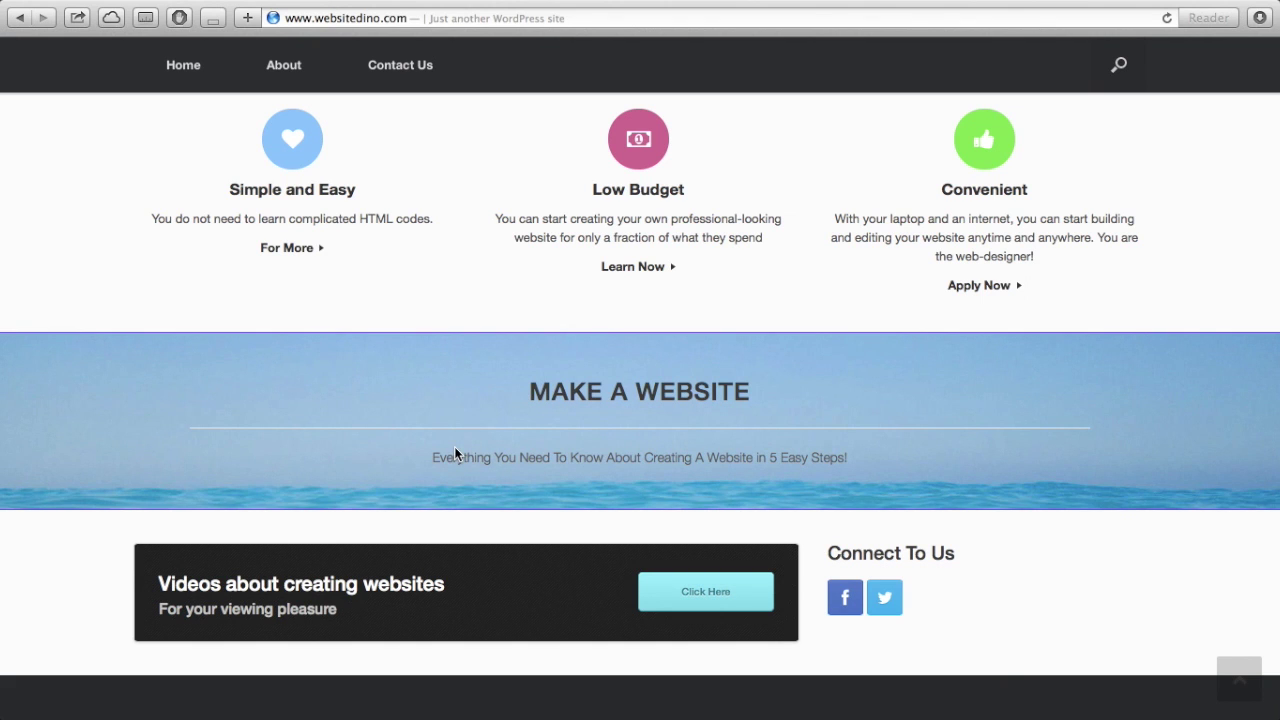
- Browse HostGator's About and Video pages and play the embedded video
{"action": "scroll", "coordinate": [454, 452], "scroll_direction": "down", "scroll_amount": 2}
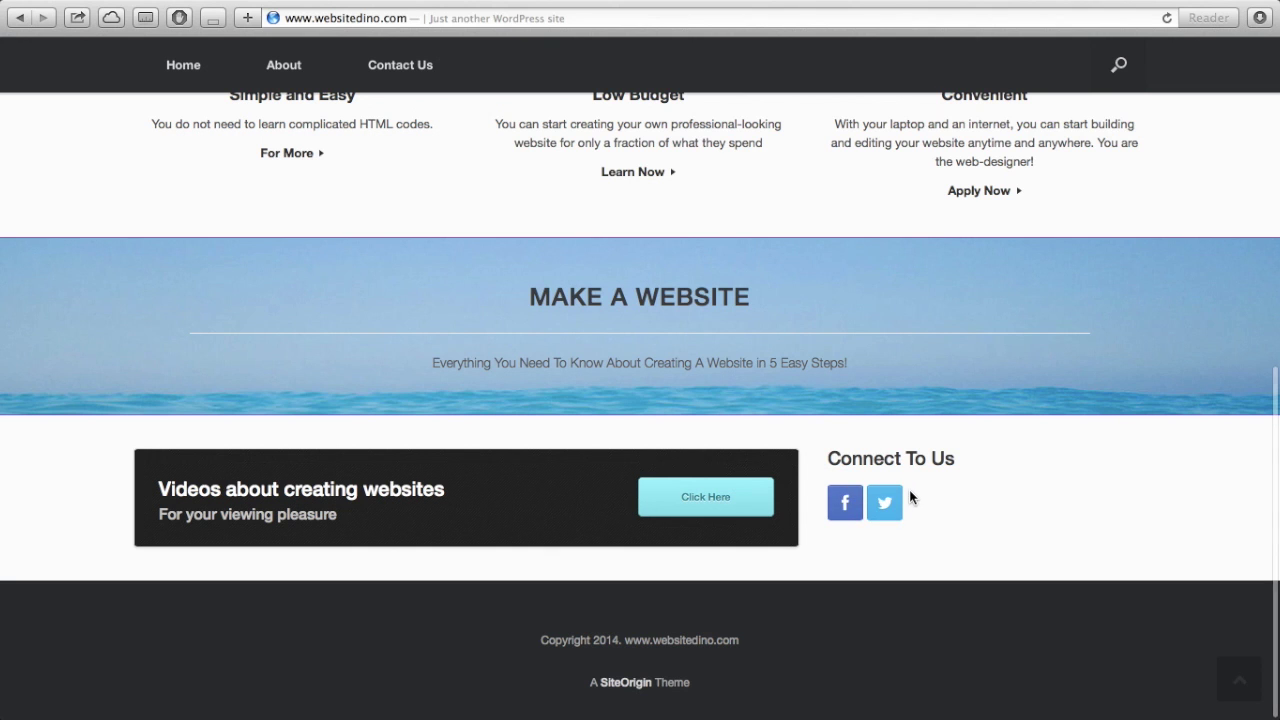
{"action": "scroll", "coordinate": [910, 493], "scroll_direction": "up", "scroll_amount": 10}
{"action": "scroll", "coordinate": [909, 496], "scroll_direction": "up", "scroll_amount": 2}
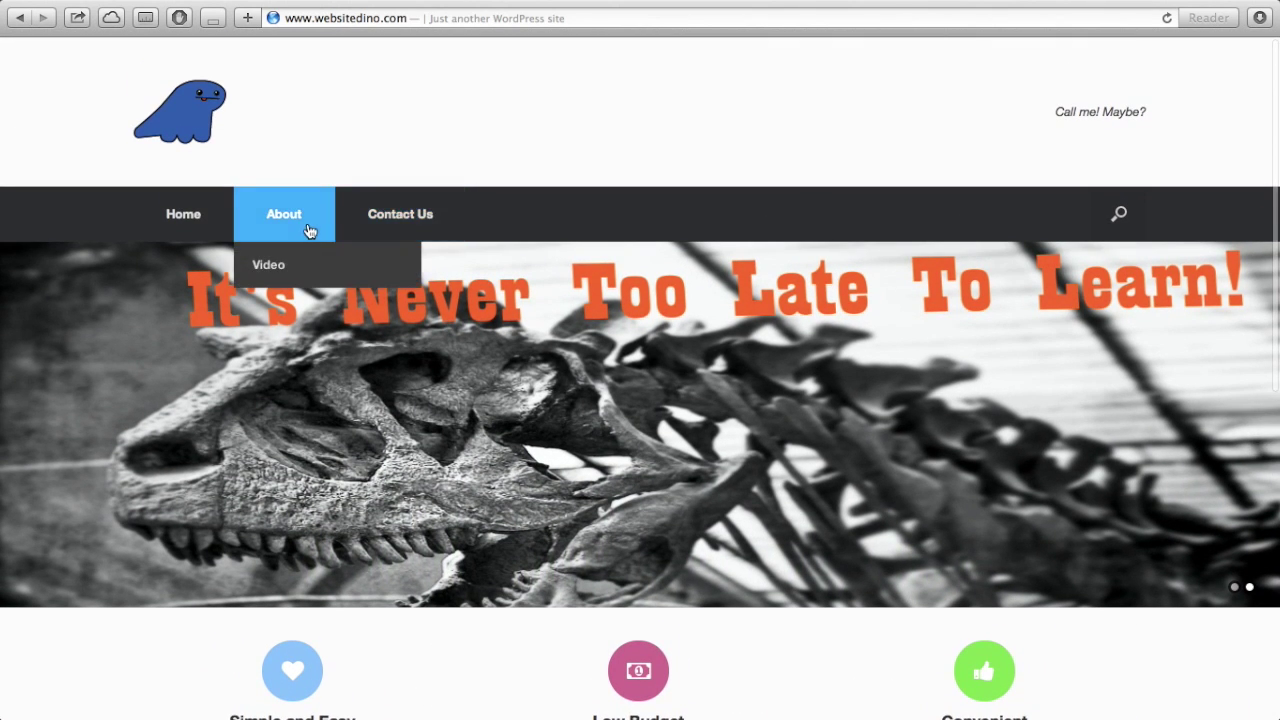
{"action": "left_click", "coordinate": [309, 230]}
{"action": "scroll", "coordinate": [354, 389], "scroll_direction": "down", "scroll_amount": 3}
{"action": "scroll", "coordinate": [354, 389], "scroll_direction": "up", "scroll_amount": 3}
{"action": "mouse_move", "coordinate": [326, 226]}
{"action": "left_click", "coordinate": [294, 275]}
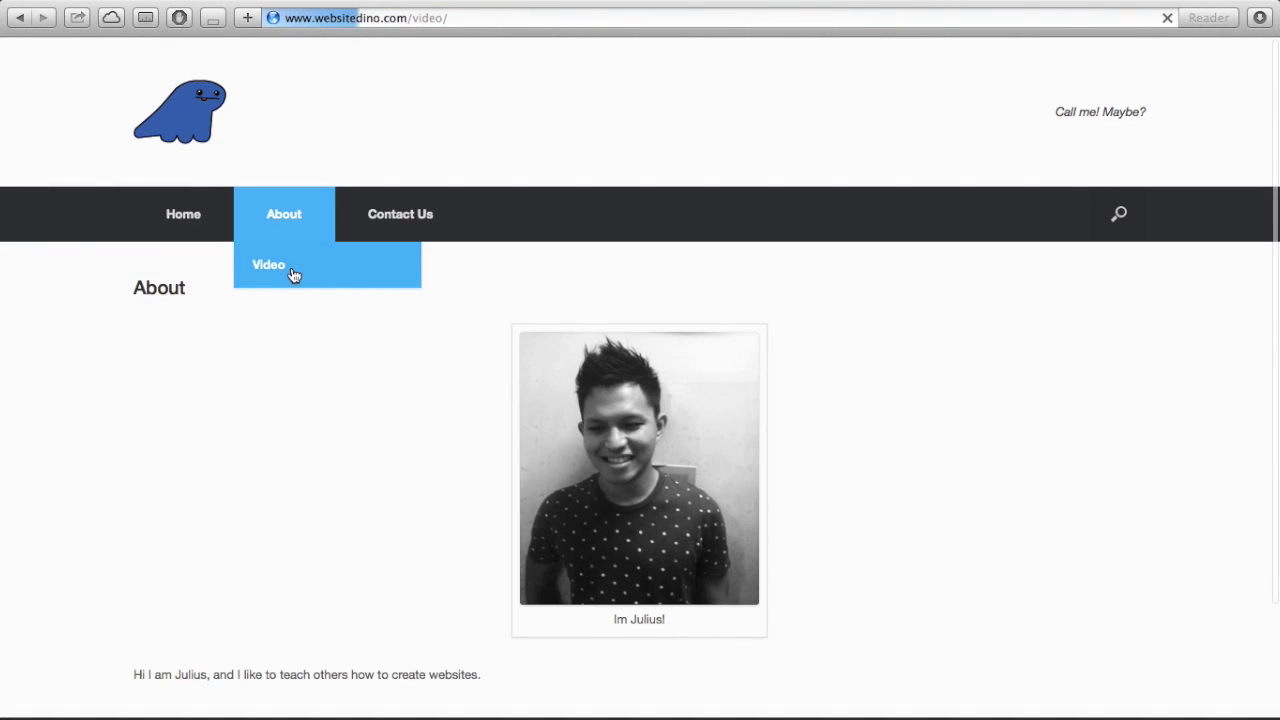
{"action": "scroll", "coordinate": [335, 365], "scroll_direction": "down", "scroll_amount": 3}
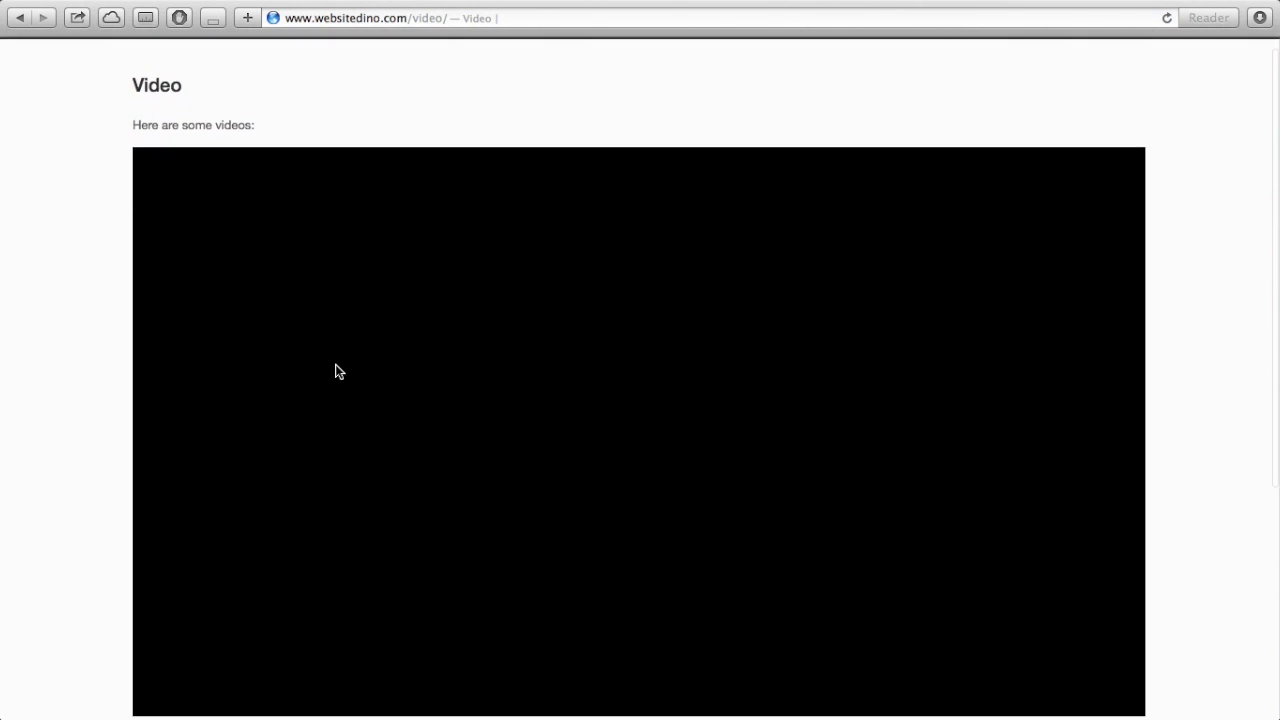
{"action": "left_click", "coordinate": [626, 423]}
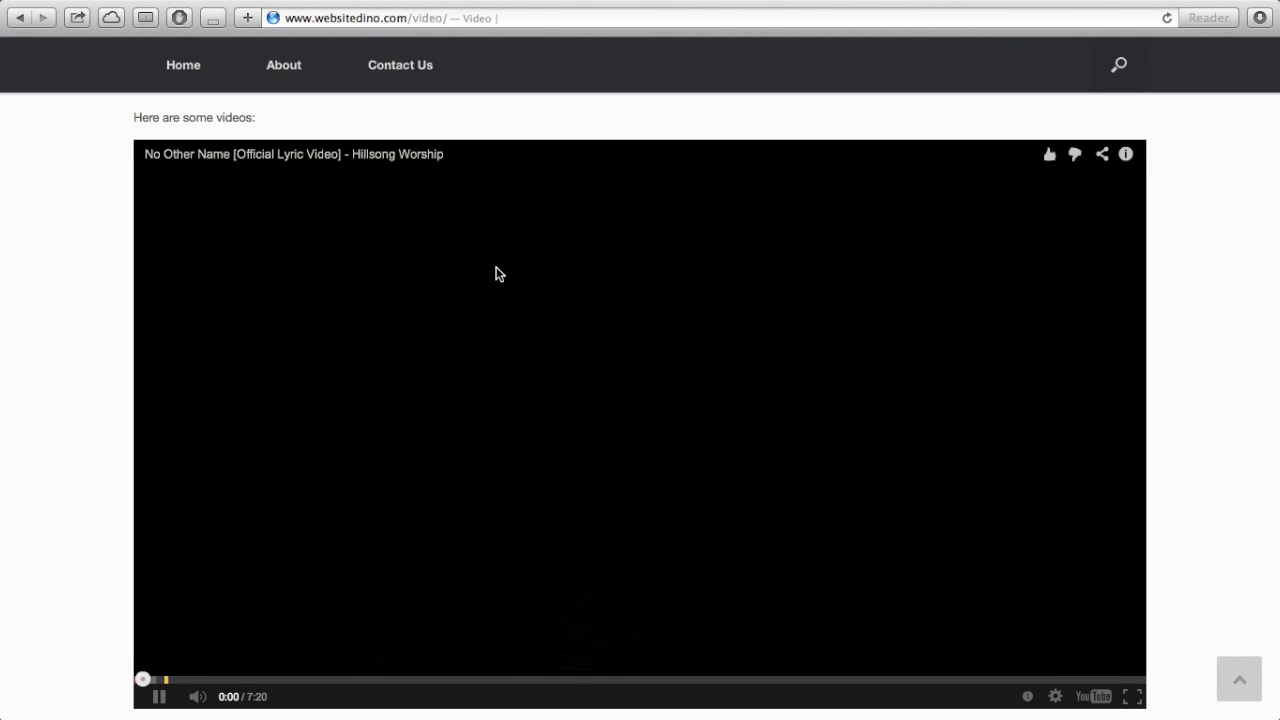
- Look over the Contact Us page, return home, and bring up the web hosting plans
{"action": "scroll", "coordinate": [497, 274], "scroll_direction": "up", "scroll_amount": 4}
{"action": "left_click", "coordinate": [400, 184]}
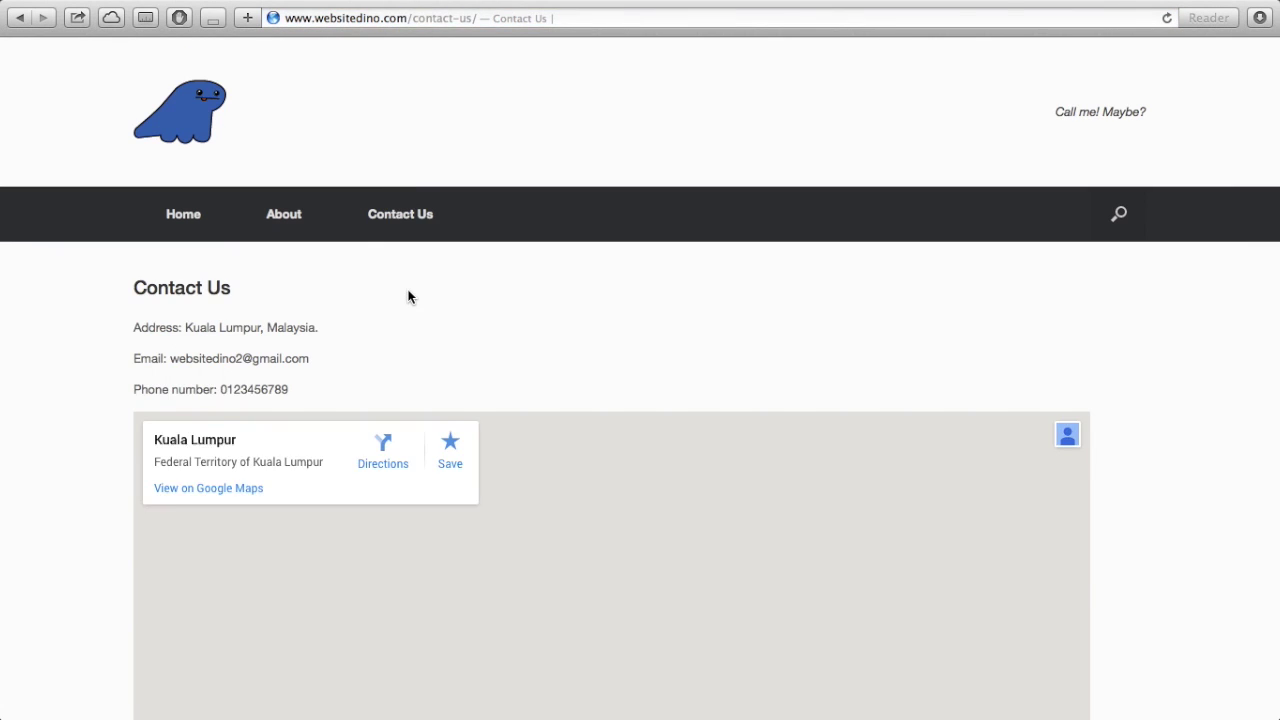
{"action": "scroll", "coordinate": [406, 294], "scroll_direction": "down", "scroll_amount": 5}
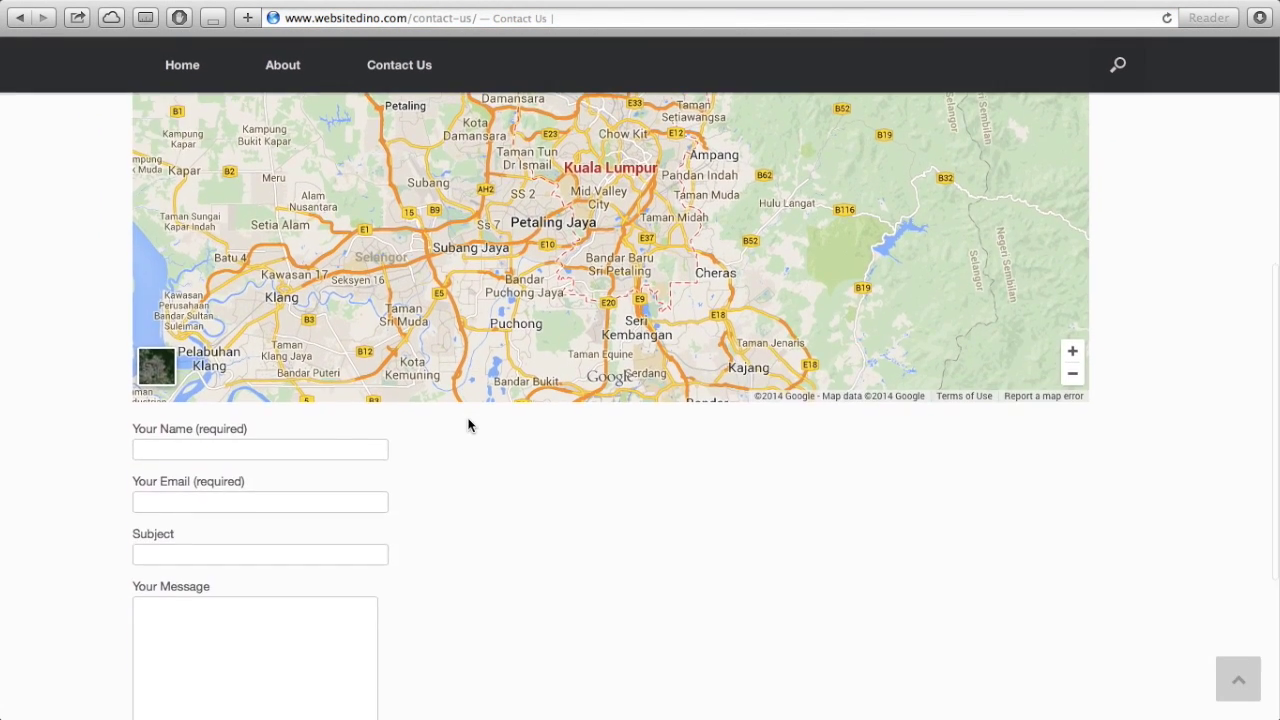
{"action": "scroll", "coordinate": [468, 425], "scroll_direction": "down", "scroll_amount": 2}
{"action": "scroll", "coordinate": [468, 425], "scroll_direction": "up", "scroll_amount": 7}
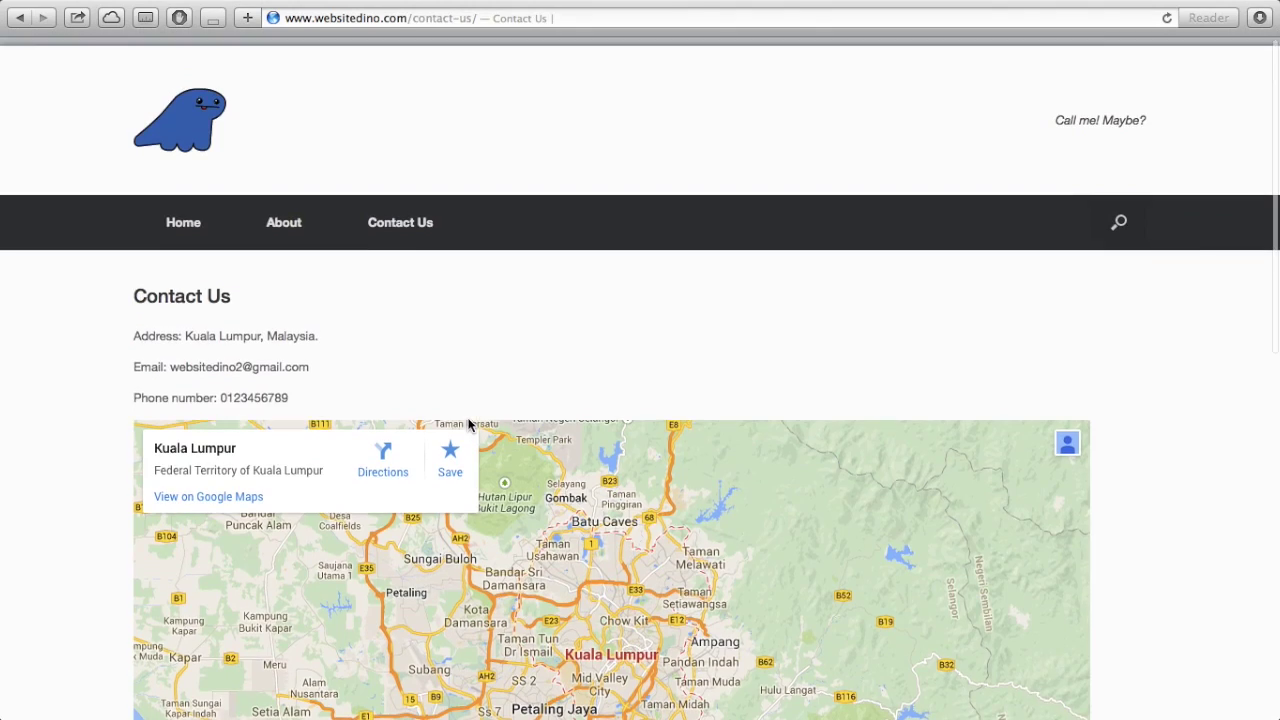
{"action": "left_click", "coordinate": [199, 226]}
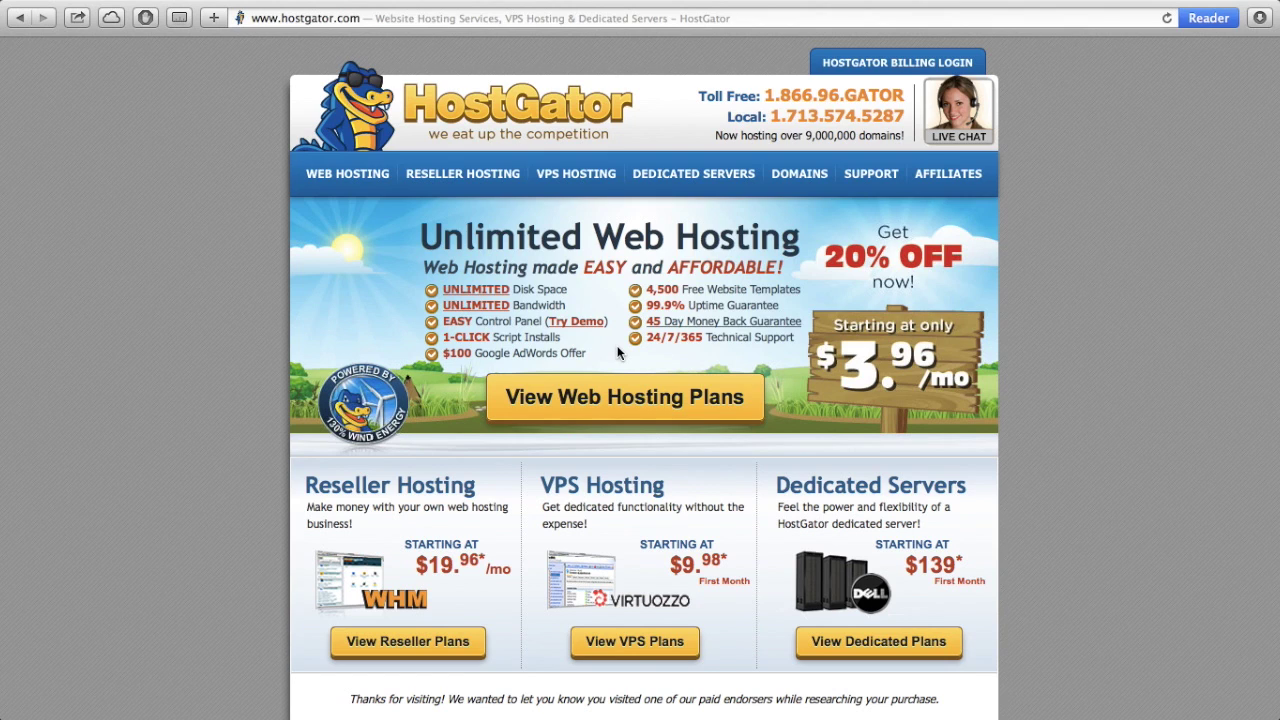
{"action": "left_click", "coordinate": [690, 414]}
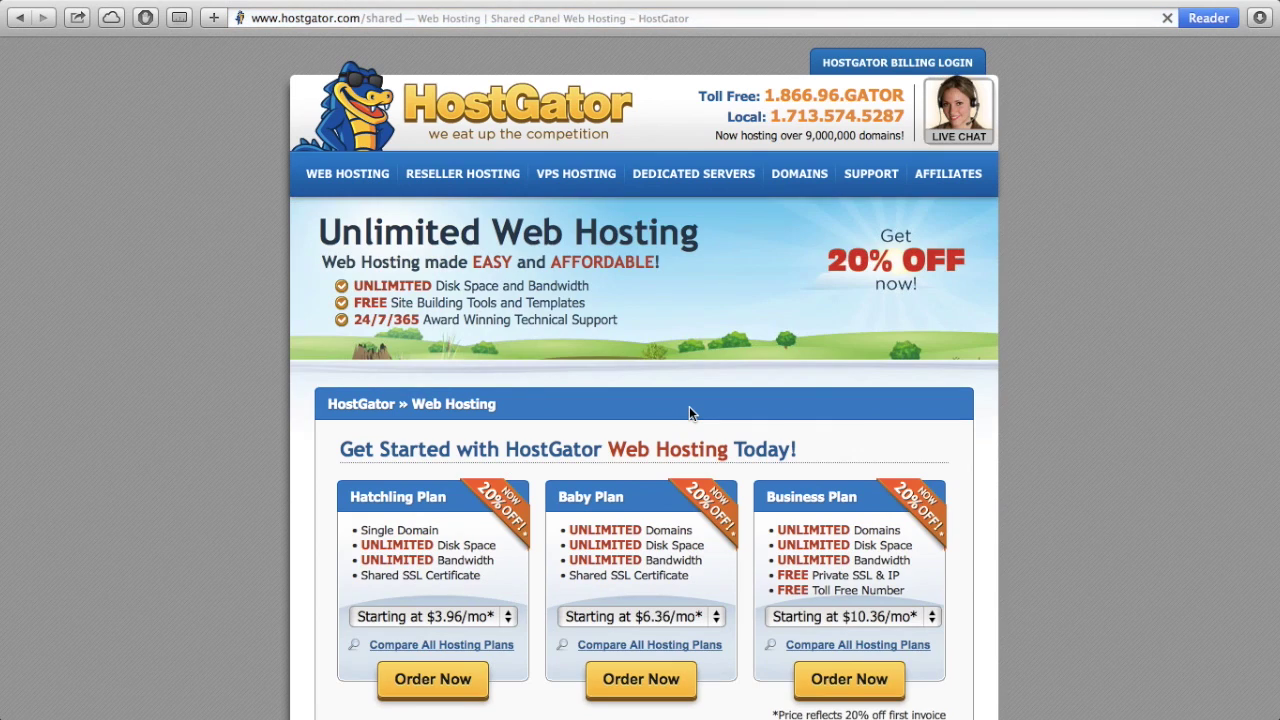
- Compare Hatchling and Baby plan features, then order the Baby Plan billed Monthly at $7.96/mo
{"action": "scroll", "coordinate": [689, 413], "scroll_direction": "down", "scroll_amount": 5}
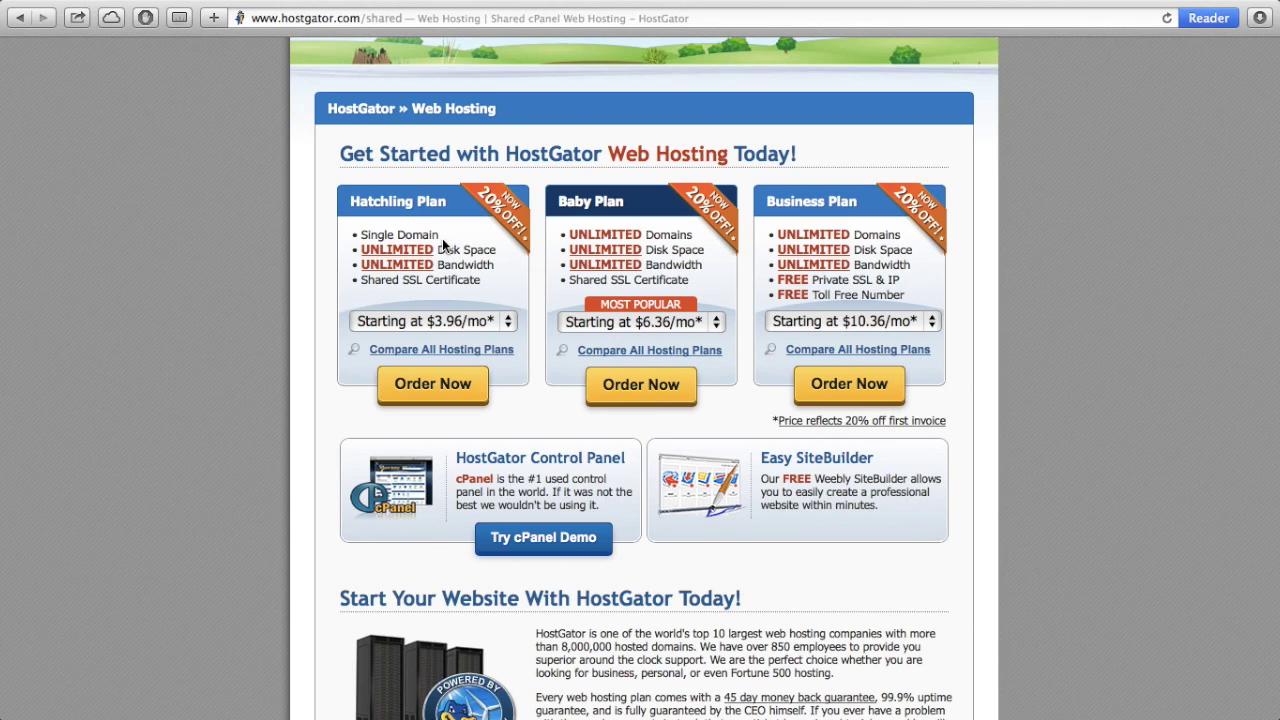
{"action": "left_click_drag", "start_coordinate": [440, 238], "coordinate": [357, 236]}
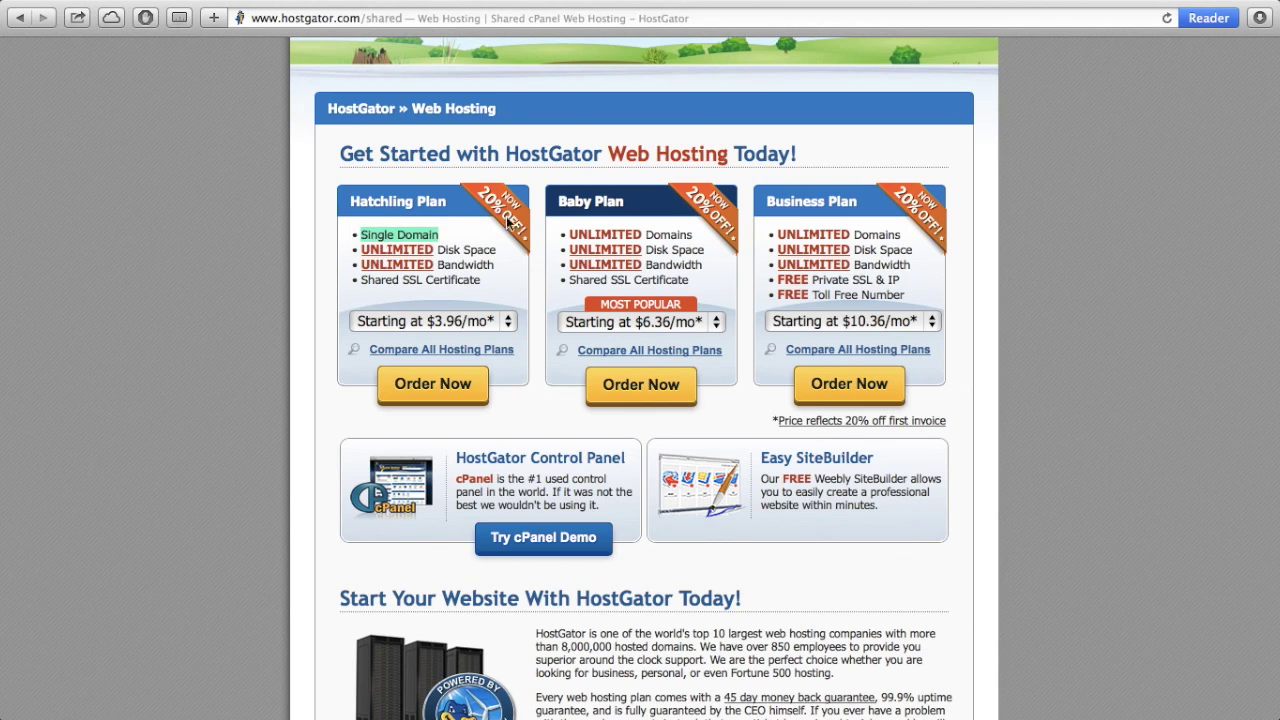
{"action": "left_click_drag", "start_coordinate": [567, 232], "coordinate": [678, 233]}
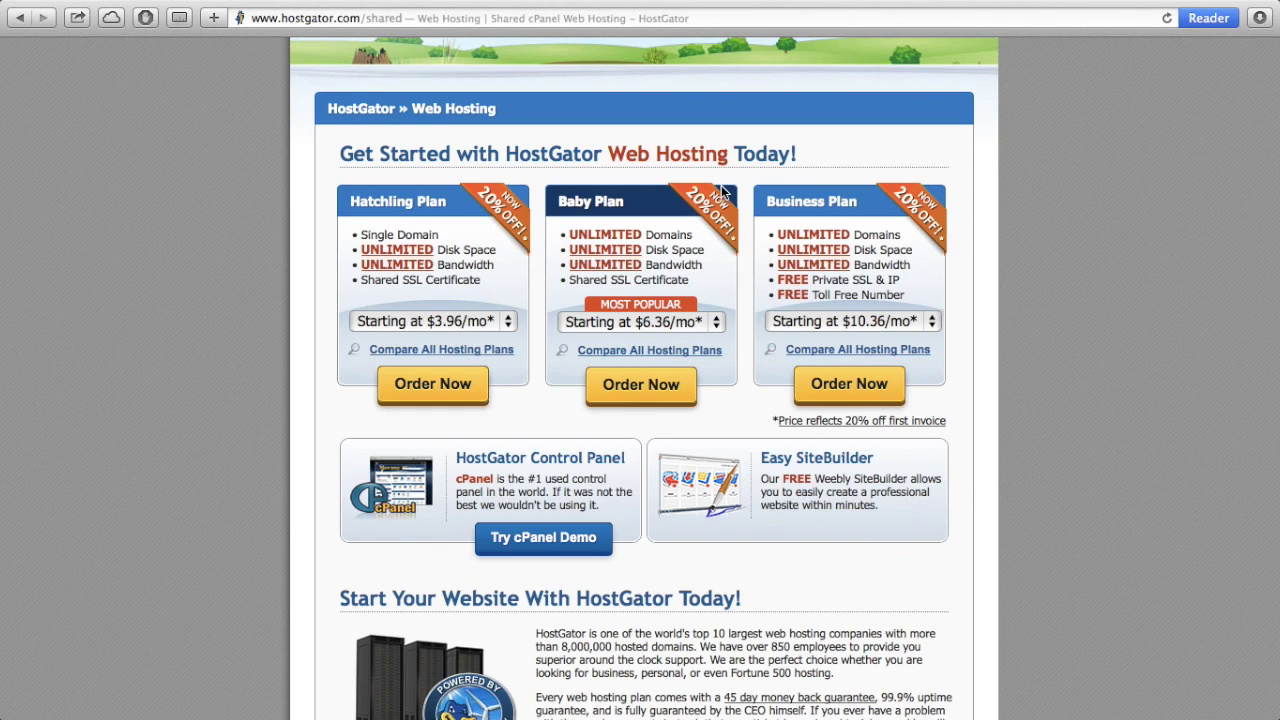
{"action": "left_click", "coordinate": [716, 327]}
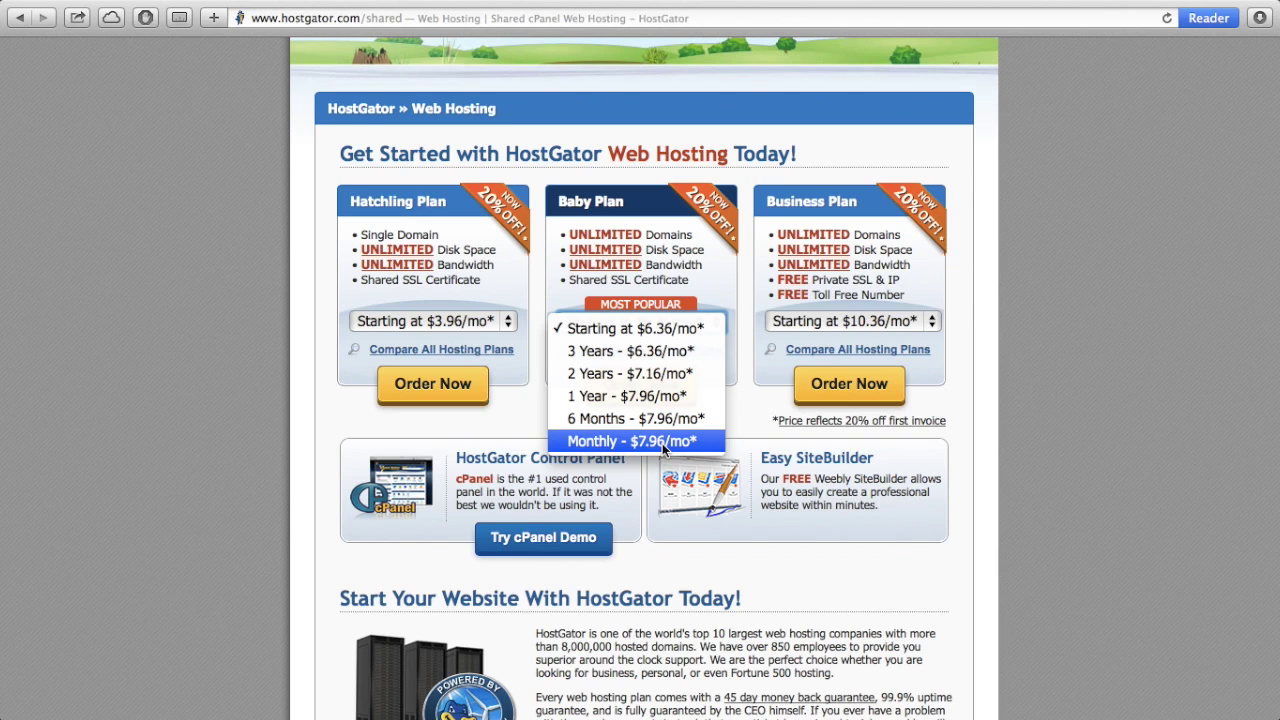
{"action": "left_click", "coordinate": [663, 441]}
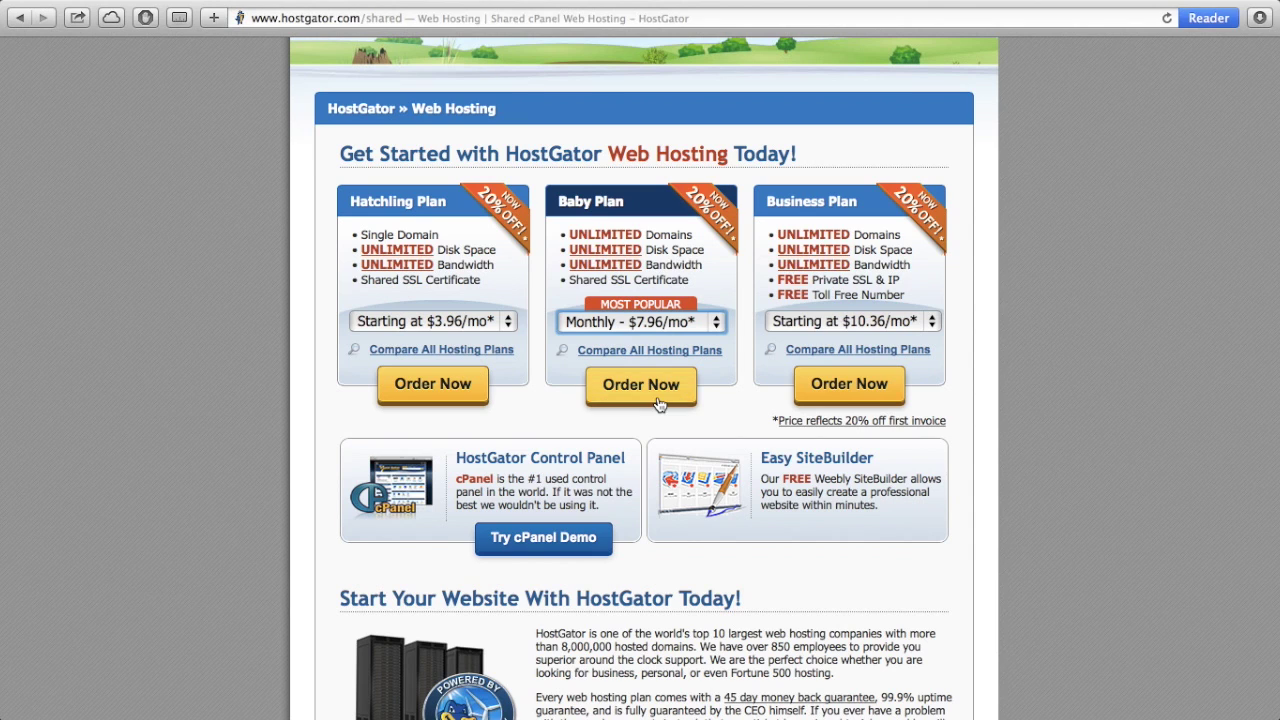
{"action": "left_click", "coordinate": [657, 398]}
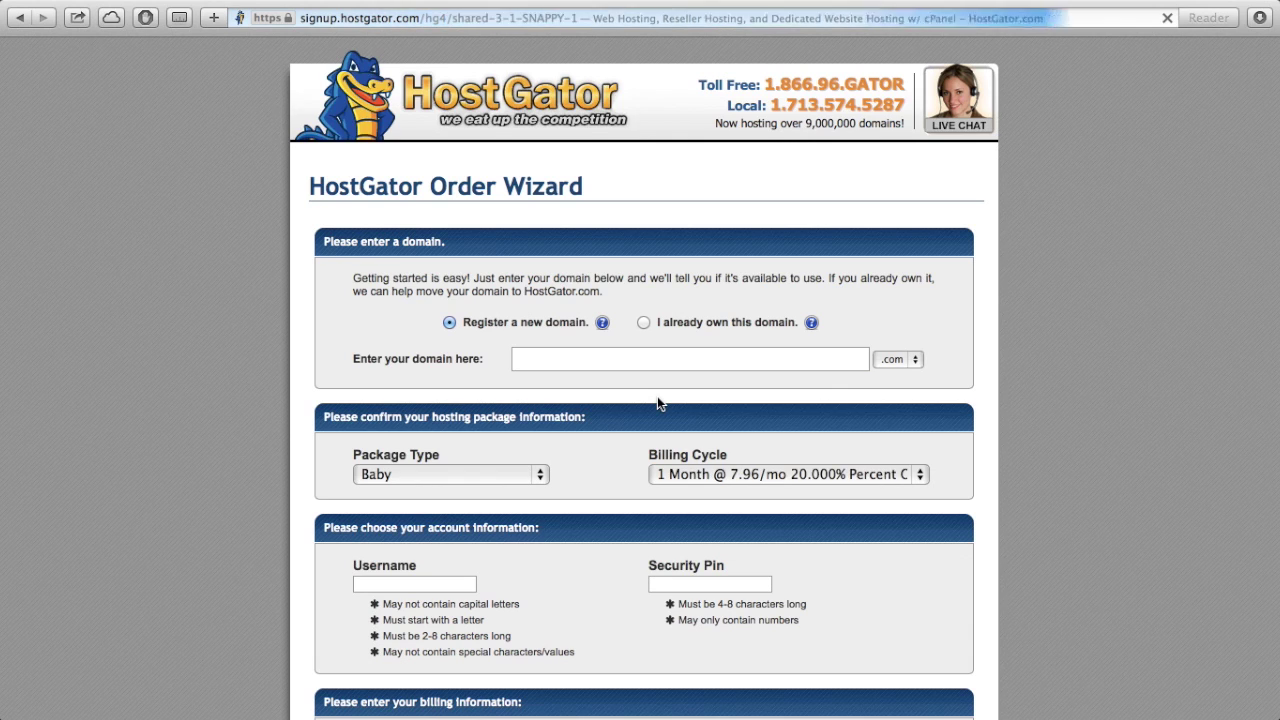
- Search for the domain websitedino1.com, correcting the typo until it shows as available
{"action": "left_click", "coordinate": [582, 365]}
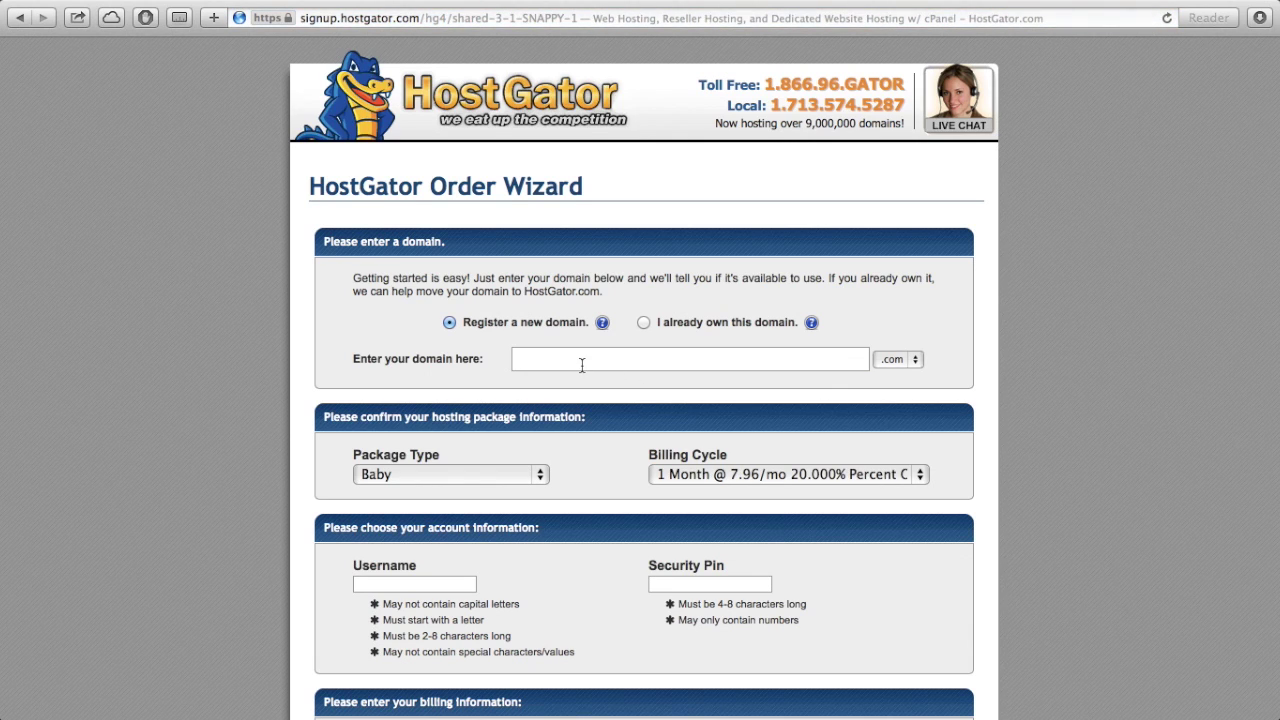
{"action": "type", "text": "websitedno1"}
{"action": "key", "text": "Return"}
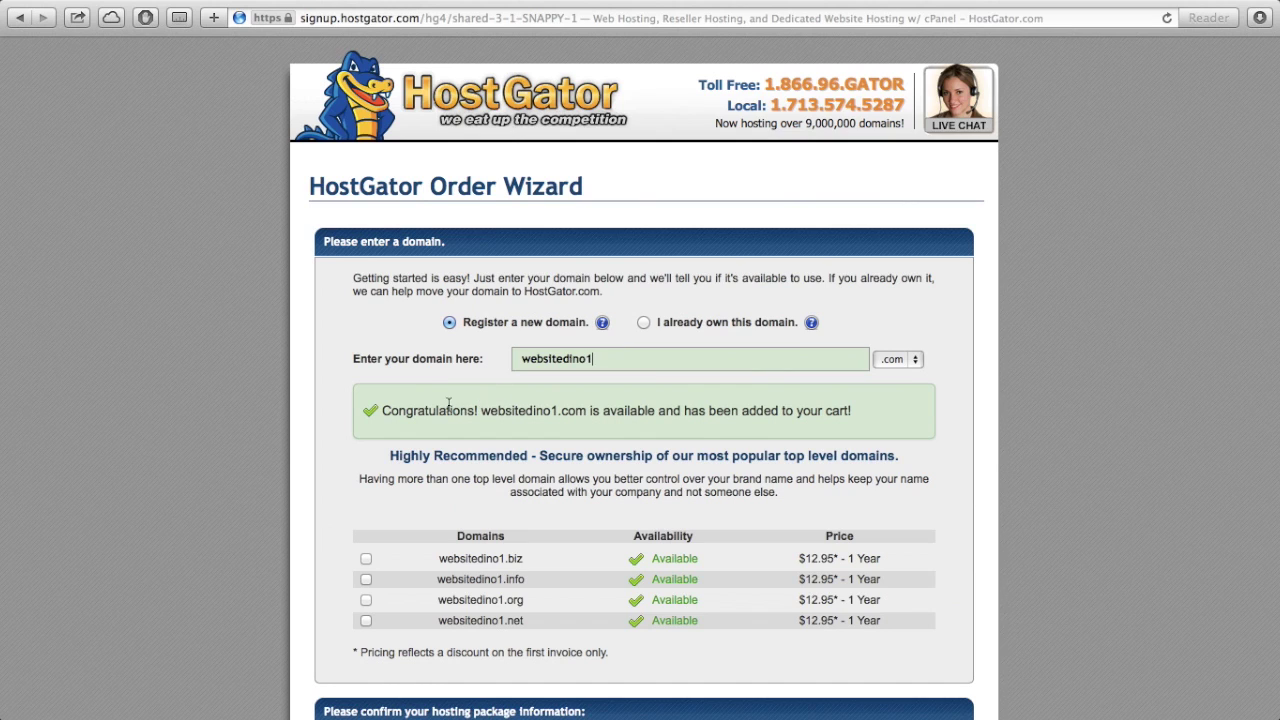
{"action": "left_click", "coordinate": [606, 360]}
{"action": "key", "text": "BackSpace"}
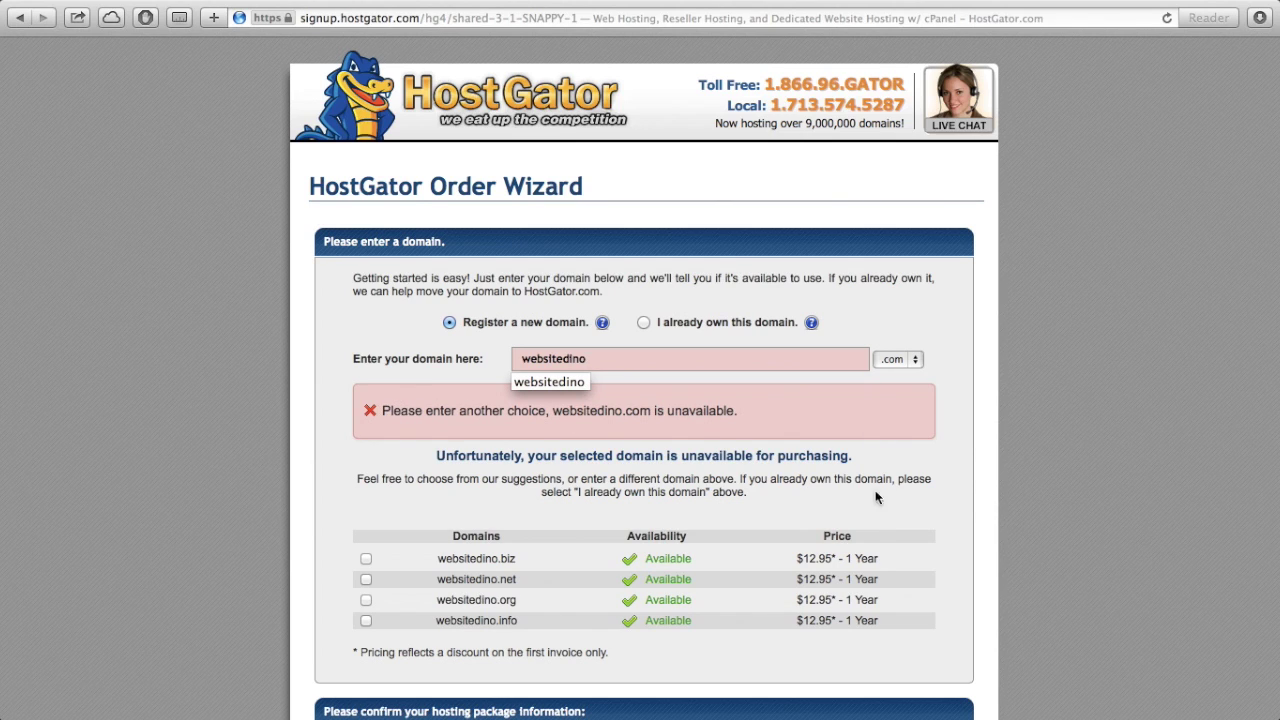
{"action": "type", "text": "1"}
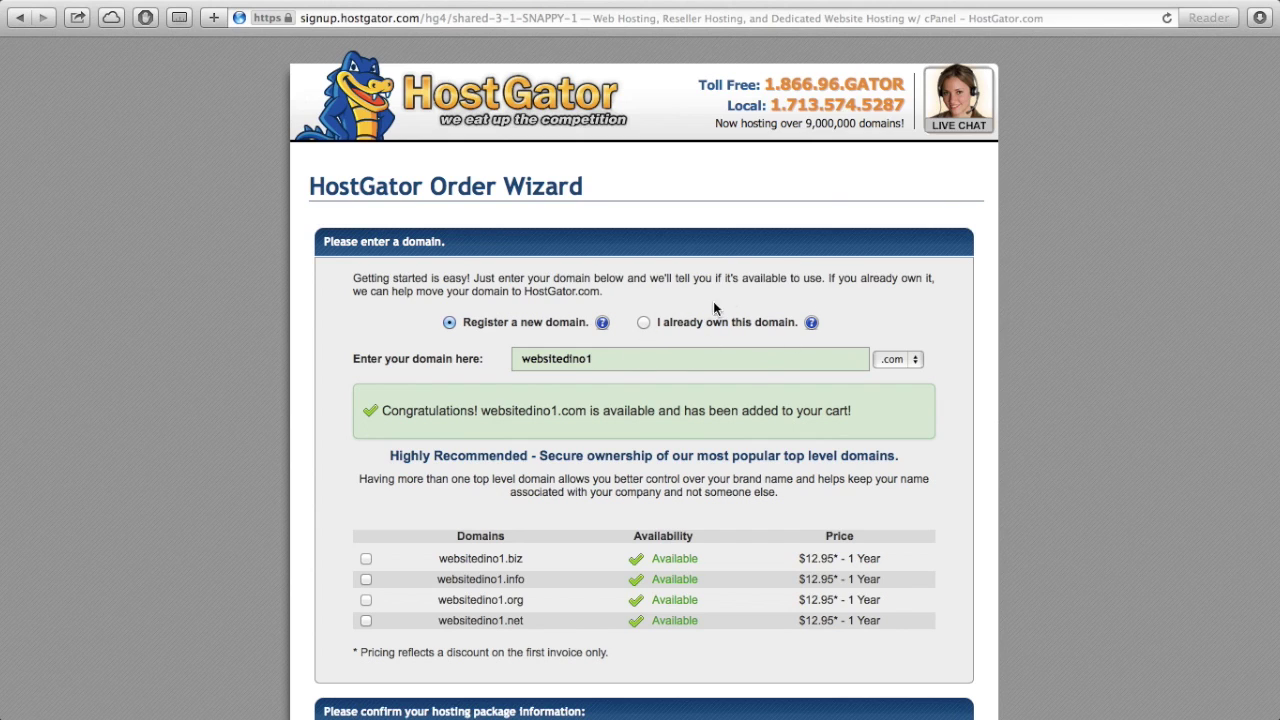
{"action": "scroll", "coordinate": [697, 427], "scroll_direction": "down", "scroll_amount": 5}
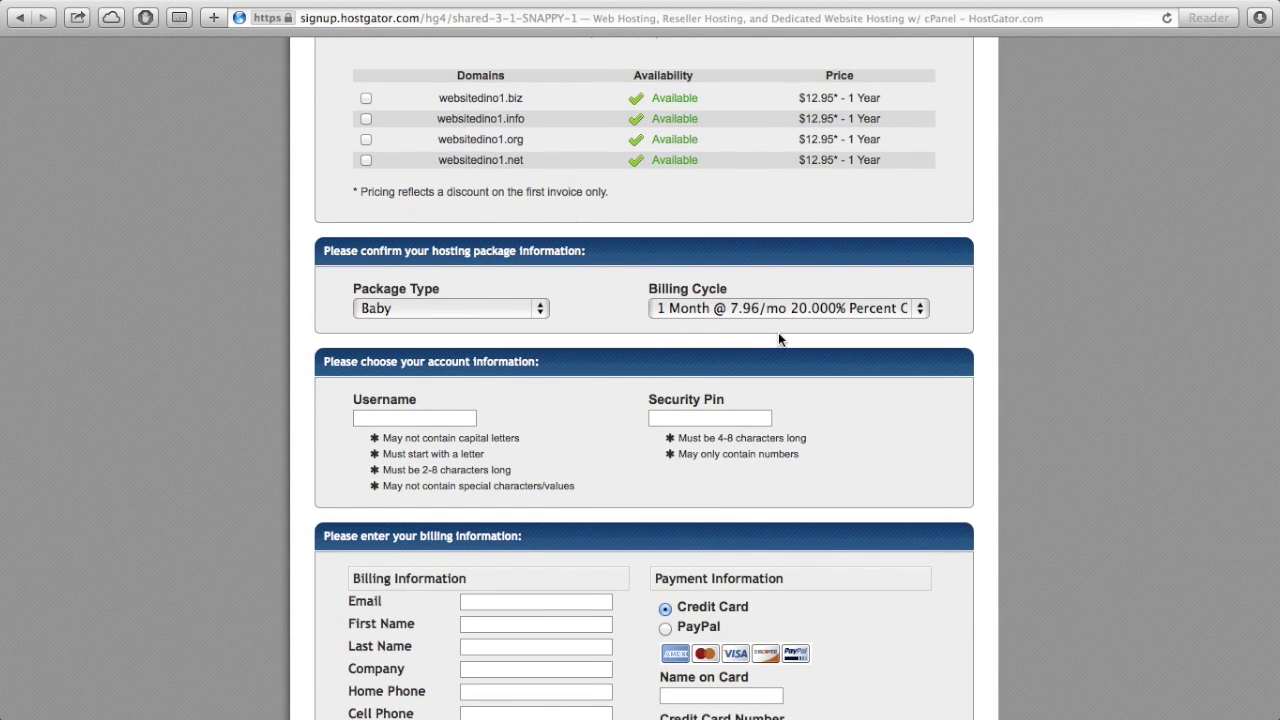
- Enter the account username and a security PIN on the order form
{"action": "type", "text": "julius"}
{"action": "key", "text": "Tab"}
{"action": "type", "text": "12345"}
{"action": "scroll", "coordinate": [447, 583], "scroll_direction": "down", "scroll_amount": 3}
{"action": "scroll", "coordinate": [448, 580], "scroll_direction": "down", "scroll_amount": 3}
- Fill in the billing e-mail, first and last name, and choose PayPal as payment
{"action": "left_click", "coordinate": [498, 323]}
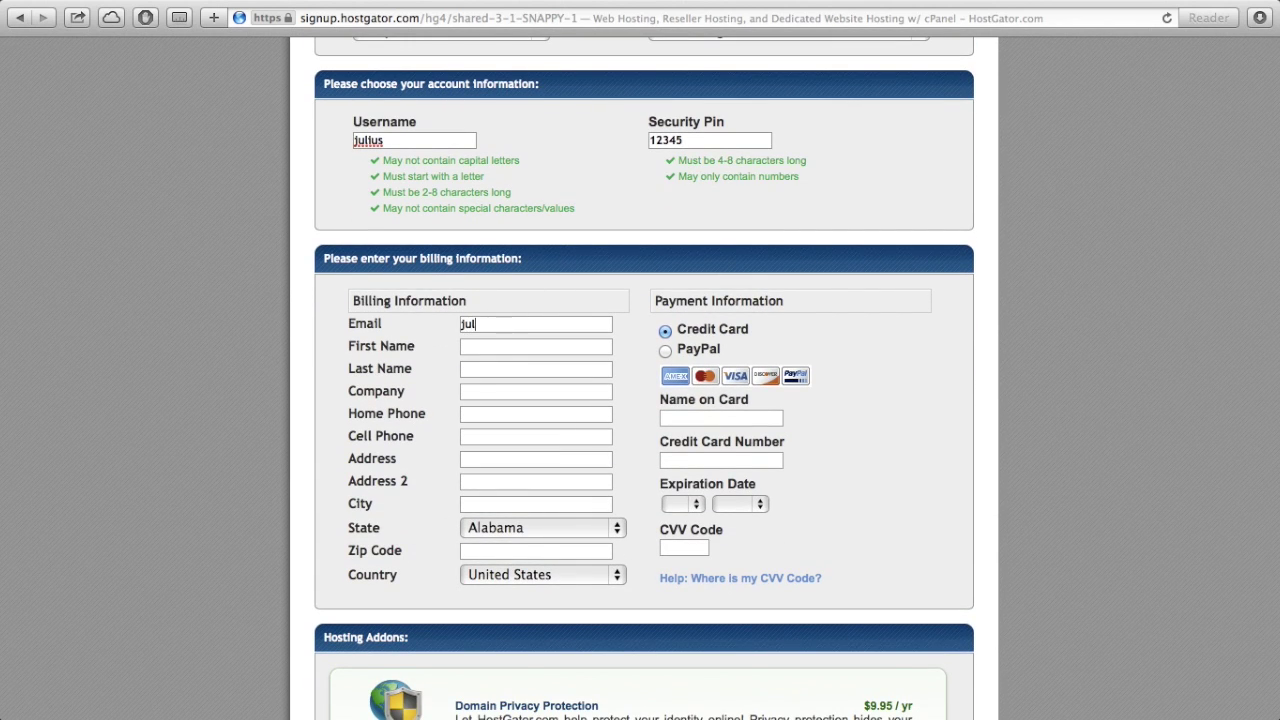
{"action": "key", "text": "Tab"}
{"action": "type", "text": "Julius"}
{"action": "key", "text": "Tab"}
{"action": "type", "text": "Chan"}
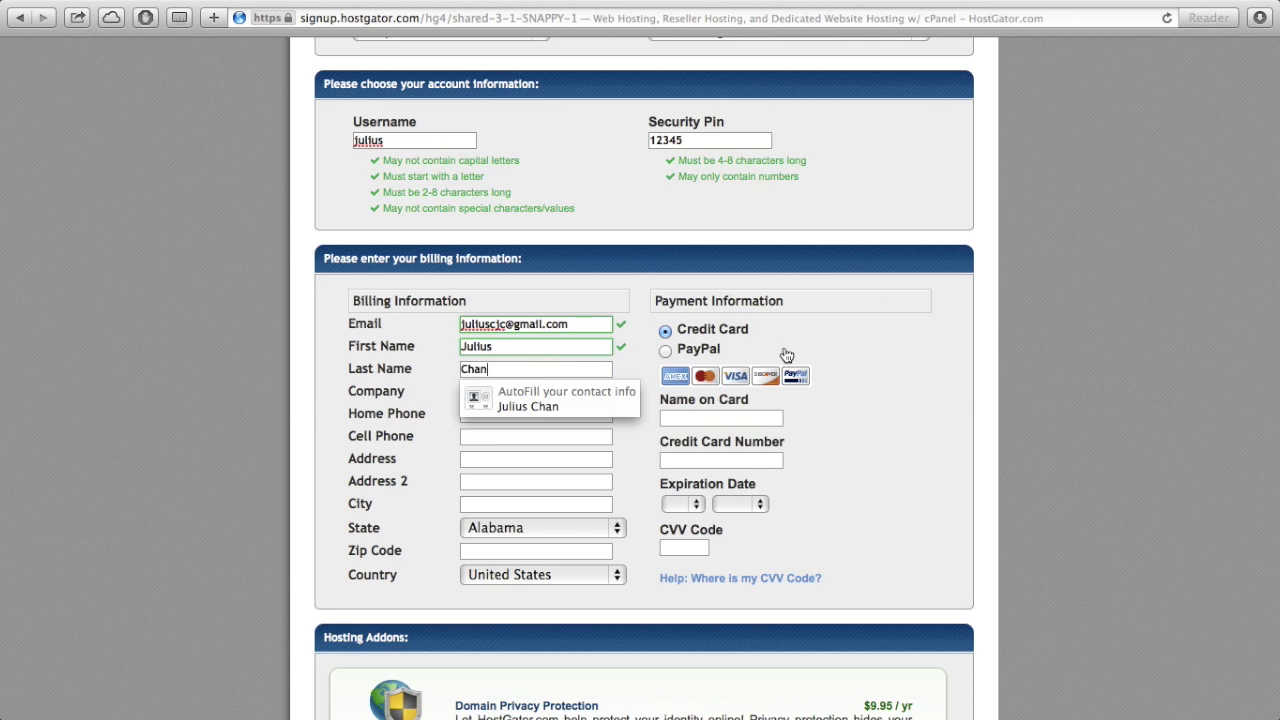
{"action": "left_click", "coordinate": [787, 356]}
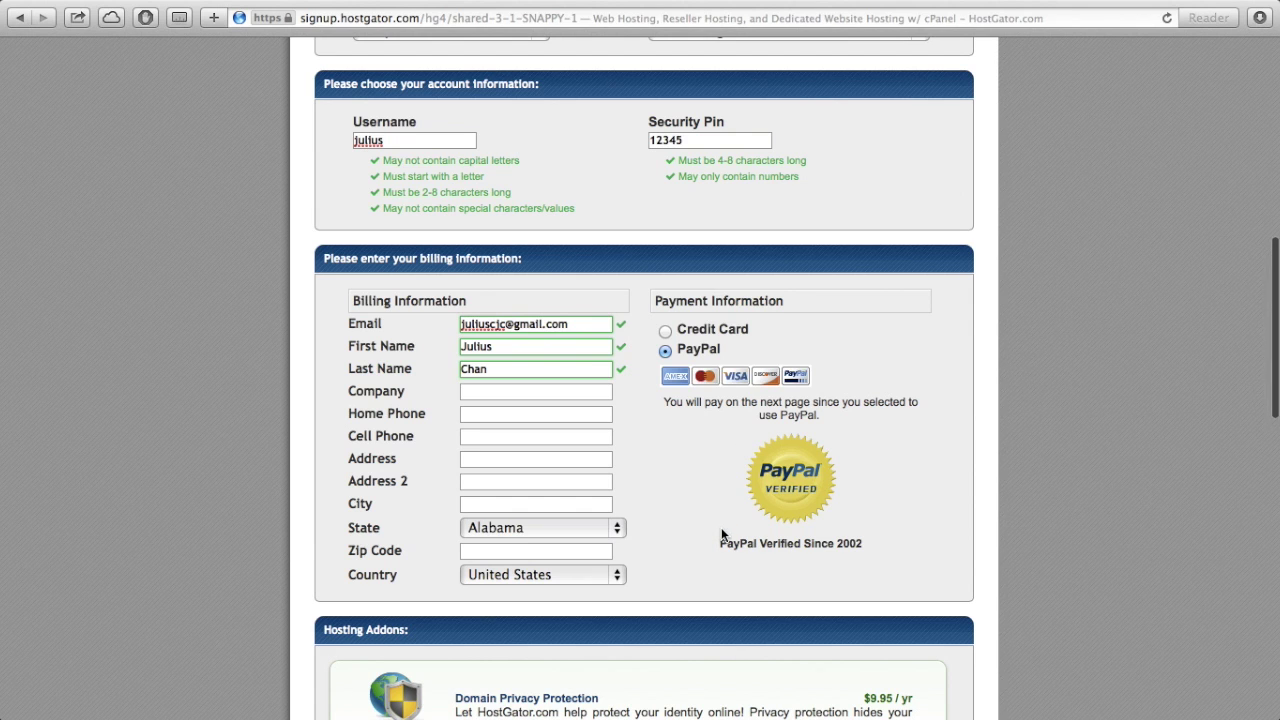
{"action": "scroll", "coordinate": [721, 530], "scroll_direction": "down", "scroll_amount": 3}
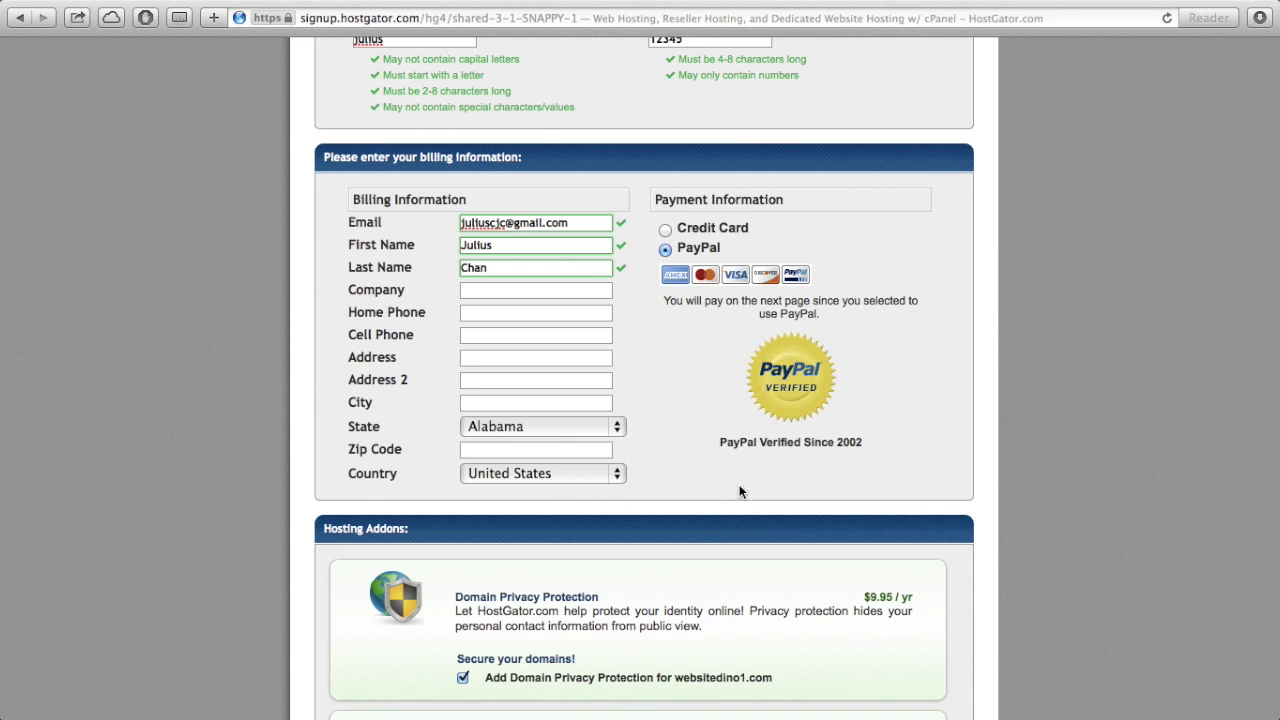
{"action": "scroll", "coordinate": [750, 567], "scroll_direction": "down", "scroll_amount": 2}
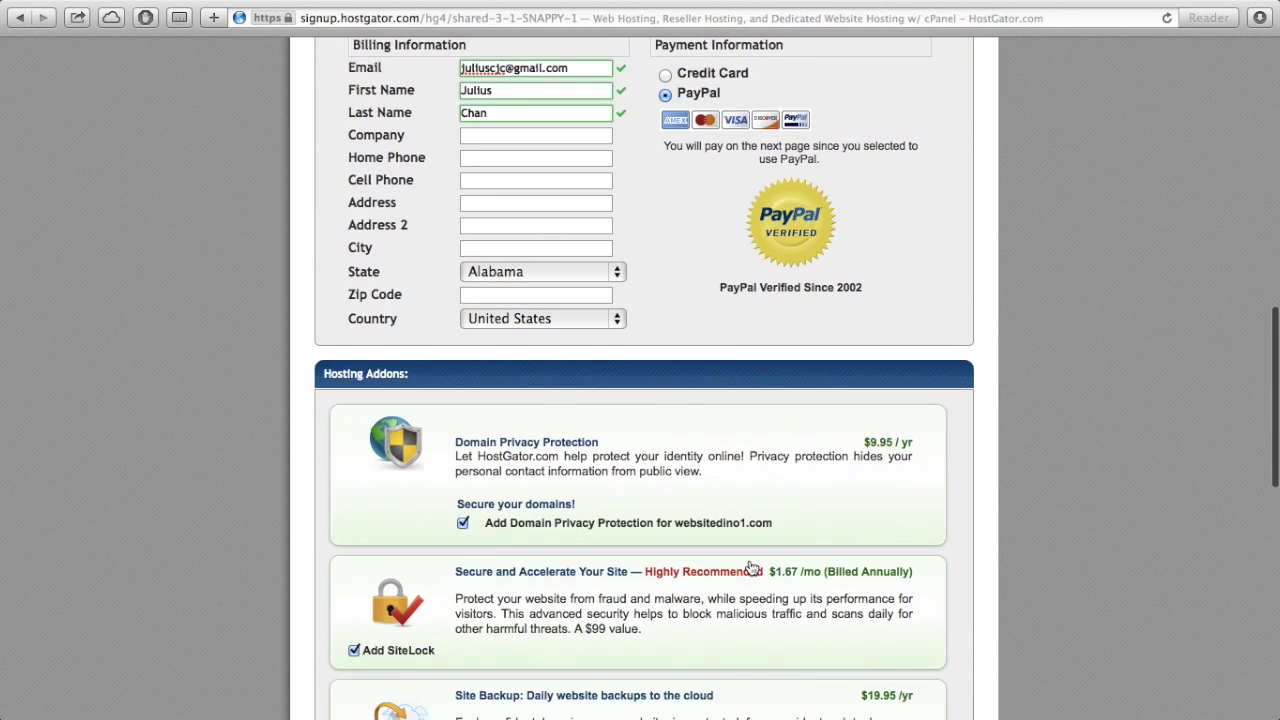
{"action": "scroll", "coordinate": [752, 568], "scroll_direction": "down", "scroll_amount": 3}
{"action": "scroll", "coordinate": [752, 568], "scroll_direction": "down", "scroll_amount": 1}
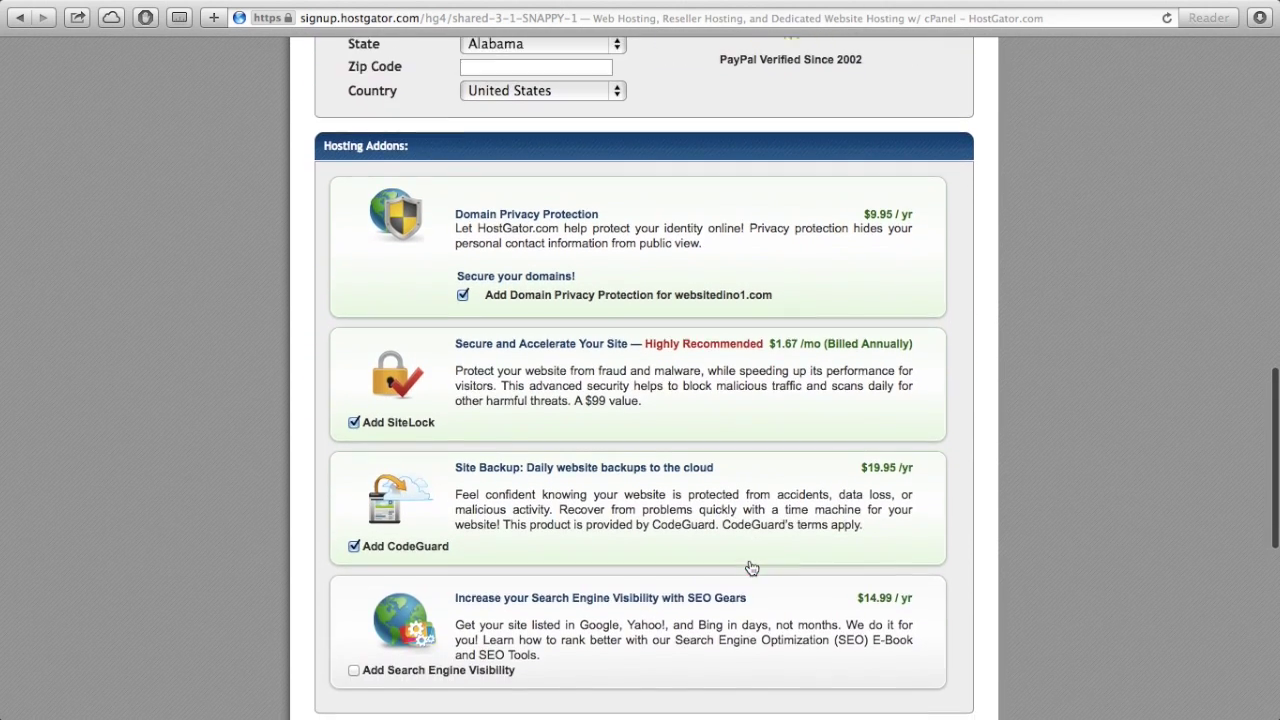
- Uncheck the Domain Privacy Protection, SiteLock and CodeGuard add-ons
{"action": "scroll", "coordinate": [752, 567], "scroll_direction": "down", "scroll_amount": 2}
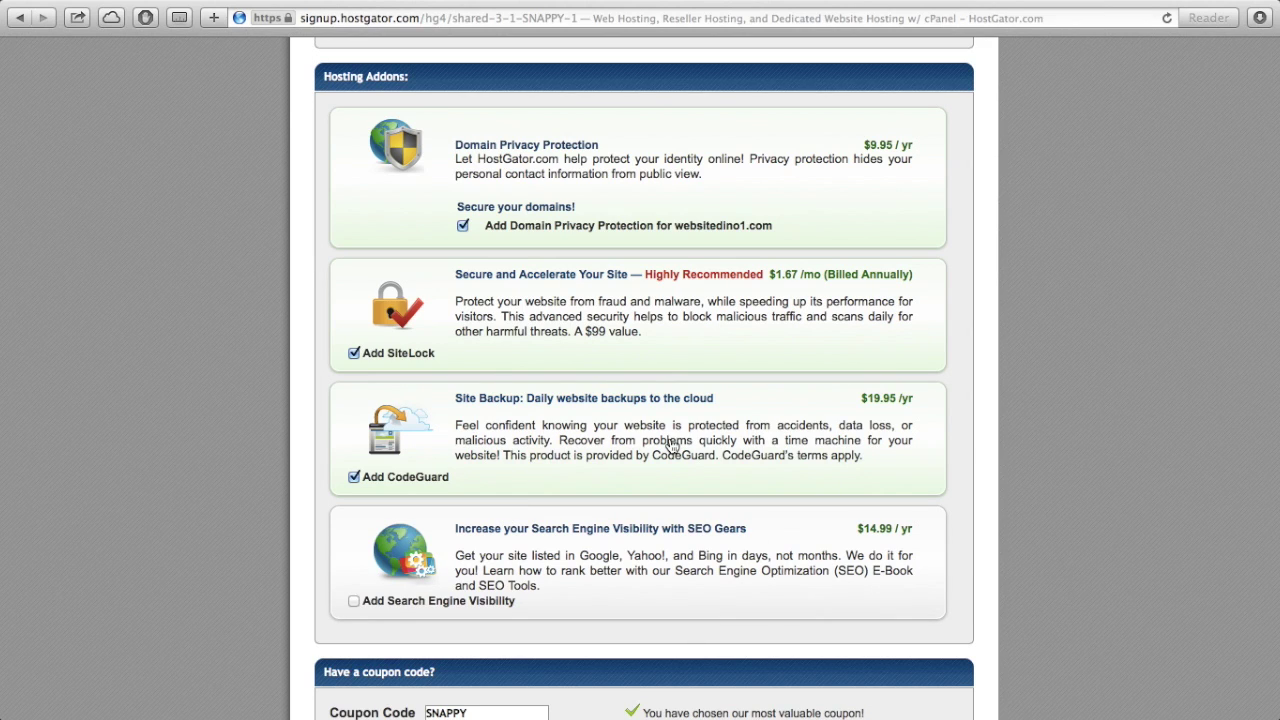
{"action": "left_click", "coordinate": [463, 227]}
{"action": "left_click", "coordinate": [355, 354]}
{"action": "left_click", "coordinate": [354, 477]}
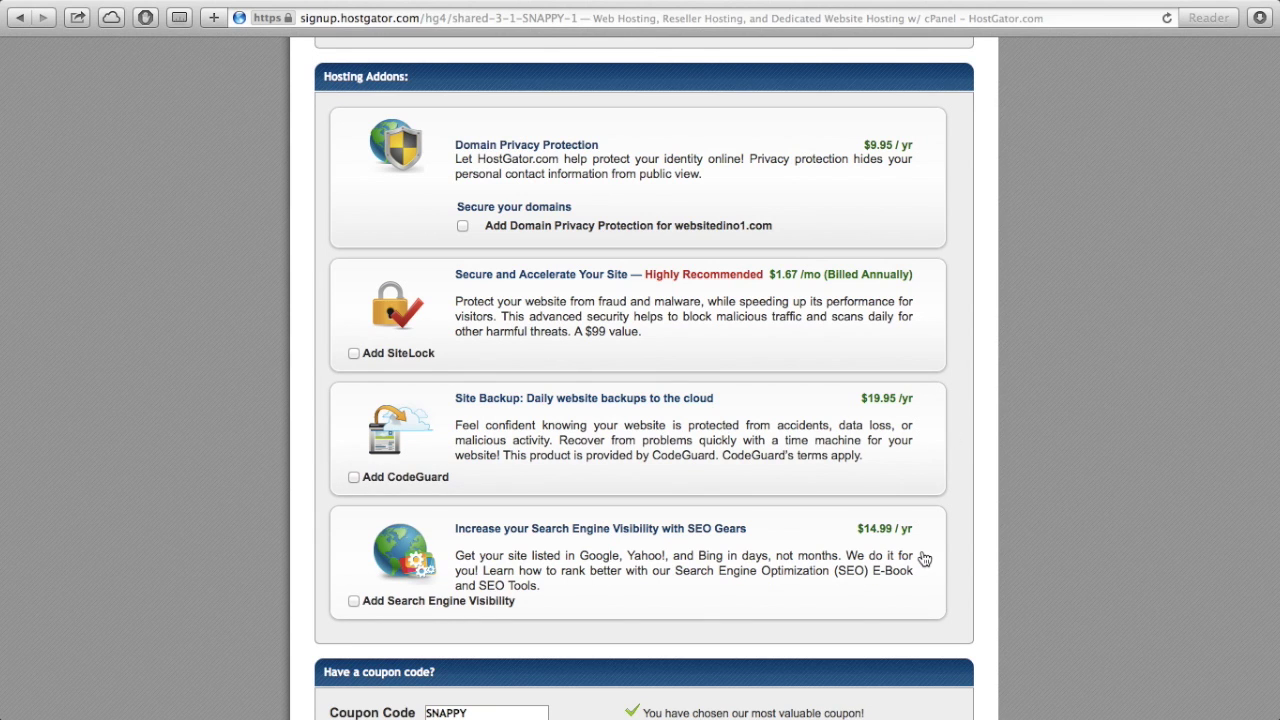
{"action": "scroll", "coordinate": [924, 558], "scroll_direction": "down", "scroll_amount": 8}
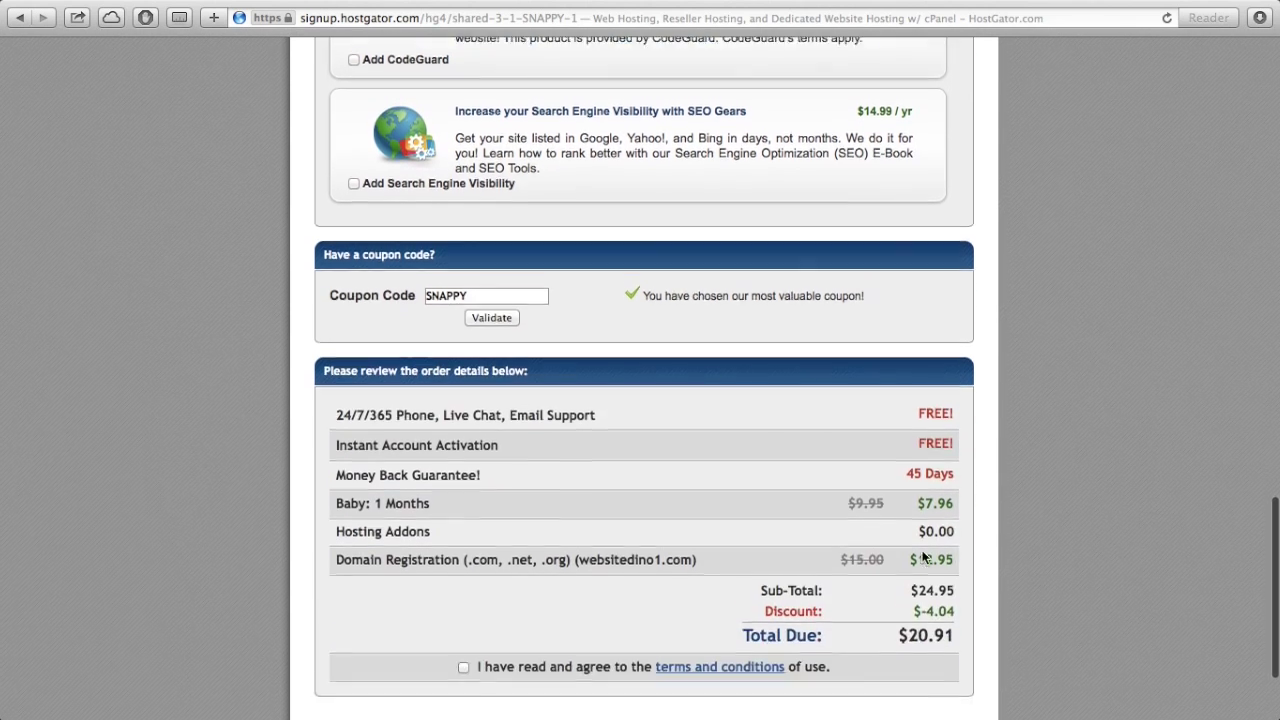
{"action": "scroll", "coordinate": [922, 556], "scroll_direction": "down", "scroll_amount": 3}
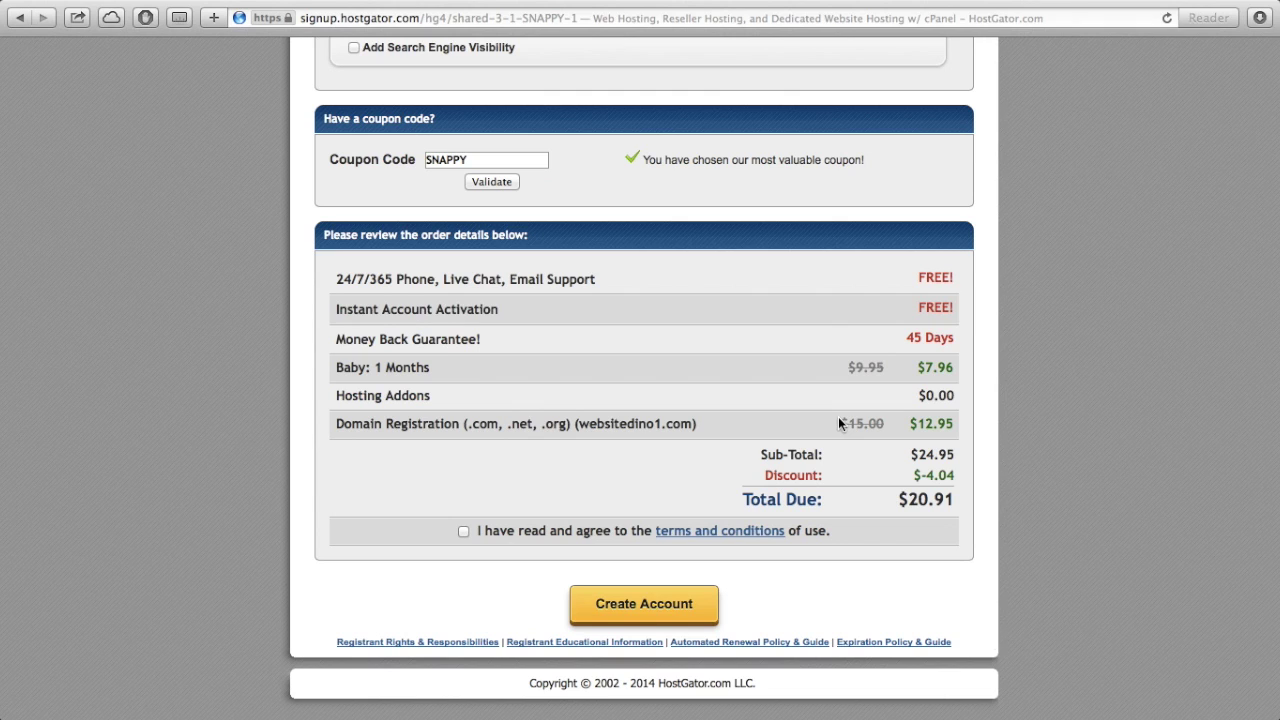
- Replace the SNAPPY coupon with gatordino25 and validate it, raising the discount to $4.54
{"action": "left_click_drag", "start_coordinate": [764, 476], "coordinate": [953, 474]}
{"action": "double_click", "coordinate": [472, 159]}
{"action": "key", "text": "BackSpace"}
{"action": "type", "text": "gatordino25"}
{"action": "left_click", "coordinate": [501, 182]}
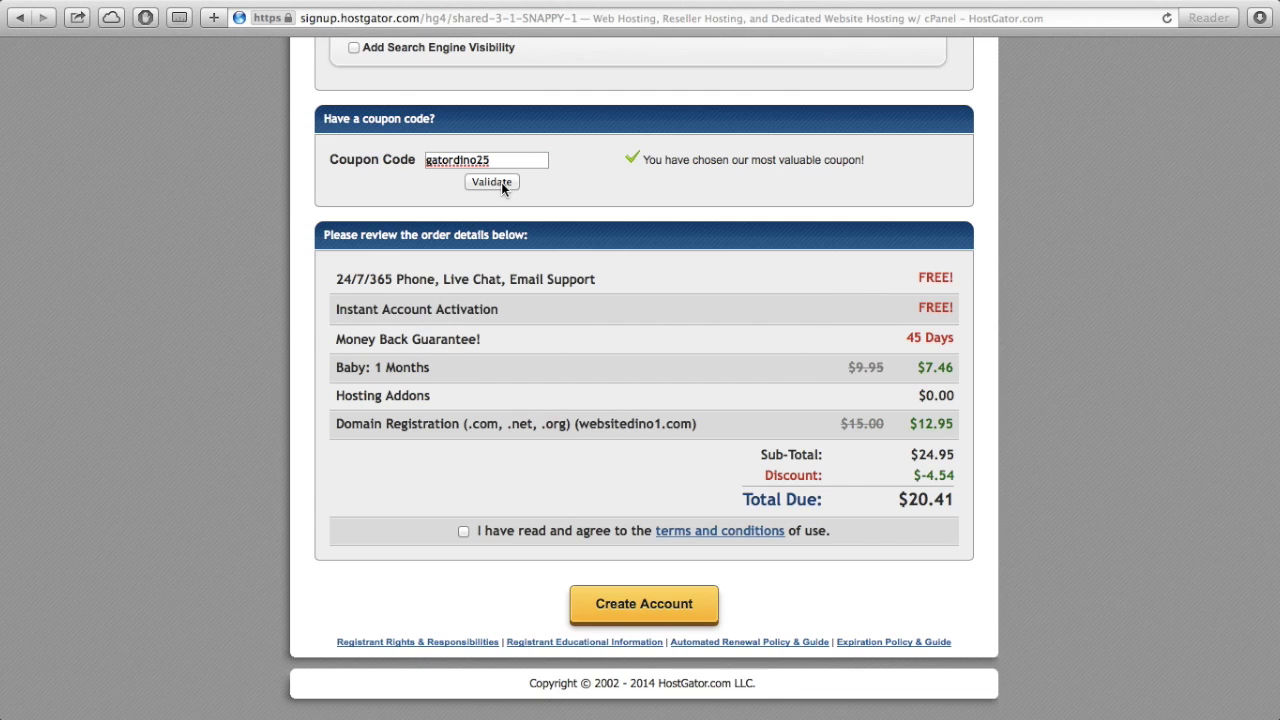
{"action": "left_click_drag", "start_coordinate": [748, 476], "coordinate": [924, 473]}
- Review the Domain Registration row and agree to the terms and conditions
{"action": "scroll", "coordinate": [547, 352], "scroll_direction": "down", "scroll_amount": 1}
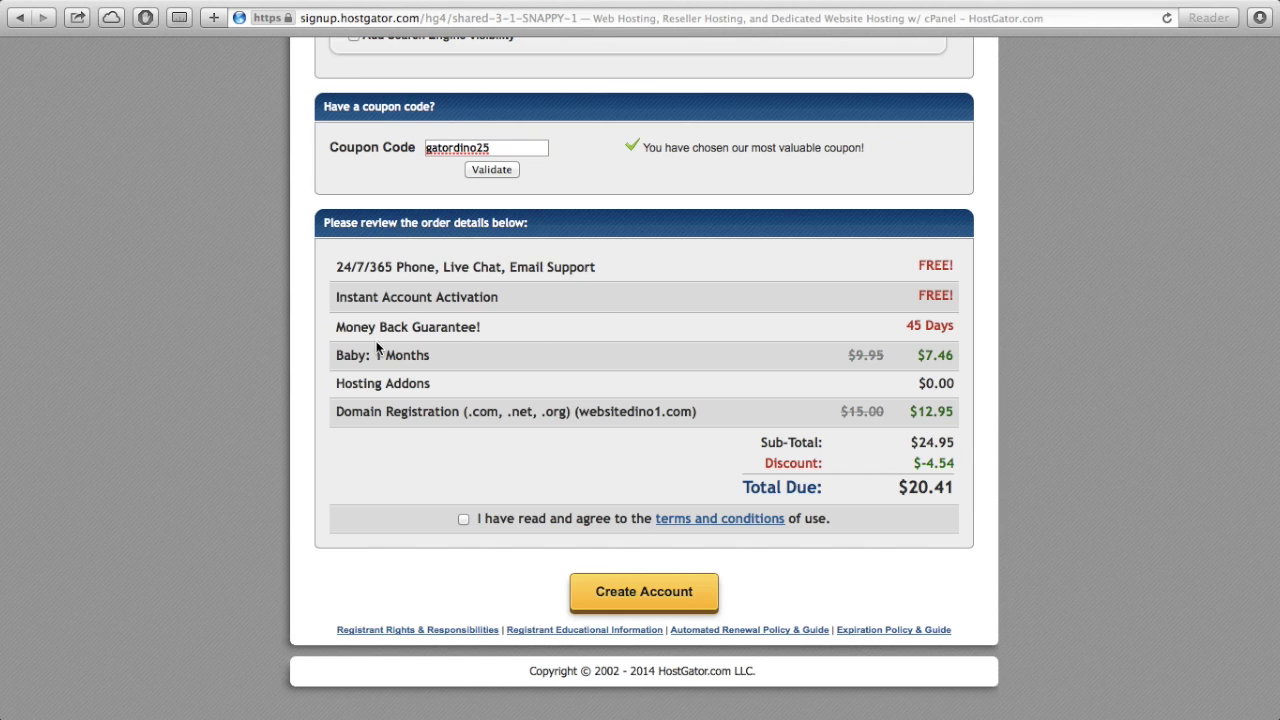
{"action": "left_click", "coordinate": [346, 412]}
{"action": "left_click_drag", "start_coordinate": [346, 412], "coordinate": [970, 423]}
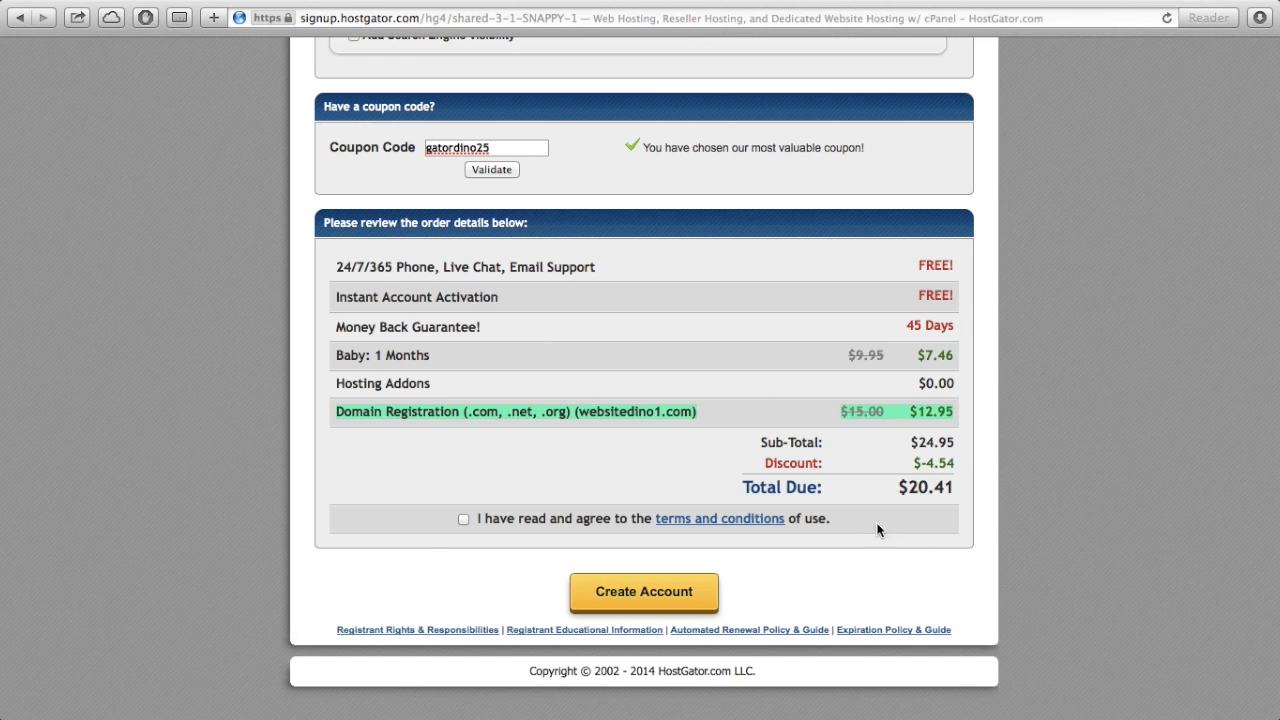
{"action": "left_click", "coordinate": [962, 485]}
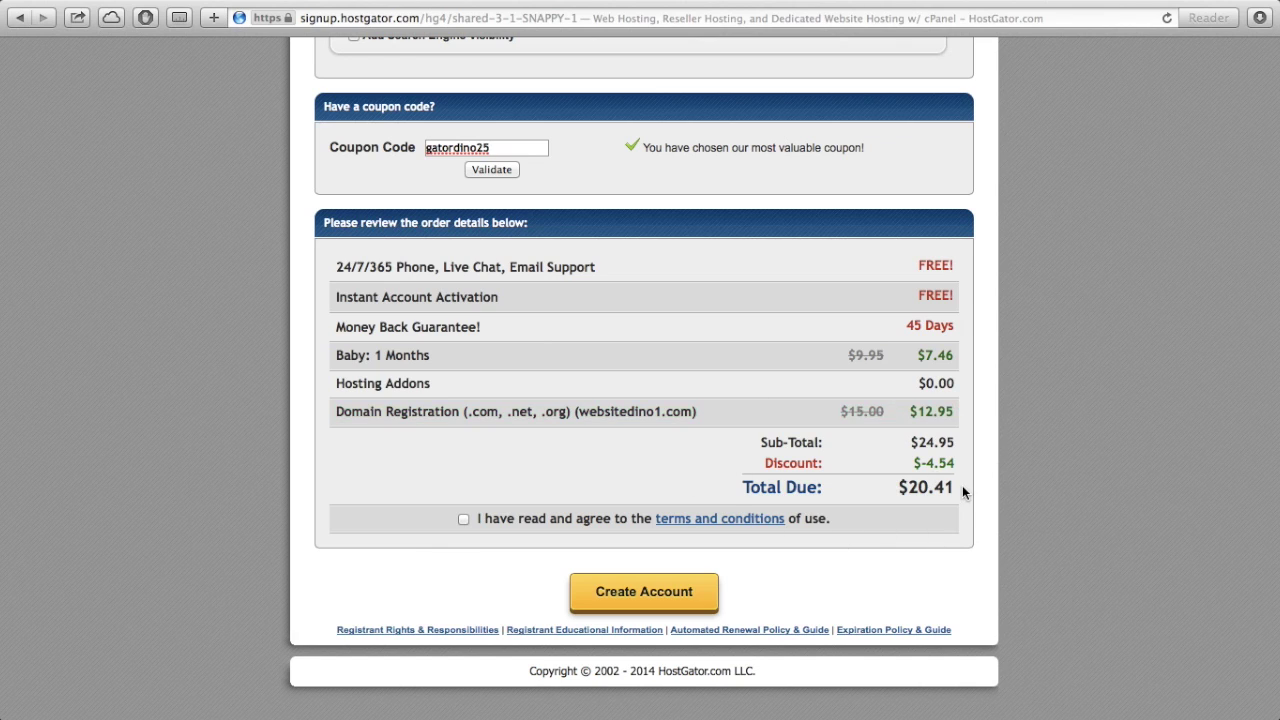
{"action": "left_click", "coordinate": [463, 519]}
- Go to gmail.com in a new browser tab
{"action": "key", "text": "super+t"}
{"action": "type", "text": "g"}
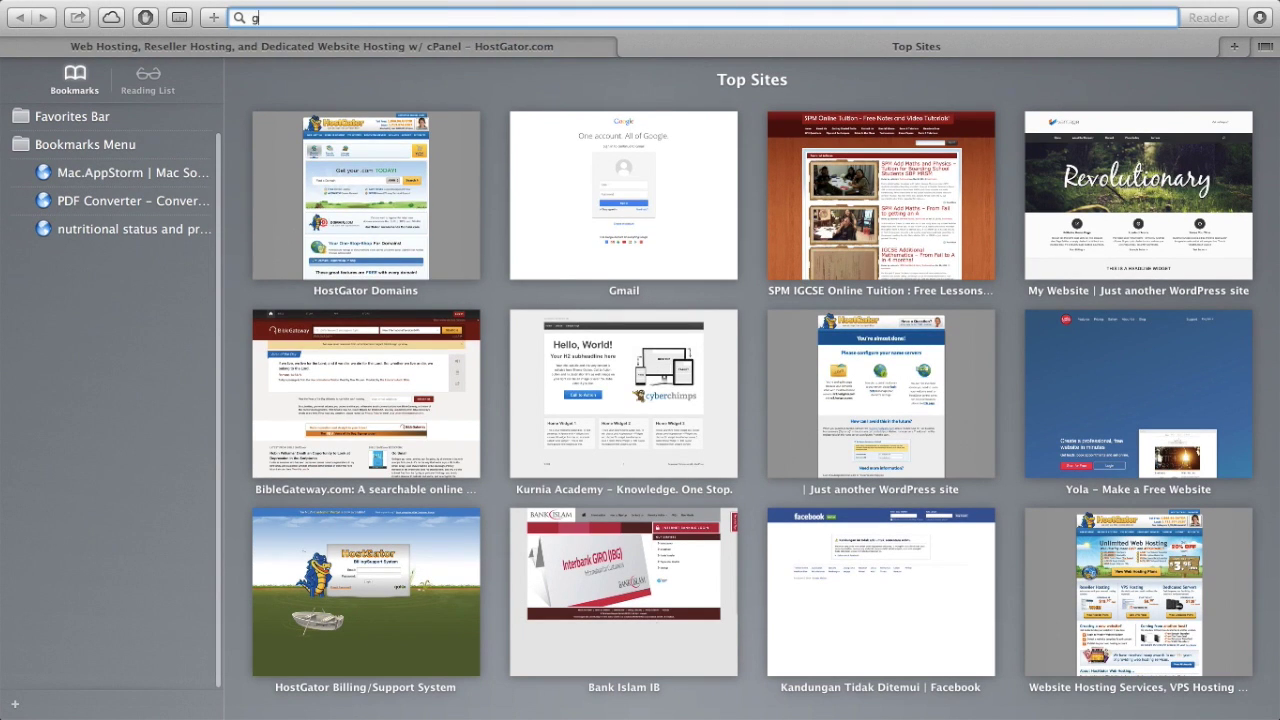
{"action": "type", "text": "mail.com"}
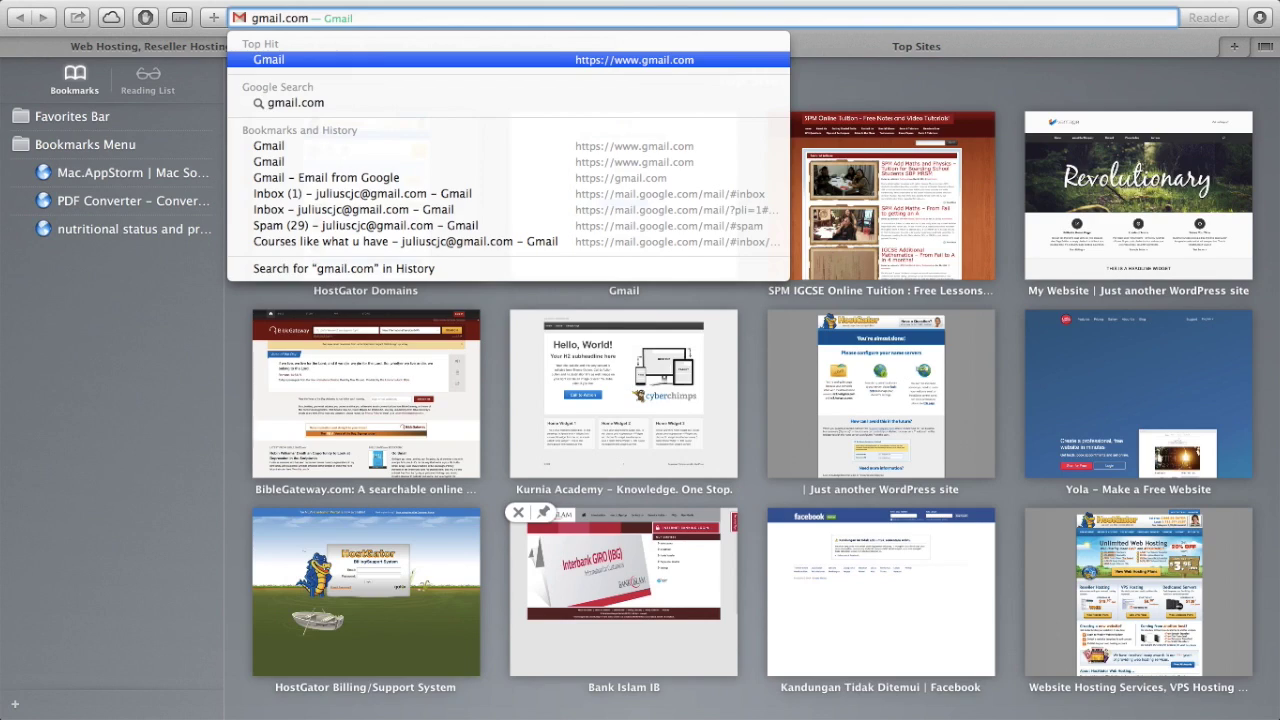
{"action": "key", "text": "Return"}
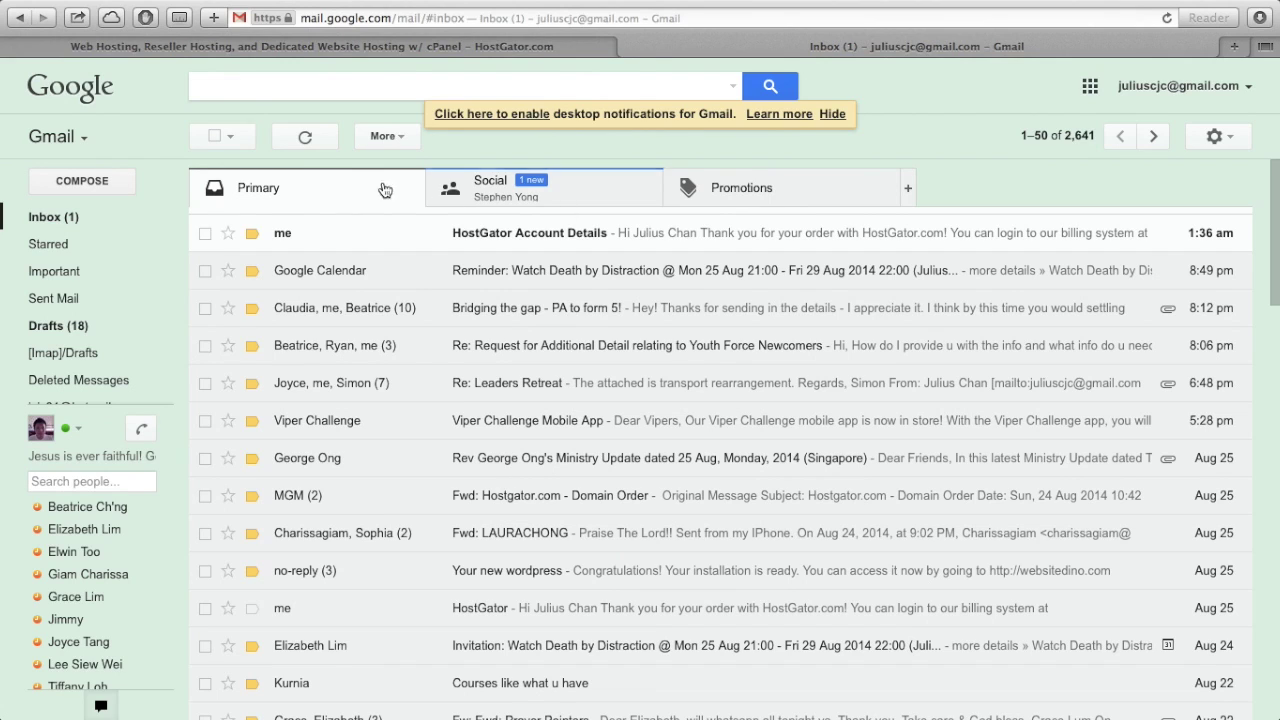
- Open the HostGator Account Details email and follow its control panel link into a new tab
{"action": "left_click", "coordinate": [480, 241]}
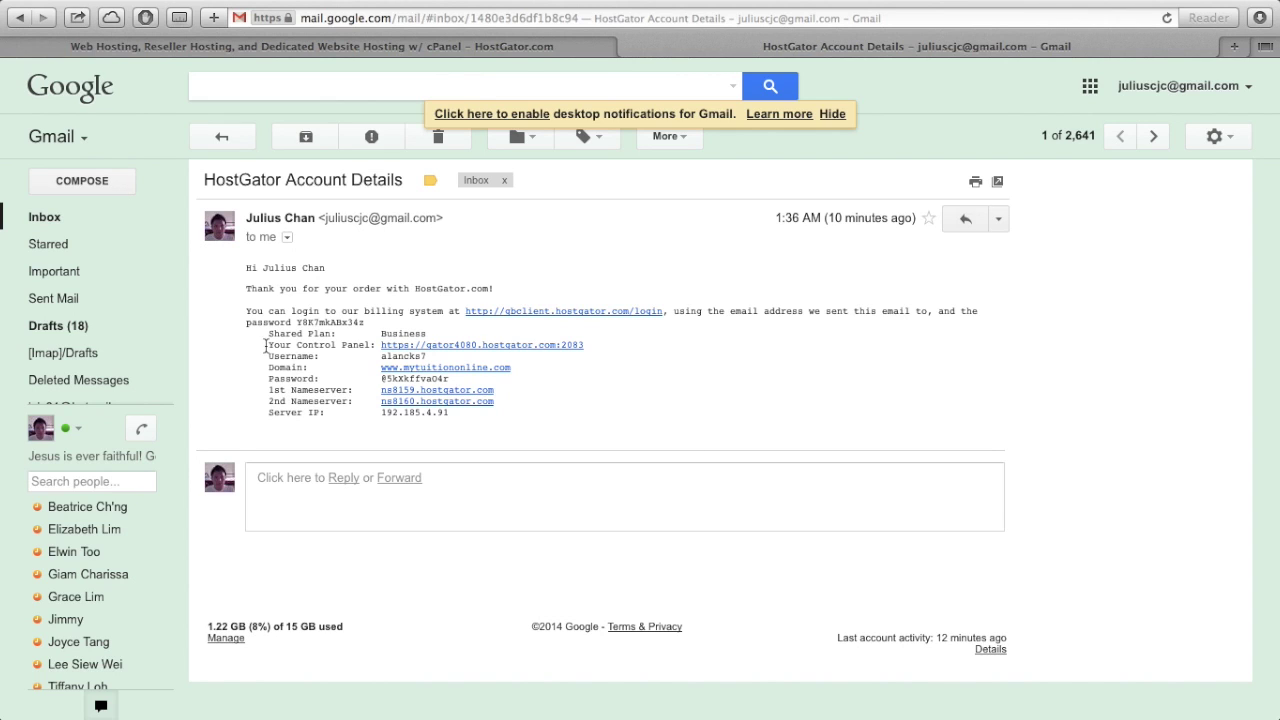
{"action": "left_click", "coordinate": [287, 345]}
{"action": "left_click_drag", "start_coordinate": [287, 345], "coordinate": [657, 344]}
{"action": "left_click", "coordinate": [503, 350]}
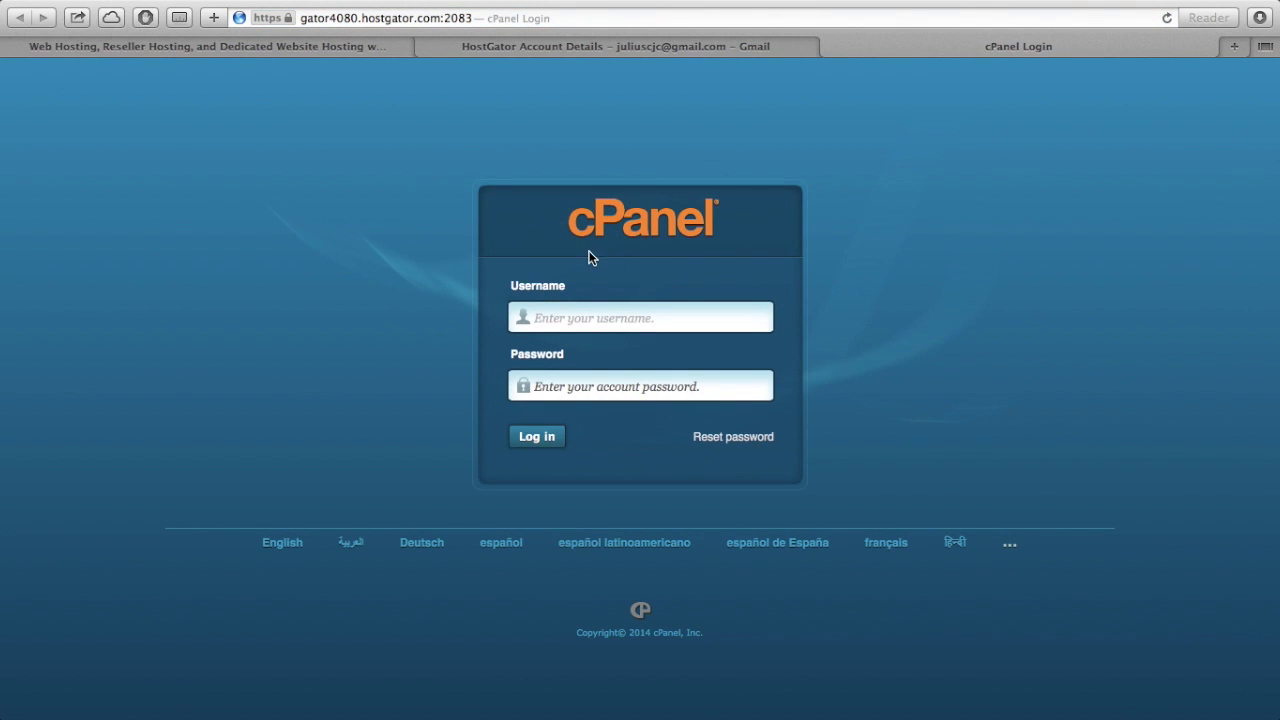
- Copy the account username from the email into the cPanel login form
{"action": "left_click", "coordinate": [662, 49]}
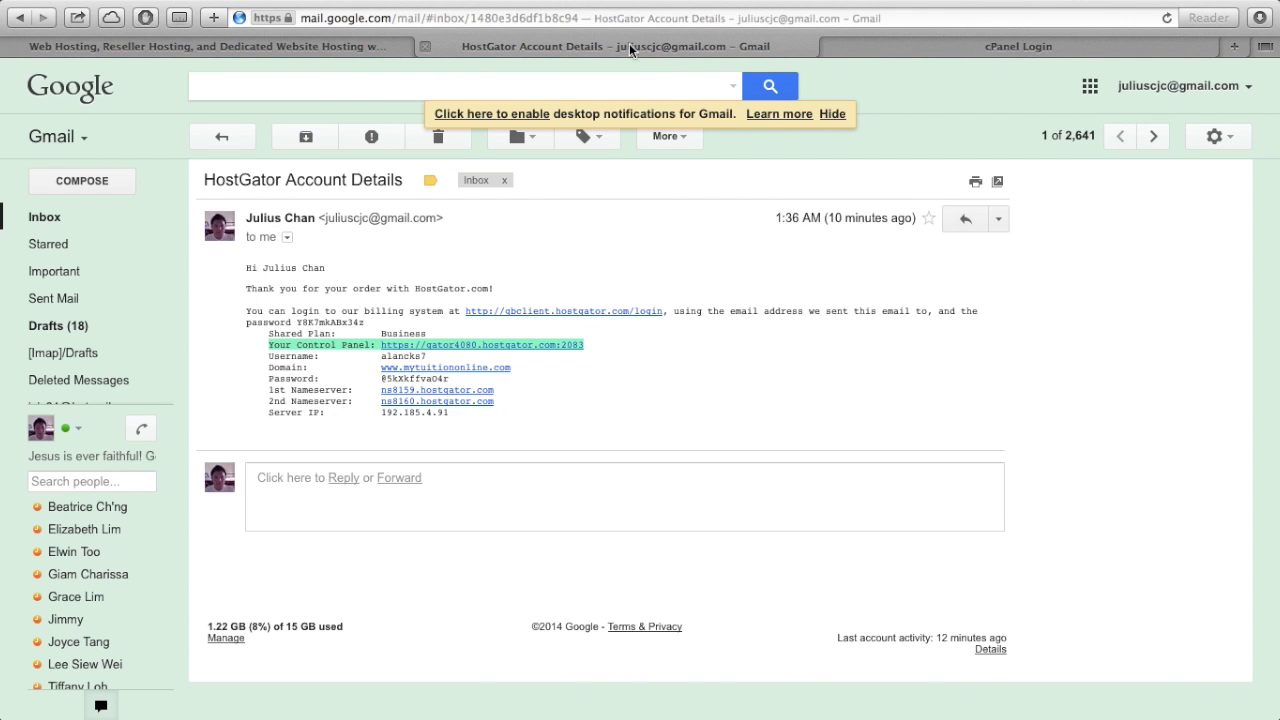
{"action": "left_click", "coordinate": [409, 352]}
{"action": "double_click", "coordinate": [409, 355]}
{"action": "key", "text": "super+c"}
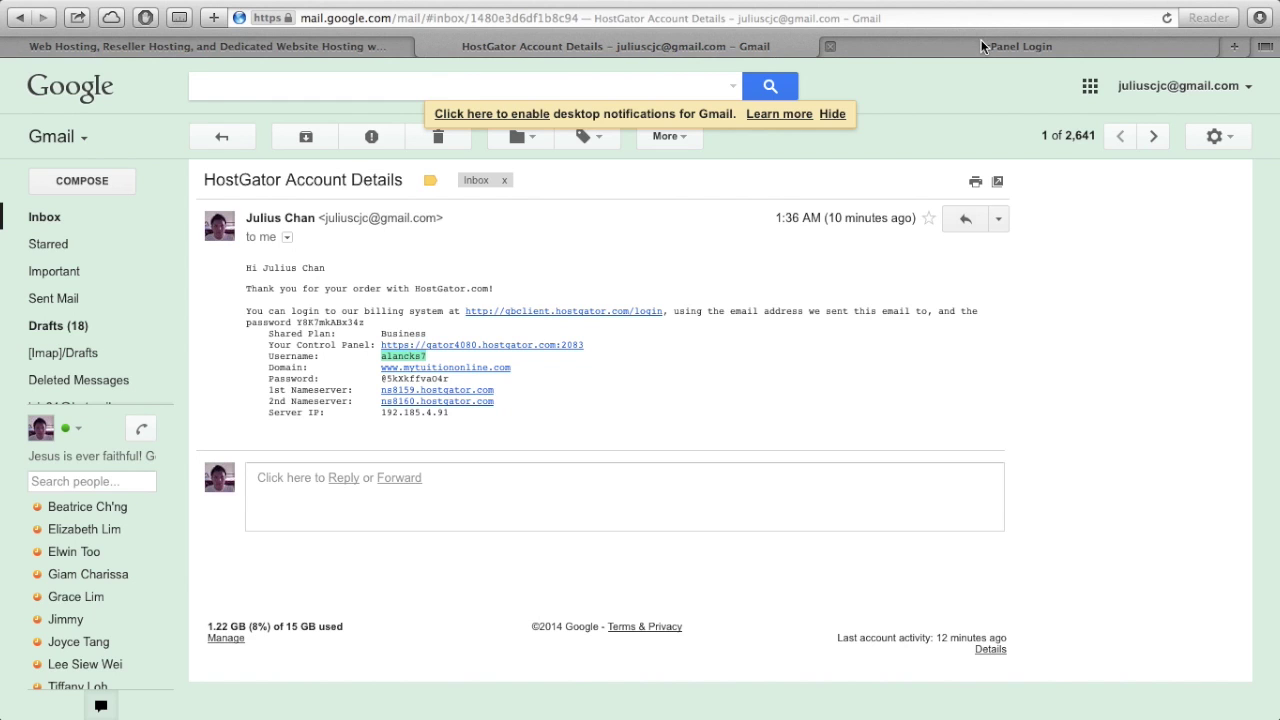
{"action": "left_click", "coordinate": [977, 44]}
{"action": "key", "text": "super+v"}
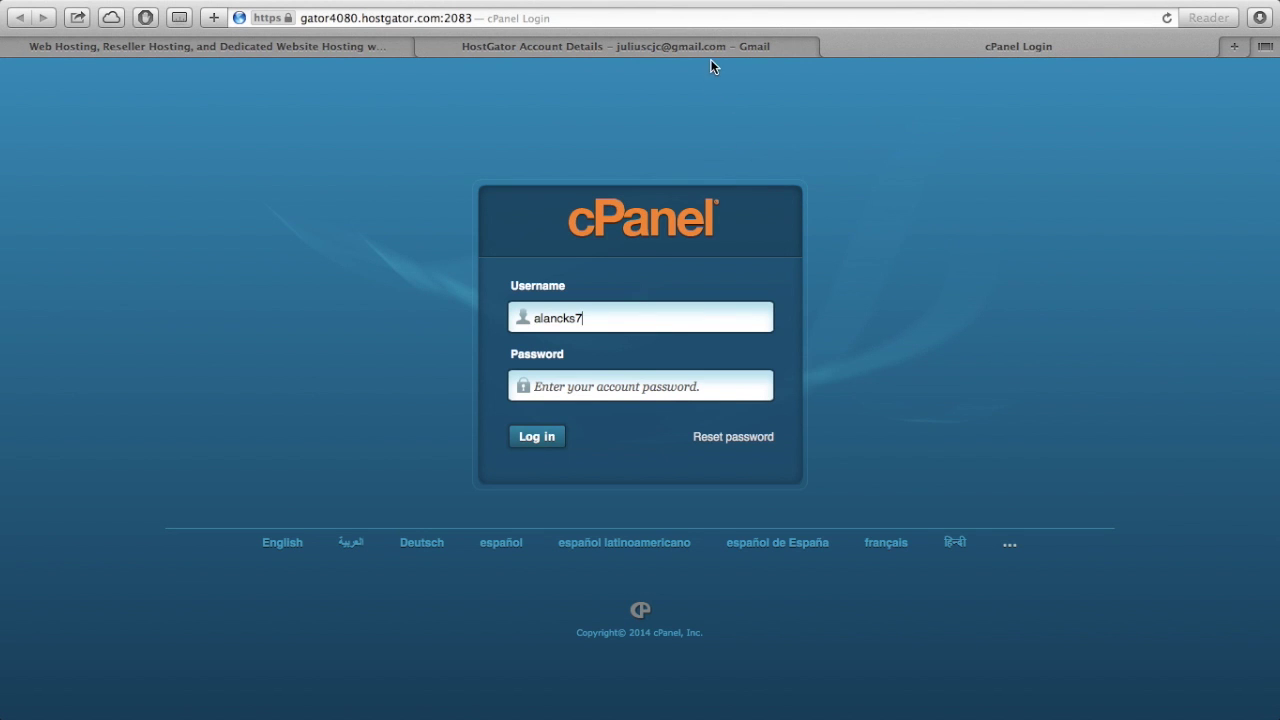
- Paste the account password from the email, log in, and decline saving the password
{"action": "left_click", "coordinate": [716, 50]}
{"action": "left_click_drag", "start_coordinate": [451, 380], "coordinate": [381, 380]}
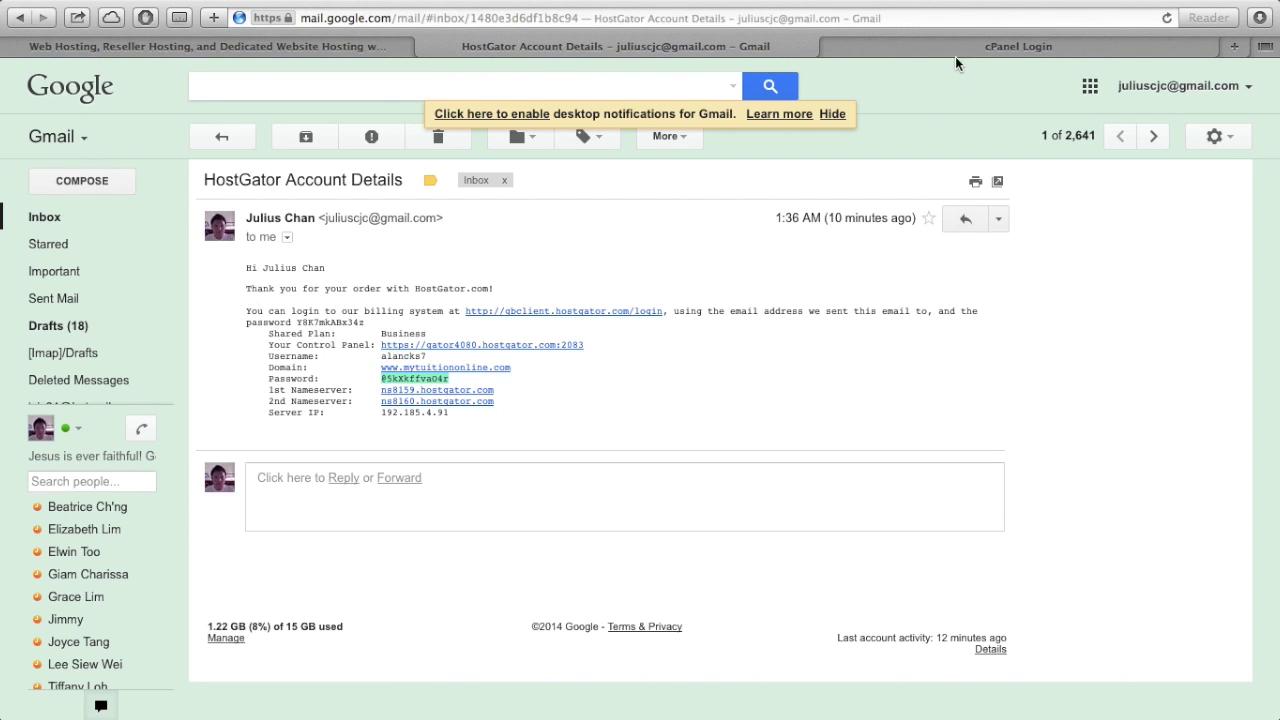
{"action": "left_click", "coordinate": [958, 47]}
{"action": "left_click", "coordinate": [637, 382]}
{"action": "key", "text": "super+v"}
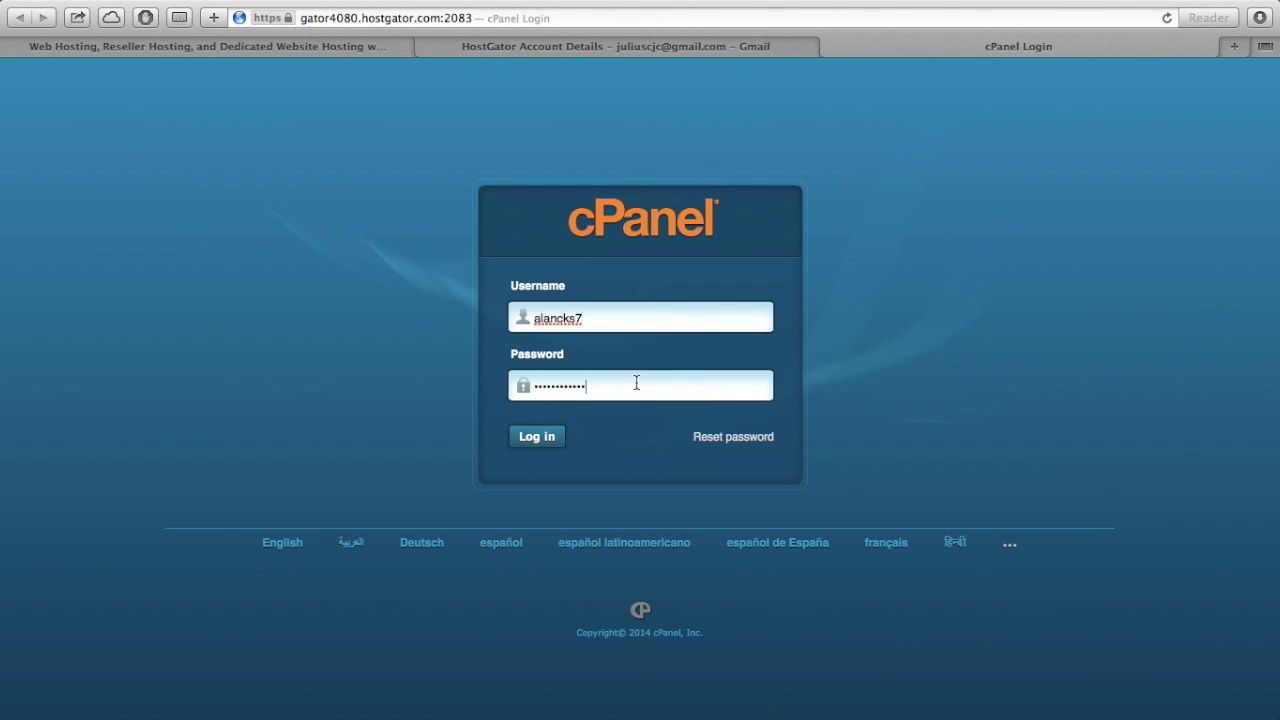
{"action": "left_click", "coordinate": [549, 446]}
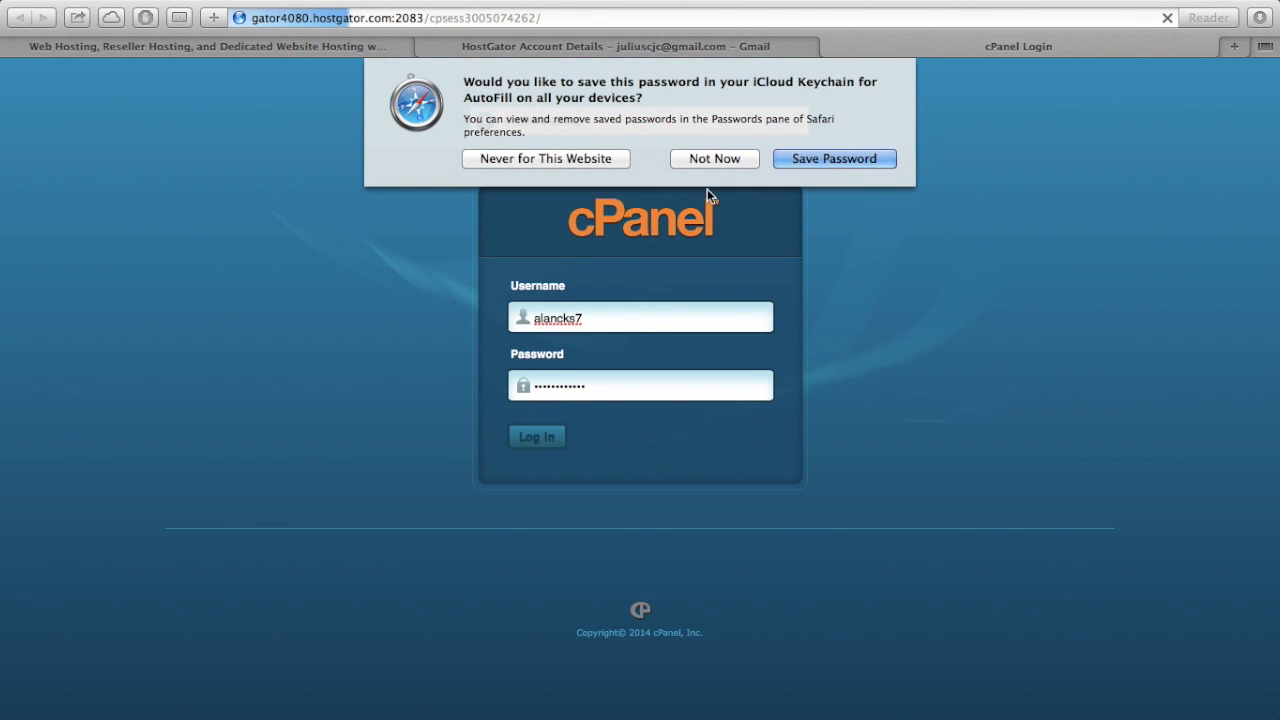
{"action": "left_click", "coordinate": [714, 160]}
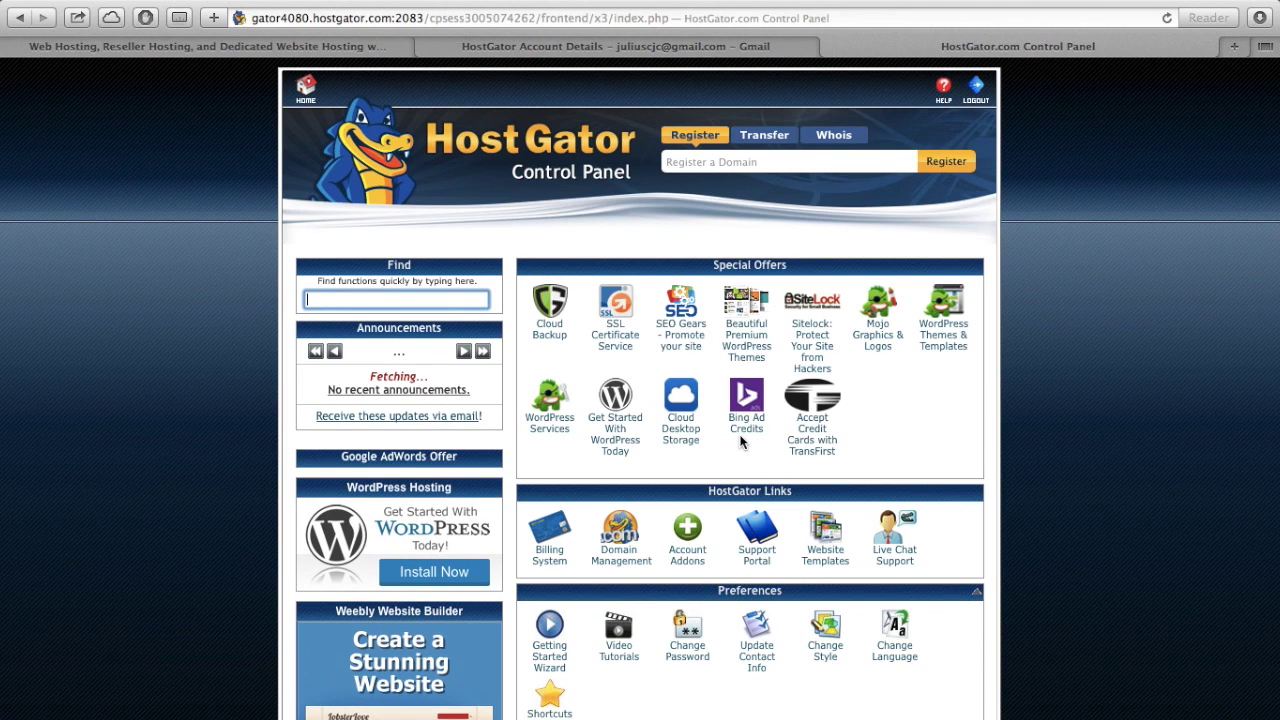
- Dismiss the Cloud Backup promotion and scroll down to the Software/Services tools
{"action": "scroll", "coordinate": [790, 360], "scroll_direction": "down", "scroll_amount": 1}
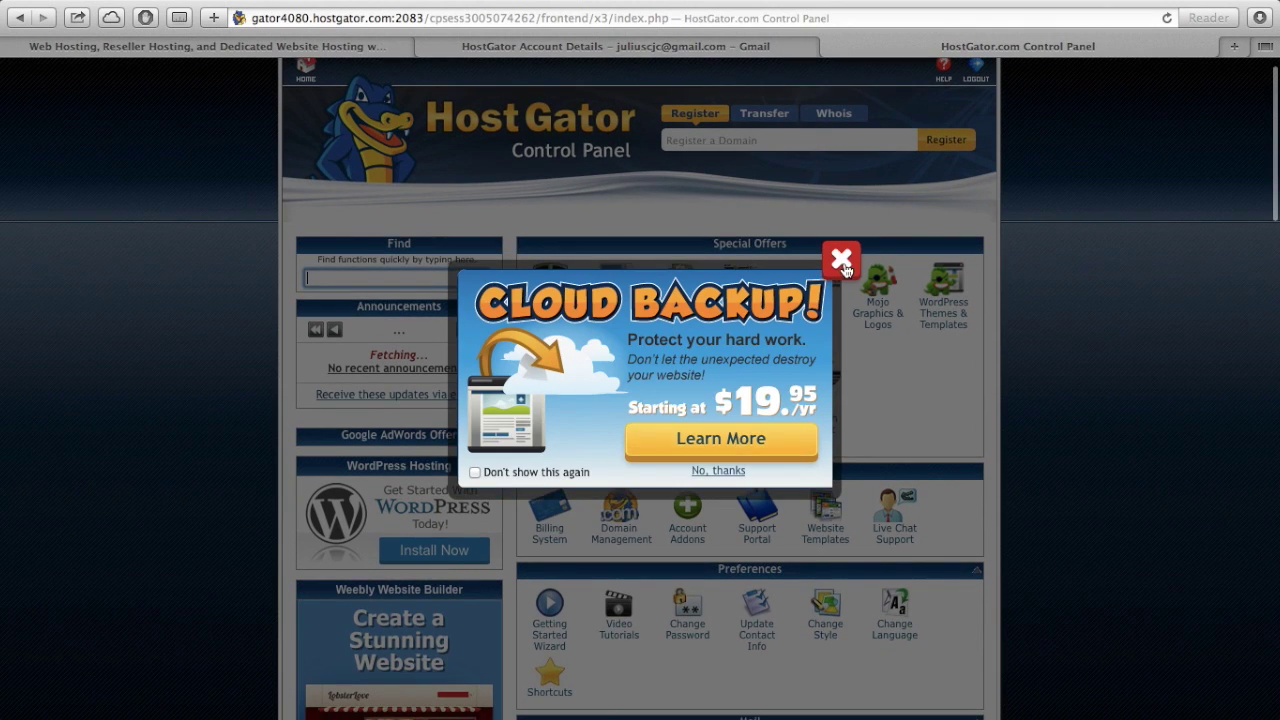
{"action": "left_click", "coordinate": [841, 261]}
{"action": "scroll", "coordinate": [810, 447], "scroll_direction": "down", "scroll_amount": 3}
{"action": "scroll", "coordinate": [810, 447], "scroll_direction": "down", "scroll_amount": 20}
{"action": "scroll", "coordinate": [810, 447], "scroll_direction": "down", "scroll_amount": 3}
{"action": "scroll", "coordinate": [810, 447], "scroll_direction": "up", "scroll_amount": 20}
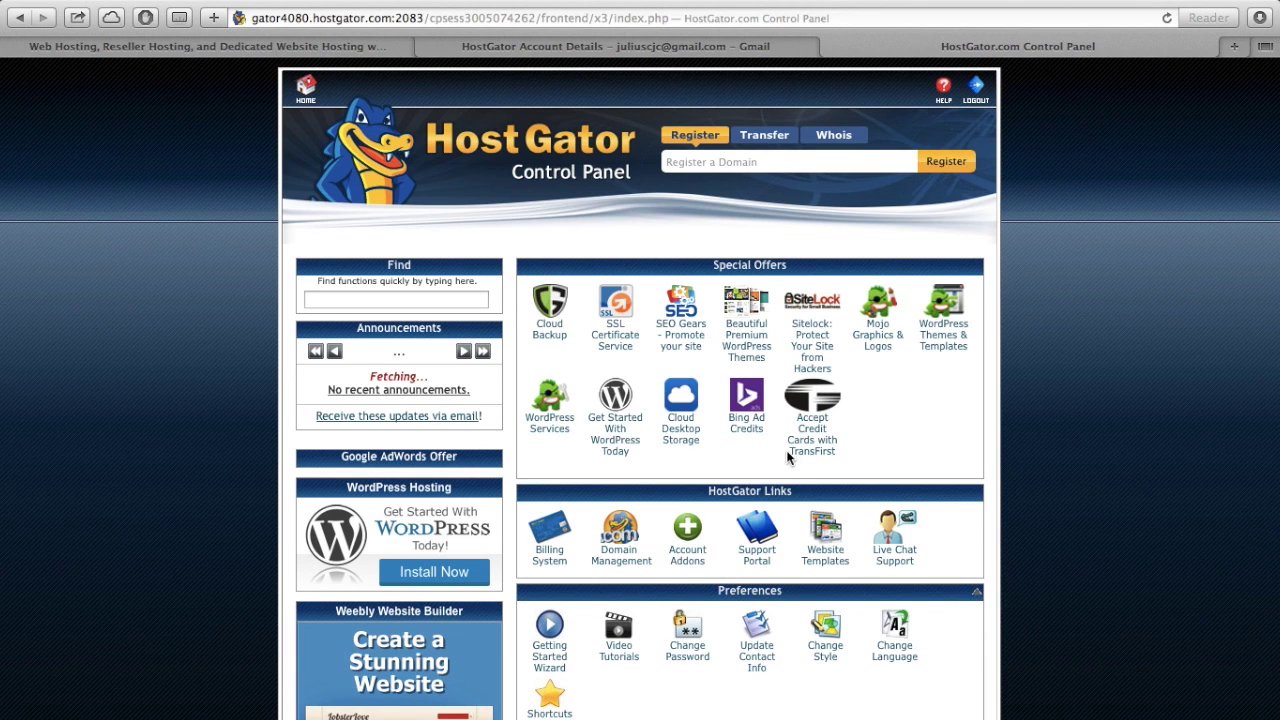
{"action": "scroll", "coordinate": [924, 483], "scroll_direction": "down", "scroll_amount": 1}
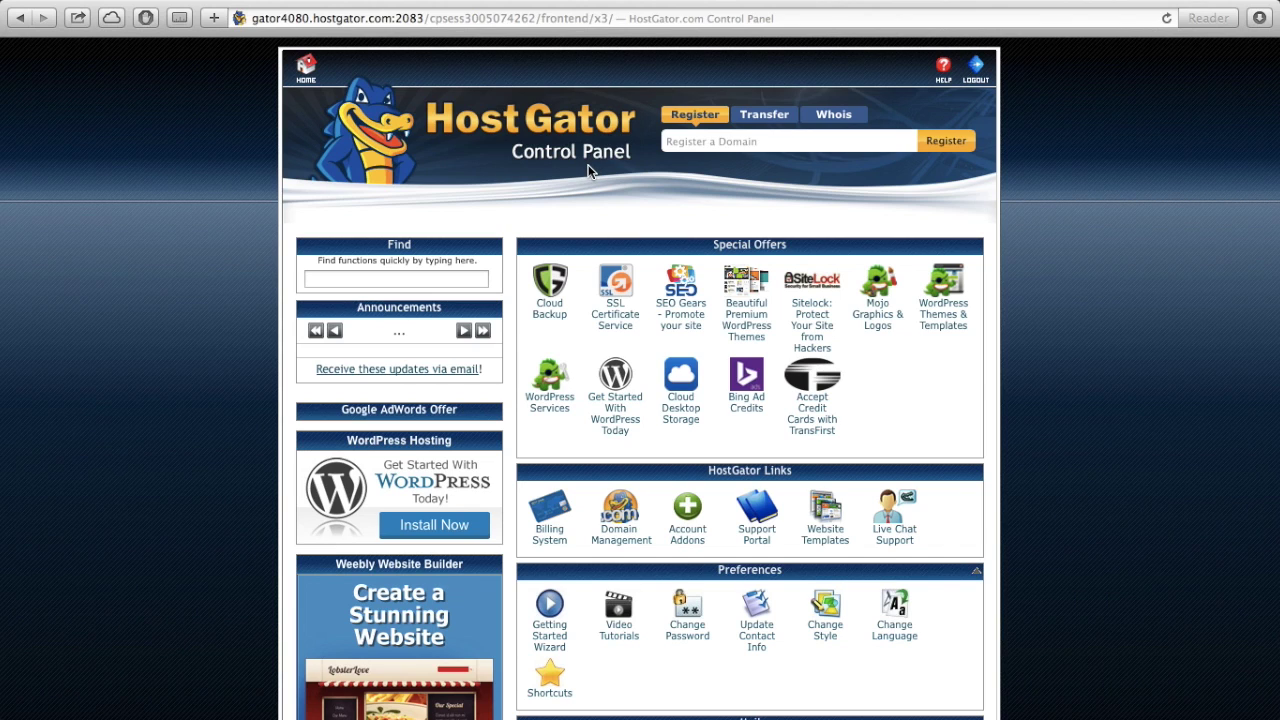
{"action": "scroll", "coordinate": [879, 530], "scroll_direction": "down", "scroll_amount": 3}
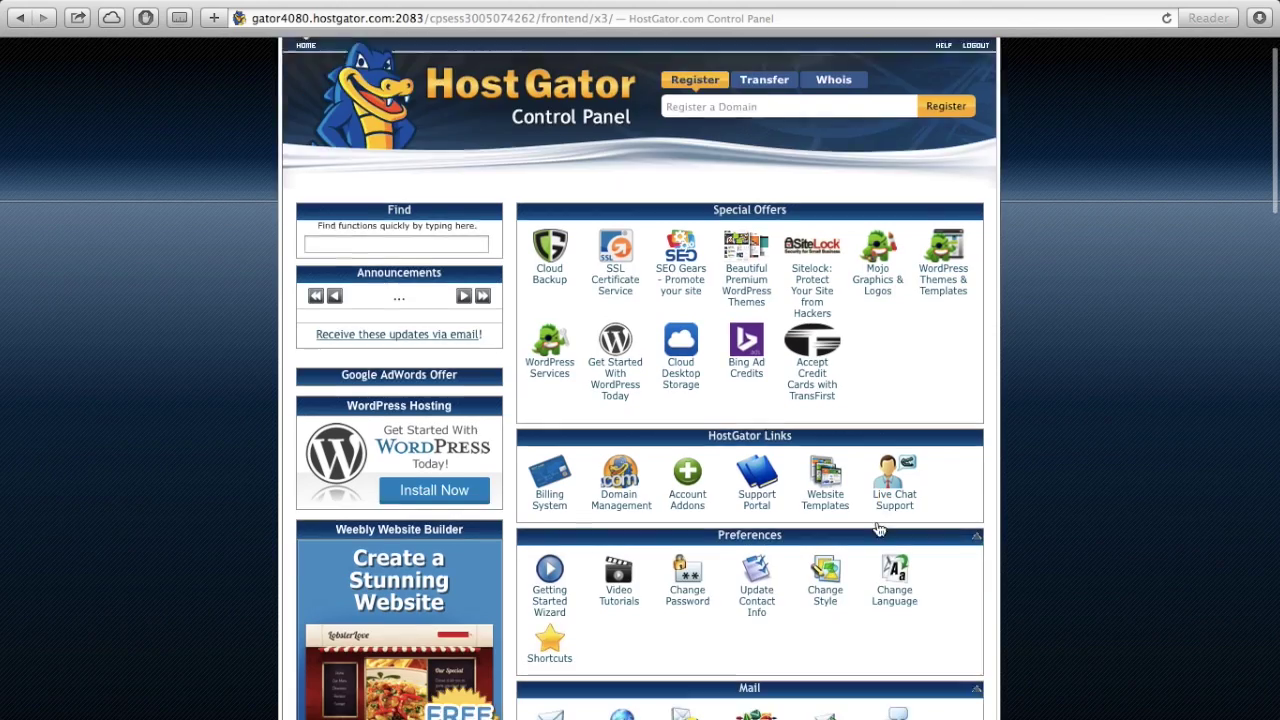
{"action": "scroll", "coordinate": [879, 530], "scroll_direction": "down", "scroll_amount": 15}
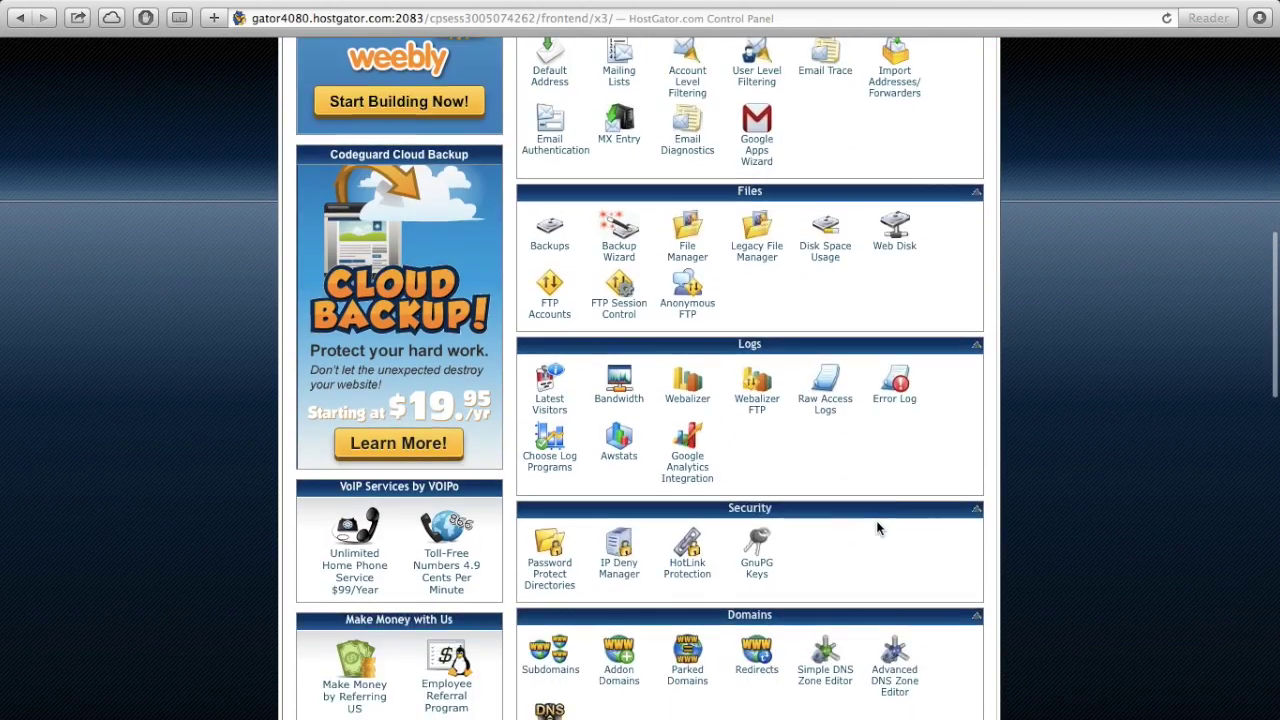
{"action": "scroll", "coordinate": [876, 528], "scroll_direction": "down", "scroll_amount": 4}
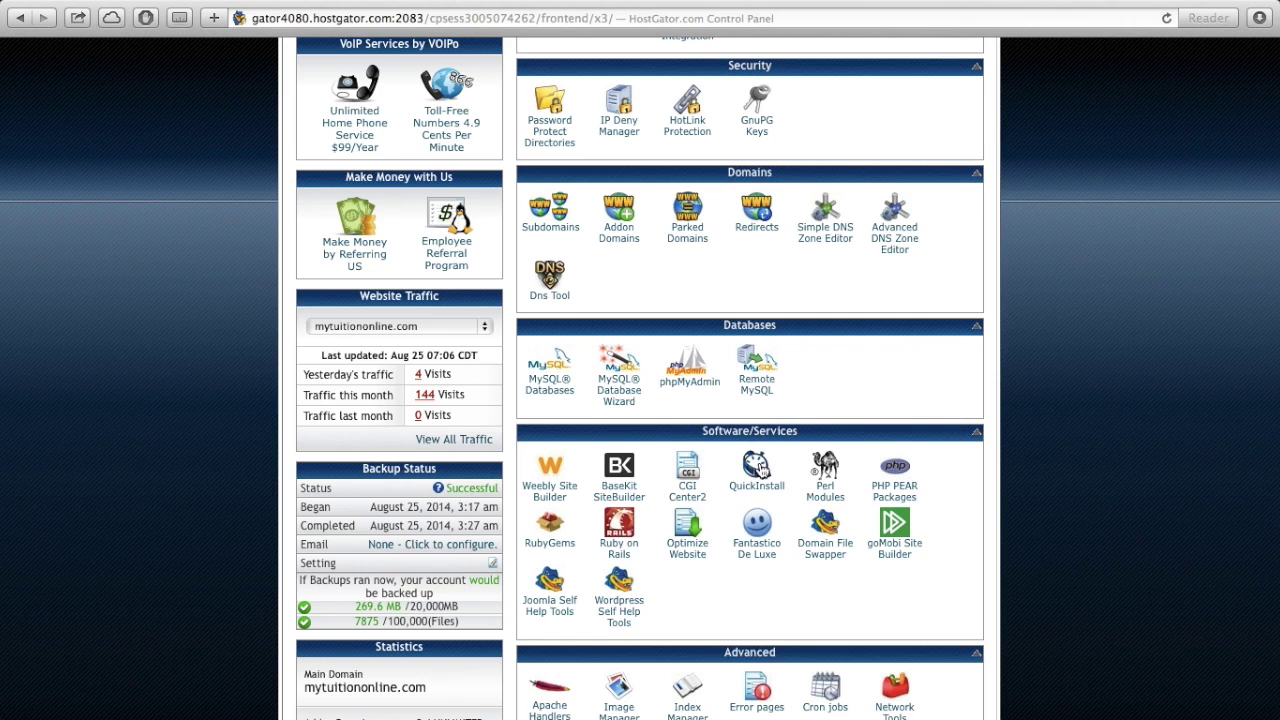
- Start a QuickInstall of WordPress targeting the websitedino.com domain
{"action": "left_click", "coordinate": [760, 470]}
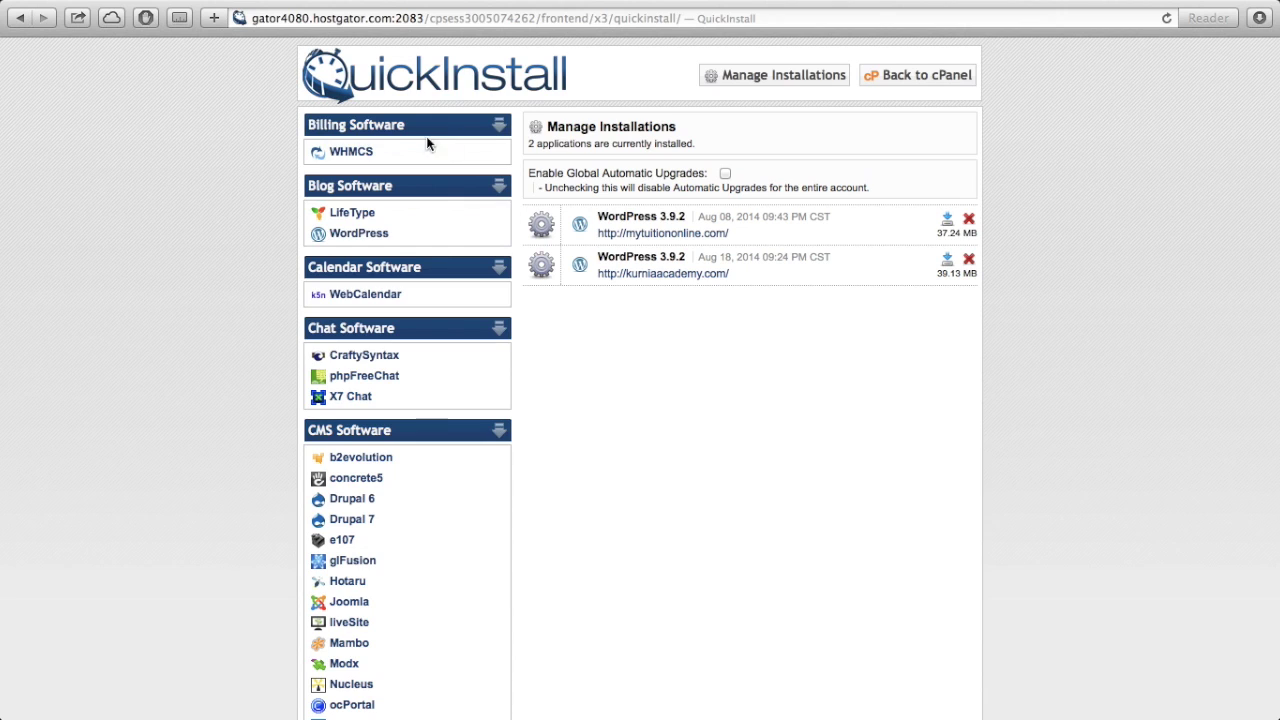
{"action": "left_click", "coordinate": [355, 238]}
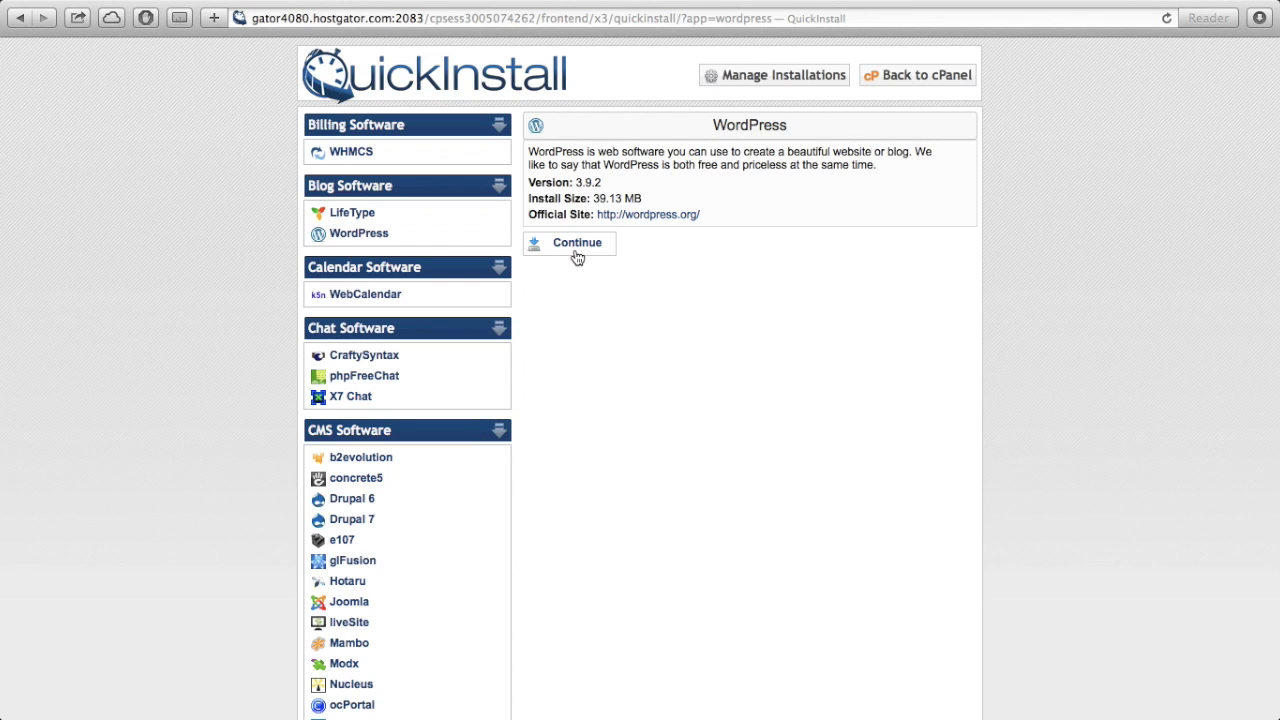
{"action": "left_click", "coordinate": [576, 252]}
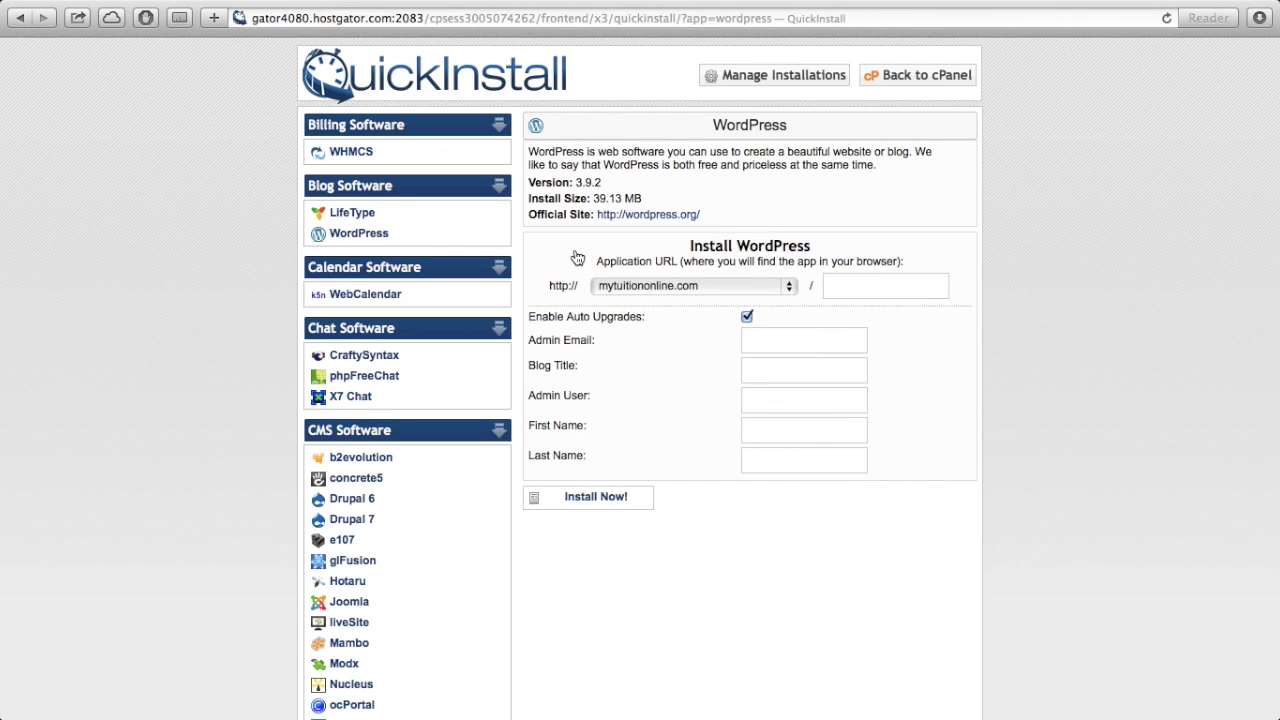
{"action": "left_click", "coordinate": [711, 290]}
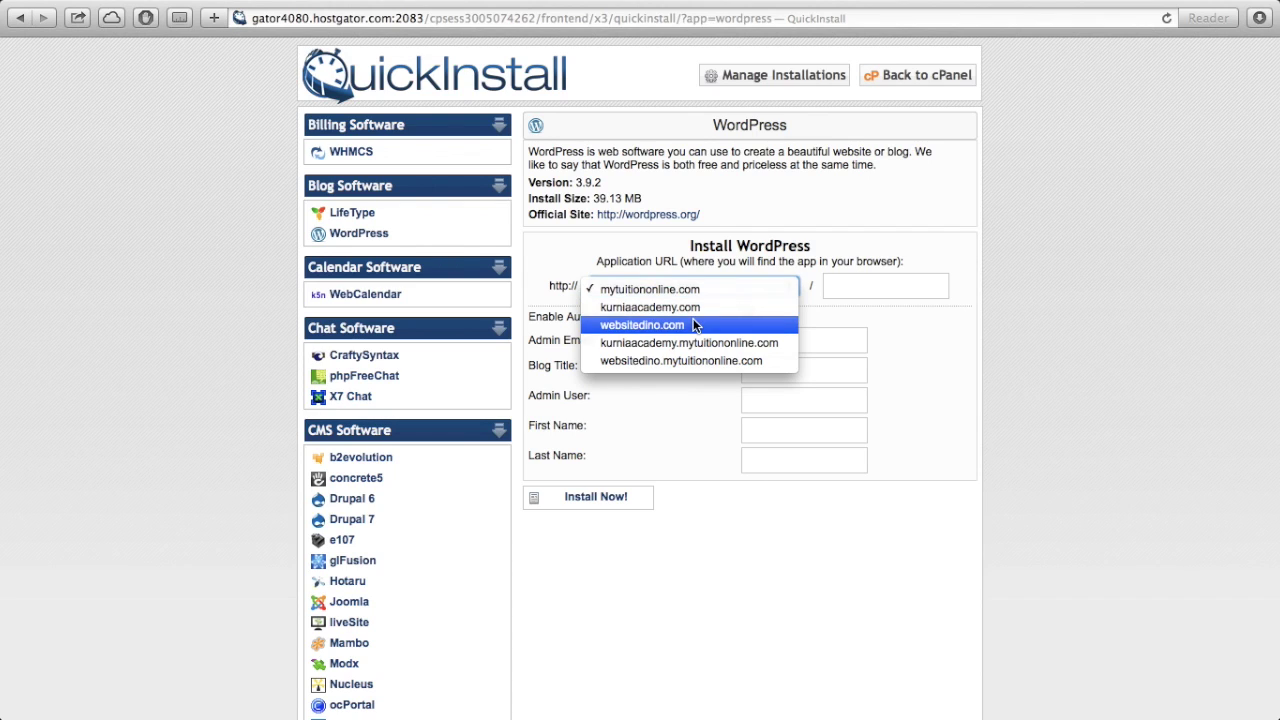
{"action": "left_click", "coordinate": [696, 326]}
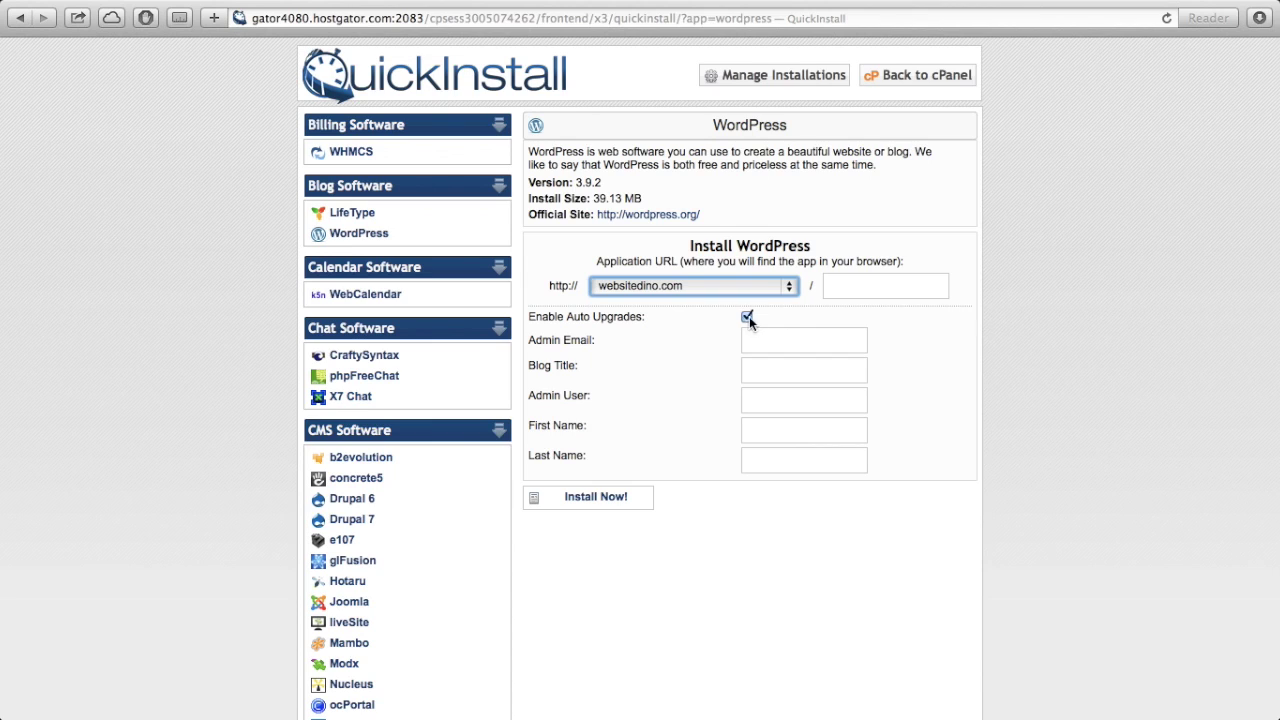
- Enter the admin e-mail address and the blog title 'Website making'
{"action": "left_click", "coordinate": [762, 343]}
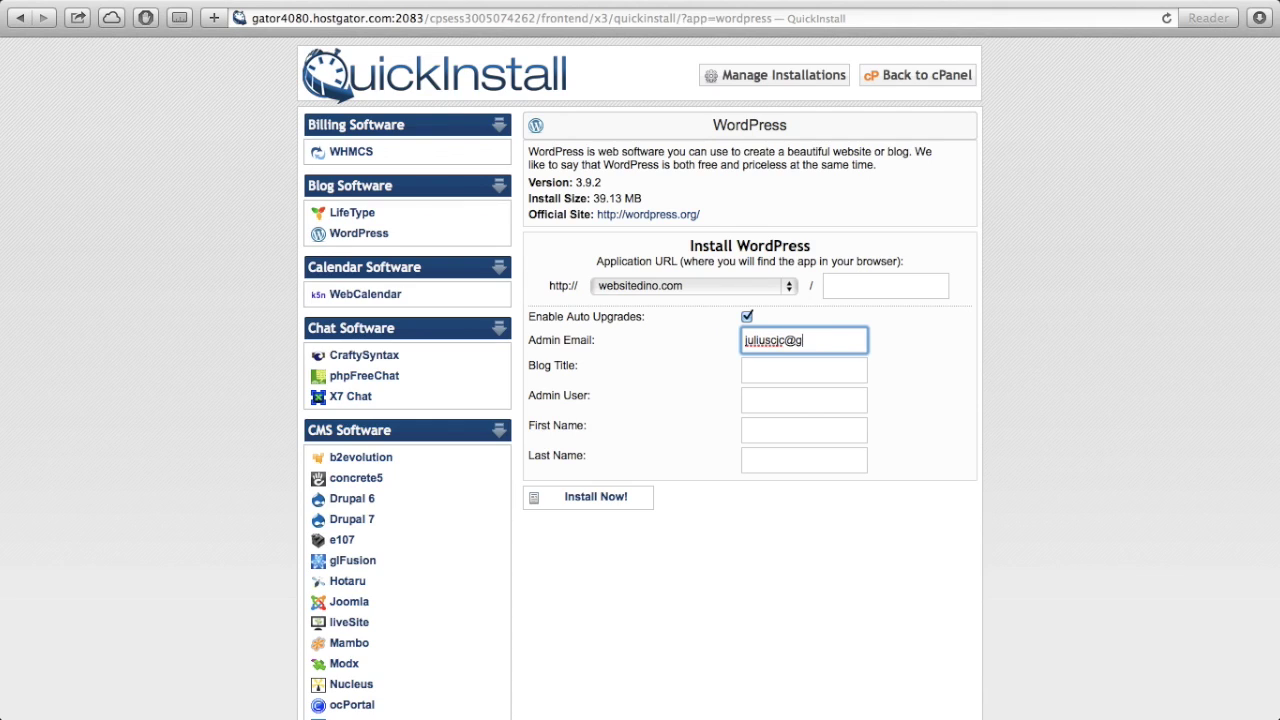
{"action": "key", "text": "Tab"}
{"action": "type", "text": "WEbsi"}
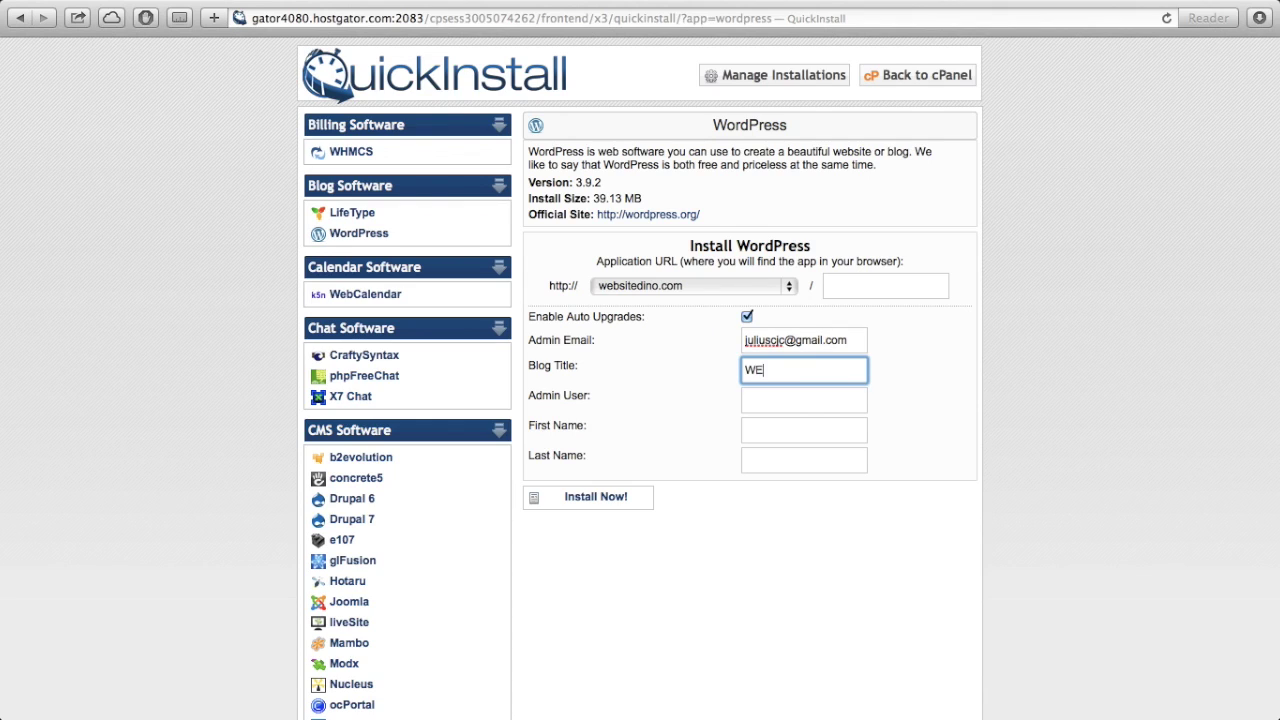
{"action": "key", "text": "BackSpace"}
{"action": "key", "text": "BackSpace"}
{"action": "key", "text": "BackSpace"}
{"action": "key", "text": "BackSpace"}
{"action": "type", "text": "ebsite making"}
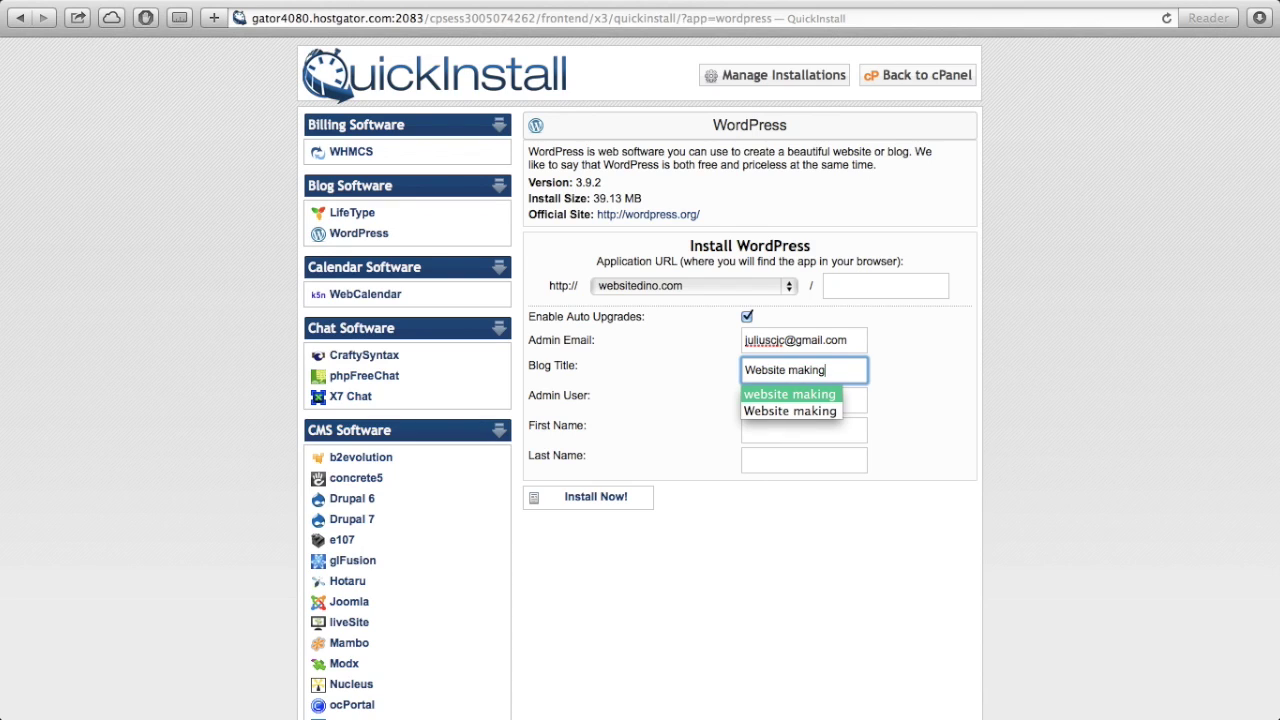
{"action": "key", "text": "Tab"}
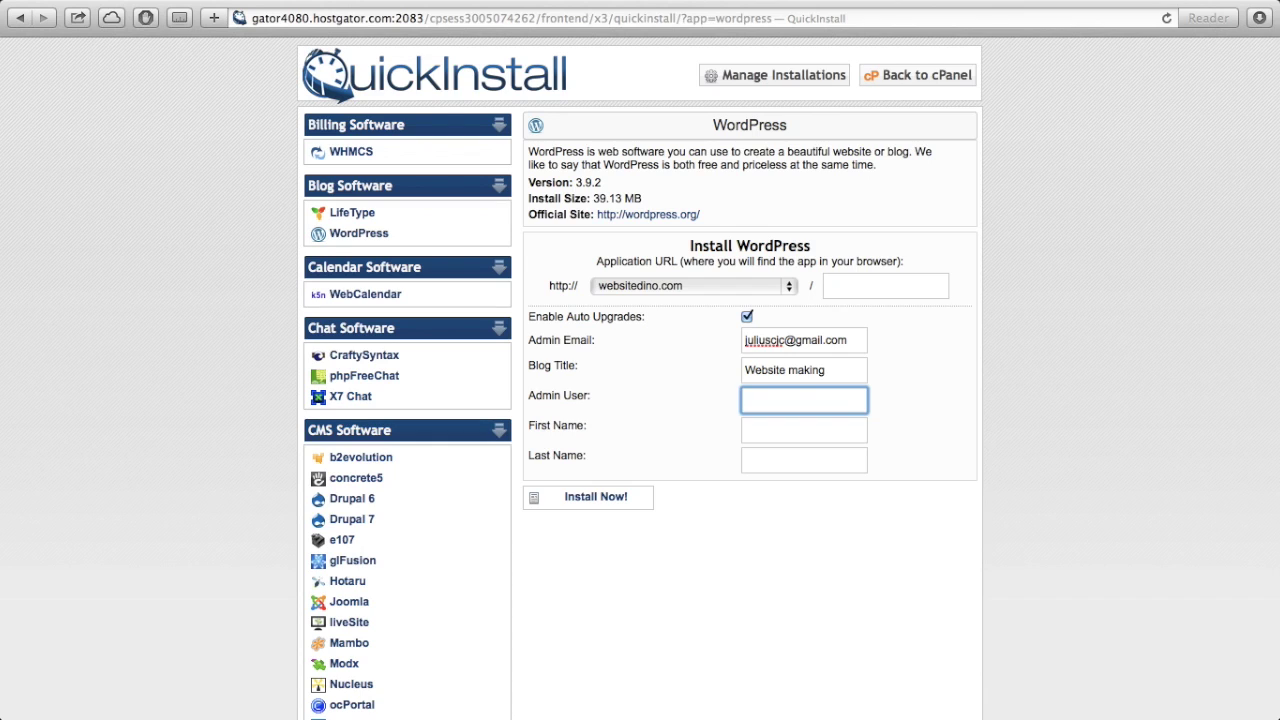
- Fill in the admin username, first name and last name, then start the install
{"action": "type", "text": "julius"}
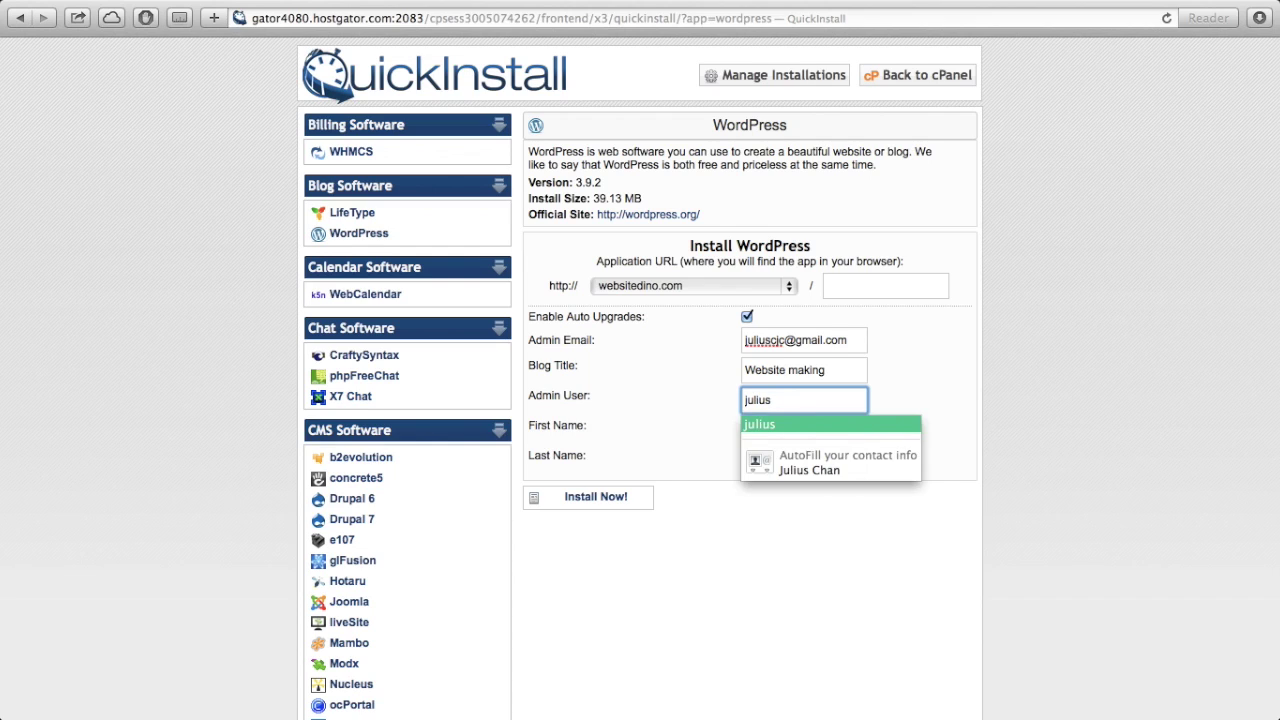
{"action": "key", "text": "Tab"}
{"action": "type", "text": "Julius"}
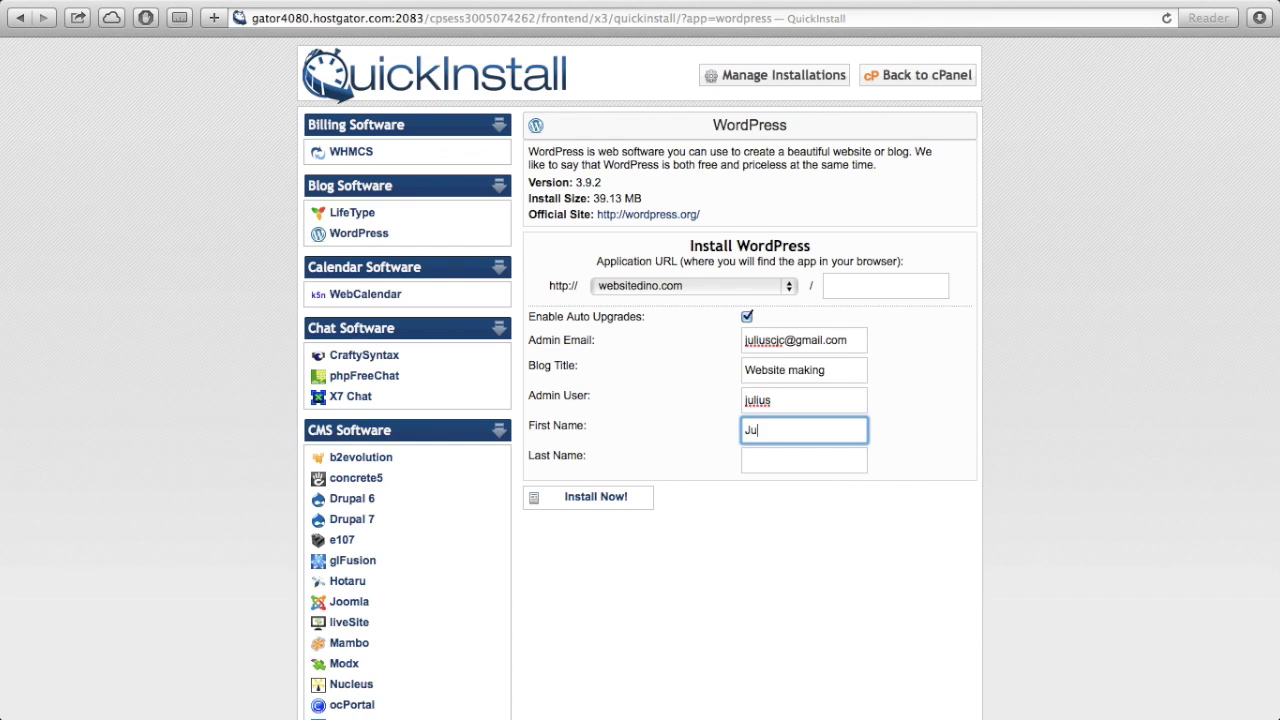
{"action": "key", "text": "Tab"}
{"action": "type", "text": "Chan"}
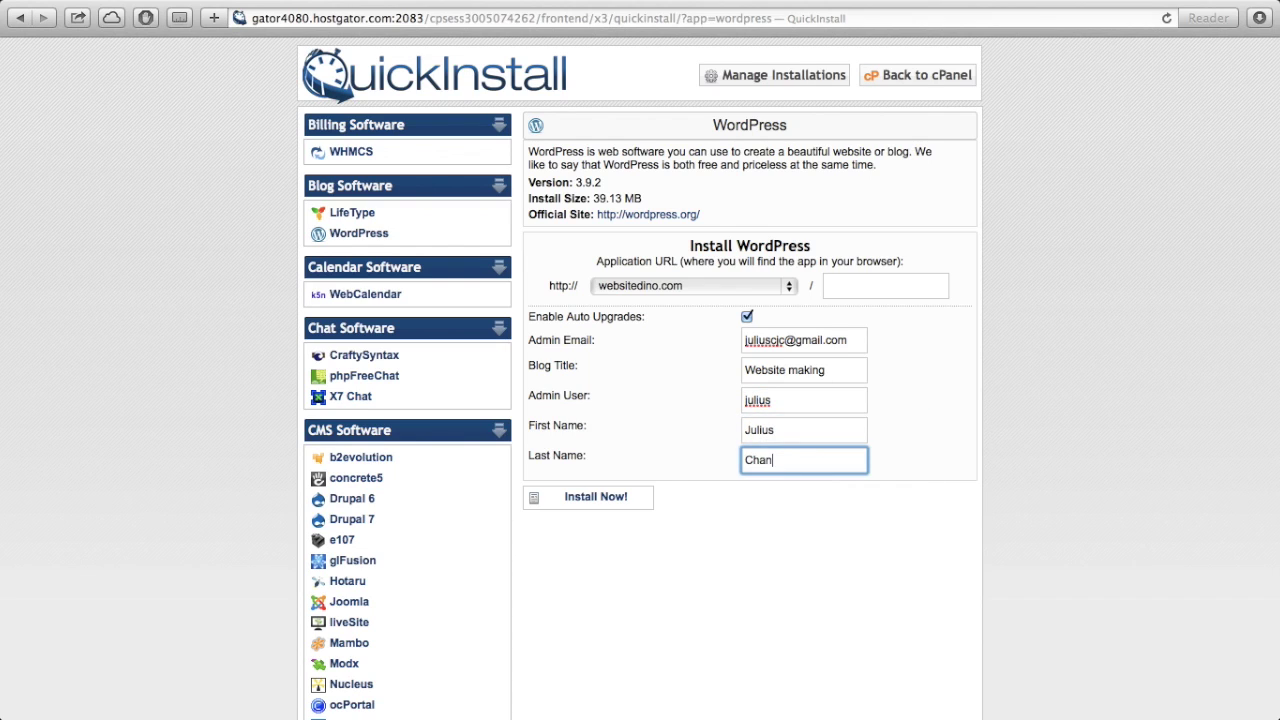
{"action": "left_click", "coordinate": [688, 532]}
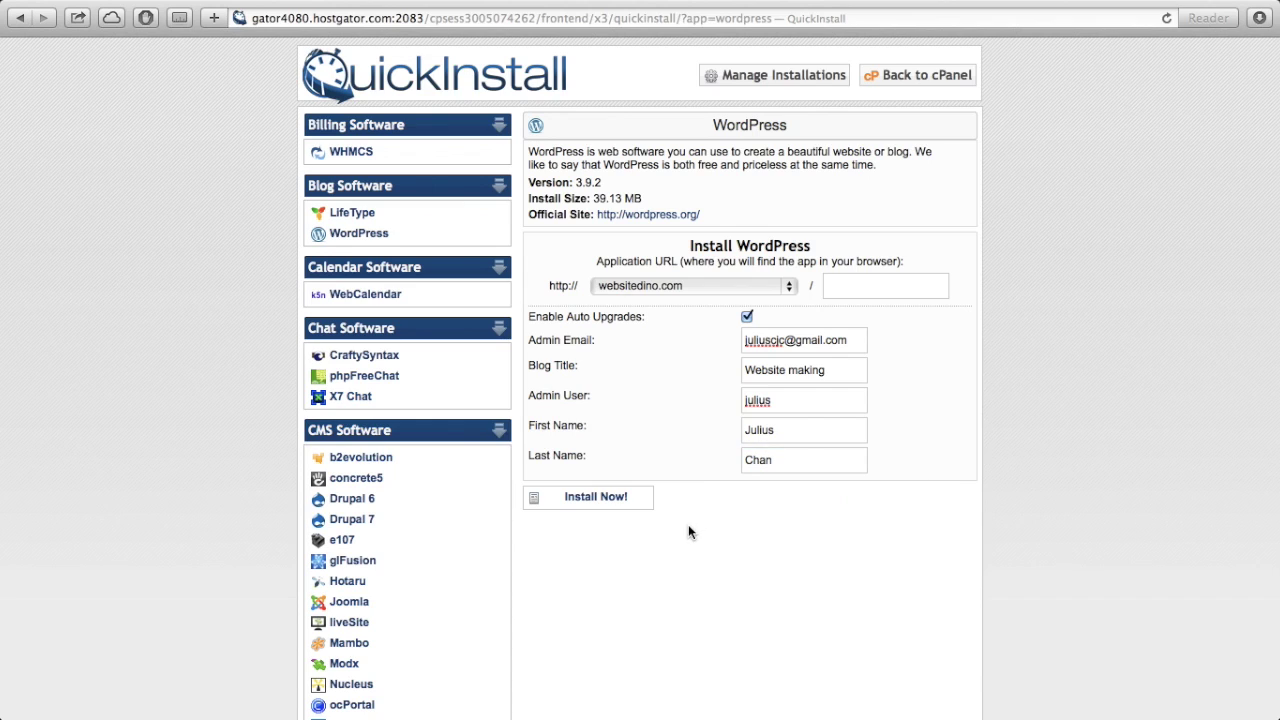
{"action": "left_click", "coordinate": [600, 503]}
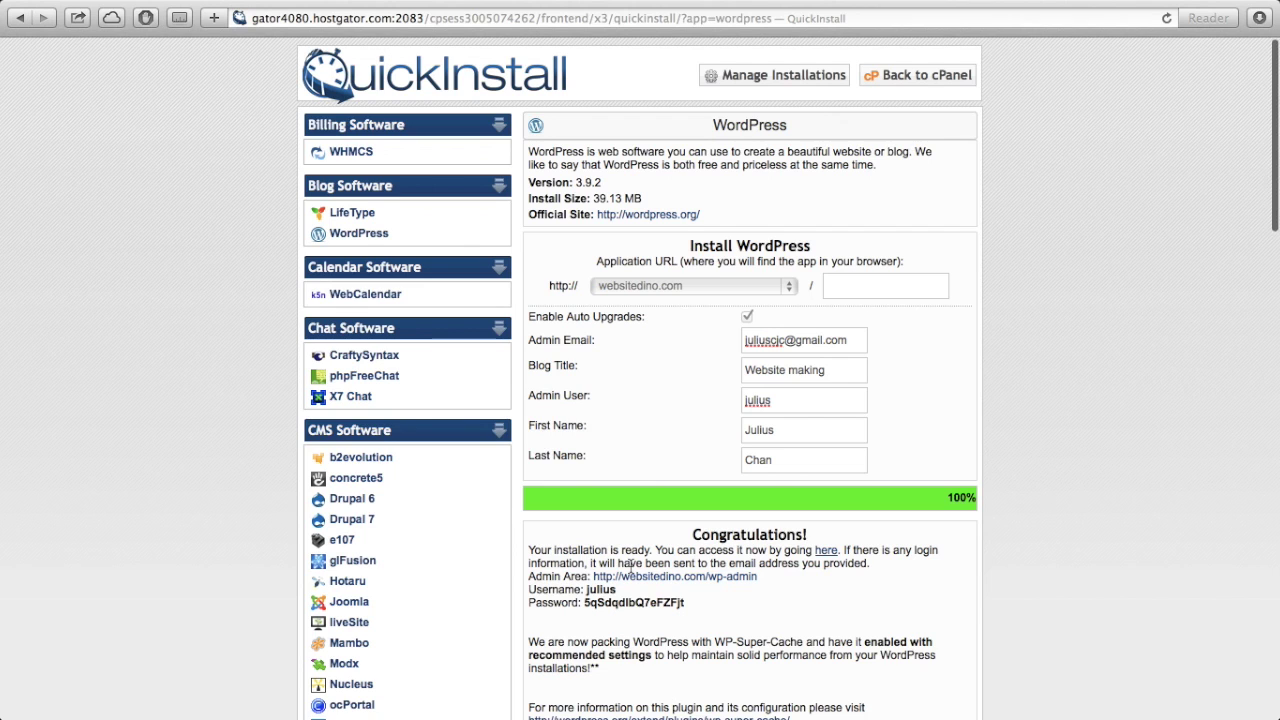
- Review the generated admin login details and open the new websitedino.com site in a new tab
{"action": "scroll", "coordinate": [630, 570], "scroll_direction": "down", "scroll_amount": 3}
{"action": "scroll", "coordinate": [630, 571], "scroll_direction": "down", "scroll_amount": 4}
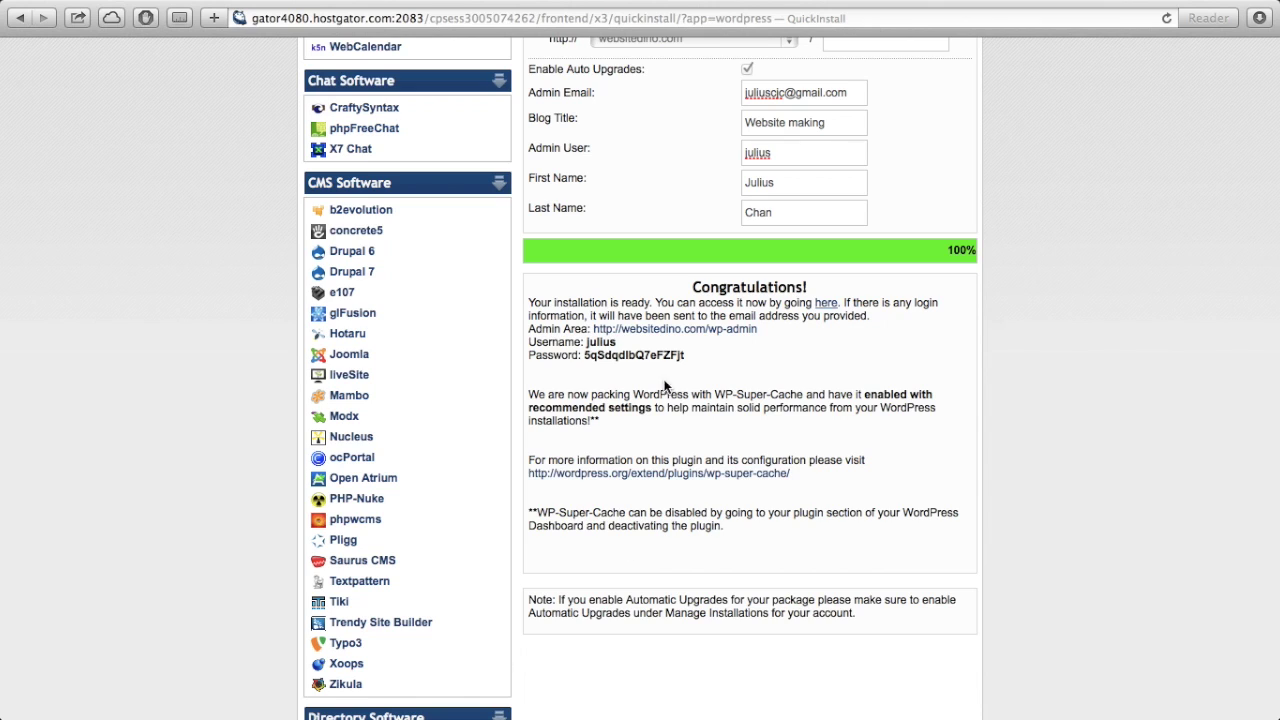
{"action": "left_click_drag", "start_coordinate": [698, 358], "coordinate": [524, 343]}
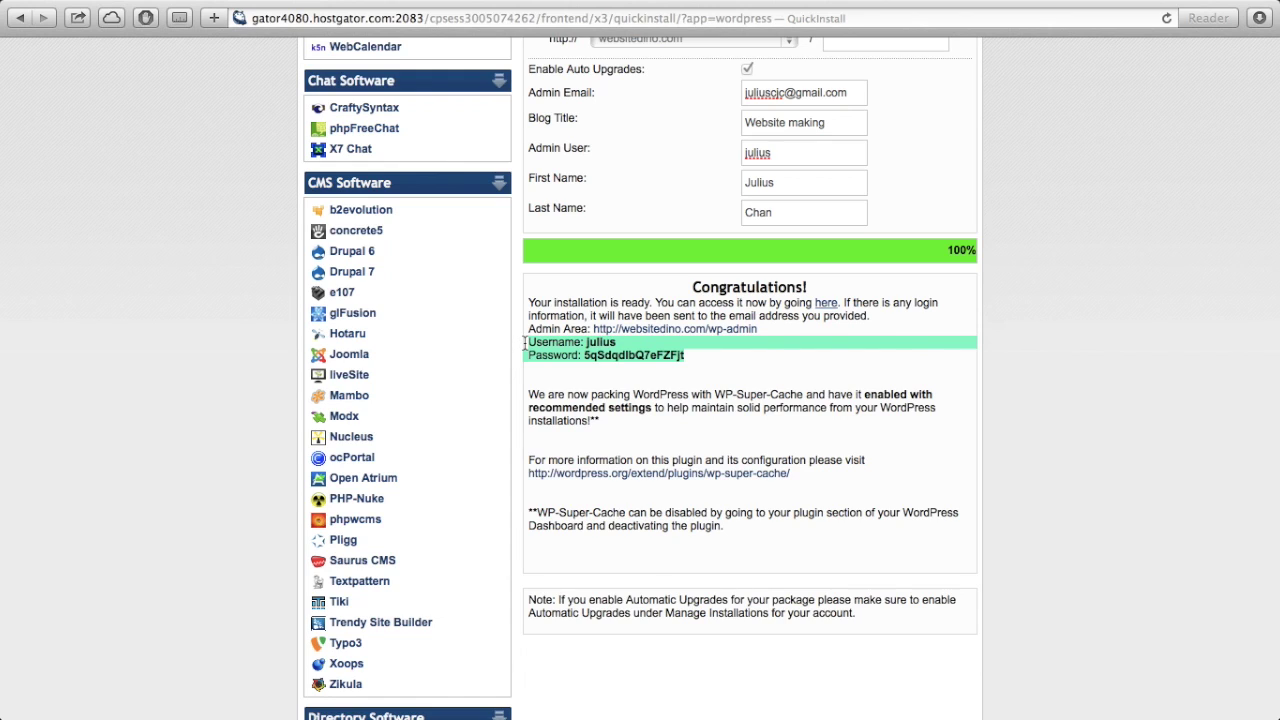
{"action": "left_click", "coordinate": [832, 350]}
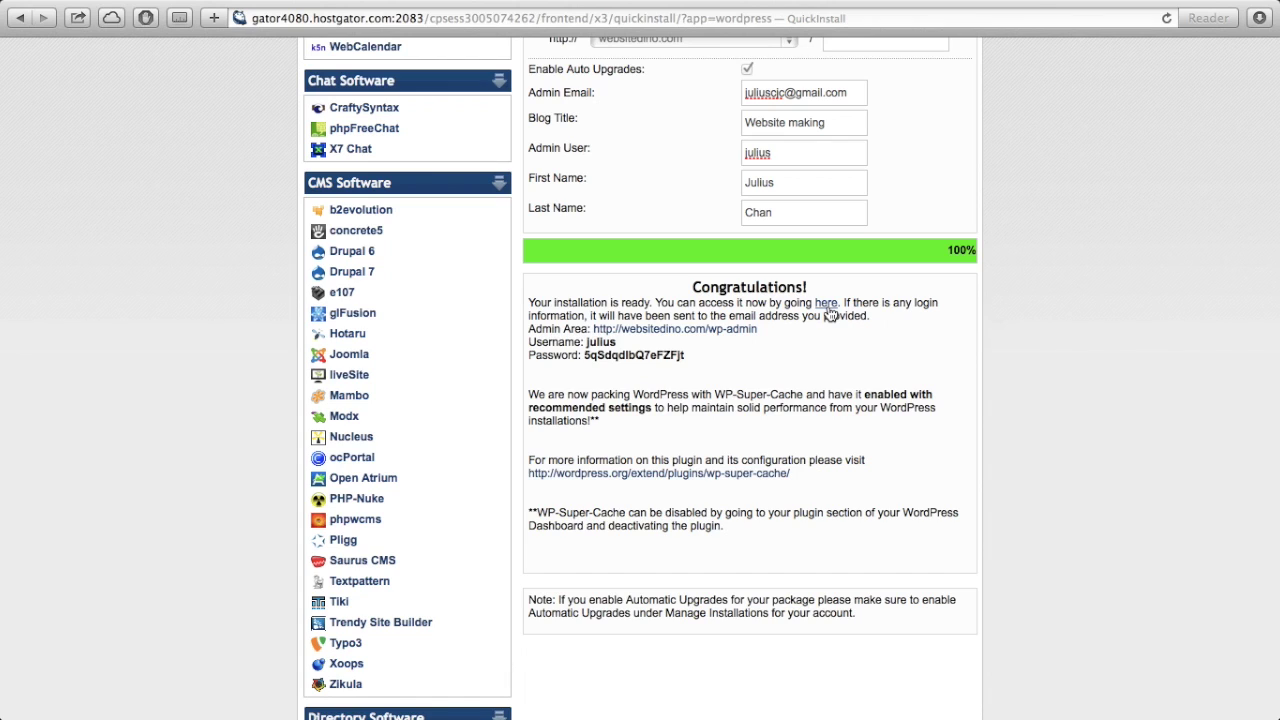
{"action": "left_click", "coordinate": [827, 306]}
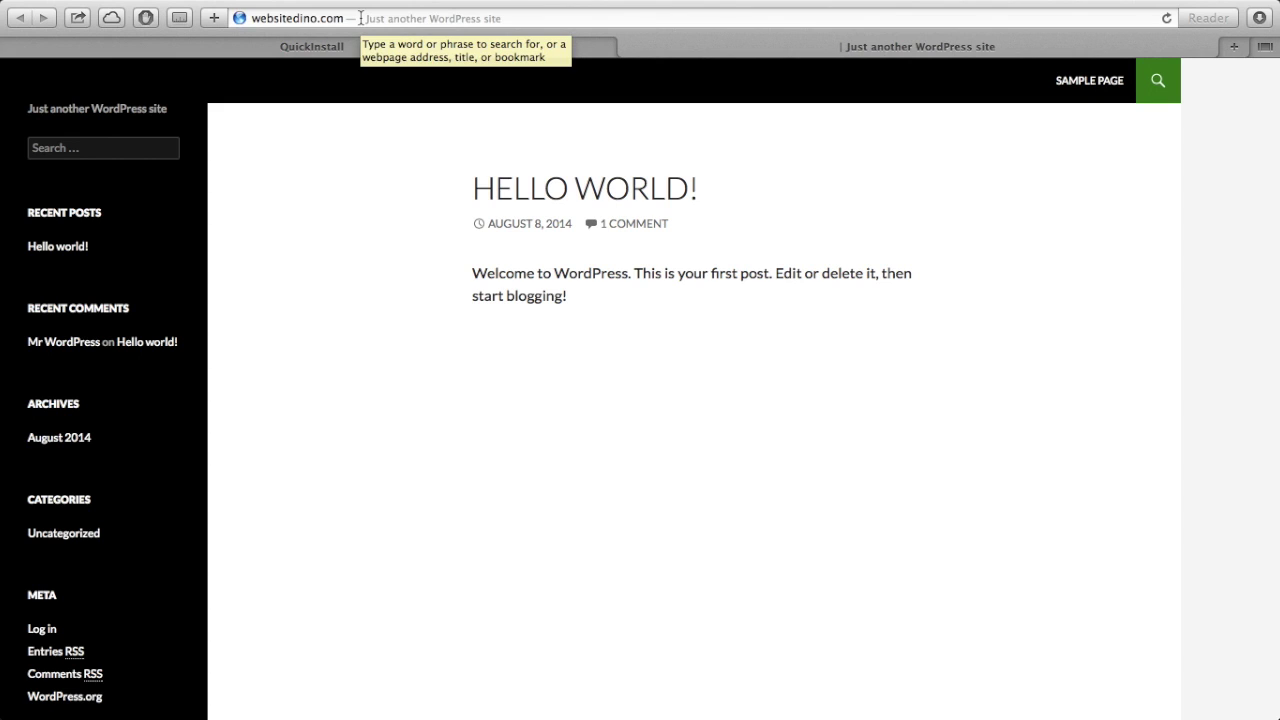
- Go to websitedino.com/wp-admin to reach the admin login page
{"action": "left_click", "coordinate": [361, 18]}
{"action": "left_click", "coordinate": [361, 18]}
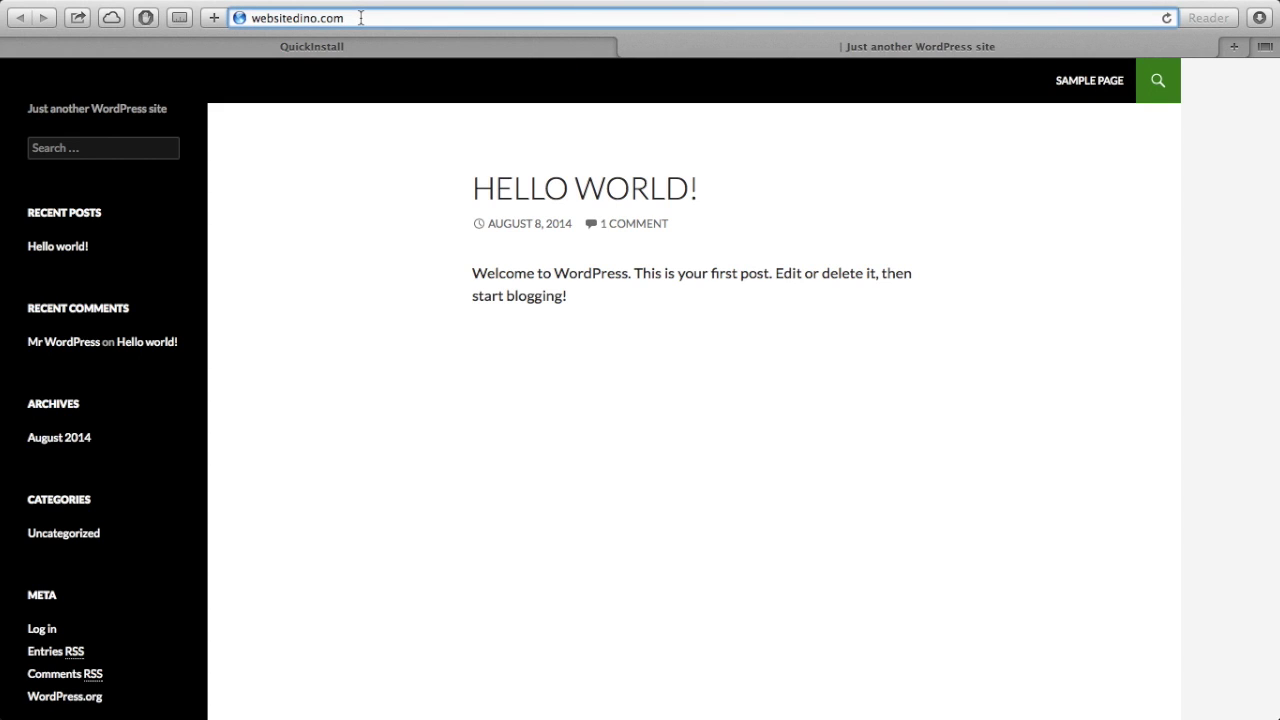
{"action": "type", "text": "/"}
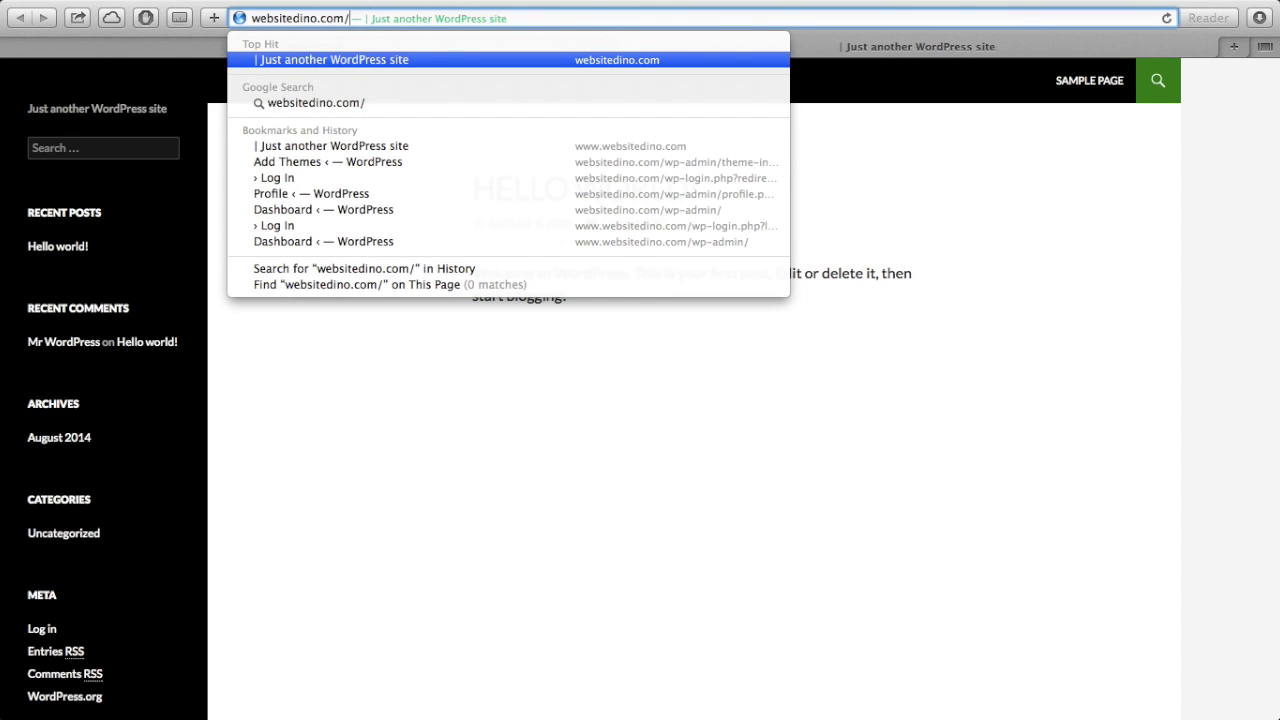
{"action": "type", "text": "wp-admin"}
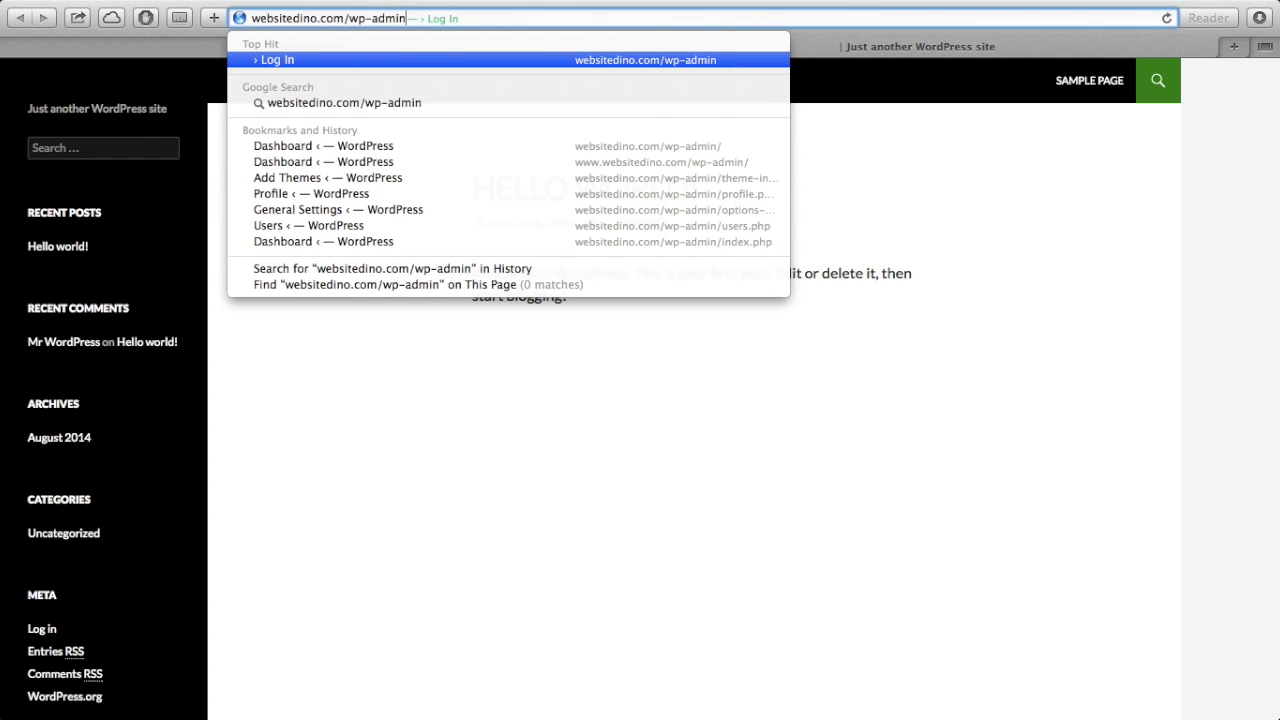
{"action": "key", "text": "Return"}
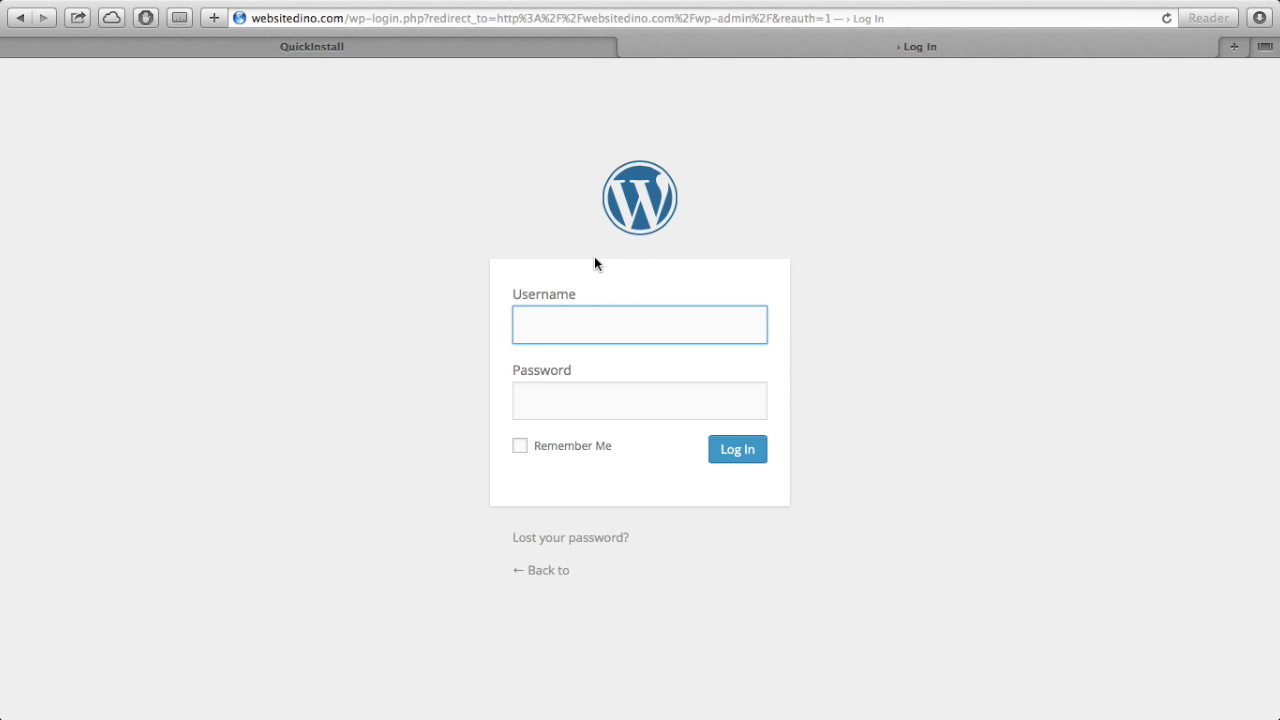
- Enter the admin username and password copied from the QuickInstall results into the login form
{"action": "left_click", "coordinate": [570, 47]}
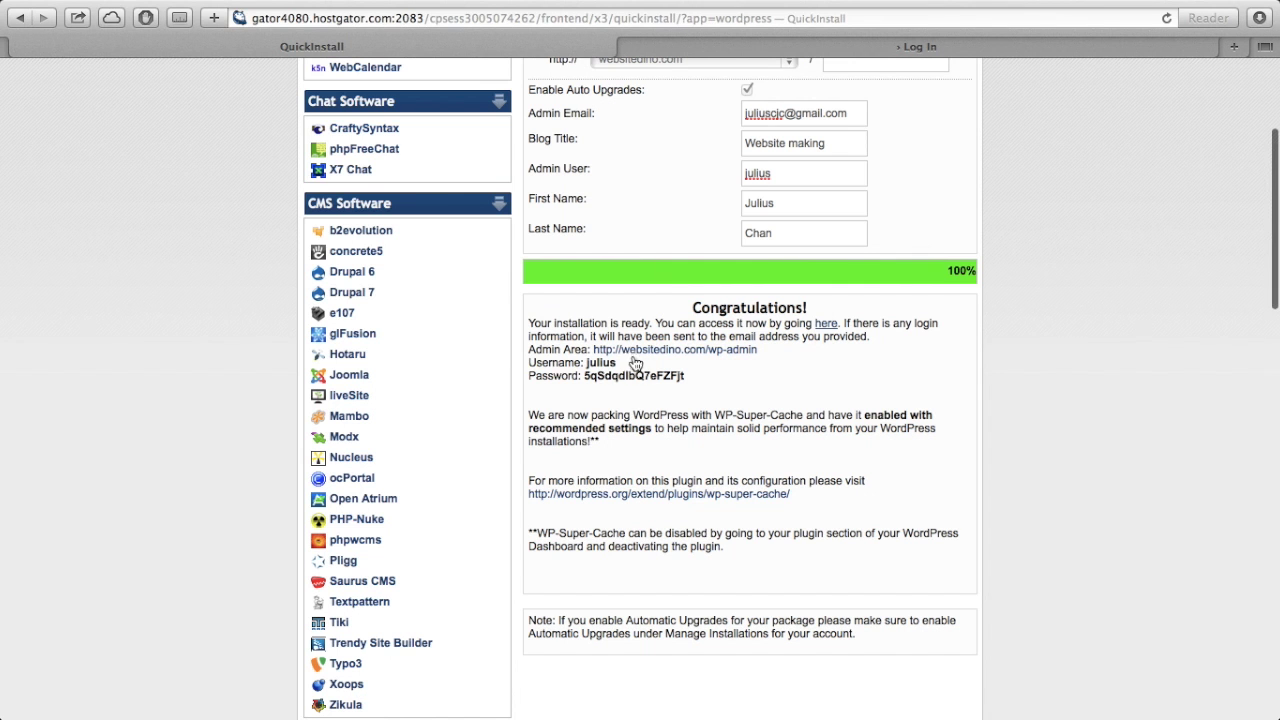
{"action": "double_click", "coordinate": [603, 363]}
{"action": "key", "text": "ctrl+c"}
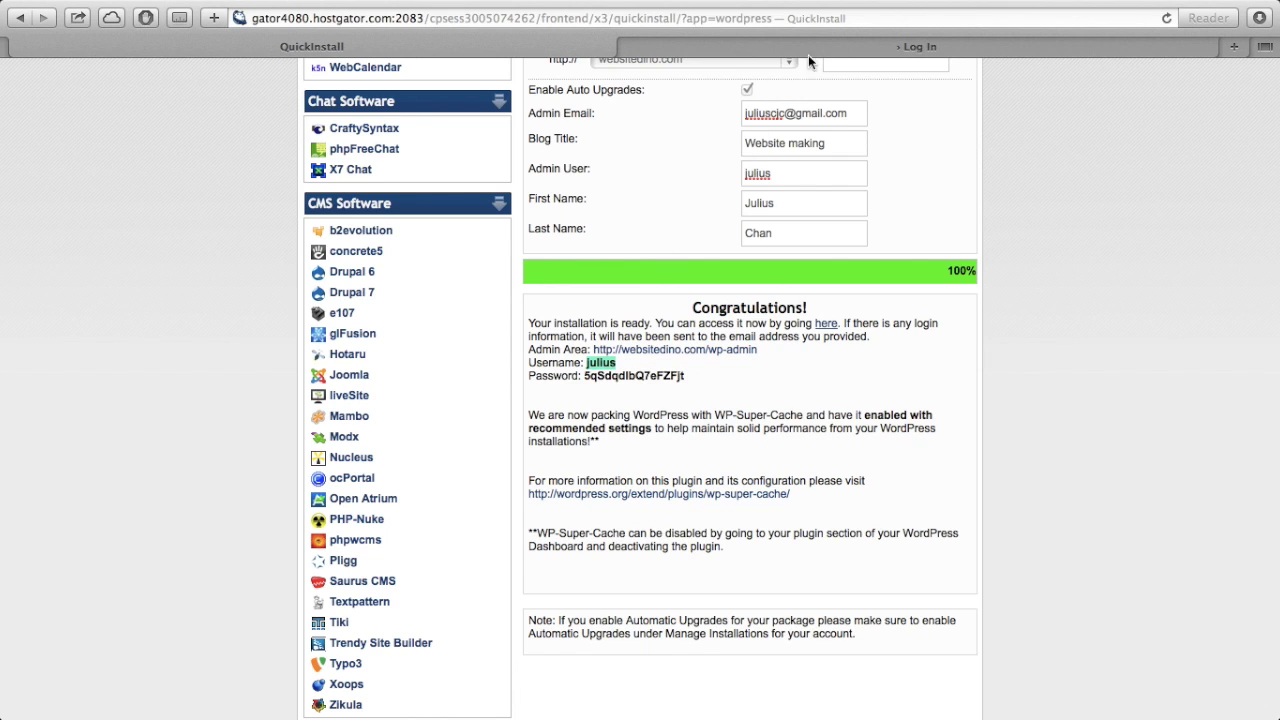
{"action": "left_click", "coordinate": [819, 46]}
{"action": "key", "text": "ctrl+v"}
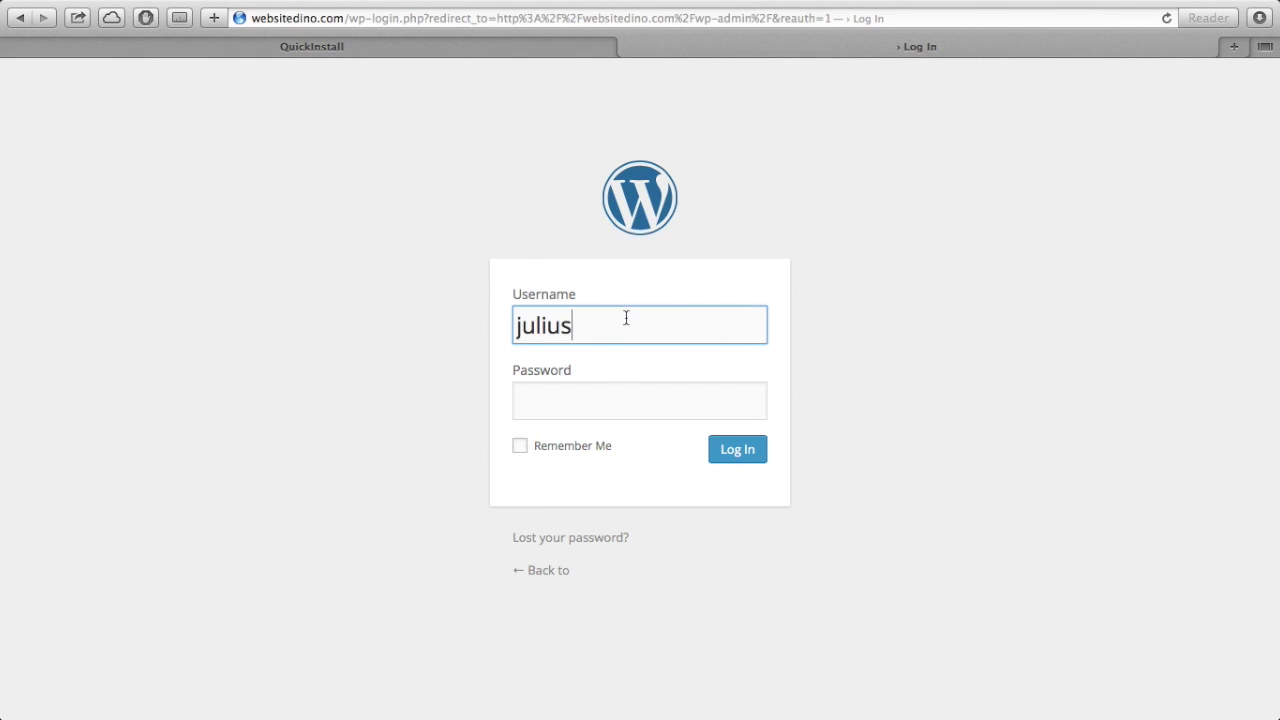
{"action": "key", "text": "ctrl+shift+Tab"}
{"action": "double_click", "coordinate": [588, 375]}
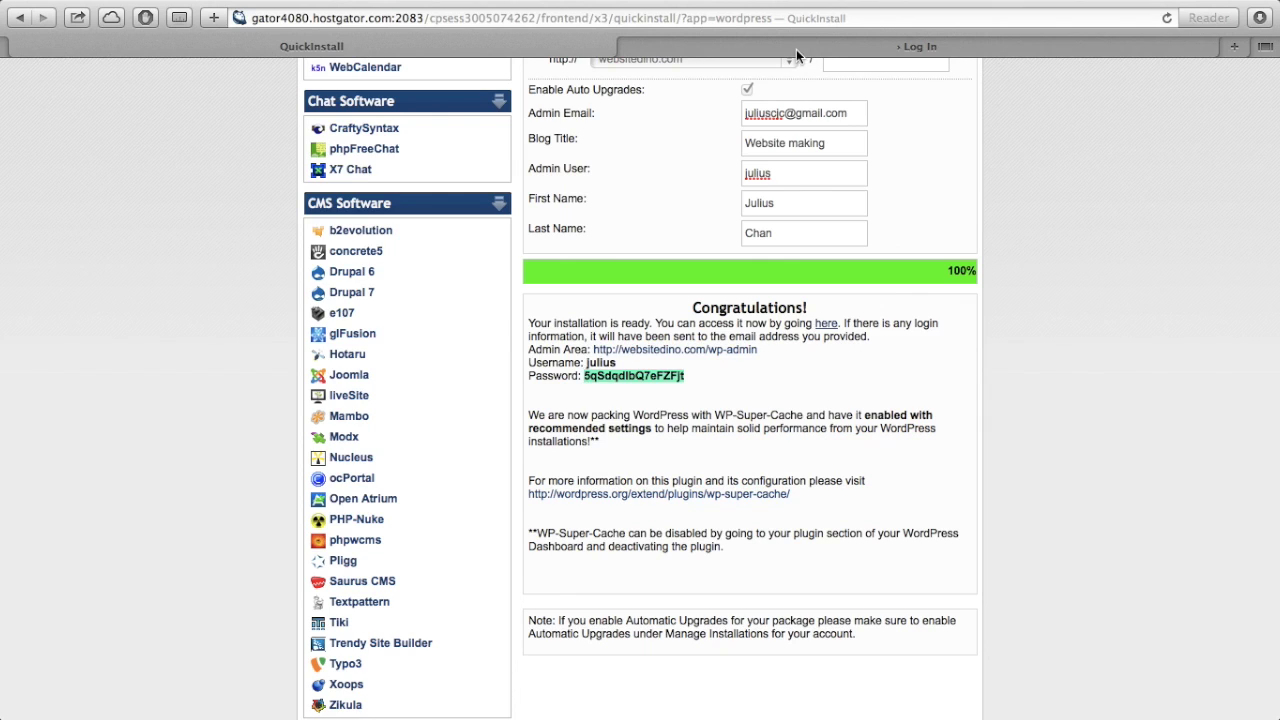
{"action": "left_click", "coordinate": [798, 47]}
{"action": "left_click", "coordinate": [624, 403]}
{"action": "key", "text": "ctrl+v"}
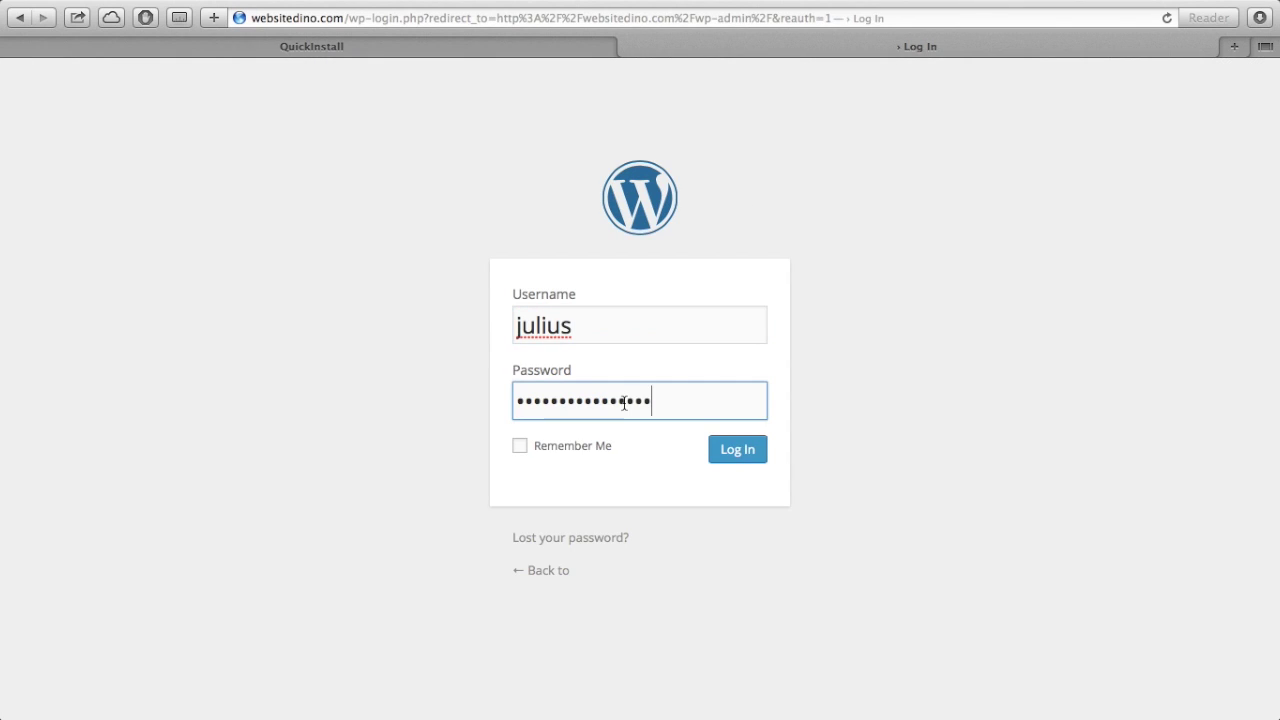
- Log in, declining to save the password, and look over the Dashboard
{"action": "left_click", "coordinate": [737, 459]}
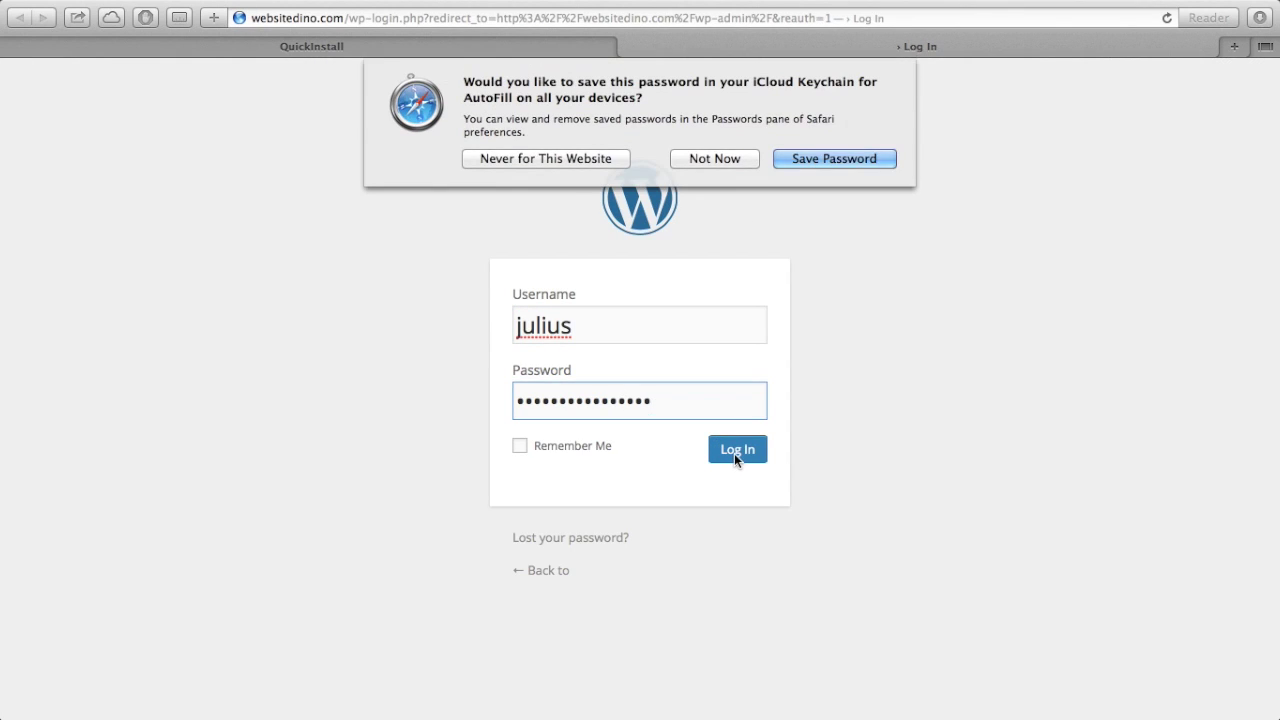
{"action": "left_click", "coordinate": [734, 155]}
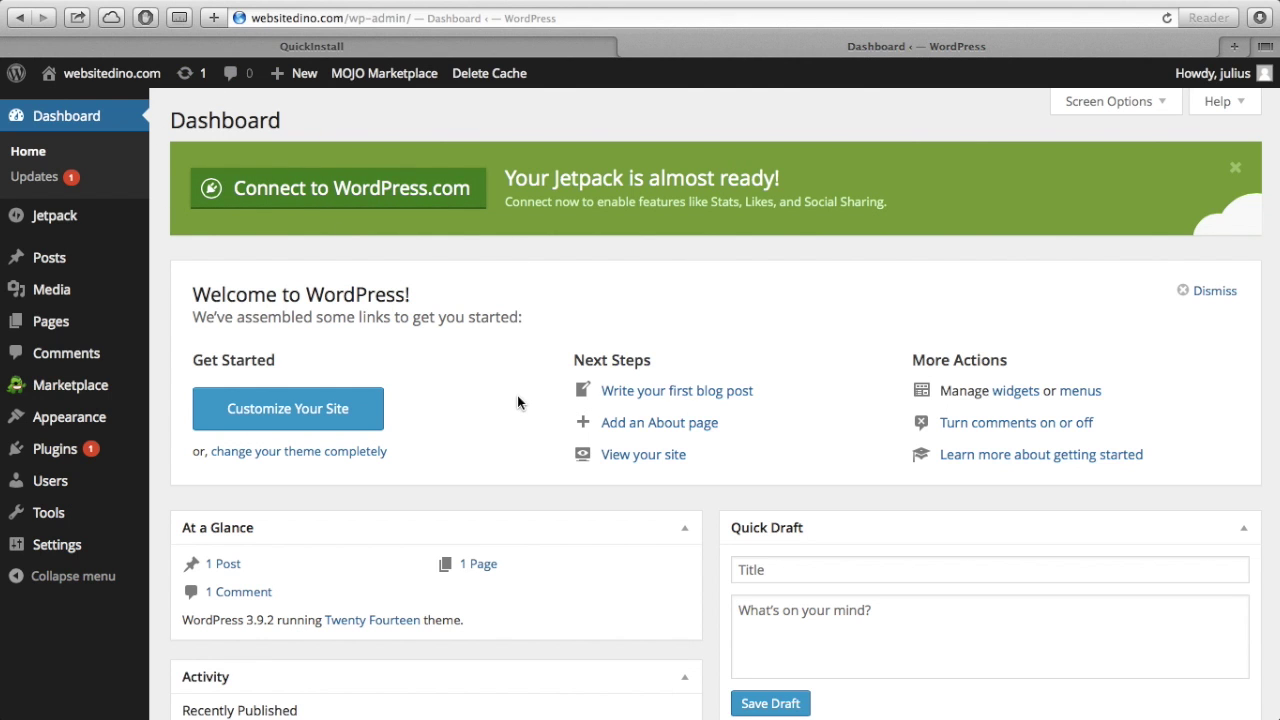
{"action": "scroll", "coordinate": [517, 402], "scroll_direction": "down", "scroll_amount": 8}
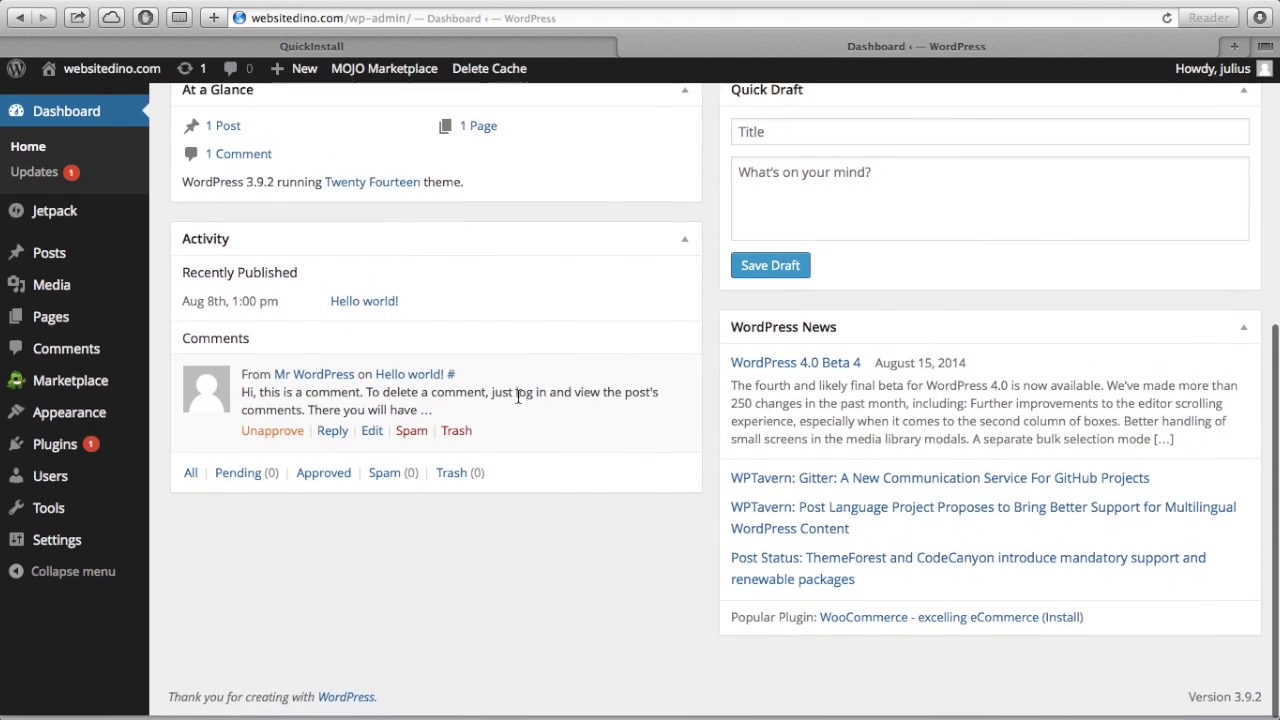
{"action": "scroll", "coordinate": [517, 397], "scroll_direction": "up", "scroll_amount": 8}
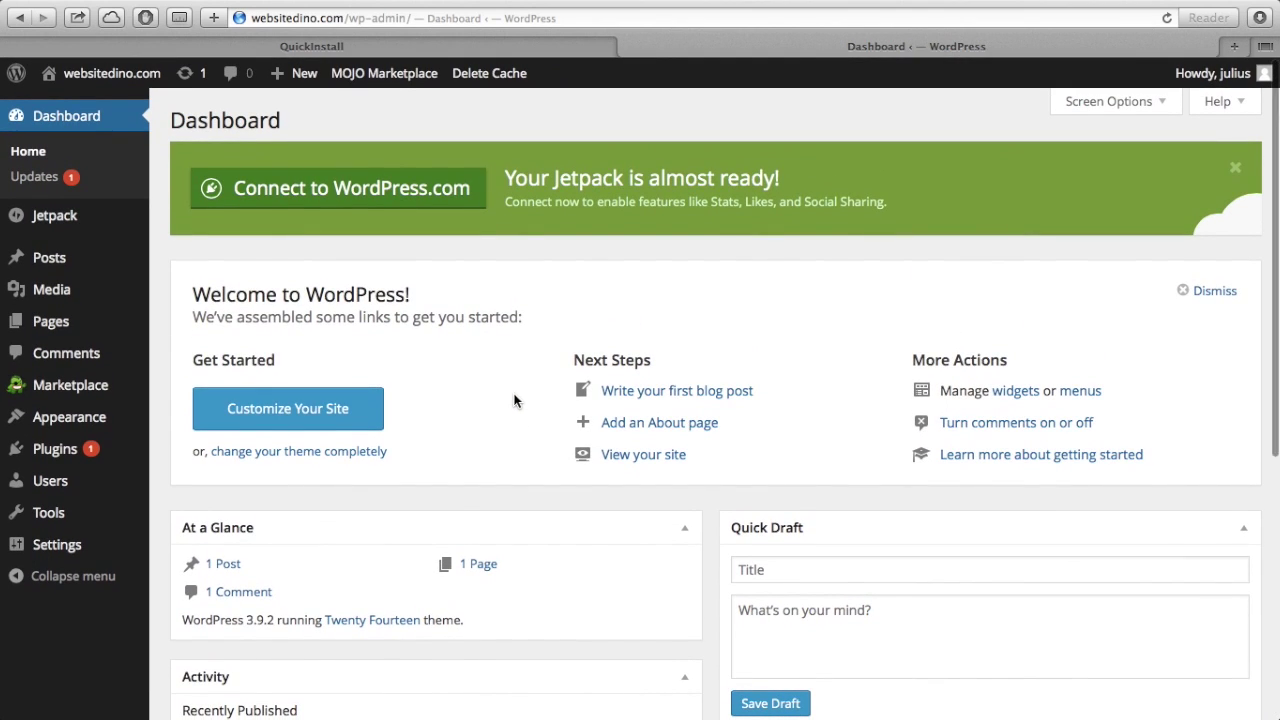
{"action": "mouse_move", "coordinate": [122, 560]}
{"action": "mouse_move", "coordinate": [70, 488]}
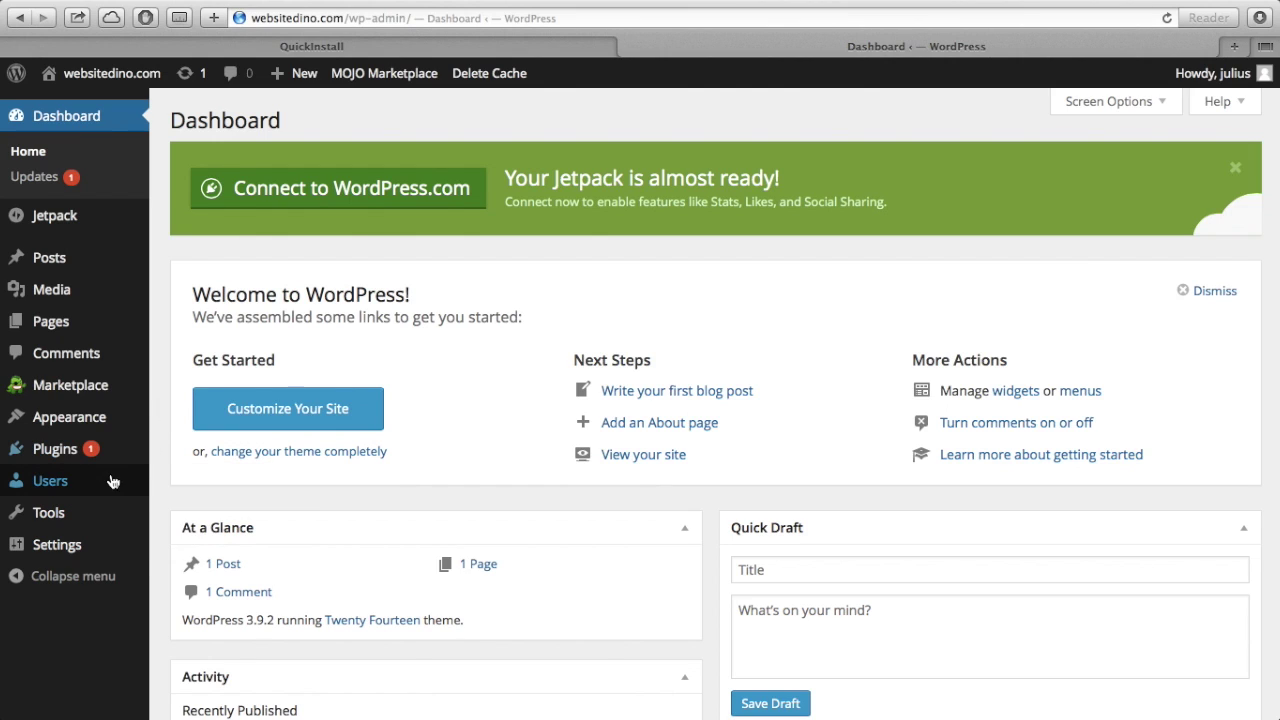
- Open the admin user's profile from the Users list
{"action": "left_click", "coordinate": [50, 482]}
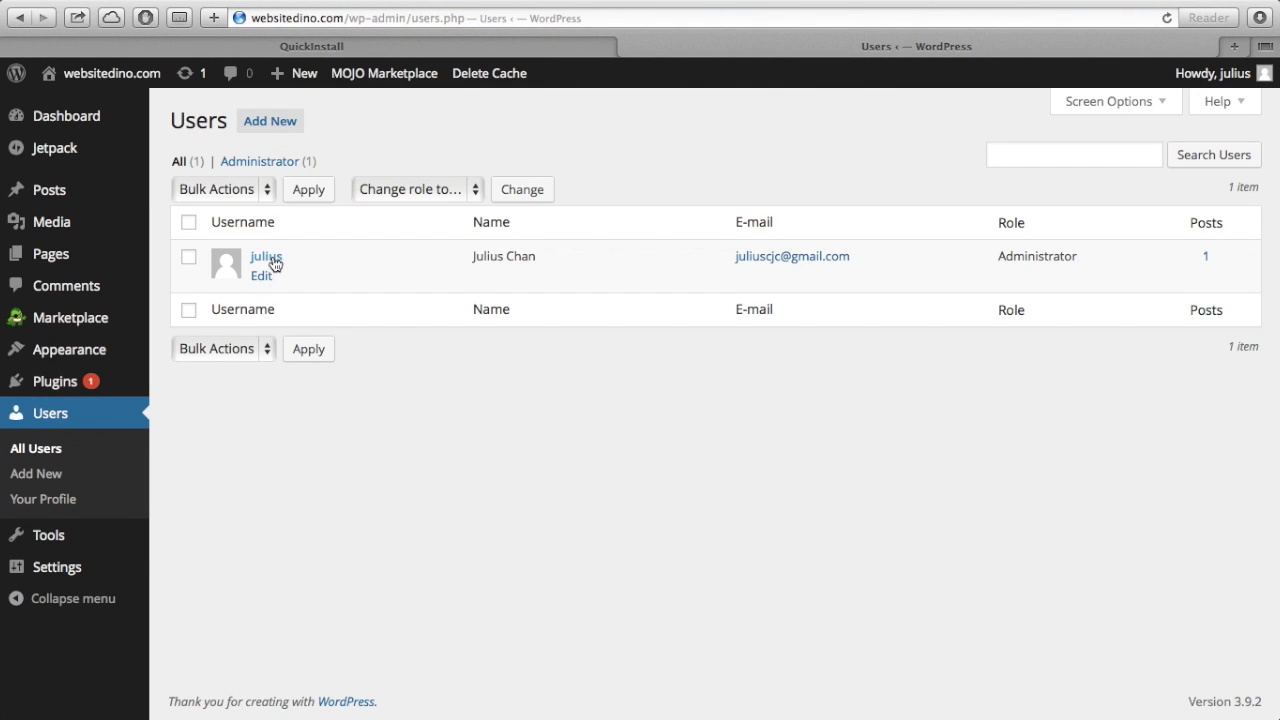
{"action": "left_click", "coordinate": [263, 281]}
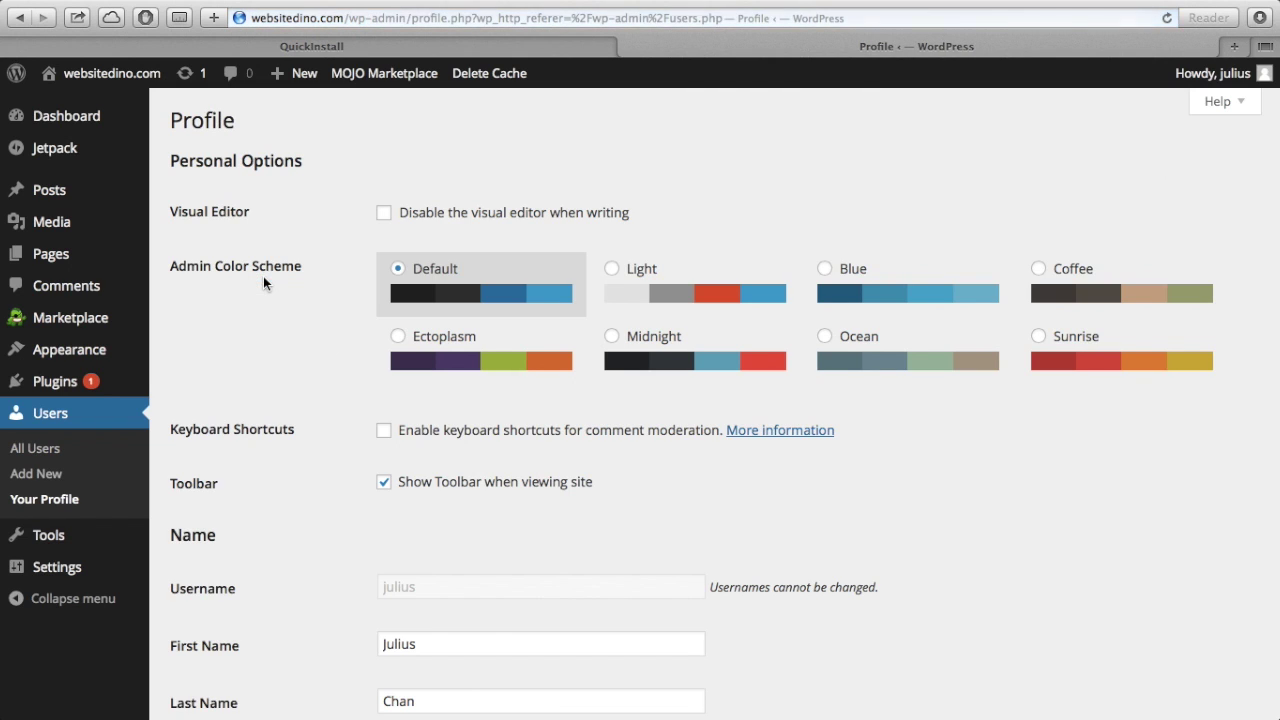
{"action": "scroll", "coordinate": [298, 413], "scroll_direction": "down", "scroll_amount": 3}
{"action": "scroll", "coordinate": [298, 415], "scroll_direction": "down", "scroll_amount": 8}
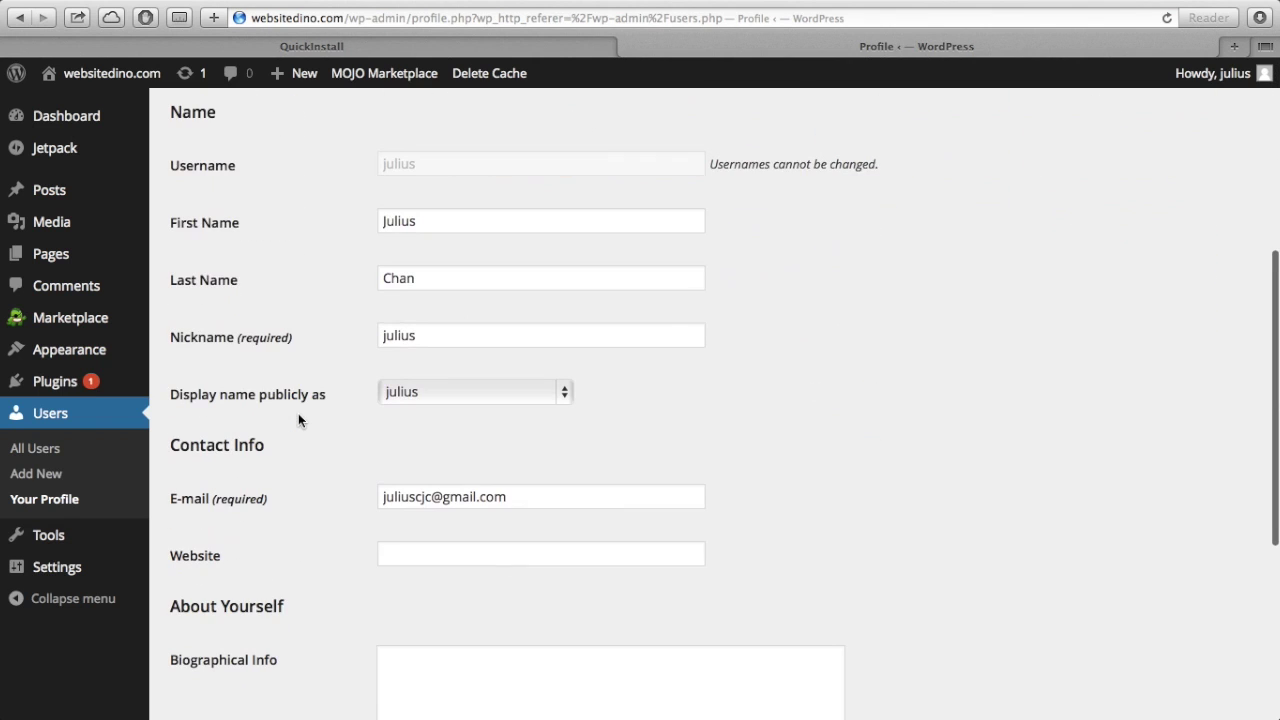
{"action": "scroll", "coordinate": [298, 420], "scroll_direction": "down", "scroll_amount": 4}
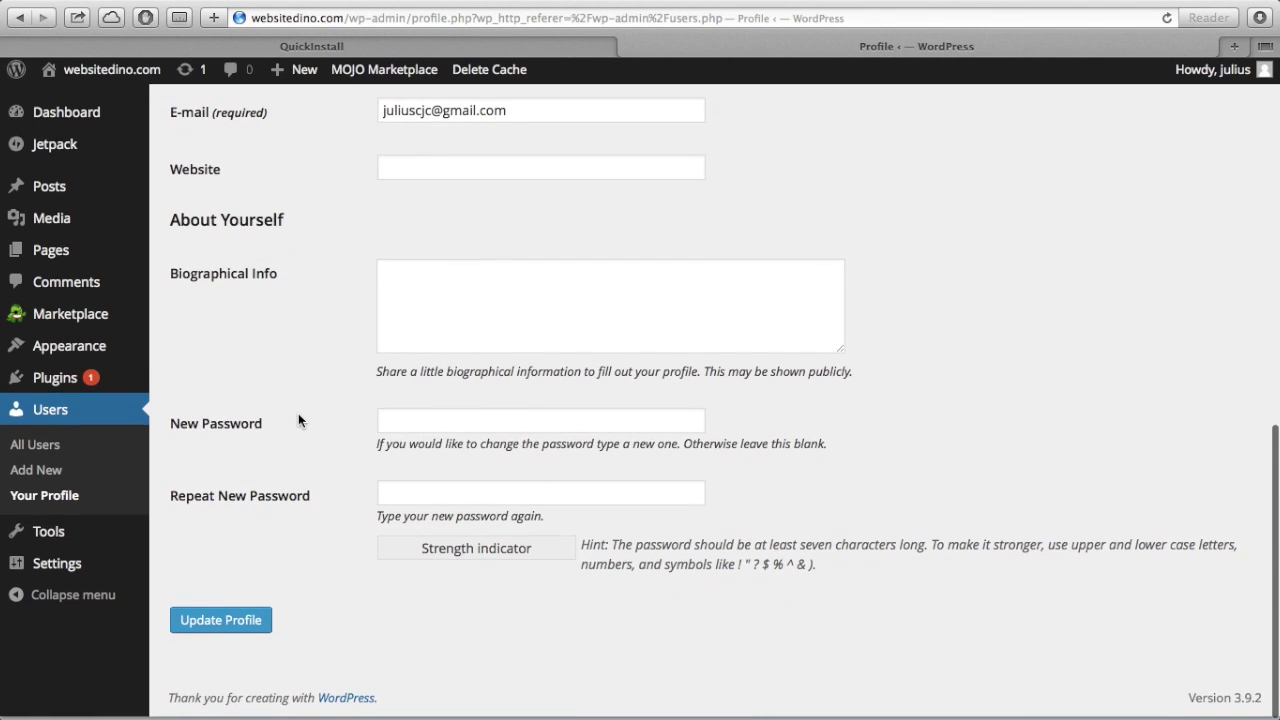
- Set a new account password and update the profile
{"action": "left_click", "coordinate": [416, 421]}
{"action": "type", "text": "•••"}
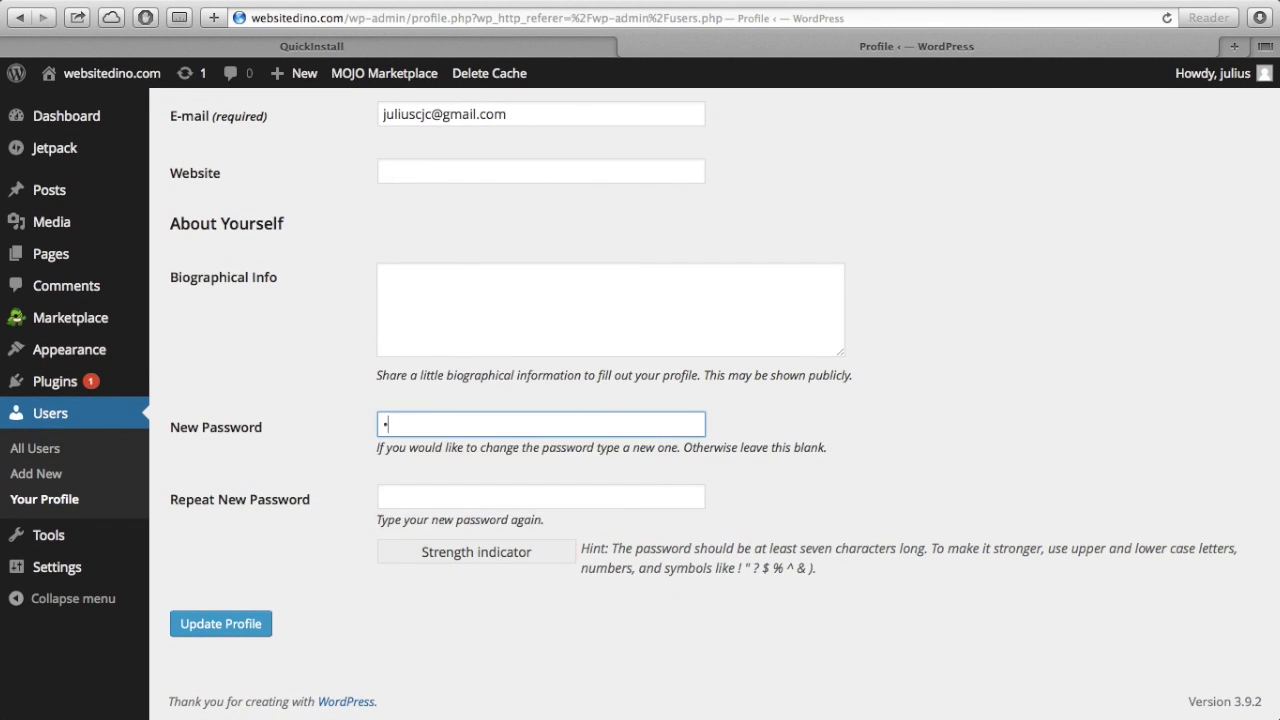
{"action": "type", "text": "••••"}
{"action": "key", "text": "Tab"}
{"action": "type", "text": "•••••••"}
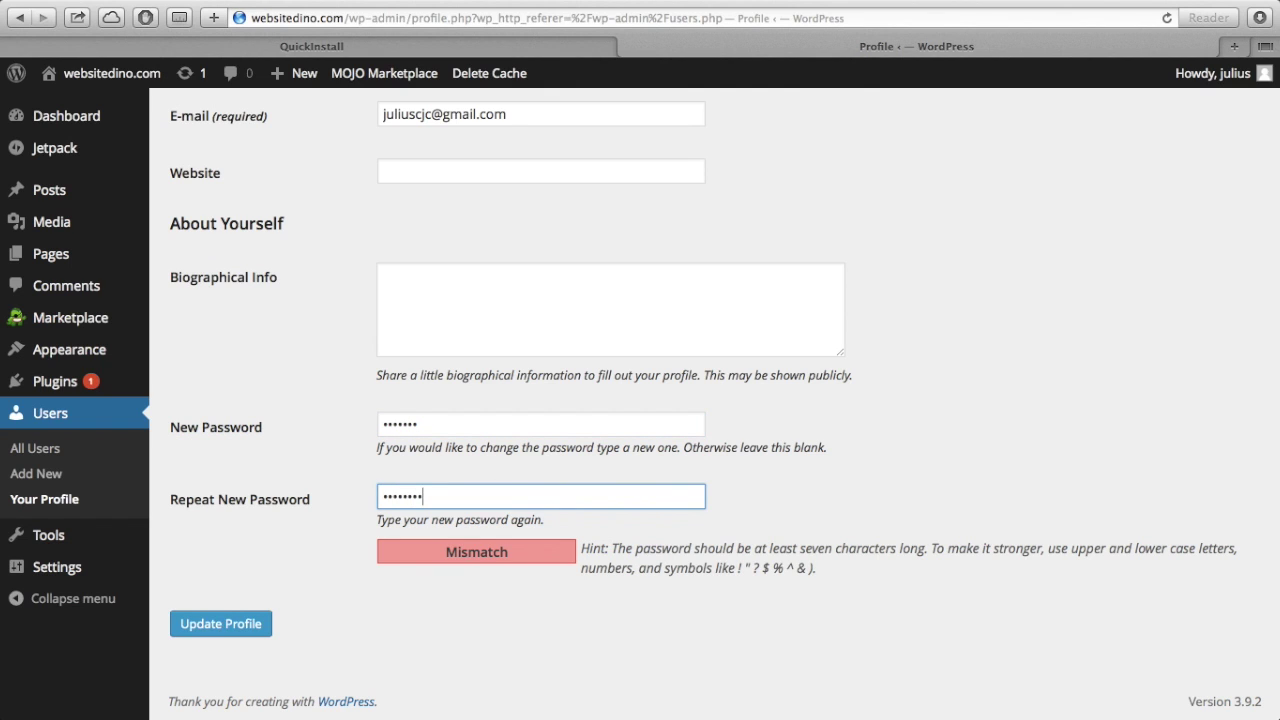
{"action": "key", "text": "BackSpace"}
{"action": "key", "text": "BackSpace"}
{"action": "key", "text": "BackSpace"}
{"action": "key", "text": "BackSpace"}
{"action": "key", "text": "BackSpace"}
{"action": "key", "text": "BackSpace"}
{"action": "key", "text": "BackSpace"}
{"action": "type", "text": "•••••••"}
{"action": "left_click", "coordinate": [259, 621]}
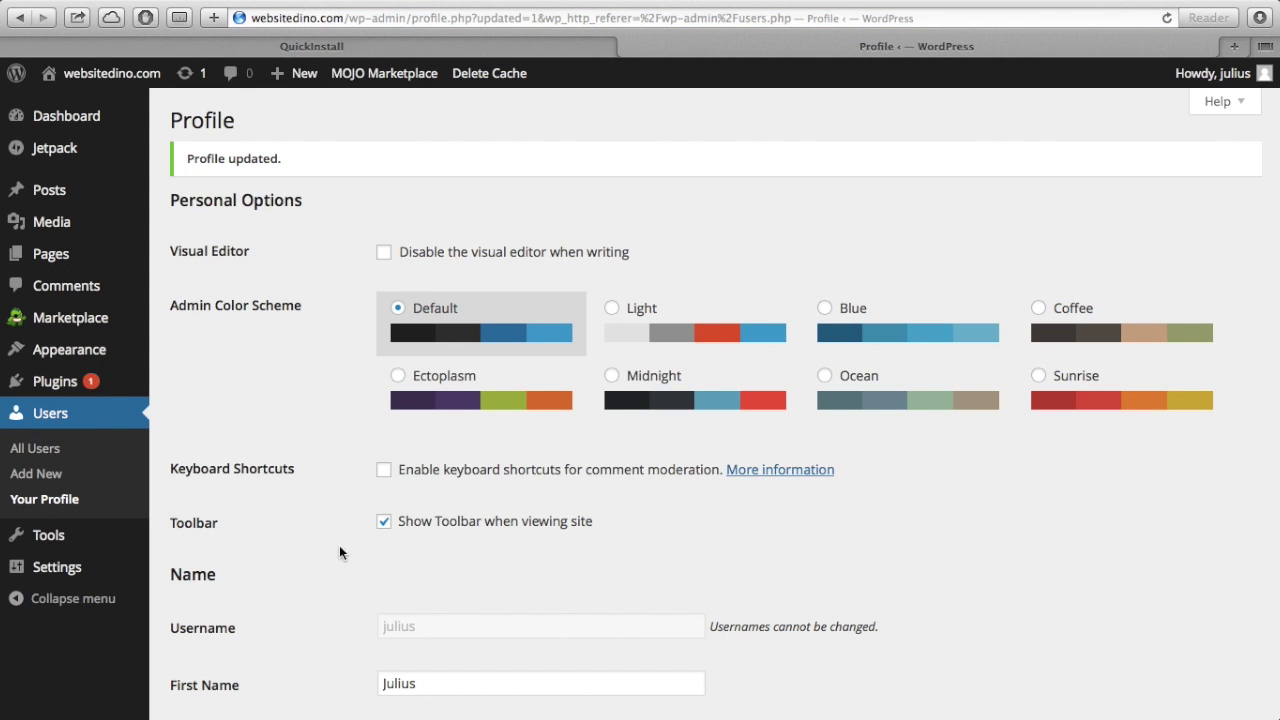
{"action": "scroll", "coordinate": [331, 586], "scroll_direction": "down", "scroll_amount": 10}
{"action": "scroll", "coordinate": [330, 588], "scroll_direction": "up", "scroll_amount": 10}
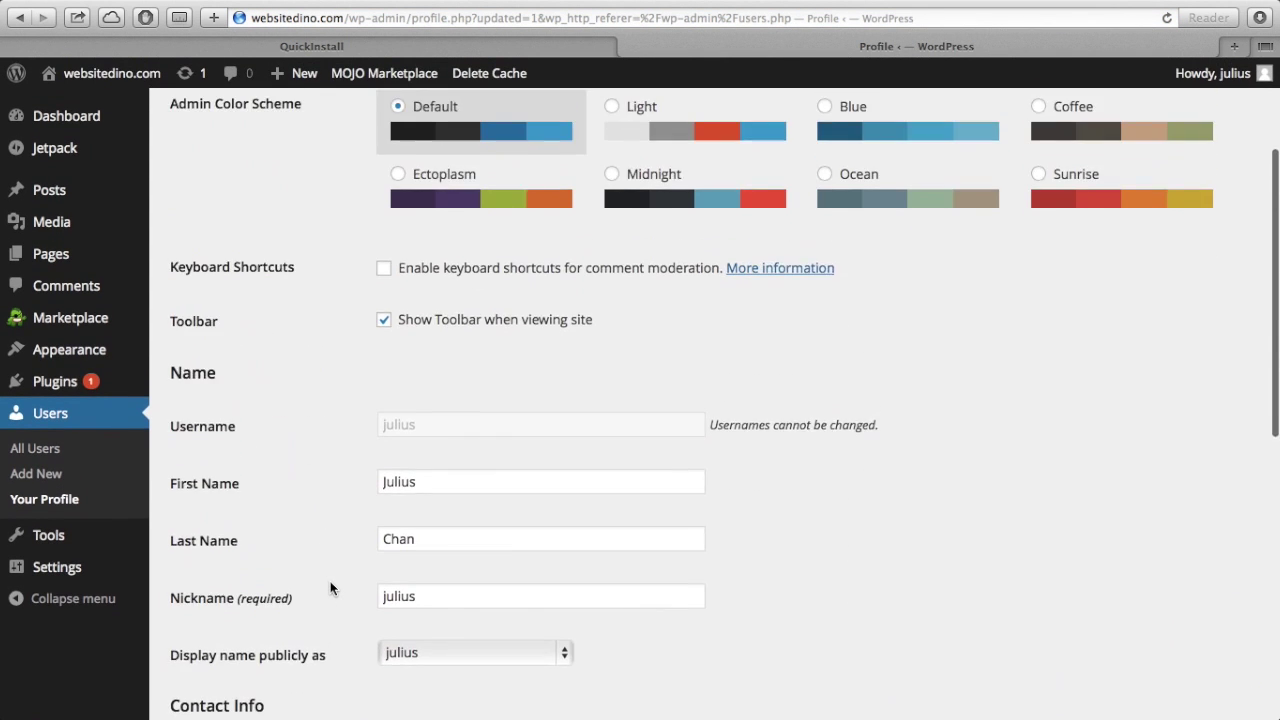
{"action": "scroll", "coordinate": [330, 581], "scroll_direction": "up", "scroll_amount": 3}
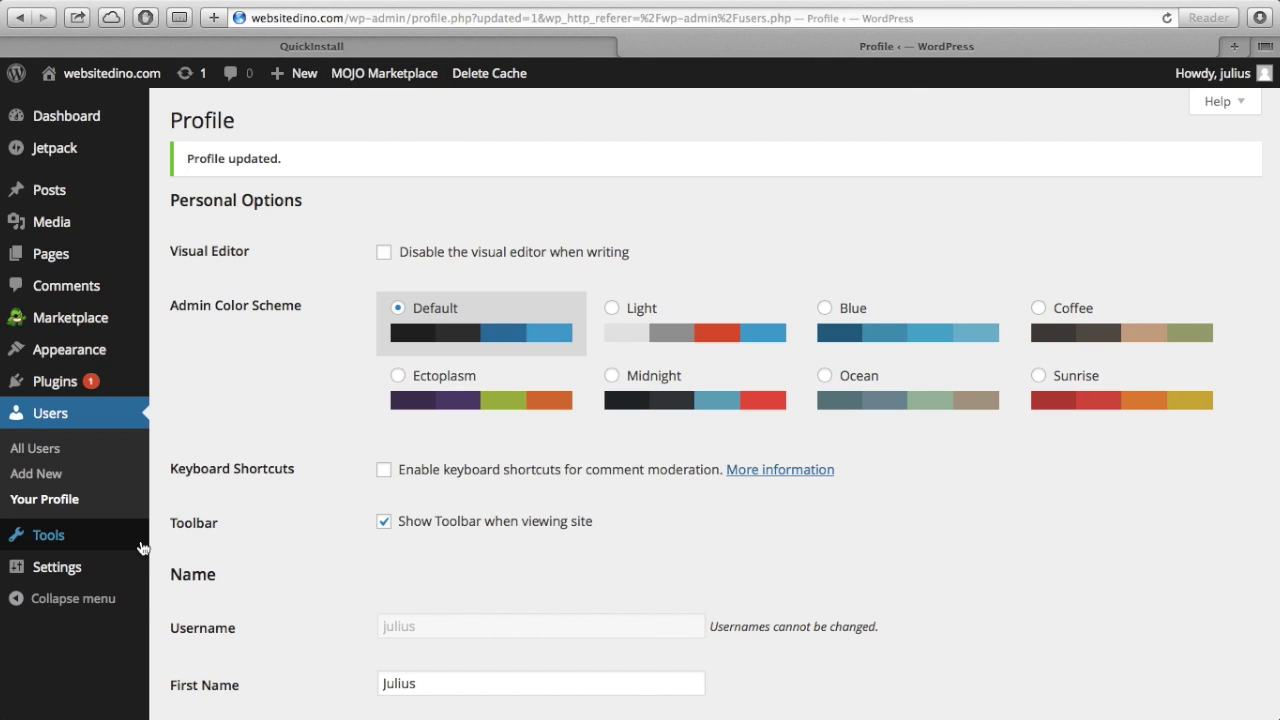
{"action": "mouse_move", "coordinate": [90, 580]}
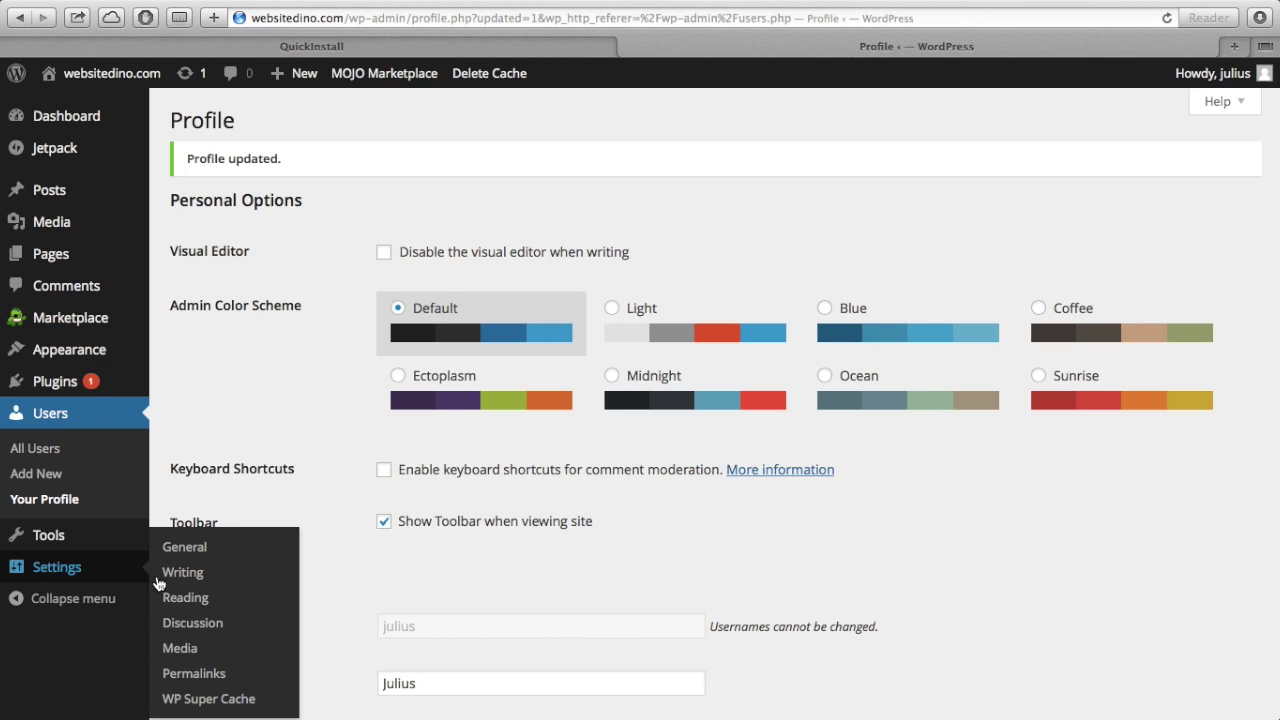
{"action": "left_click", "coordinate": [181, 550]}
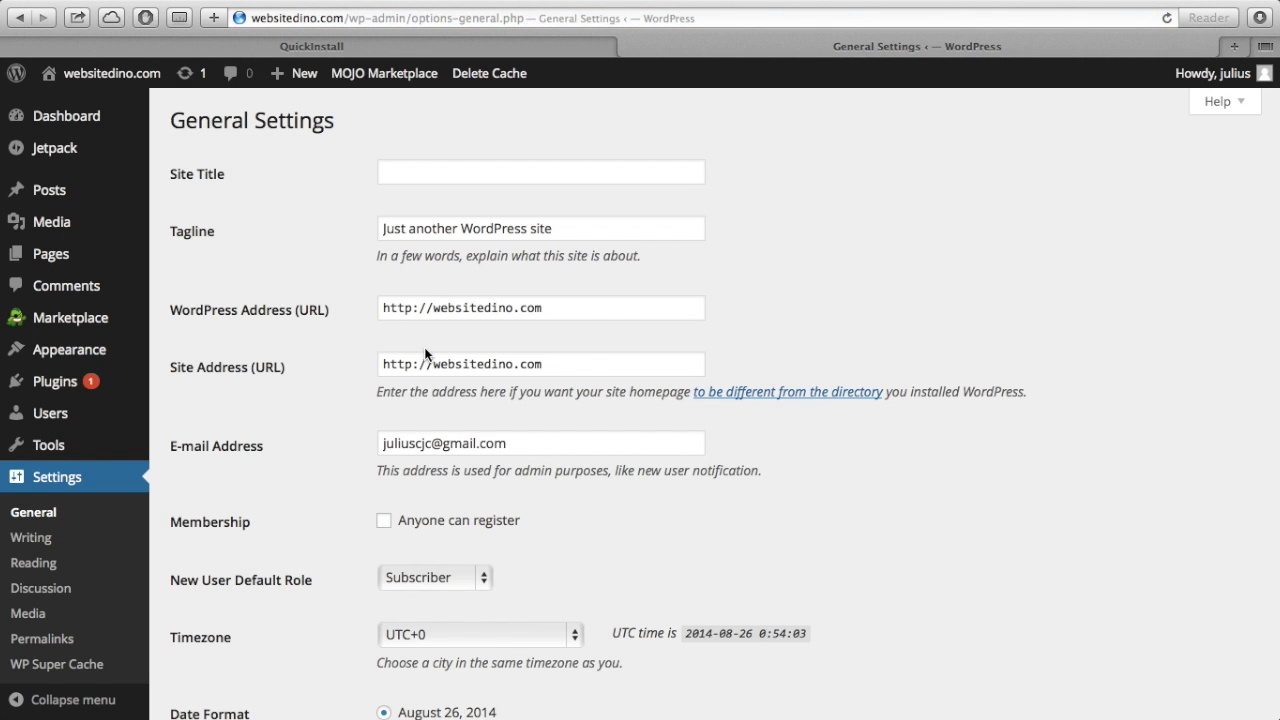
{"action": "left_click", "coordinate": [434, 311]}
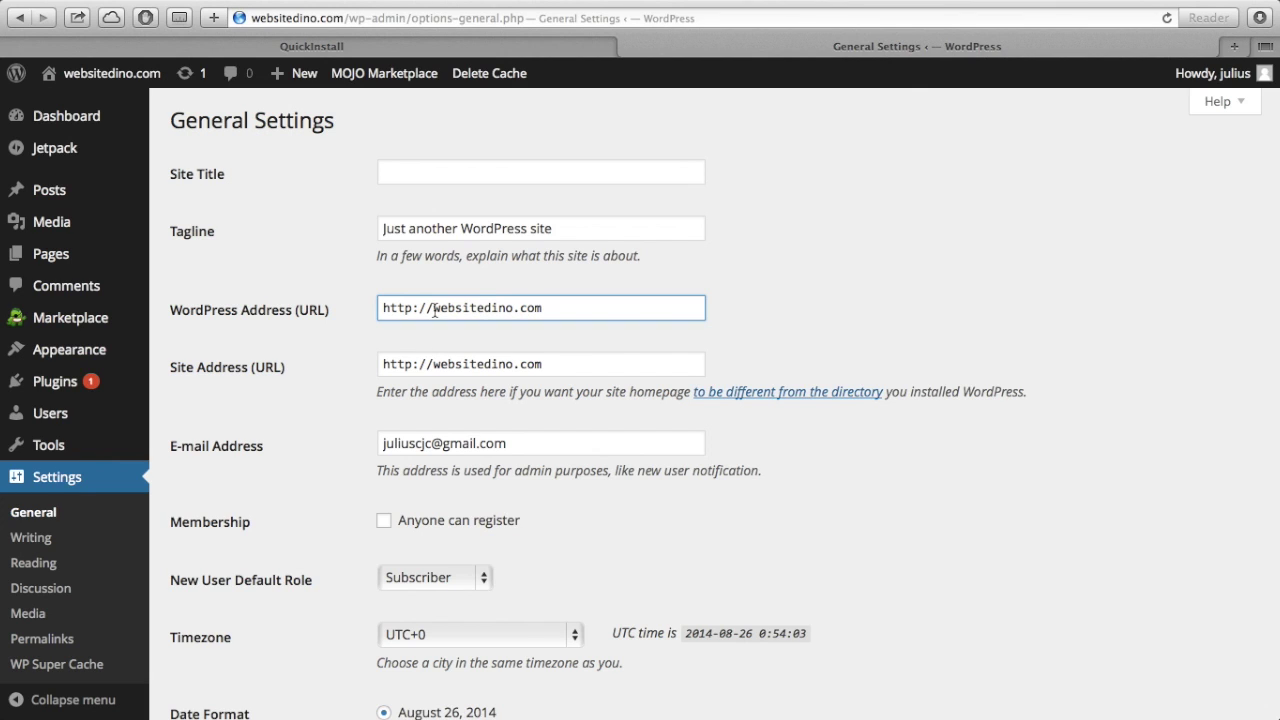
{"action": "left_click", "coordinate": [853, 180]}
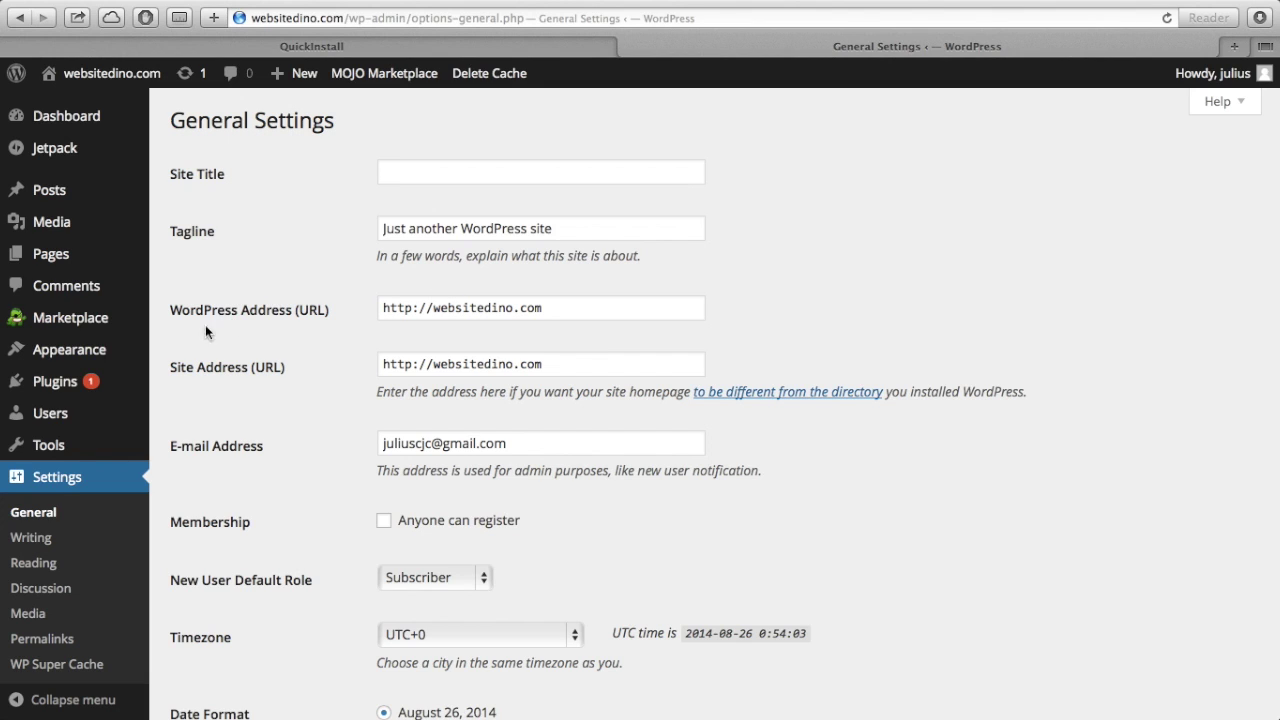
{"action": "left_click", "coordinate": [435, 305]}
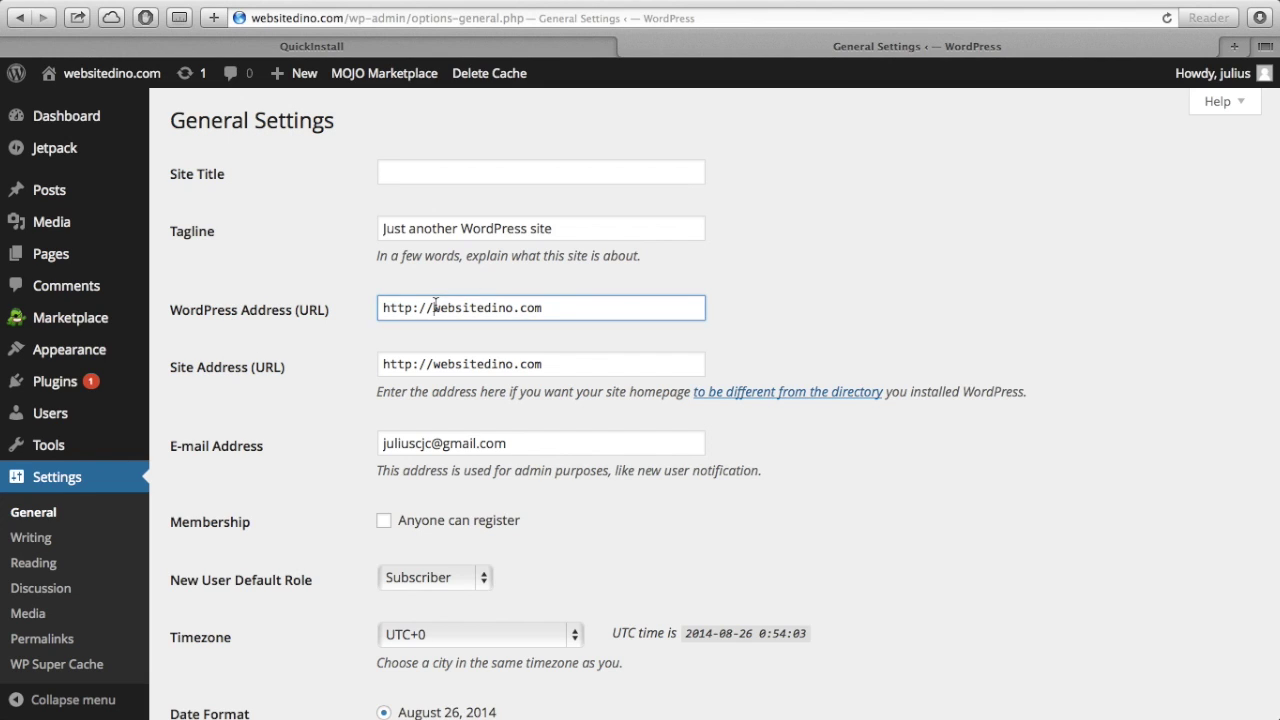
{"action": "type", "text": "www."}
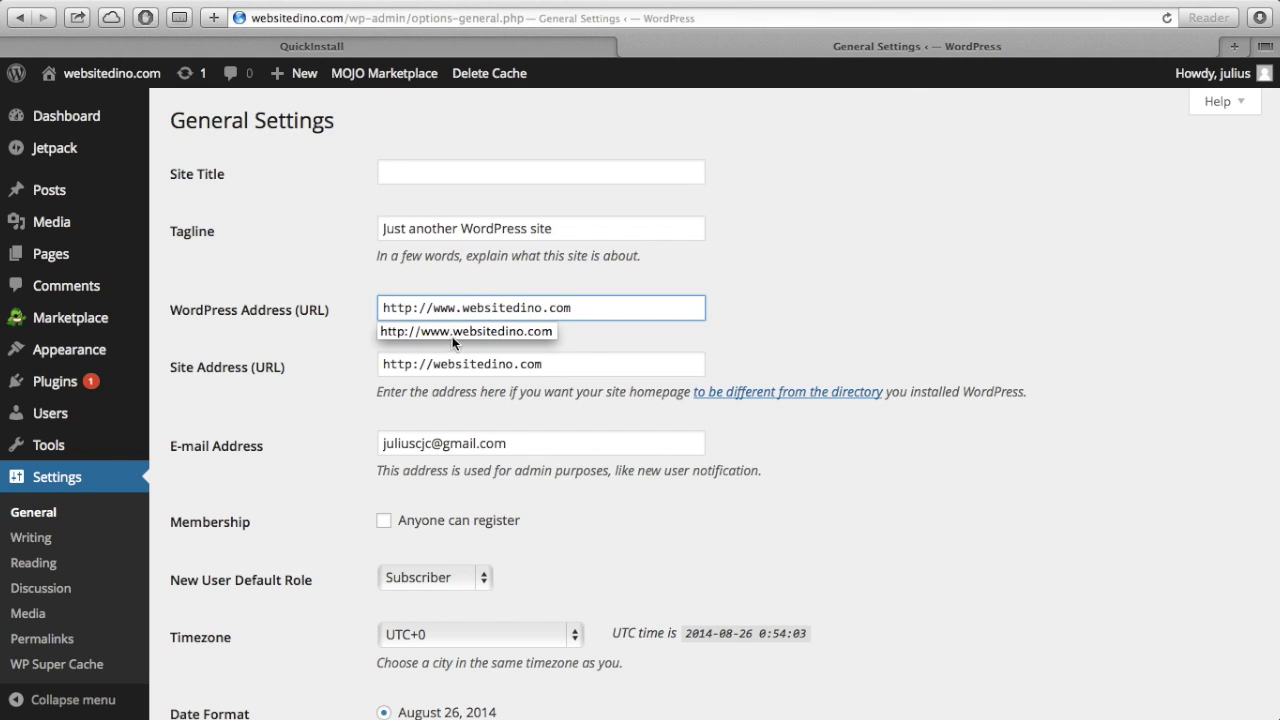
{"action": "left_click", "coordinate": [433, 366]}
{"action": "type", "text": "www."}
{"action": "left_click", "coordinate": [858, 296]}
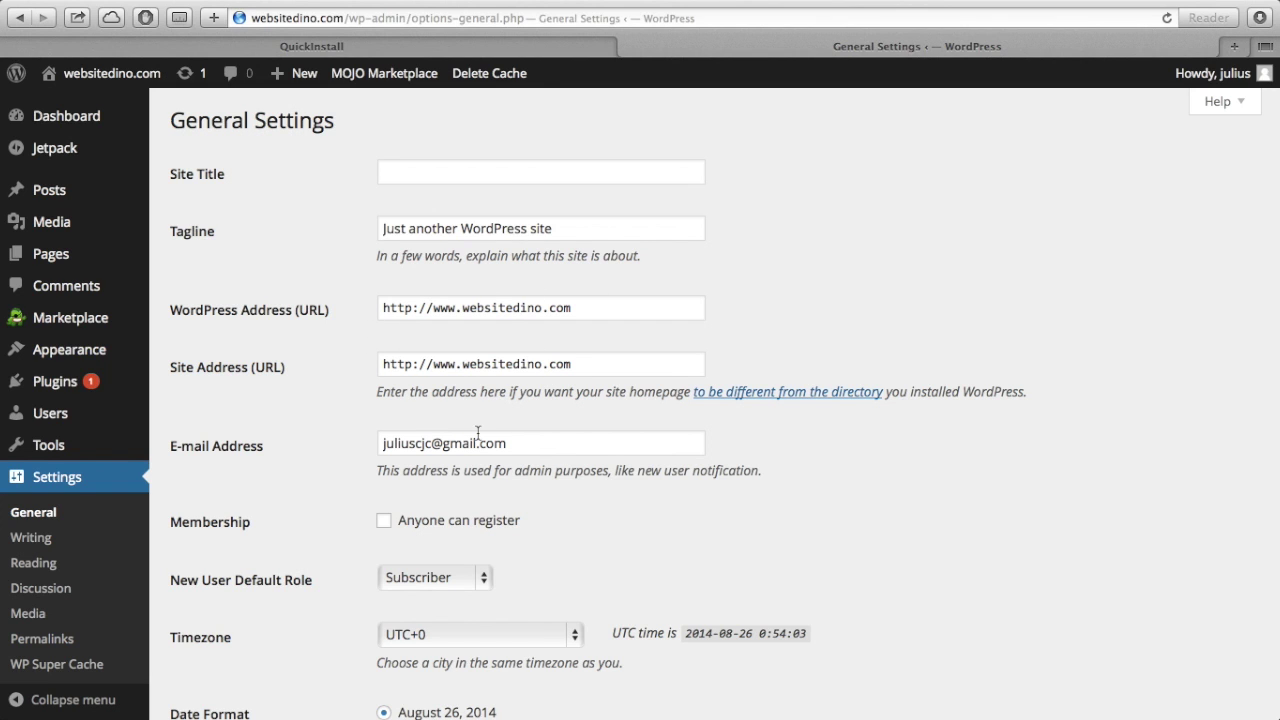
{"action": "scroll", "coordinate": [478, 433], "scroll_direction": "down", "scroll_amount": 1}
{"action": "scroll", "coordinate": [478, 433], "scroll_direction": "down", "scroll_amount": 10}
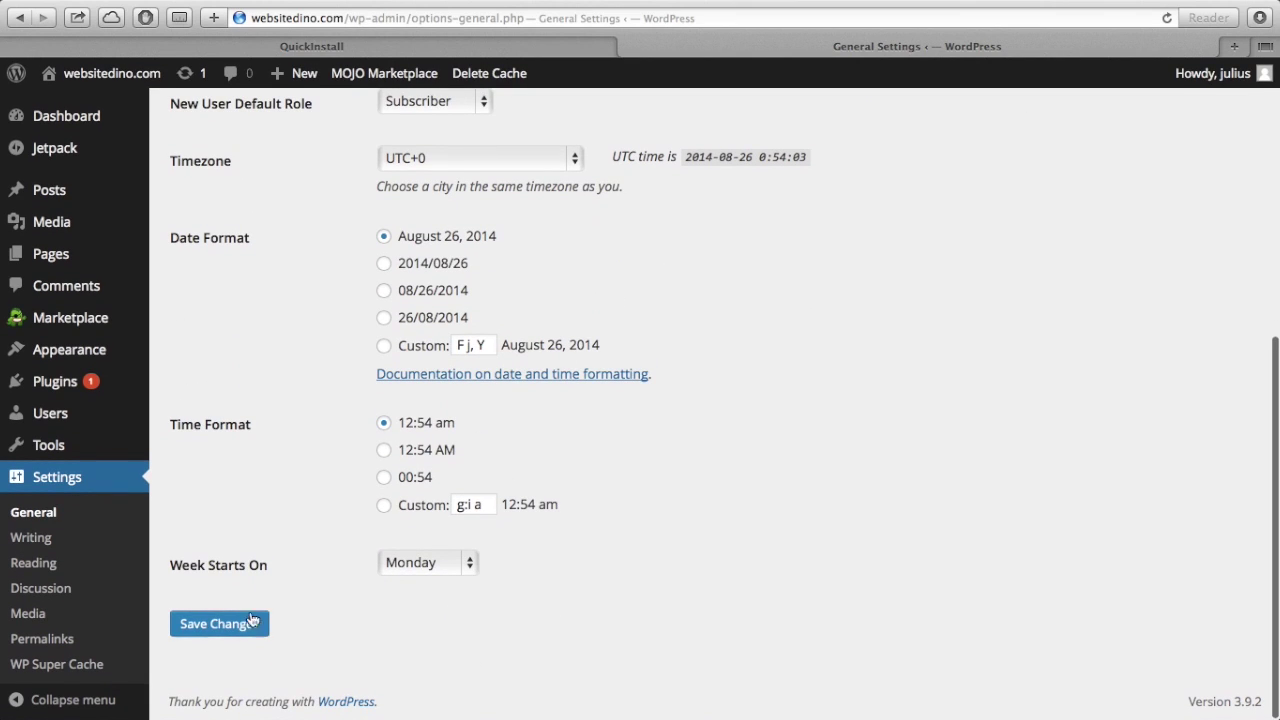
{"action": "left_click", "coordinate": [242, 625]}
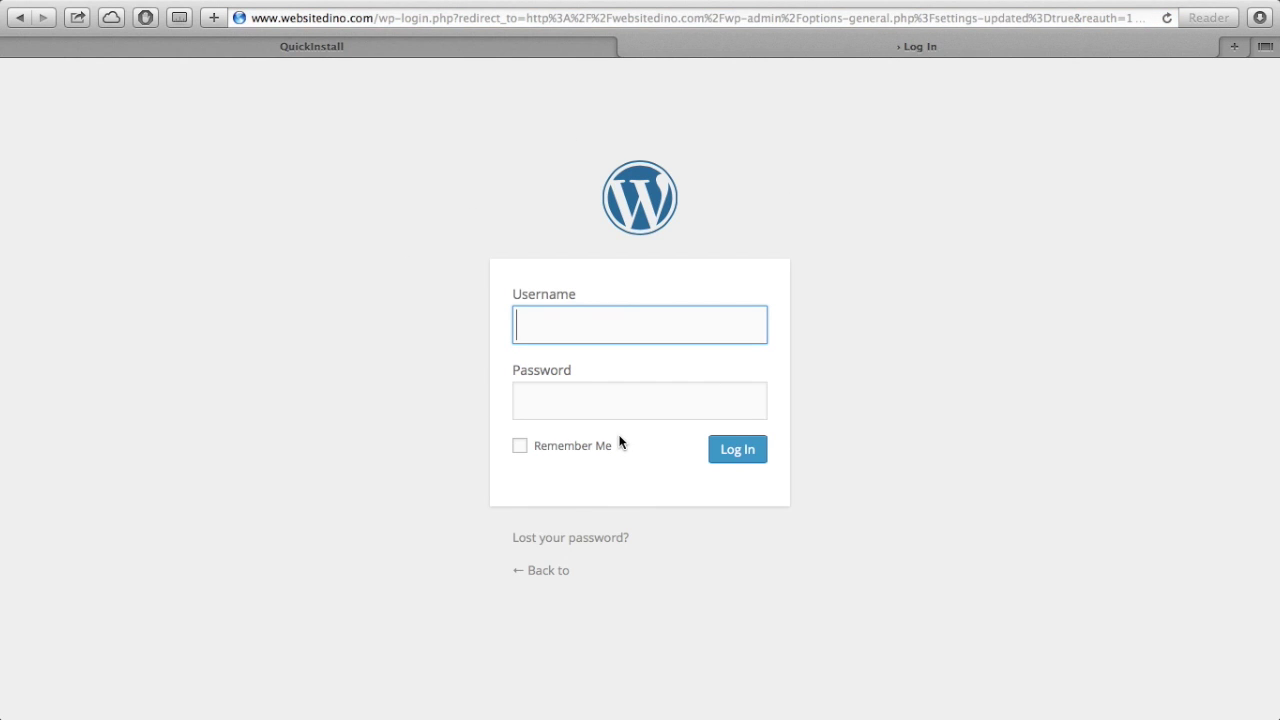
- Log back in with the admin username and password, declining to save the password
{"action": "type", "text": "julius"}
{"action": "key", "text": "Tab"}
{"action": "type", "text": "•••••••"}
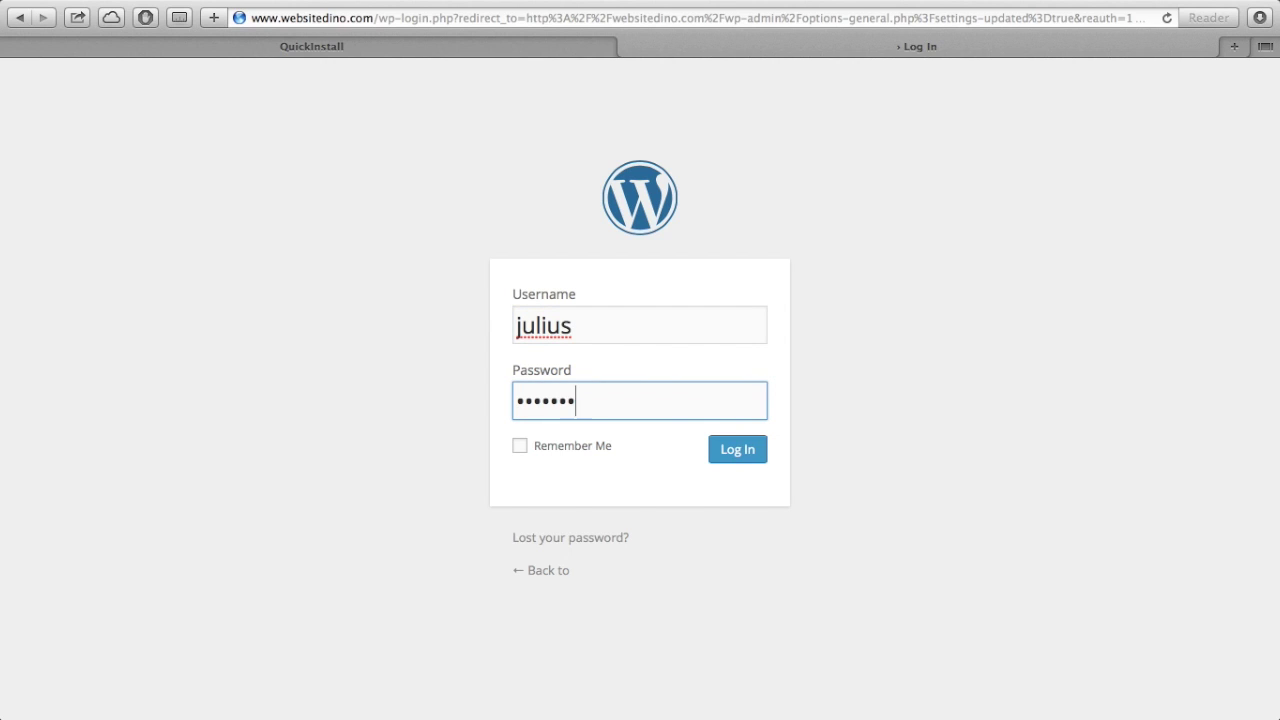
{"action": "left_click", "coordinate": [737, 451]}
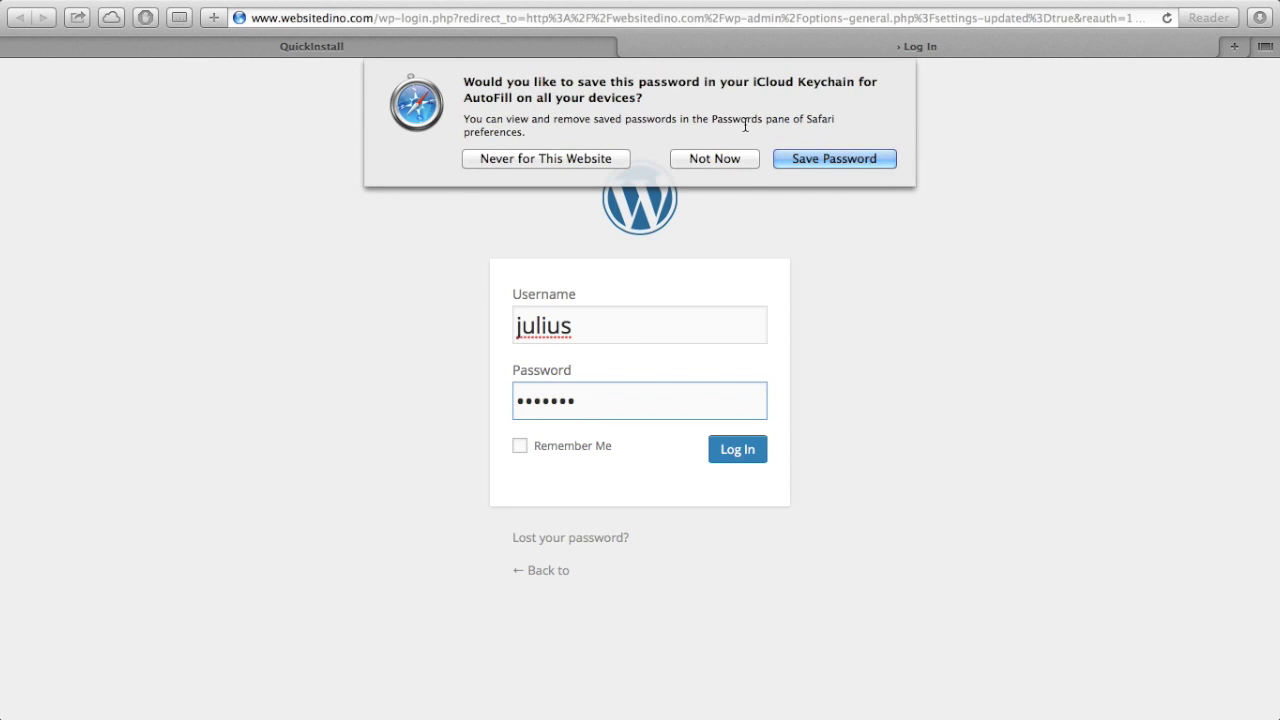
{"action": "left_click", "coordinate": [716, 158]}
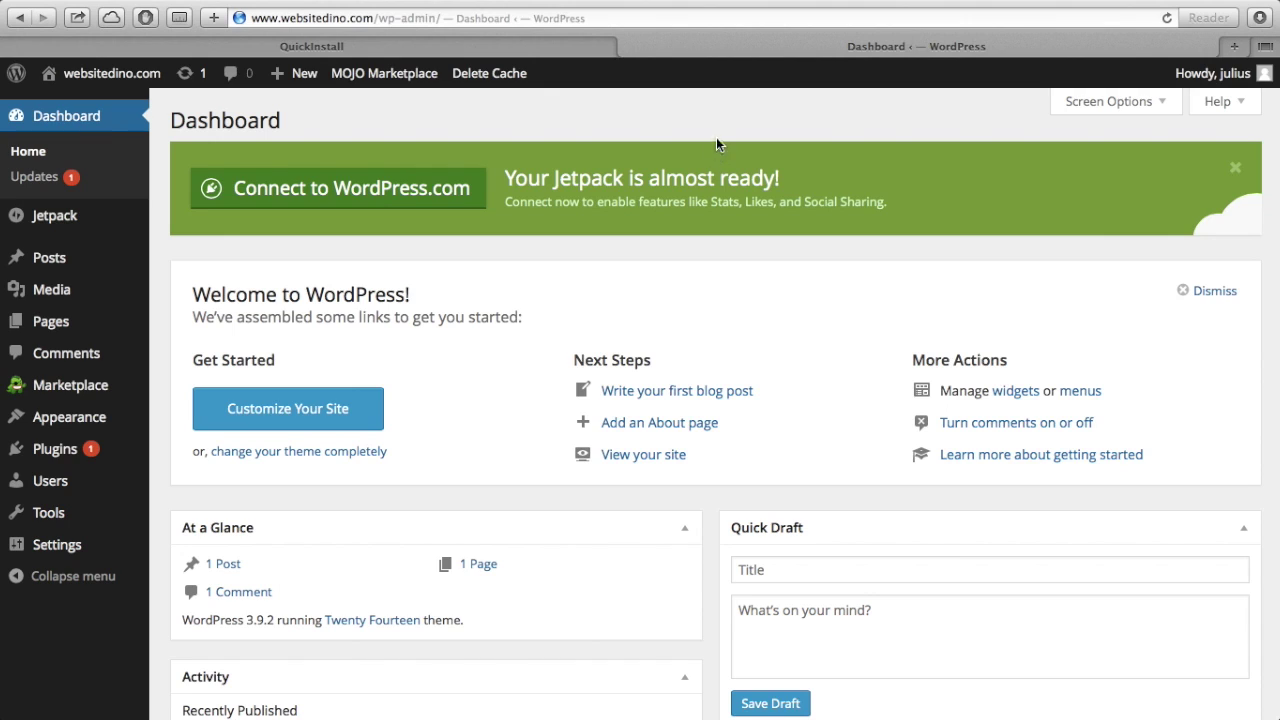
- View the live websitedino.com front page through the admin bar's Visit Site link
{"action": "mouse_move", "coordinate": [139, 82]}
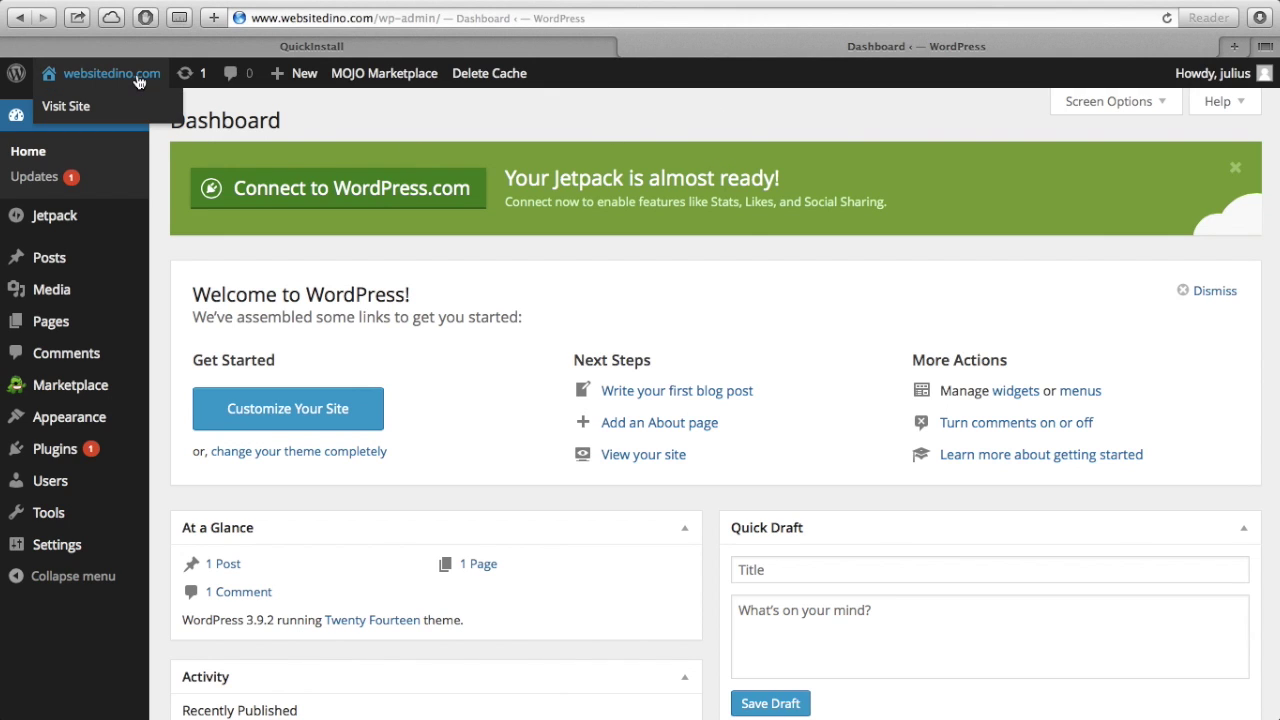
{"action": "left_click", "coordinate": [80, 106]}
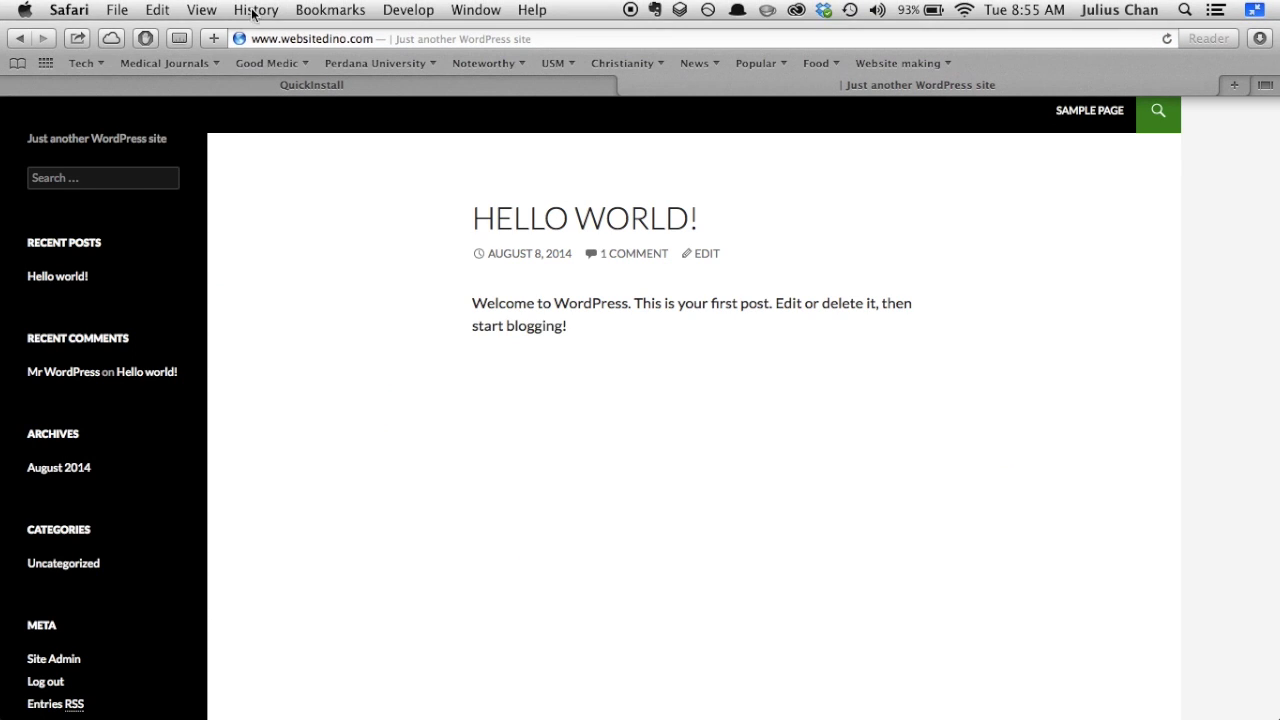
{"action": "mouse_move", "coordinate": [300, 73]}
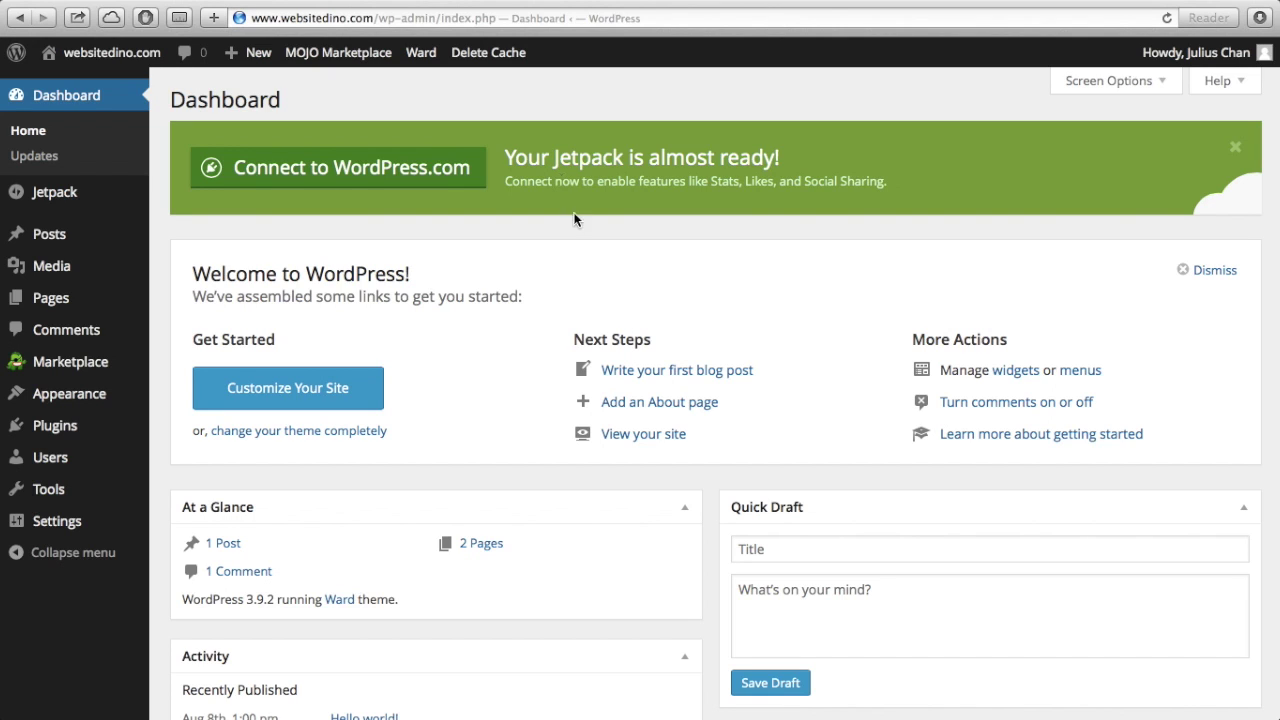
- Open Appearance > Themes and browse the installed theme cards
{"action": "mouse_move", "coordinate": [110, 408]}
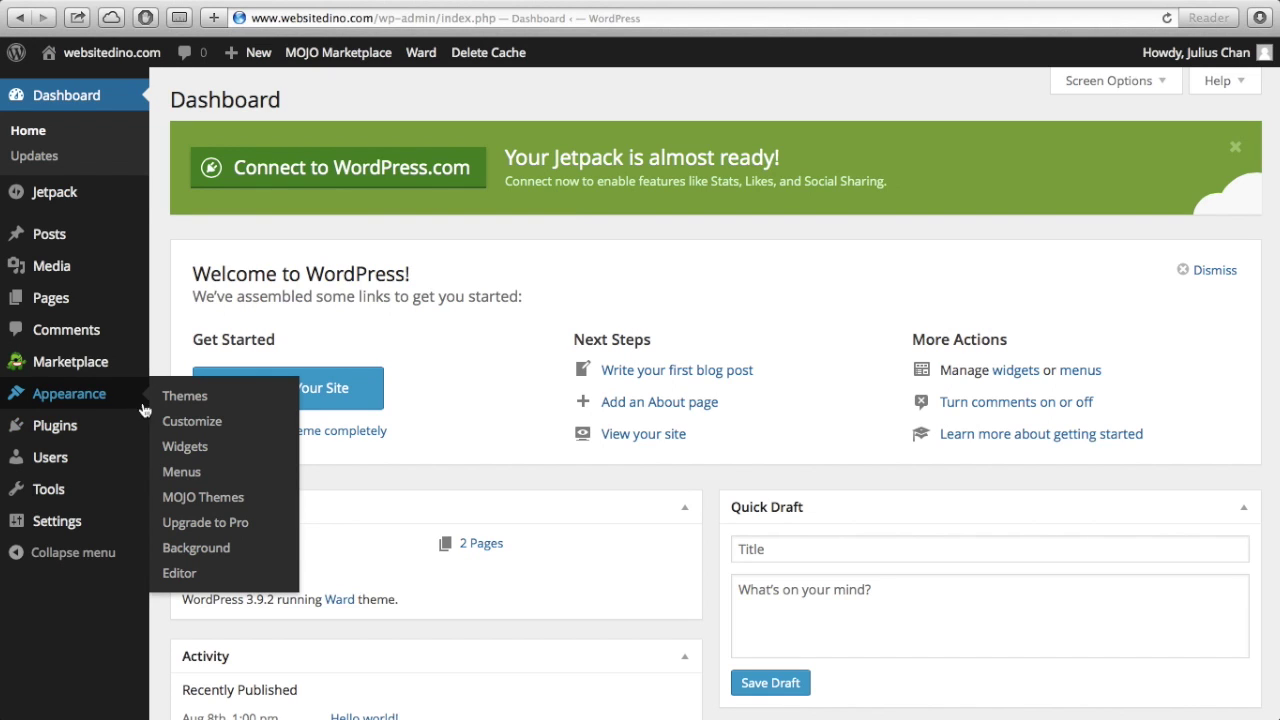
{"action": "left_click", "coordinate": [180, 404]}
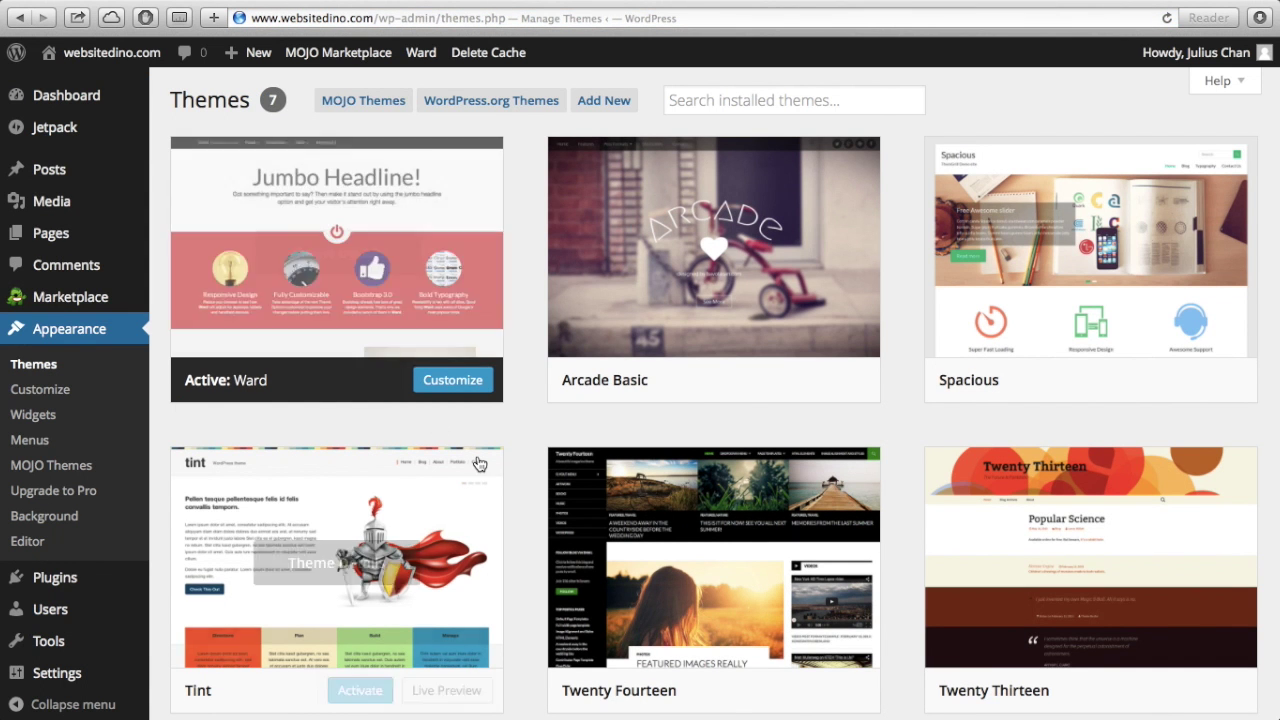
{"action": "scroll", "coordinate": [527, 458], "scroll_direction": "down", "scroll_amount": 5}
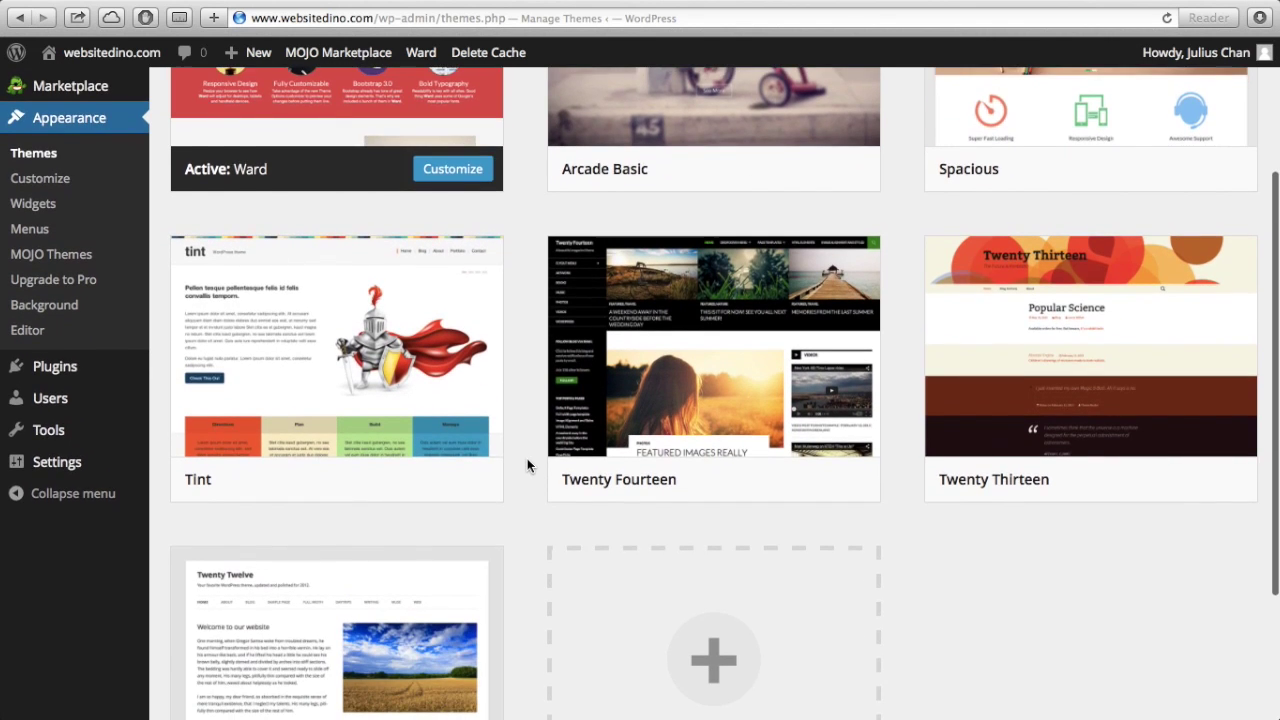
{"action": "scroll", "coordinate": [527, 458], "scroll_direction": "down", "scroll_amount": 1}
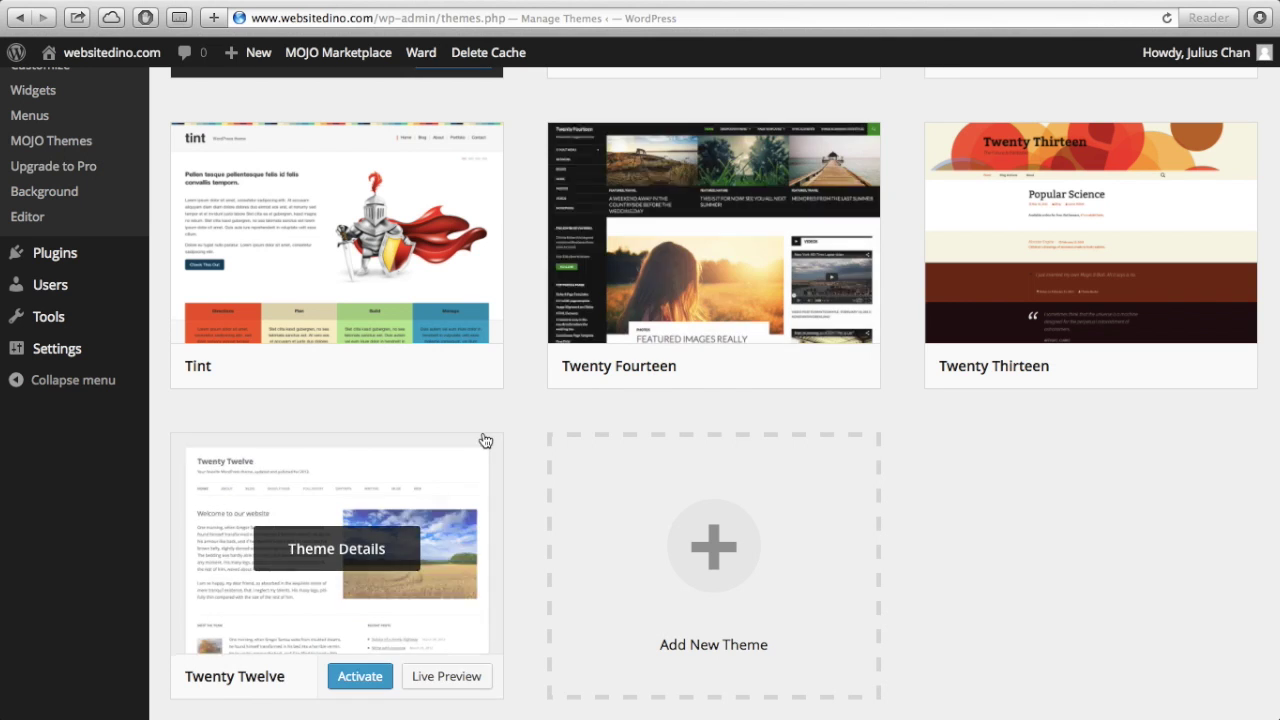
{"action": "scroll", "coordinate": [495, 412], "scroll_direction": "up", "scroll_amount": 5}
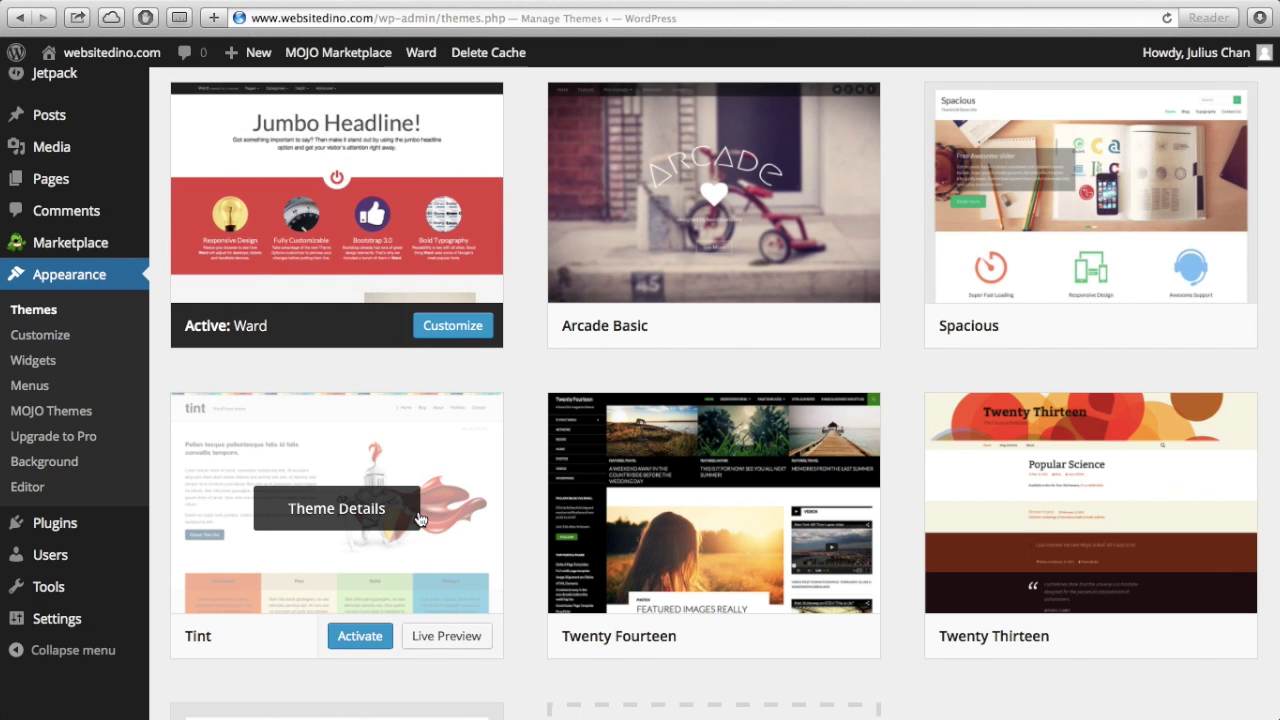
{"action": "scroll", "coordinate": [421, 519], "scroll_direction": "up", "scroll_amount": 1}
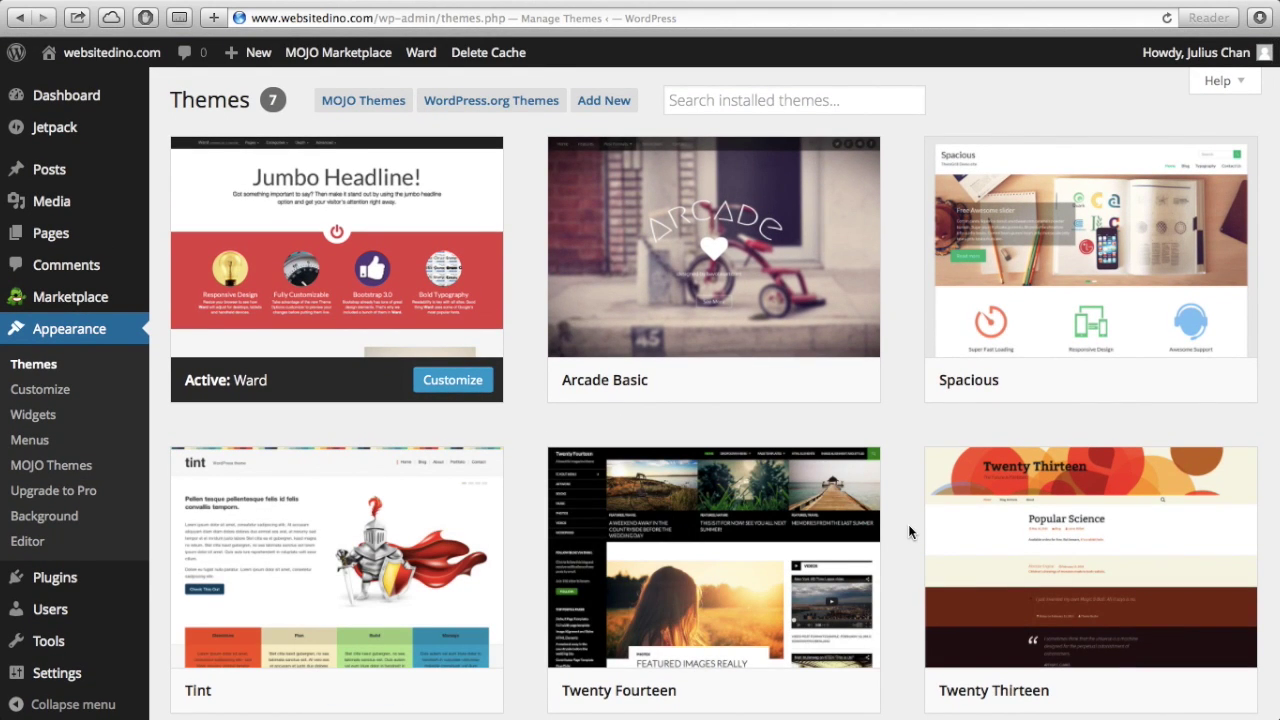
- Try the Arcade Basic theme's options and scroll through the remaining themes
{"action": "mouse_move", "coordinate": [751, 349]}
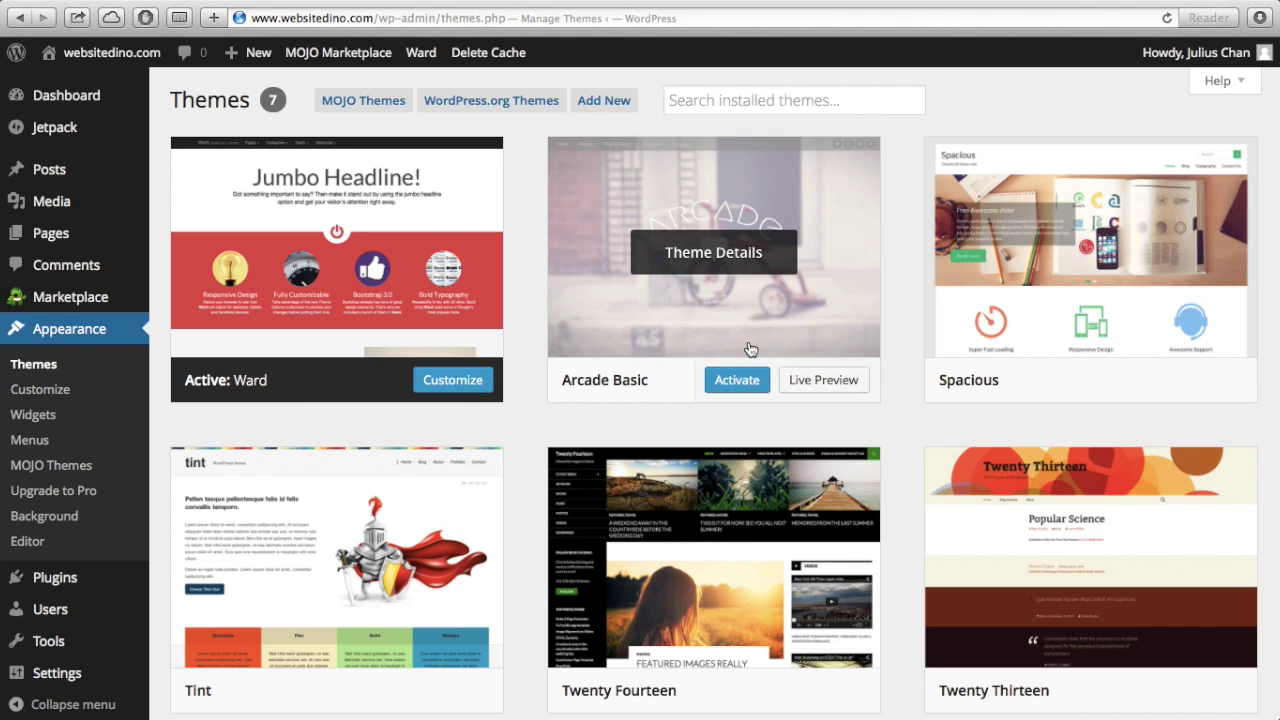
{"action": "left_click", "coordinate": [739, 386]}
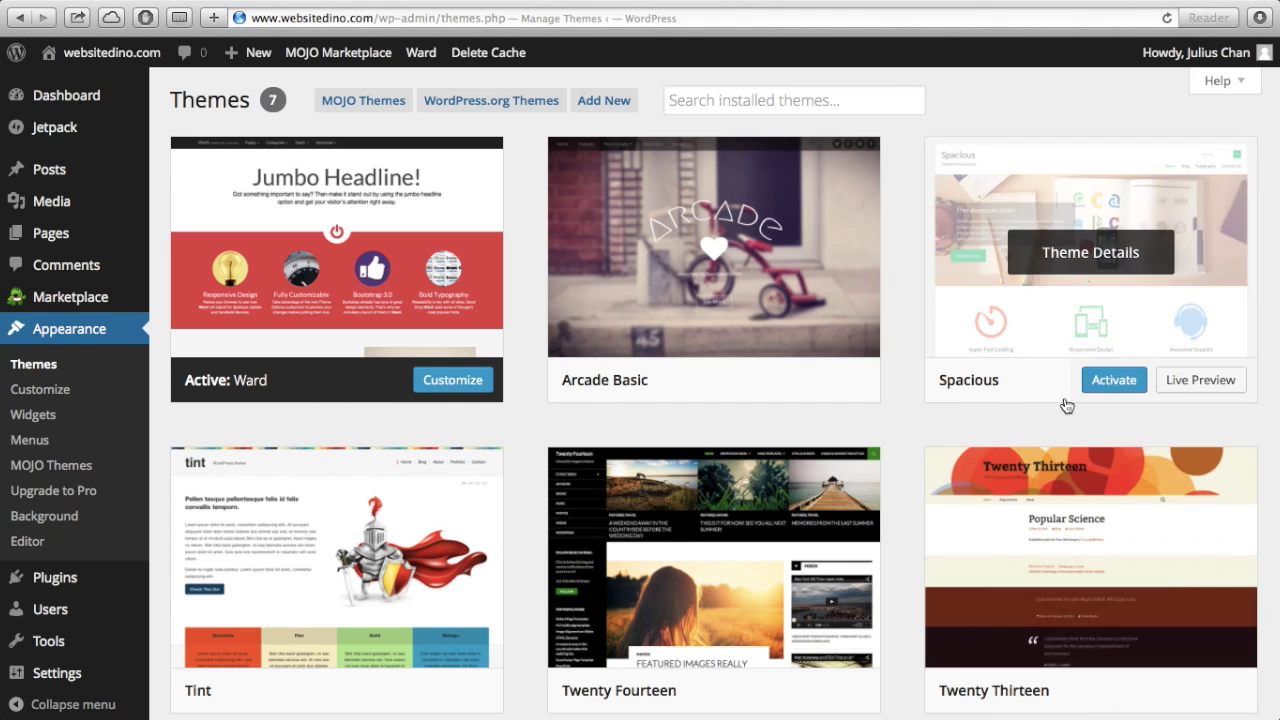
{"action": "mouse_move", "coordinate": [748, 643]}
{"action": "scroll", "coordinate": [748, 643], "scroll_direction": "down", "scroll_amount": 3}
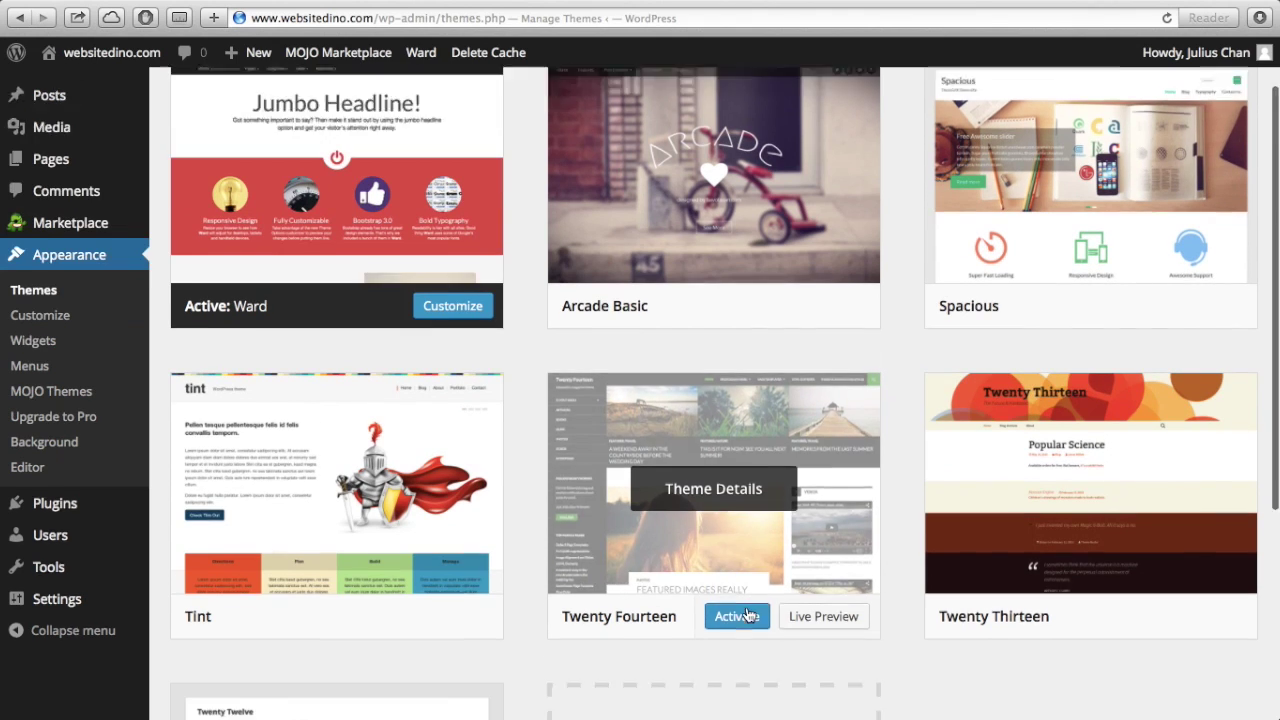
{"action": "scroll", "coordinate": [620, 480], "scroll_direction": "up", "scroll_amount": 3}
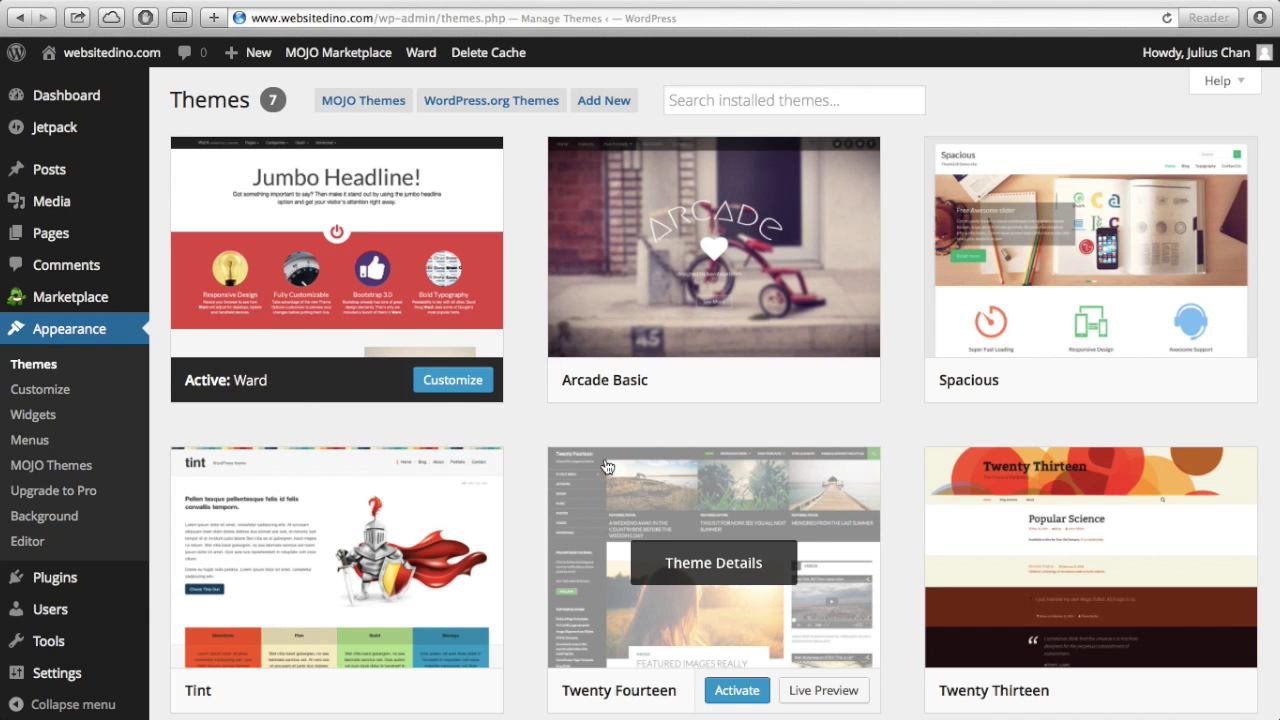
{"action": "scroll", "coordinate": [605, 465], "scroll_direction": "down", "scroll_amount": 5}
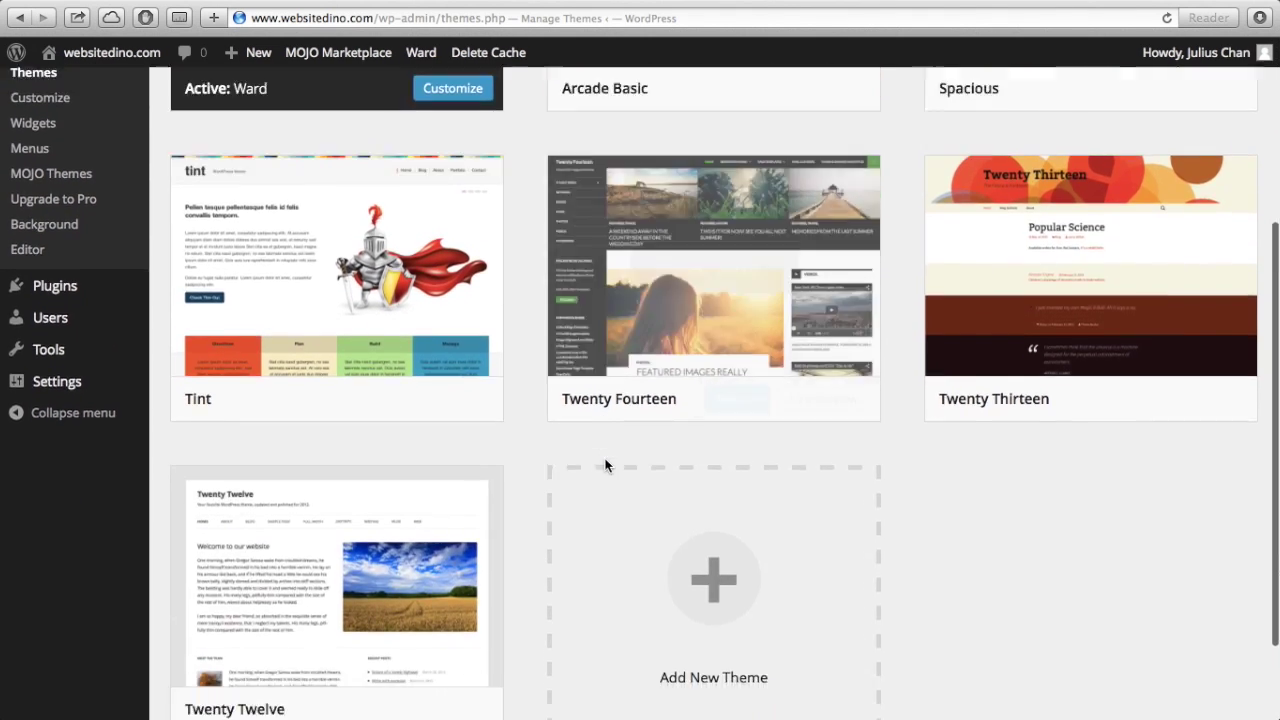
{"action": "scroll", "coordinate": [605, 465], "scroll_direction": "down", "scroll_amount": 2}
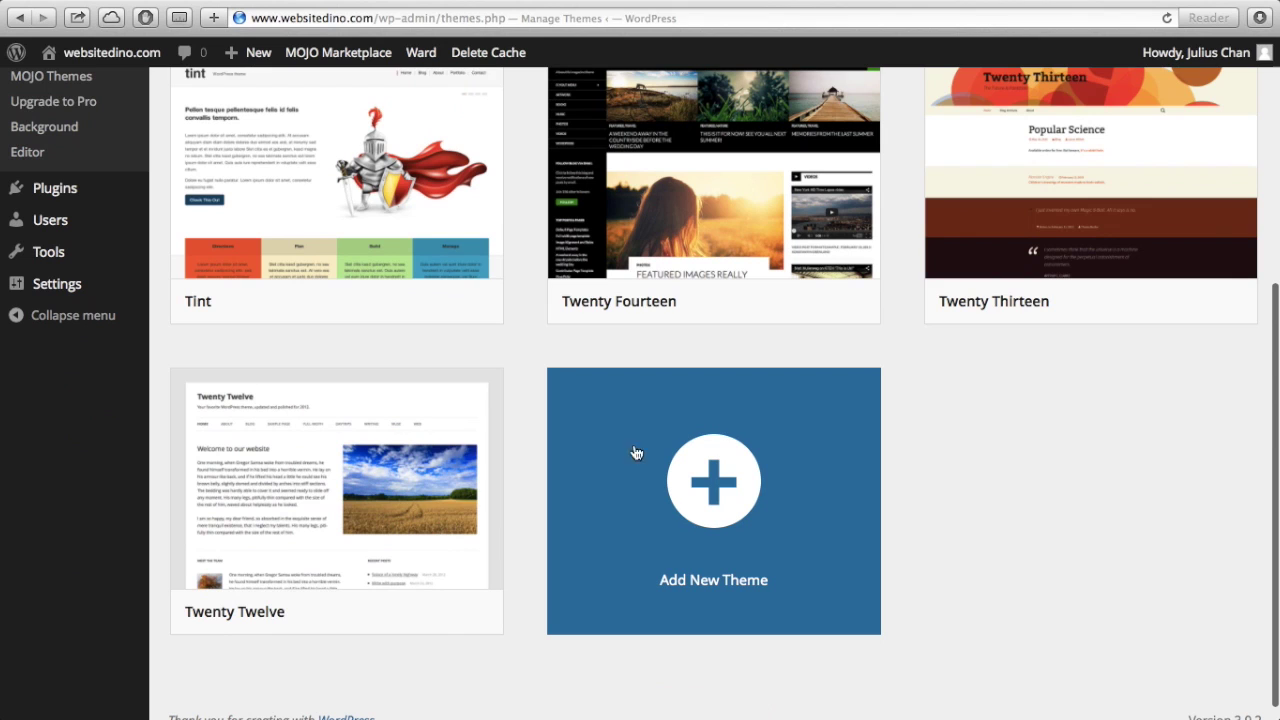
{"action": "left_click", "coordinate": [715, 490]}
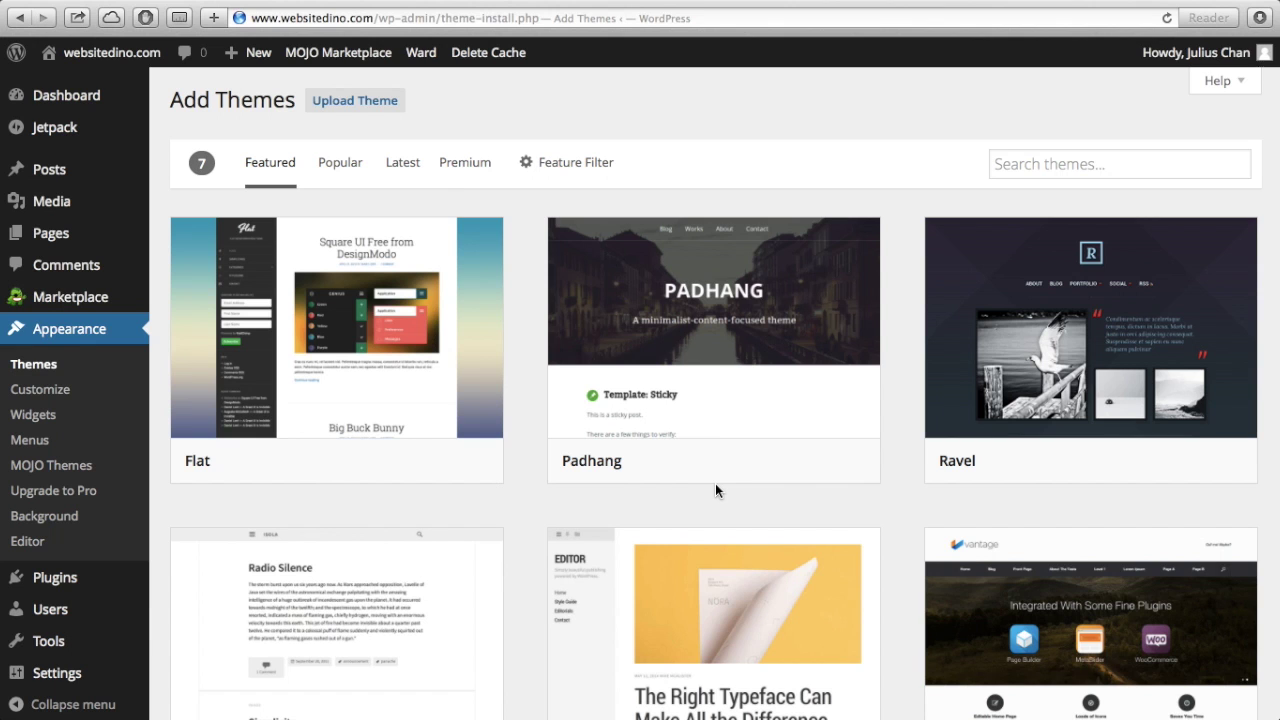
{"action": "scroll", "coordinate": [715, 484], "scroll_direction": "down", "scroll_amount": 5}
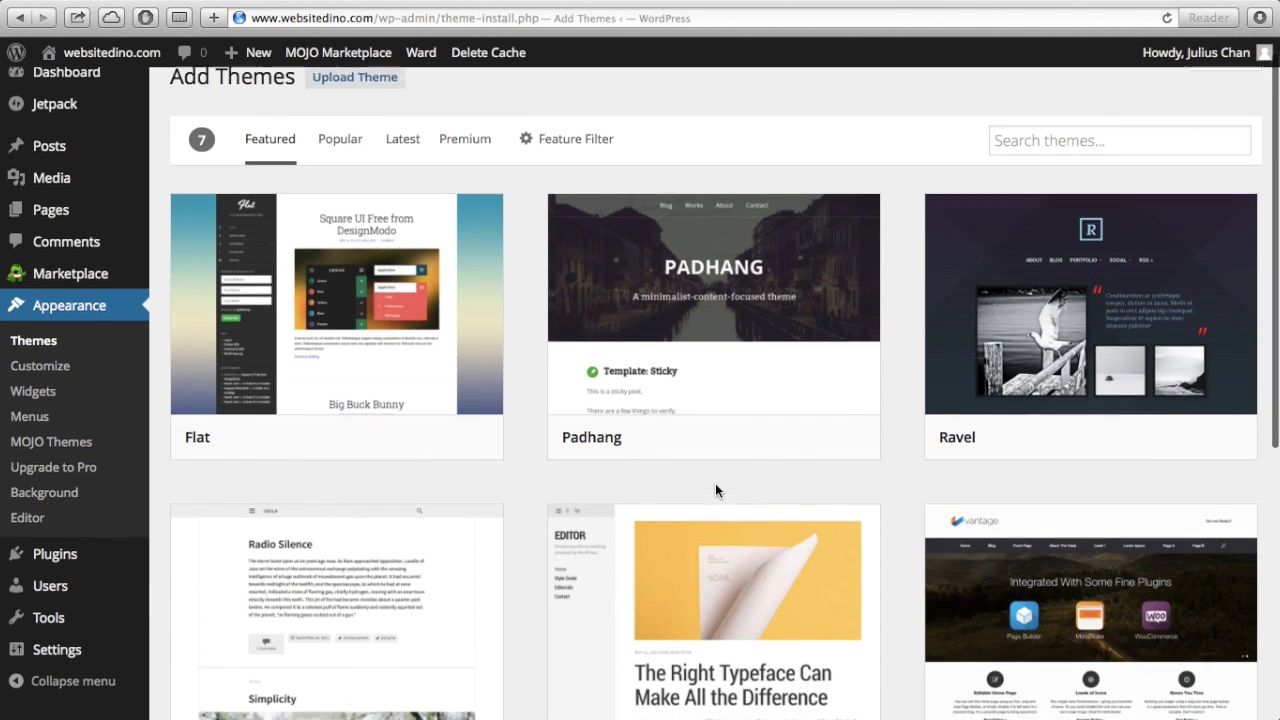
{"action": "scroll", "coordinate": [715, 484], "scroll_direction": "down", "scroll_amount": 2}
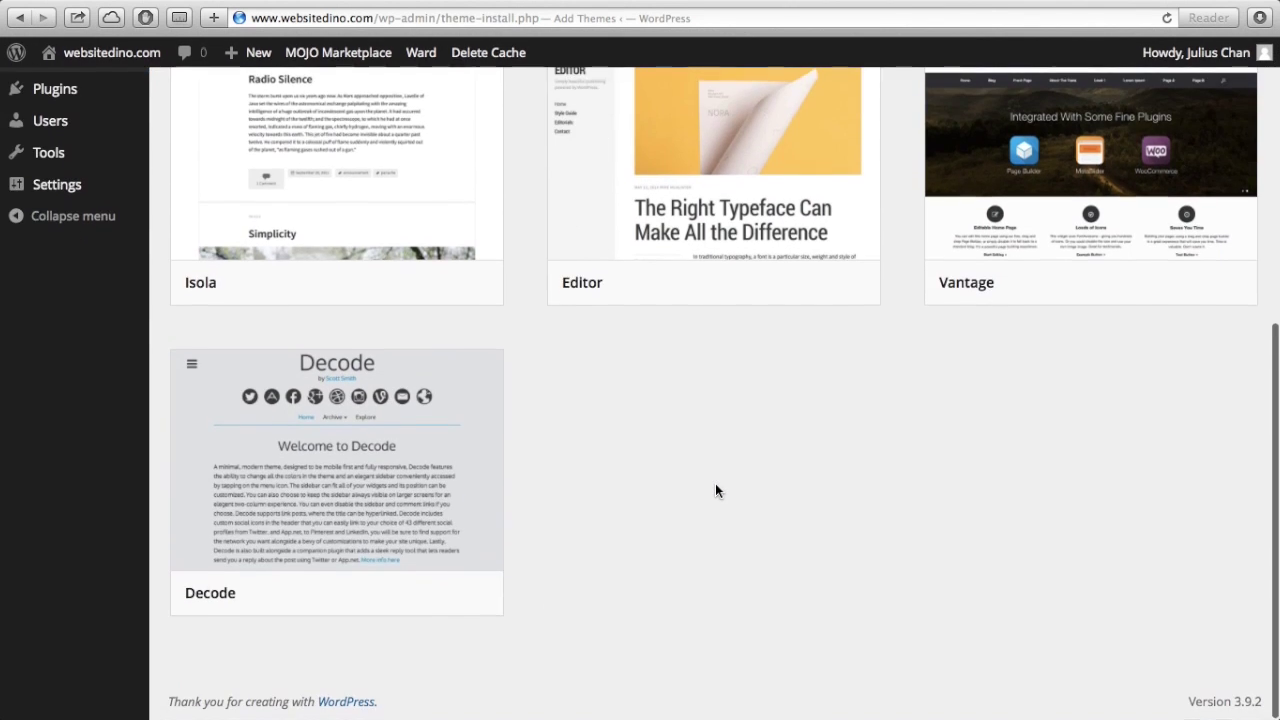
{"action": "scroll", "coordinate": [715, 484], "scroll_direction": "up", "scroll_amount": 3}
{"action": "scroll", "coordinate": [715, 483], "scroll_direction": "up", "scroll_amount": 3}
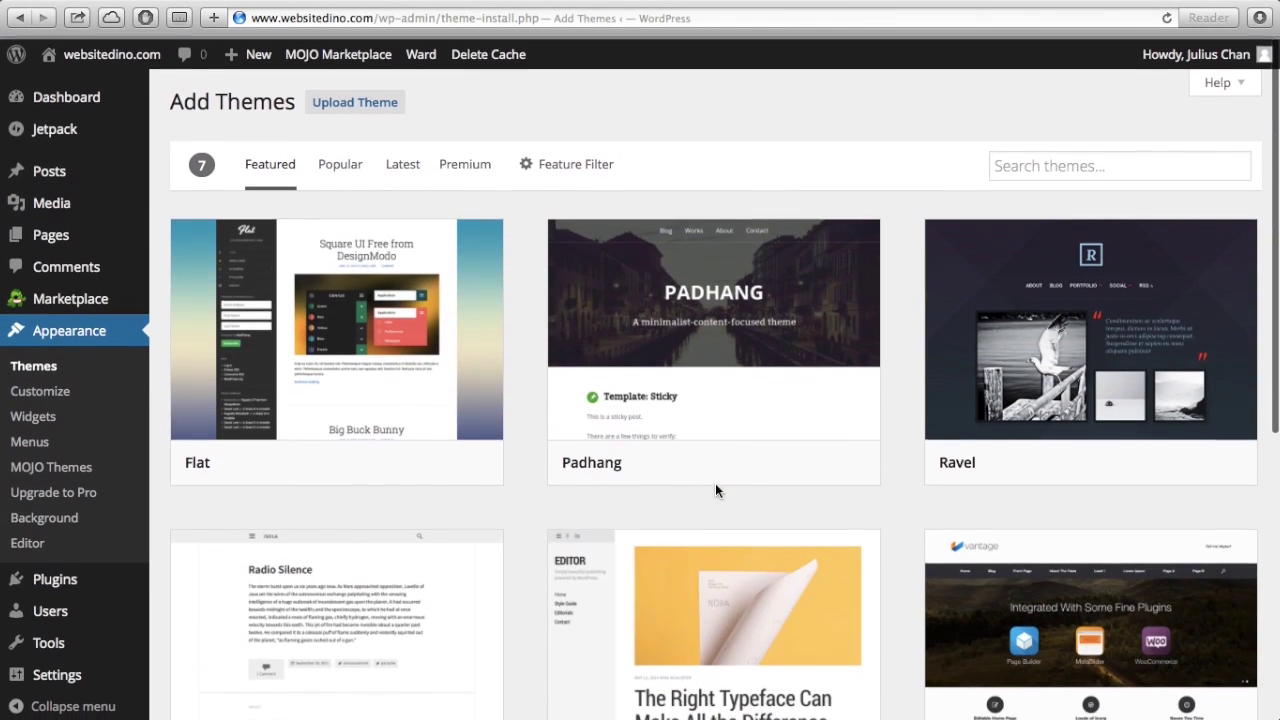
{"action": "scroll", "coordinate": [715, 483], "scroll_direction": "down", "scroll_amount": 2}
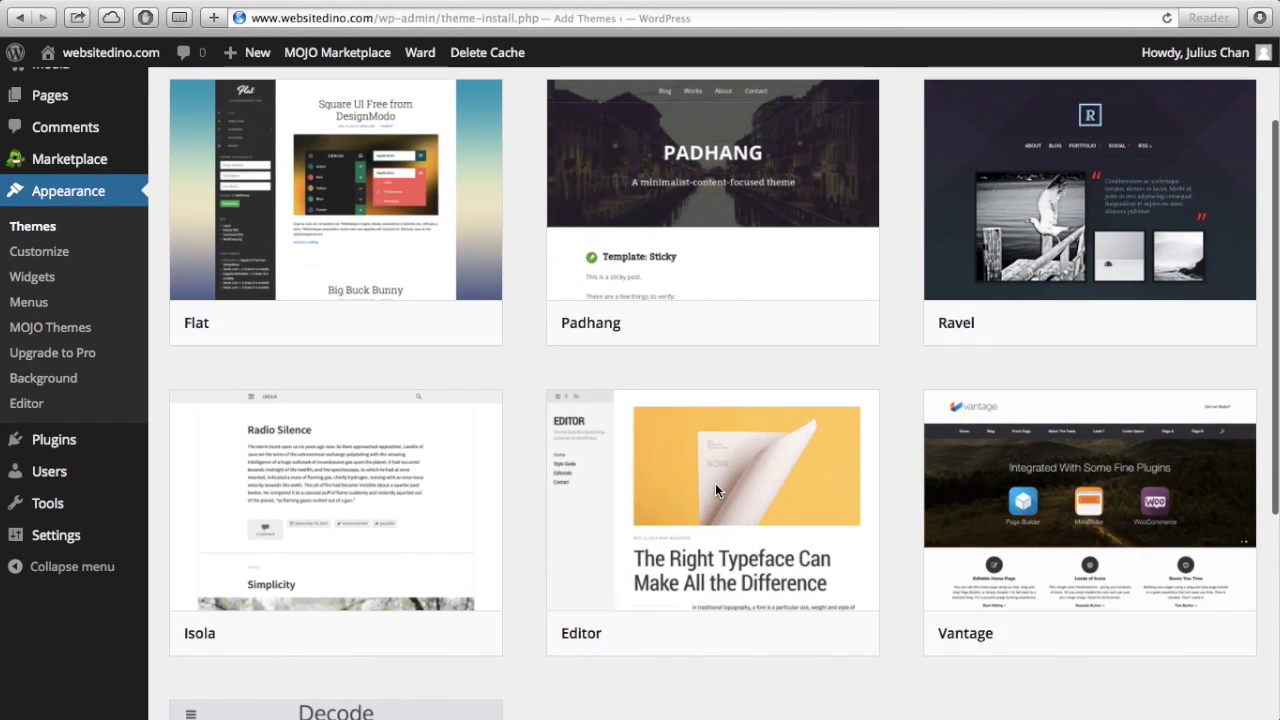
{"action": "scroll", "coordinate": [715, 483], "scroll_direction": "up", "scroll_amount": 2}
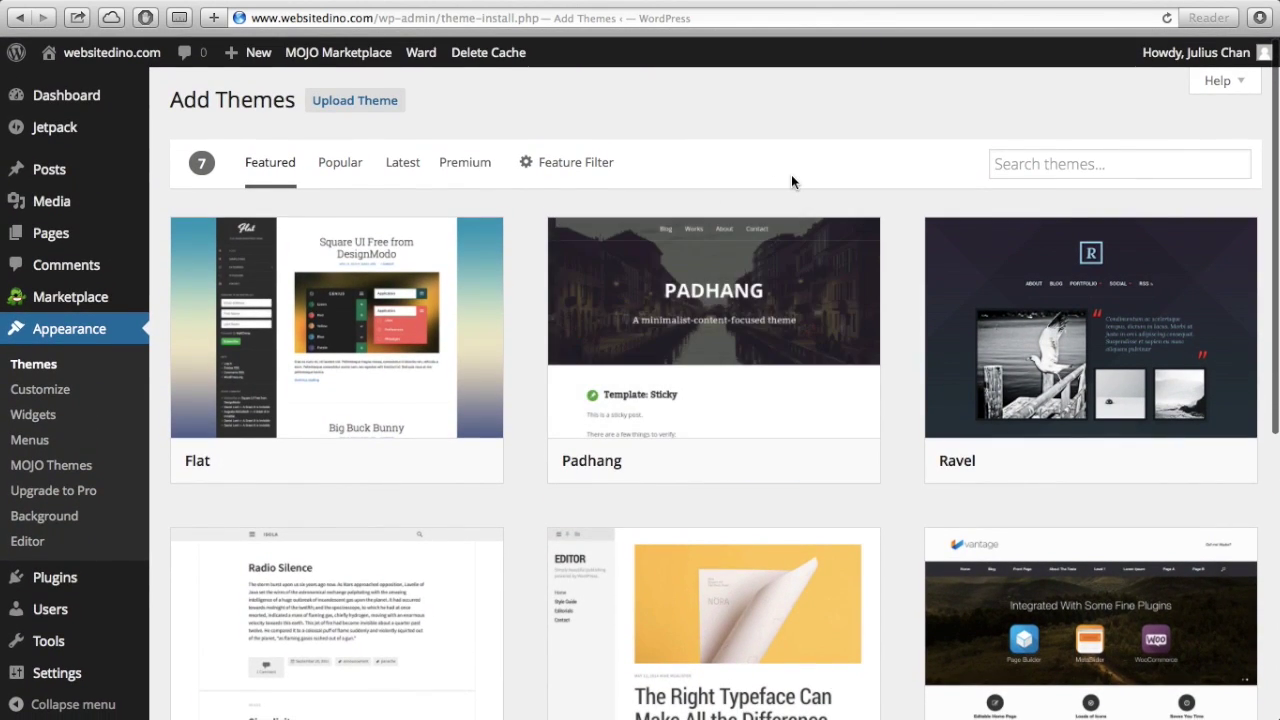
{"action": "scroll", "coordinate": [791, 180], "scroll_direction": "down", "scroll_amount": 3}
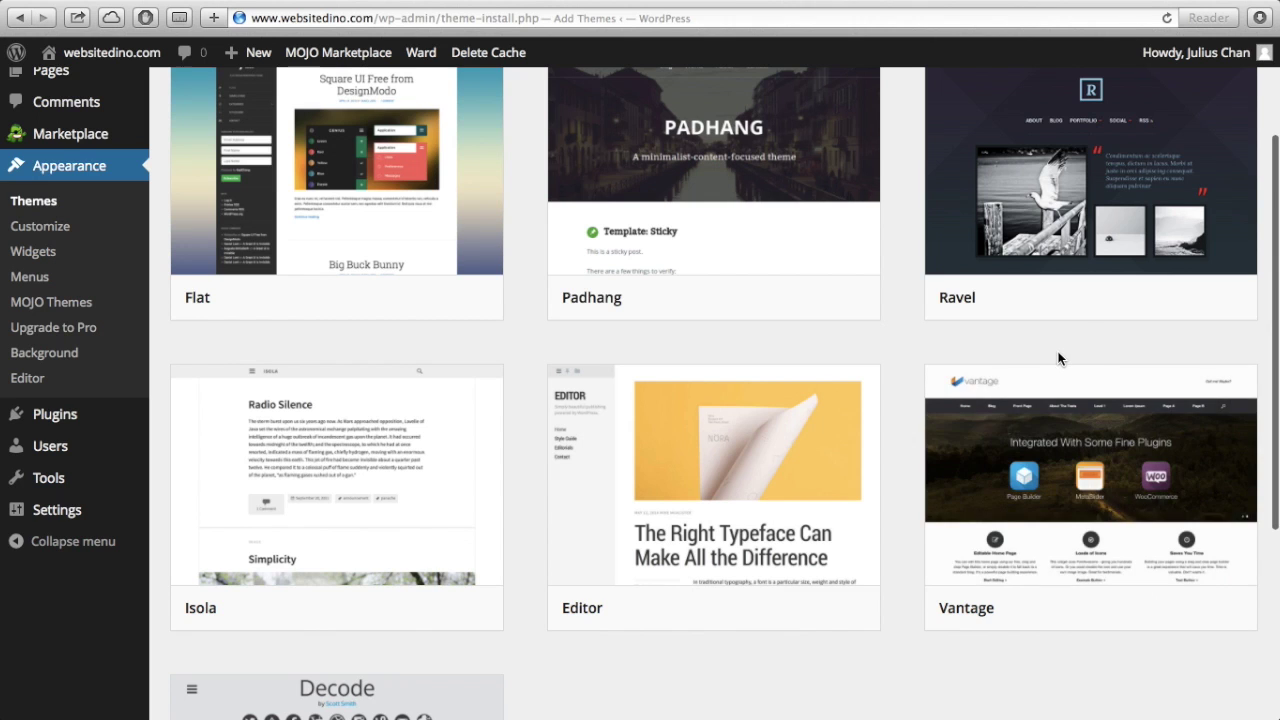
{"action": "scroll", "coordinate": [1057, 357], "scroll_direction": "down", "scroll_amount": 3}
{"action": "scroll", "coordinate": [1060, 358], "scroll_direction": "up", "scroll_amount": 5}
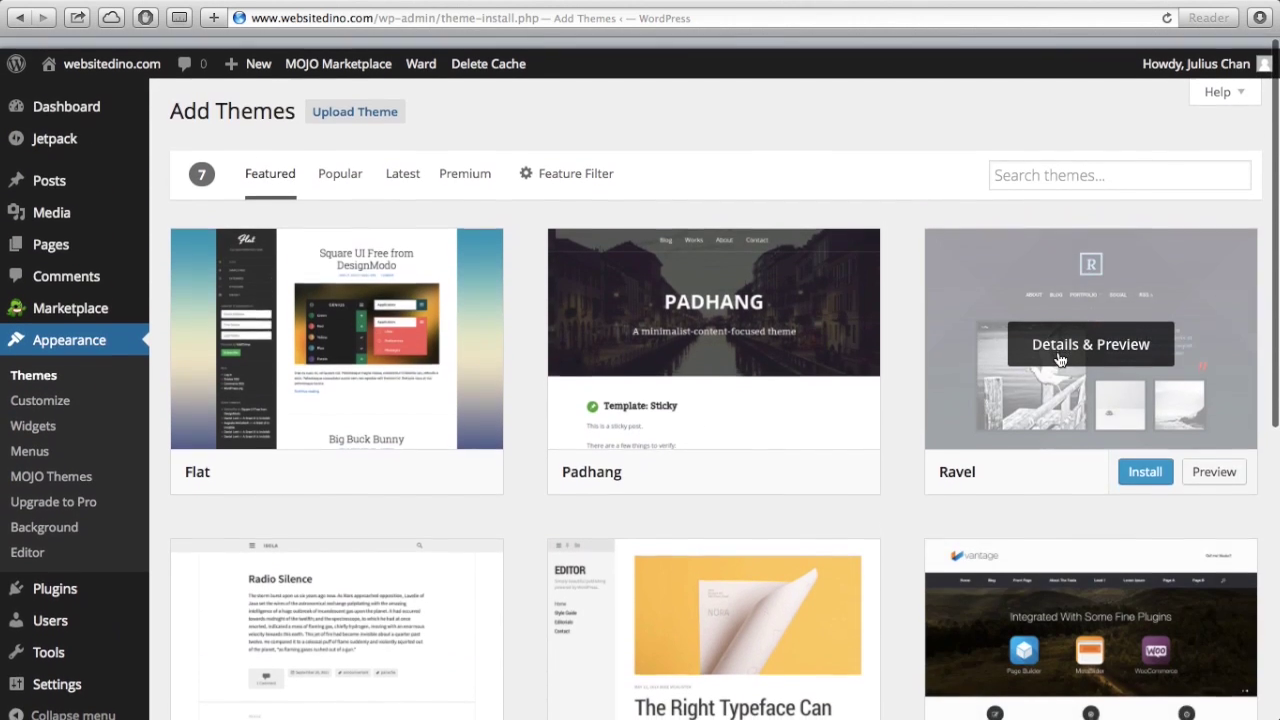
{"action": "left_click", "coordinate": [1061, 164]}
- Search themes for 'vantage' and install the Vantage 1.2 theme
{"action": "type", "text": "vantage"}
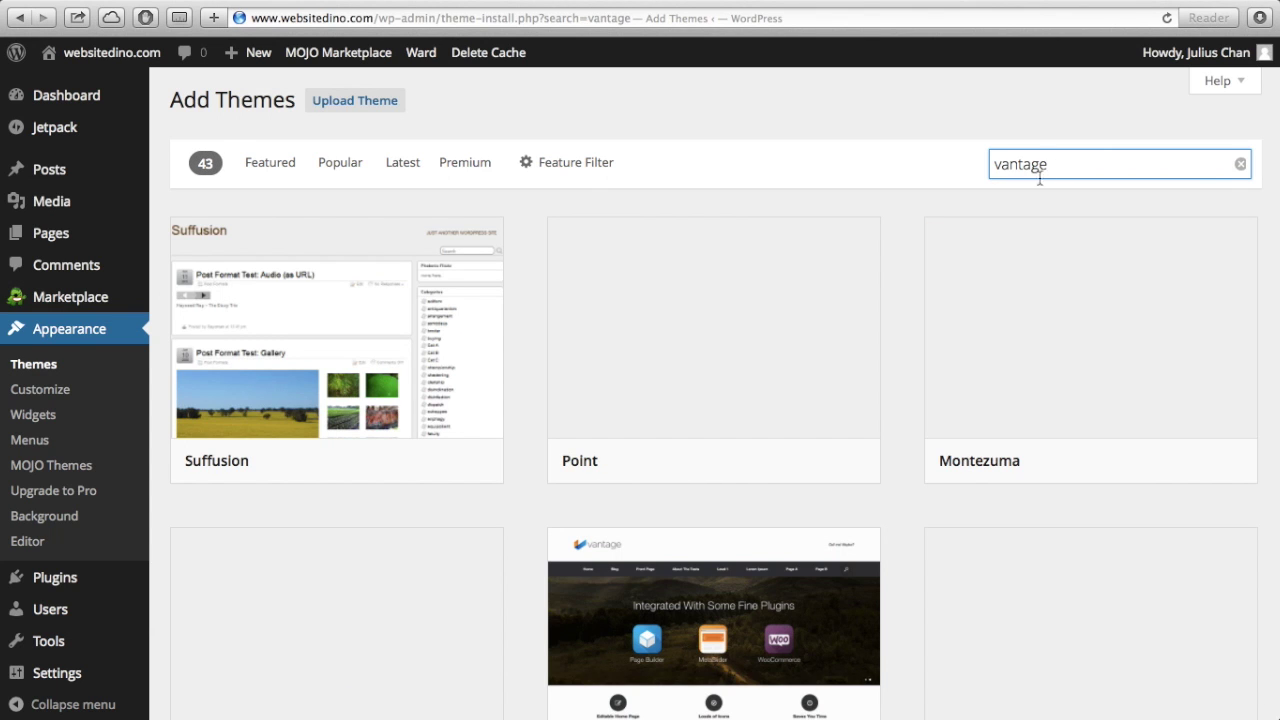
{"action": "scroll", "coordinate": [868, 180], "scroll_direction": "down", "scroll_amount": 5}
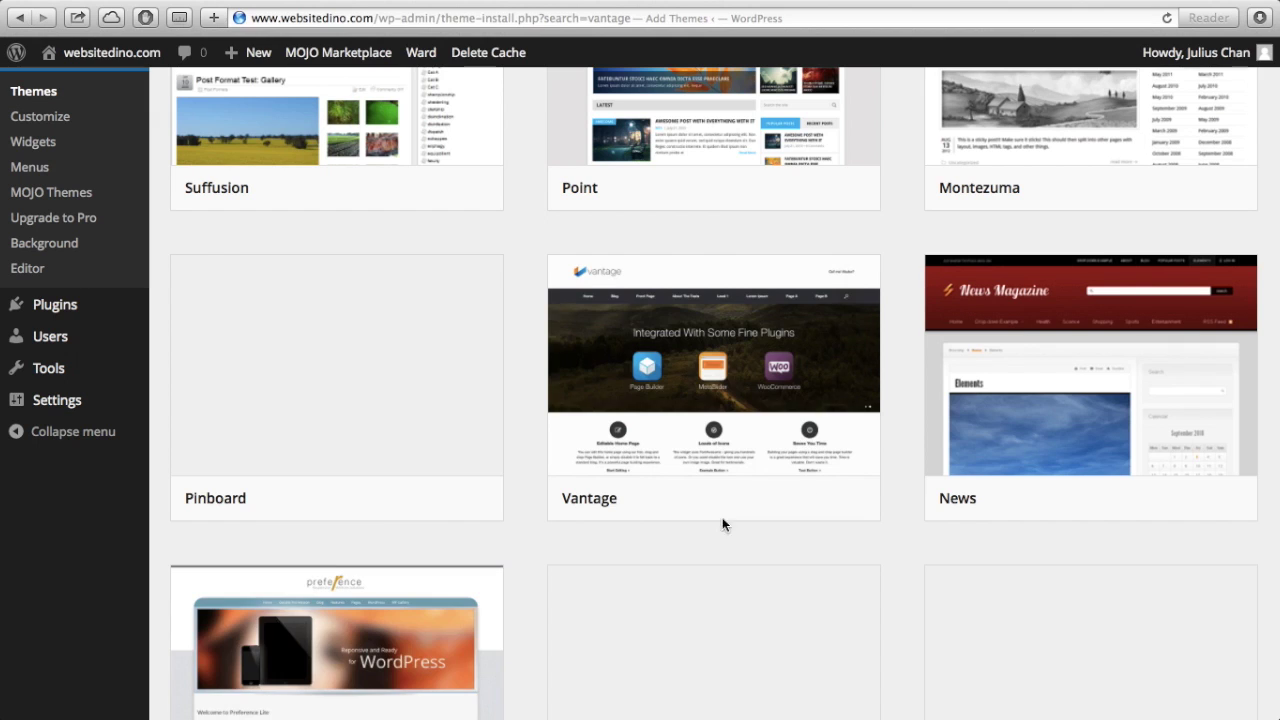
{"action": "left_click", "coordinate": [768, 500]}
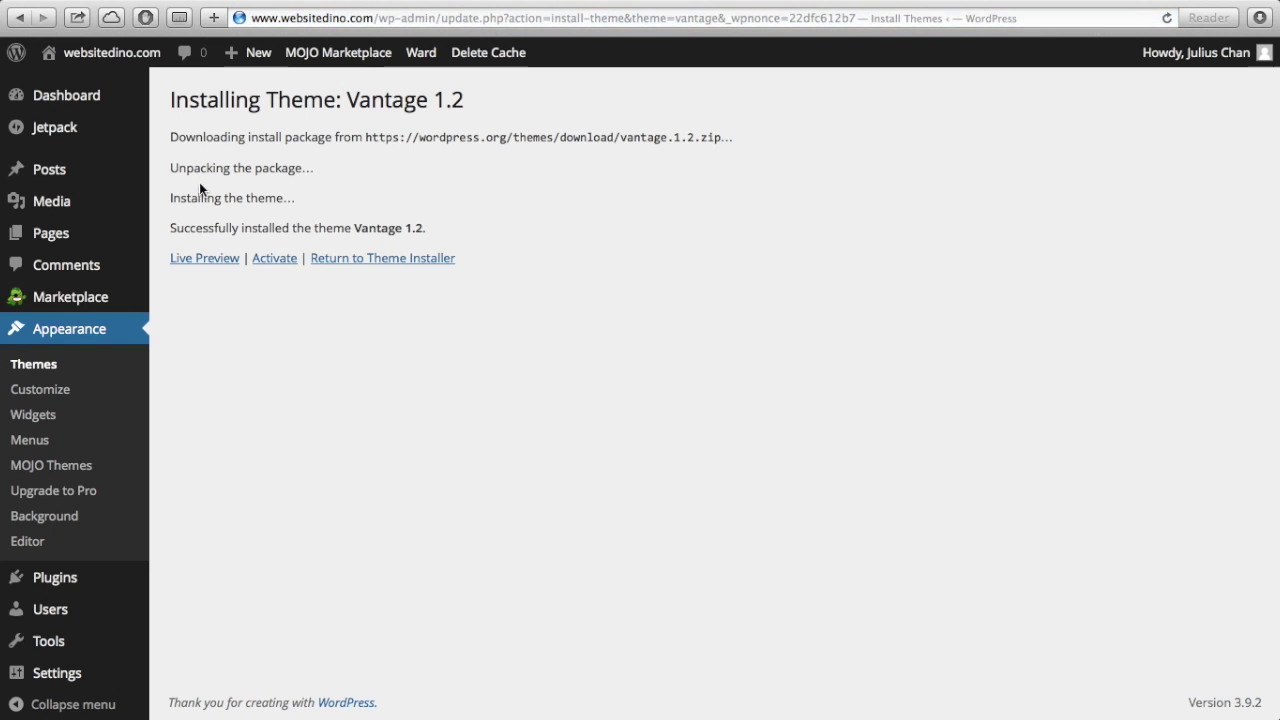
- Activate the Vantage theme, confirm it shows as active, and visit websitedino.com
{"action": "left_click", "coordinate": [282, 263]}
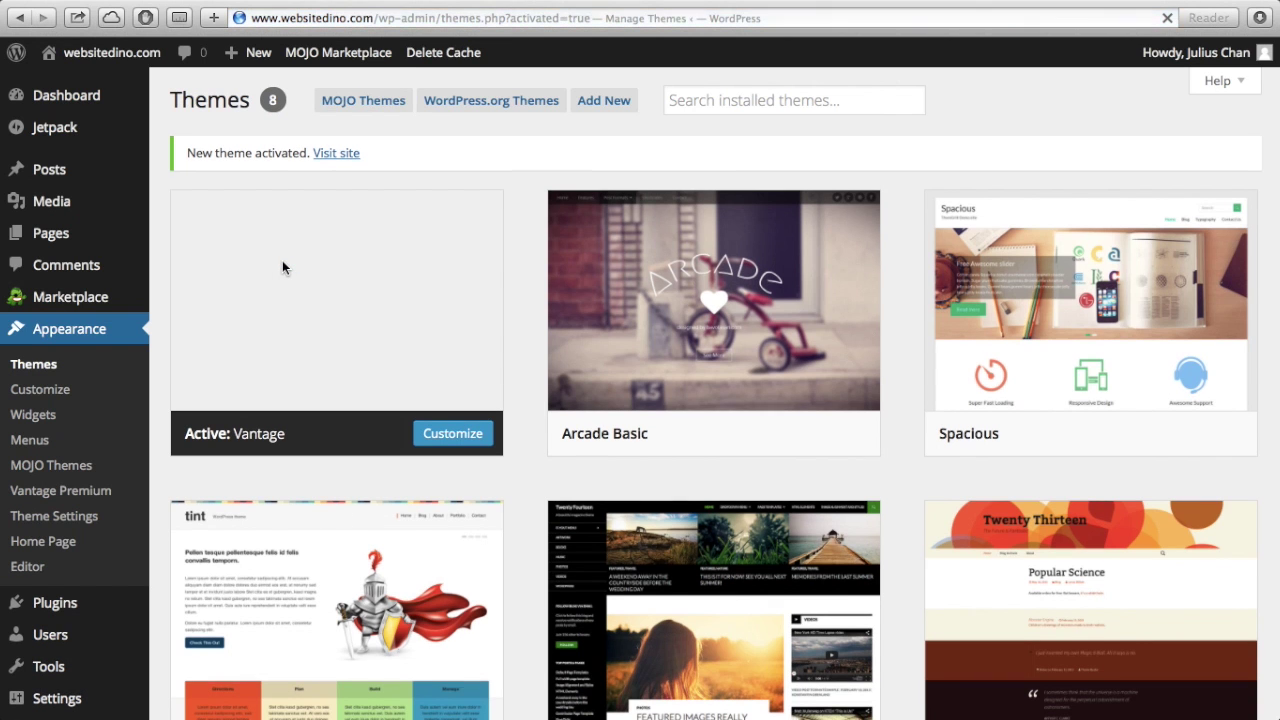
{"action": "scroll", "coordinate": [522, 415], "scroll_direction": "down", "scroll_amount": 3}
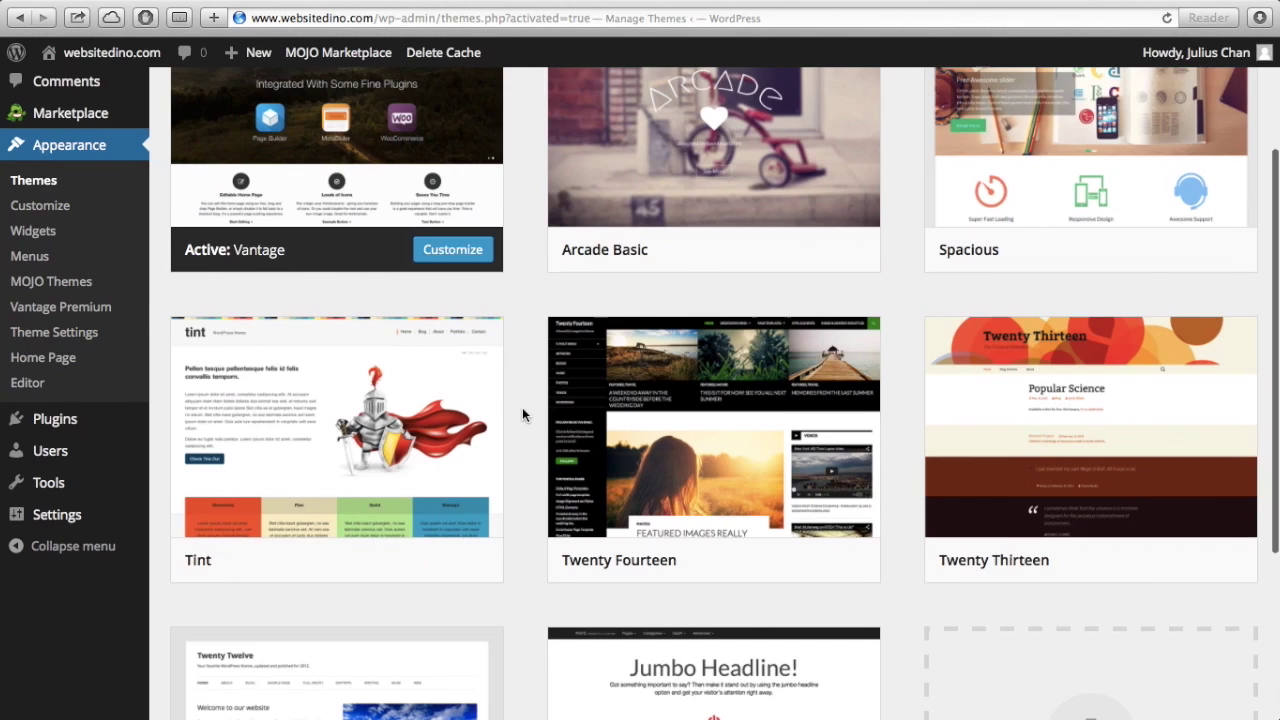
{"action": "scroll", "coordinate": [515, 418], "scroll_direction": "up", "scroll_amount": 3}
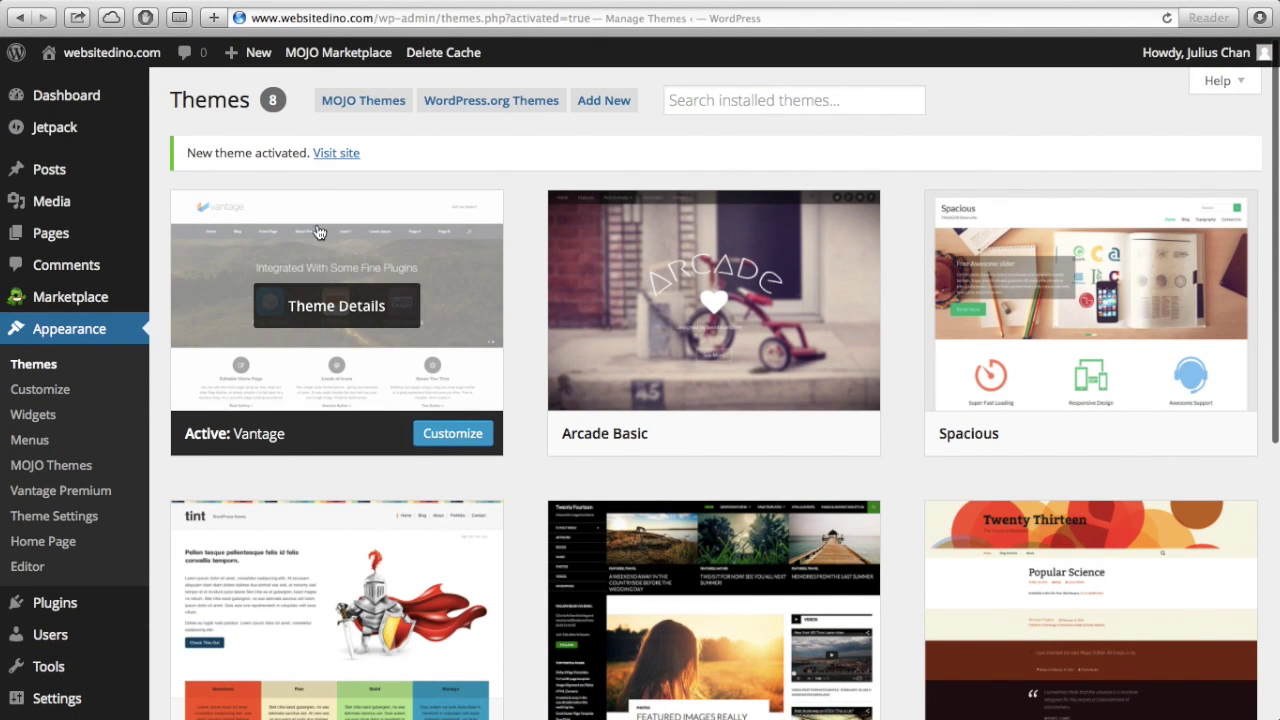
{"action": "mouse_move", "coordinate": [765, 370]}
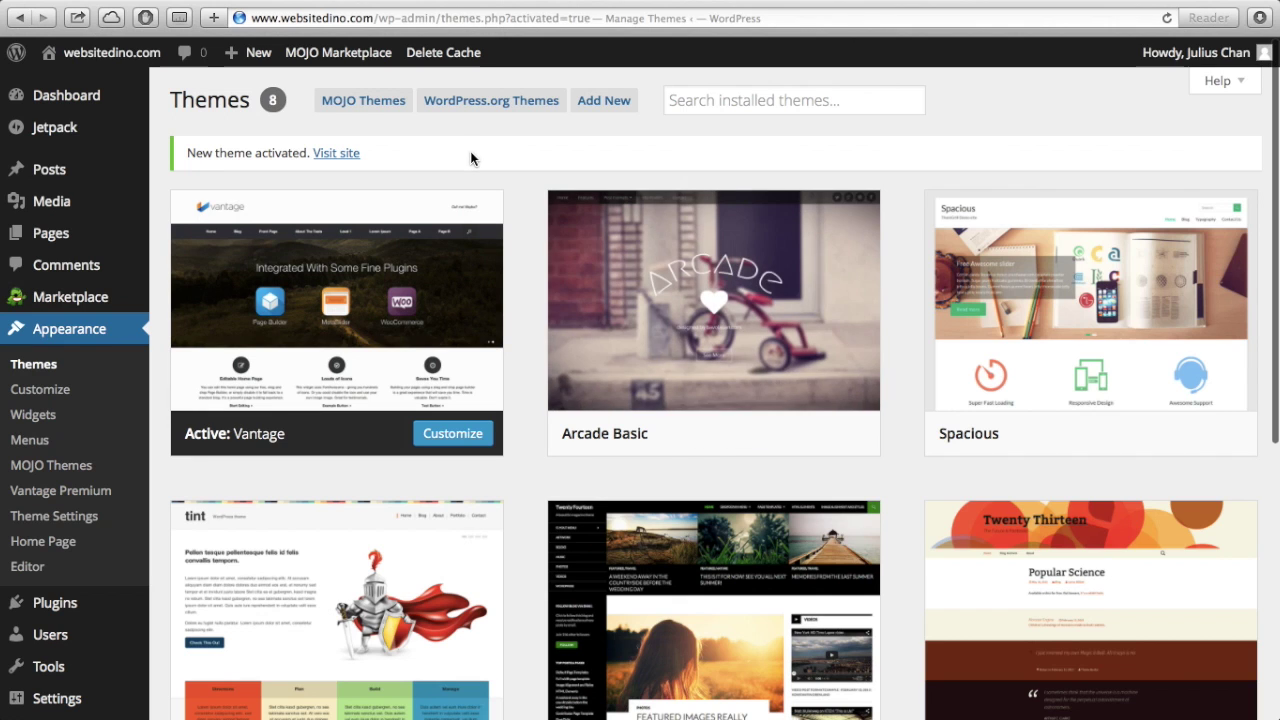
{"action": "mouse_move", "coordinate": [285, 397]}
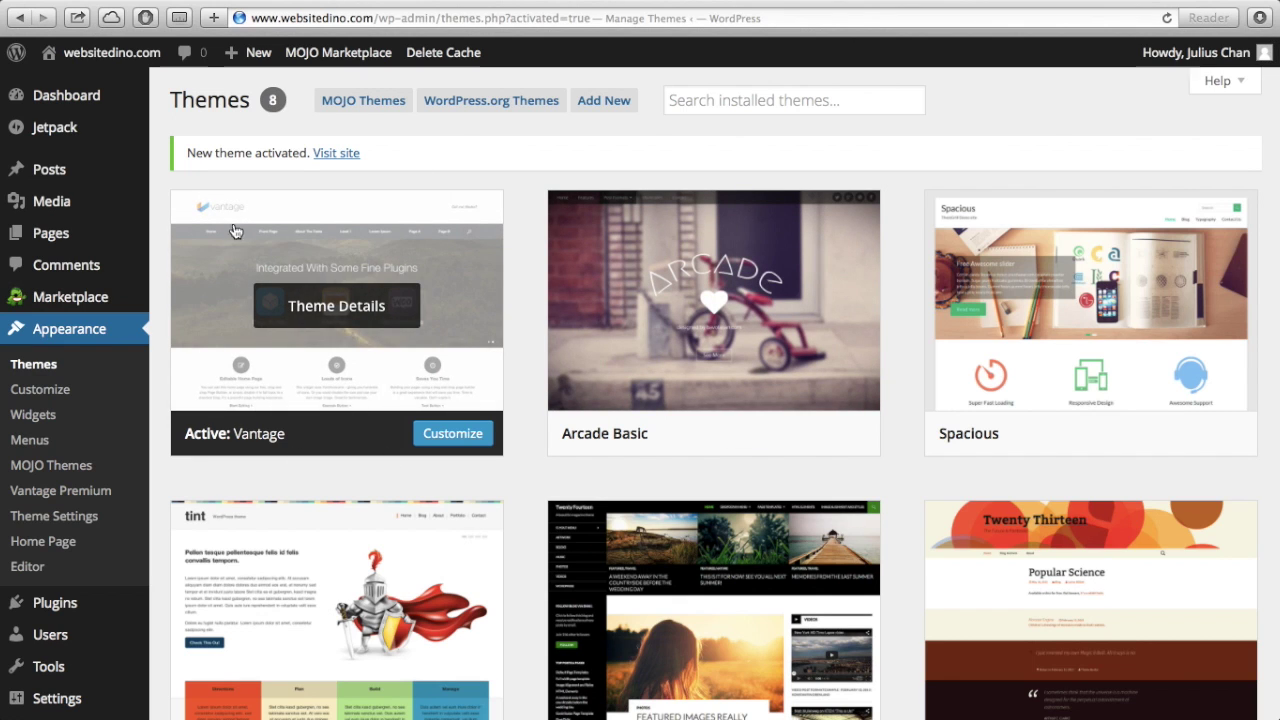
{"action": "mouse_move", "coordinate": [148, 54]}
{"action": "left_click", "coordinate": [86, 86]}
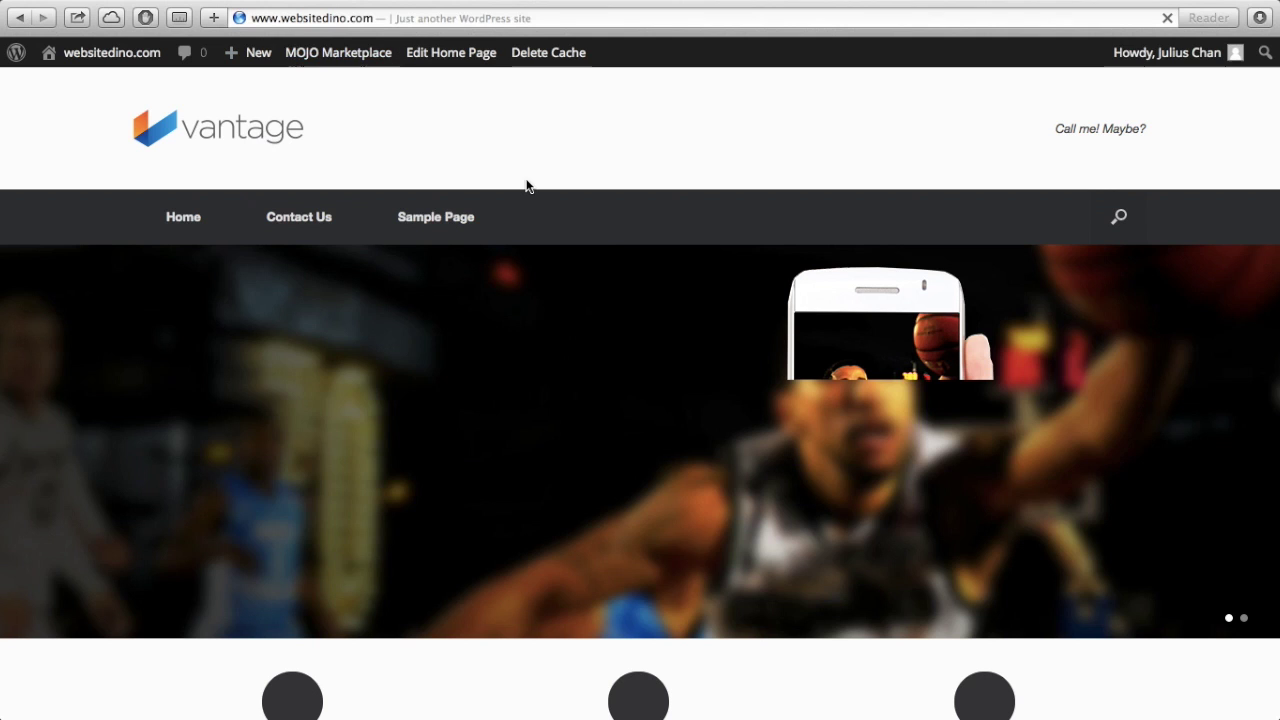
- Scroll through the Vantage front page with its logo, menu and plugins hero slider
{"action": "scroll", "coordinate": [612, 447], "scroll_direction": "down", "scroll_amount": 1}
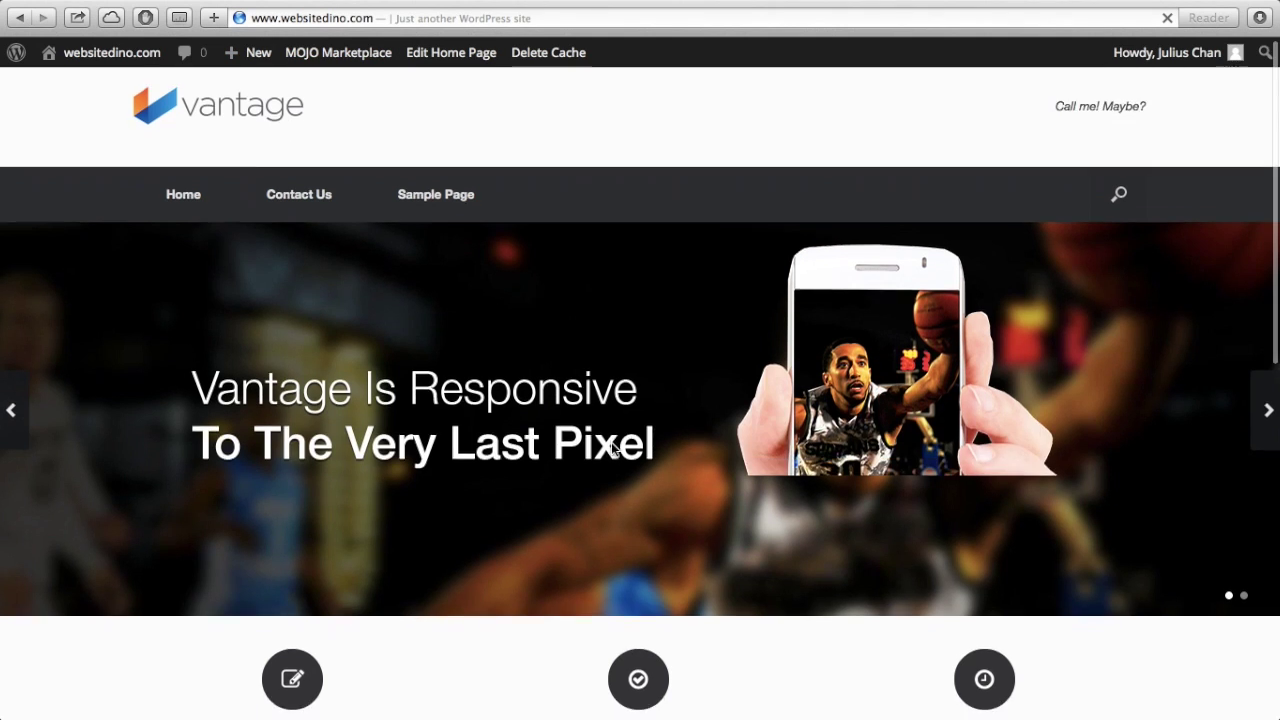
{"action": "scroll", "coordinate": [612, 447], "scroll_direction": "down", "scroll_amount": 10}
{"action": "scroll", "coordinate": [612, 447], "scroll_direction": "up", "scroll_amount": 10}
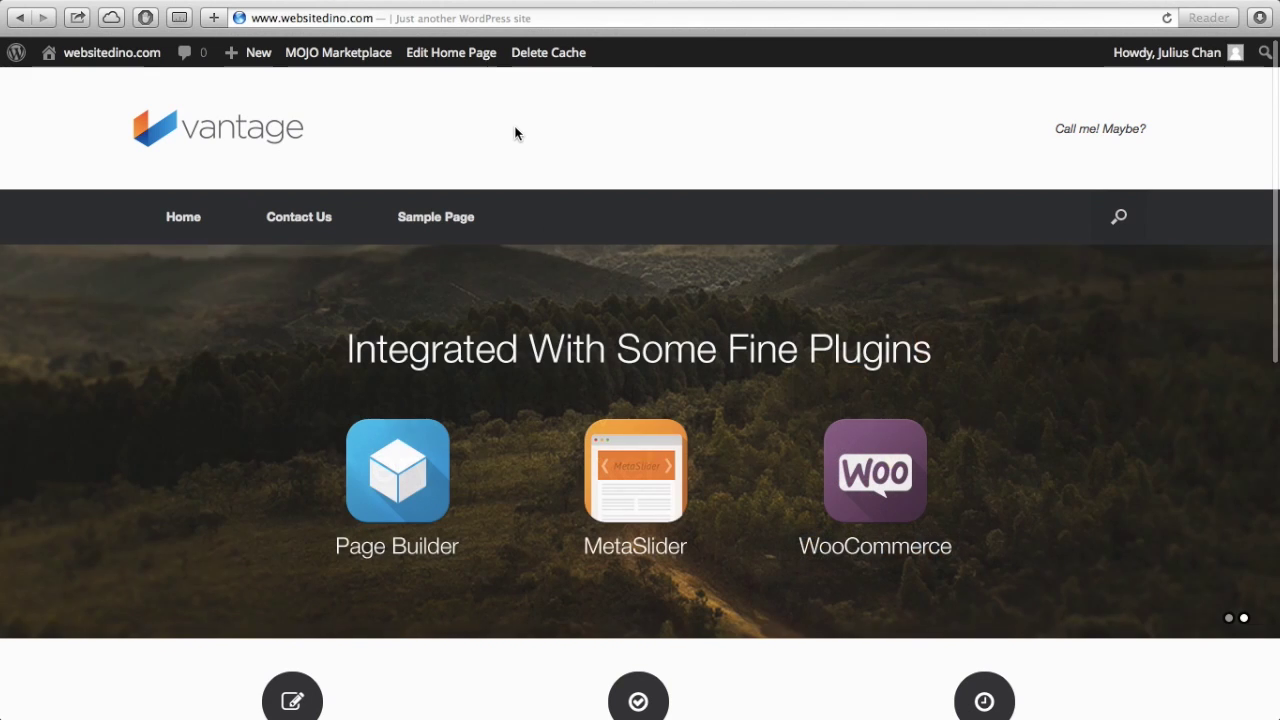
{"action": "scroll", "coordinate": [562, 352], "scroll_direction": "up", "scroll_amount": 1}
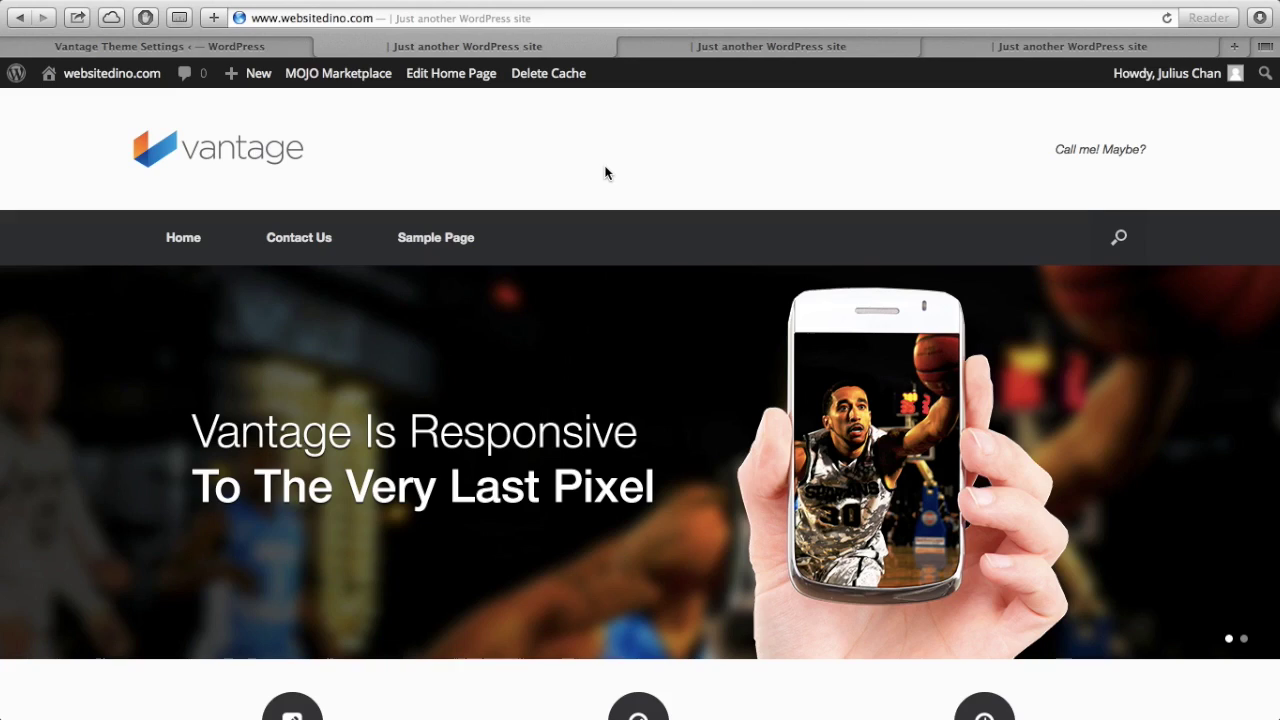
{"action": "mouse_move", "coordinate": [685, 5]}
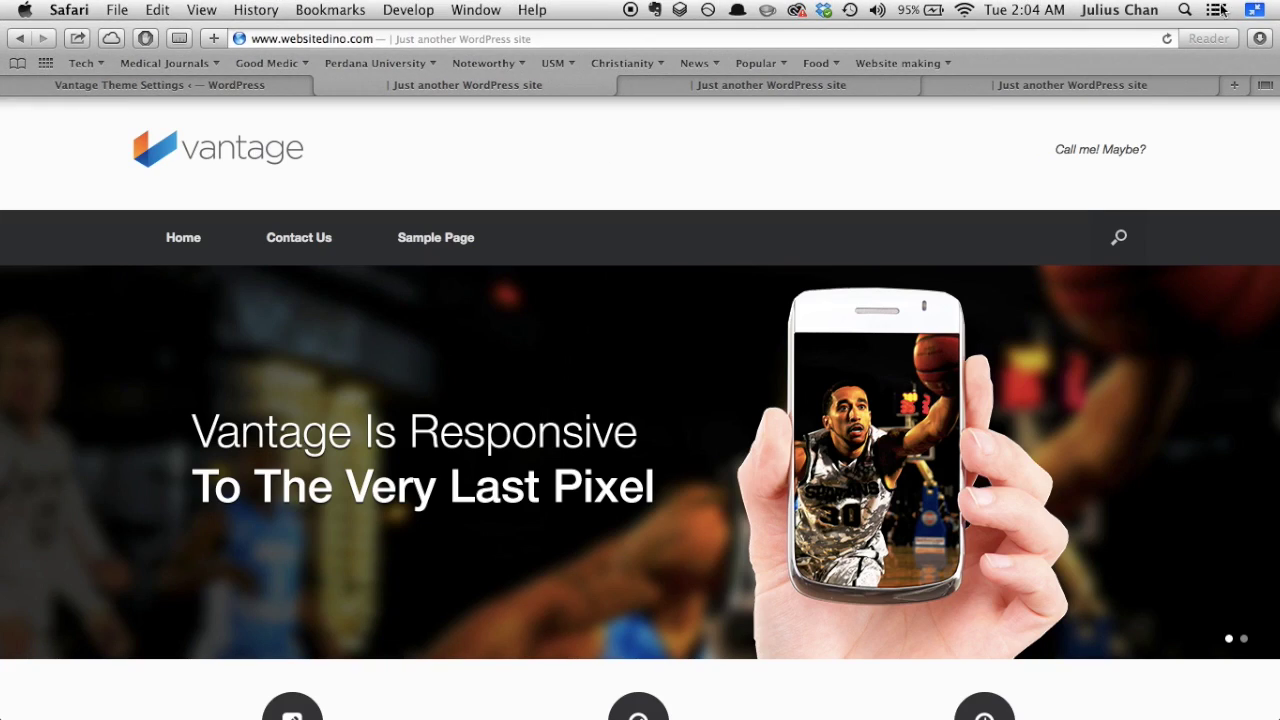
{"action": "left_click", "coordinate": [1255, 12]}
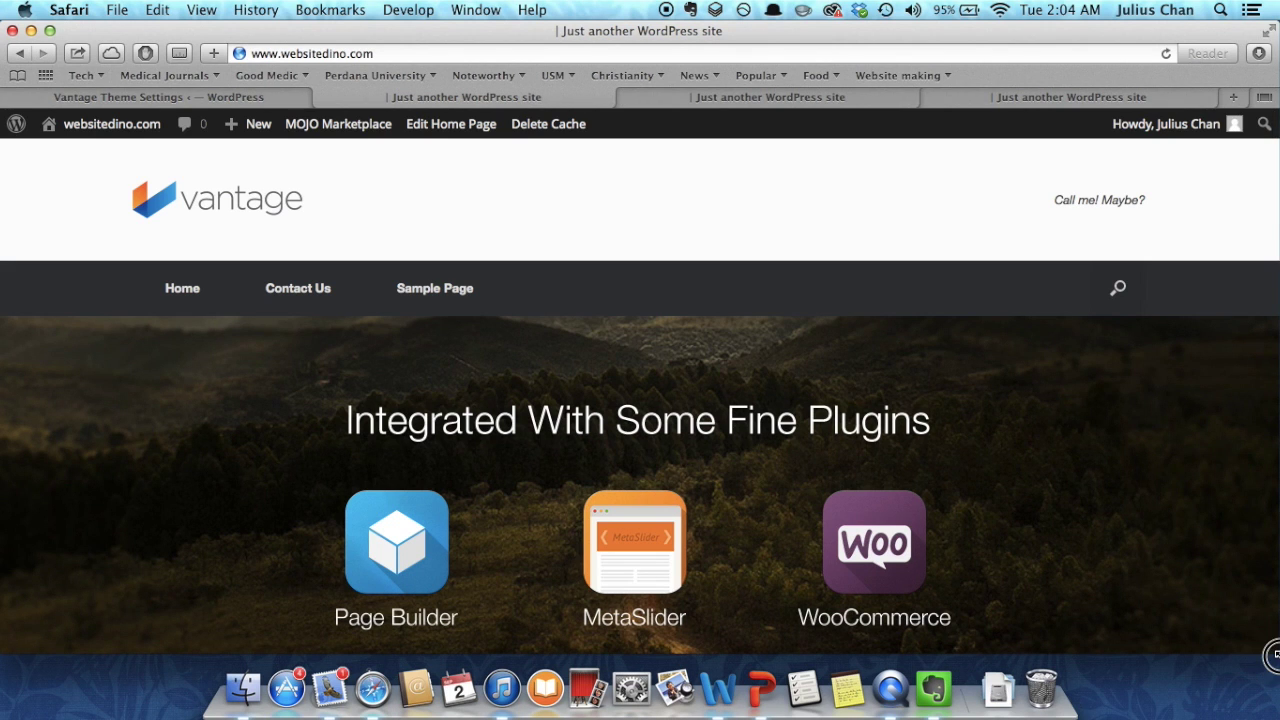
{"action": "left_click_drag", "start_coordinate": [1276, 654], "coordinate": [431, 603]}
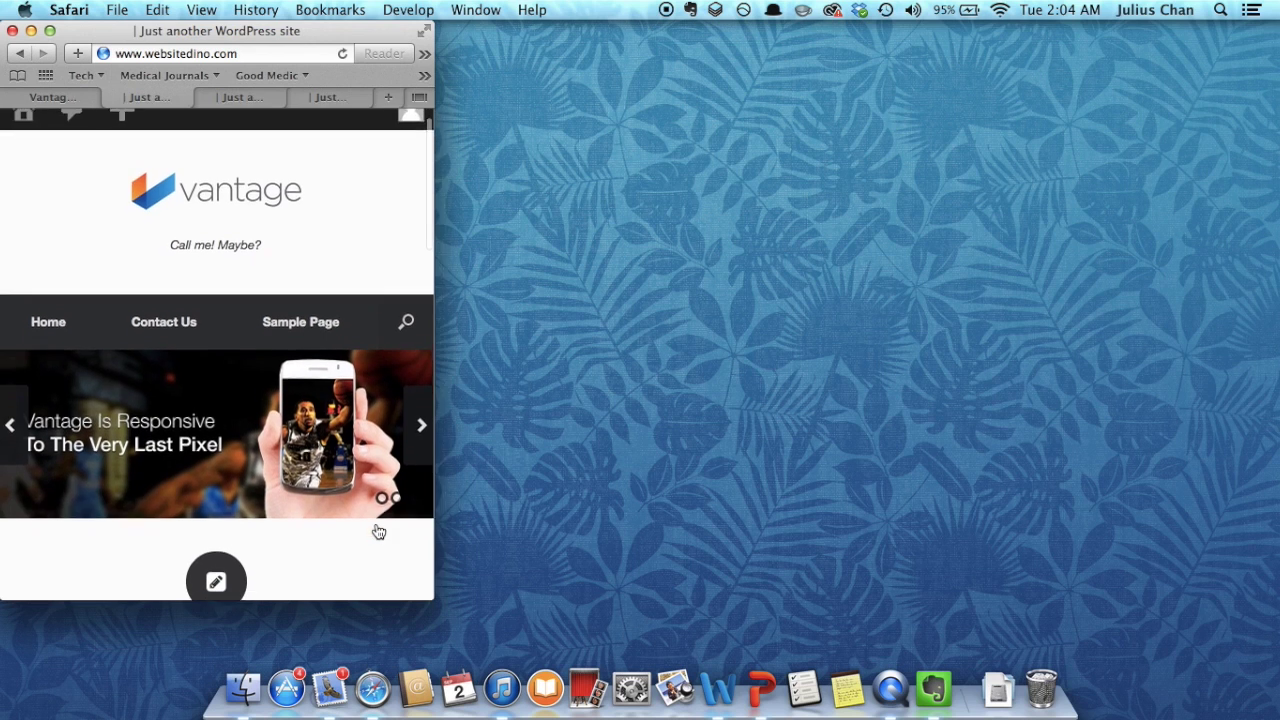
{"action": "scroll", "coordinate": [378, 526], "scroll_direction": "down", "scroll_amount": 1}
{"action": "scroll", "coordinate": [302, 467], "scroll_direction": "down", "scroll_amount": 3}
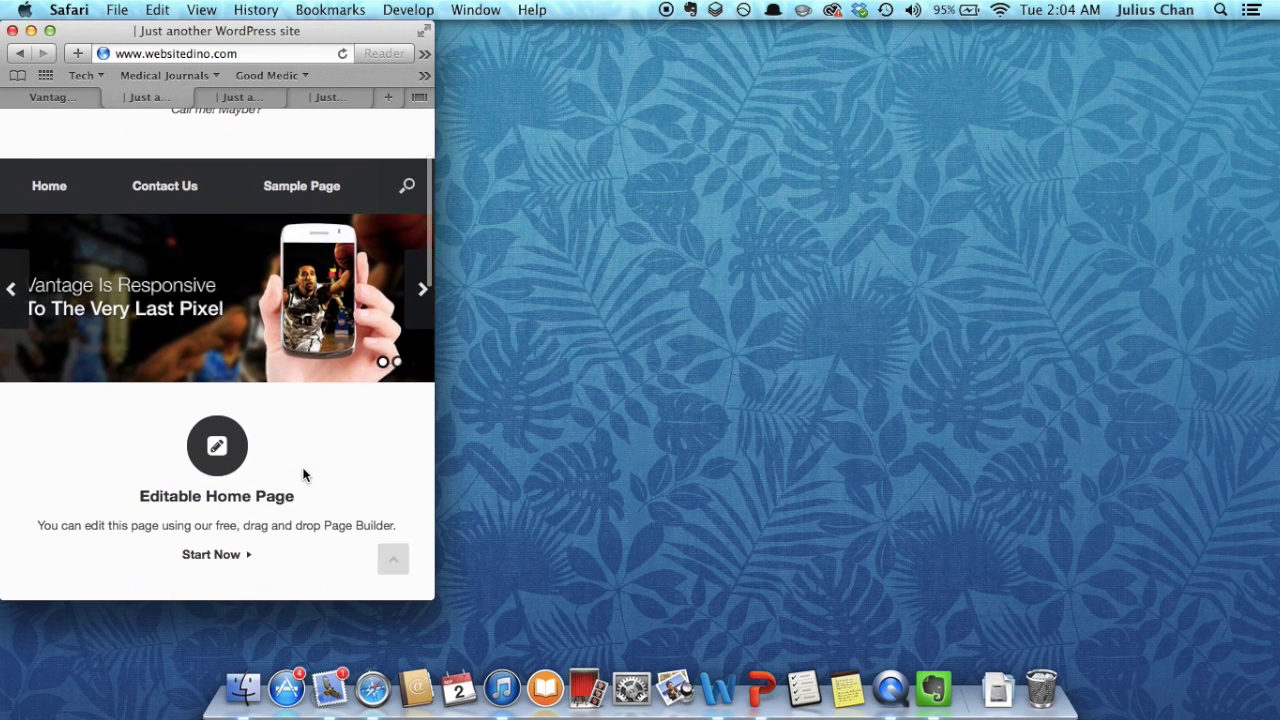
{"action": "scroll", "coordinate": [305, 475], "scroll_direction": "down", "scroll_amount": 1}
{"action": "scroll", "coordinate": [305, 475], "scroll_direction": "down", "scroll_amount": 10}
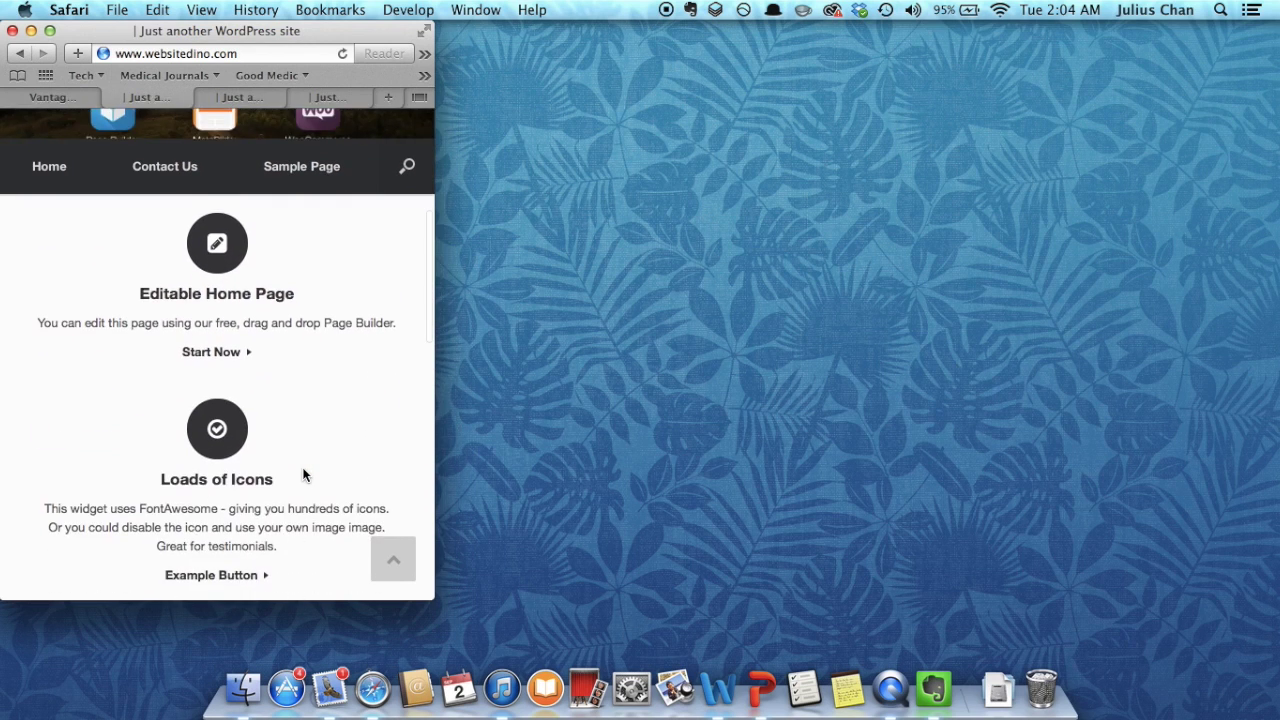
{"action": "scroll", "coordinate": [305, 475], "scroll_direction": "down", "scroll_amount": 2}
{"action": "scroll", "coordinate": [305, 475], "scroll_direction": "up", "scroll_amount": 10}
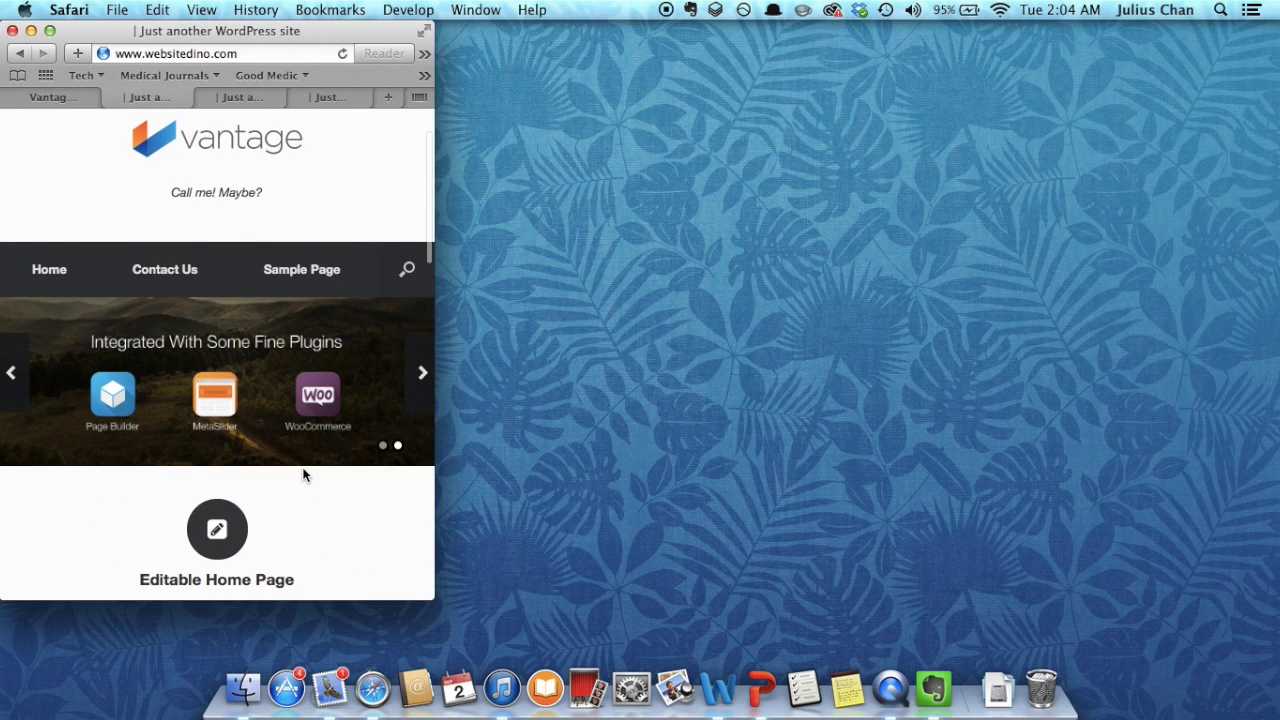
{"action": "scroll", "coordinate": [305, 475], "scroll_direction": "up", "scroll_amount": 2}
{"action": "scroll", "coordinate": [305, 475], "scroll_direction": "up", "scroll_amount": 1}
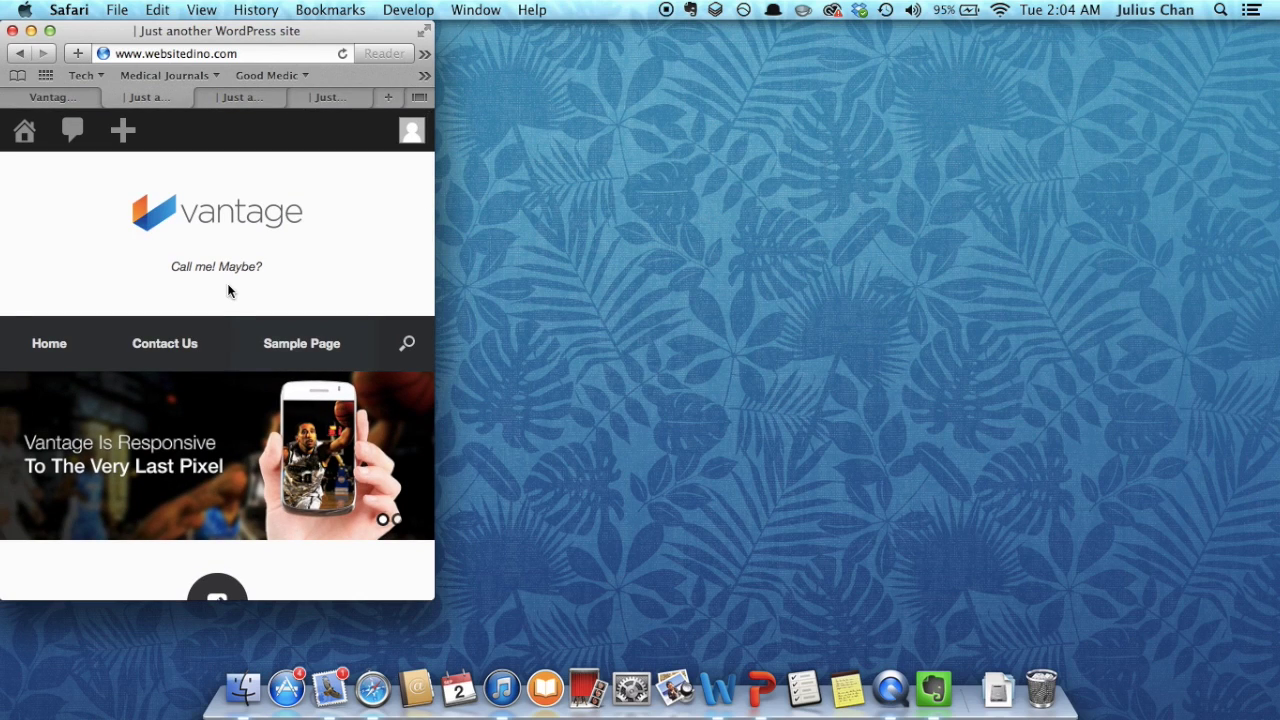
{"action": "left_click", "coordinate": [427, 31]}
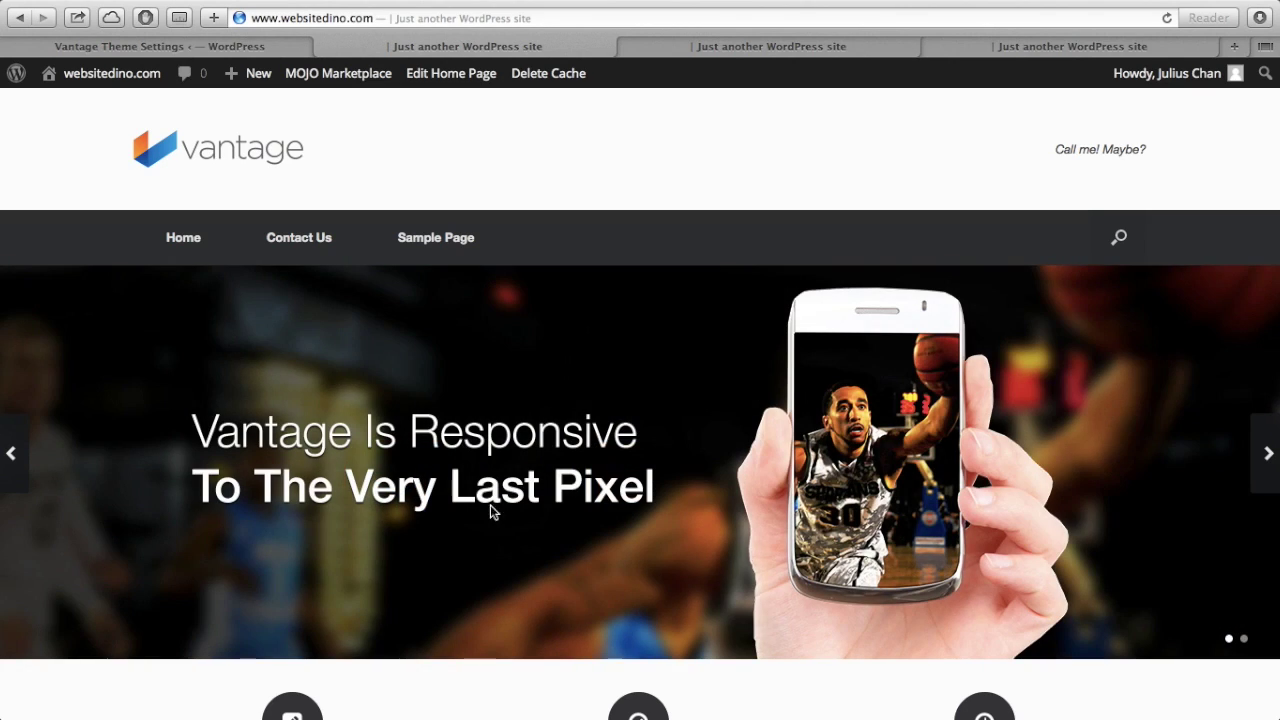
{"action": "left_click", "coordinate": [1268, 453]}
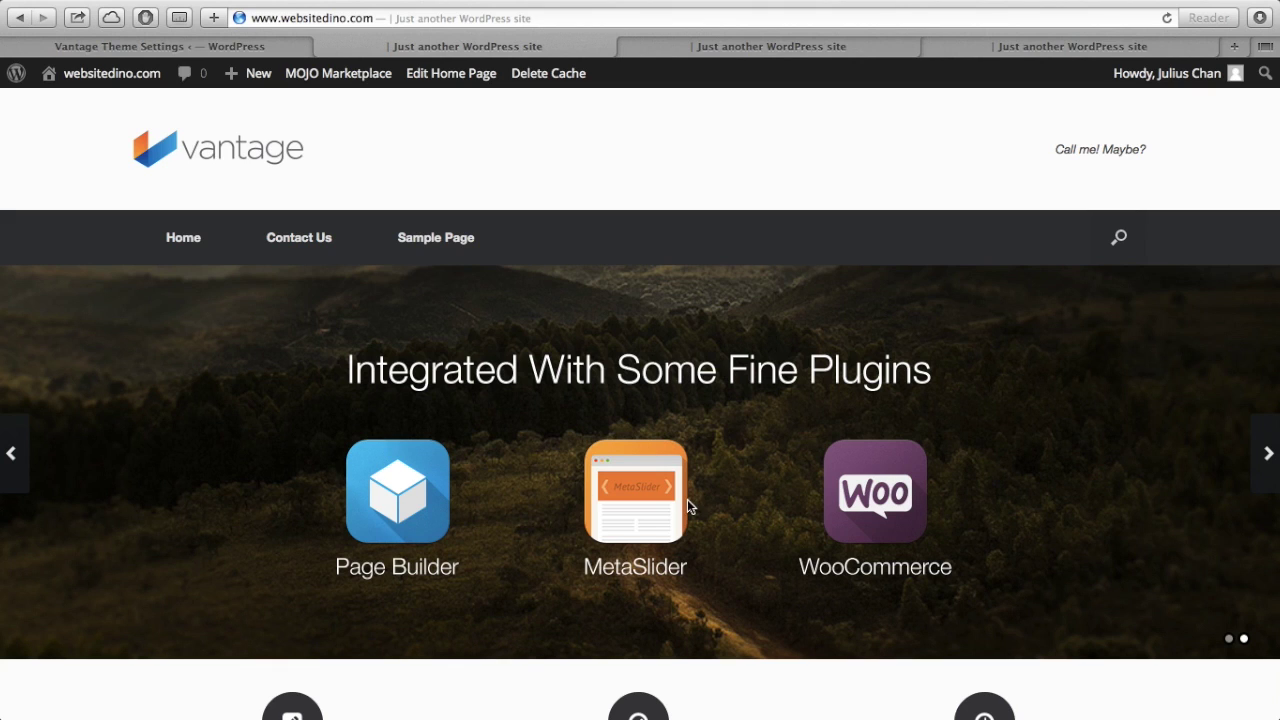
{"action": "left_click", "coordinate": [1262, 455]}
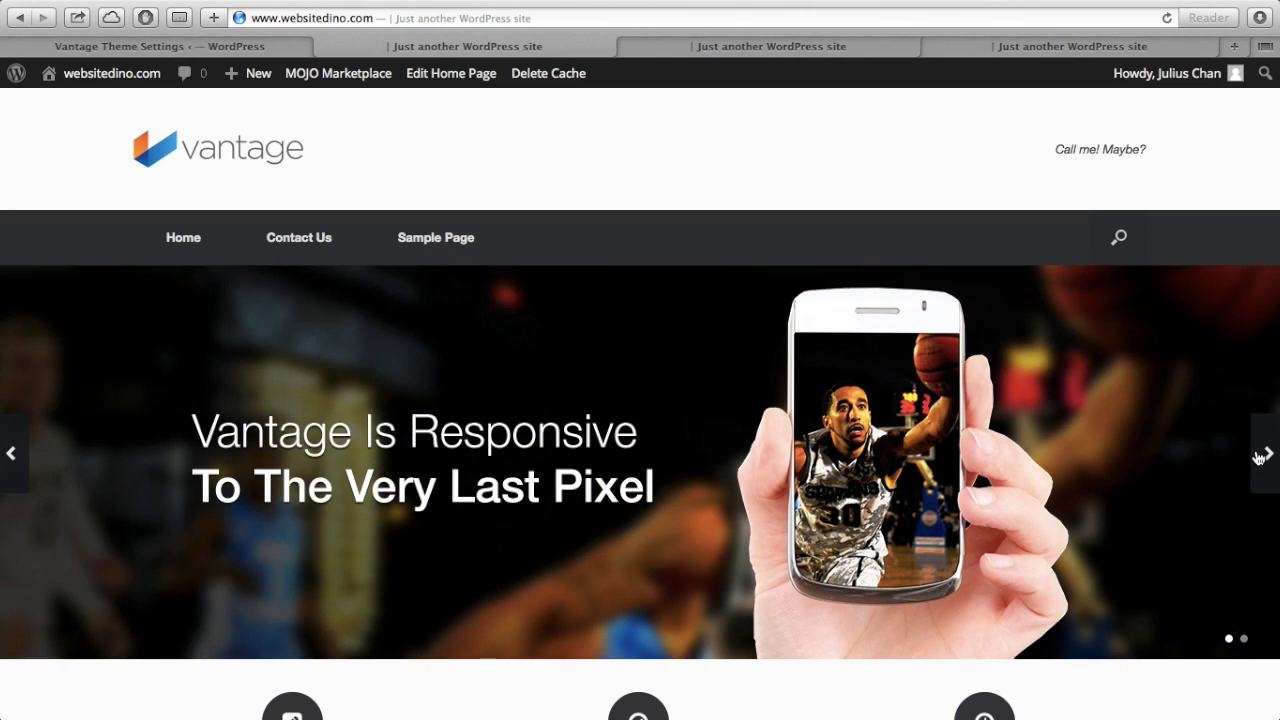
{"action": "left_click", "coordinate": [1260, 457]}
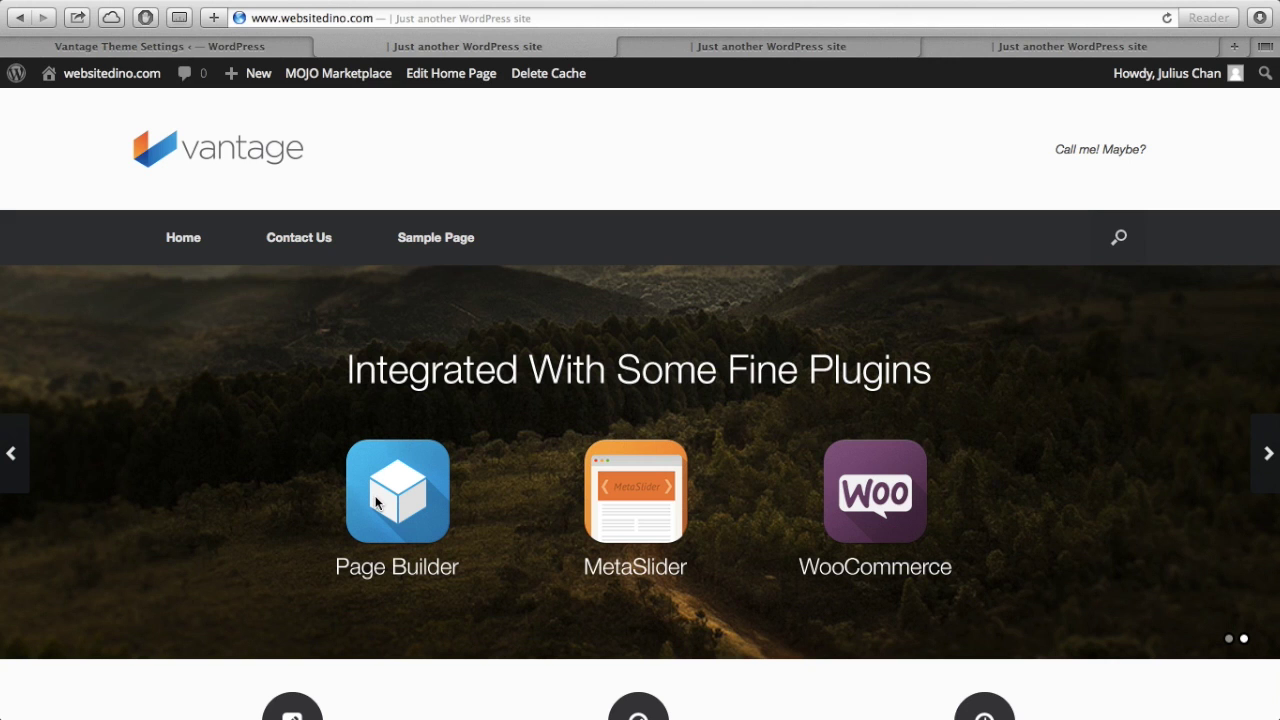
{"action": "scroll", "coordinate": [377, 503], "scroll_direction": "down", "scroll_amount": 1}
{"action": "scroll", "coordinate": [377, 503], "scroll_direction": "up", "scroll_amount": 1}
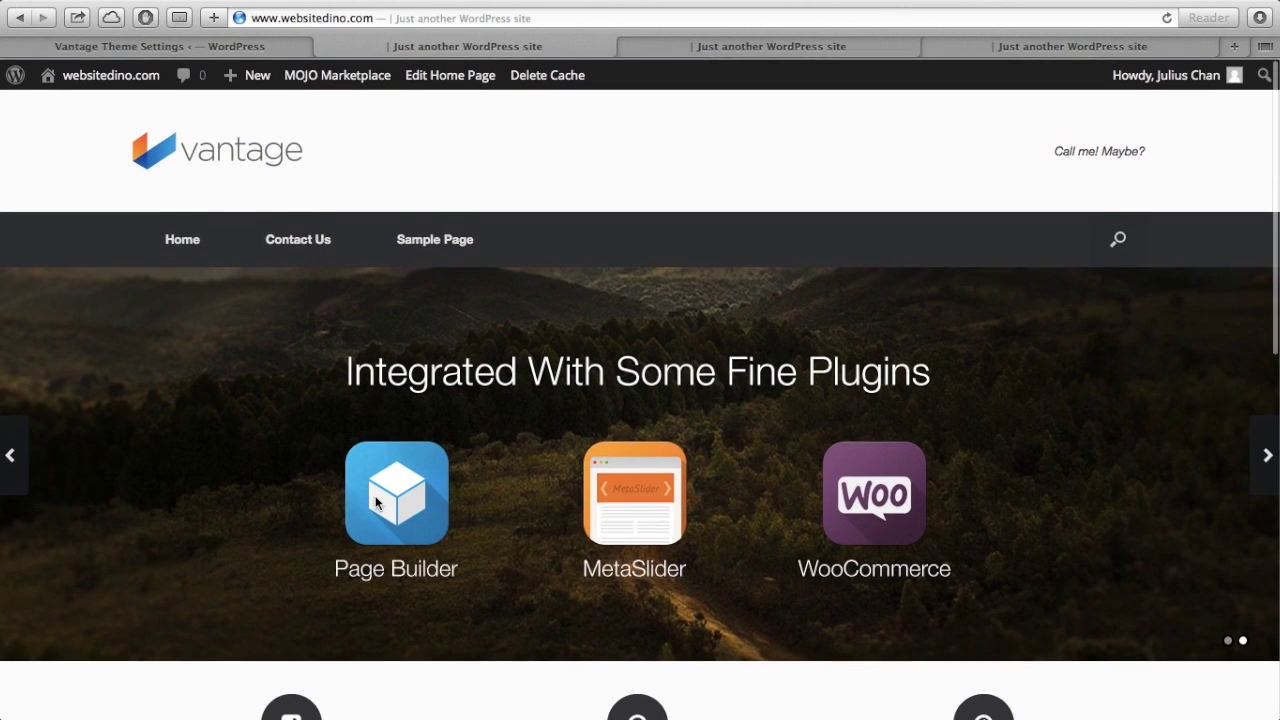
{"action": "scroll", "coordinate": [377, 503], "scroll_direction": "down", "scroll_amount": 10}
{"action": "scroll", "coordinate": [374, 503], "scroll_direction": "up", "scroll_amount": 10}
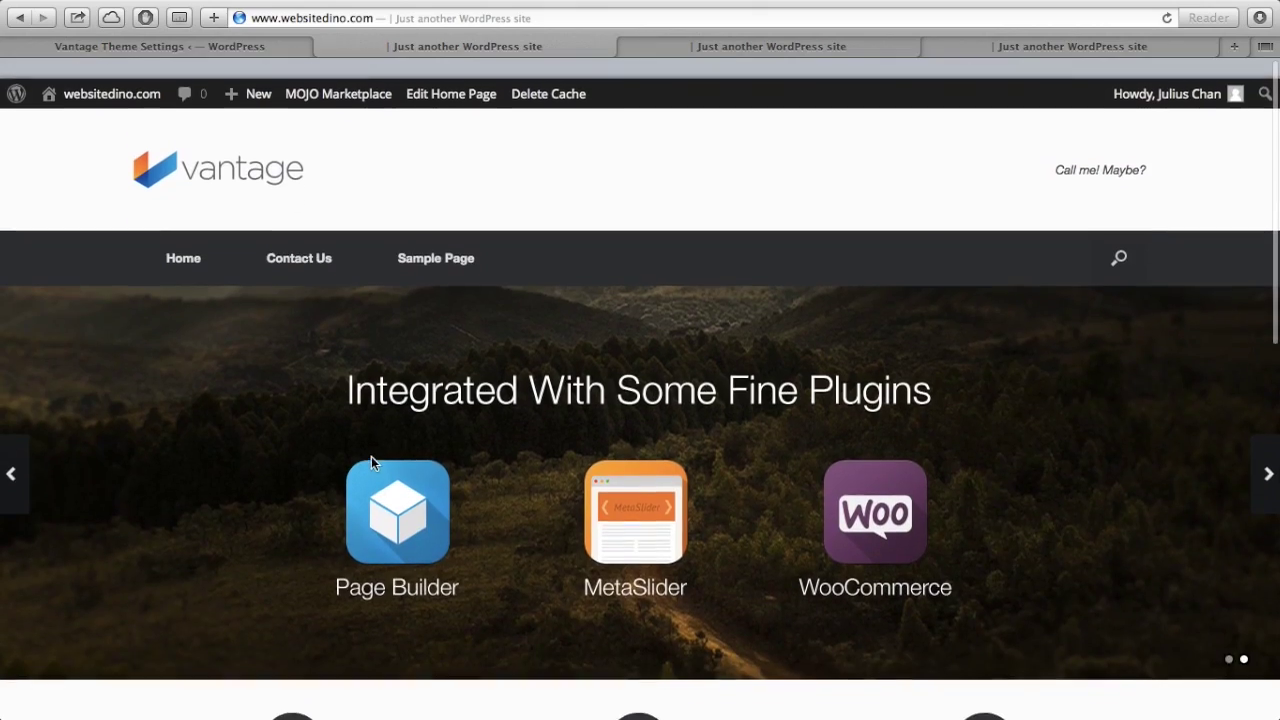
{"action": "left_click", "coordinate": [222, 46]}
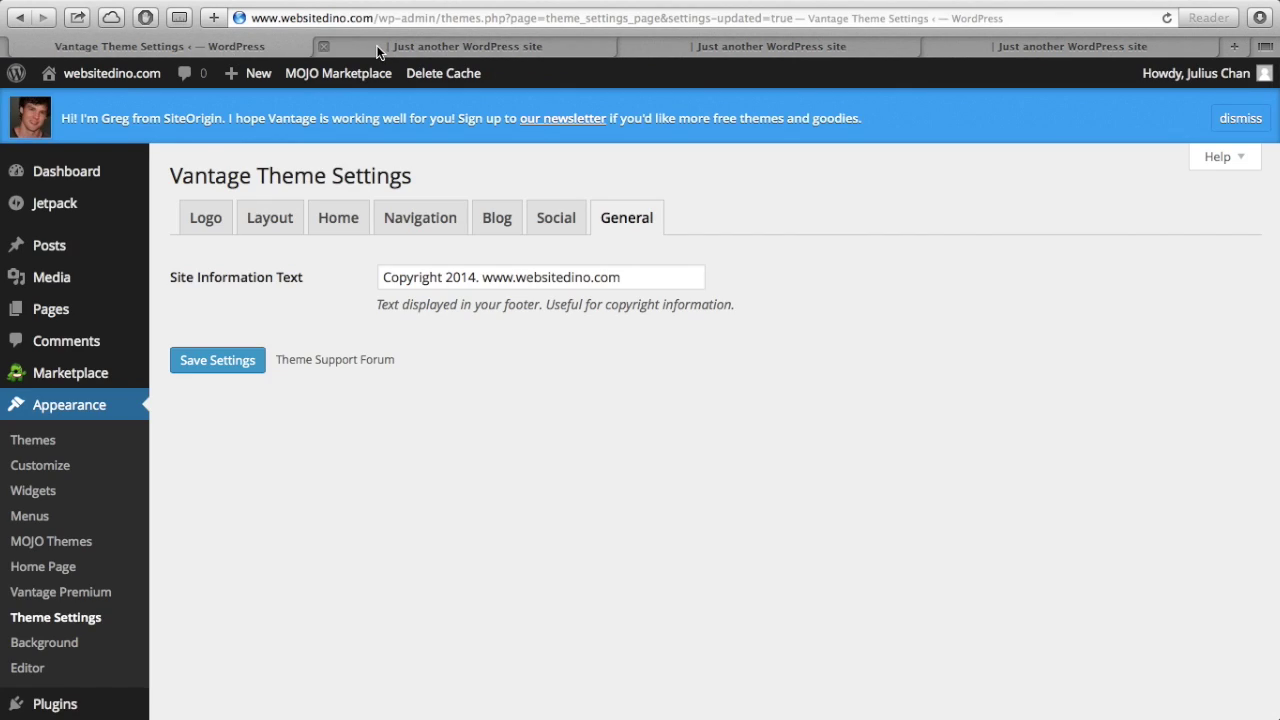
{"action": "left_click", "coordinate": [373, 45]}
{"action": "mouse_move", "coordinate": [135, 80]}
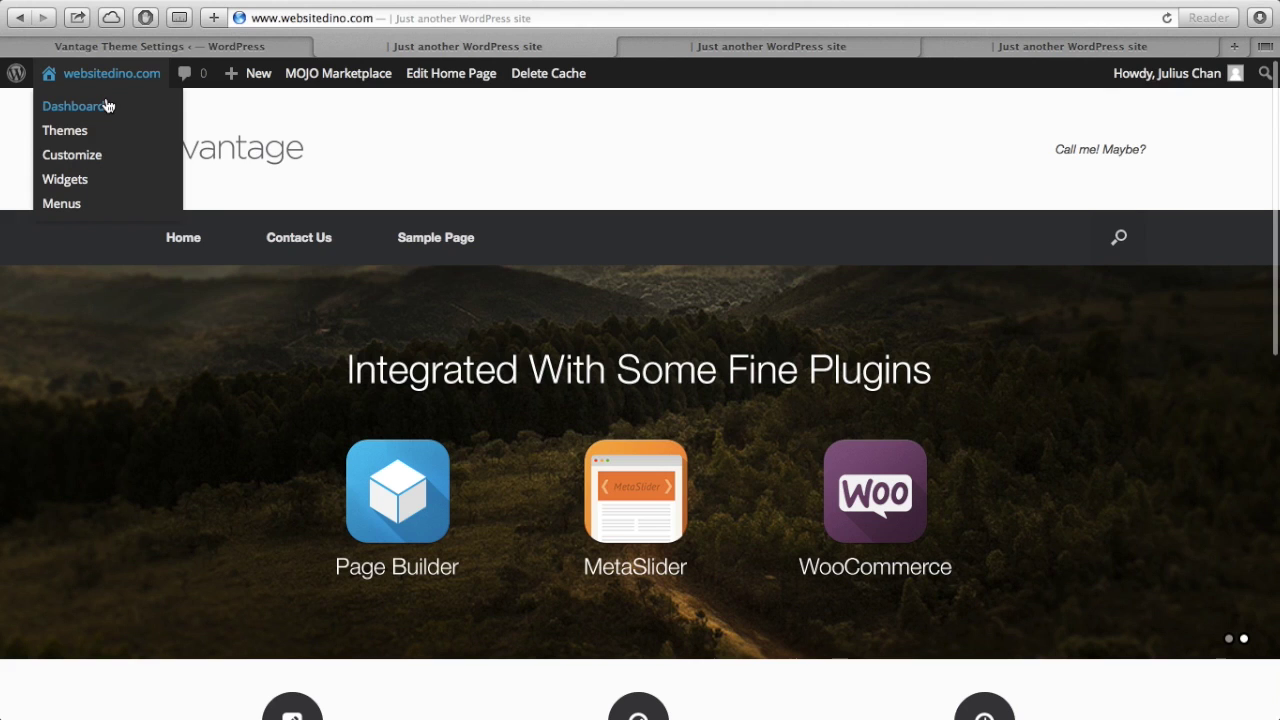
{"action": "left_click", "coordinate": [158, 44]}
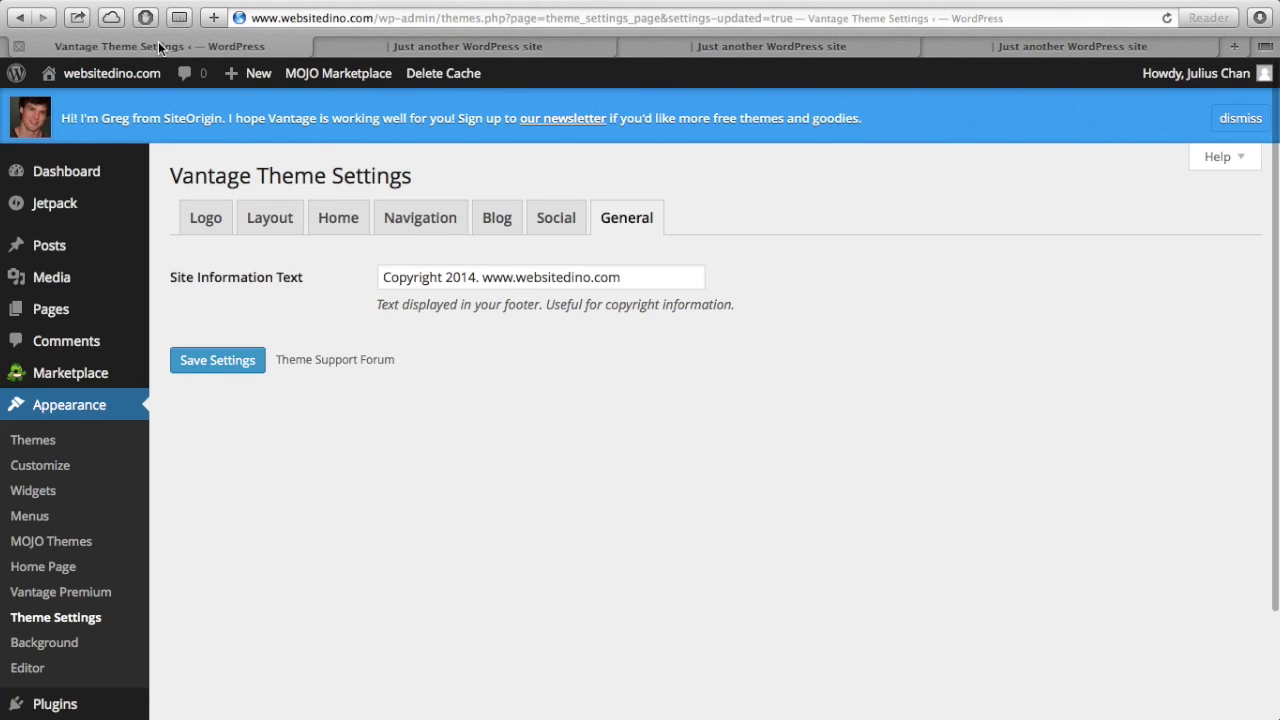
{"action": "left_click", "coordinate": [93, 182]}
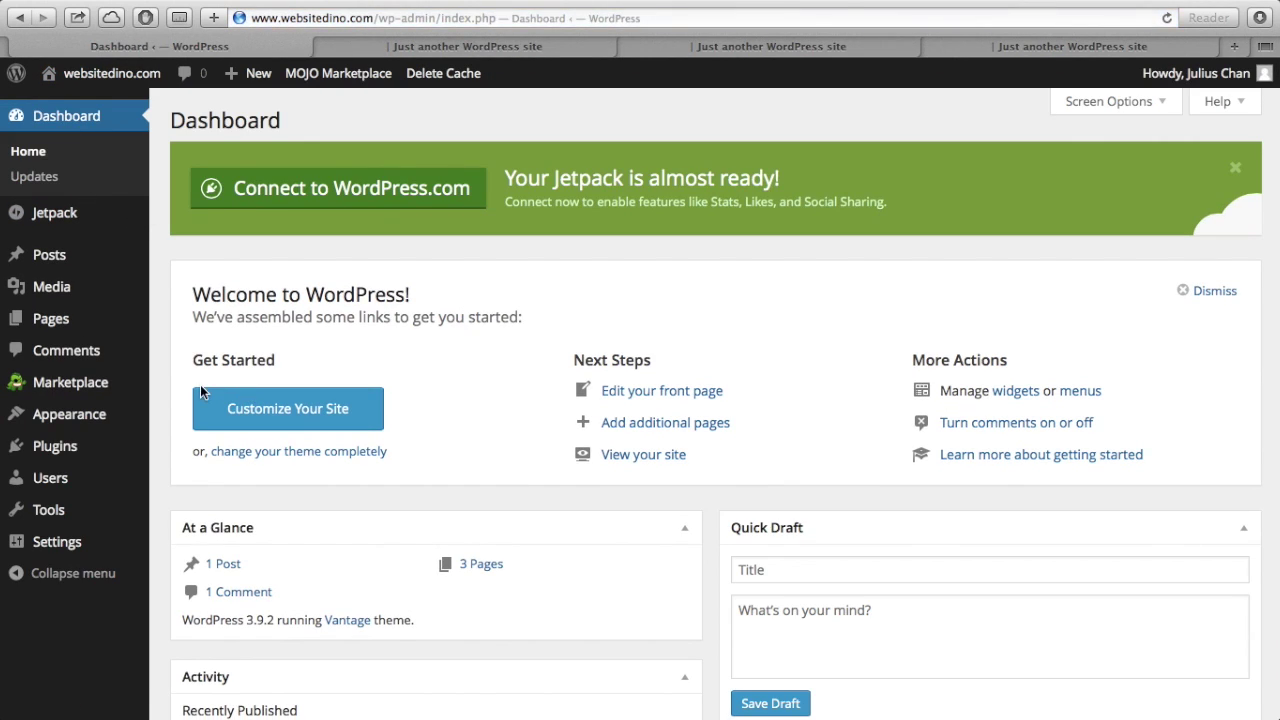
{"action": "mouse_move", "coordinate": [111, 418]}
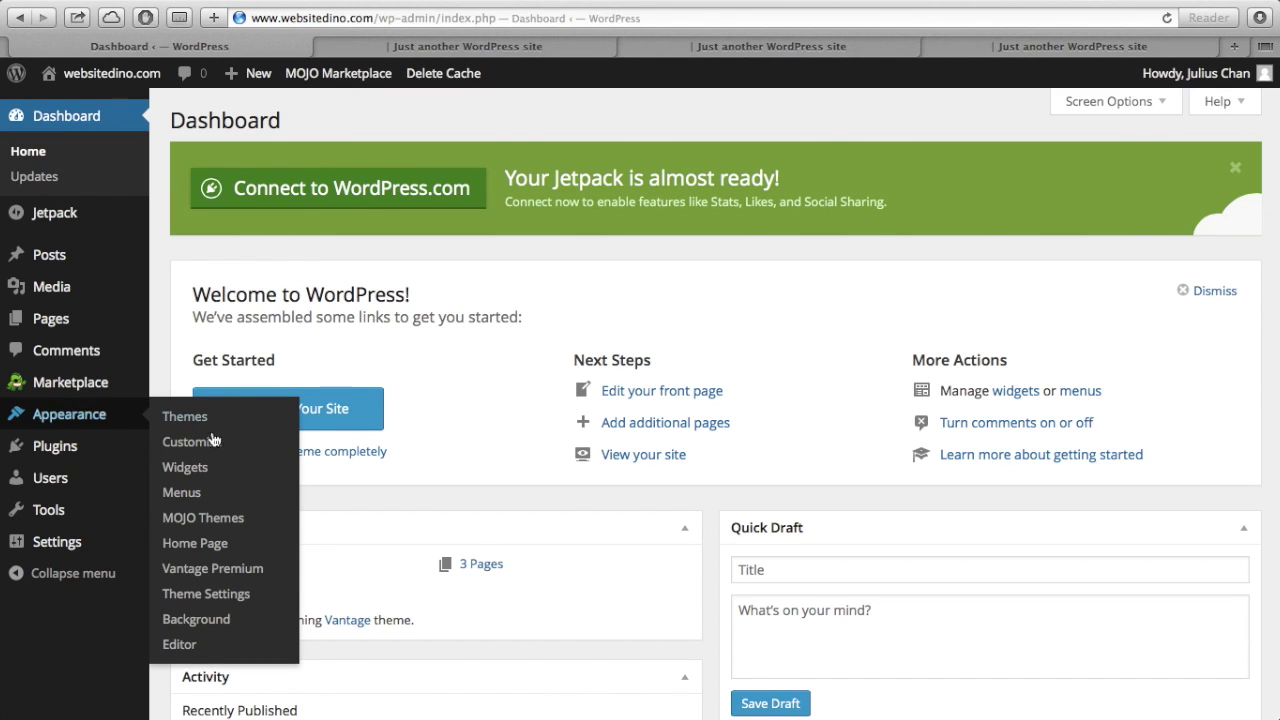
{"action": "left_click", "coordinate": [215, 600]}
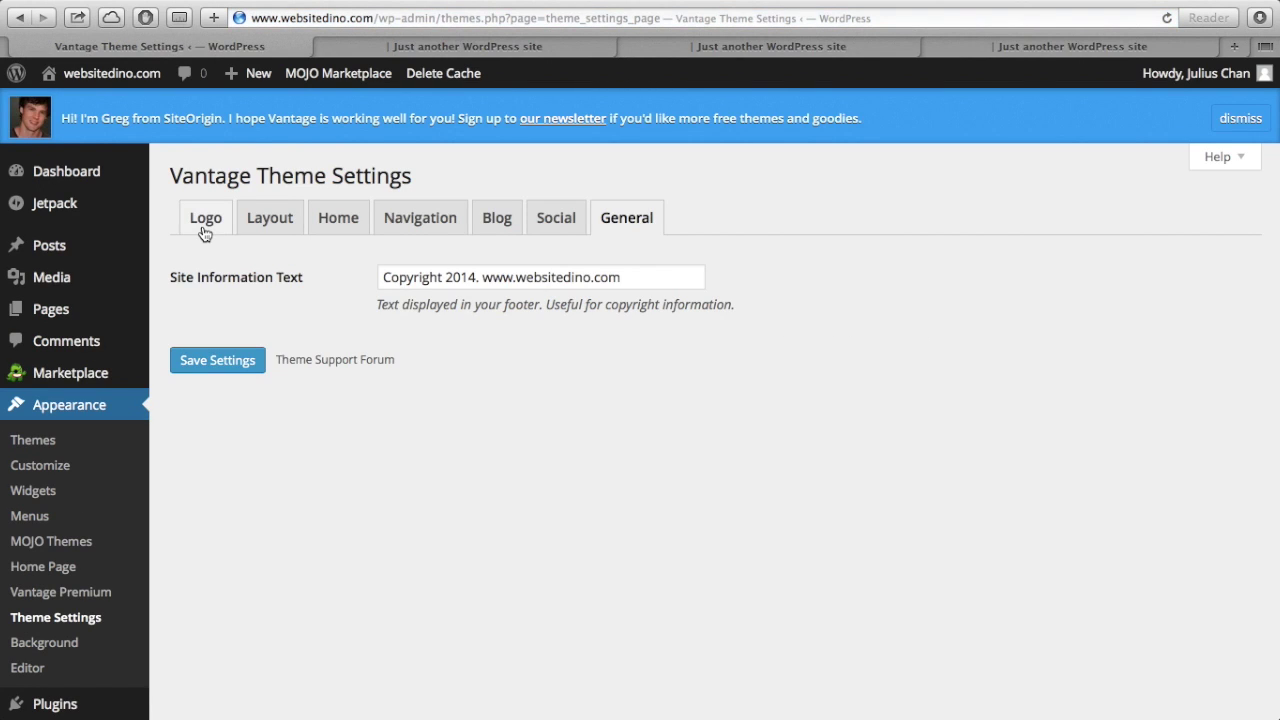
- Compare the Logo tab's header text options with the live site, then view the Layout options
{"action": "left_click", "coordinate": [204, 229]}
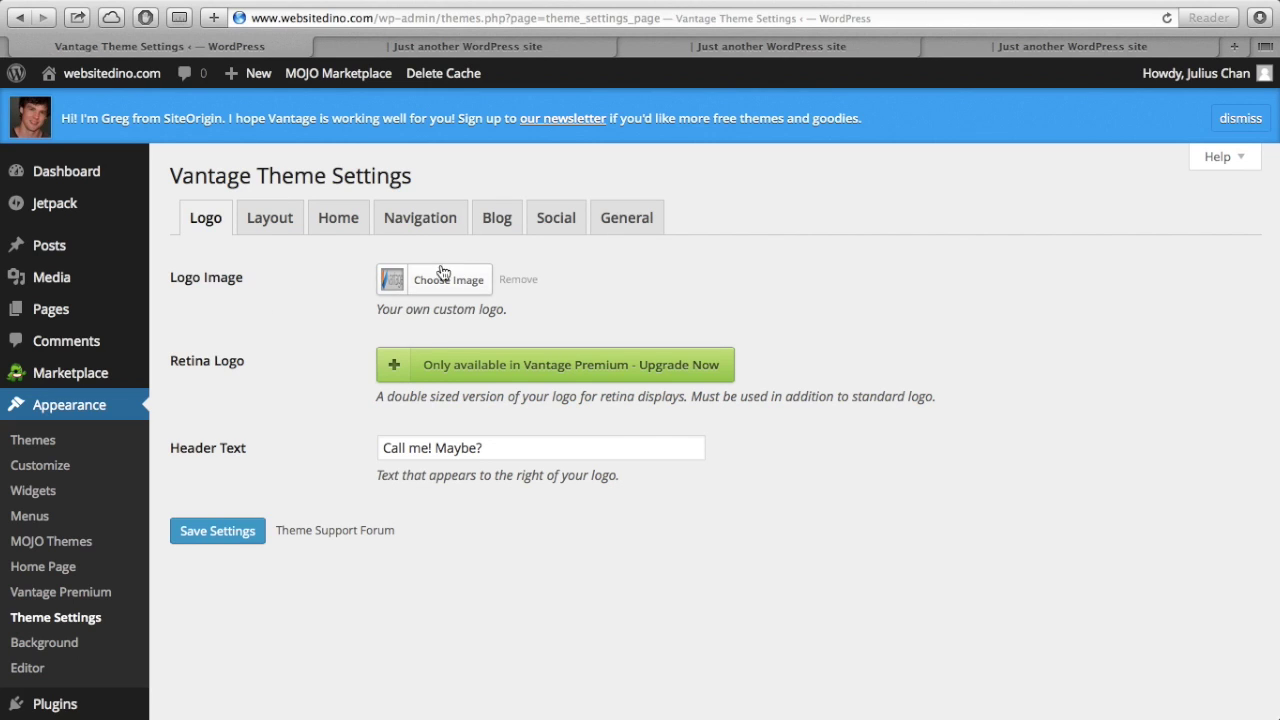
{"action": "left_click", "coordinate": [446, 48]}
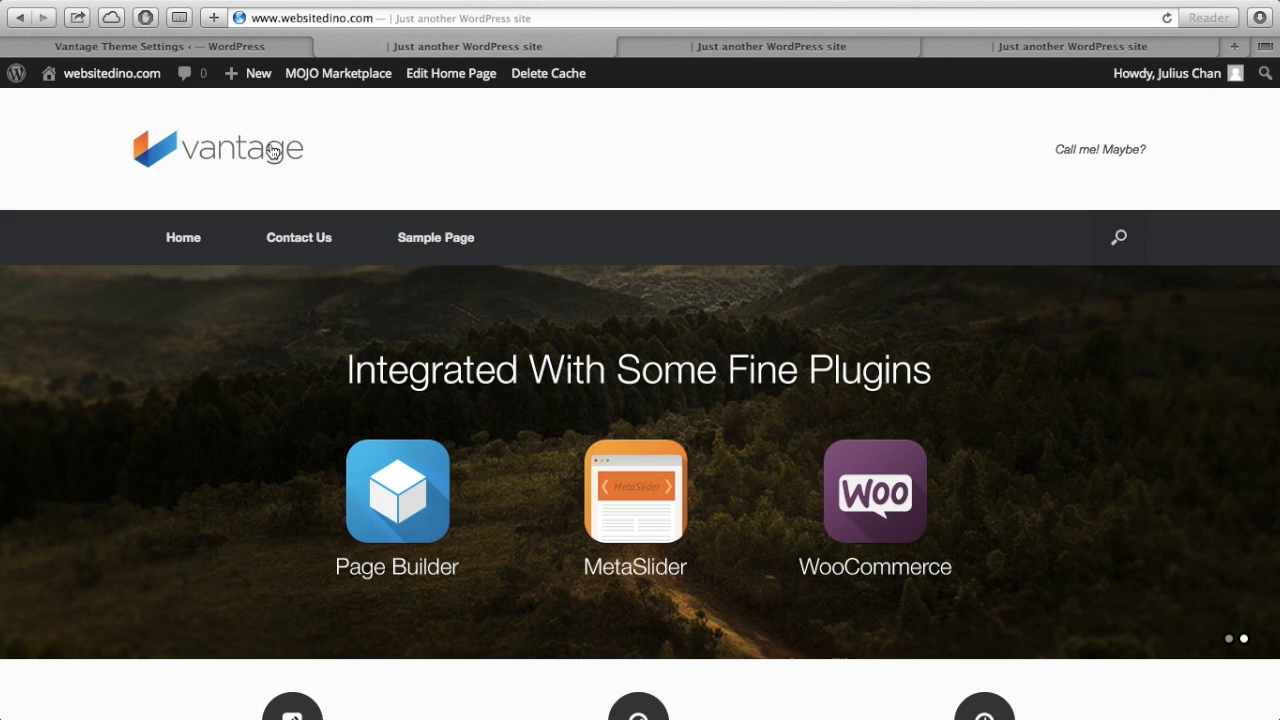
{"action": "left_click", "coordinate": [274, 48]}
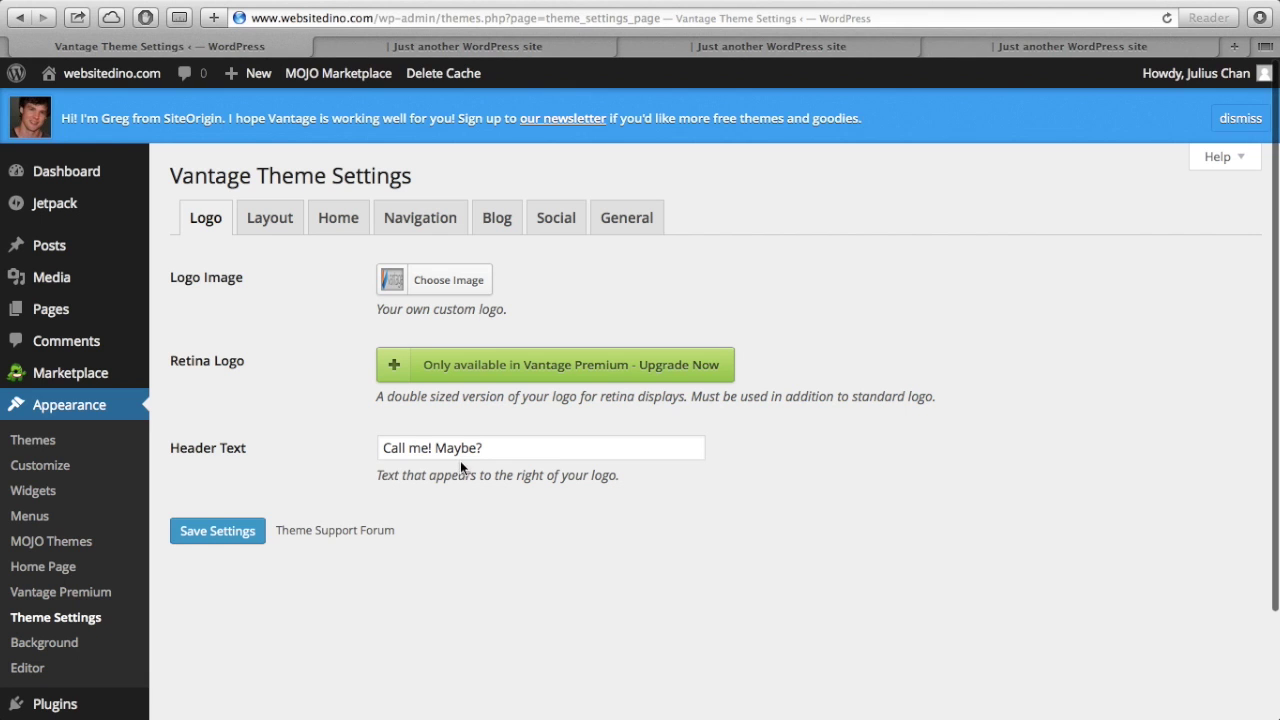
{"action": "left_click", "coordinate": [453, 47]}
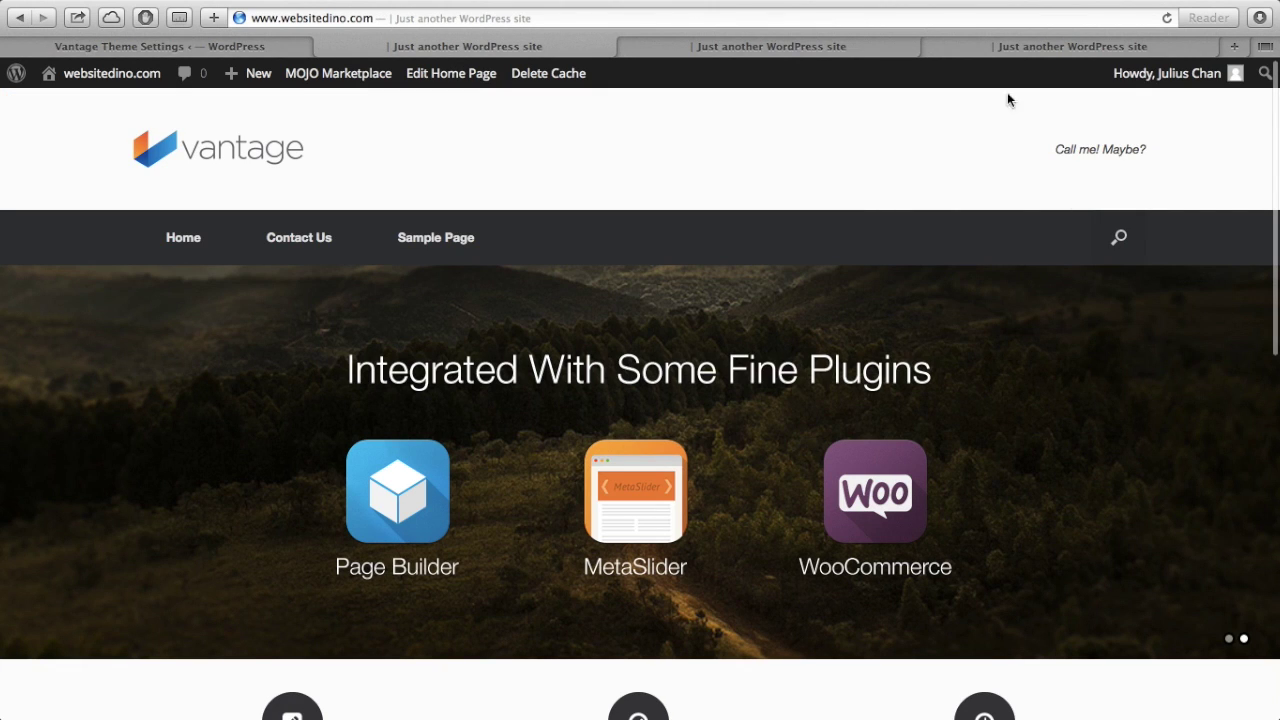
{"action": "left_click", "coordinate": [303, 50]}
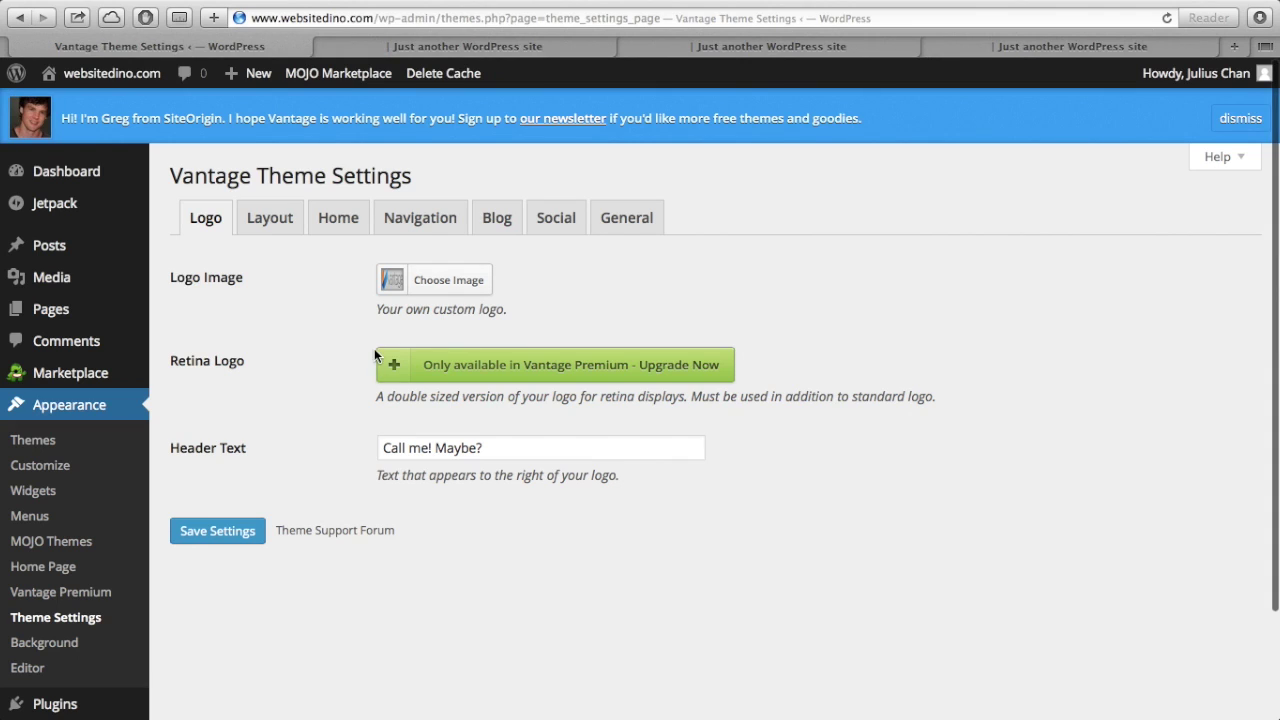
{"action": "left_click", "coordinate": [282, 235]}
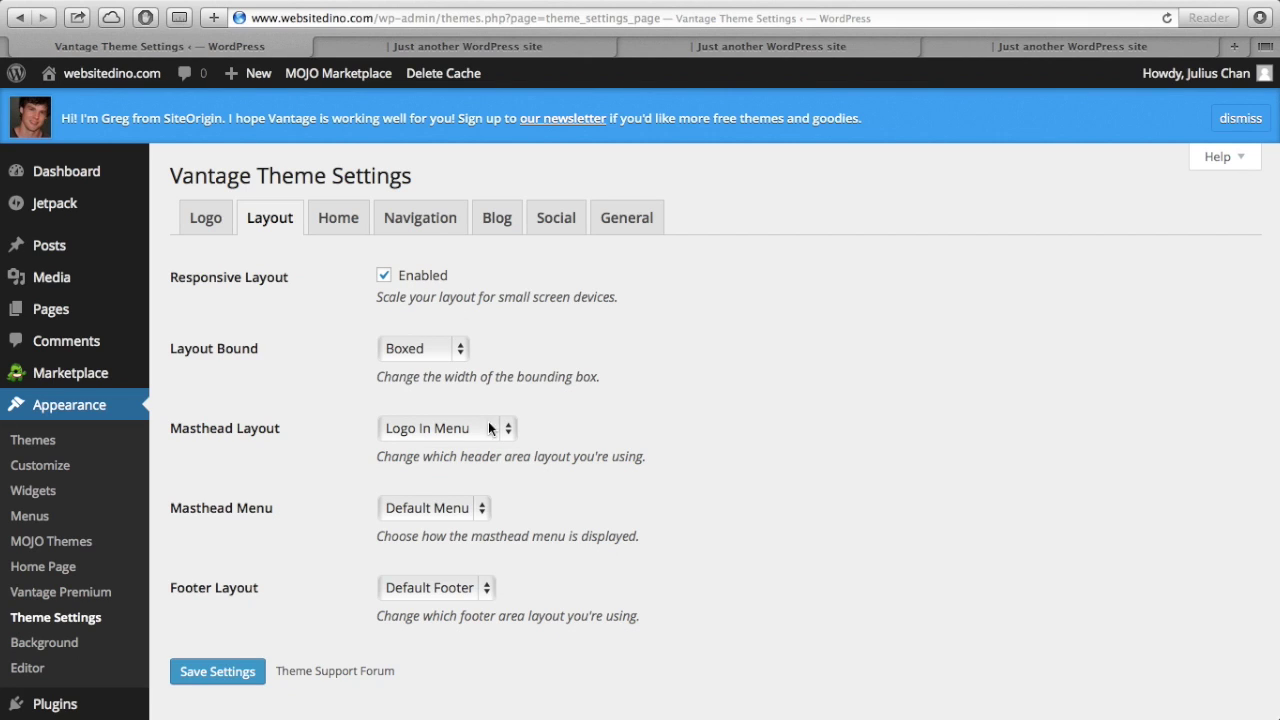
{"action": "left_click", "coordinate": [457, 358]}
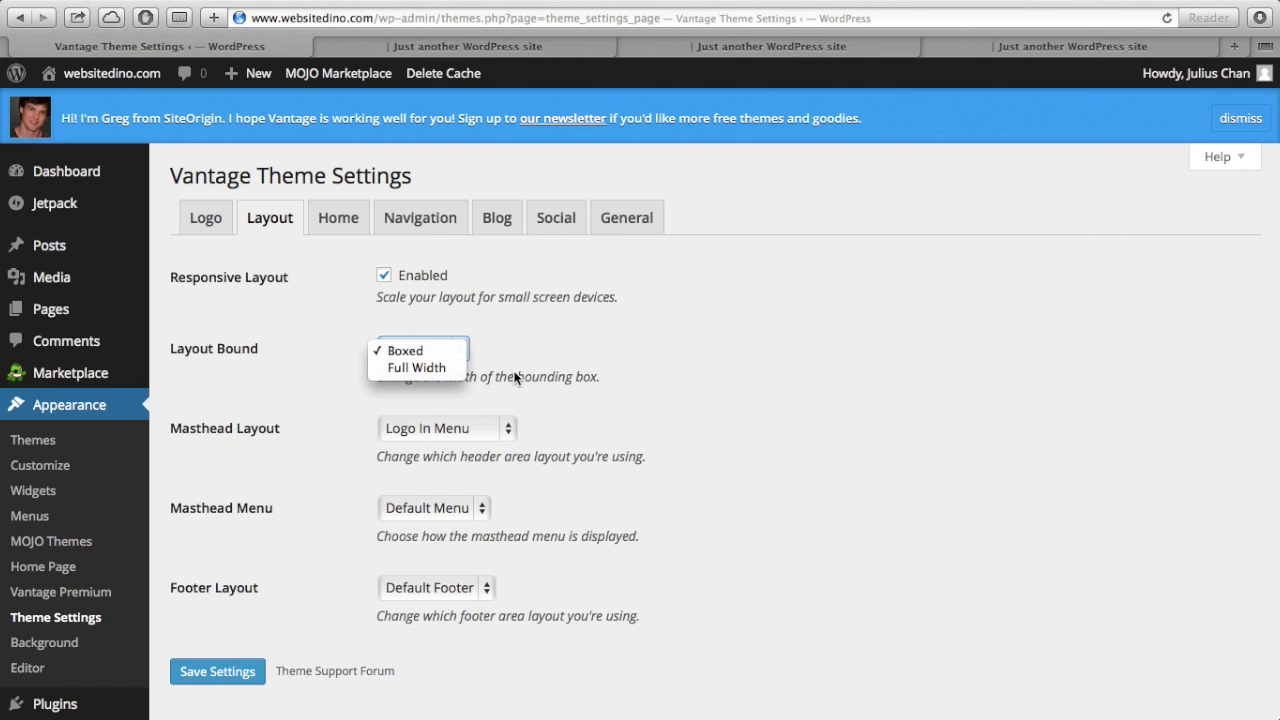
{"action": "left_click", "coordinate": [515, 377]}
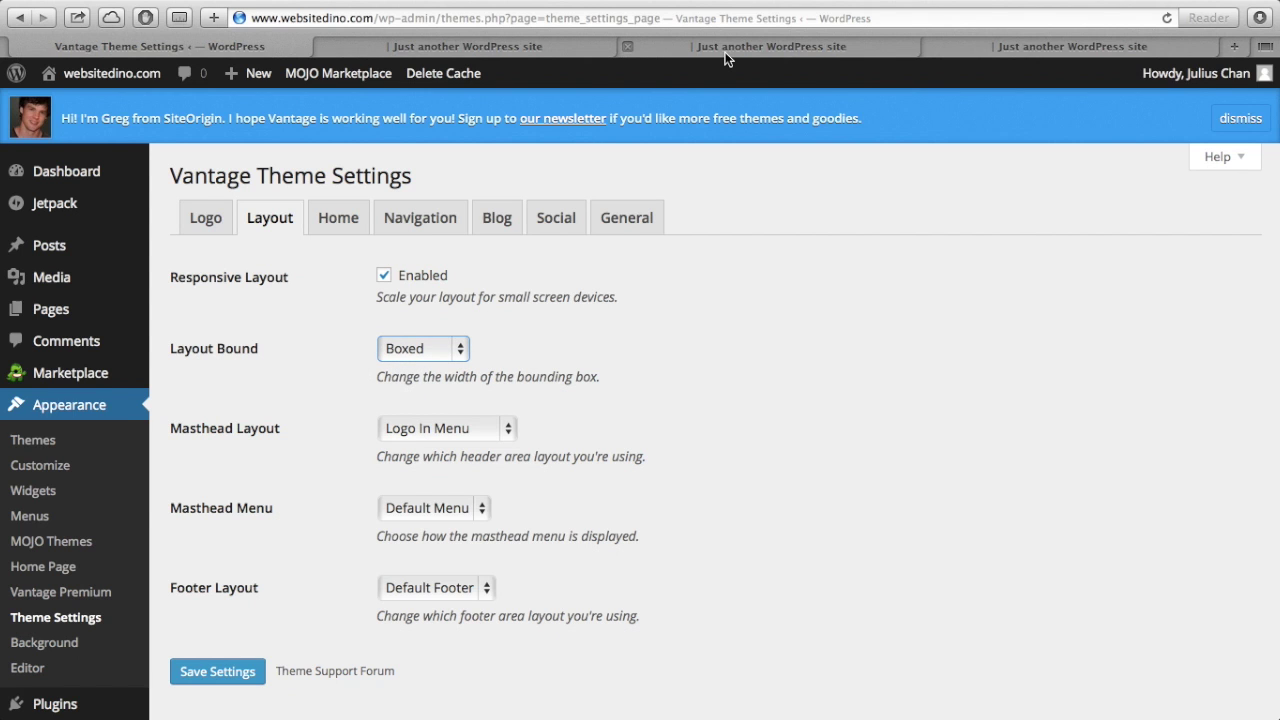
{"action": "left_click", "coordinate": [727, 59]}
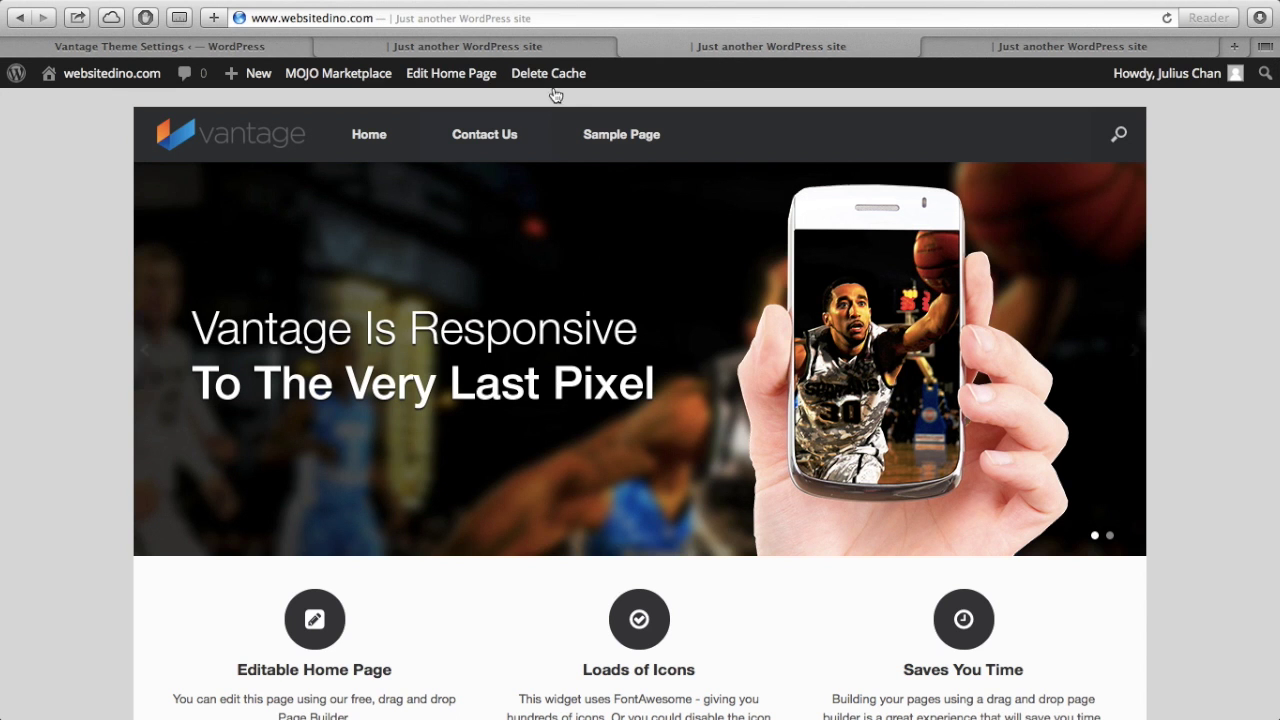
{"action": "left_click", "coordinate": [590, 50]}
{"action": "scroll", "coordinate": [571, 271], "scroll_direction": "down", "scroll_amount": 3}
{"action": "scroll", "coordinate": [571, 271], "scroll_direction": "up", "scroll_amount": 3}
{"action": "left_click", "coordinate": [758, 48]}
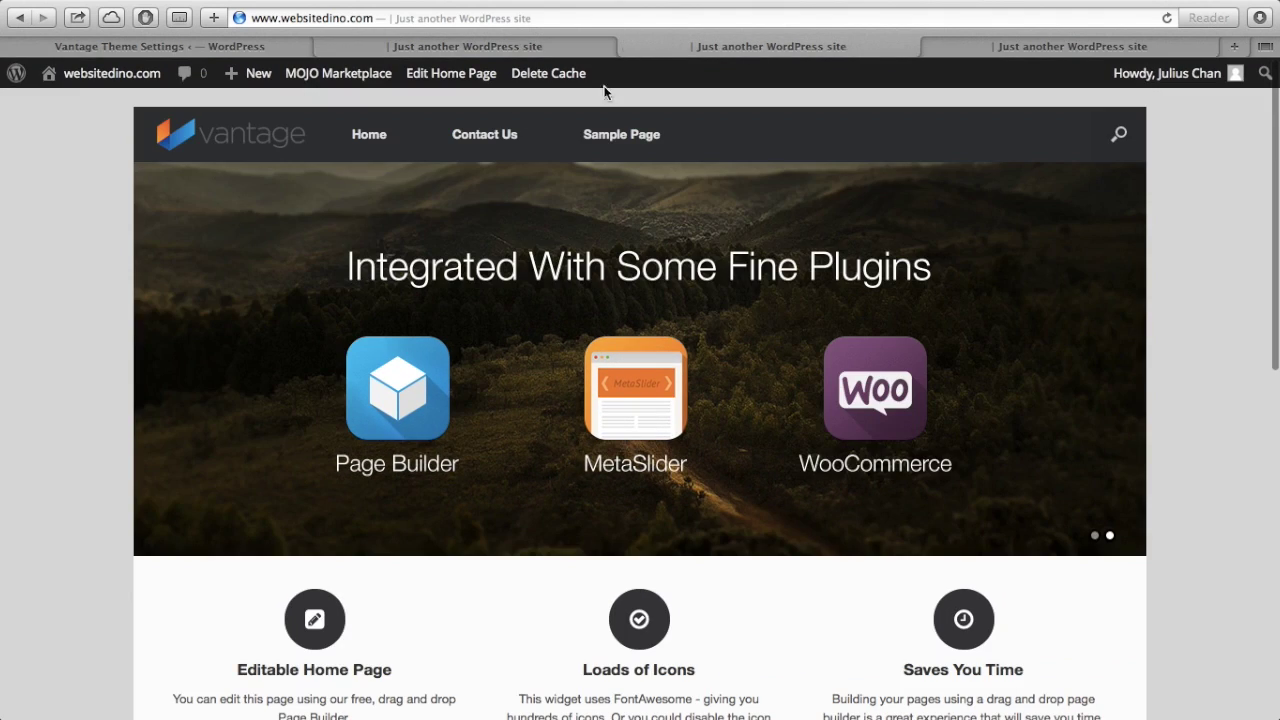
{"action": "scroll", "coordinate": [60, 260], "scroll_direction": "down", "scroll_amount": 1}
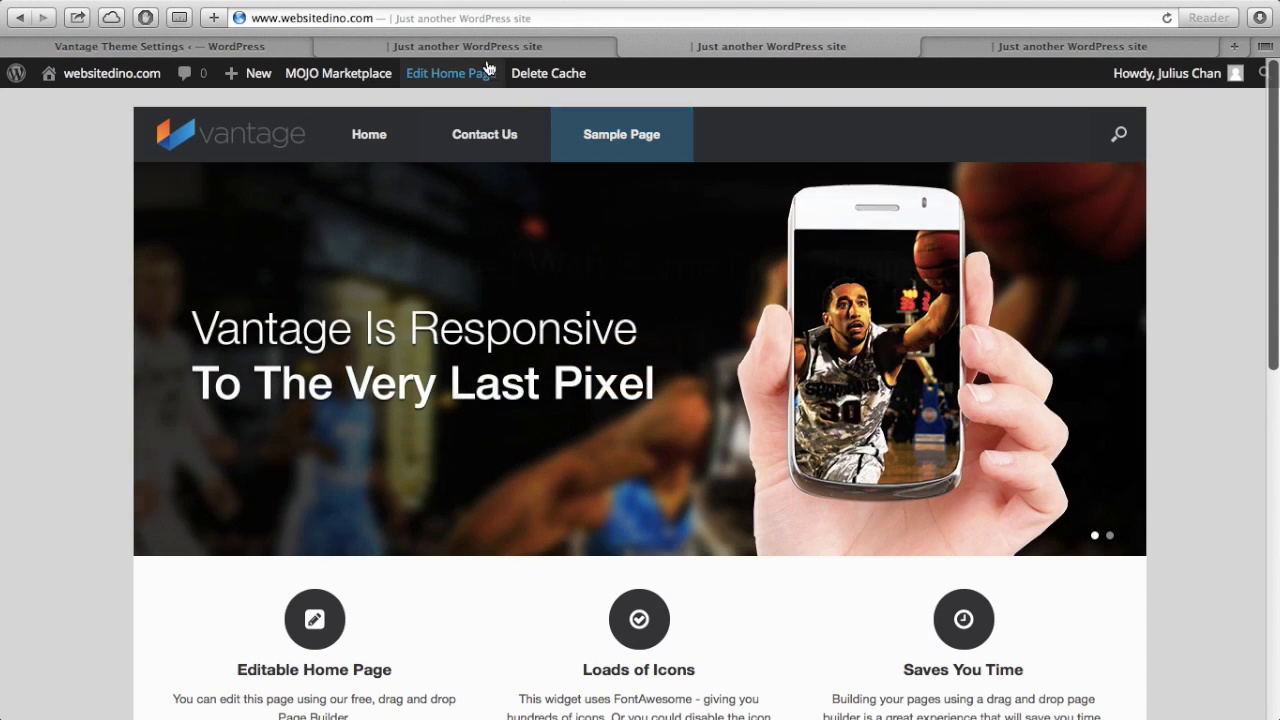
{"action": "left_click", "coordinate": [272, 43]}
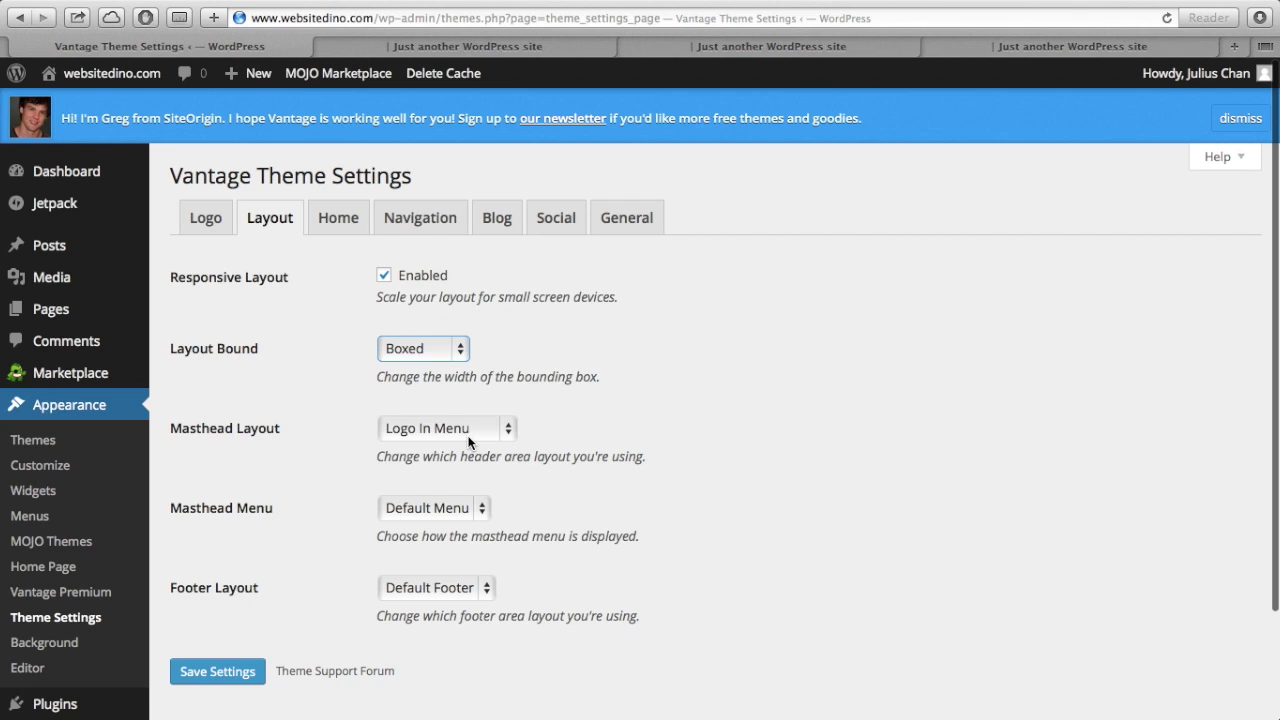
- Keep the masthead layout as Logo In Menu after comparing the example sites
{"action": "left_click", "coordinate": [469, 438]}
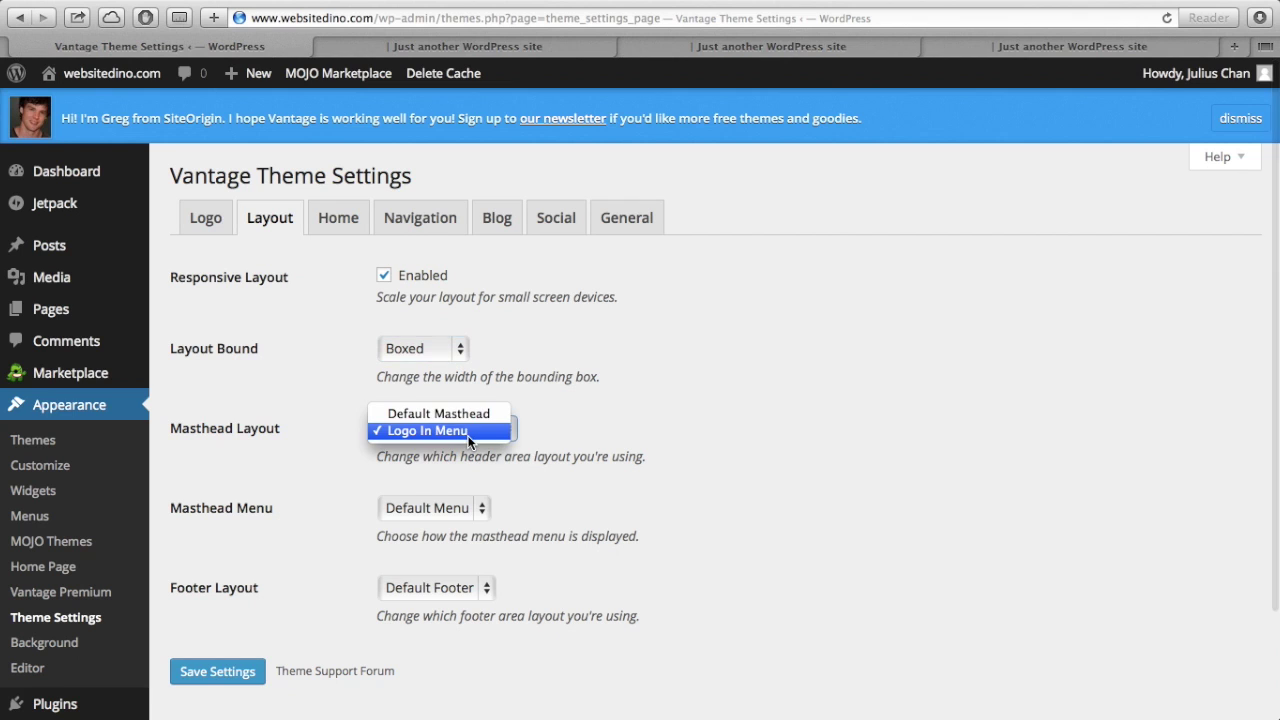
{"action": "left_click", "coordinate": [580, 442]}
{"action": "left_click", "coordinate": [574, 50]}
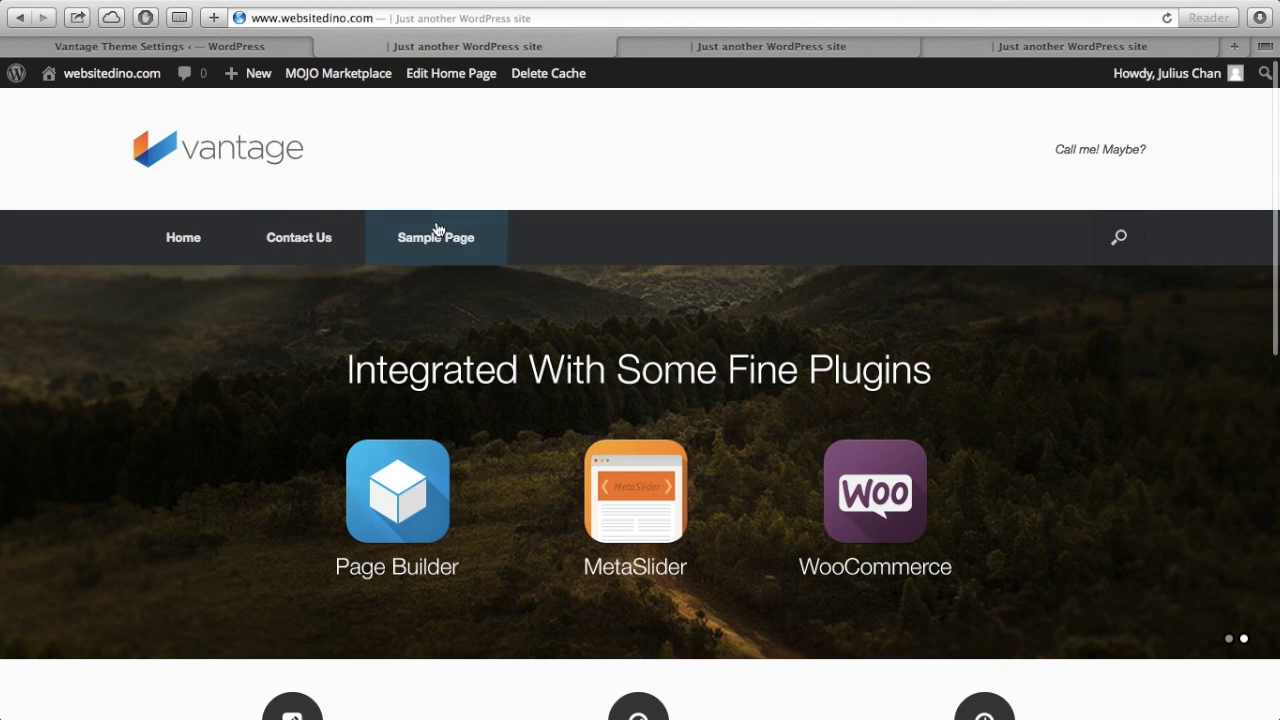
{"action": "left_click", "coordinate": [766, 52]}
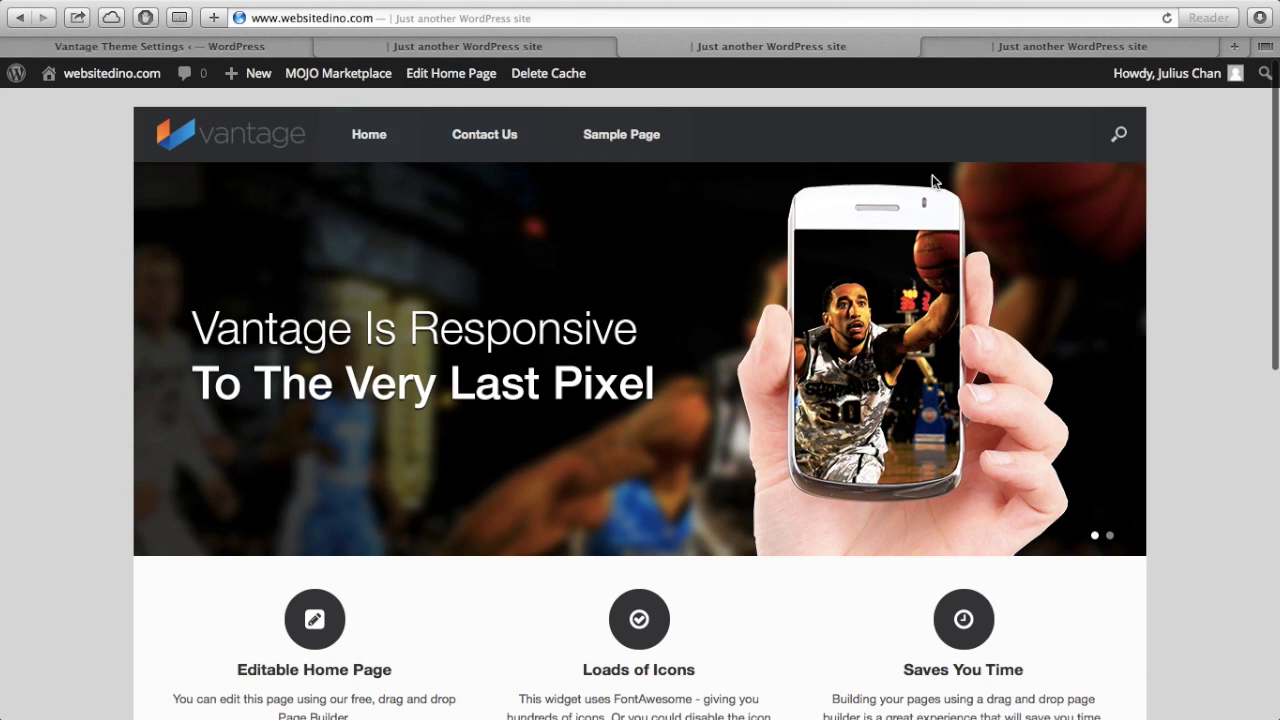
{"action": "left_click", "coordinate": [261, 50]}
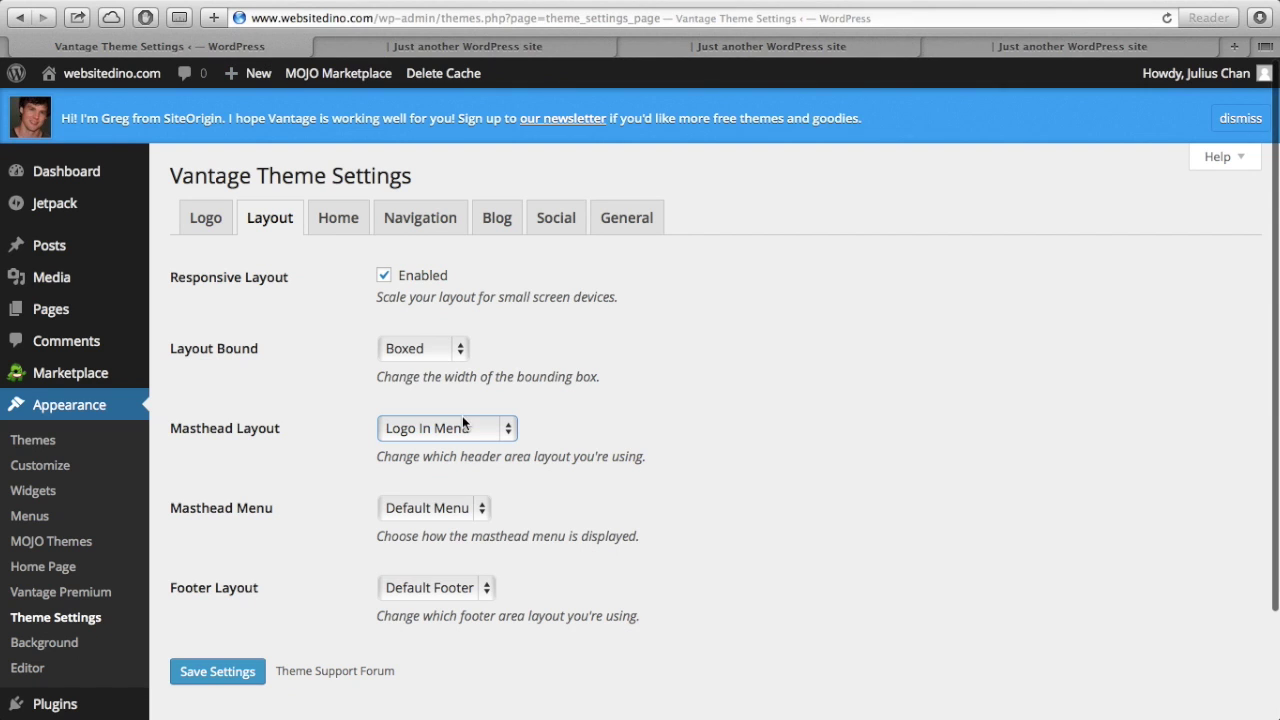
- Keep Default Menu for the masthead menu and Default Footer for the footer layout
{"action": "left_click", "coordinate": [440, 510]}
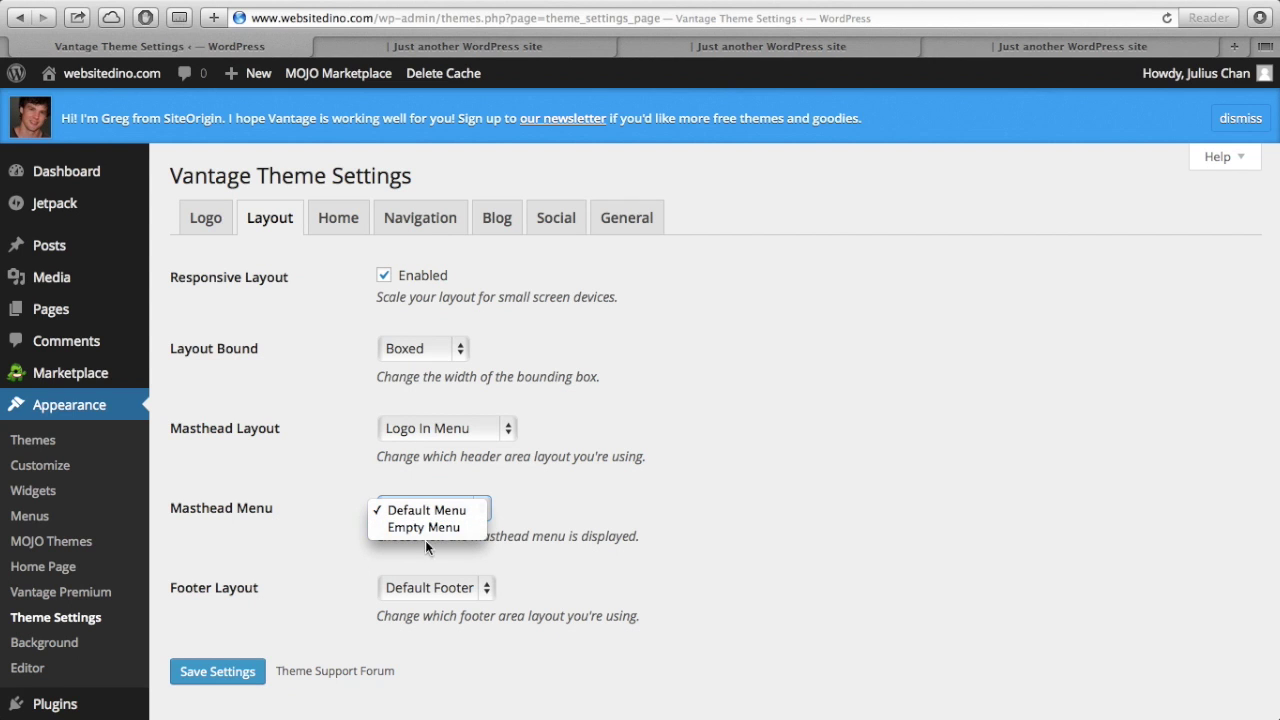
{"action": "left_click", "coordinate": [550, 522]}
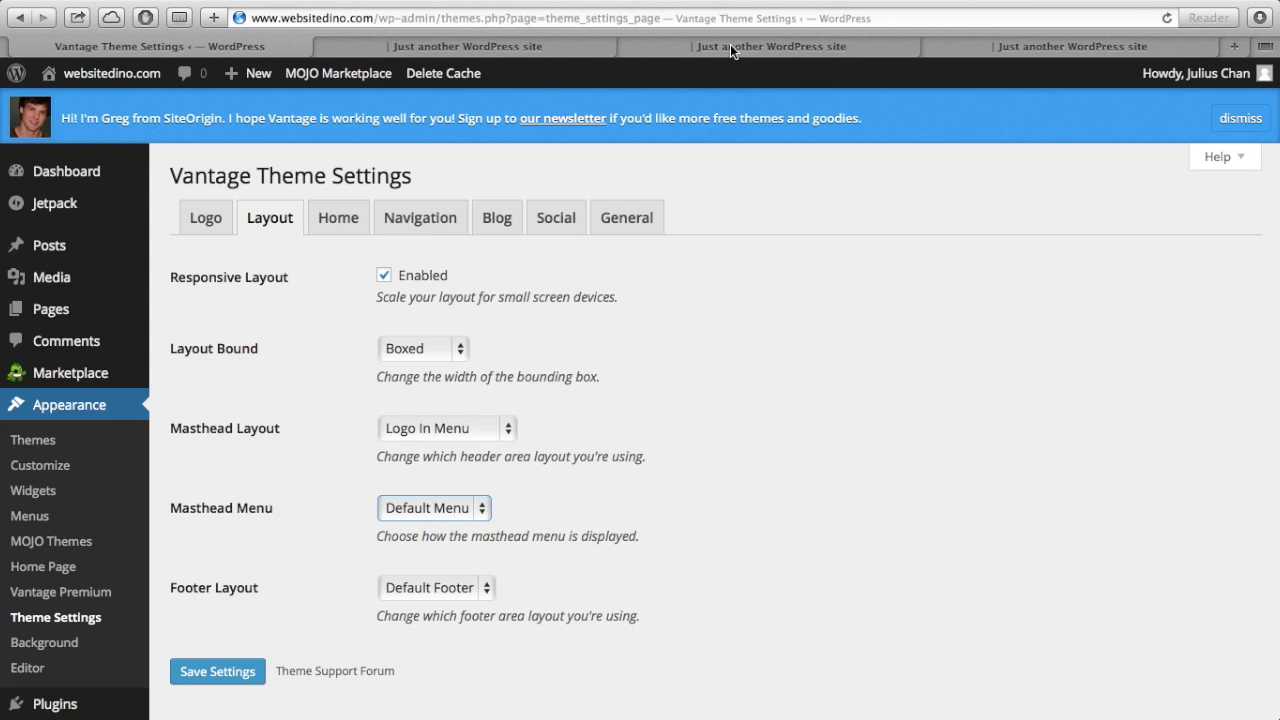
{"action": "left_click", "coordinate": [730, 46]}
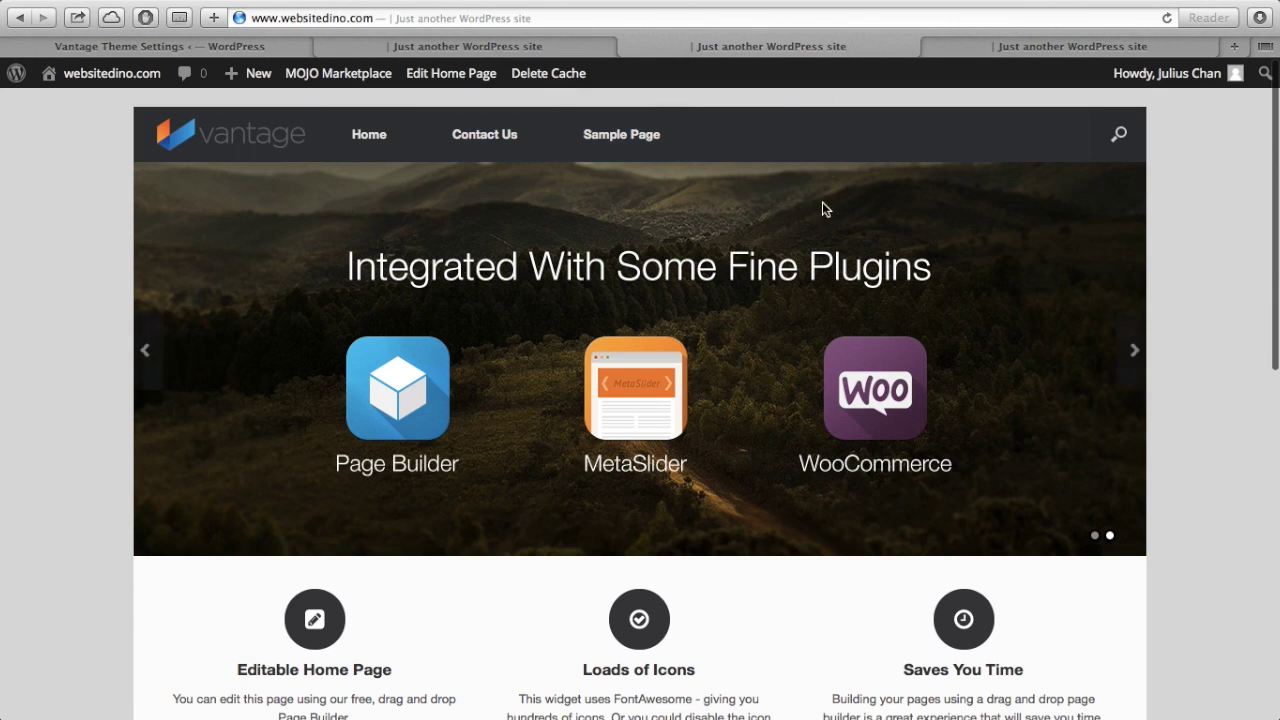
{"action": "left_click", "coordinate": [255, 46]}
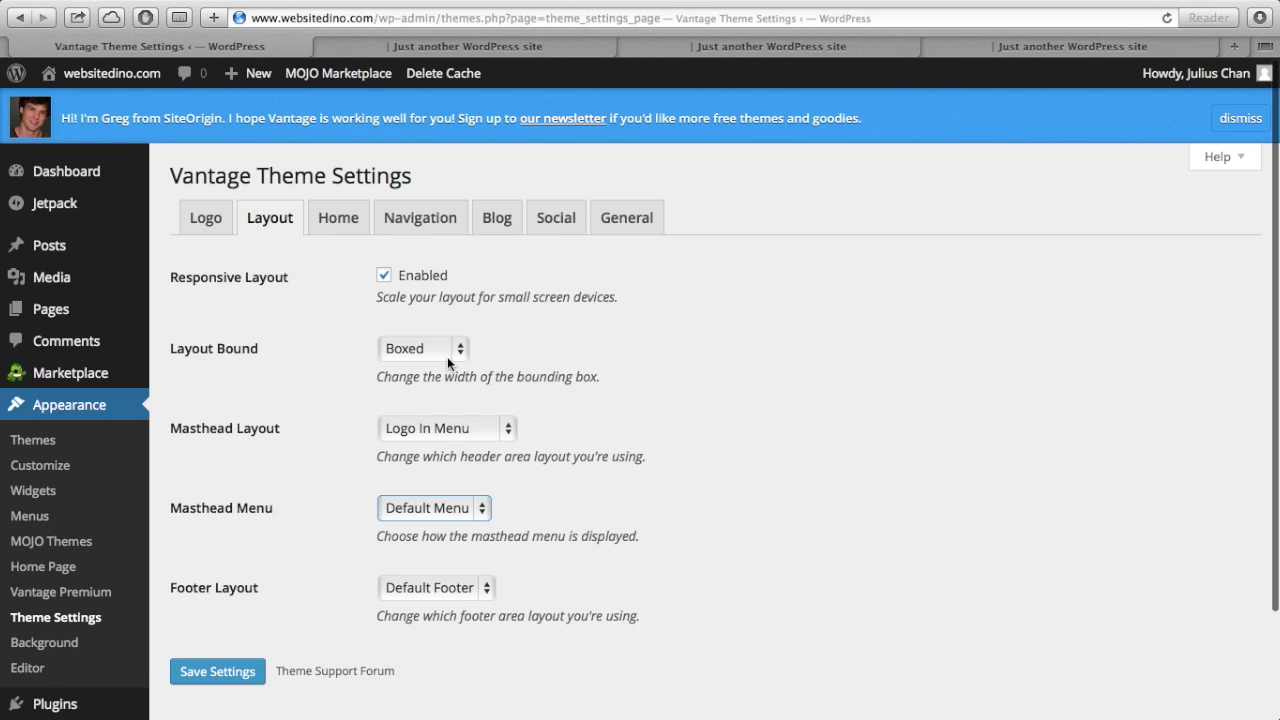
{"action": "left_click", "coordinate": [439, 592]}
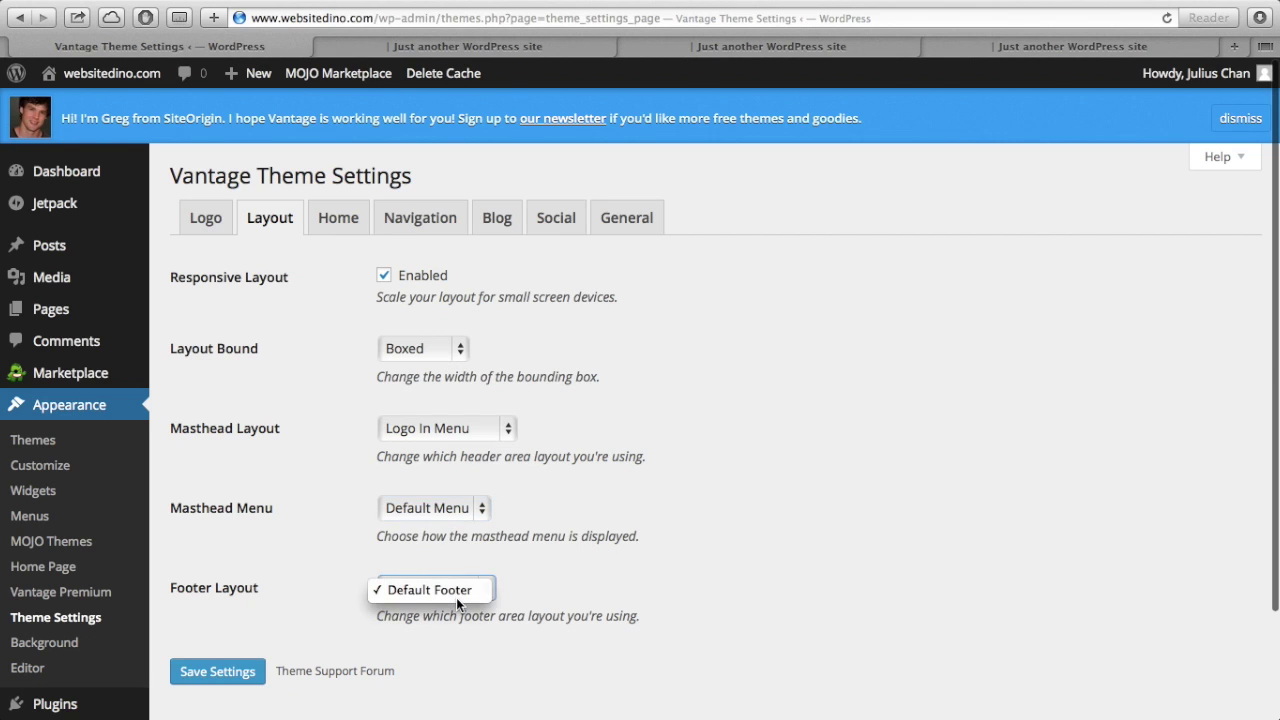
{"action": "left_click", "coordinate": [594, 602]}
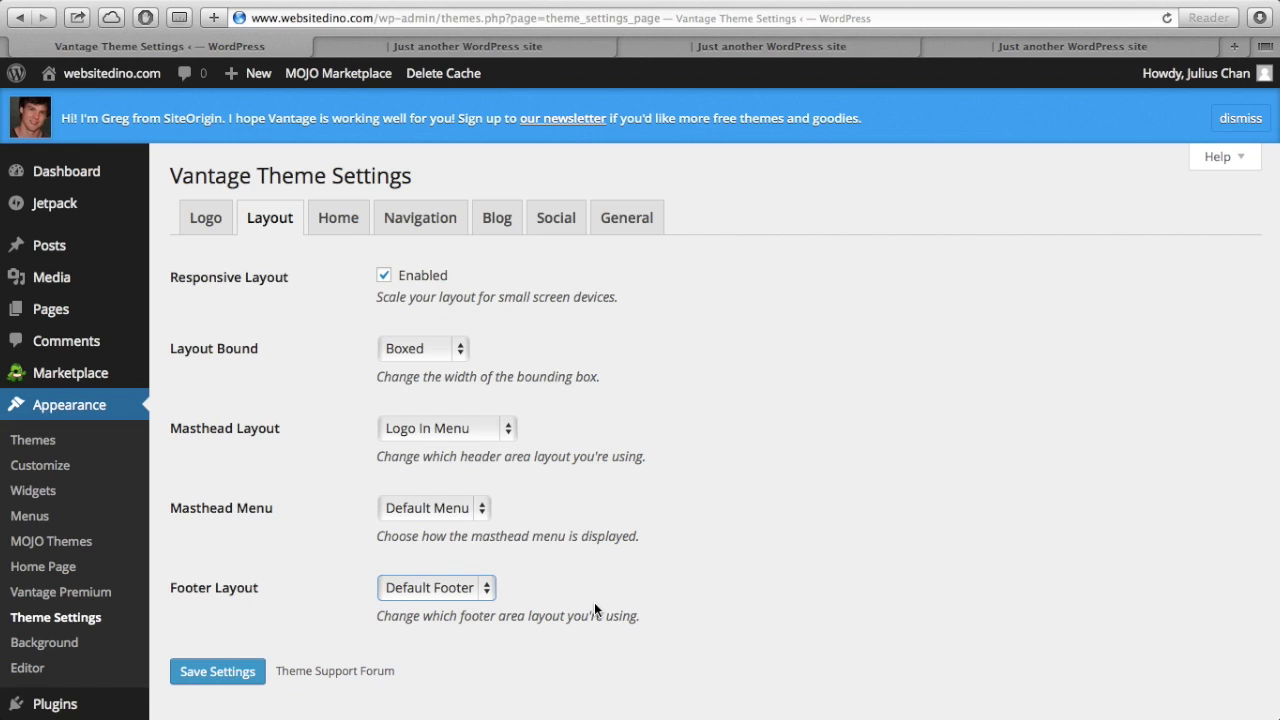
- Review the Home slider options and compare them with the slider on the live front page
{"action": "left_click", "coordinate": [340, 218]}
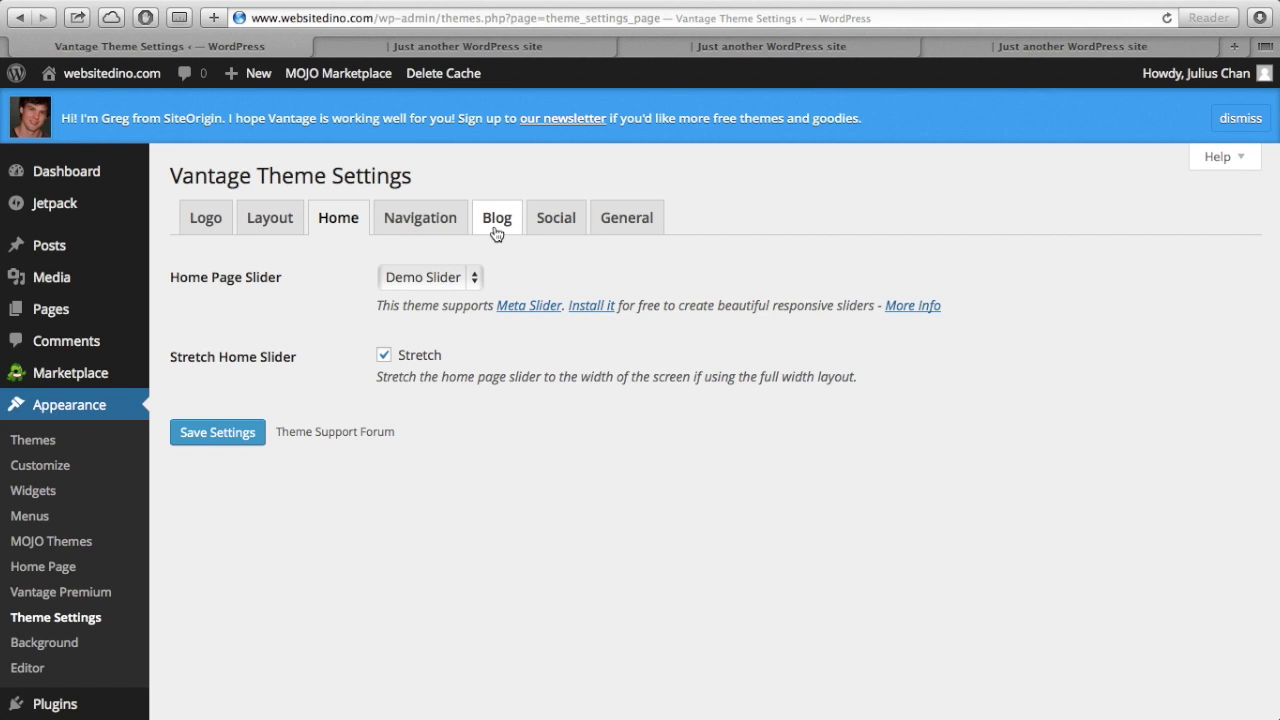
{"action": "left_click", "coordinate": [712, 50]}
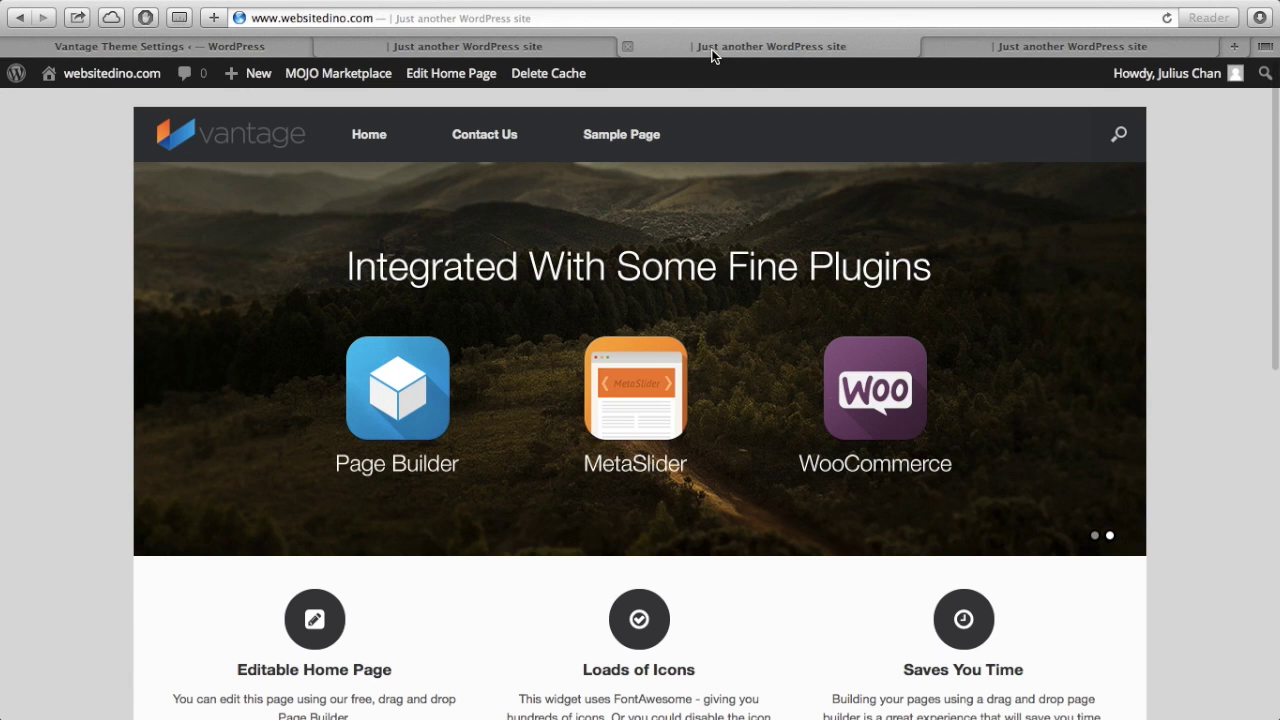
{"action": "left_click", "coordinate": [237, 45]}
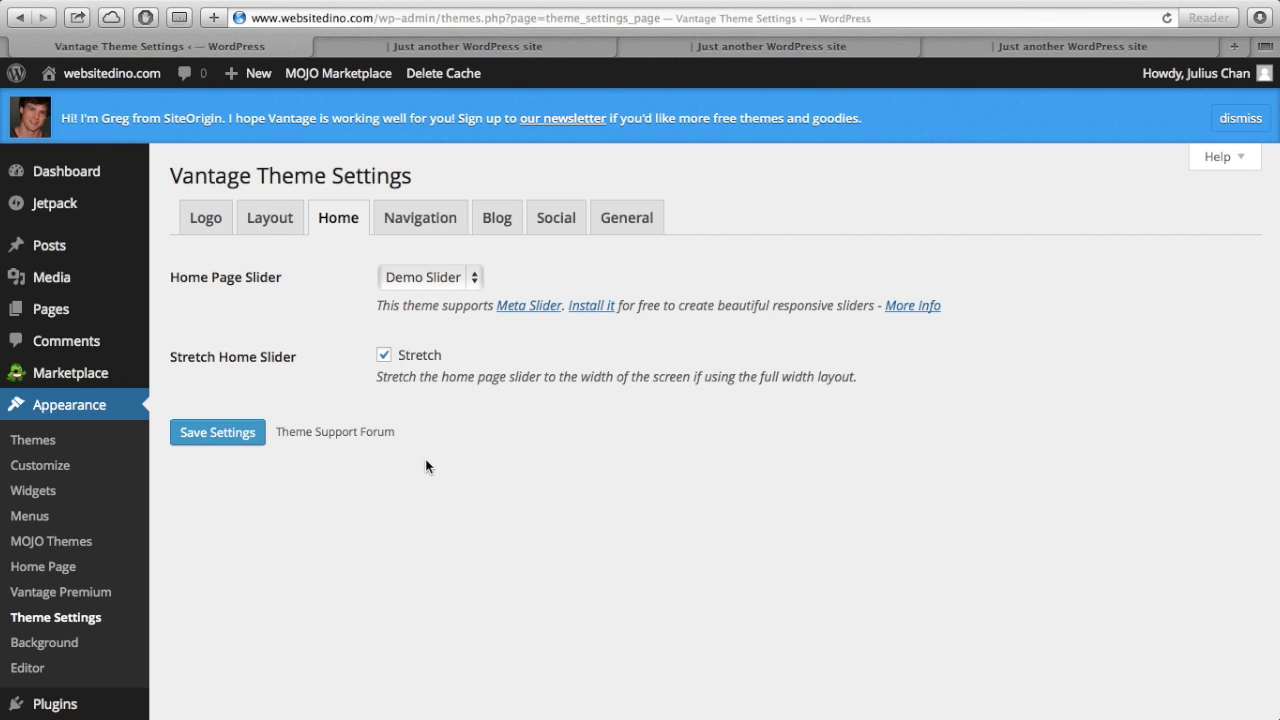
{"action": "left_click", "coordinate": [768, 46]}
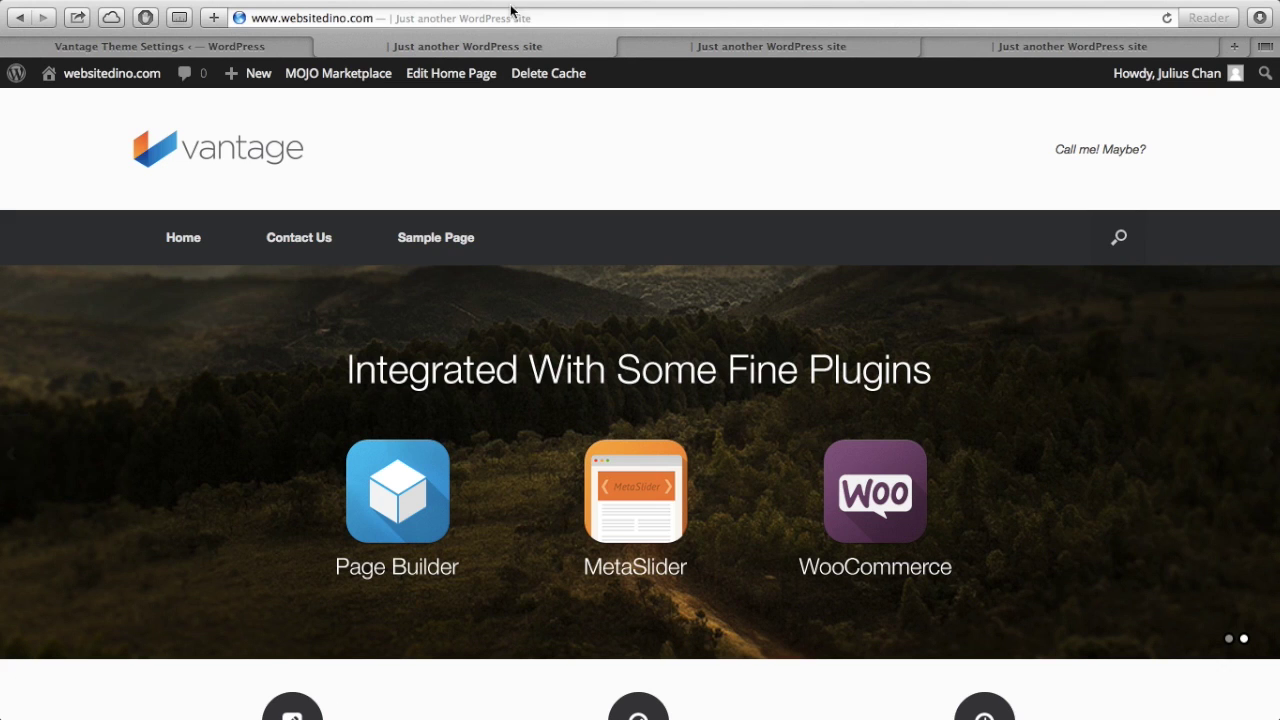
- Review the Vantage Navigation options and scroll the live front page to compare
{"action": "left_click", "coordinate": [281, 49]}
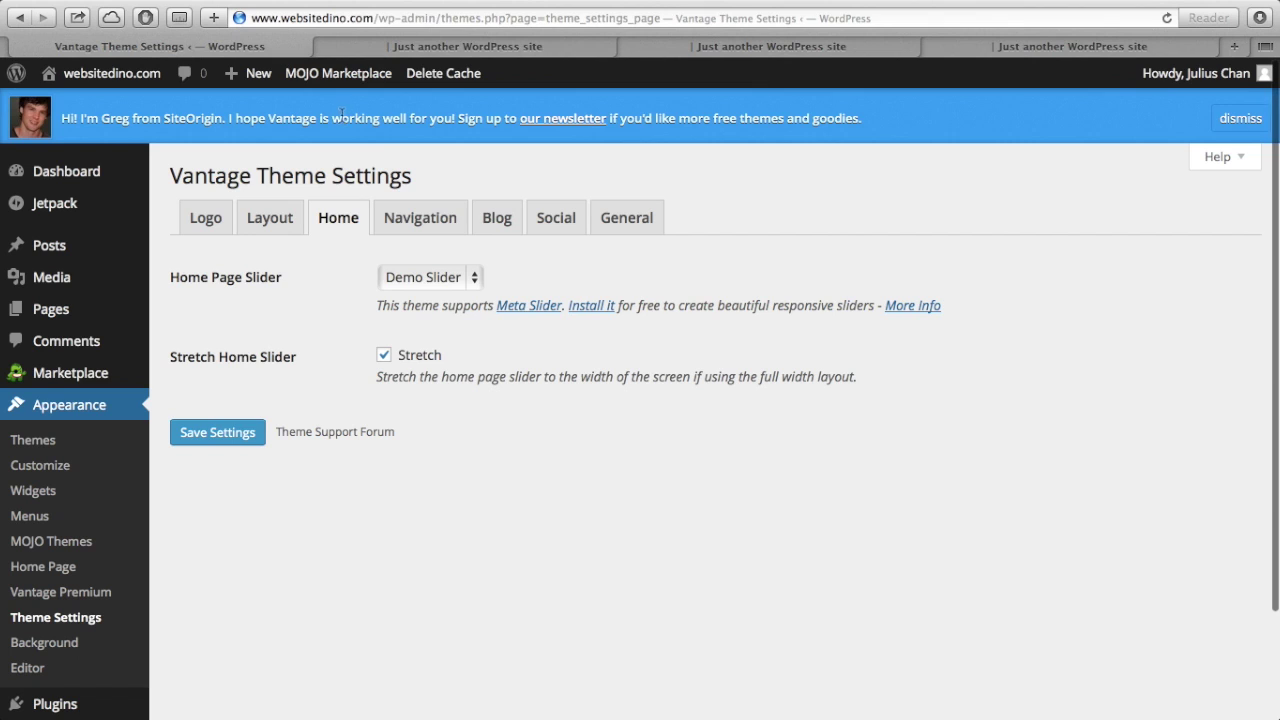
{"action": "left_click", "coordinate": [428, 224]}
{"action": "scroll", "coordinate": [469, 451], "scroll_direction": "down", "scroll_amount": 2}
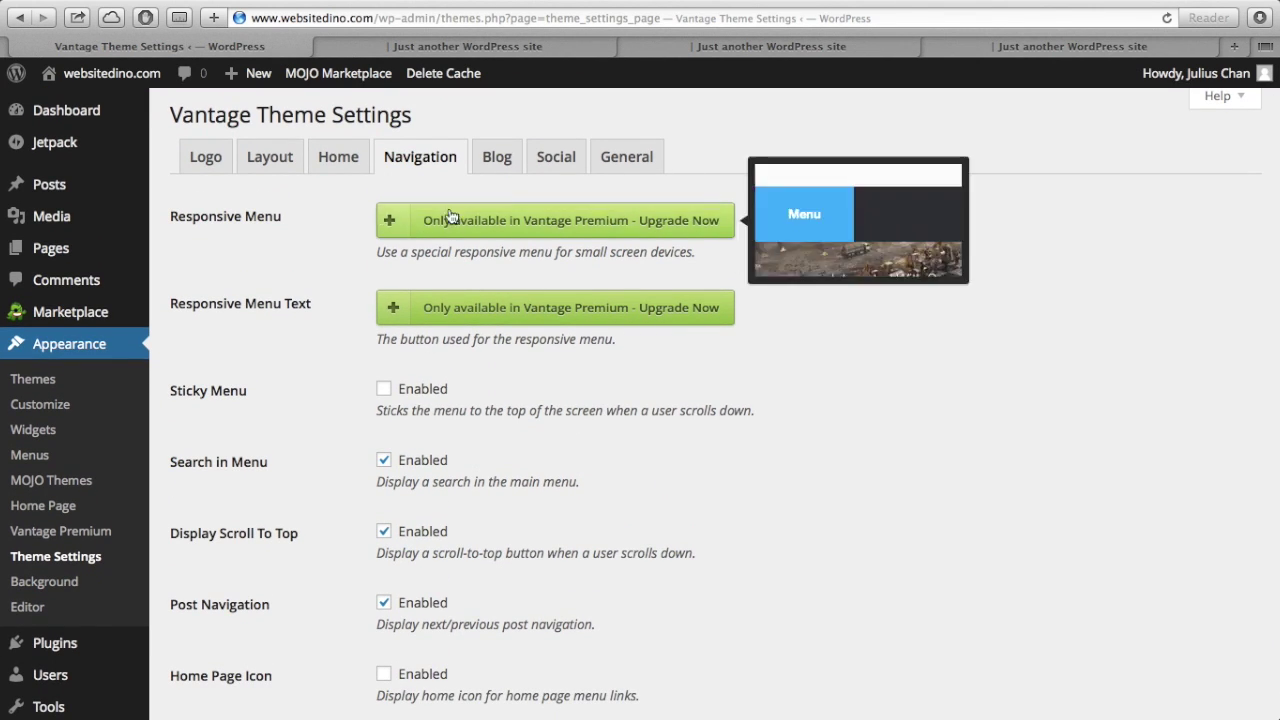
{"action": "left_click", "coordinate": [554, 52]}
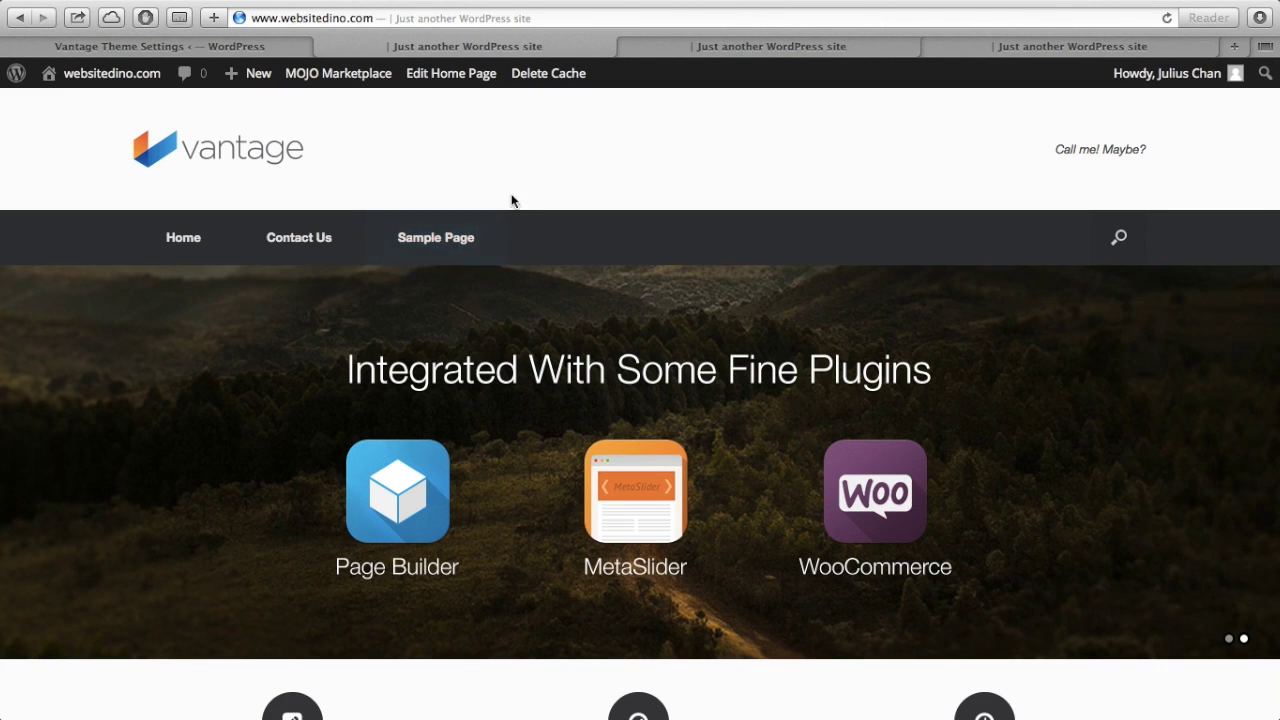
{"action": "scroll", "coordinate": [655, 317], "scroll_direction": "down", "scroll_amount": 3}
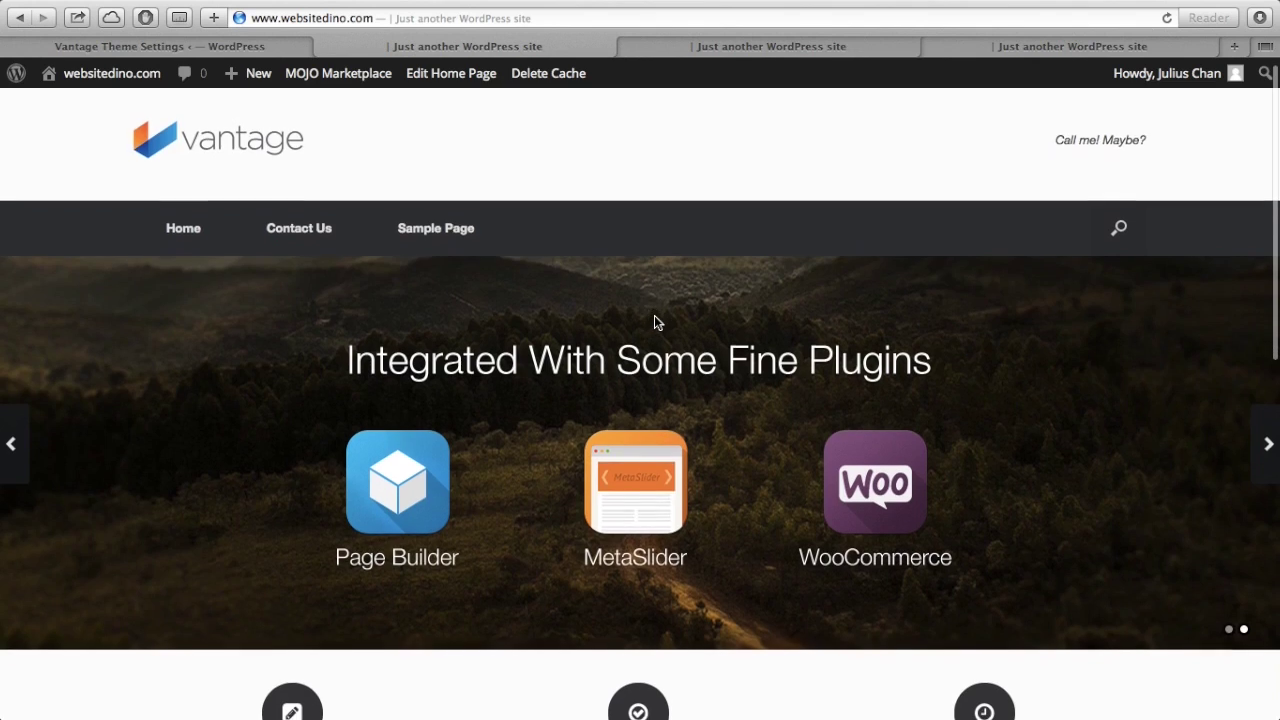
{"action": "scroll", "coordinate": [654, 322], "scroll_direction": "down", "scroll_amount": 3}
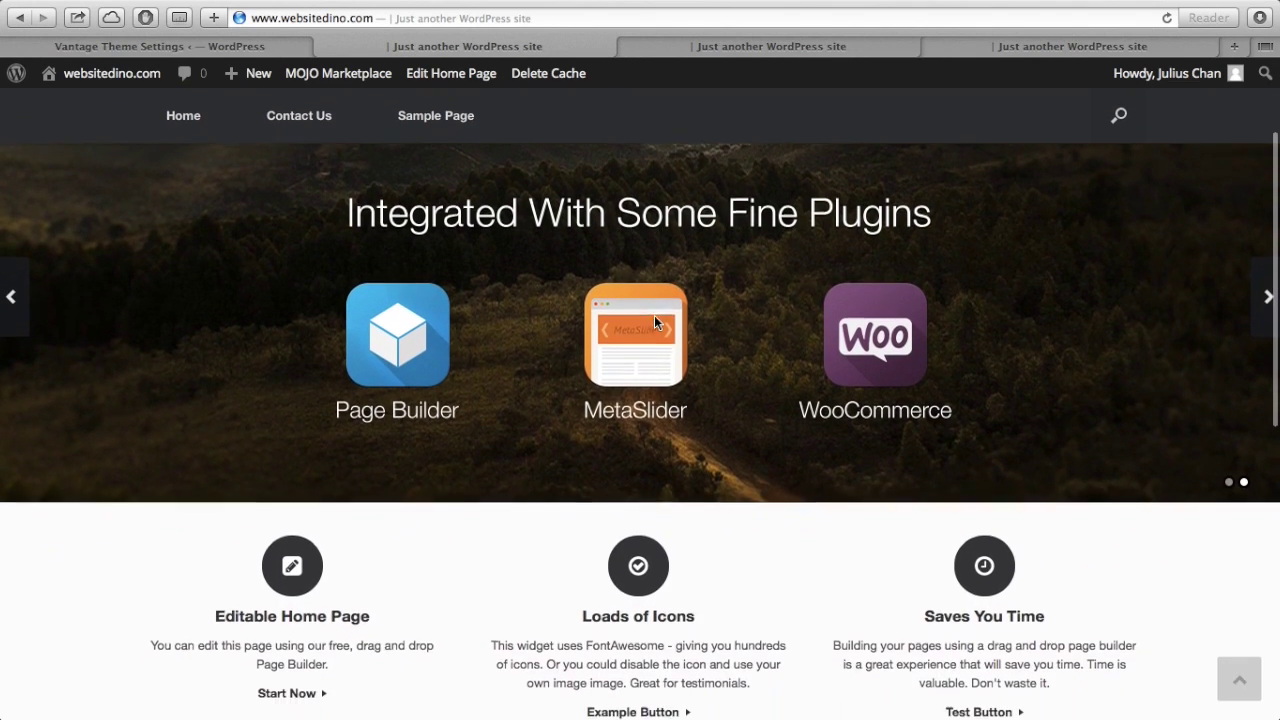
{"action": "scroll", "coordinate": [655, 318], "scroll_direction": "down", "scroll_amount": 3}
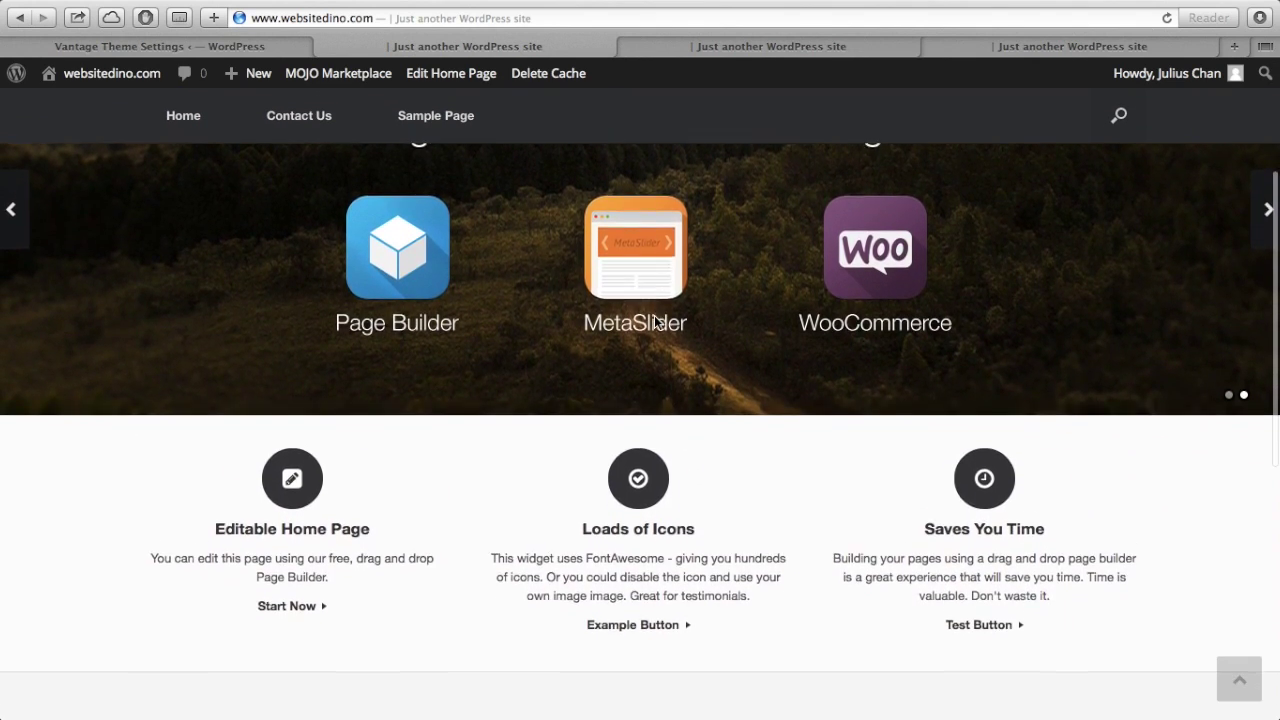
{"action": "scroll", "coordinate": [655, 322], "scroll_direction": "down", "scroll_amount": 3}
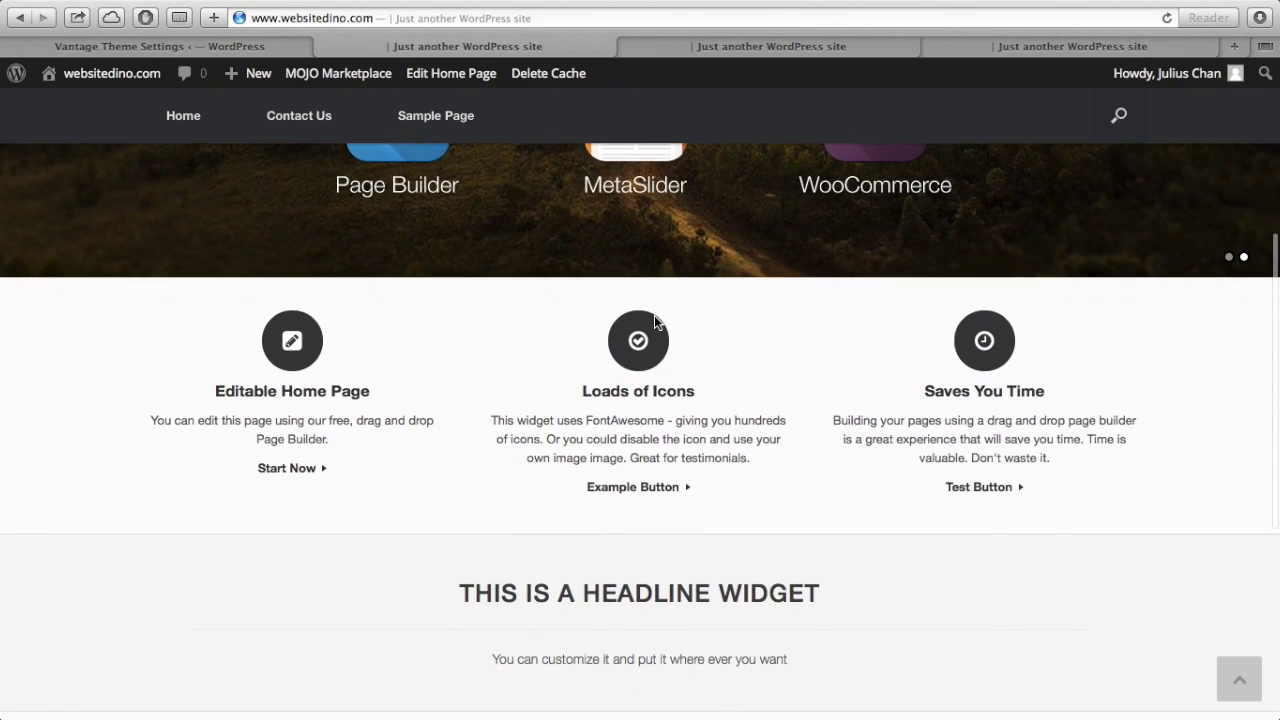
{"action": "scroll", "coordinate": [655, 322], "scroll_direction": "up", "scroll_amount": 10}
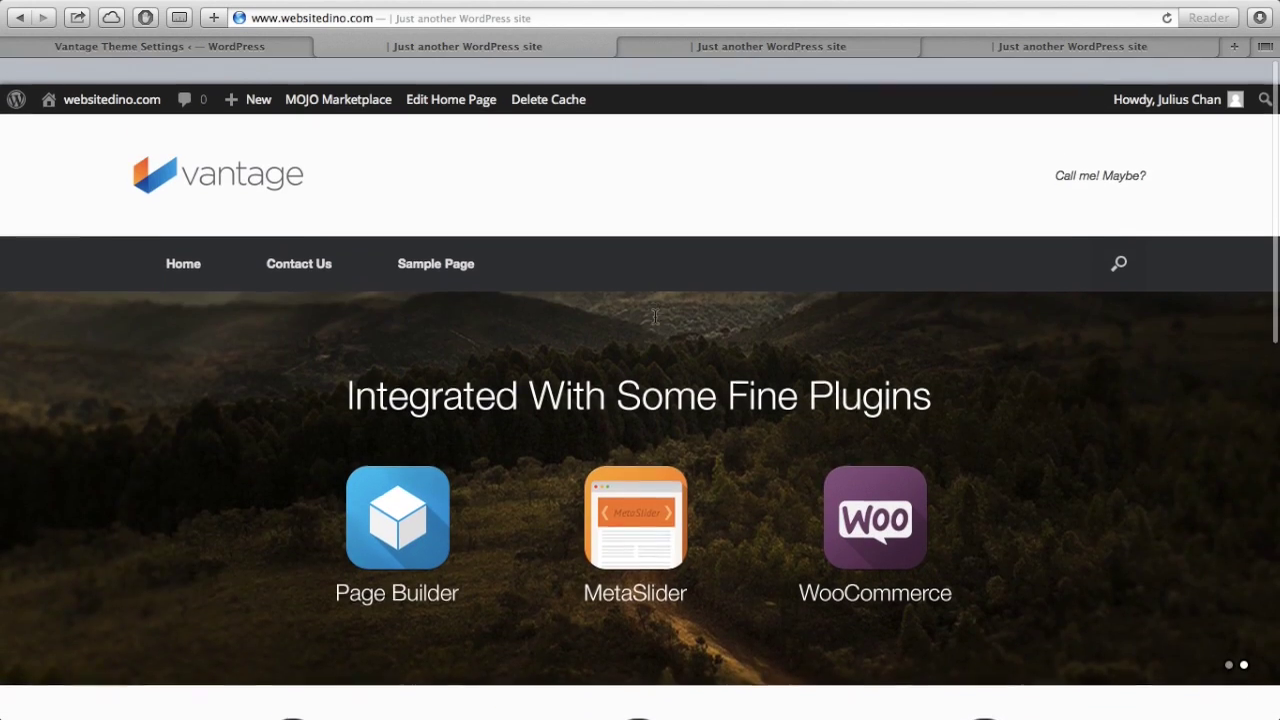
- Scroll through the boxed-layout version of the site for comparison
{"action": "left_click", "coordinate": [741, 46]}
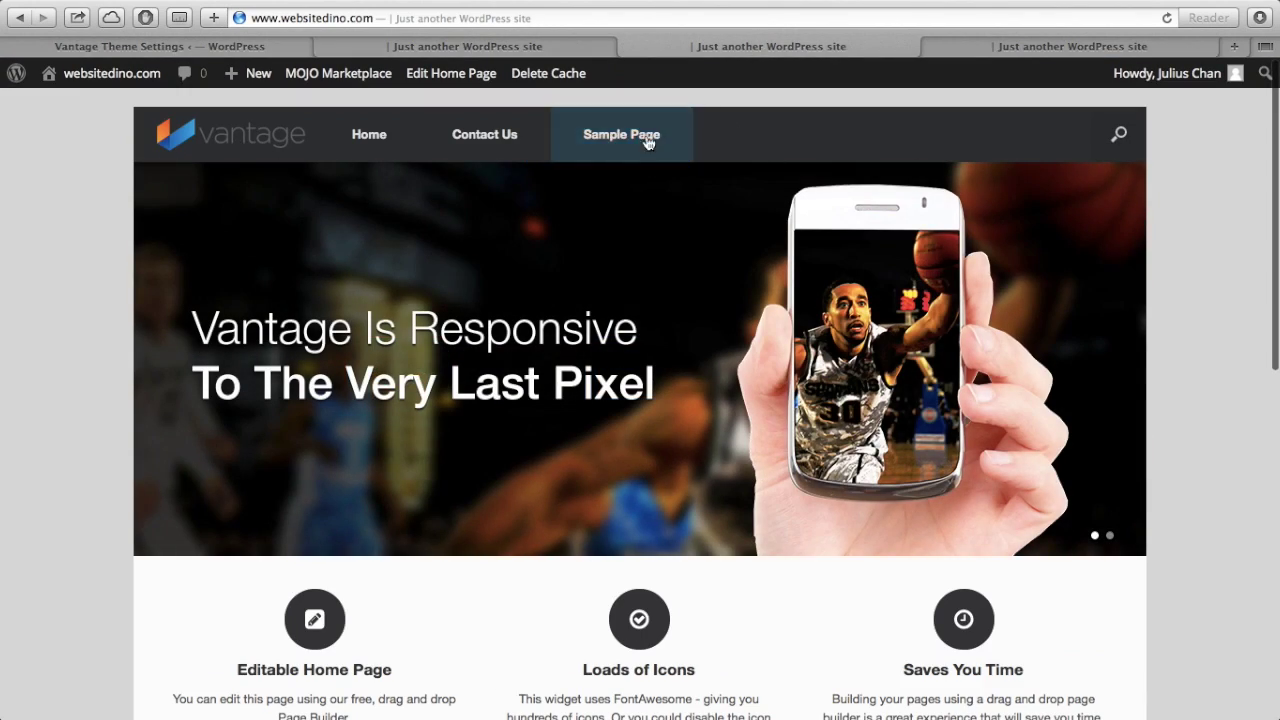
{"action": "scroll", "coordinate": [790, 424], "scroll_direction": "down", "scroll_amount": 1}
{"action": "scroll", "coordinate": [786, 414], "scroll_direction": "down", "scroll_amount": 2}
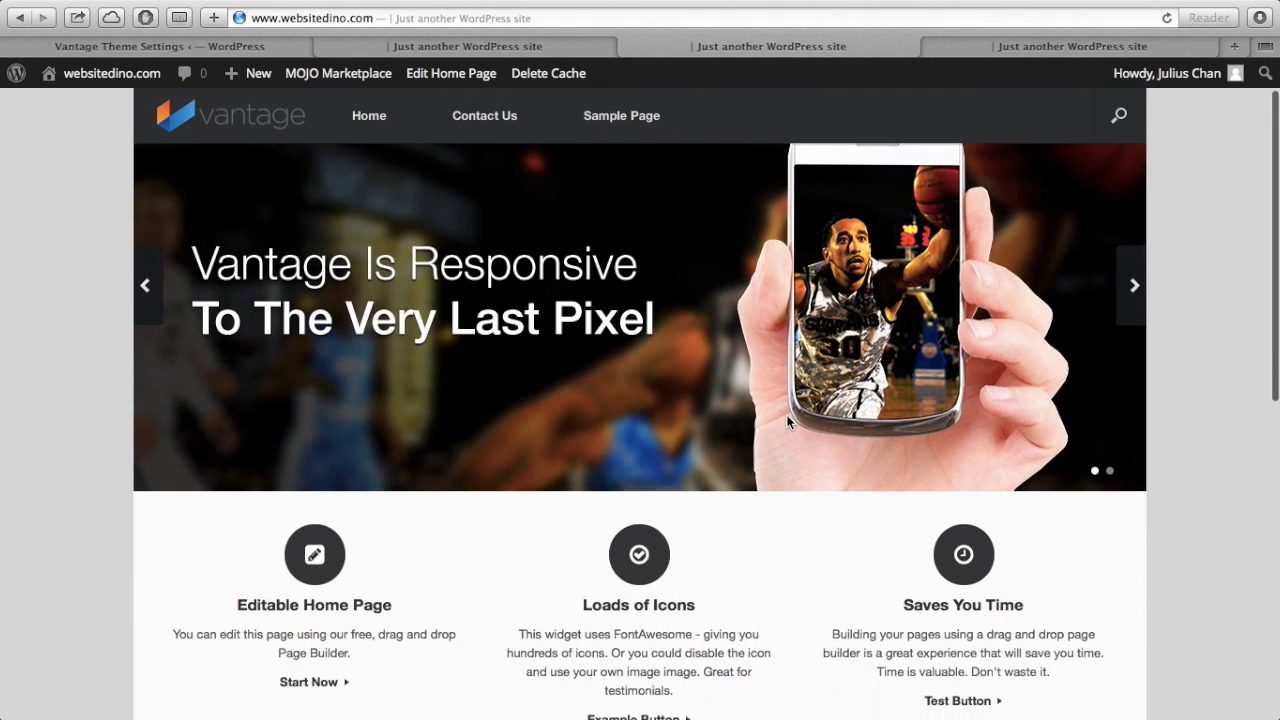
{"action": "scroll", "coordinate": [786, 414], "scroll_direction": "up", "scroll_amount": 3}
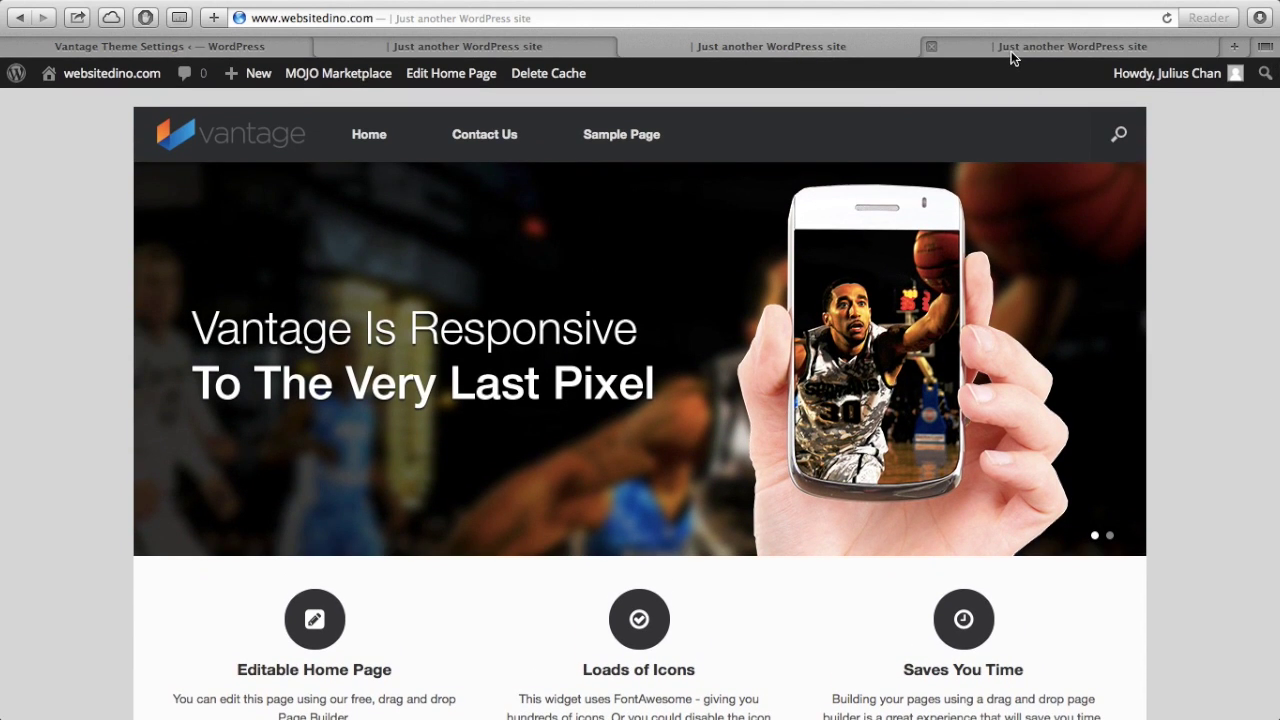
{"action": "scroll", "coordinate": [683, 326], "scroll_direction": "down", "scroll_amount": 2}
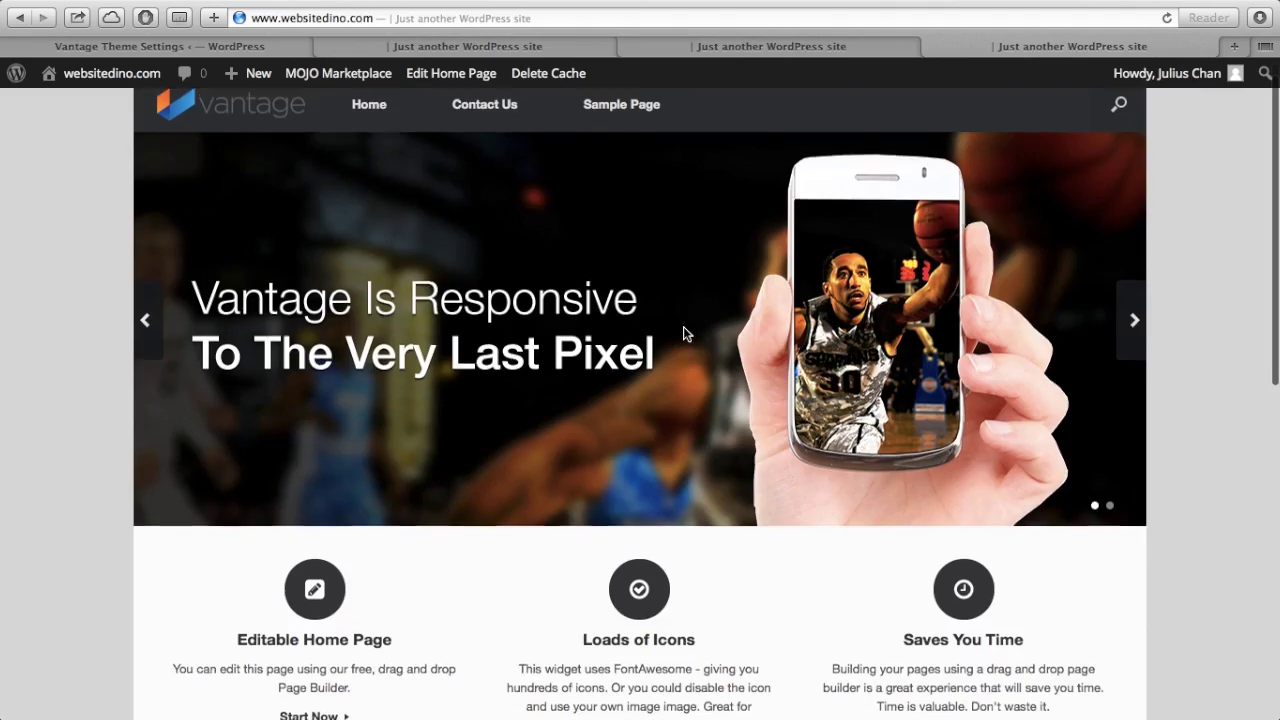
{"action": "scroll", "coordinate": [683, 326], "scroll_direction": "up", "scroll_amount": 2}
{"action": "scroll", "coordinate": [683, 326], "scroll_direction": "down", "scroll_amount": 3}
{"action": "scroll", "coordinate": [683, 326], "scroll_direction": "down", "scroll_amount": 5}
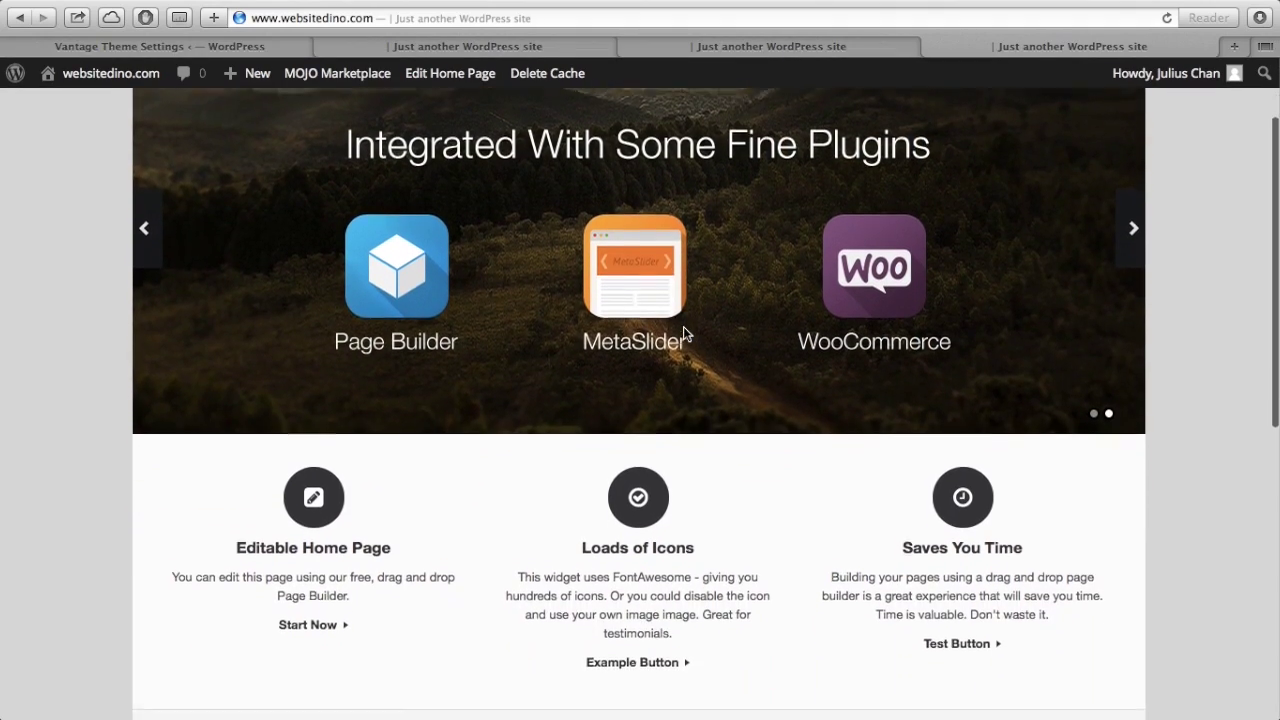
{"action": "scroll", "coordinate": [683, 326], "scroll_direction": "down", "scroll_amount": 2}
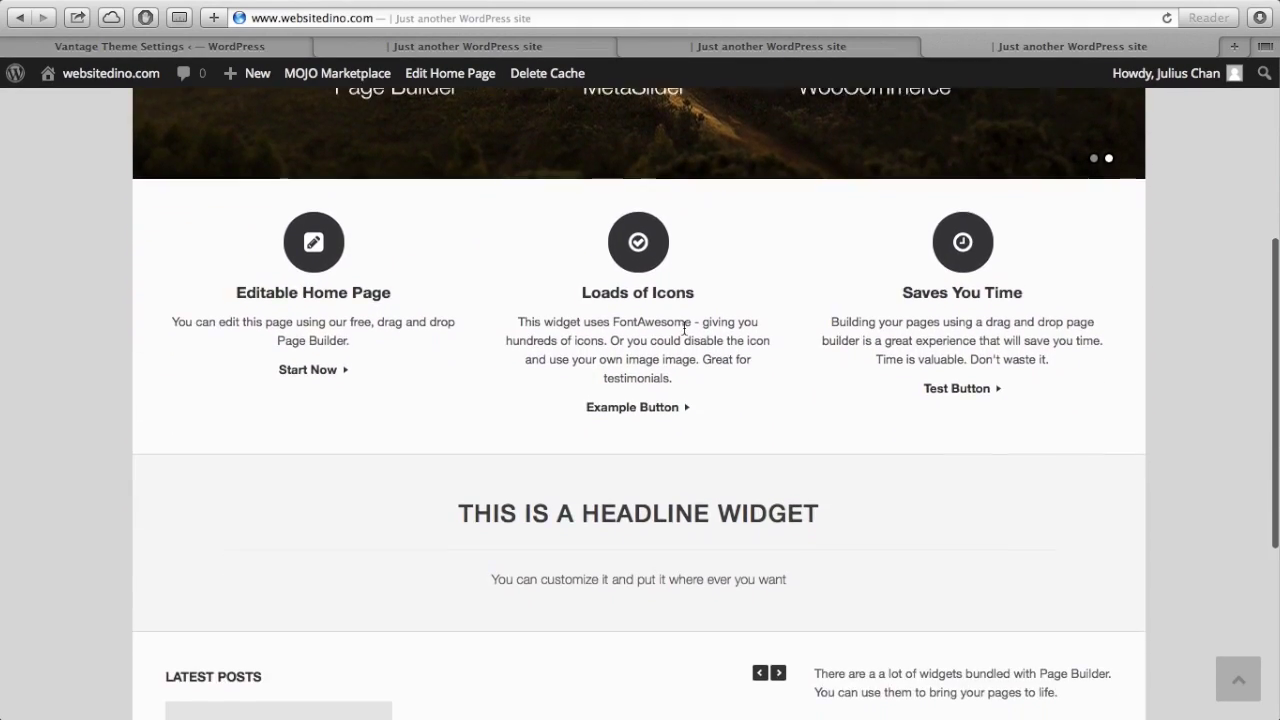
{"action": "scroll", "coordinate": [680, 334], "scroll_direction": "up", "scroll_amount": 10}
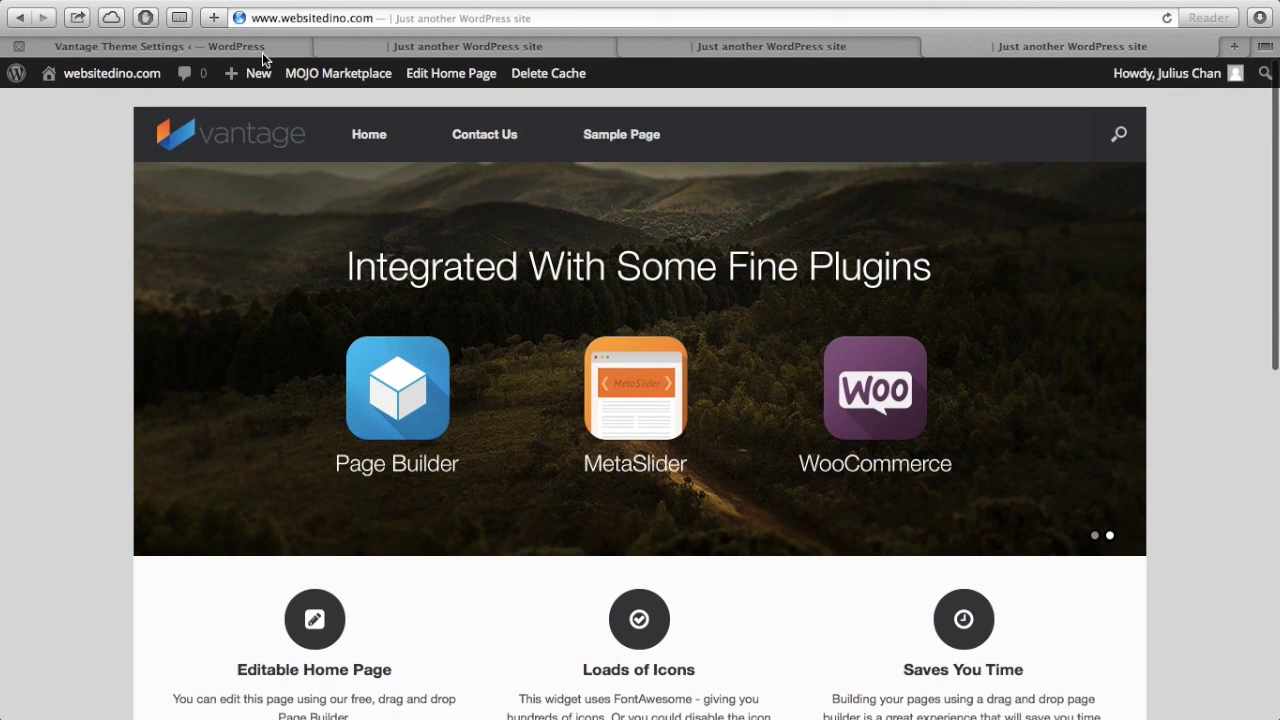
- Recheck the live front page, then review the Blog and Social settings tabs
{"action": "left_click", "coordinate": [262, 50]}
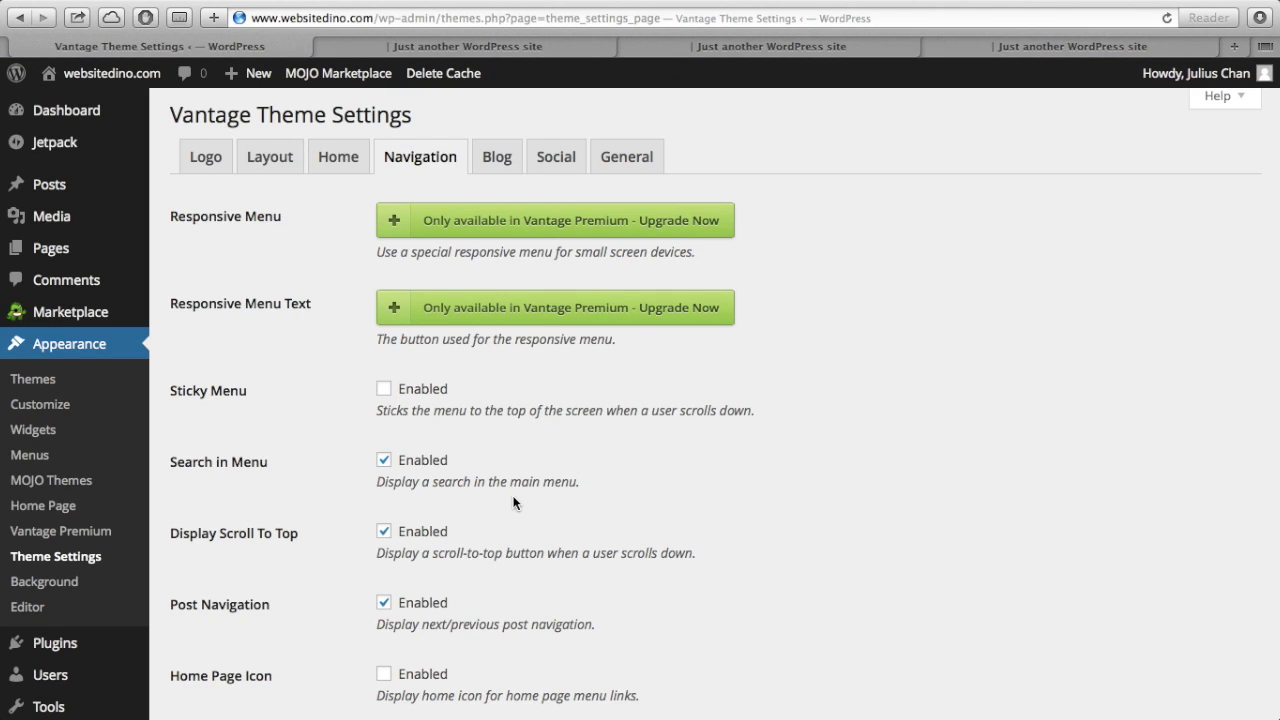
{"action": "scroll", "coordinate": [513, 502], "scroll_direction": "down", "scroll_amount": 2}
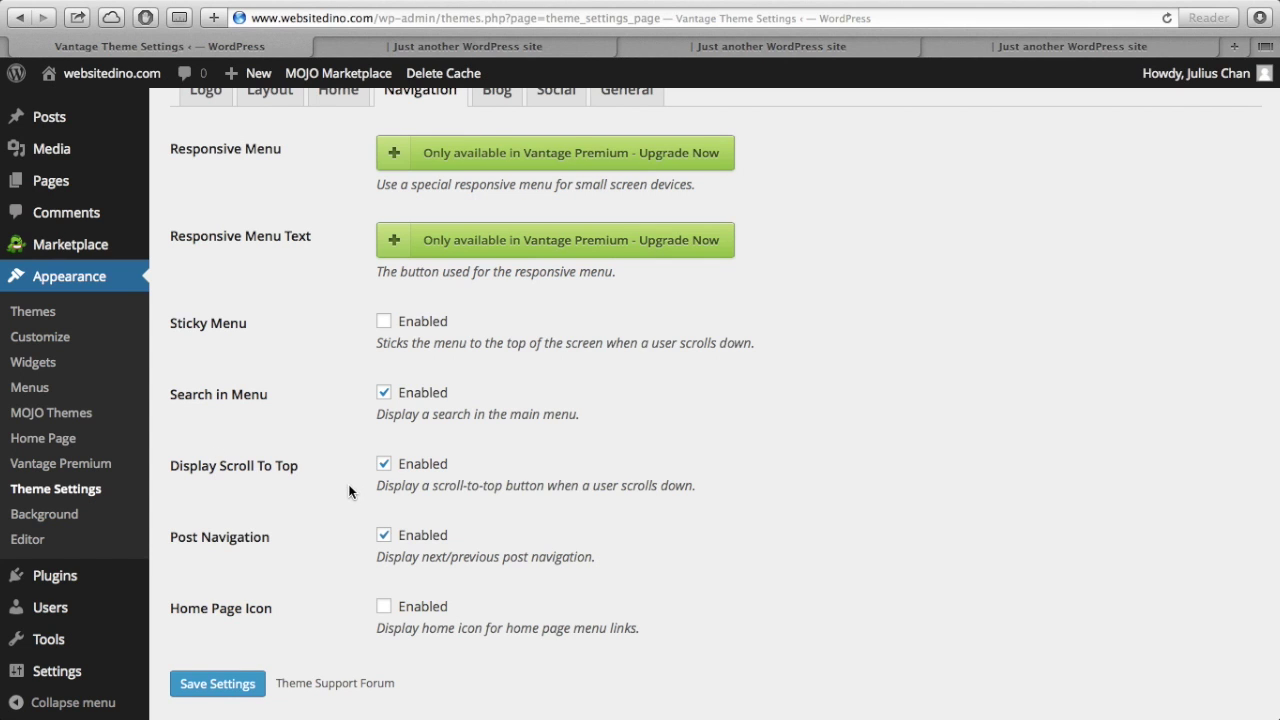
{"action": "left_click", "coordinate": [588, 52]}
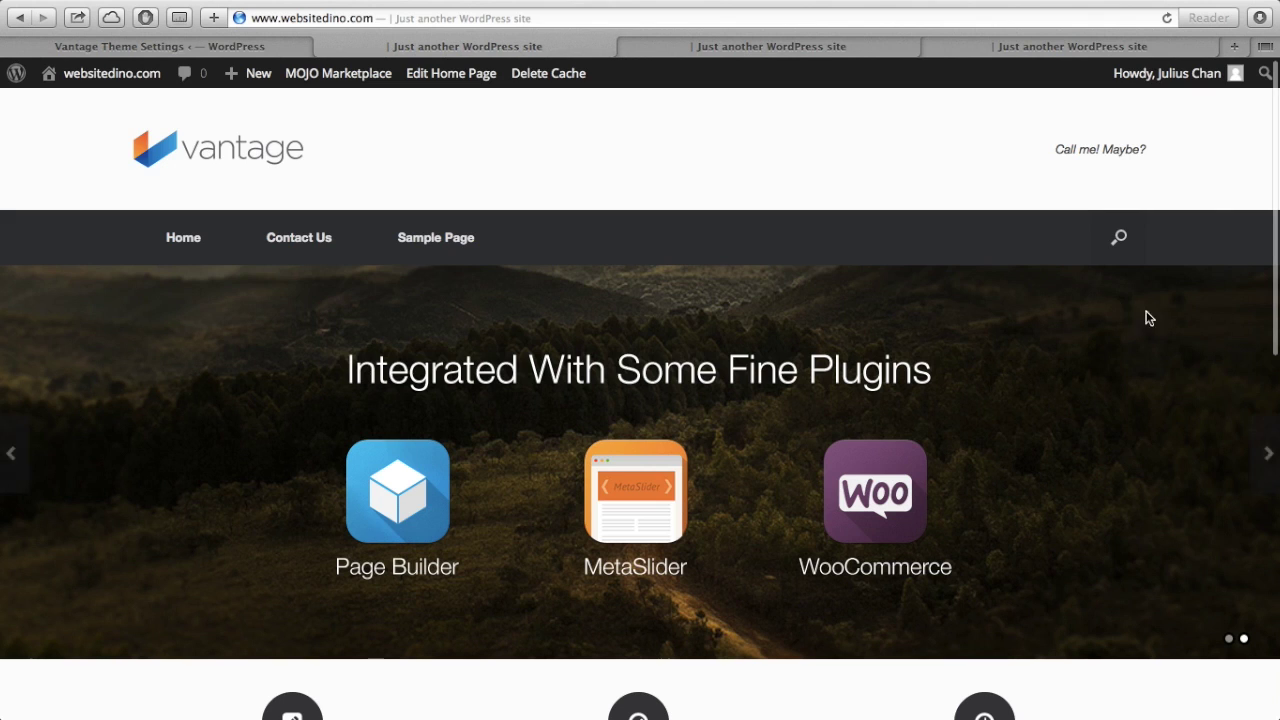
{"action": "scroll", "coordinate": [851, 457], "scroll_direction": "down", "scroll_amount": 5}
{"action": "scroll", "coordinate": [851, 454], "scroll_direction": "down", "scroll_amount": 4}
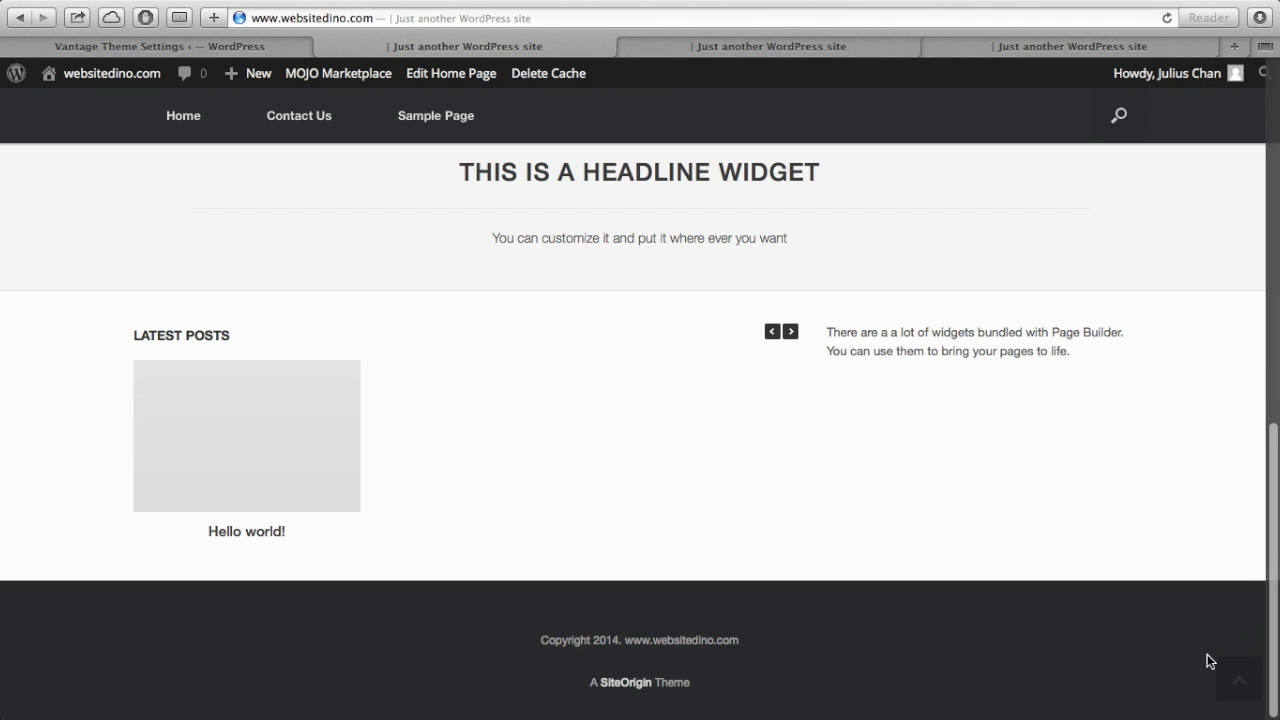
{"action": "left_click", "coordinate": [1244, 690]}
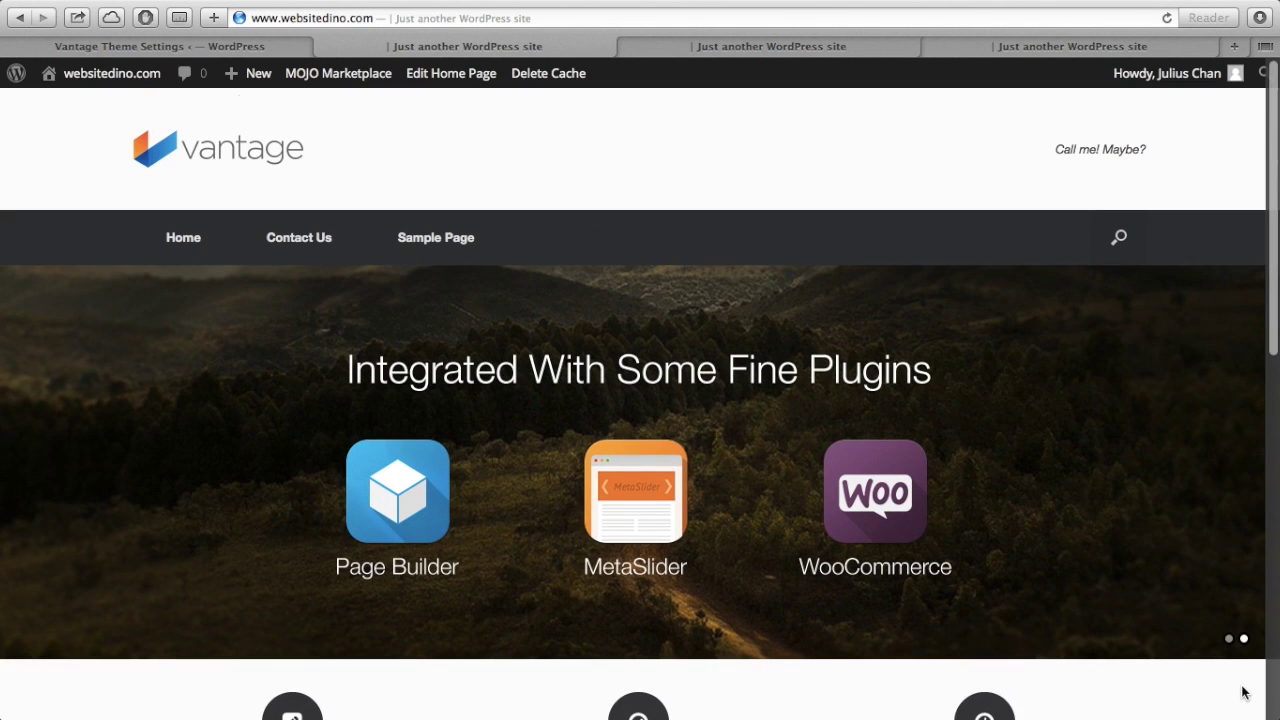
{"action": "left_click", "coordinate": [270, 47]}
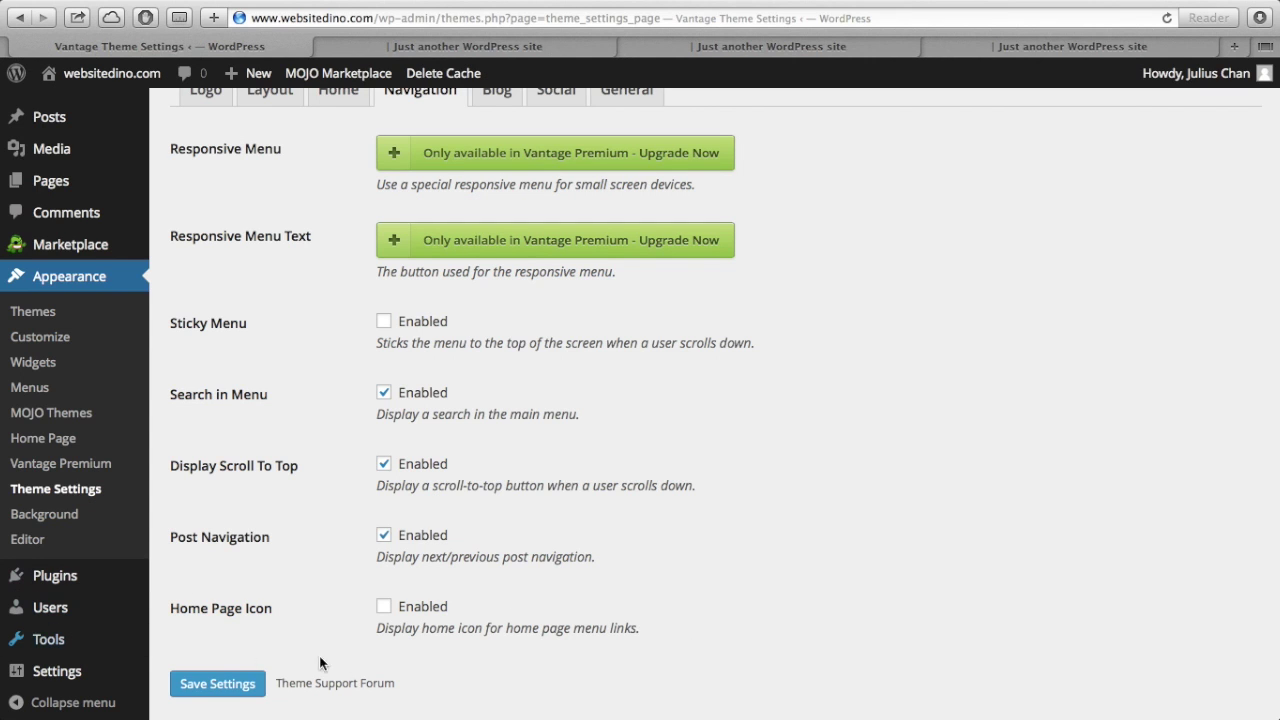
{"action": "scroll", "coordinate": [741, 630], "scroll_direction": "up", "scroll_amount": 4}
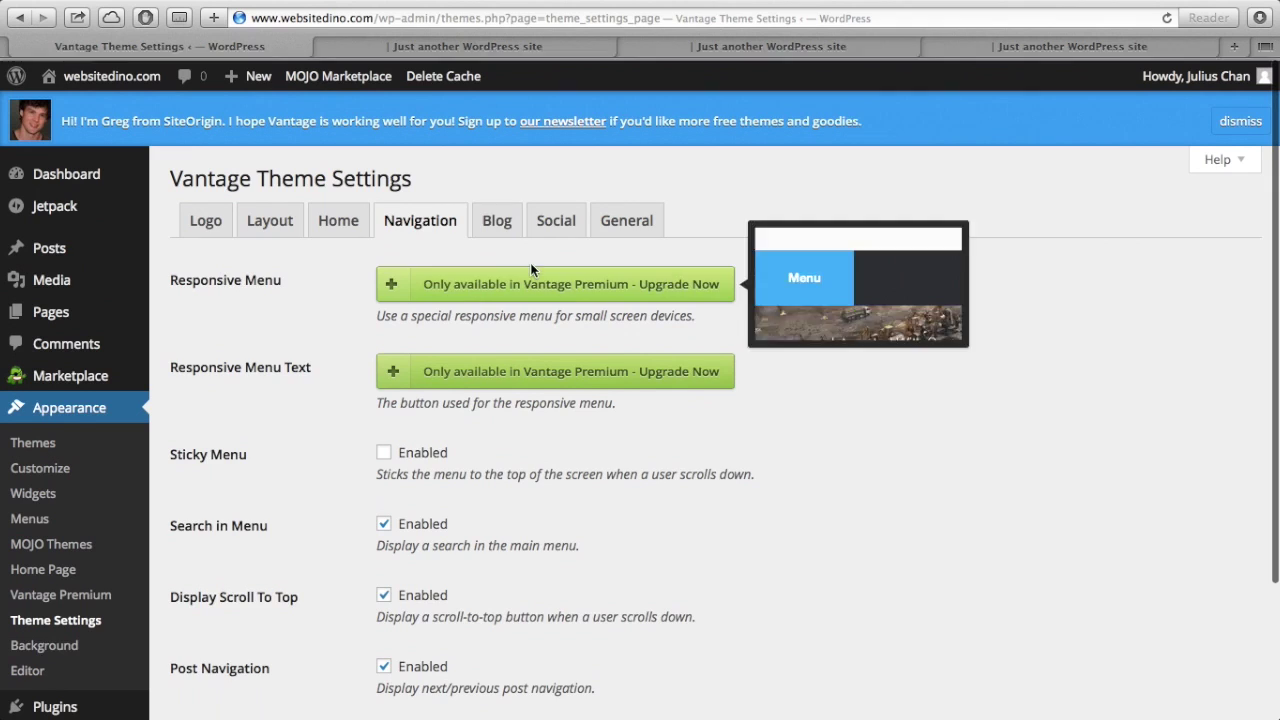
{"action": "left_click", "coordinate": [506, 222]}
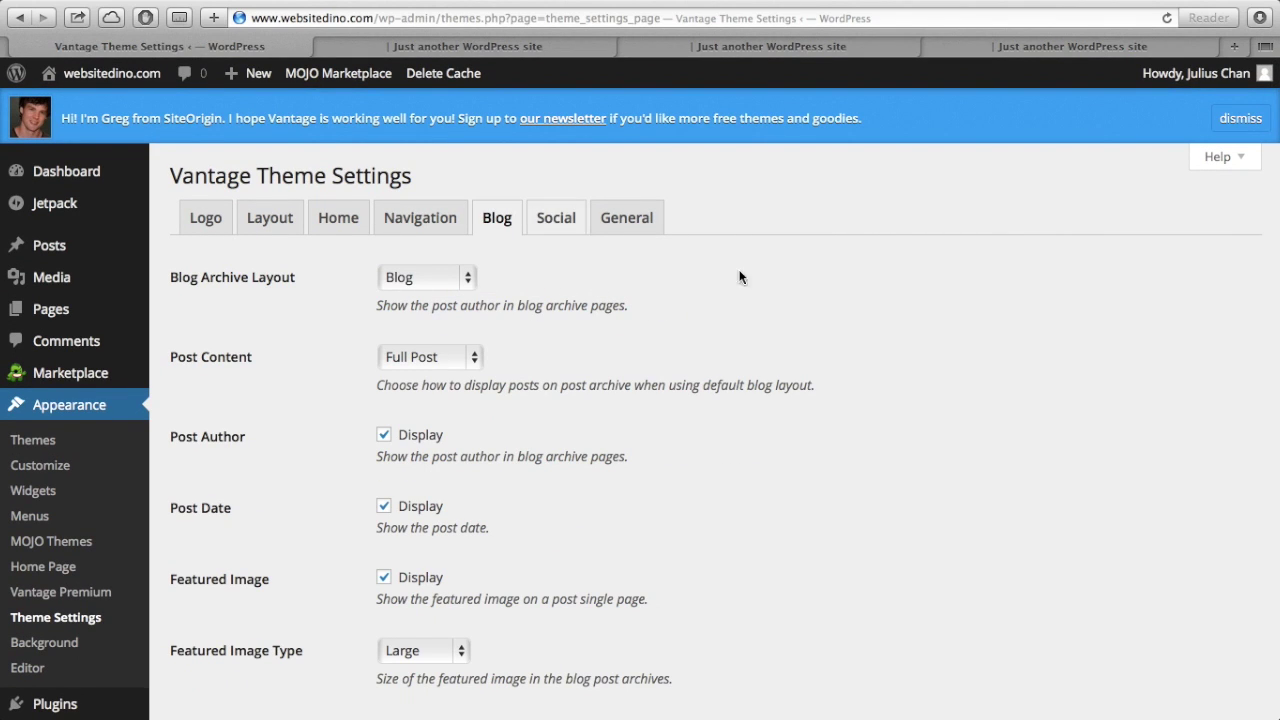
{"action": "left_click", "coordinate": [568, 218]}
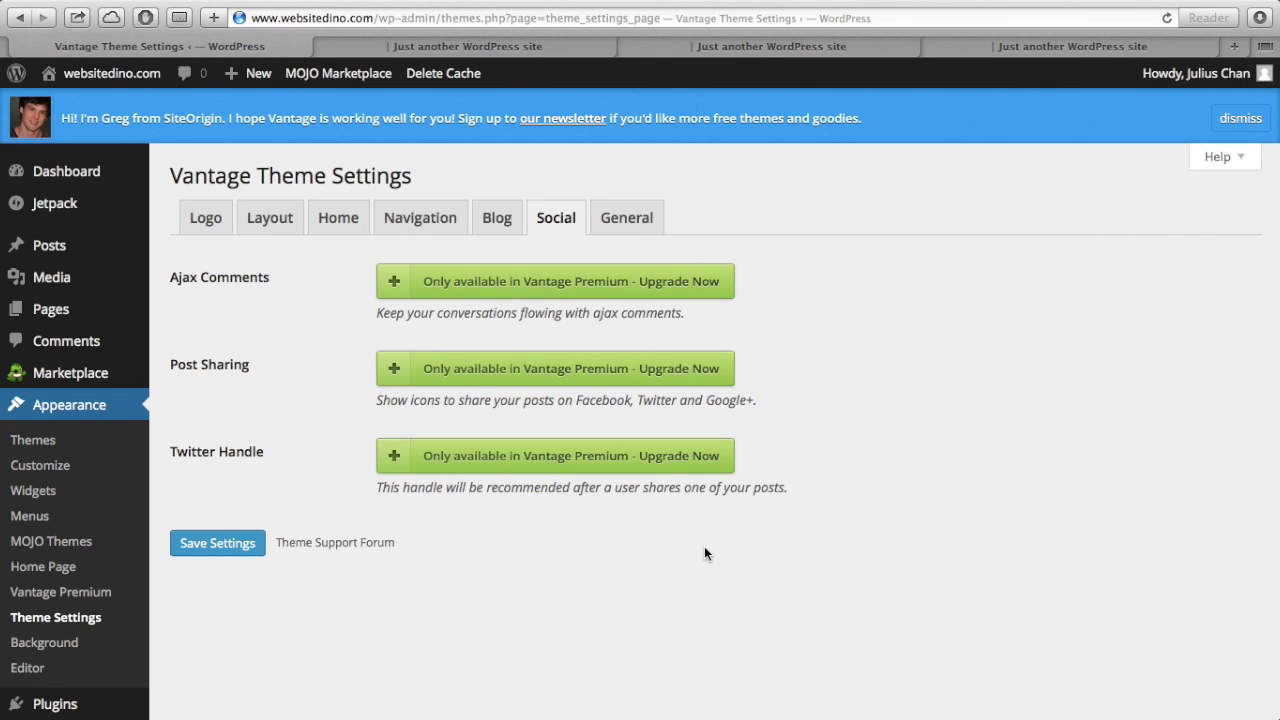
{"action": "left_click", "coordinate": [648, 218]}
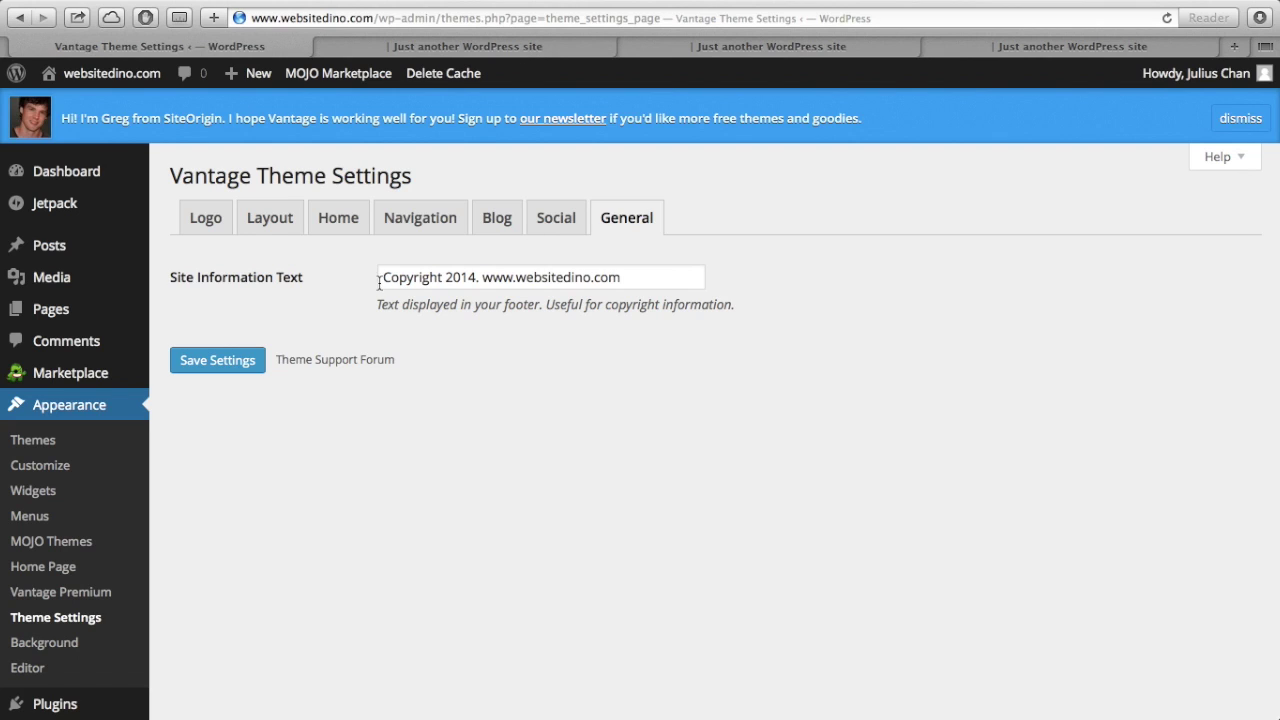
{"action": "left_click", "coordinate": [499, 50]}
{"action": "scroll", "coordinate": [500, 551], "scroll_direction": "down", "scroll_amount": 10}
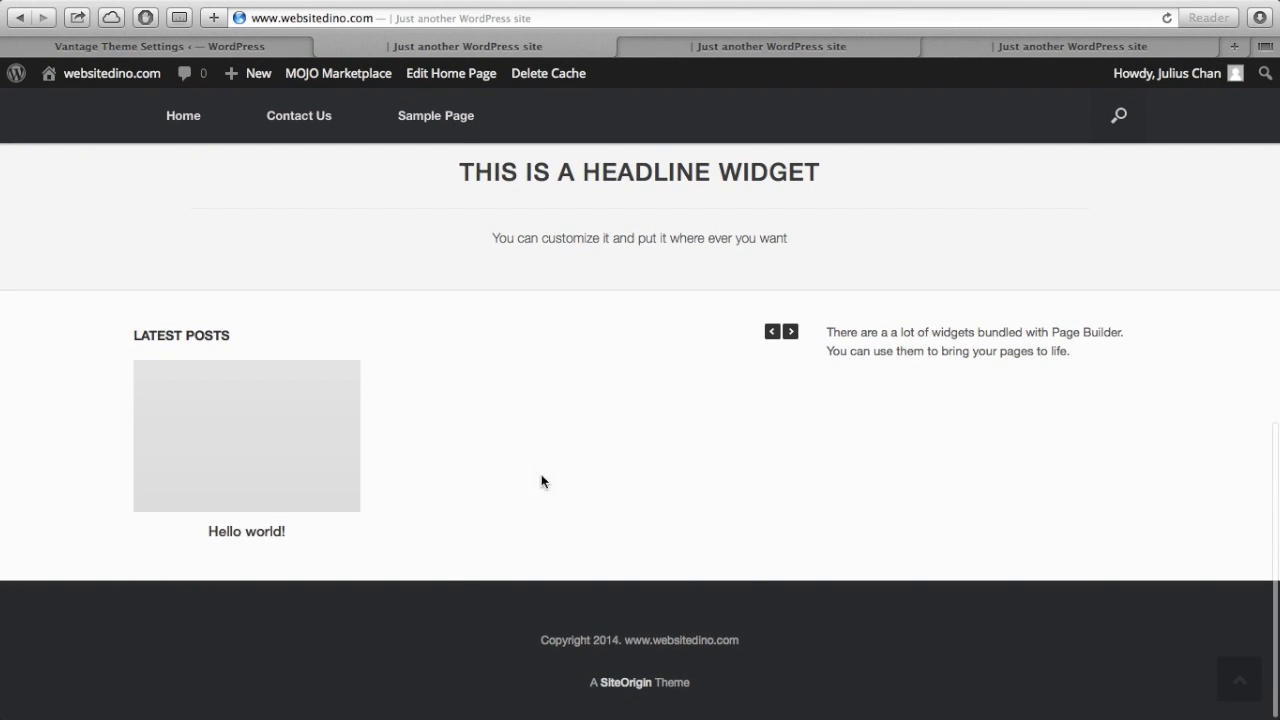
- Go back to Theme Settings, then to the WordPress admin Dashboard
{"action": "left_click", "coordinate": [266, 49]}
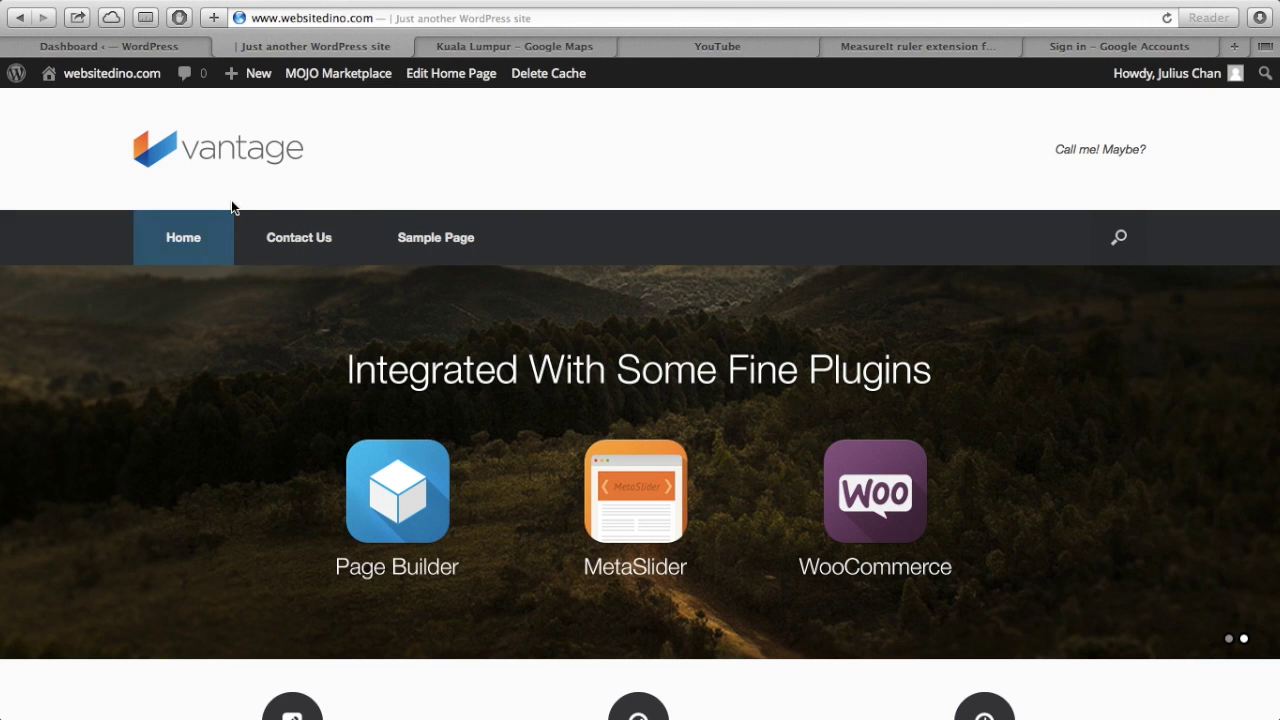
{"action": "left_click", "coordinate": [191, 50]}
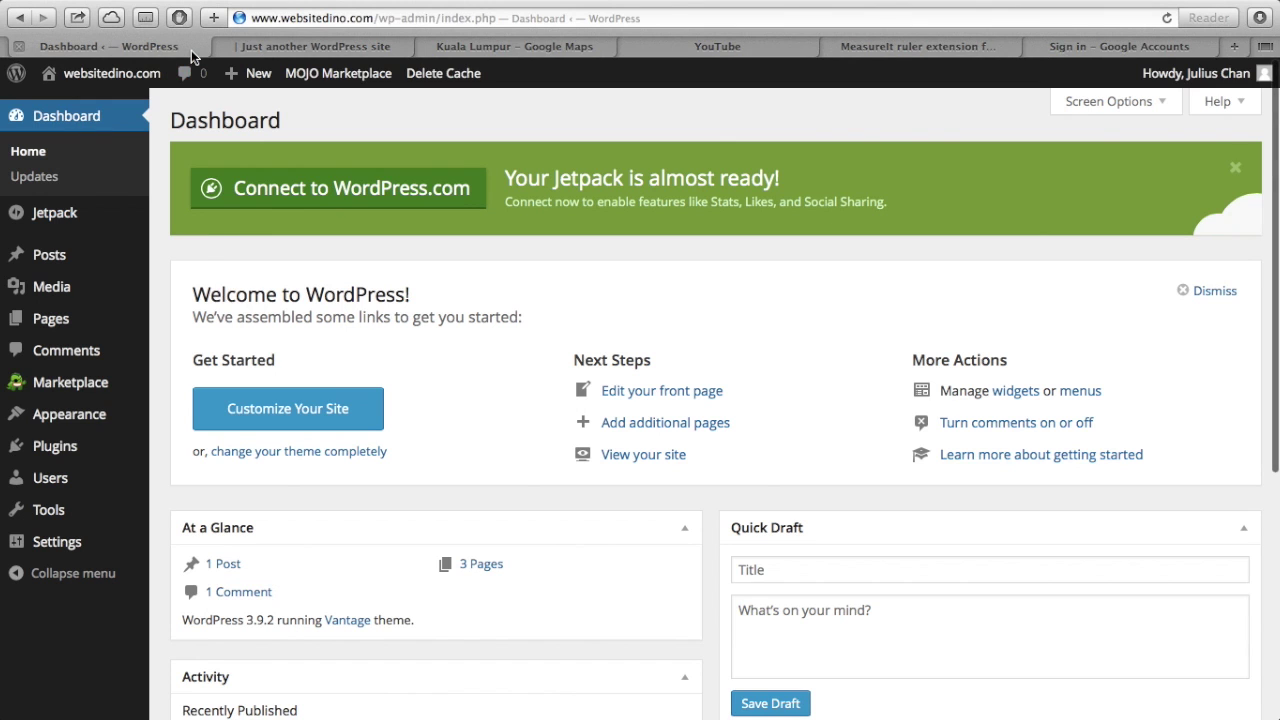
- Create a new page titled 'About'
{"action": "left_click", "coordinate": [88, 324]}
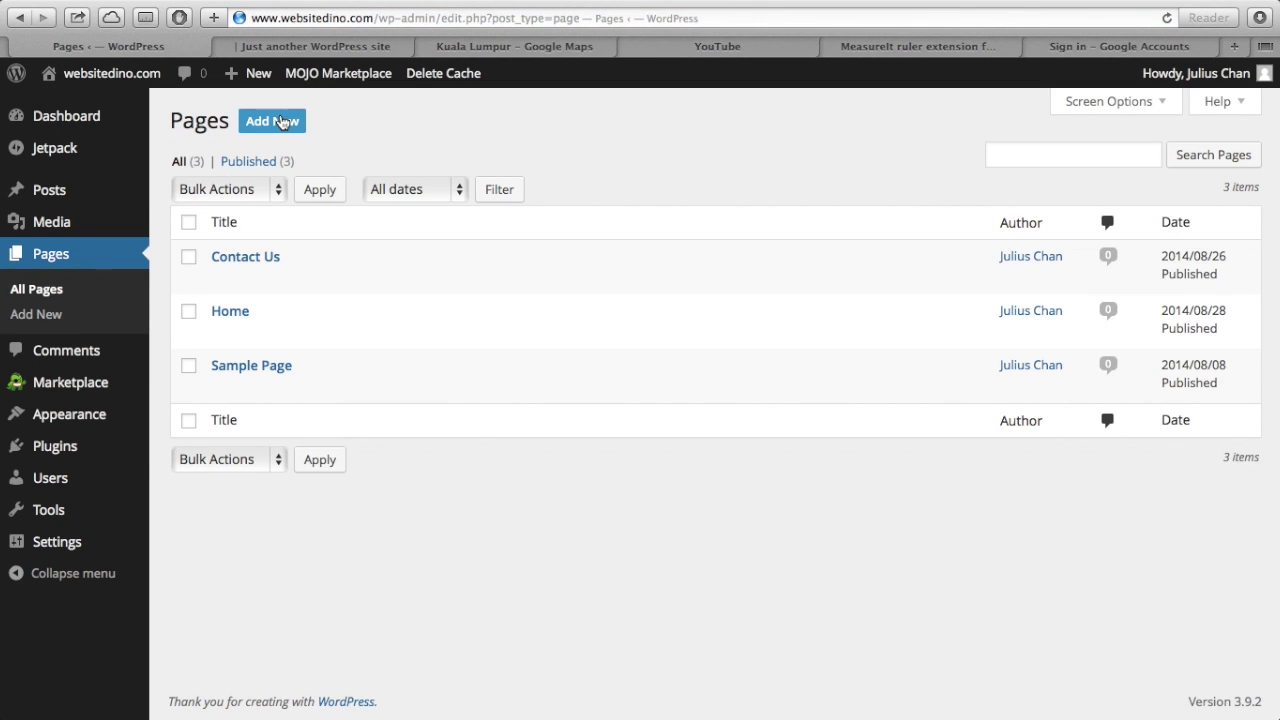
{"action": "left_click", "coordinate": [282, 121]}
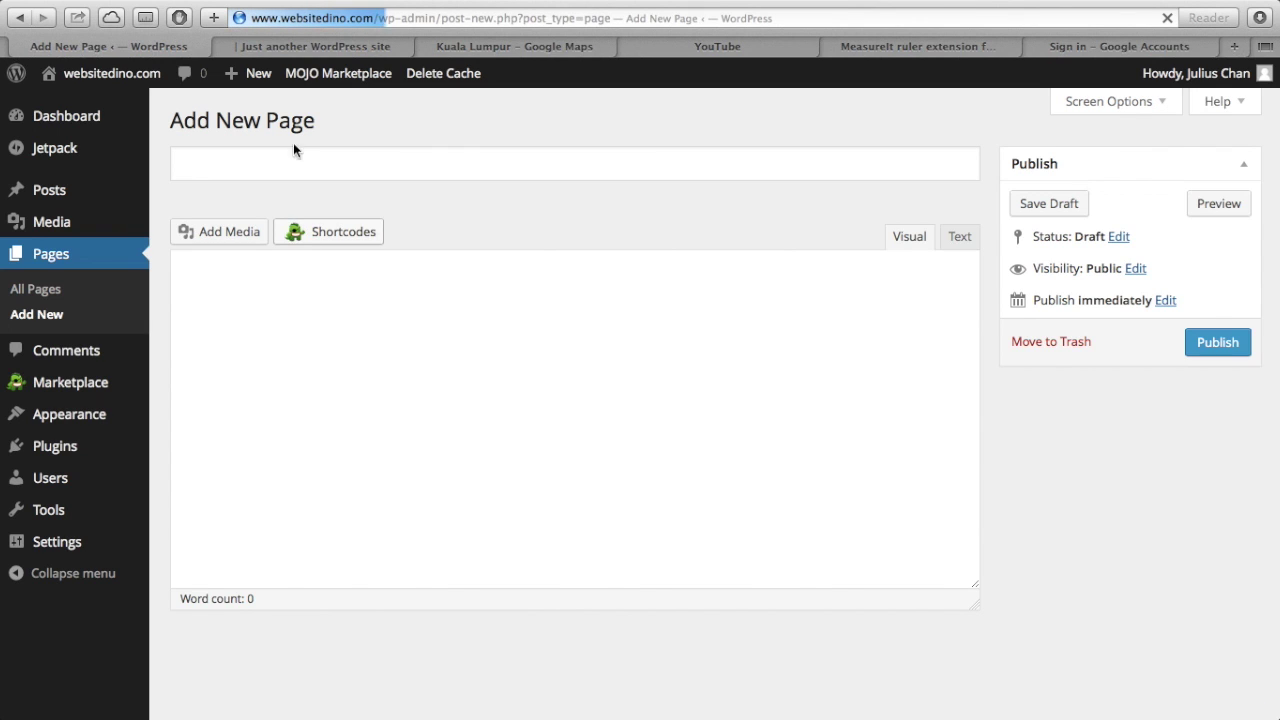
{"action": "left_click", "coordinate": [303, 46]}
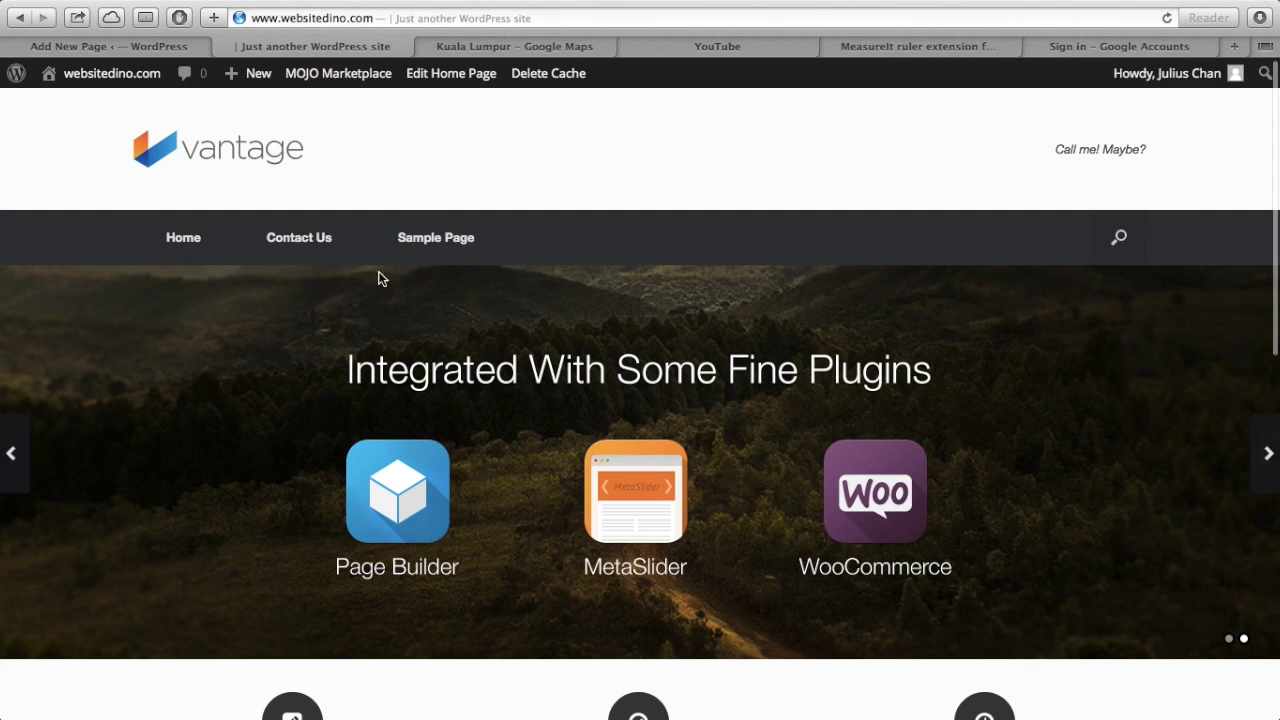
{"action": "left_click", "coordinate": [186, 46]}
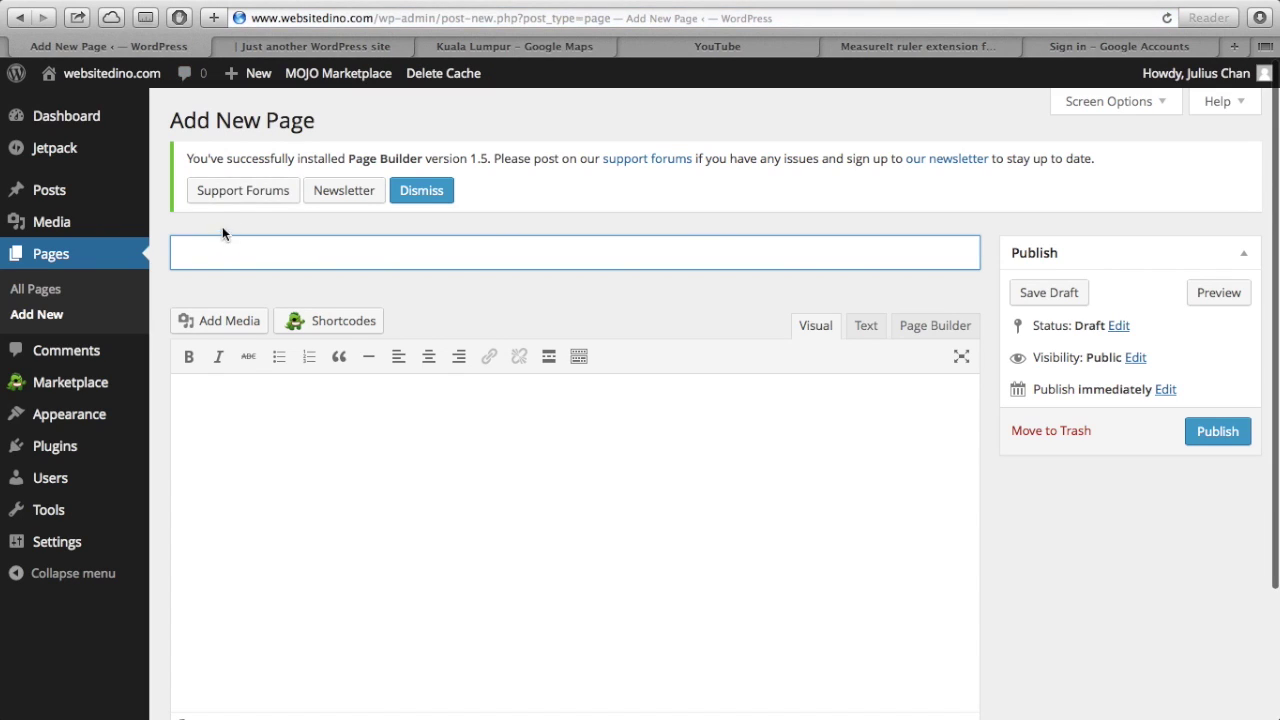
{"action": "type", "text": "About"}
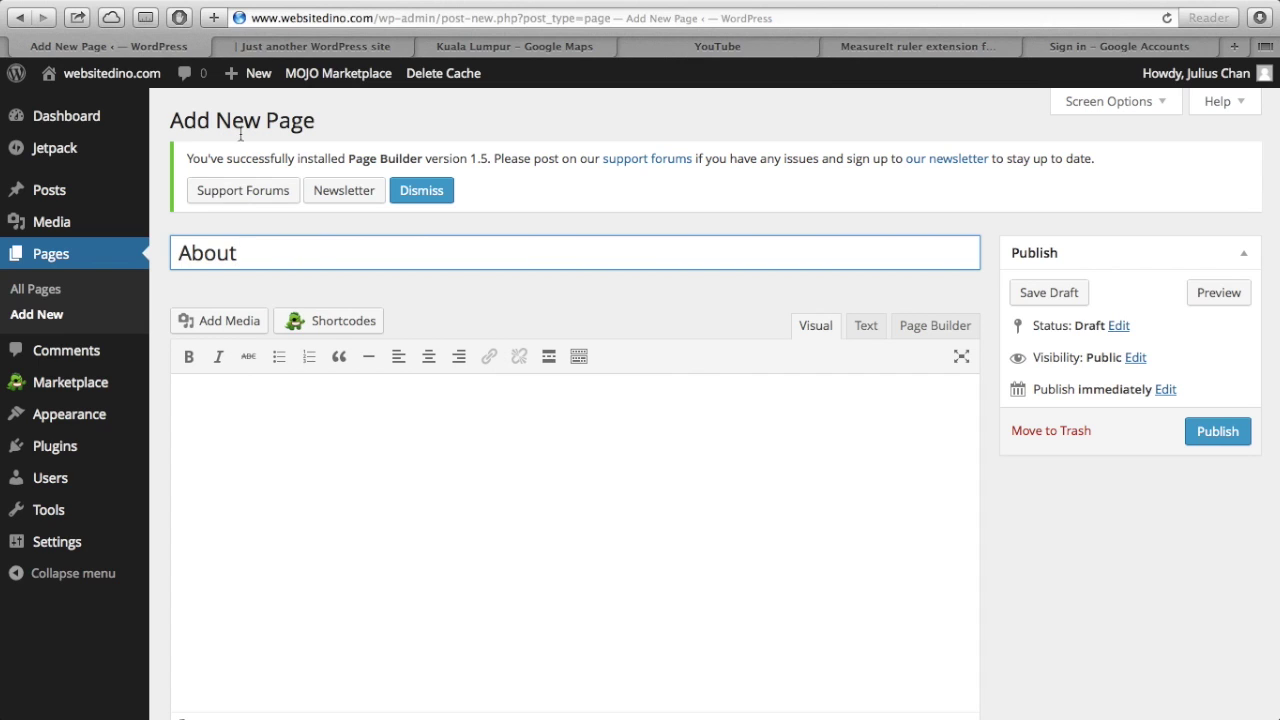
{"action": "scroll", "coordinate": [322, 455], "scroll_direction": "down", "scroll_amount": 1}
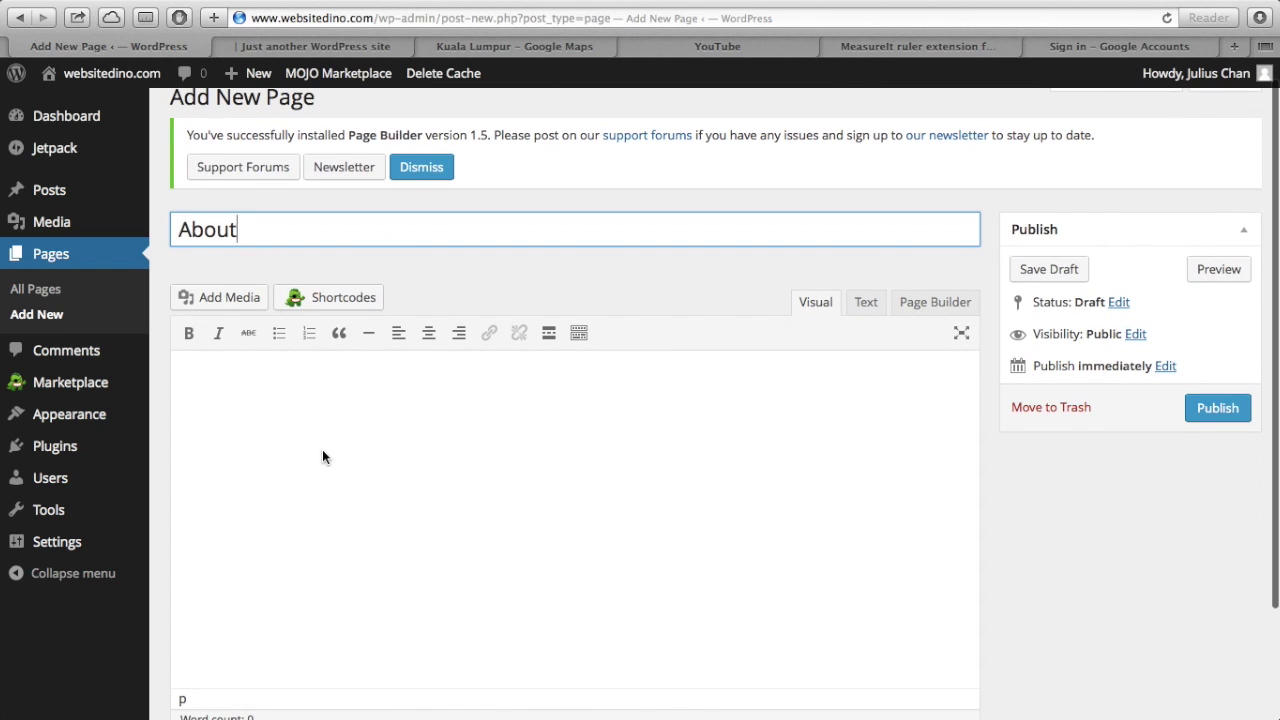
{"action": "scroll", "coordinate": [322, 457], "scroll_direction": "up", "scroll_amount": 1}
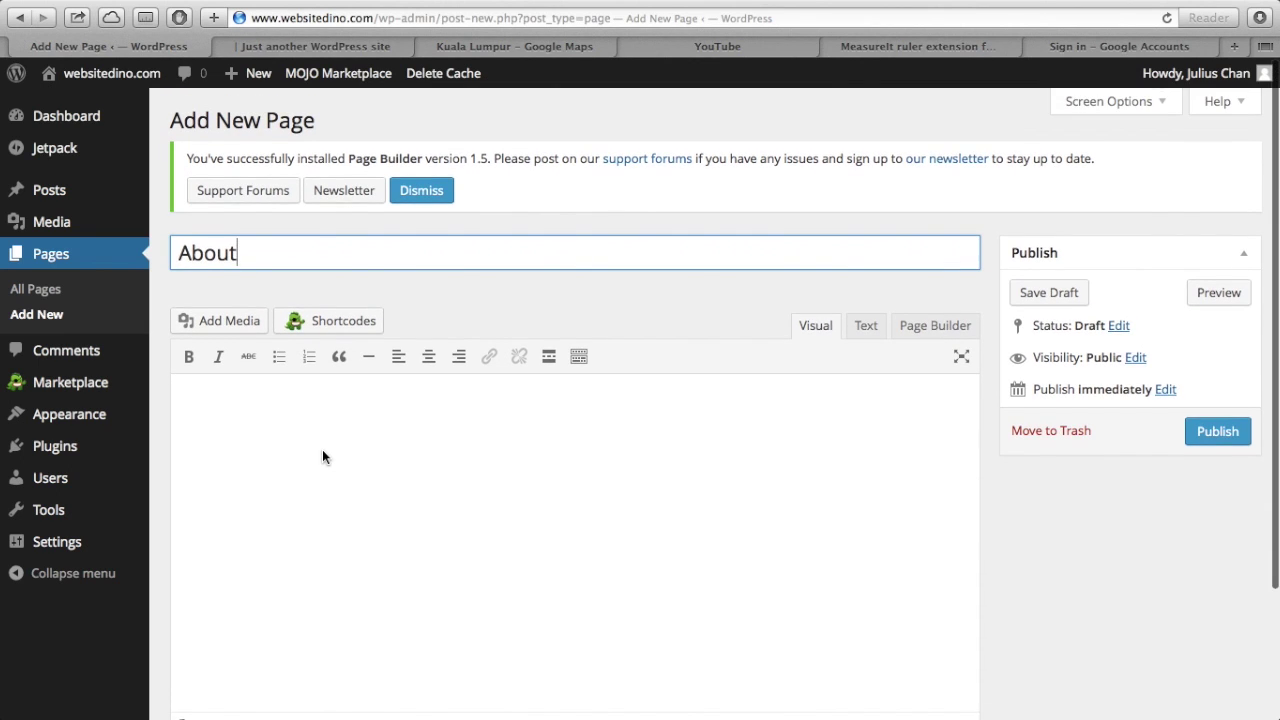
{"action": "scroll", "coordinate": [322, 457], "scroll_direction": "down", "scroll_amount": 1}
- Write a self-introduction saying you teach others how to create websites, with a blank line above
{"action": "left_click", "coordinate": [314, 436]}
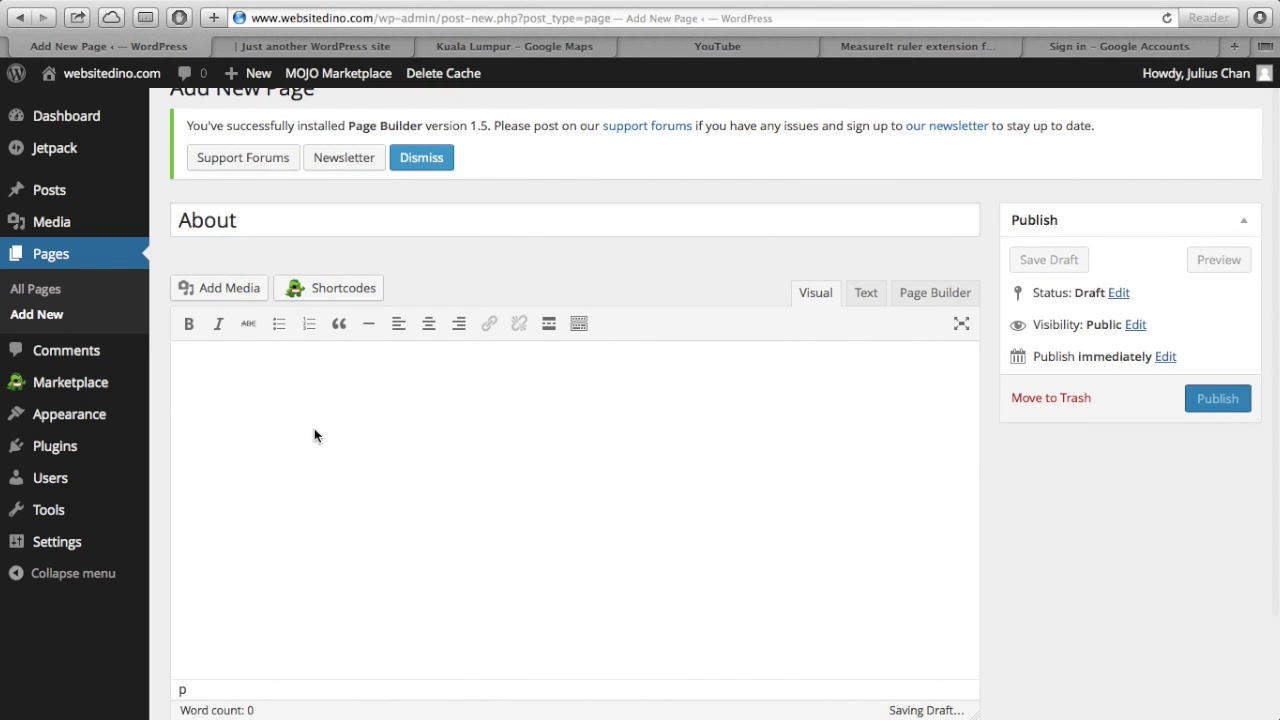
{"action": "type", "text": "This"}
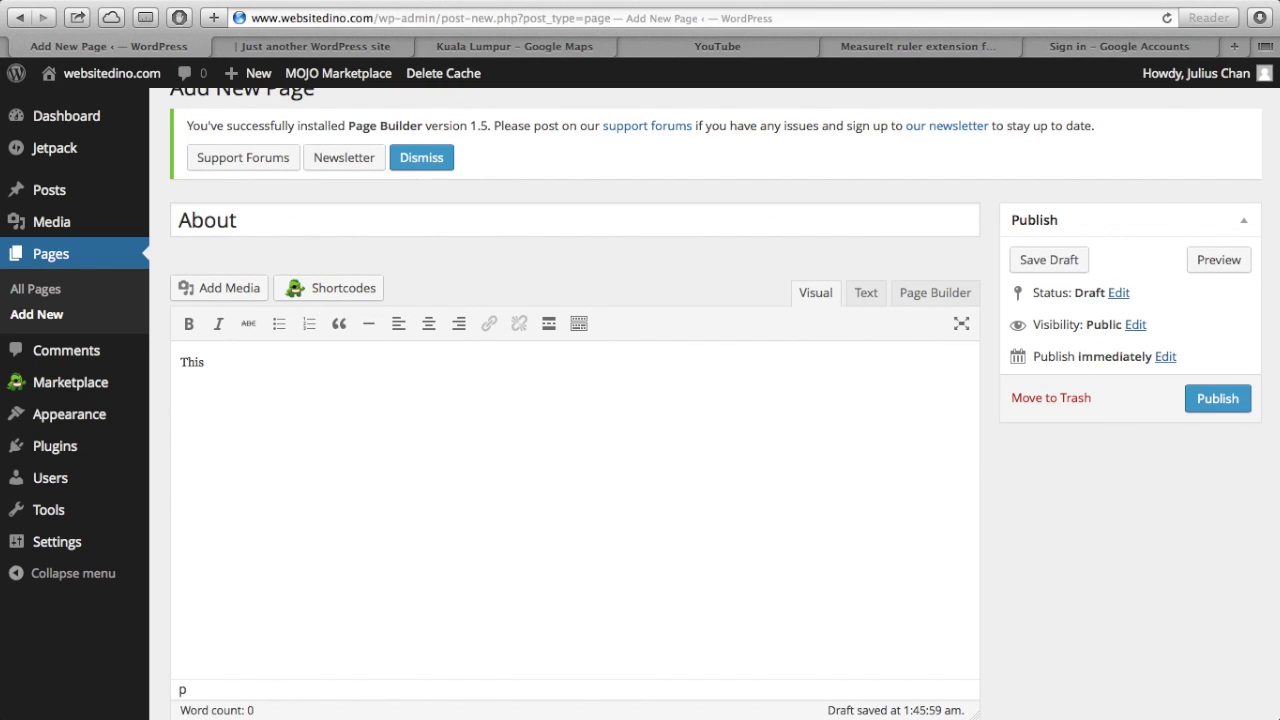
{"action": "key", "text": "BackSpace"}
{"action": "key", "text": "BackSpace"}
{"action": "key", "text": "BackSpace"}
{"action": "key", "text": "BackSpace"}
{"action": "type", "text": "Hi I am Juli"}
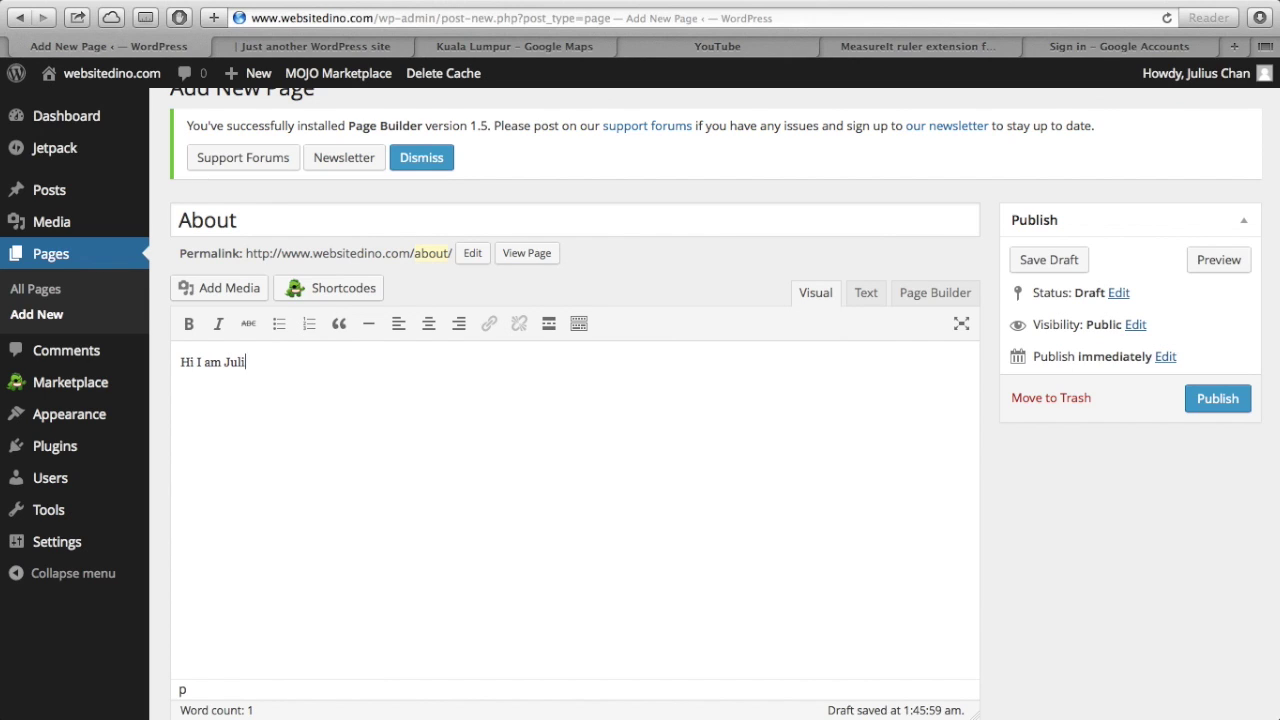
{"action": "type", "text": "us, and I like to teach qto"}
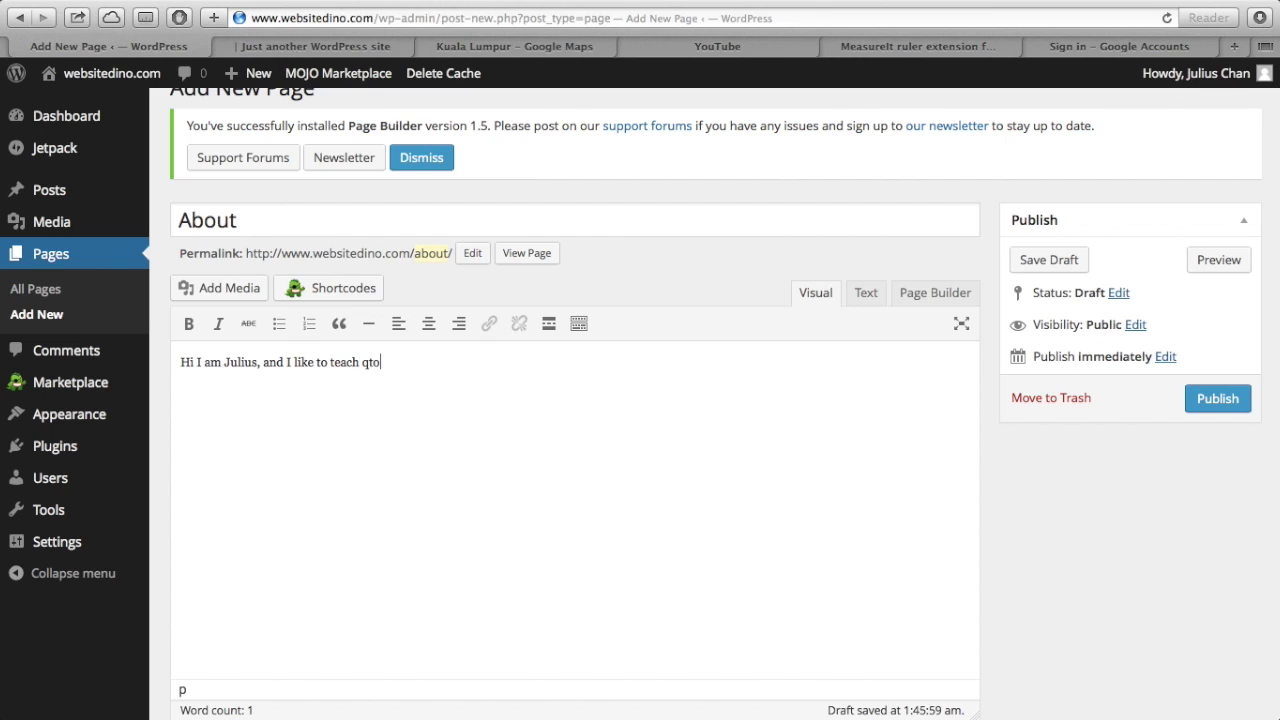
{"action": "key", "text": "BackSpace"}
{"action": "key", "text": "BackSpace"}
{"action": "key", "text": "BackSpace"}
{"action": "type", "text": "others how to"}
{"action": "key", "text": "BackSpace"}
{"action": "key", "text": "BackSpace"}
{"action": "type", "text": "ow to create websites."}
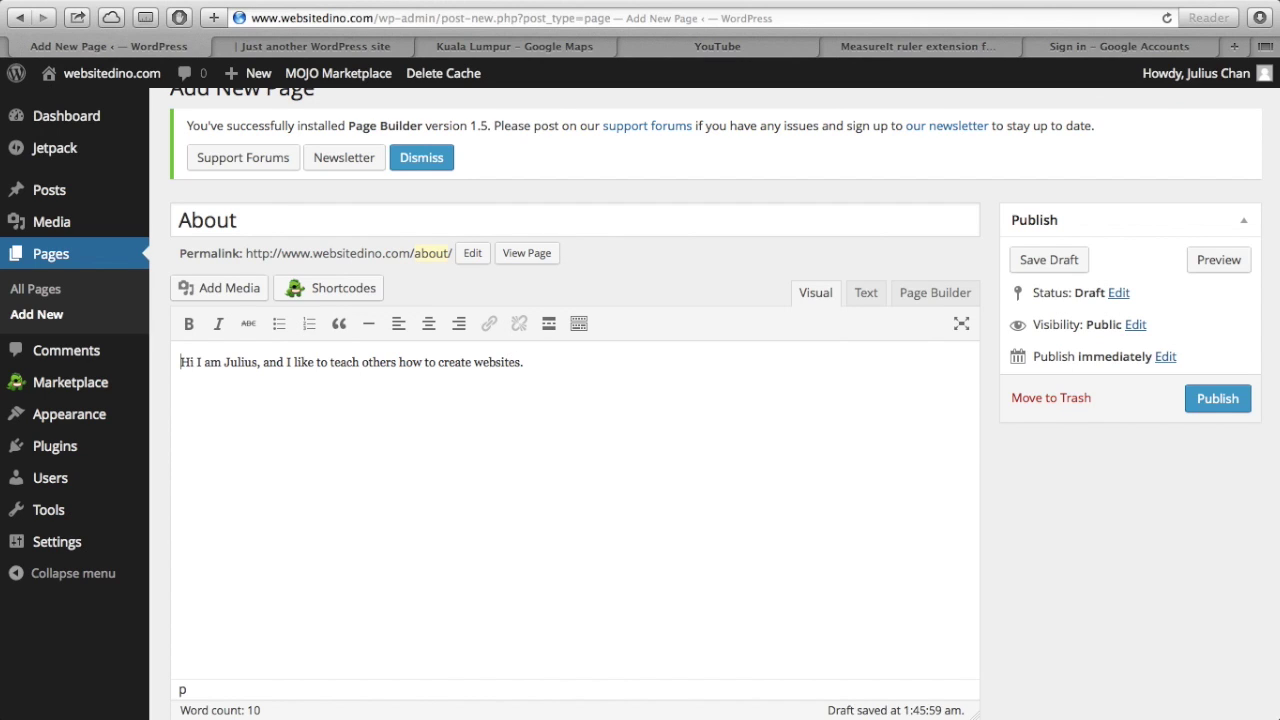
{"action": "key", "text": "Return"}
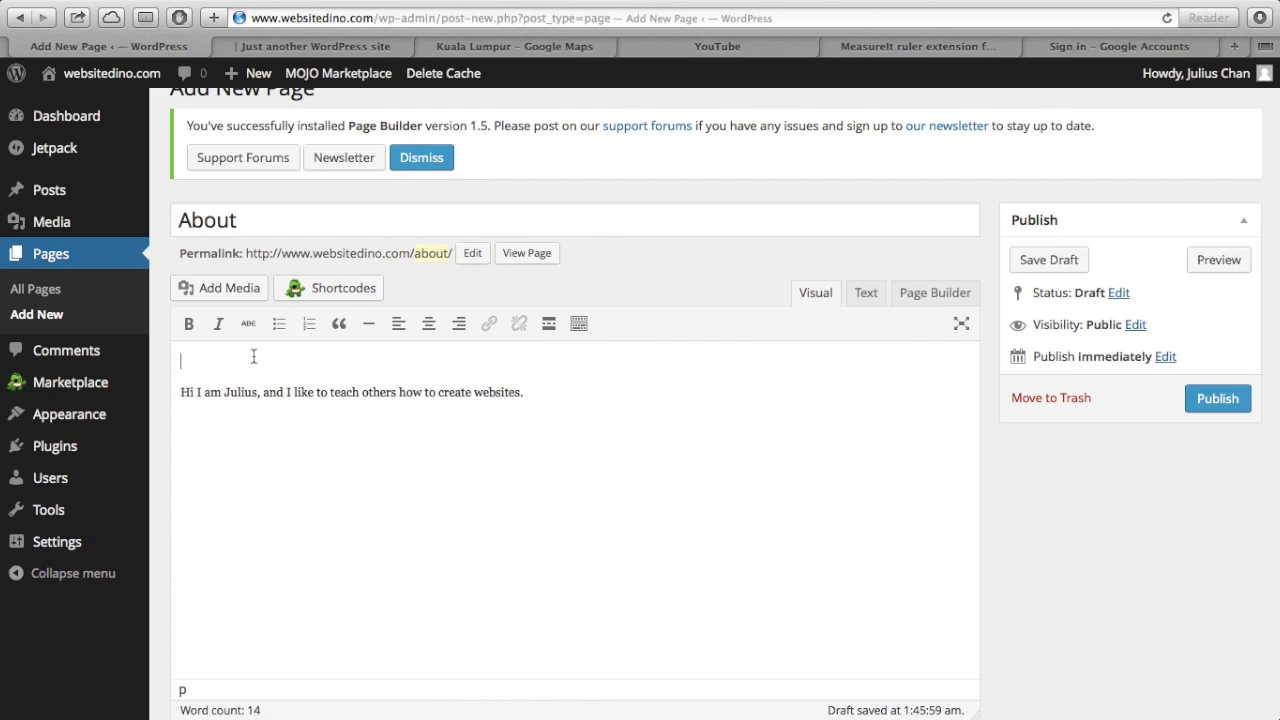
- Upload the portrait JPG and insert it above the intro line of the About page
{"action": "left_click", "coordinate": [235, 299]}
{"action": "left_click", "coordinate": [265, 171]}
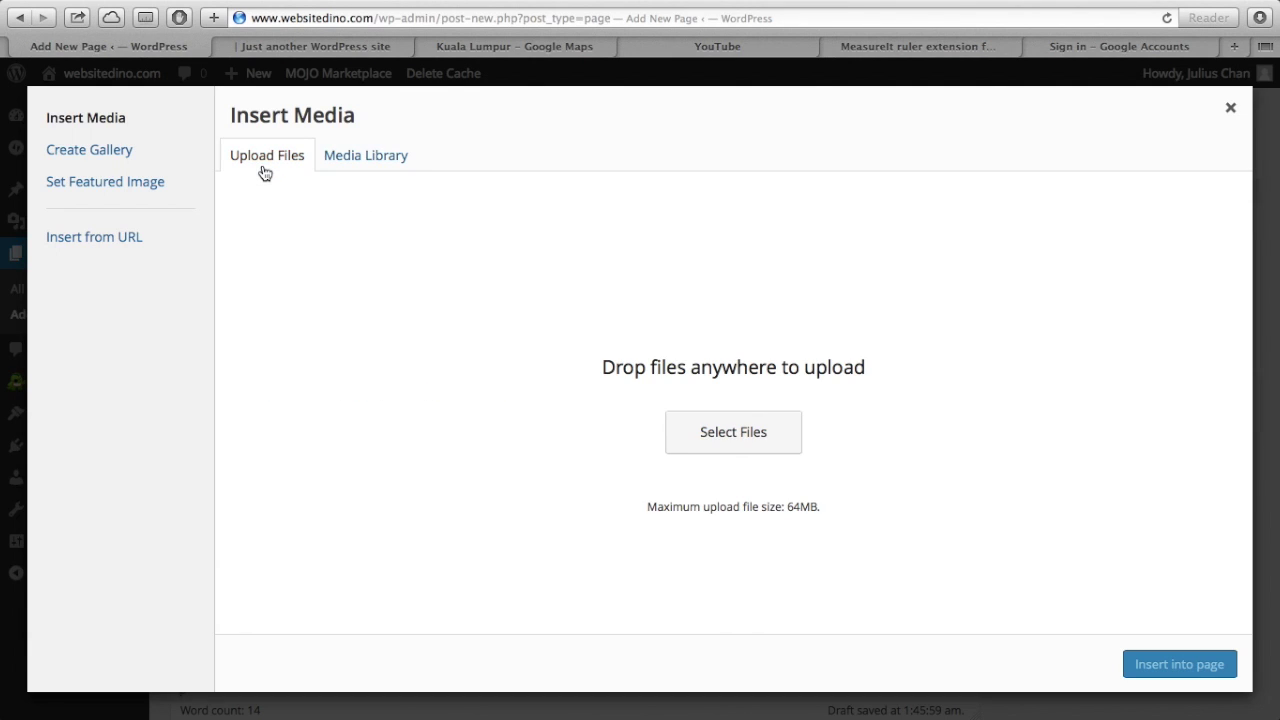
{"action": "left_click", "coordinate": [737, 446]}
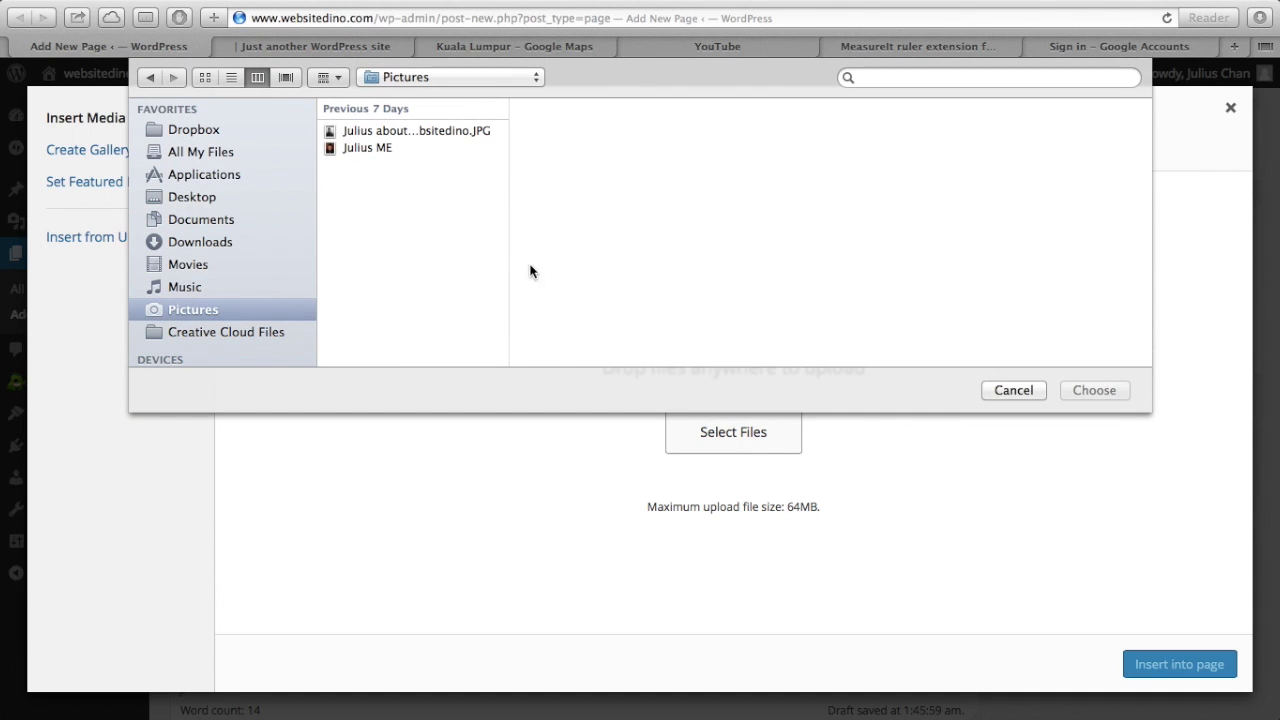
{"action": "left_click", "coordinate": [416, 131]}
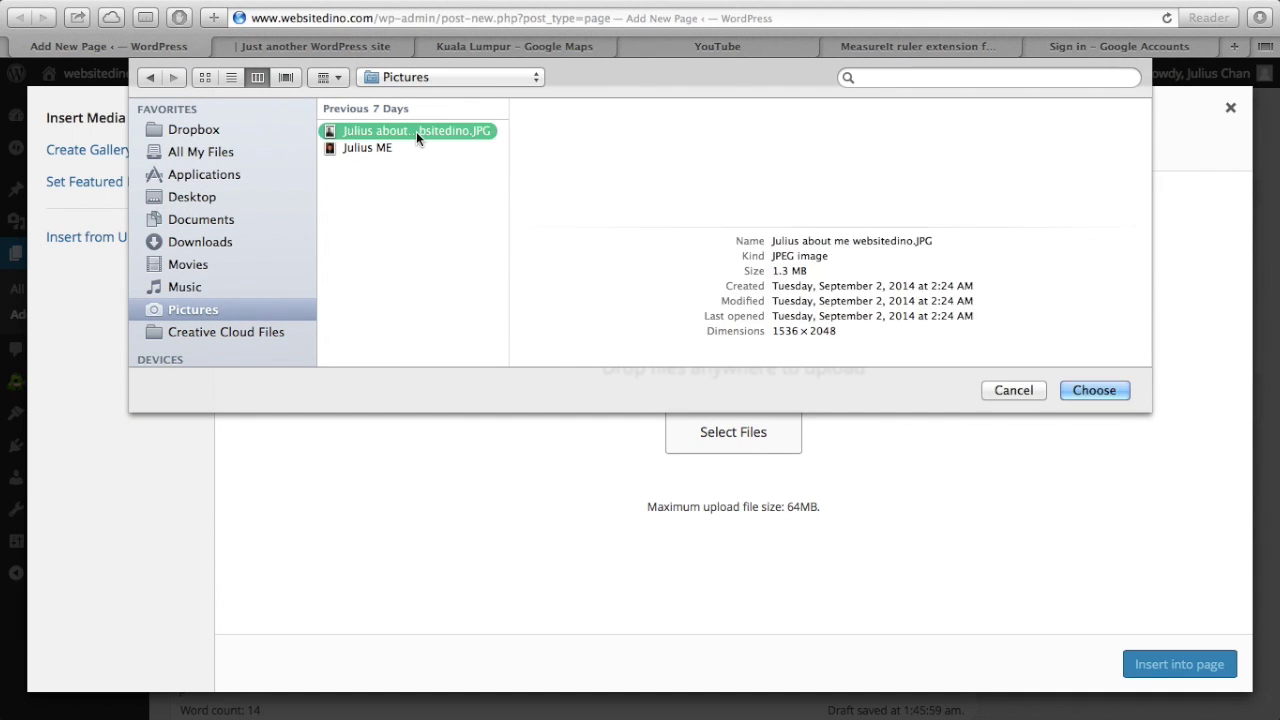
{"action": "left_click", "coordinate": [1094, 390]}
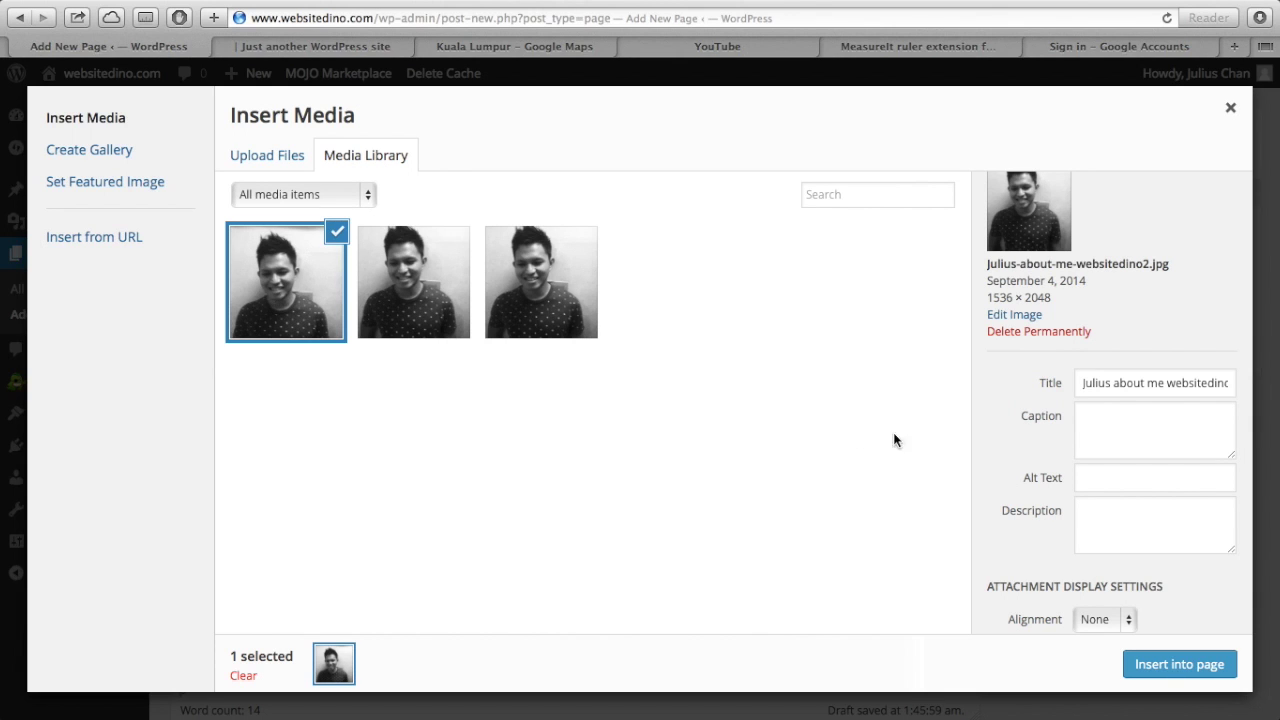
{"action": "left_click", "coordinate": [1157, 675]}
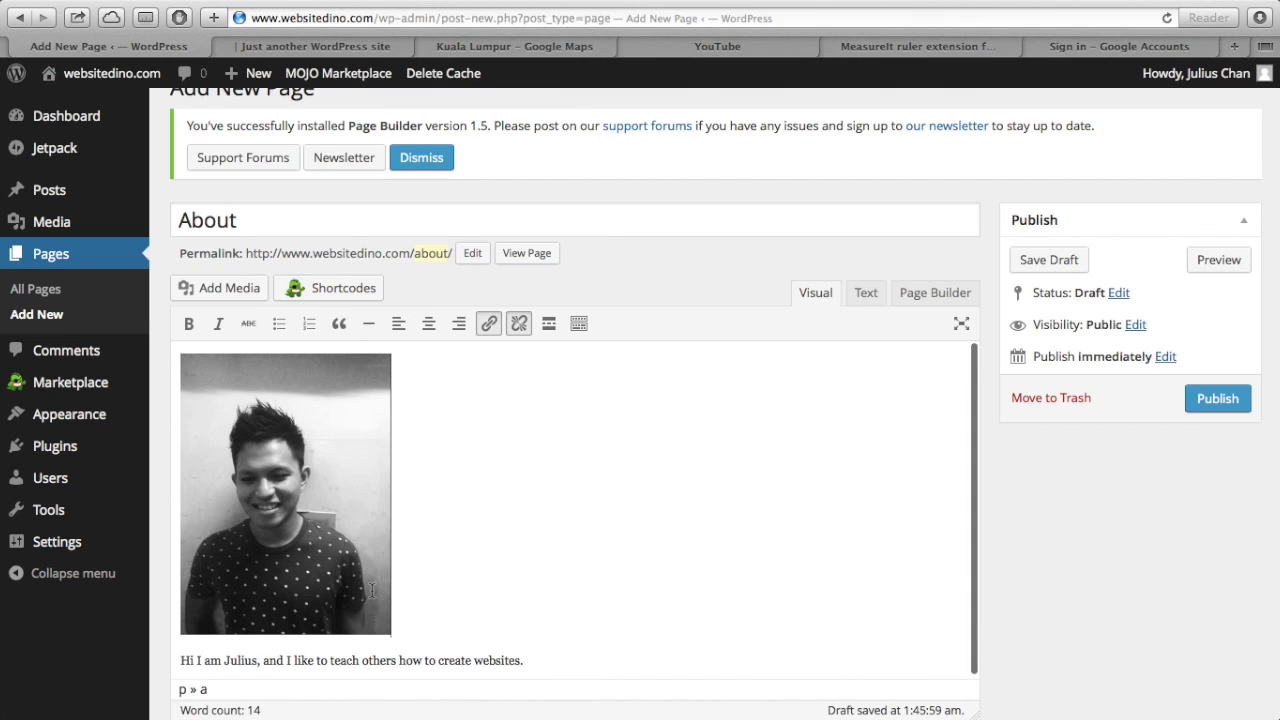
{"action": "scroll", "coordinate": [371, 590], "scroll_direction": "down", "scroll_amount": 2}
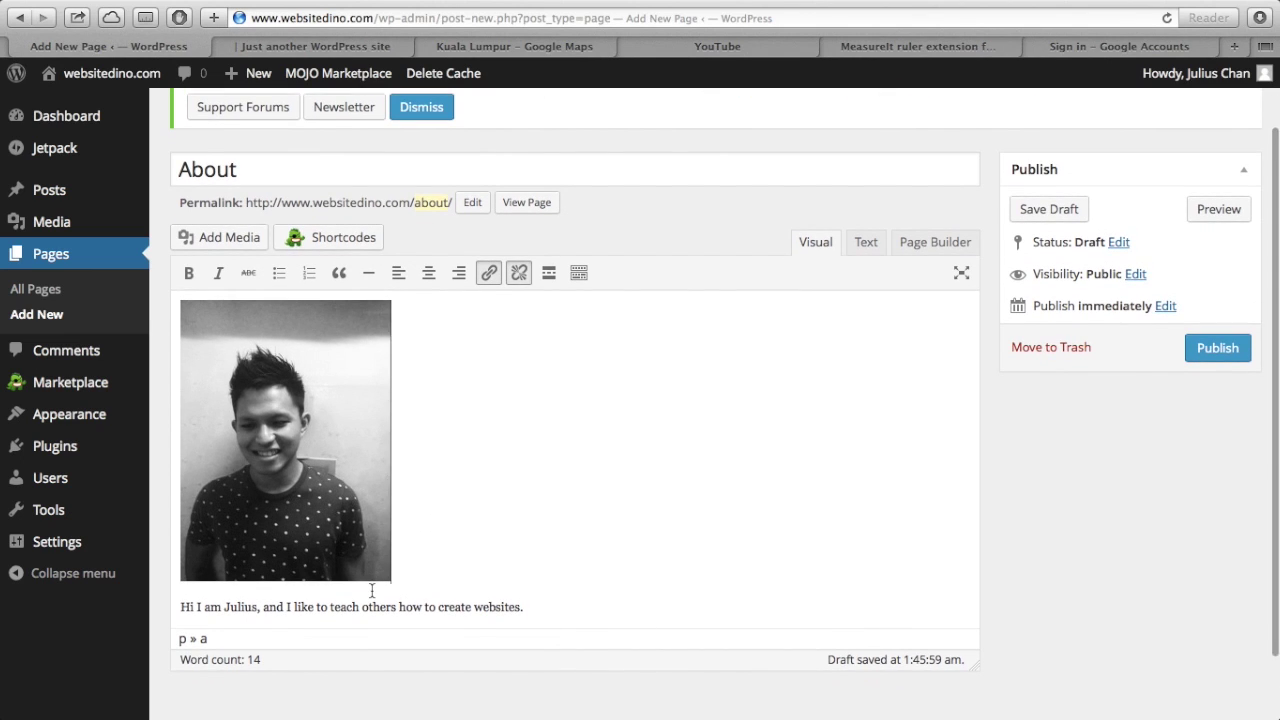
- Caption the inserted photo with a short self-introduction
{"action": "left_click", "coordinate": [297, 438]}
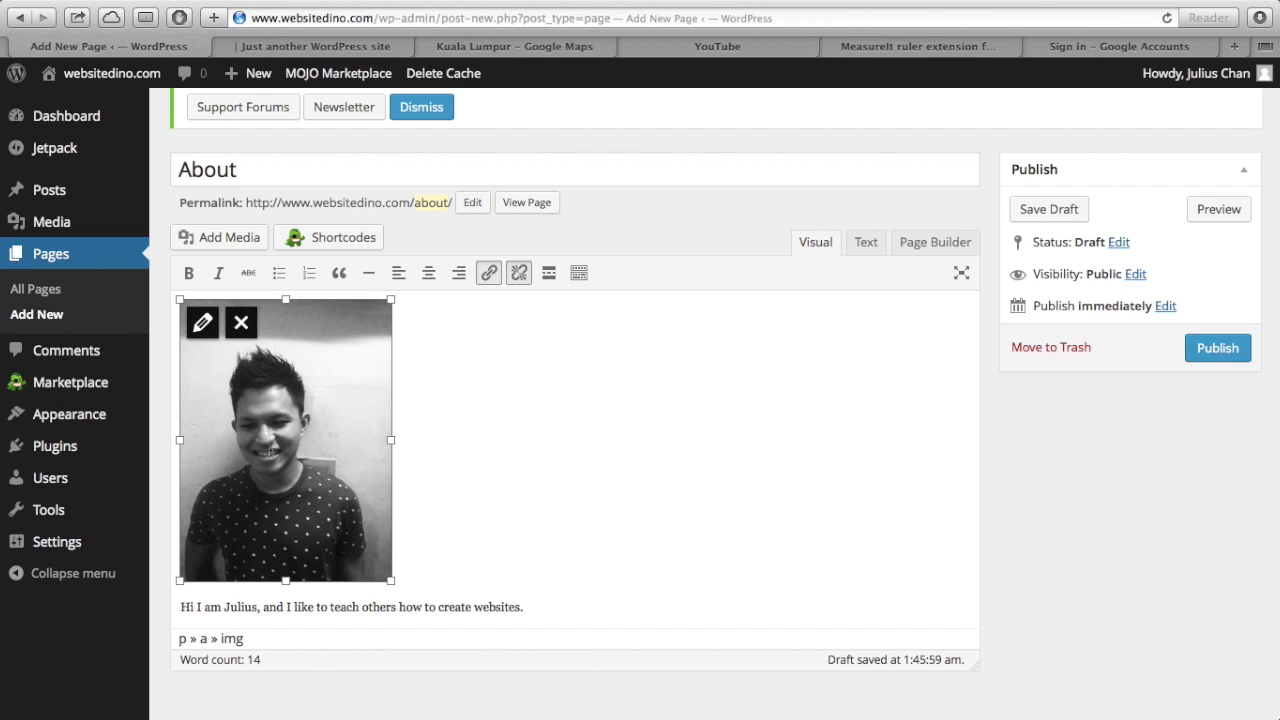
{"action": "left_click", "coordinate": [203, 323]}
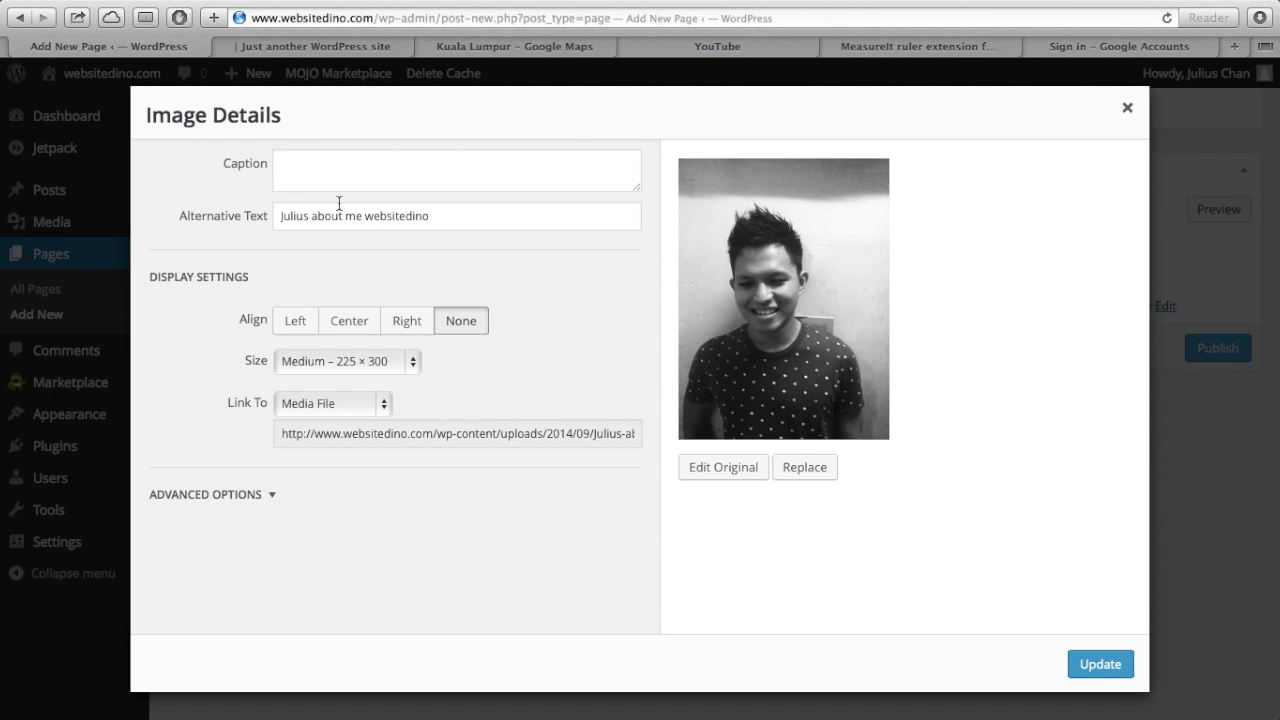
{"action": "left_click", "coordinate": [372, 174]}
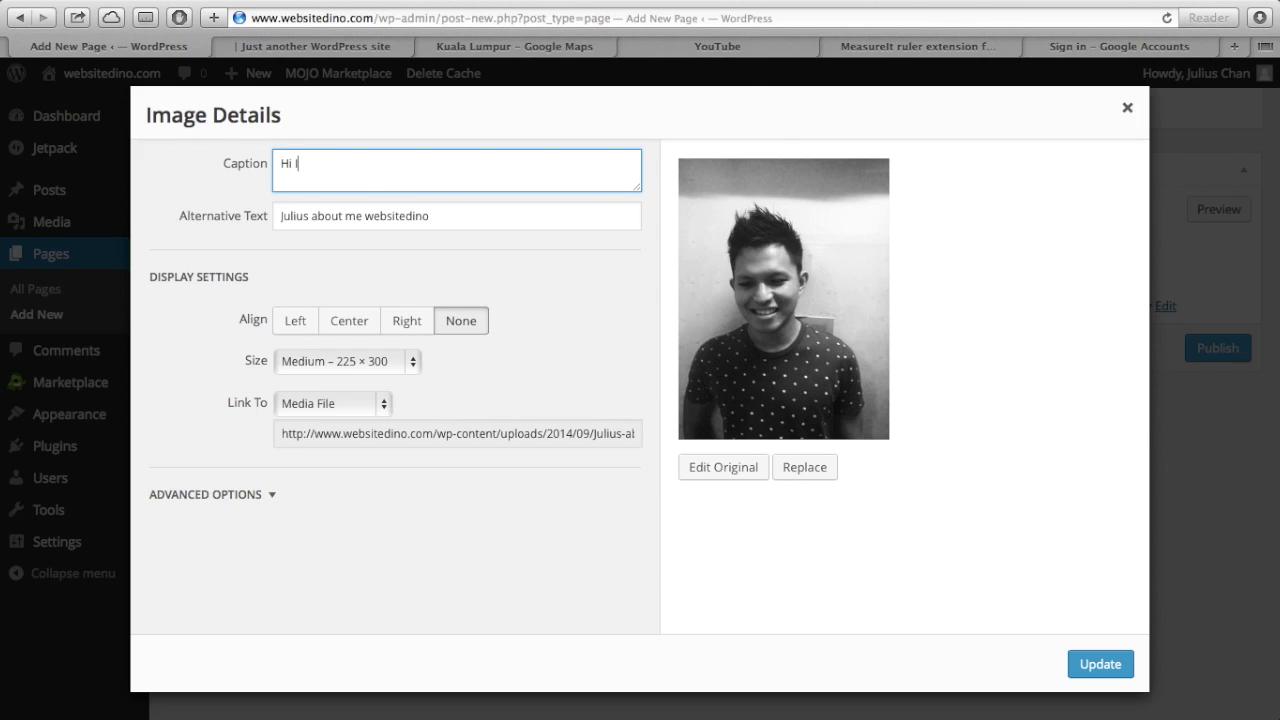
{"action": "type", "text": "H"}
{"action": "key", "text": "BackSpace"}
{"action": "type", "text": "Im Julius!"}
- Center the photo and keep it at the Medium 225×300 size
{"action": "left_click", "coordinate": [443, 215]}
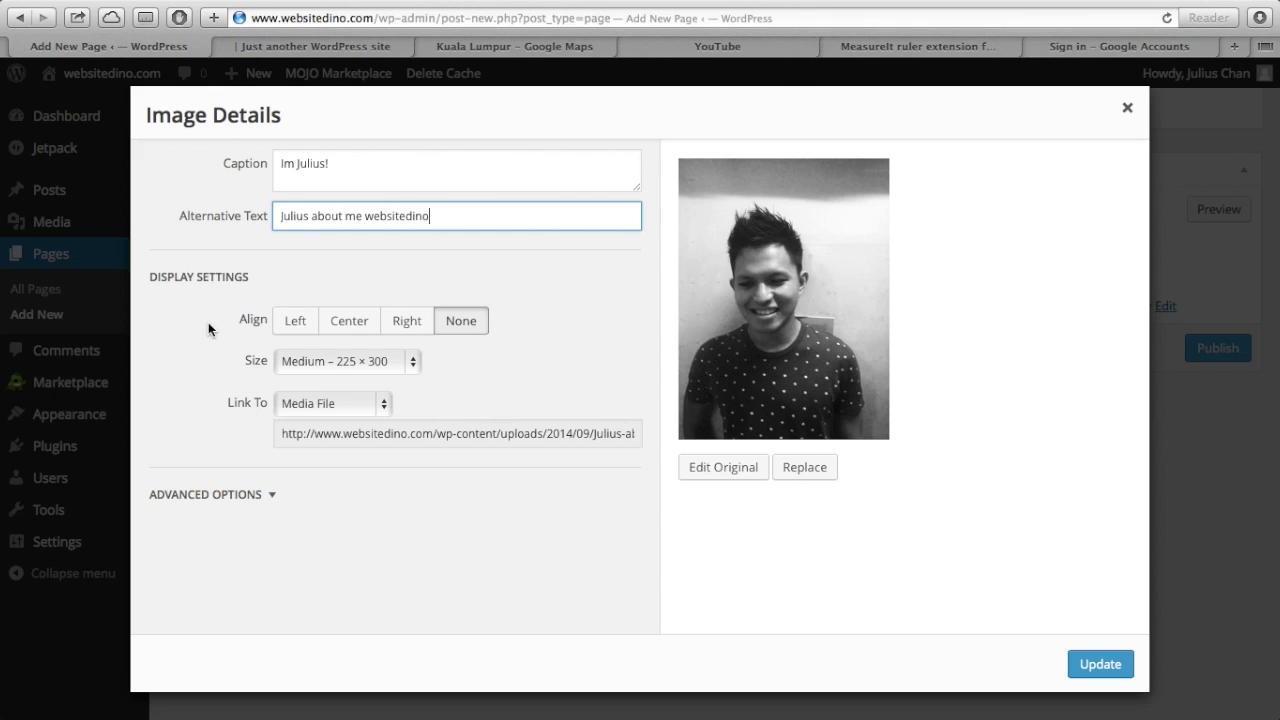
{"action": "left_click", "coordinate": [358, 317]}
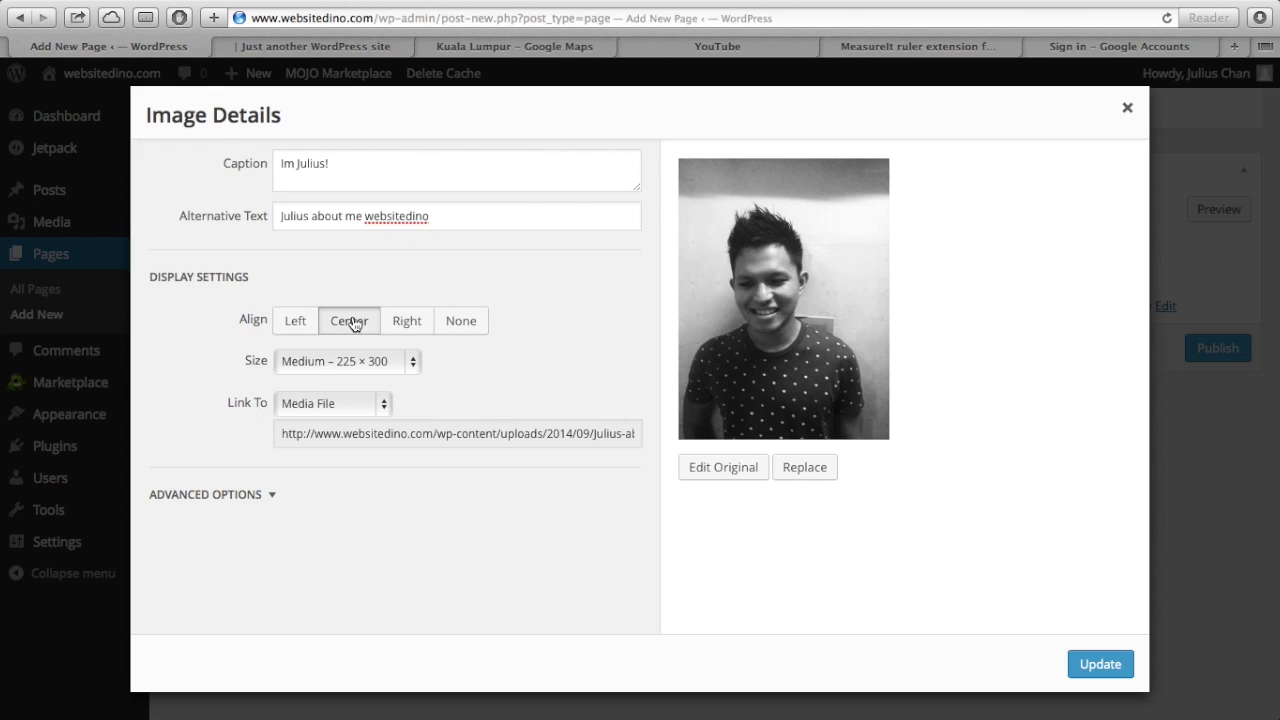
{"action": "left_click", "coordinate": [335, 366]}
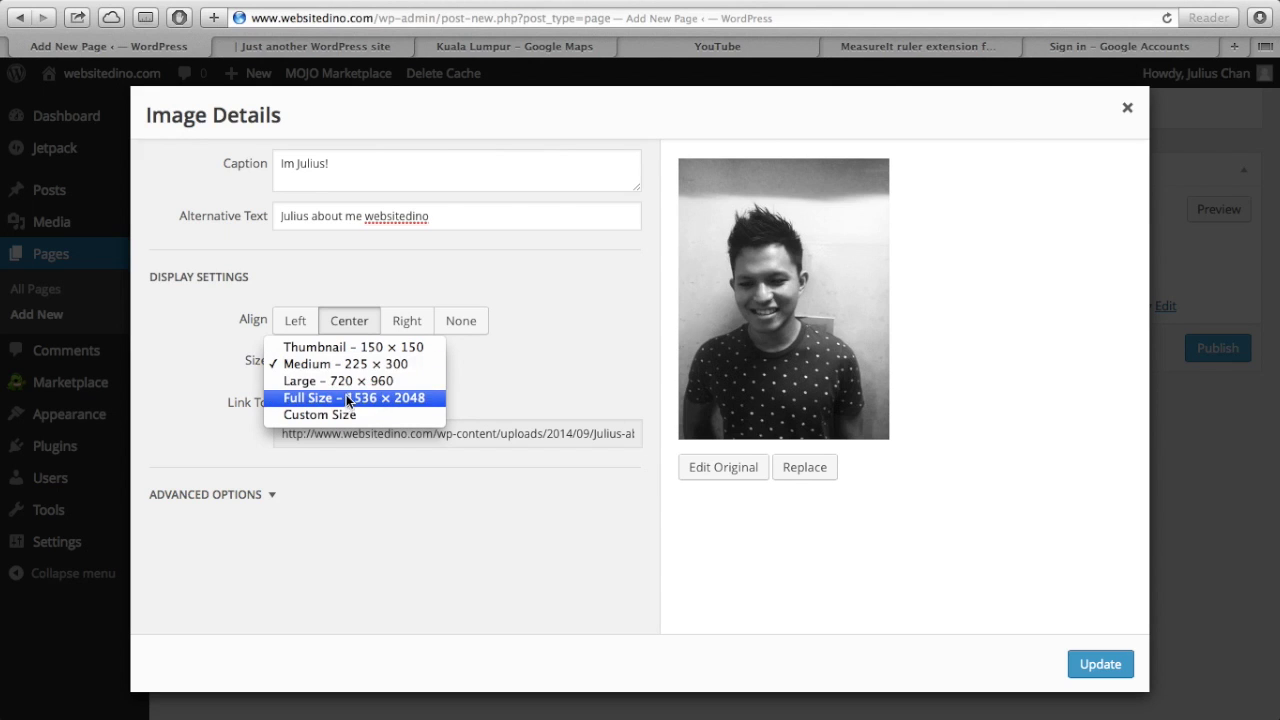
{"action": "left_click", "coordinate": [497, 381]}
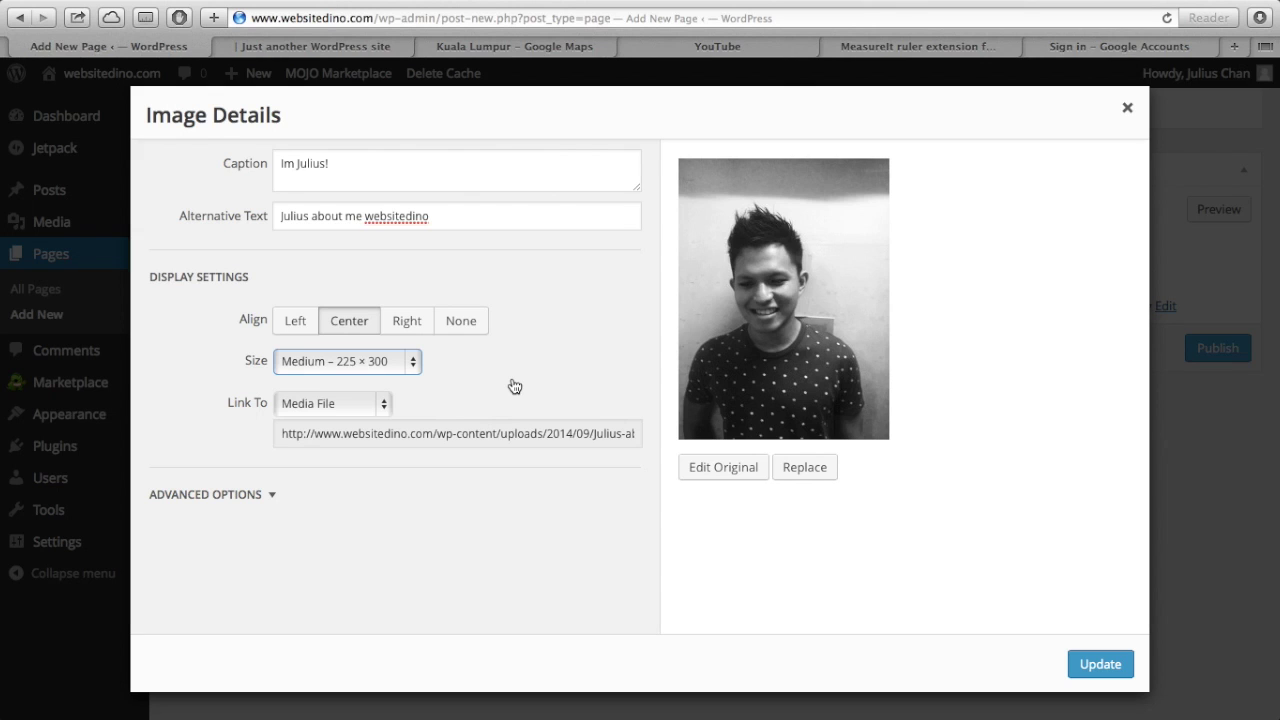
- Set the photo's link to None and open the original image in Edit Image
{"action": "left_click", "coordinate": [372, 408]}
{"action": "left_click", "coordinate": [354, 440]}
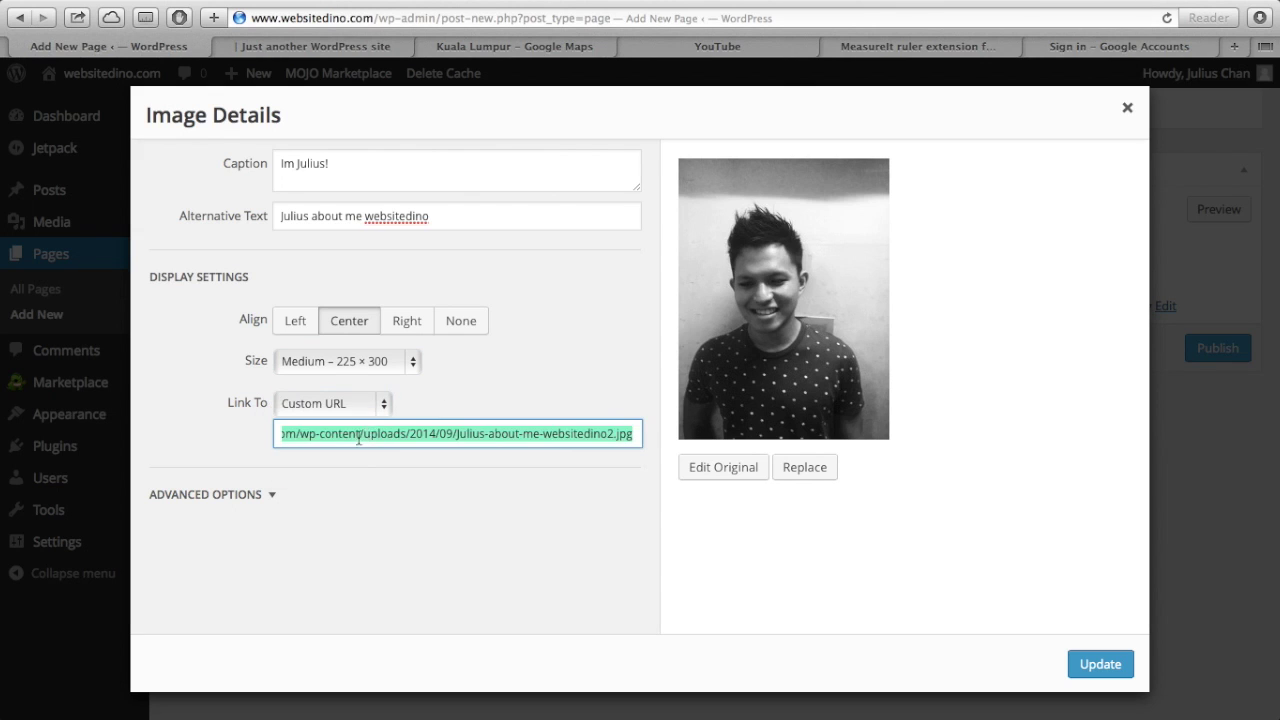
{"action": "triple_click", "coordinate": [377, 434]}
{"action": "type", "text": "ww"}
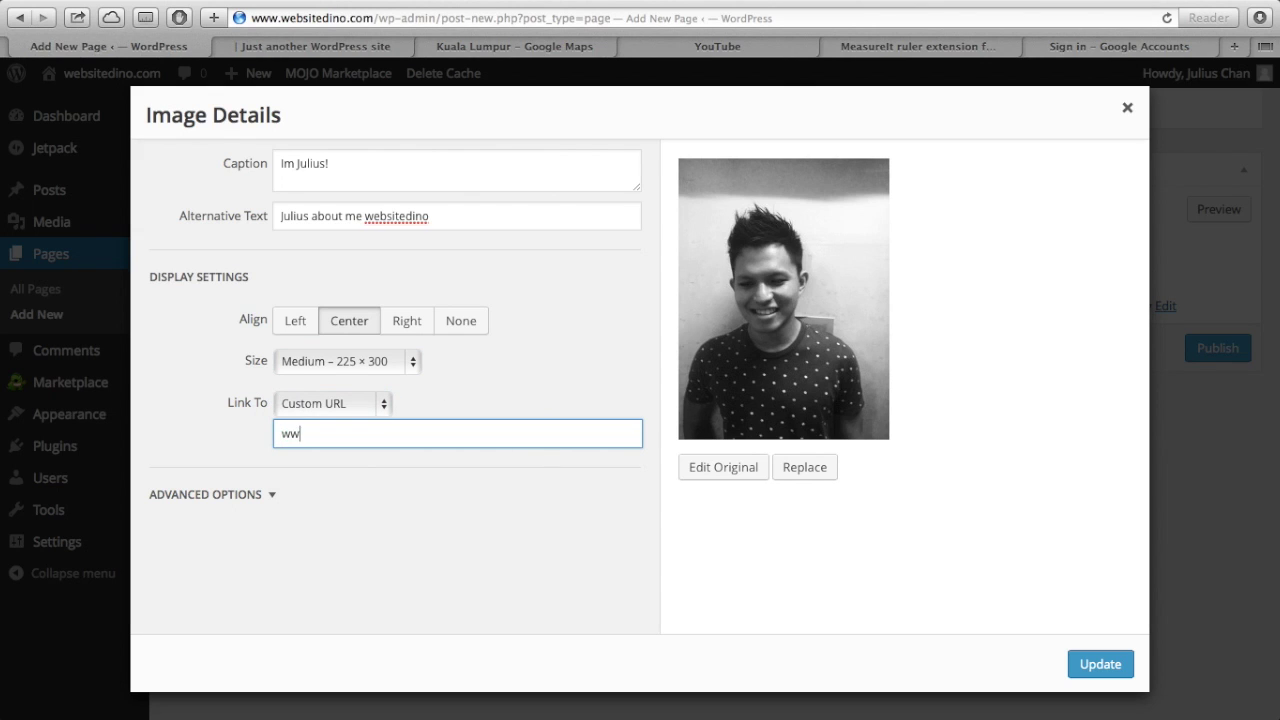
{"action": "type", "text": "w.ggoo"}
{"action": "key", "text": "BackSpace"}
{"action": "key", "text": "BackSpace"}
{"action": "type", "text": "oogle.com"}
{"action": "key", "text": "BackSpace"}
{"action": "key", "text": "BackSpace"}
{"action": "key", "text": "BackSpace"}
{"action": "key", "text": "BackSpace"}
{"action": "key", "text": "BackSpace"}
{"action": "key", "text": "BackSpace"}
{"action": "key", "text": "BackSpace"}
{"action": "key", "text": "BackSpace"}
{"action": "key", "text": "BackSpace"}
{"action": "key", "text": "BackSpace"}
{"action": "key", "text": "BackSpace"}
{"action": "key", "text": "BackSpace"}
{"action": "key", "text": "BackSpace"}
{"action": "key", "text": "BackSpace"}
{"action": "left_click", "coordinate": [383, 405]}
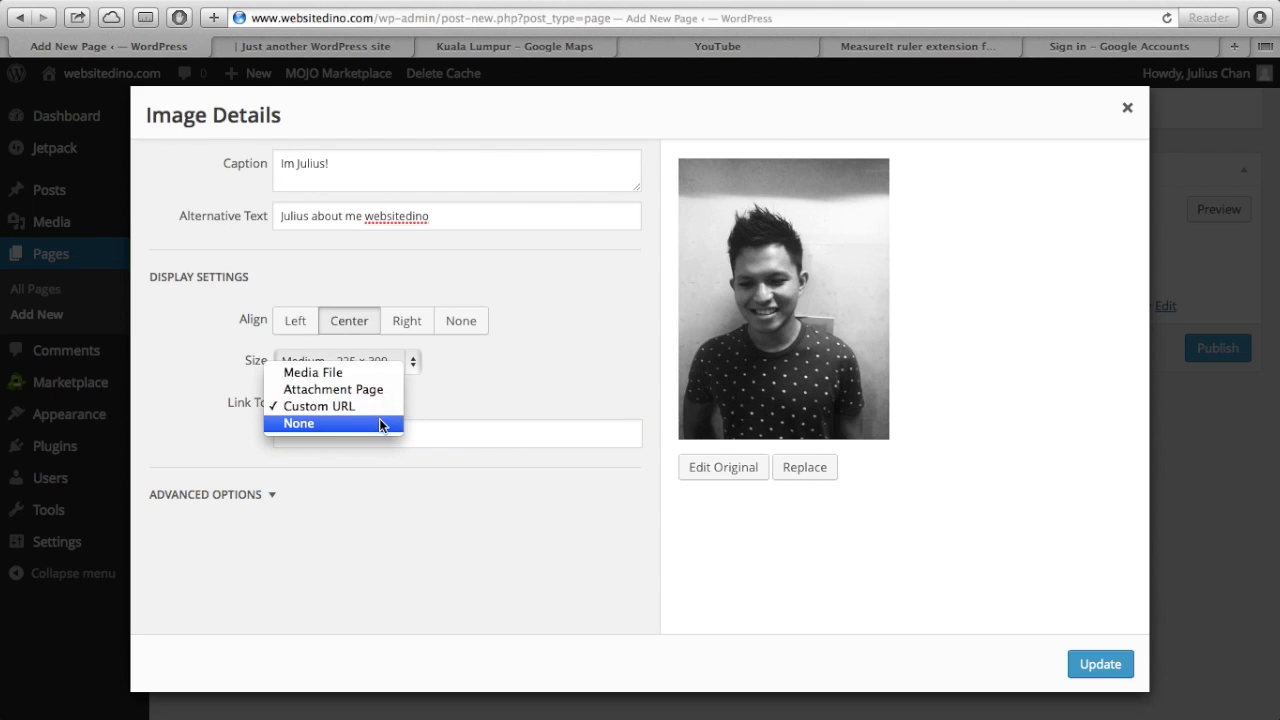
{"action": "left_click", "coordinate": [384, 424]}
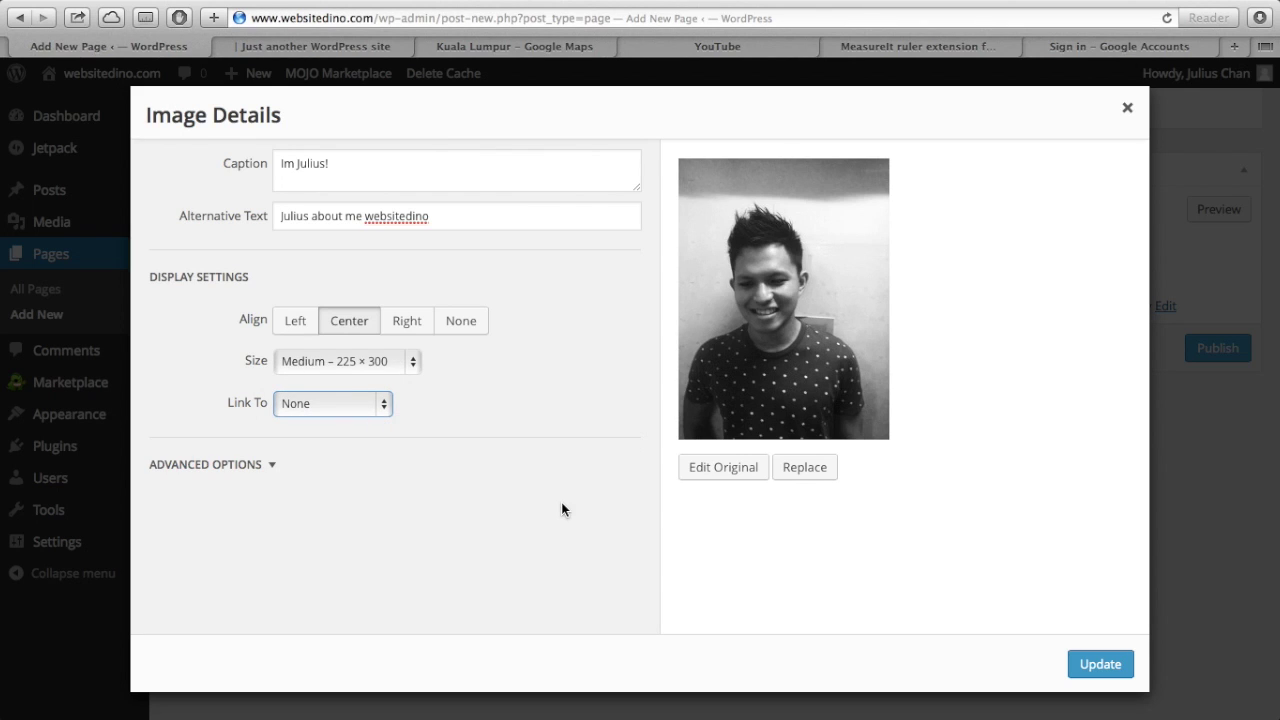
{"action": "scroll", "coordinate": [561, 505], "scroll_direction": "down", "scroll_amount": 1}
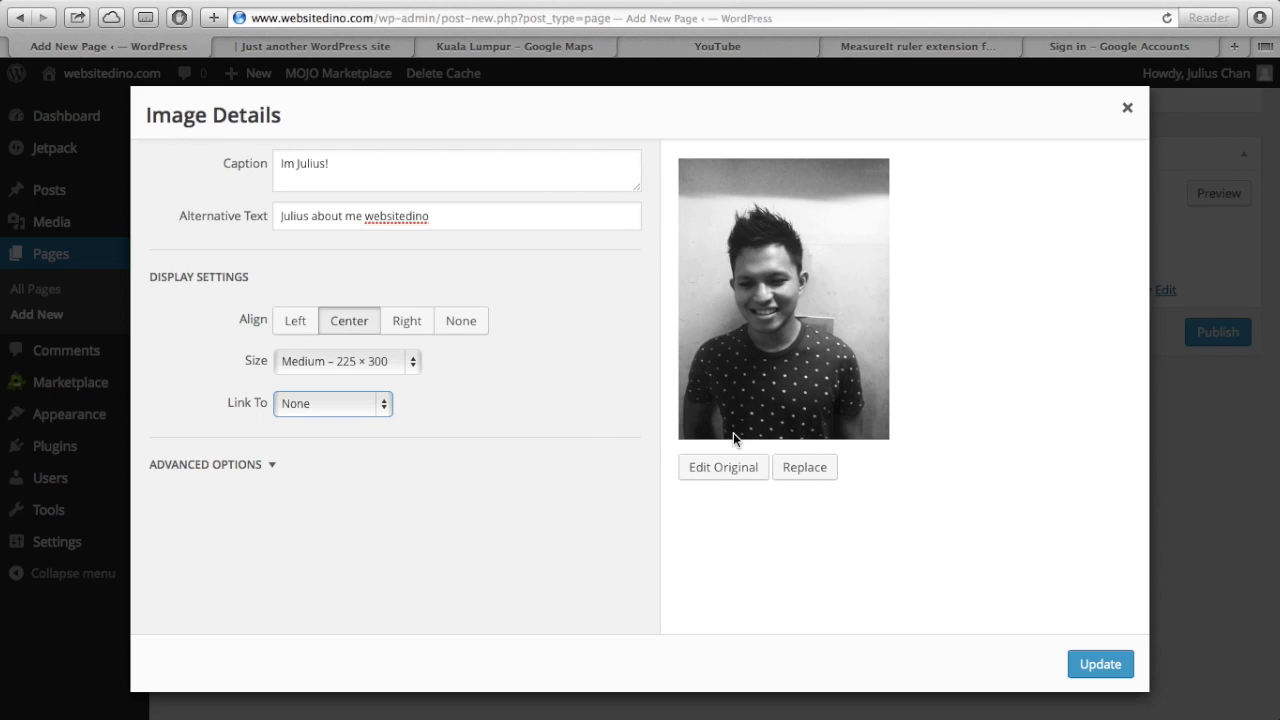
{"action": "left_click", "coordinate": [715, 472]}
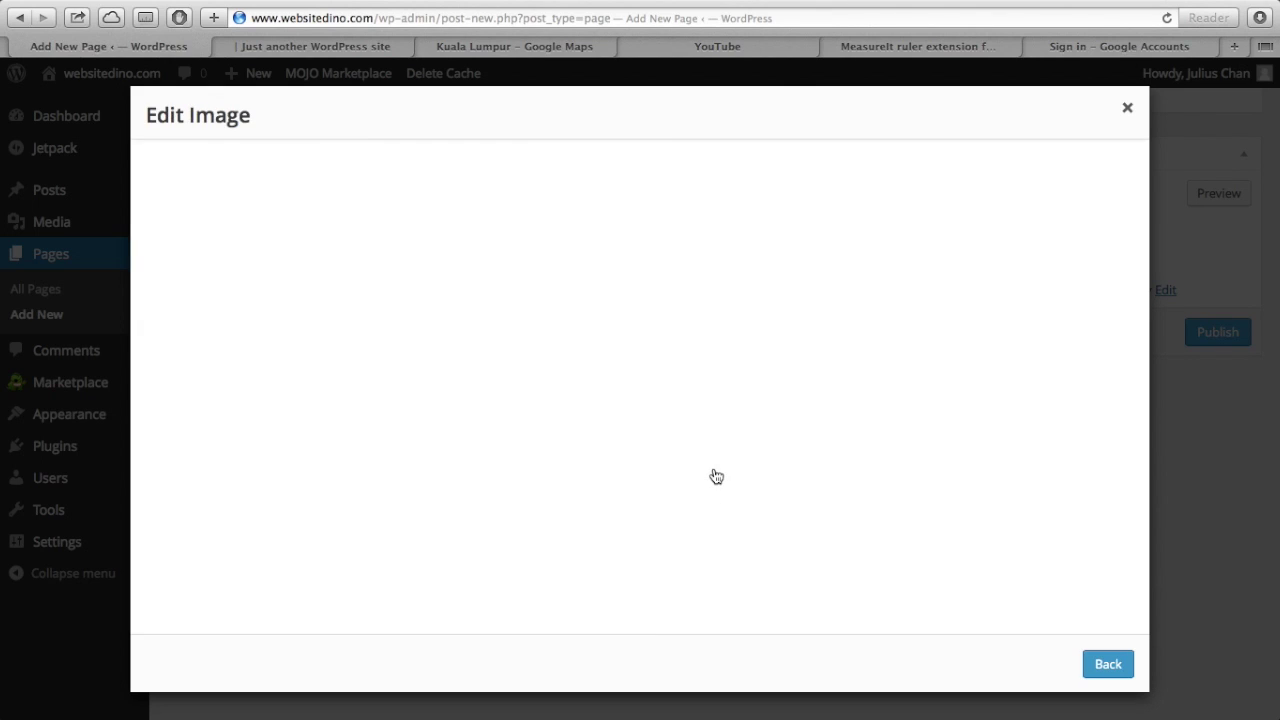
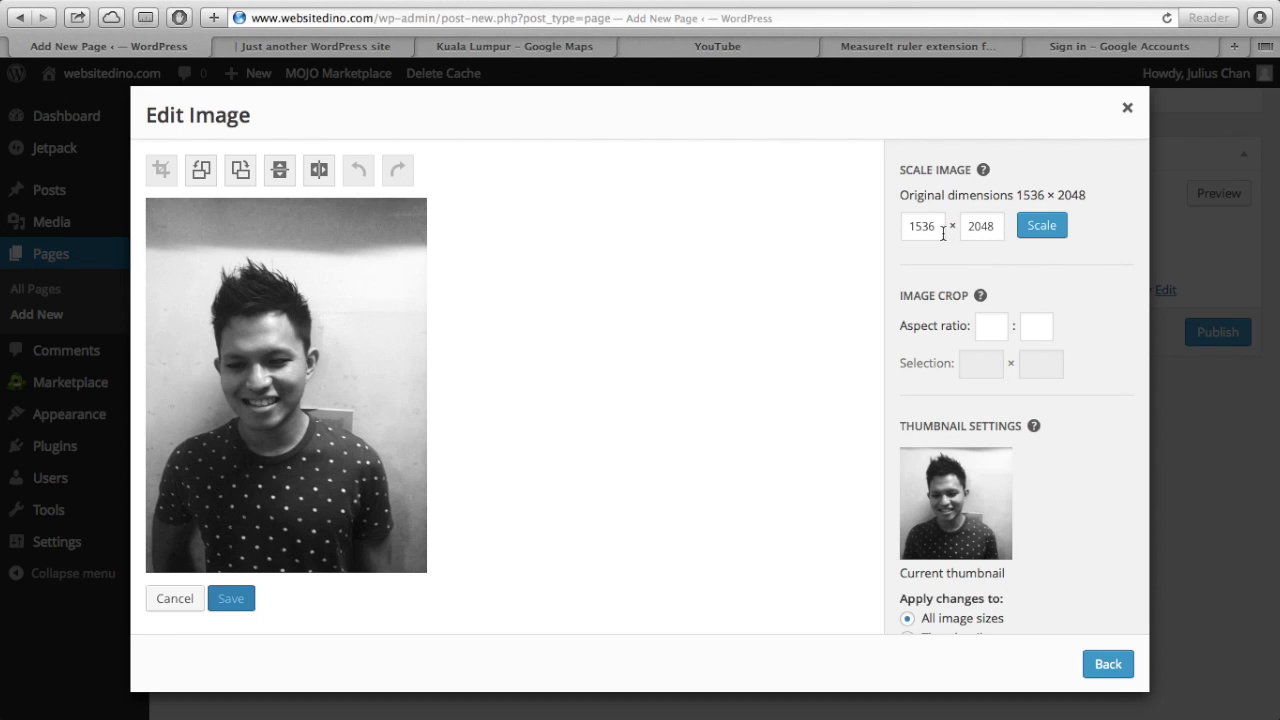
- Scale the About photo to 1000 × 1333 in Edit Image
{"action": "double_click", "coordinate": [937, 228]}
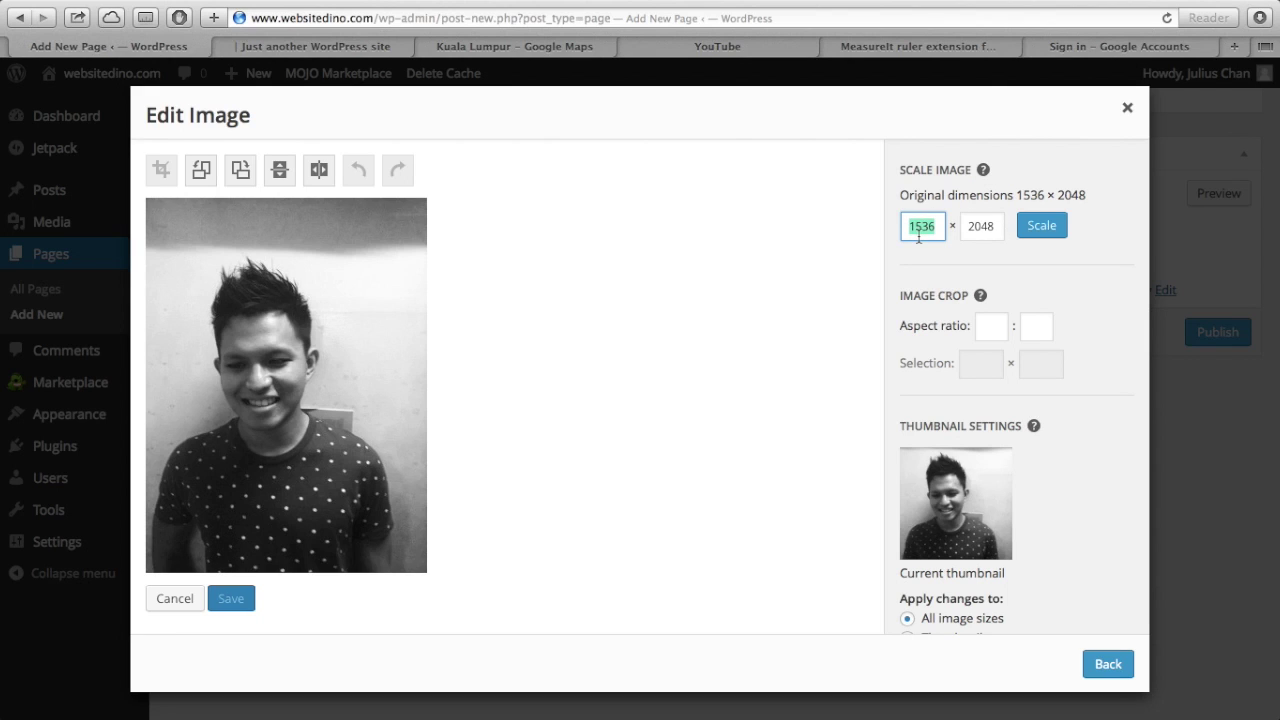
{"action": "type", "text": "1000"}
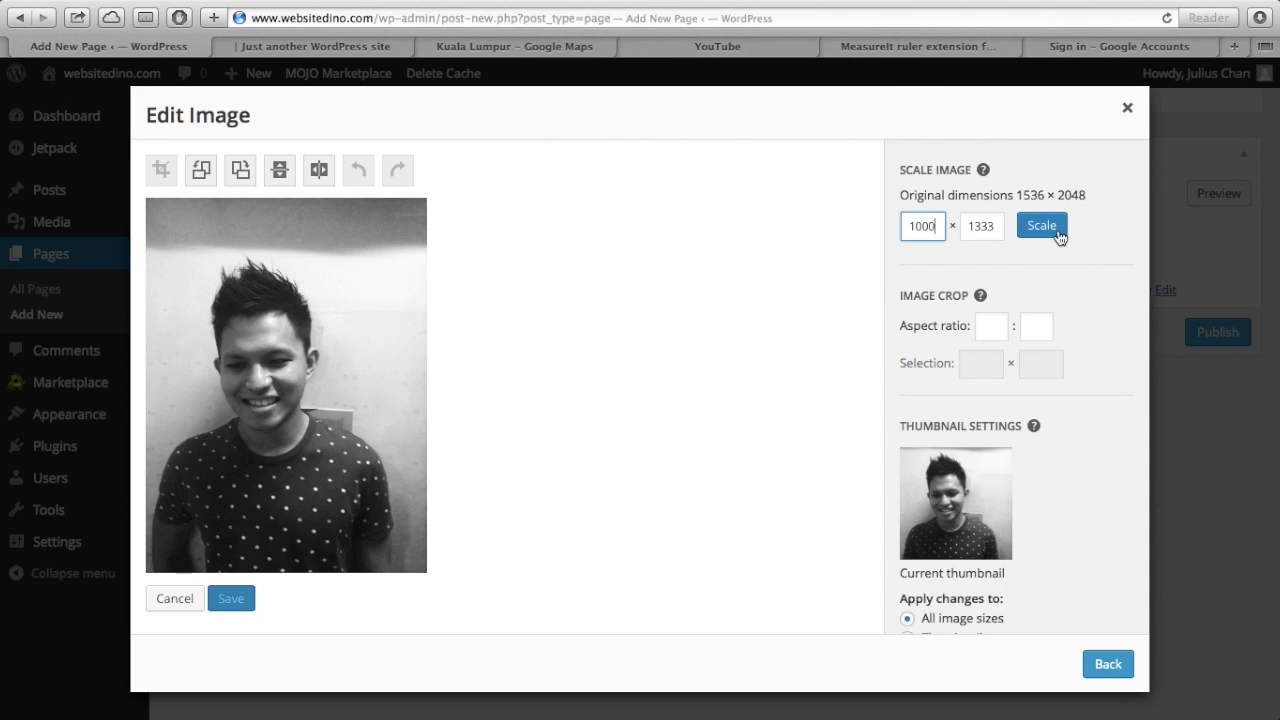
{"action": "left_click", "coordinate": [654, 334]}
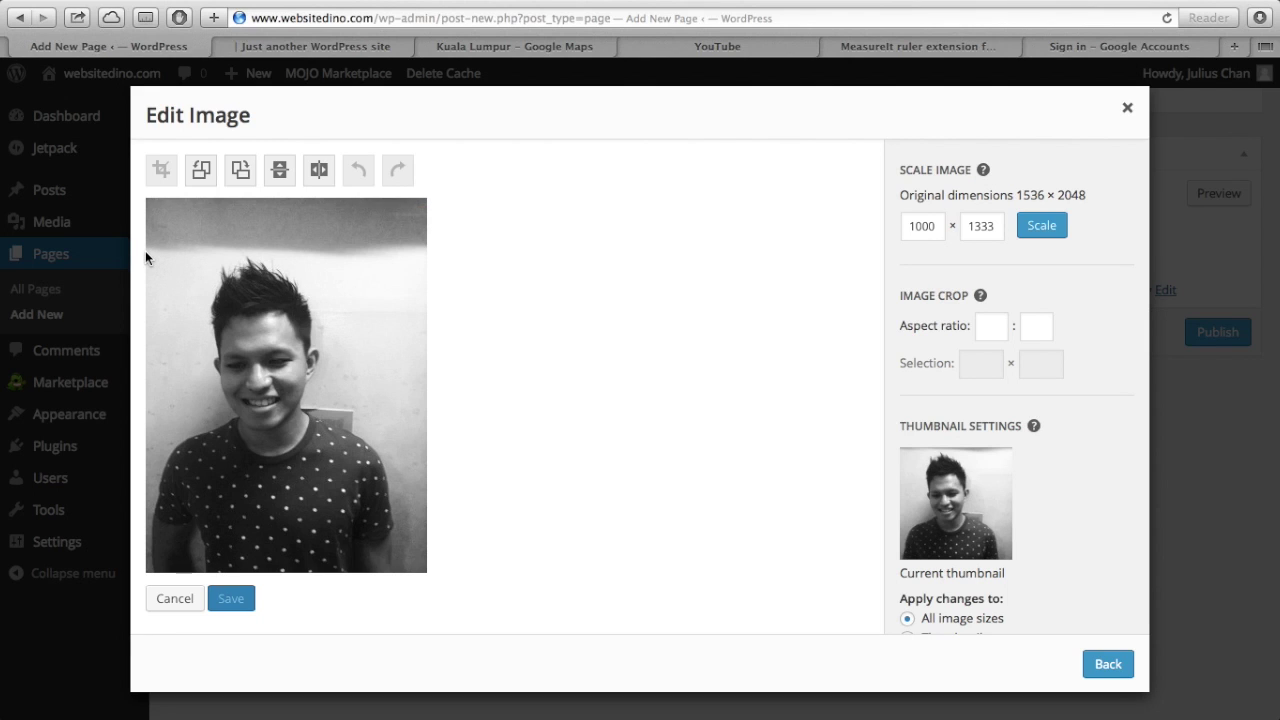
- Crop away the dark band at the photo's top and save the edit
{"action": "left_click_drag", "start_coordinate": [149, 251], "coordinate": [446, 594]}
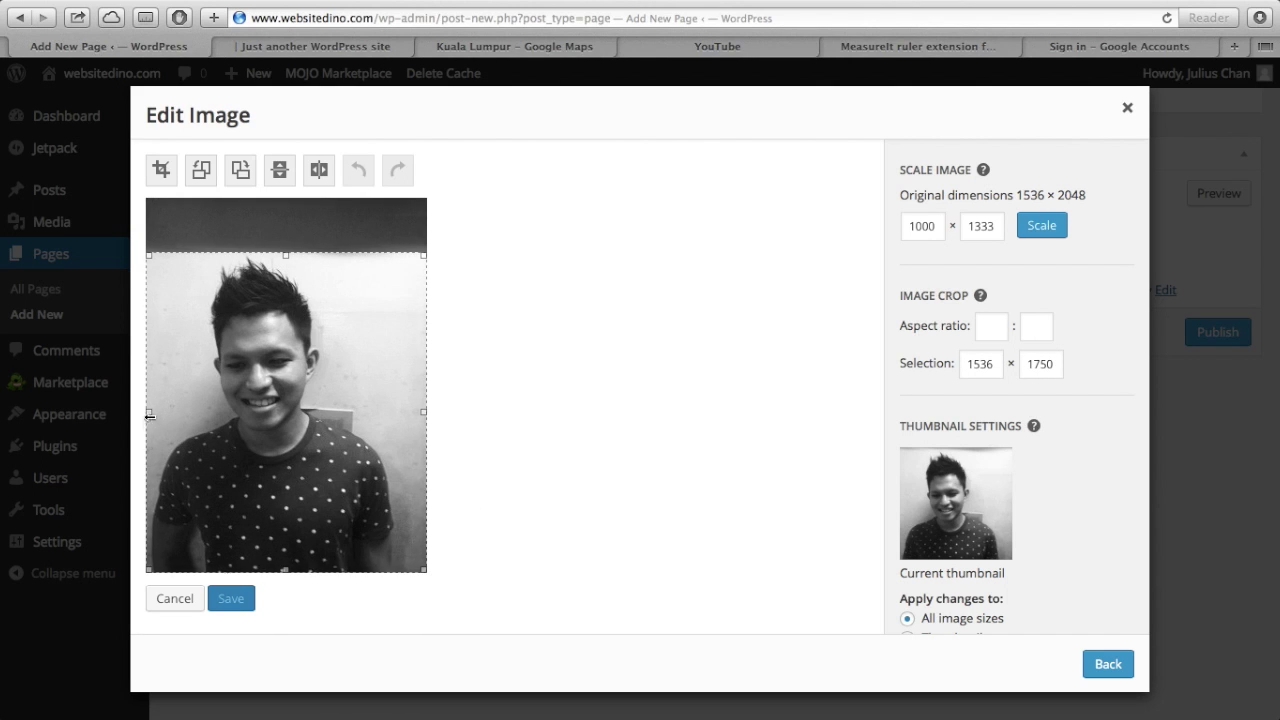
{"action": "left_click_drag", "start_coordinate": [146, 412], "coordinate": [137, 417]}
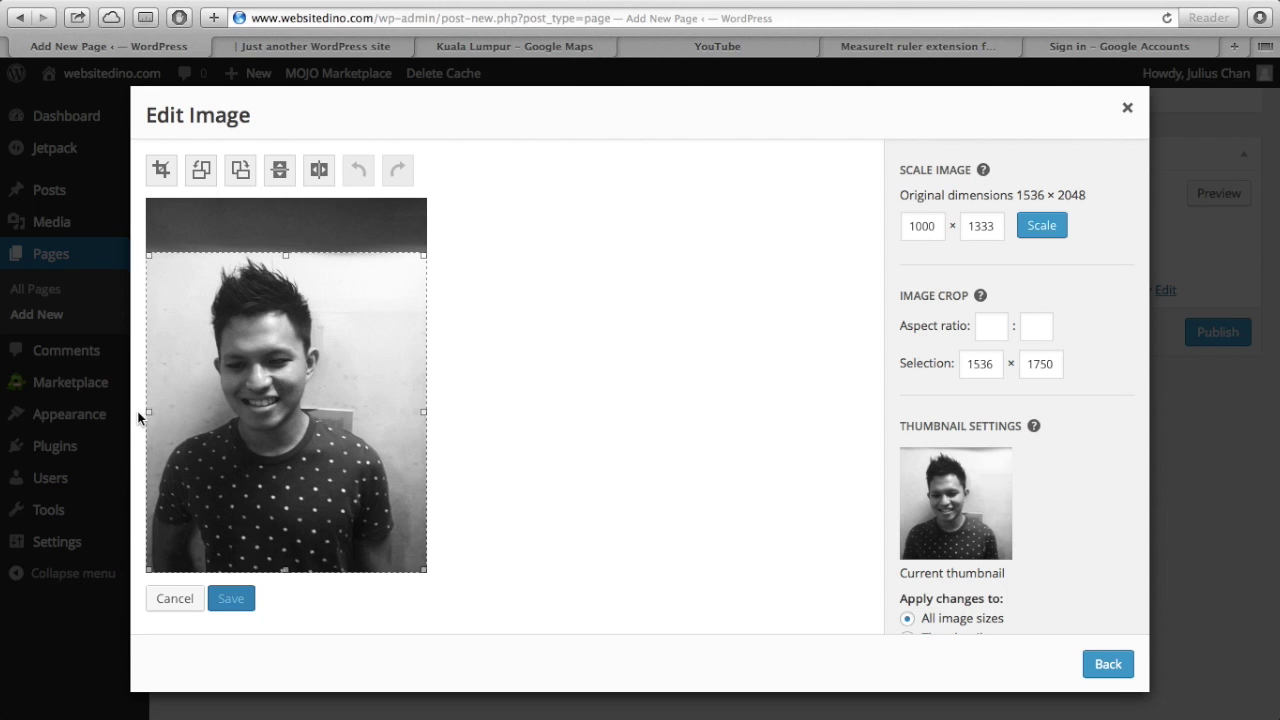
{"action": "left_click", "coordinate": [158, 186]}
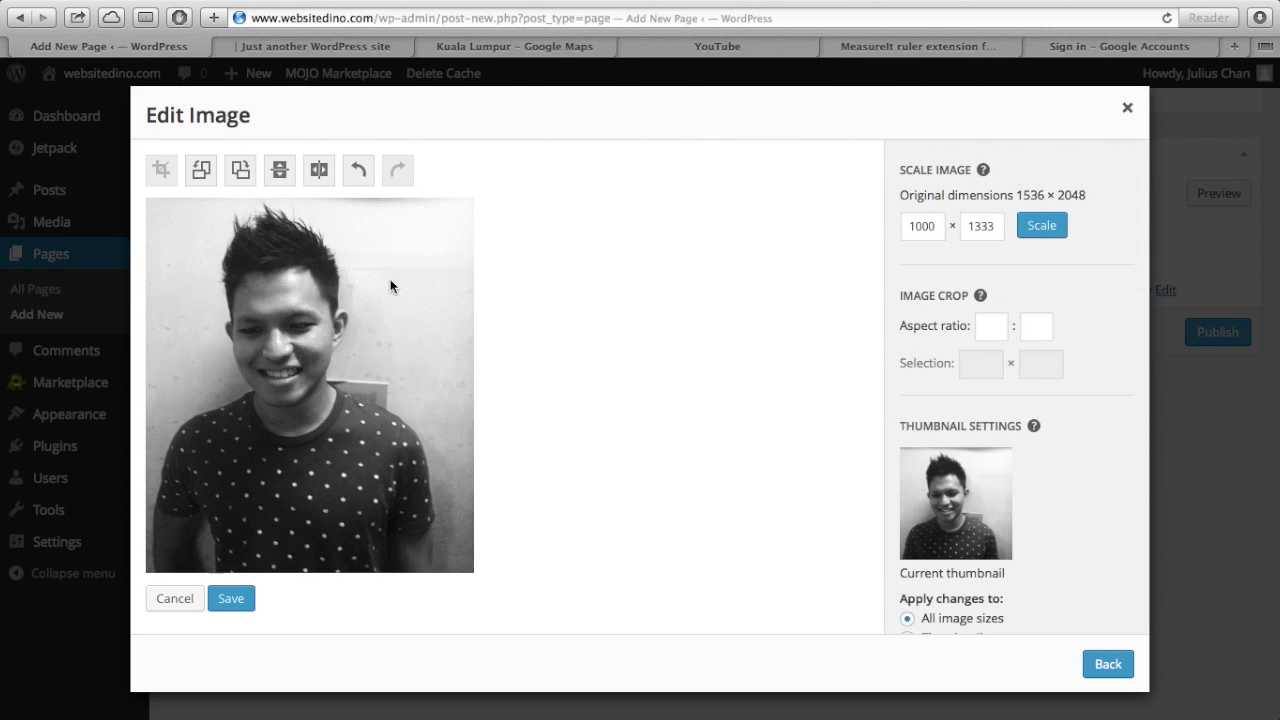
{"action": "left_click", "coordinate": [246, 600]}
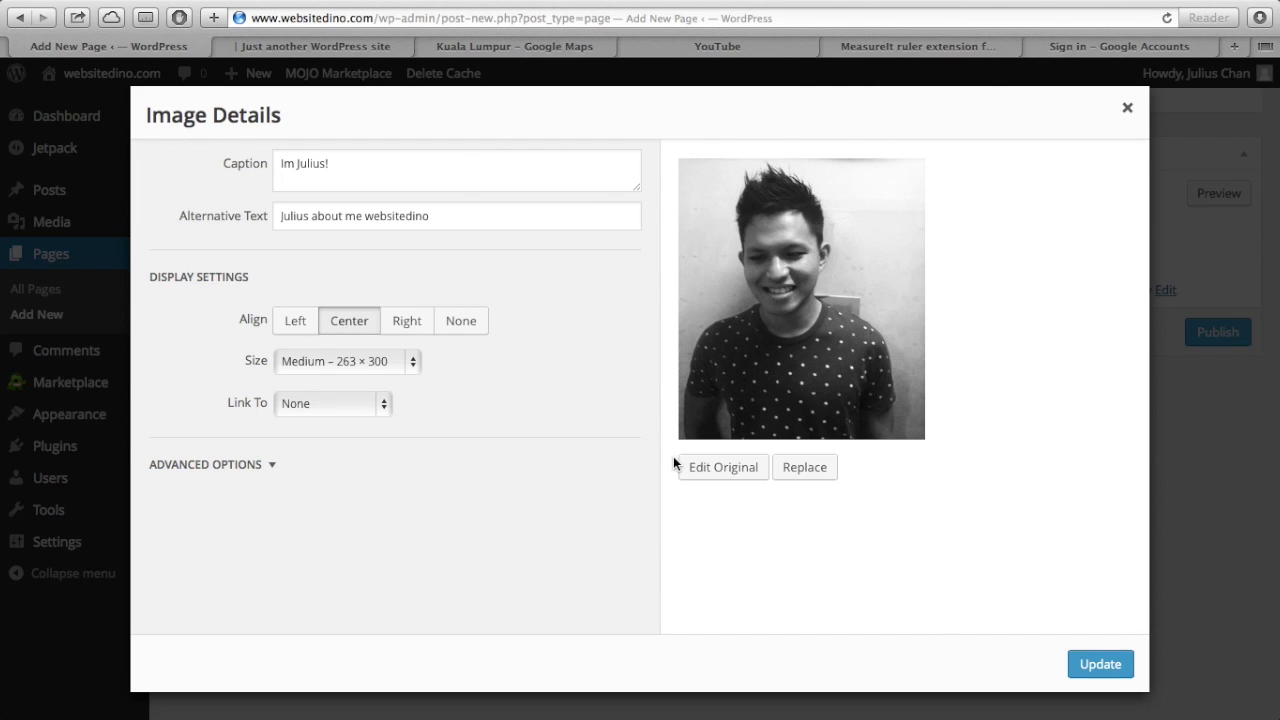
- Apply the edited image details to the About page
{"action": "left_click", "coordinate": [1085, 670]}
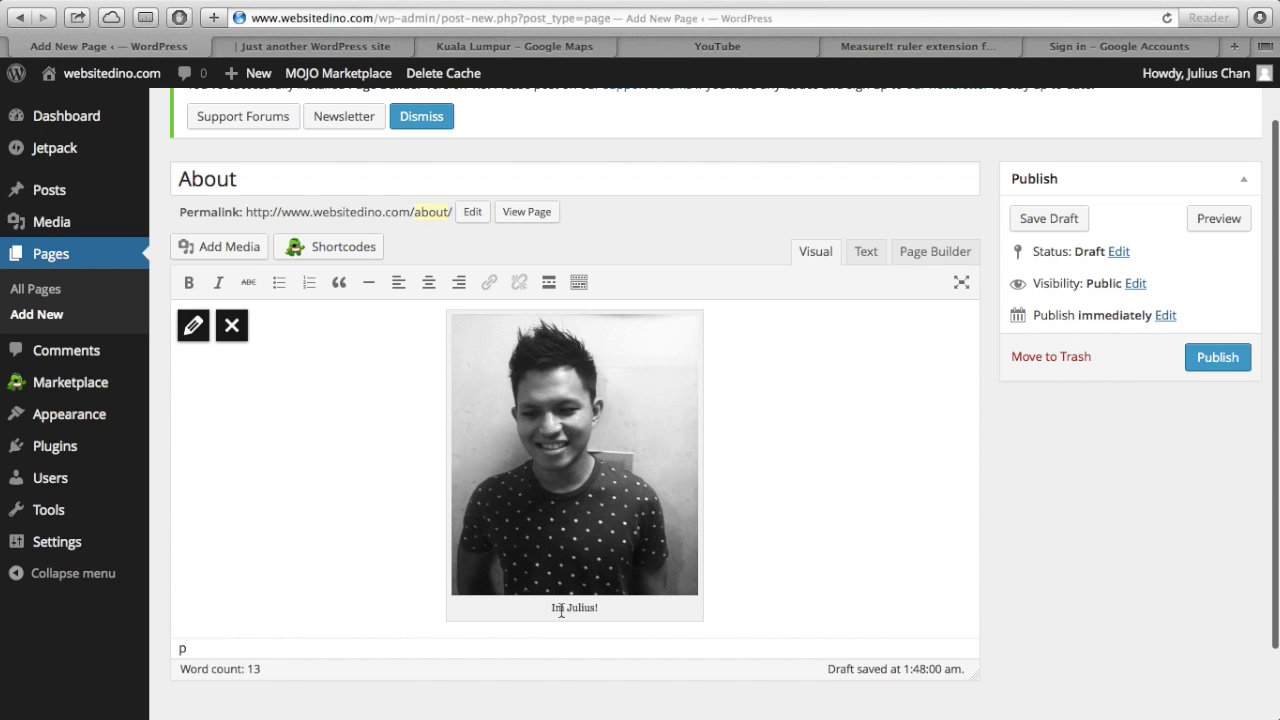
{"action": "scroll", "coordinate": [646, 600], "scroll_direction": "down", "scroll_amount": 3}
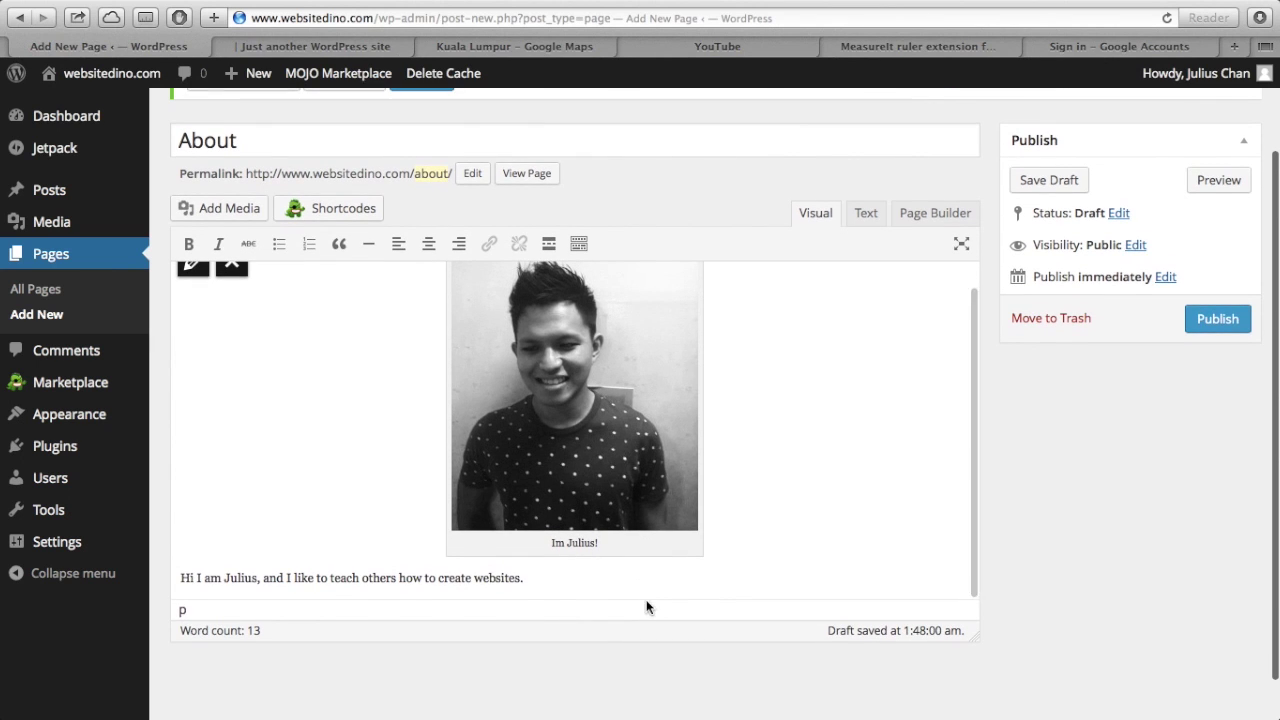
{"action": "scroll", "coordinate": [420, 380], "scroll_direction": "up", "scroll_amount": 2}
{"action": "scroll", "coordinate": [420, 380], "scroll_direction": "down", "scroll_amount": 2}
{"action": "scroll", "coordinate": [420, 380], "scroll_direction": "up", "scroll_amount": 2}
- Publish the About page and reload the live site's home page
{"action": "left_click", "coordinate": [1214, 350]}
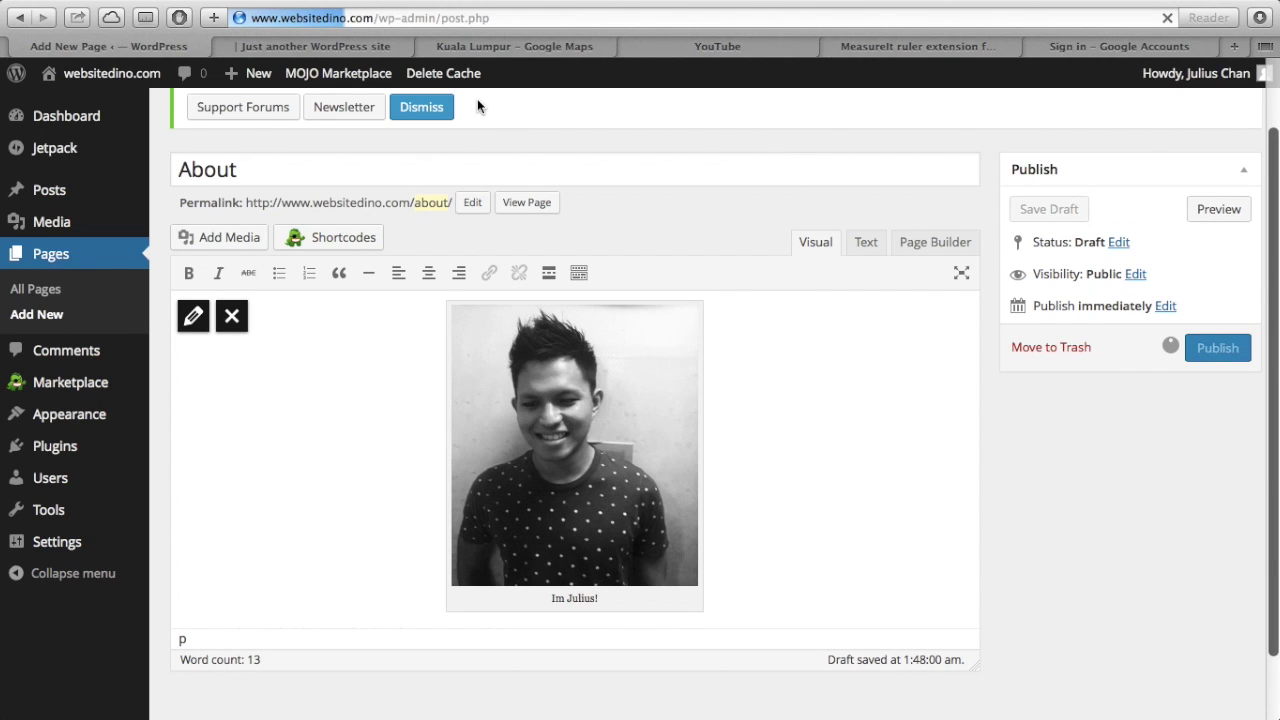
{"action": "left_click", "coordinate": [374, 47]}
{"action": "left_click", "coordinate": [1166, 18]}
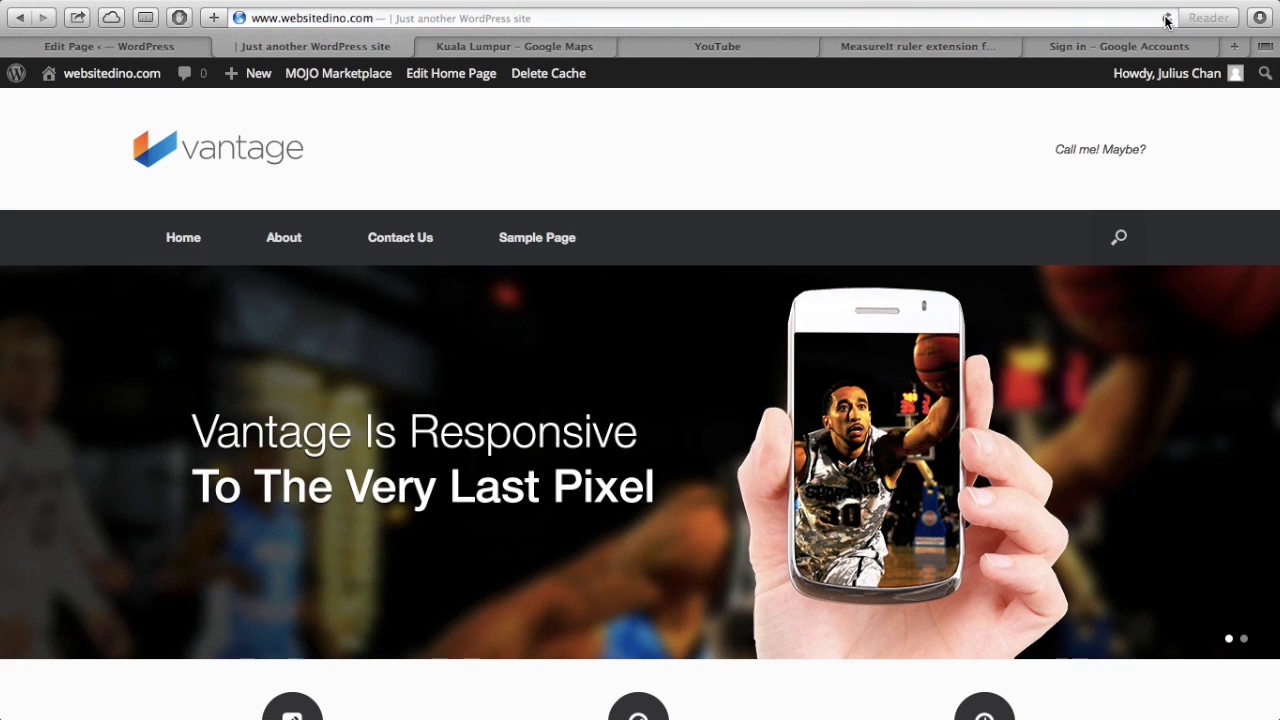
- Open the live About page to view the captioned photo above the introduction
{"action": "left_click", "coordinate": [304, 239]}
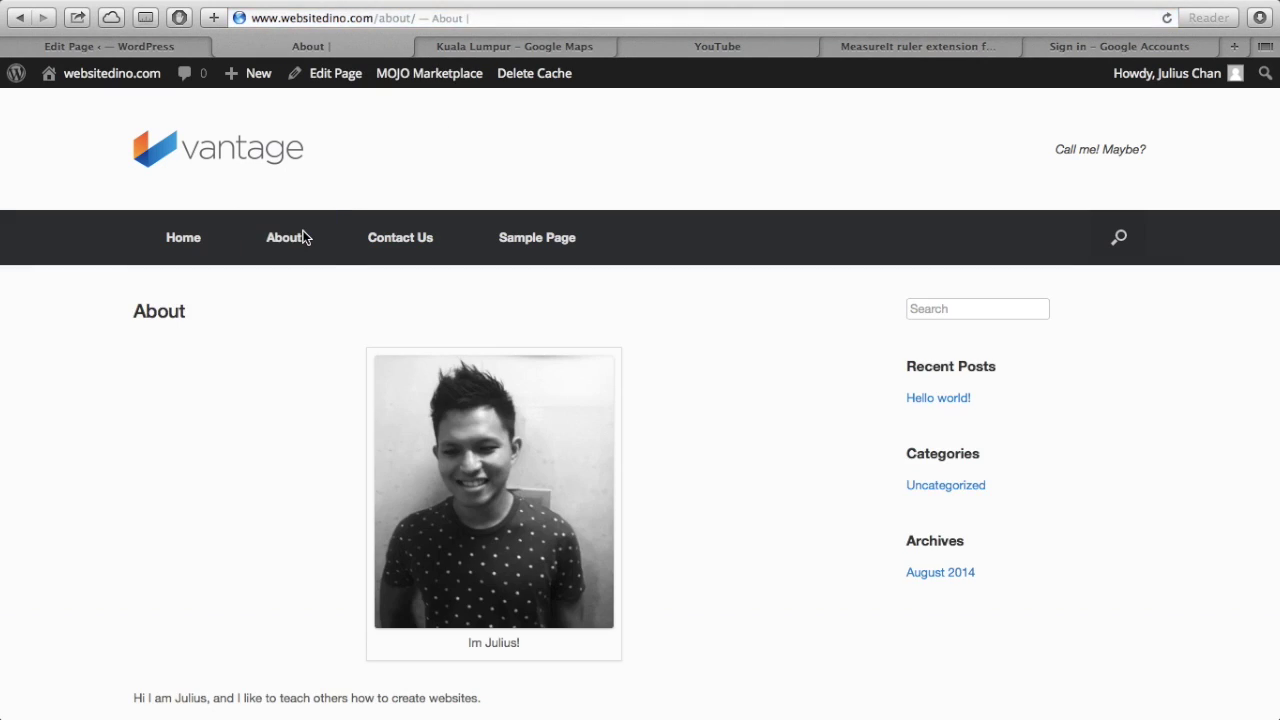
{"action": "scroll", "coordinate": [420, 460], "scroll_direction": "down", "scroll_amount": 3}
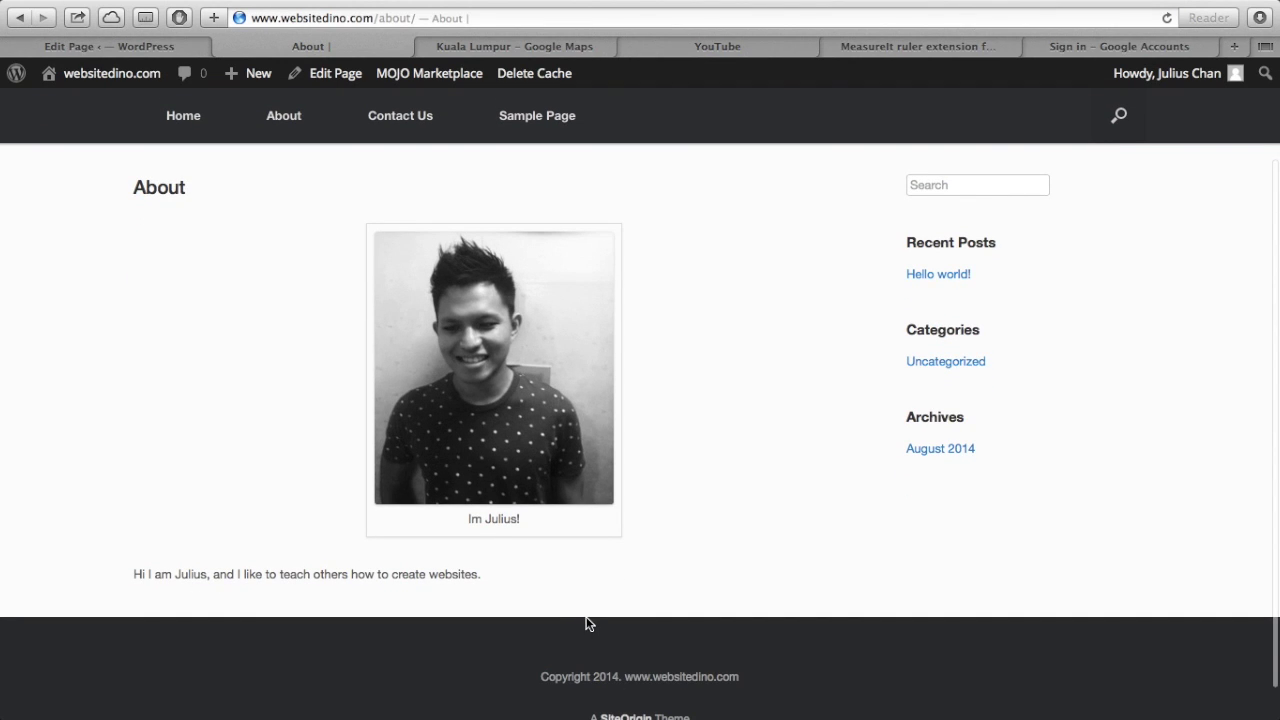
{"action": "scroll", "coordinate": [587, 622], "scroll_direction": "up", "scroll_amount": 2}
{"action": "scroll", "coordinate": [587, 622], "scroll_direction": "down", "scroll_amount": 1}
{"action": "scroll", "coordinate": [587, 622], "scroll_direction": "up", "scroll_amount": 2}
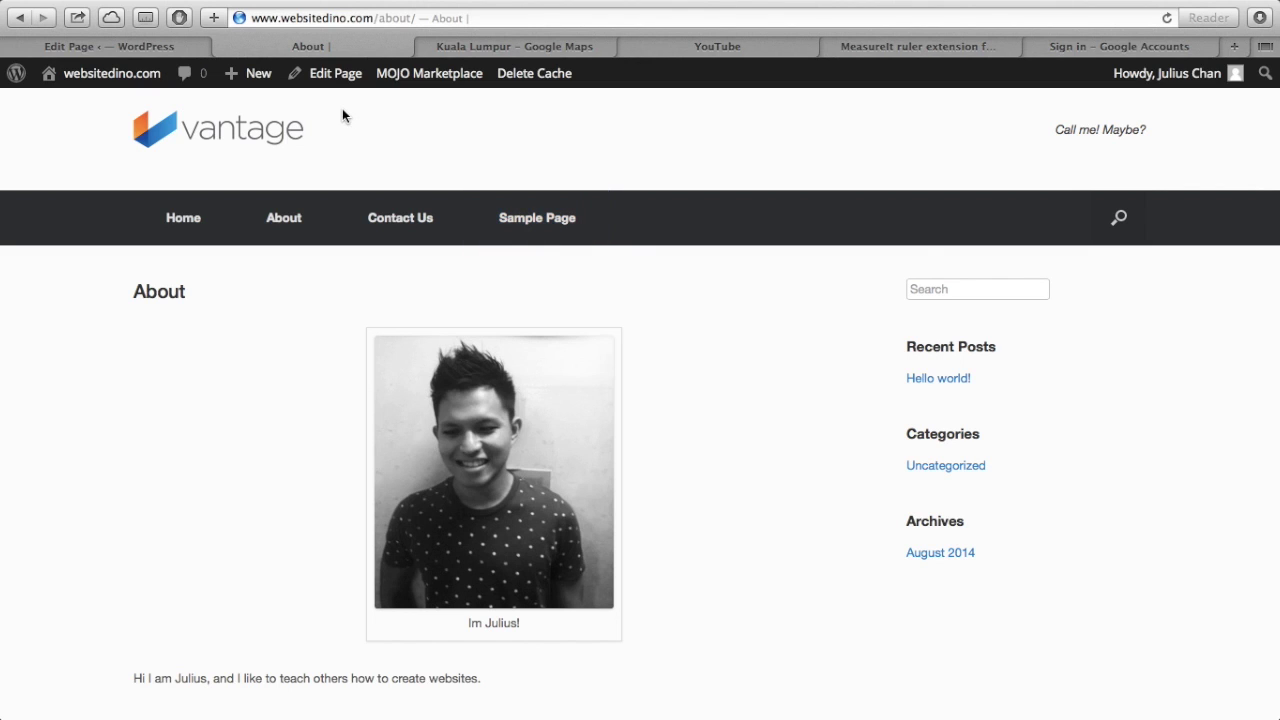
- Open Appearance > Widgets, comparing it with the live About page
{"action": "left_click", "coordinate": [162, 51]}
{"action": "mouse_move", "coordinate": [85, 420]}
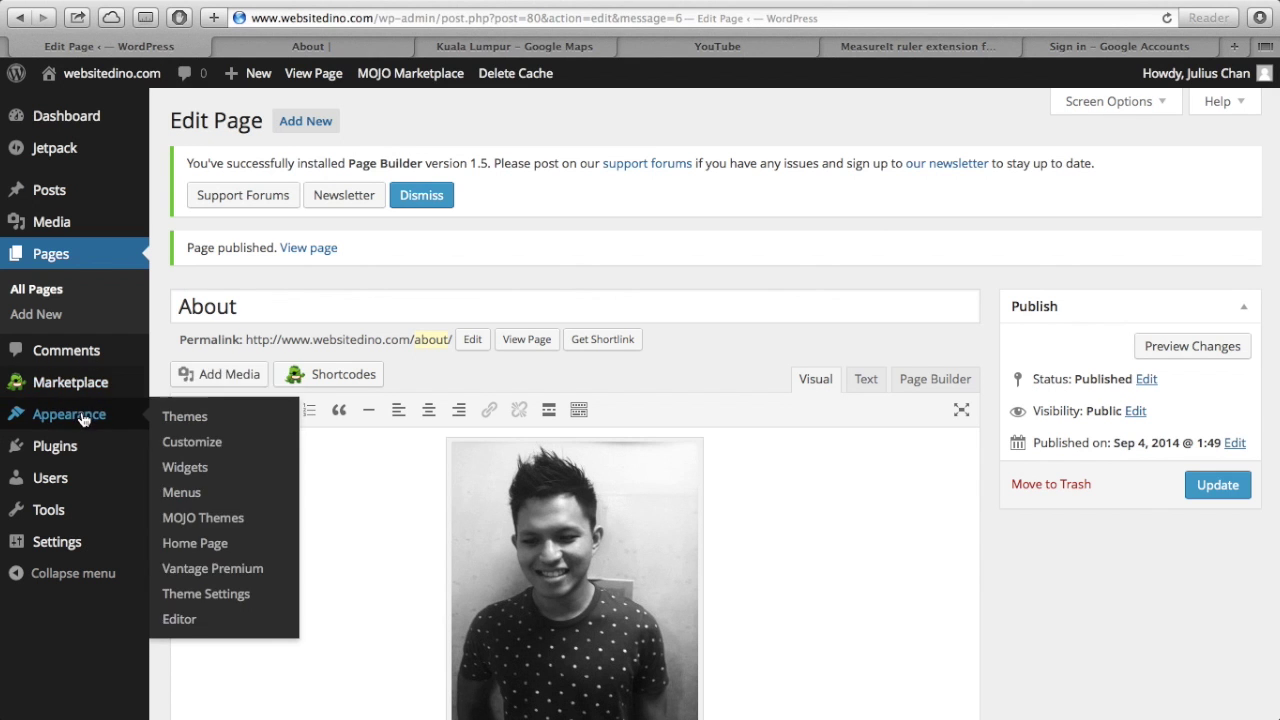
{"action": "left_click", "coordinate": [199, 472]}
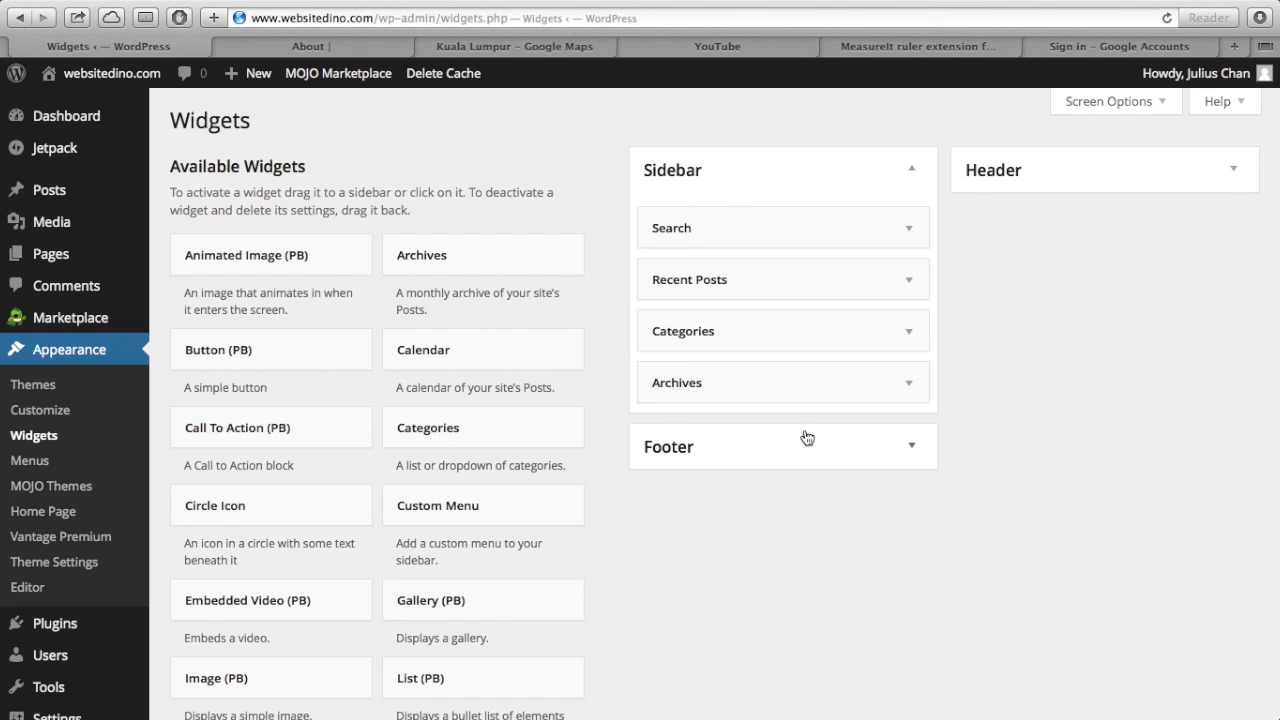
{"action": "left_click", "coordinate": [362, 47]}
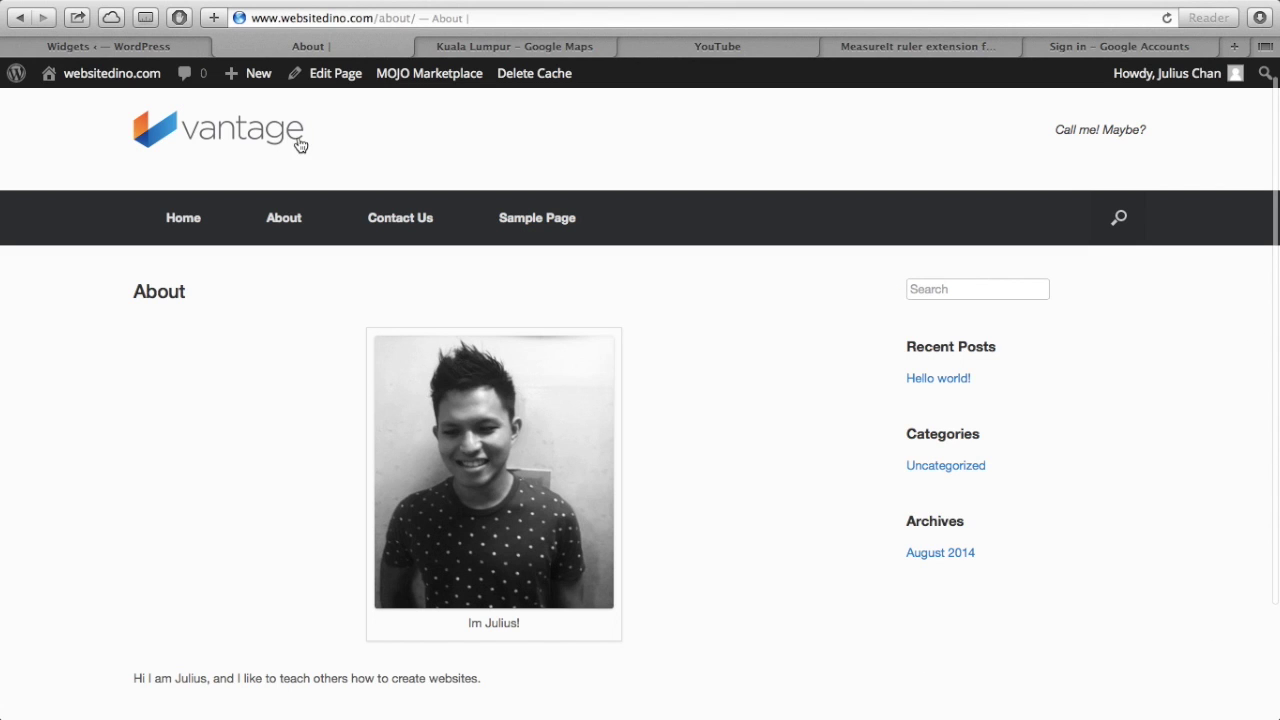
{"action": "left_click", "coordinate": [153, 52]}
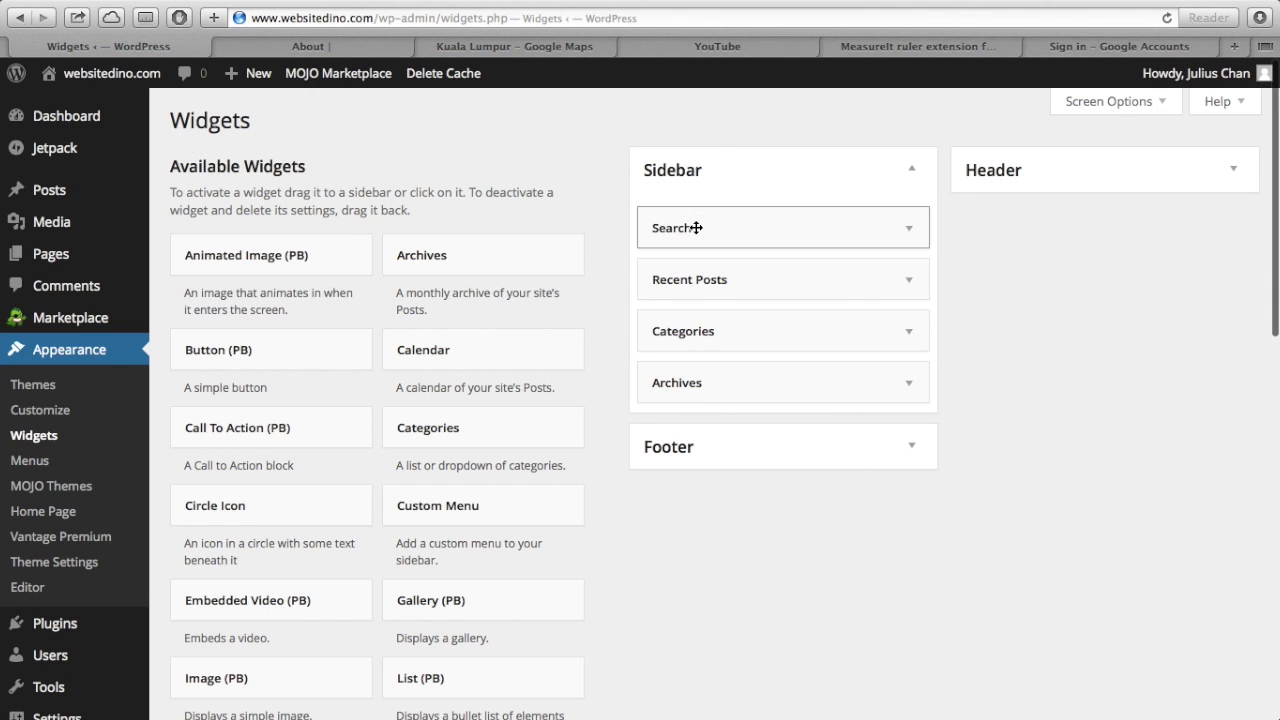
- Remove the Search, Recent Posts, Categories and Archives widgets from the Sidebar
{"action": "left_click_drag", "start_coordinate": [697, 228], "coordinate": [323, 242]}
{"action": "left_click_drag", "start_coordinate": [698, 222], "coordinate": [296, 258]}
{"action": "left_click_drag", "start_coordinate": [700, 229], "coordinate": [313, 256]}
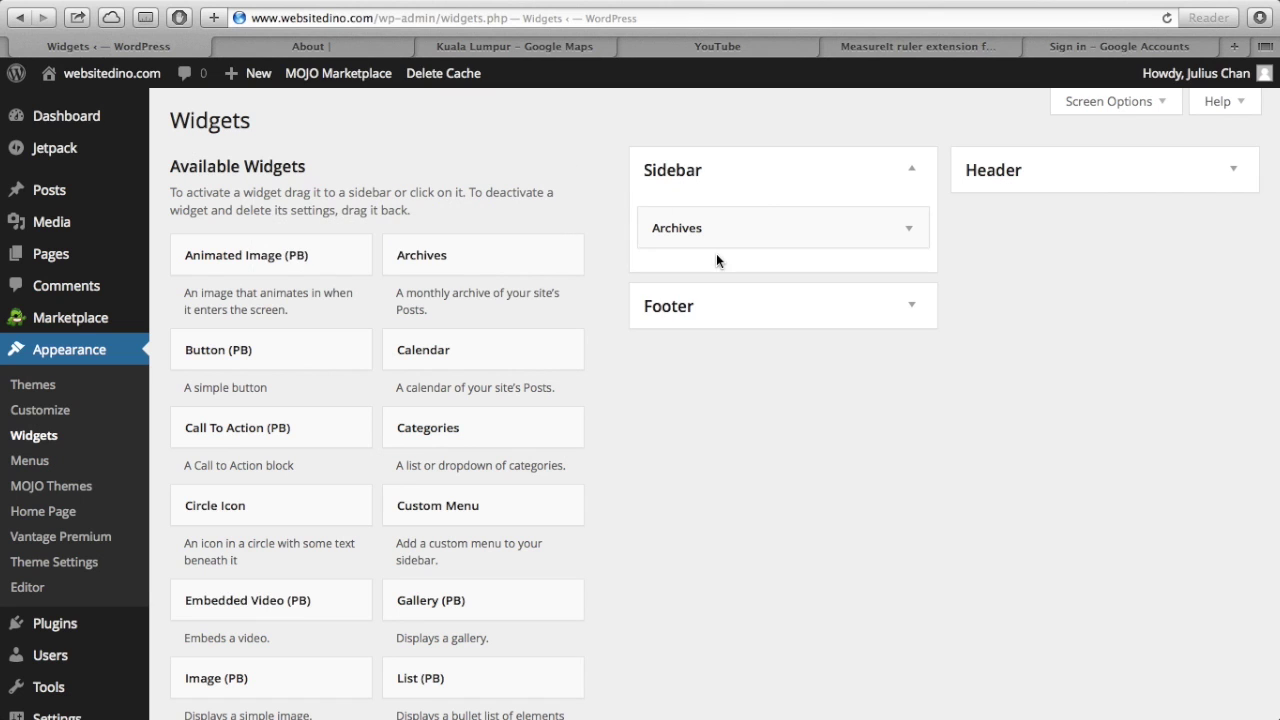
{"action": "left_click_drag", "start_coordinate": [729, 234], "coordinate": [443, 289]}
{"action": "scroll", "coordinate": [486, 469], "scroll_direction": "down", "scroll_amount": 1}
{"action": "scroll", "coordinate": [486, 467], "scroll_direction": "down", "scroll_amount": 15}
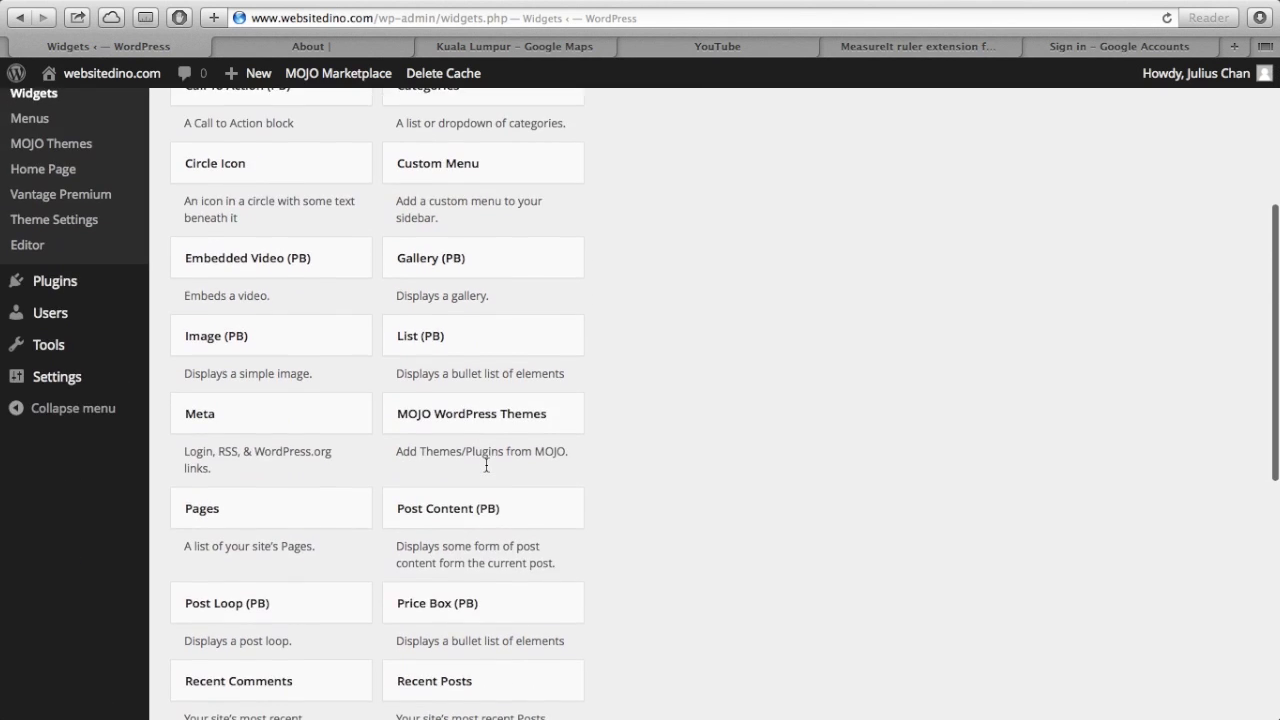
{"action": "scroll", "coordinate": [487, 470], "scroll_direction": "up", "scroll_amount": 15}
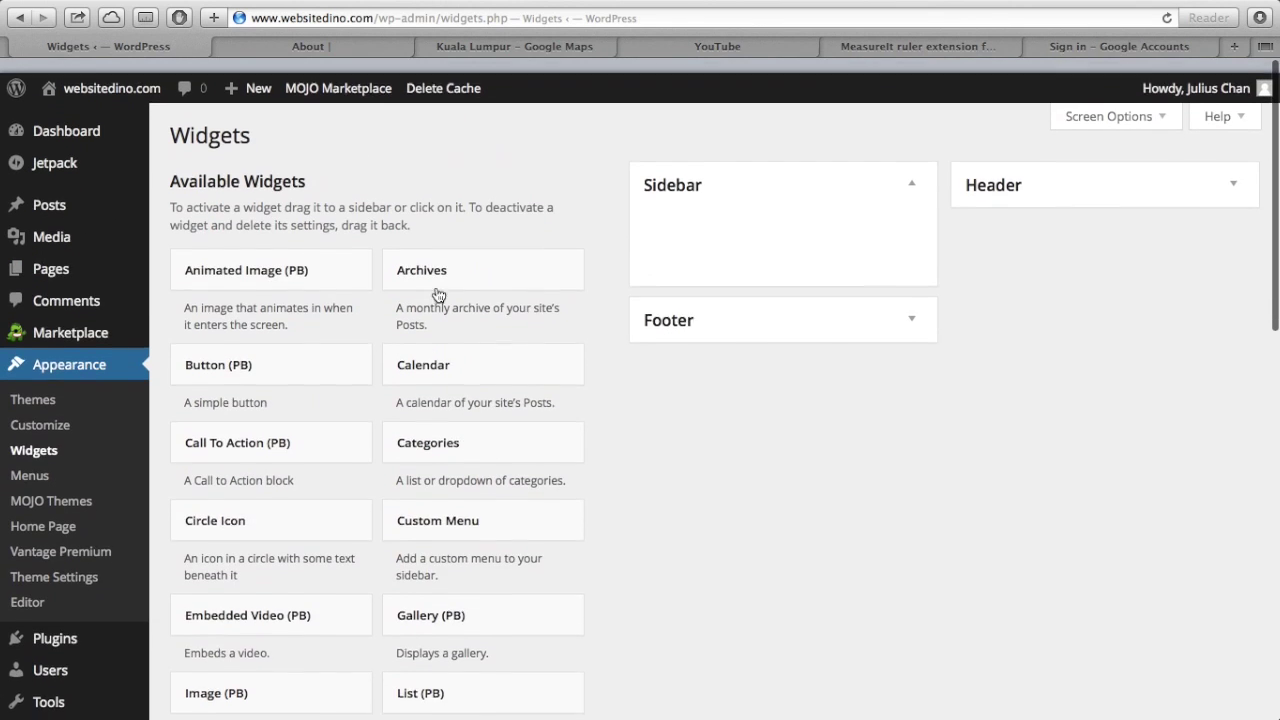
- Reload the live About page to confirm the empty sidebar, then go to the Pages list
{"action": "left_click", "coordinate": [383, 46]}
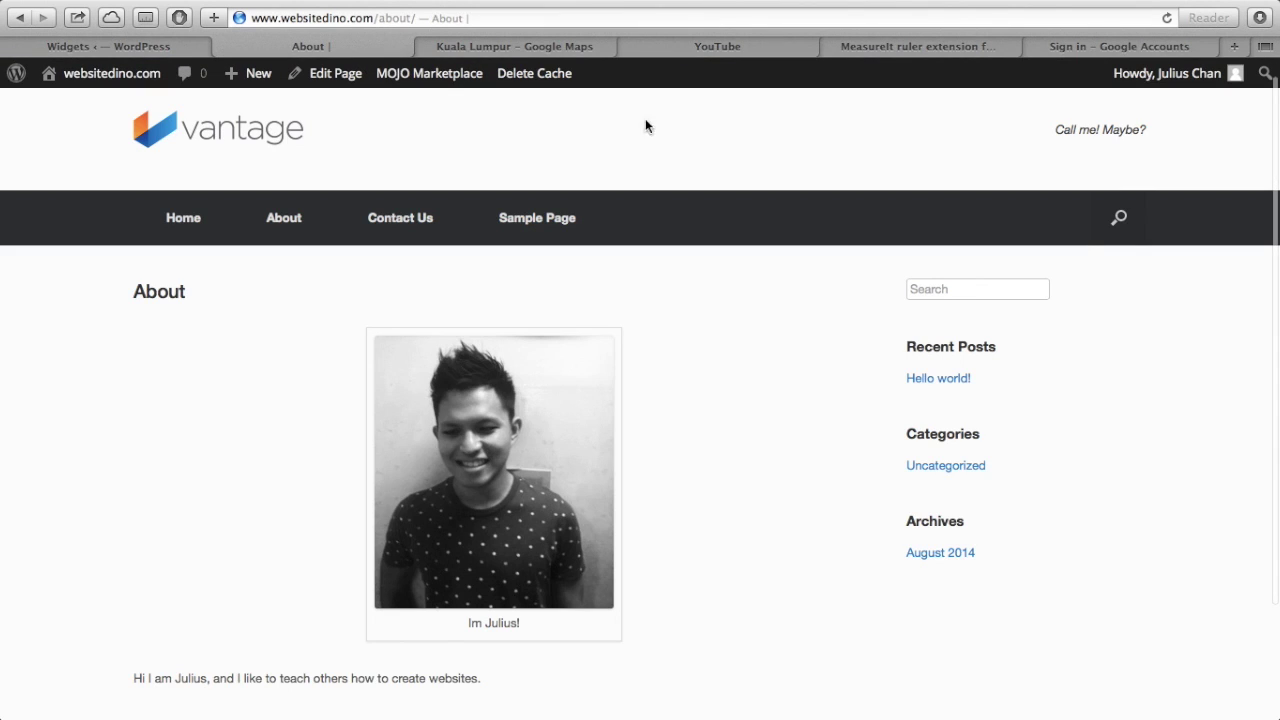
{"action": "left_click", "coordinate": [1167, 18]}
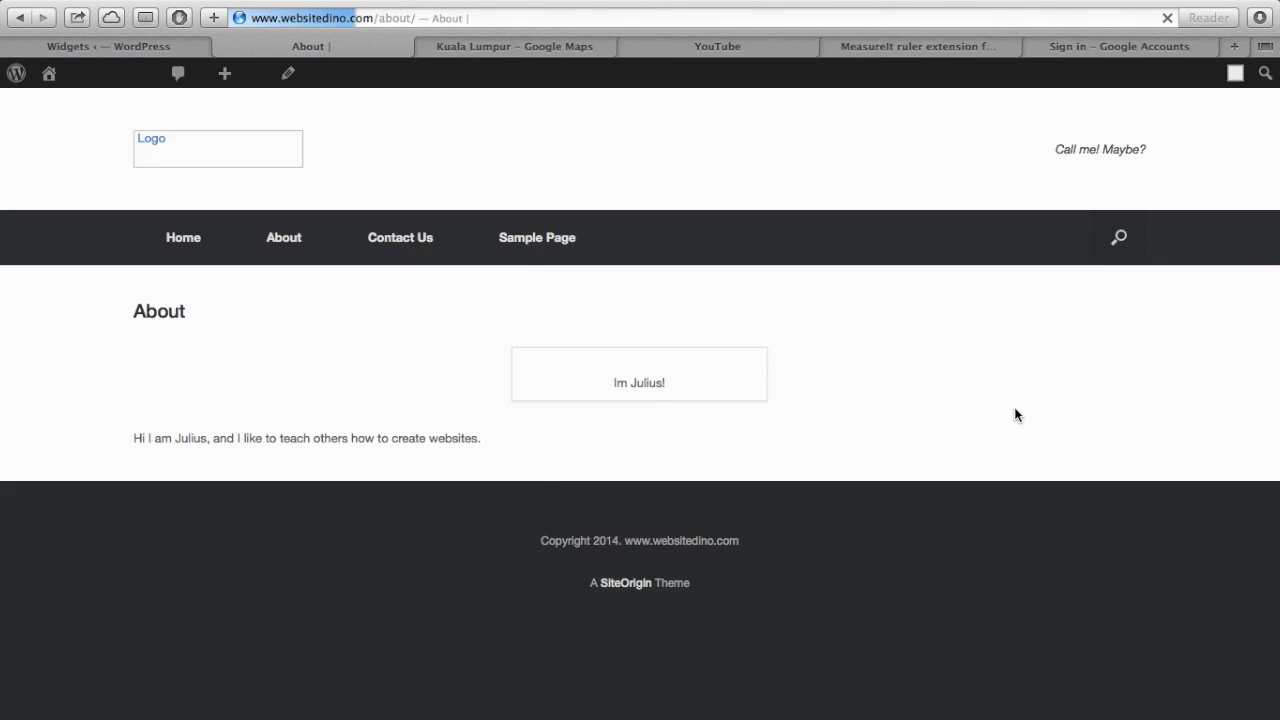
{"action": "scroll", "coordinate": [1014, 414], "scroll_direction": "down", "scroll_amount": 2}
{"action": "scroll", "coordinate": [1014, 414], "scroll_direction": "down", "scroll_amount": 1}
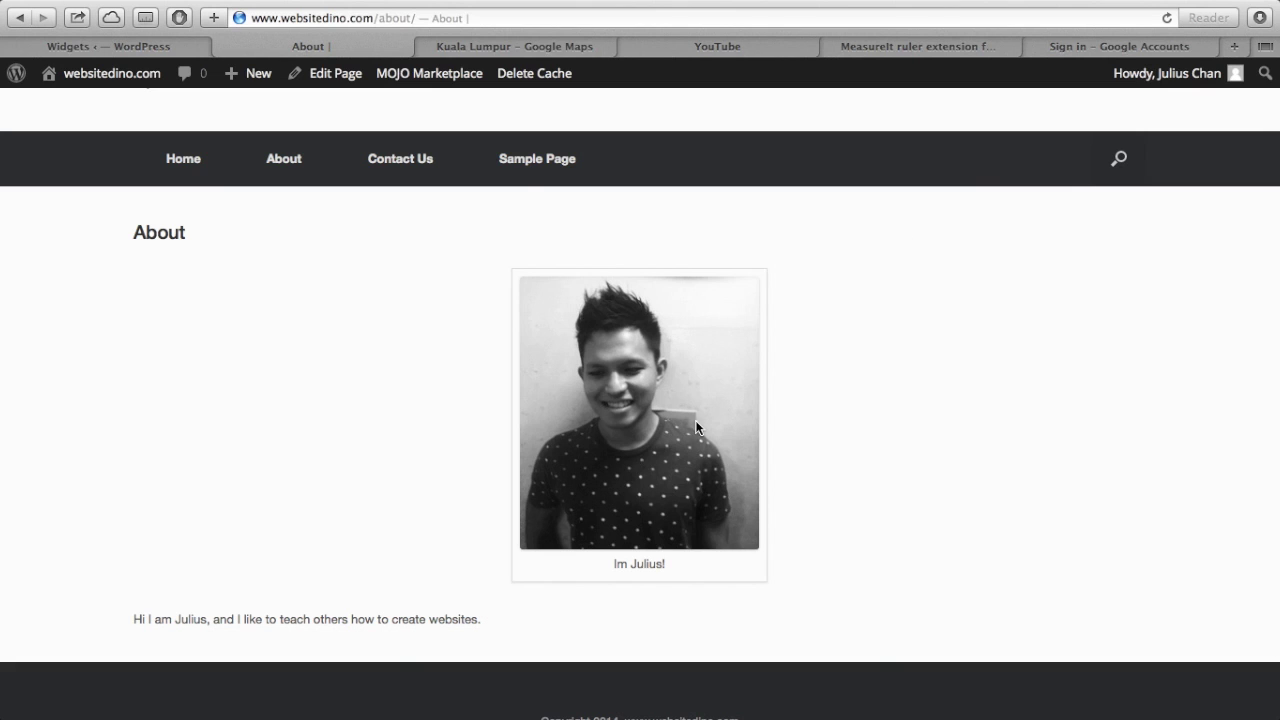
{"action": "scroll", "coordinate": [697, 428], "scroll_direction": "down", "scroll_amount": 3}
{"action": "scroll", "coordinate": [697, 428], "scroll_direction": "up", "scroll_amount": 3}
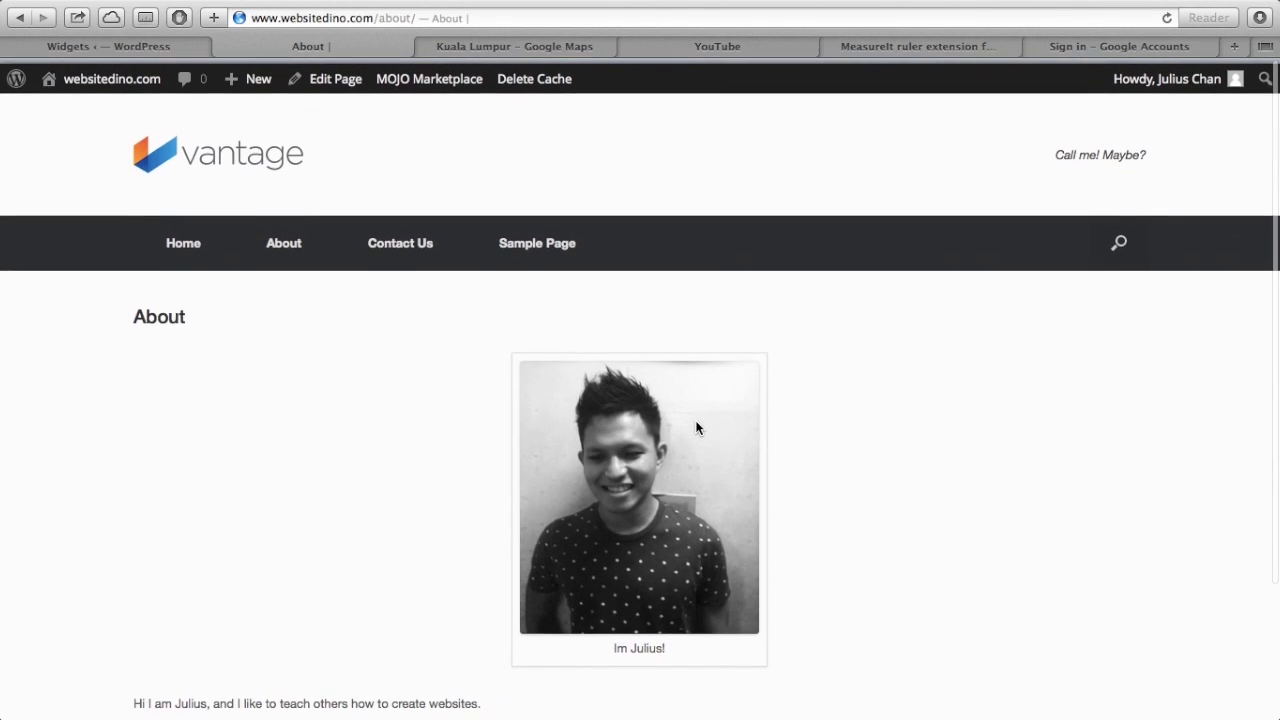
{"action": "scroll", "coordinate": [697, 428], "scroll_direction": "down", "scroll_amount": 3}
{"action": "scroll", "coordinate": [697, 428], "scroll_direction": "down", "scroll_amount": 2}
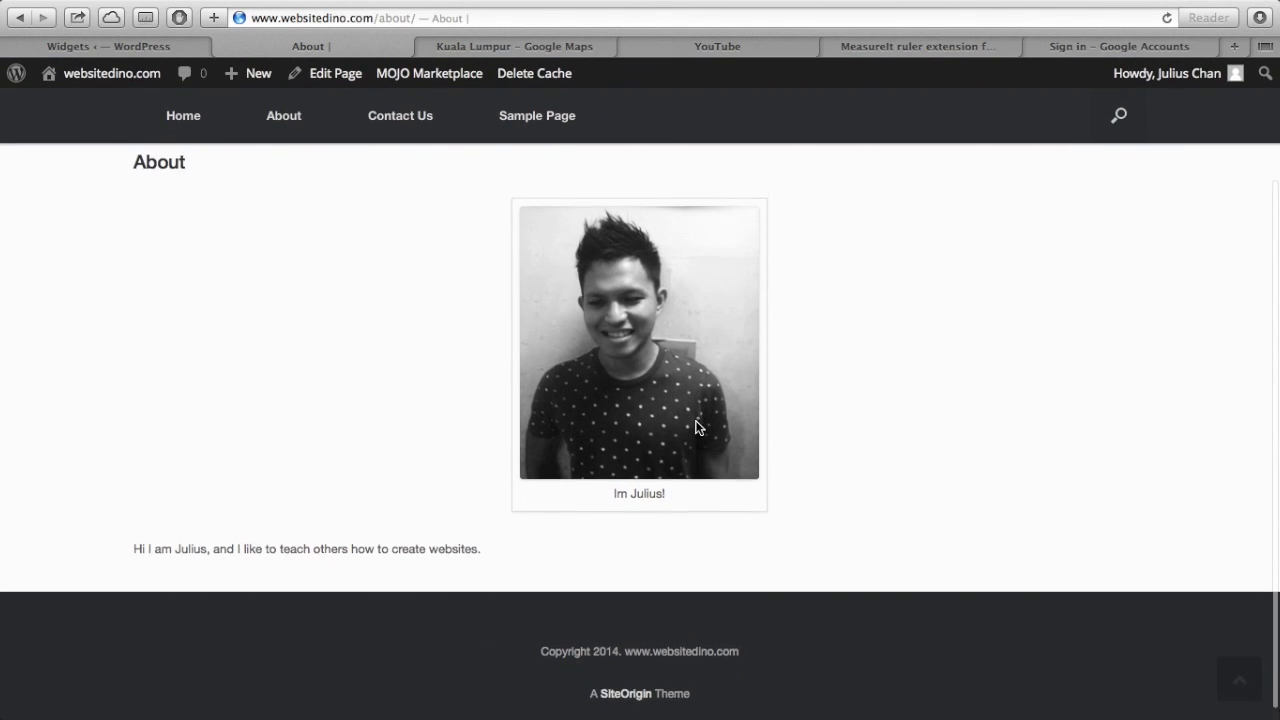
{"action": "scroll", "coordinate": [697, 428], "scroll_direction": "up", "scroll_amount": 1}
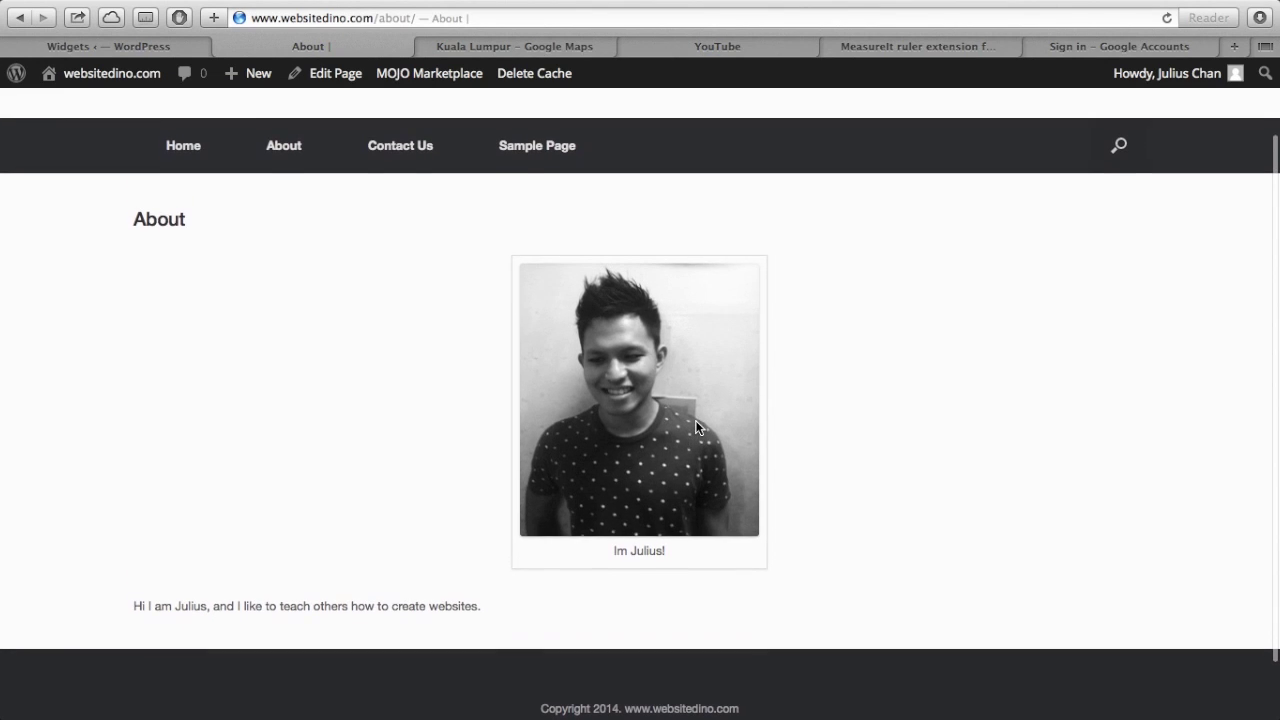
{"action": "scroll", "coordinate": [697, 428], "scroll_direction": "down", "scroll_amount": 3}
{"action": "scroll", "coordinate": [696, 427], "scroll_direction": "up", "scroll_amount": 3}
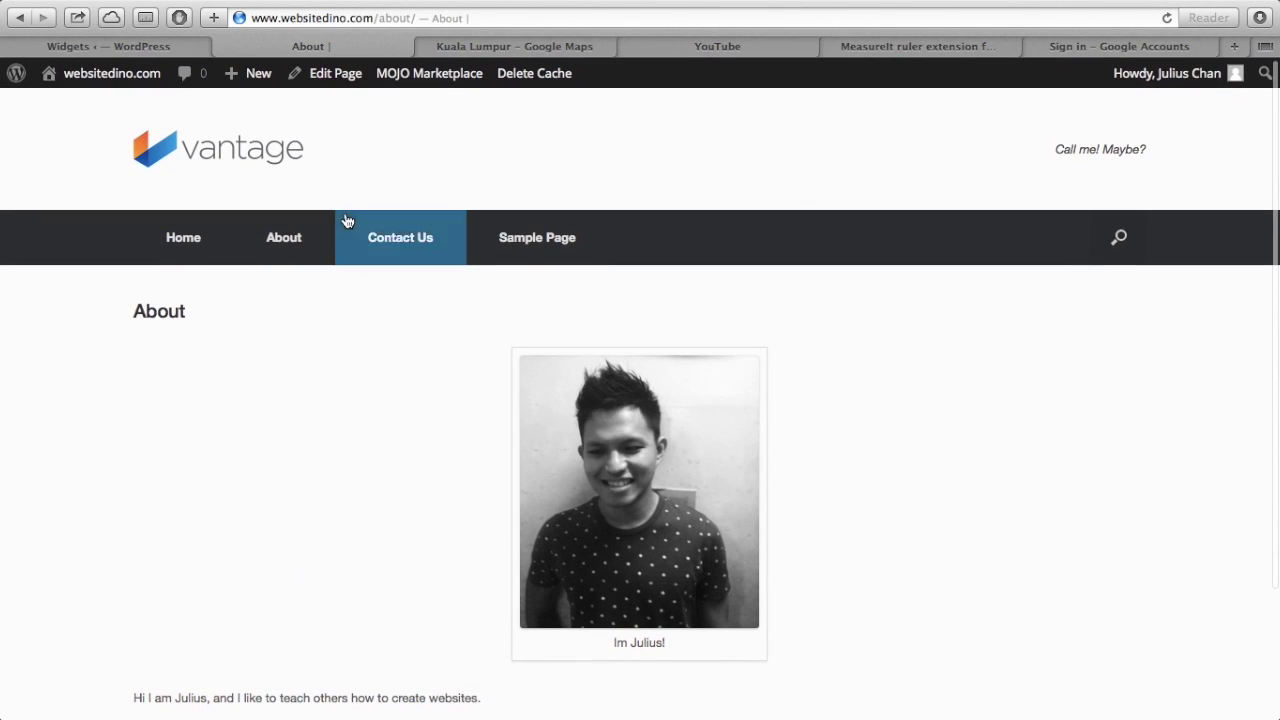
{"action": "left_click", "coordinate": [152, 42]}
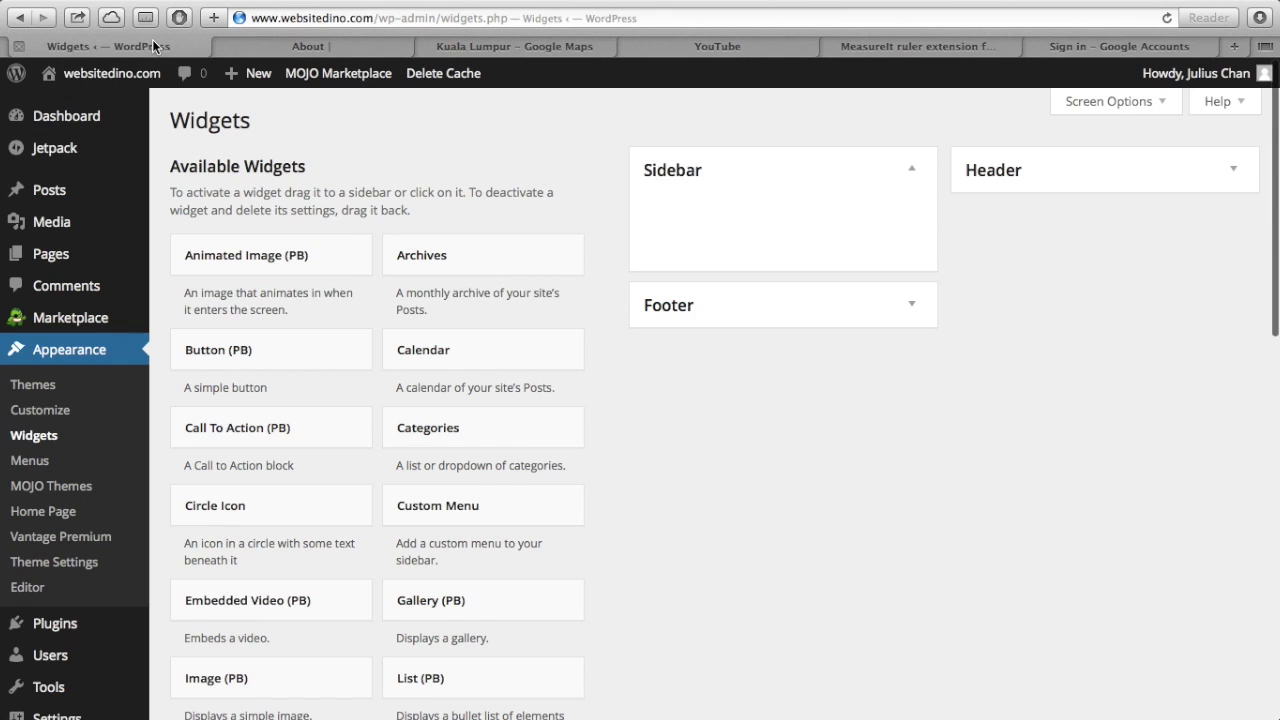
{"action": "left_click", "coordinate": [66, 262]}
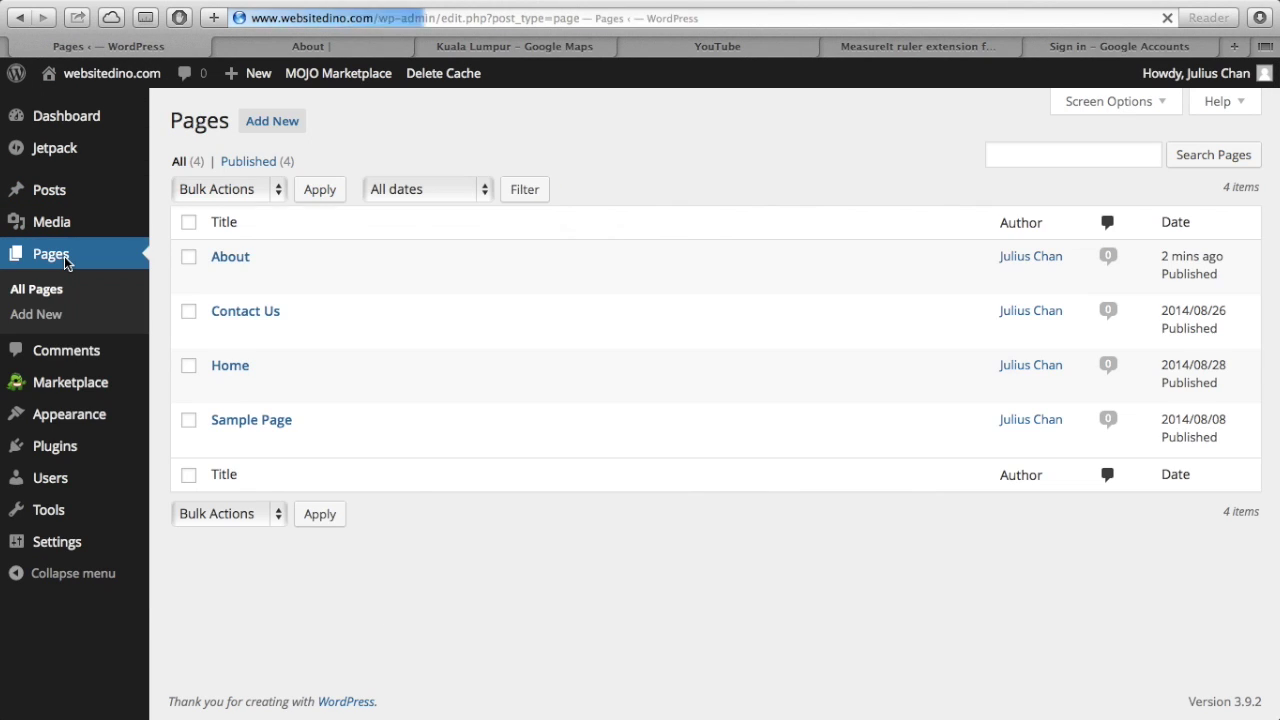
- Create a new page titled 'Video' with the body text 'Here are some videos:'
{"action": "left_click", "coordinate": [260, 130]}
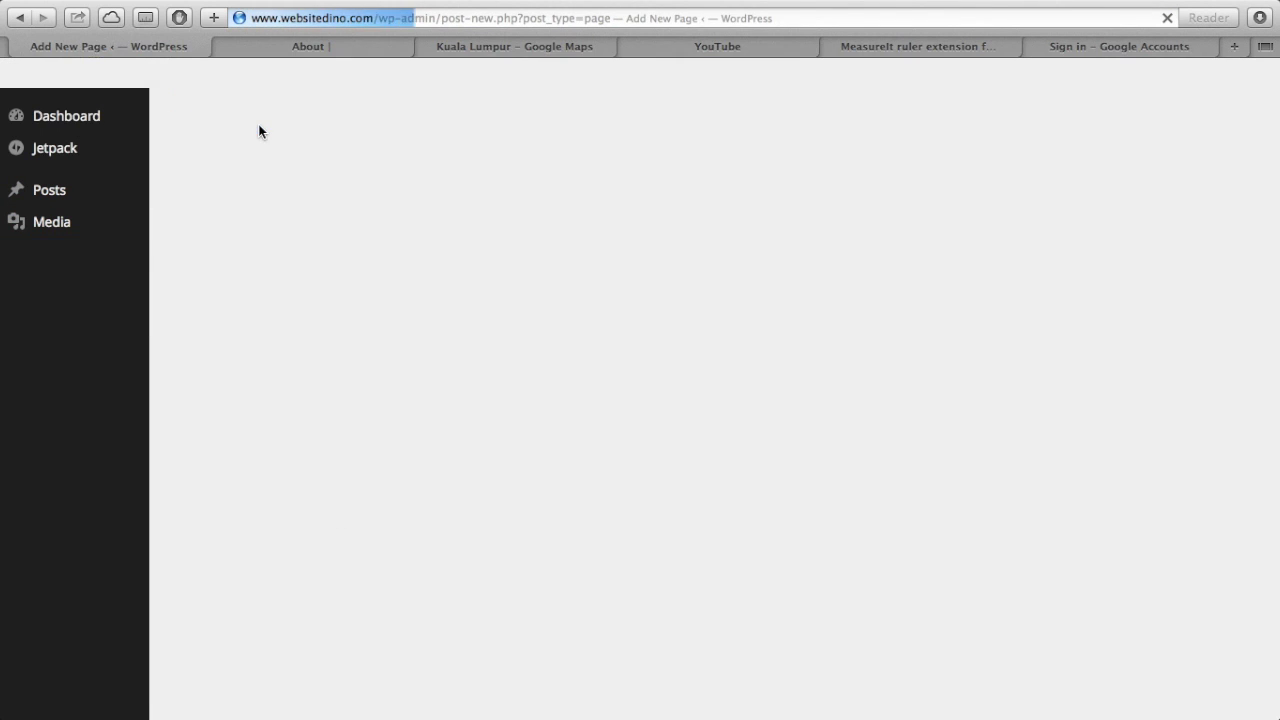
{"action": "type", "text": "Video"}
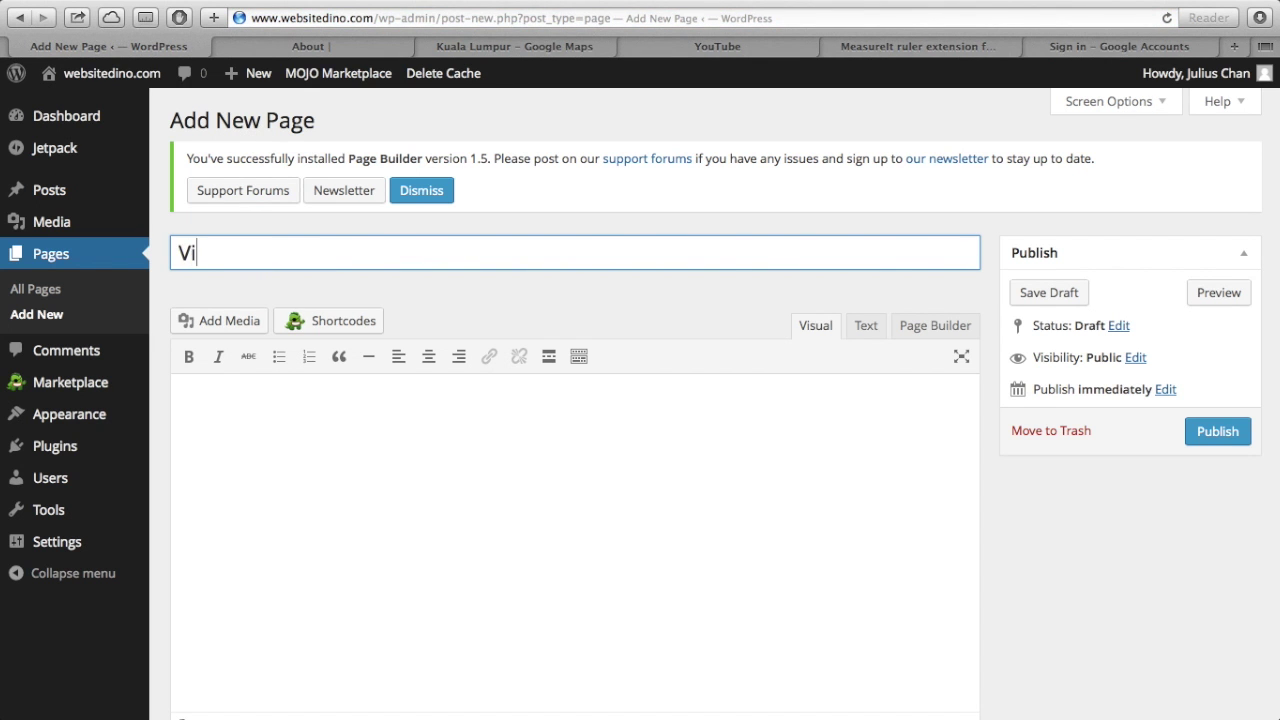
{"action": "left_click", "coordinate": [330, 428]}
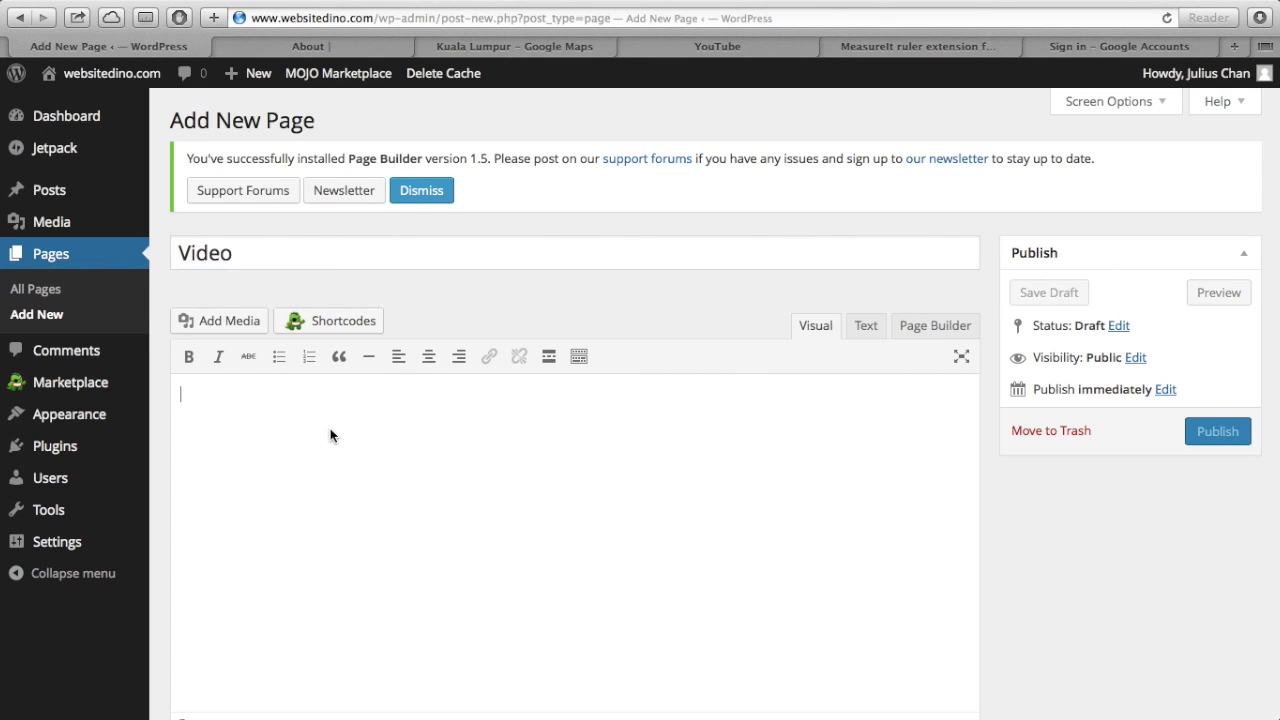
{"action": "type", "text": "Here are some videos:"}
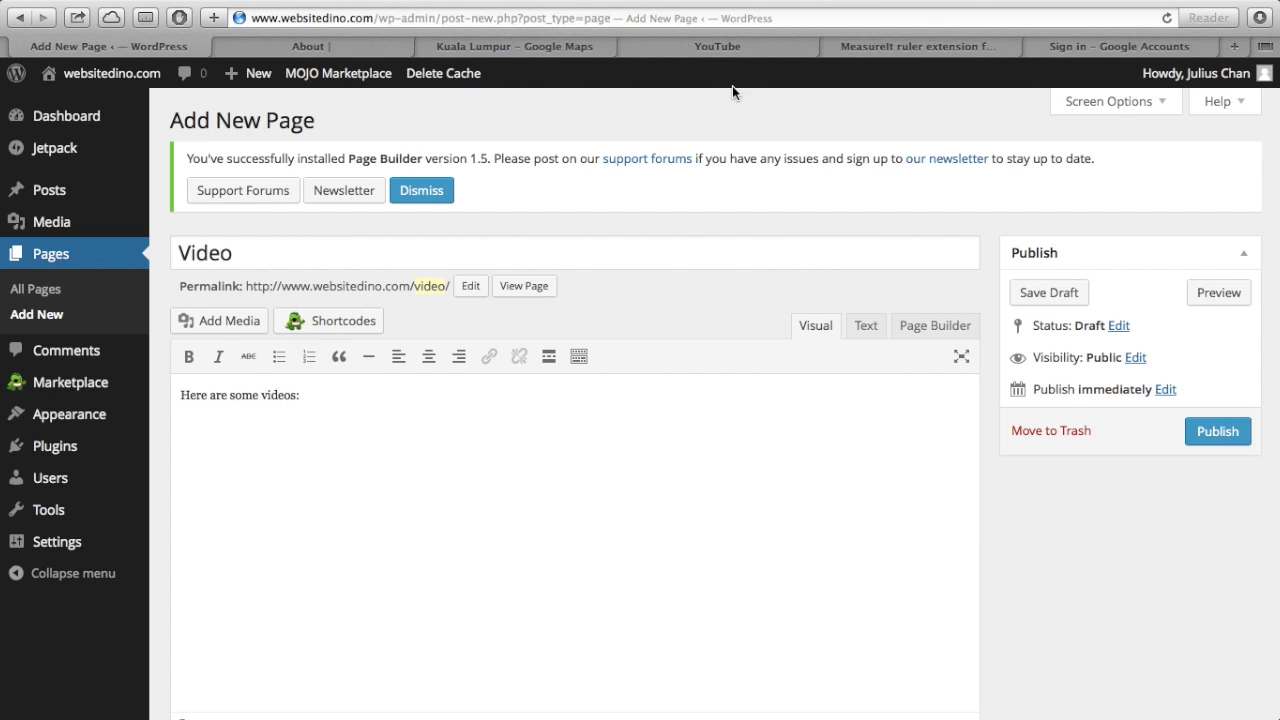
- Search YouTube for 'hillsong'
{"action": "left_click", "coordinate": [742, 51]}
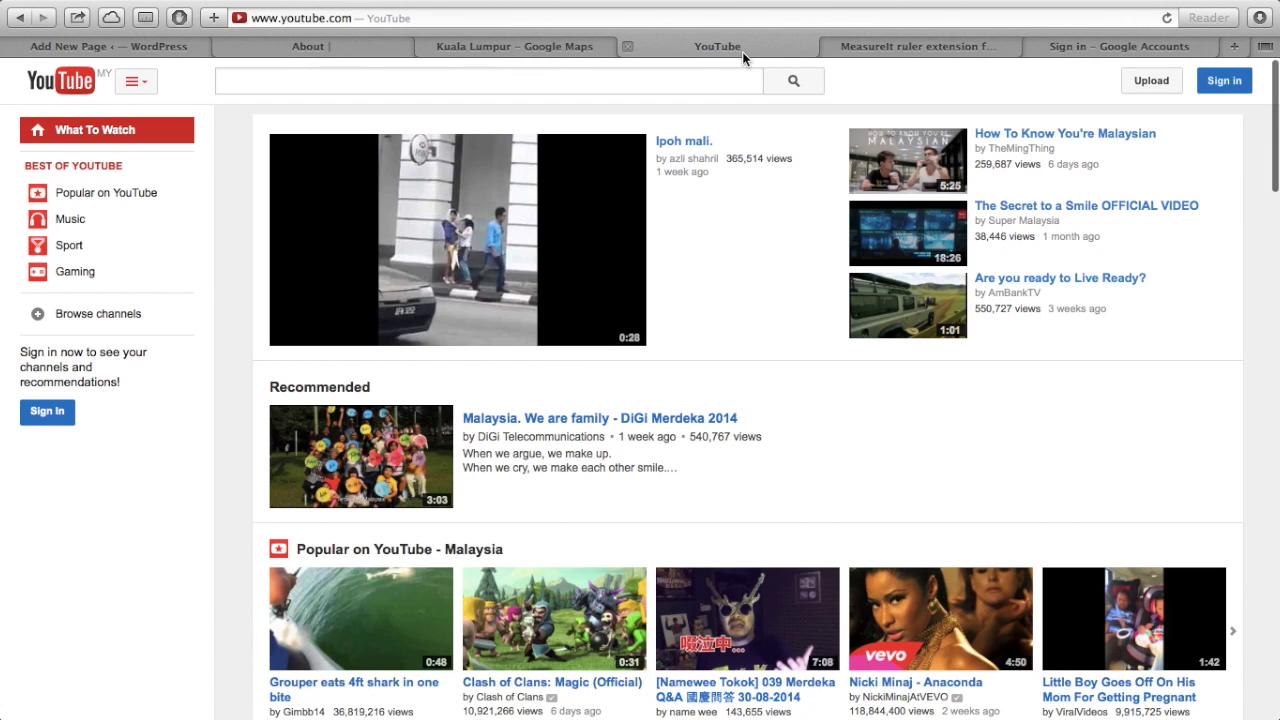
{"action": "left_click", "coordinate": [484, 81]}
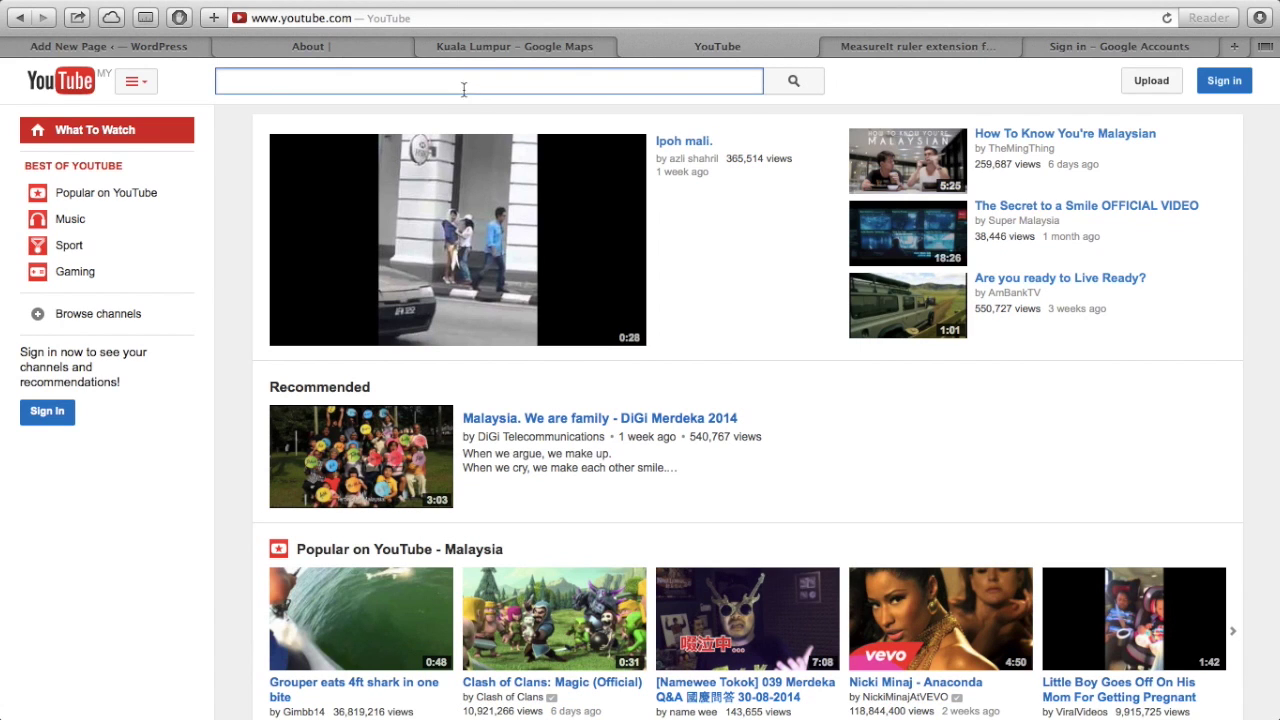
{"action": "type", "text": "gi"}
{"action": "key", "text": "BackSpace"}
{"action": "key", "text": "BackSpace"}
{"action": "type", "text": "hill"}
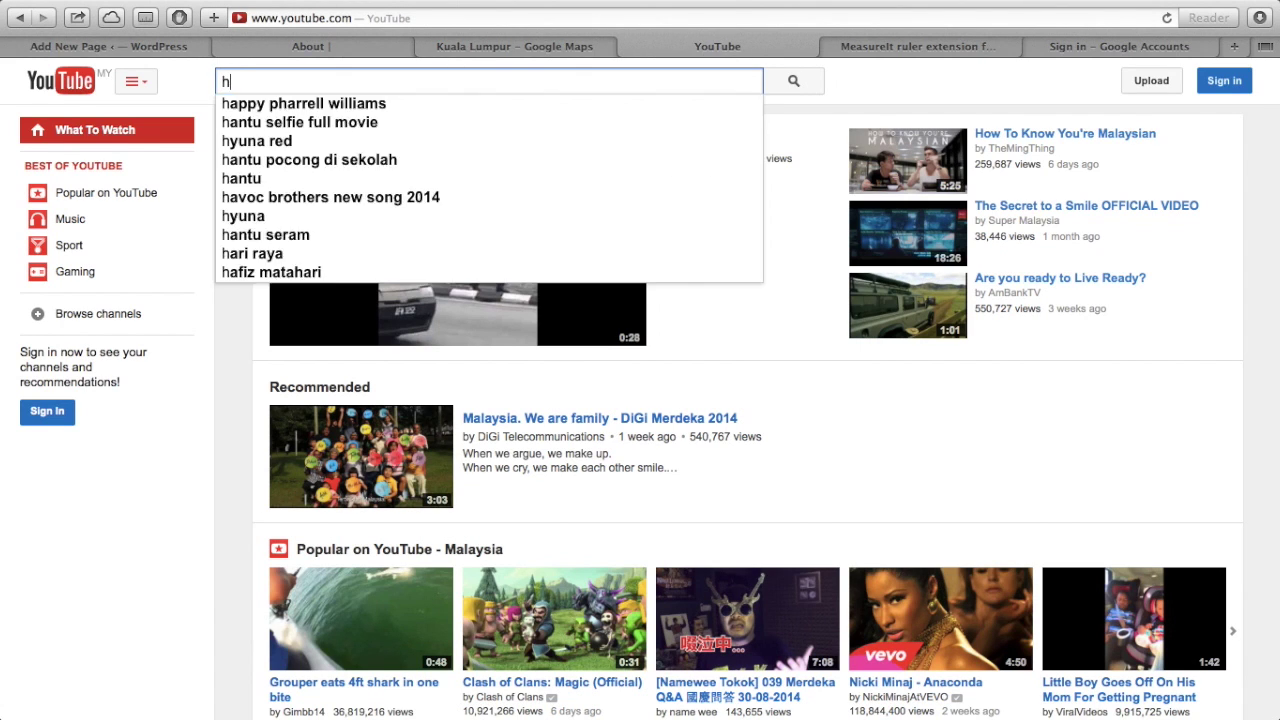
{"action": "type", "text": "song"}
{"action": "key", "text": "Return"}
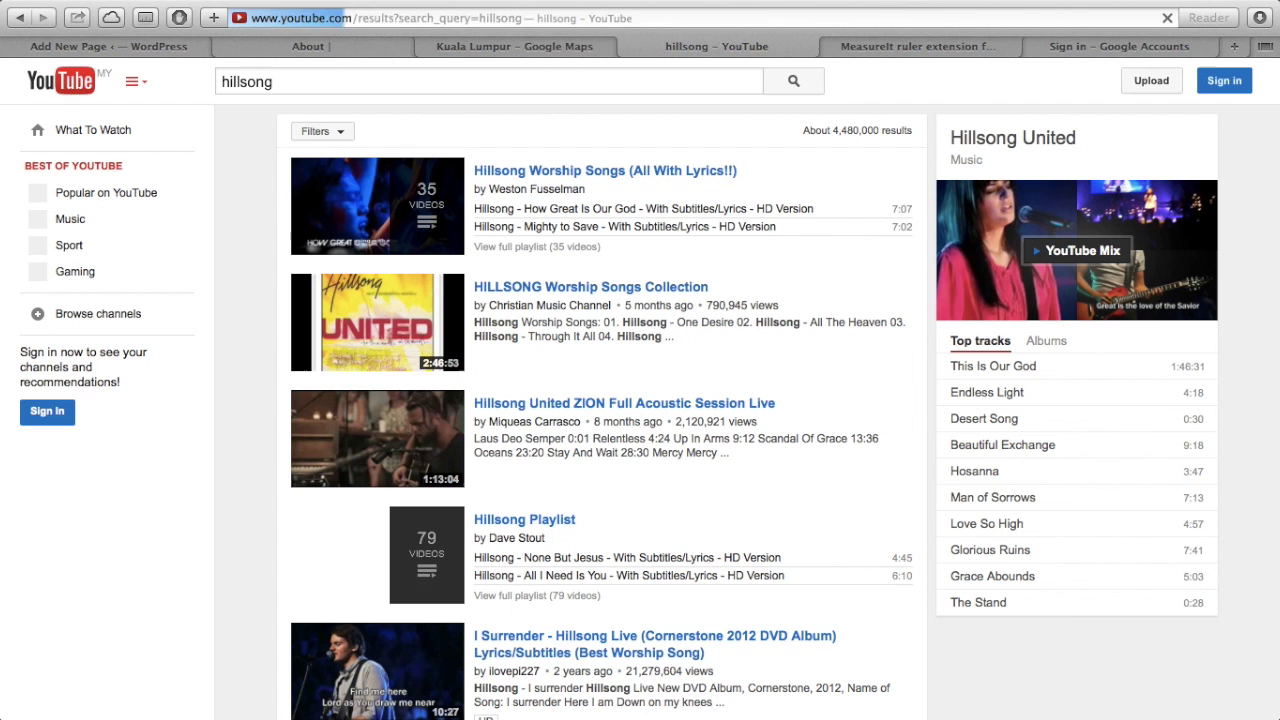
- Open the 'No Other Name' lyric video, pause it and copy its web address
{"action": "scroll", "coordinate": [474, 531], "scroll_direction": "down", "scroll_amount": 10}
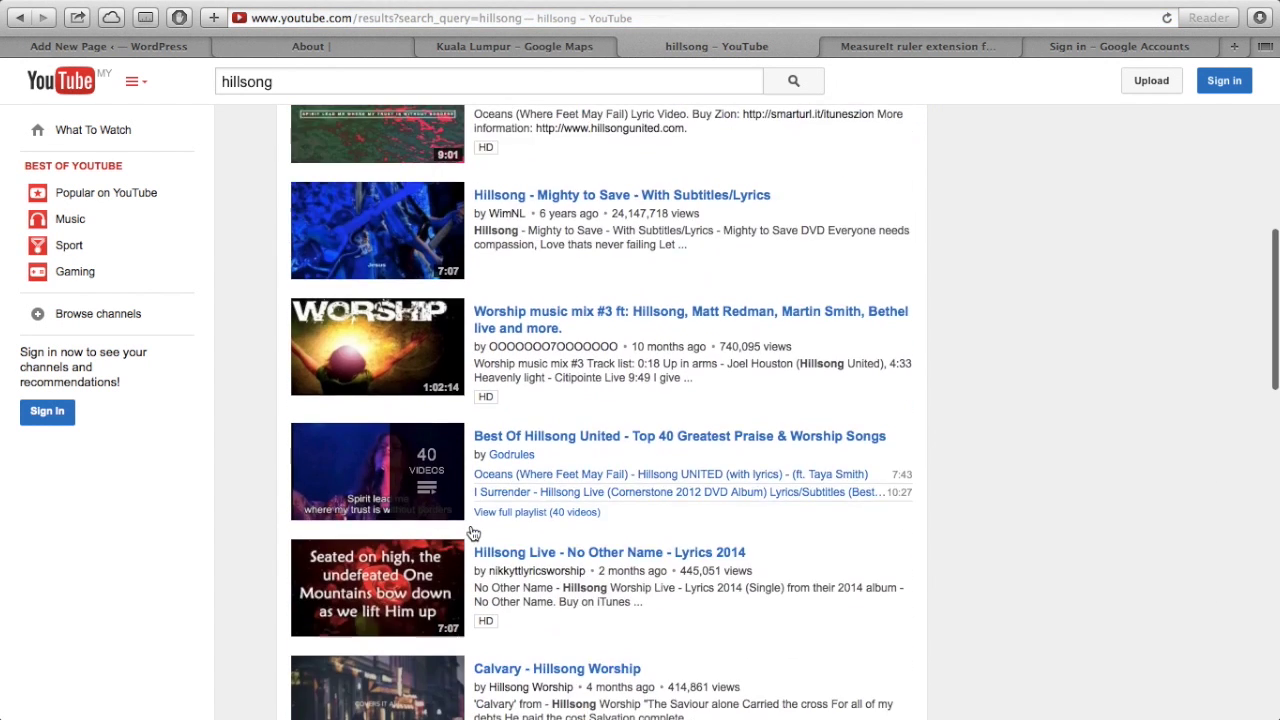
{"action": "scroll", "coordinate": [474, 531], "scroll_direction": "down", "scroll_amount": 9}
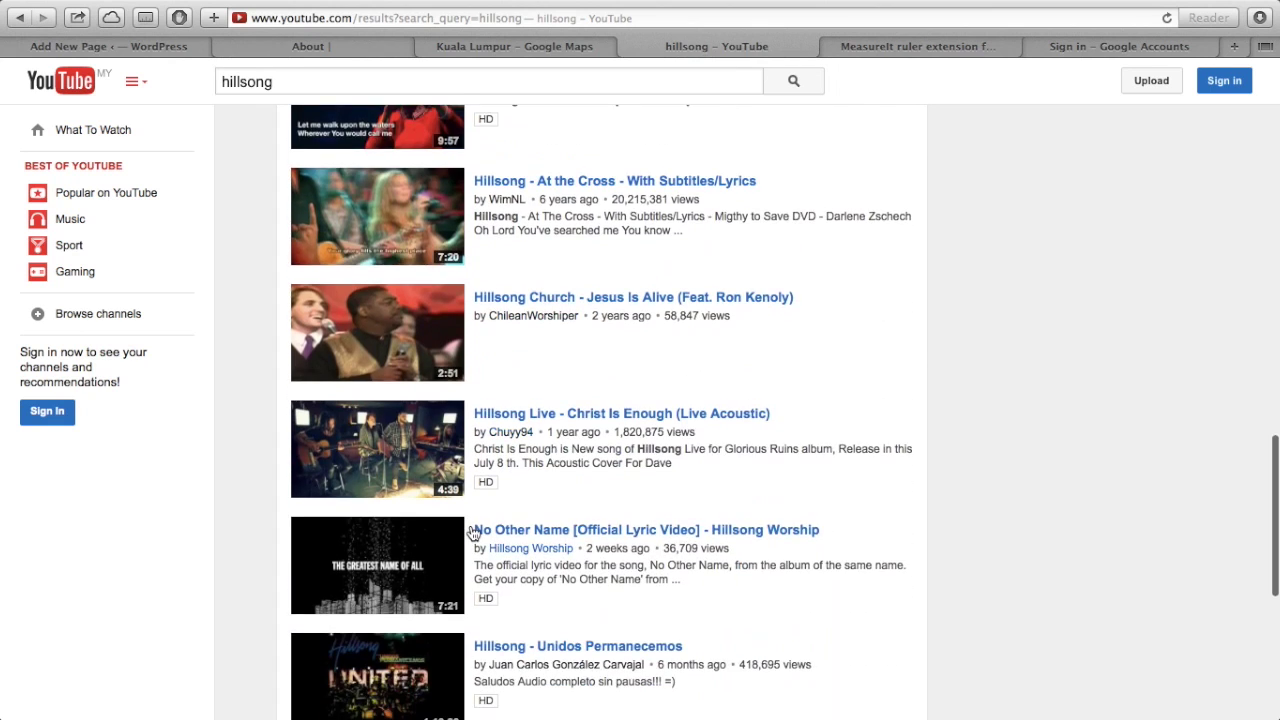
{"action": "scroll", "coordinate": [474, 531], "scroll_direction": "down", "scroll_amount": 3}
{"action": "scroll", "coordinate": [474, 520], "scroll_direction": "up", "scroll_amount": 5}
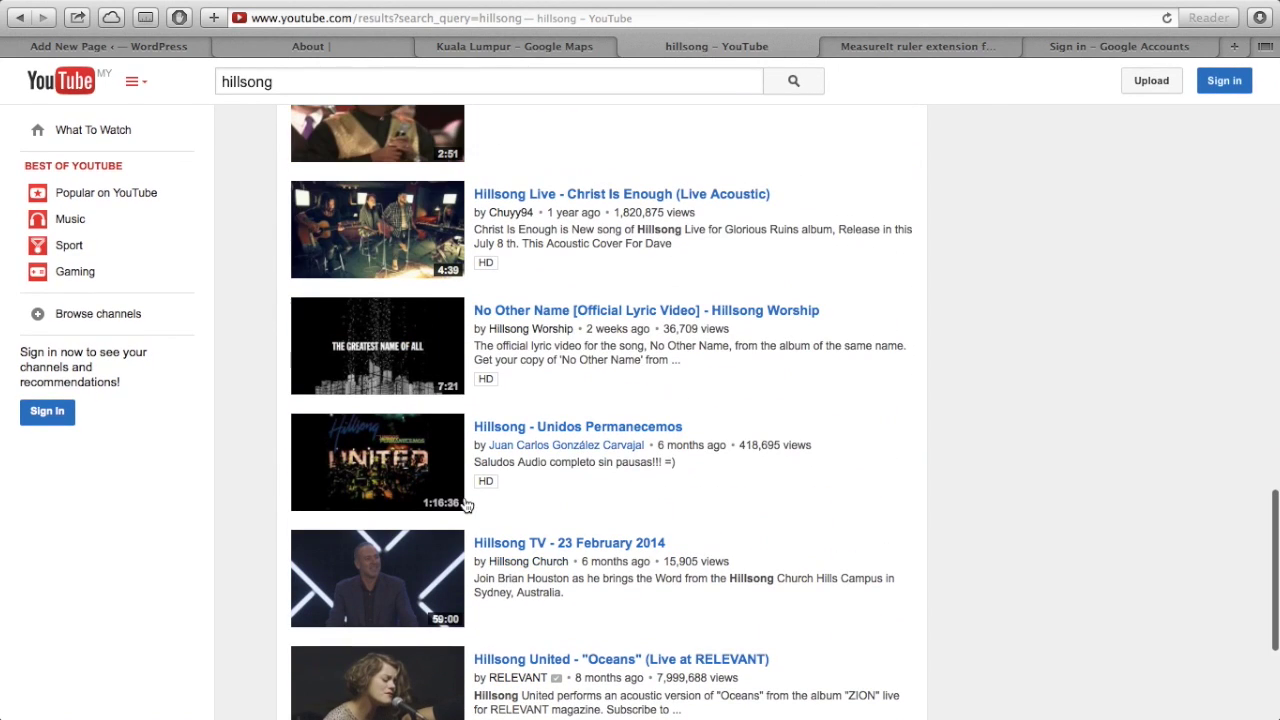
{"action": "left_click", "coordinate": [408, 366]}
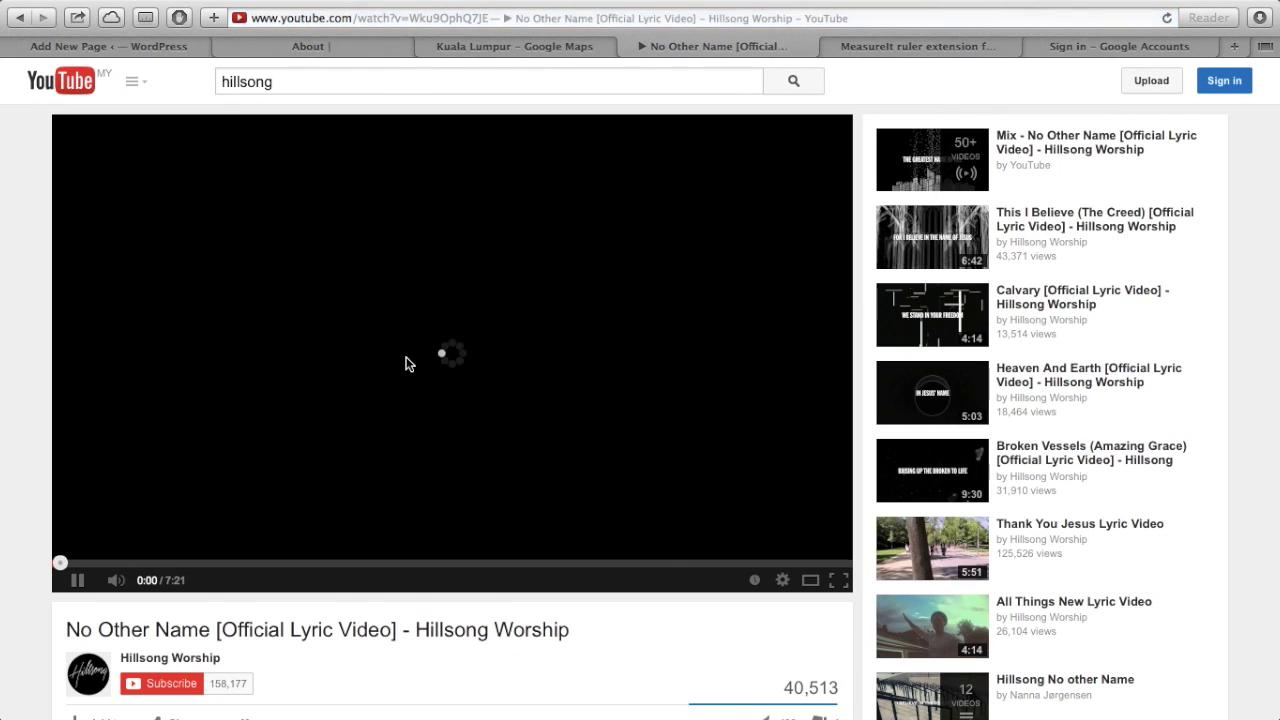
{"action": "left_click", "coordinate": [417, 341]}
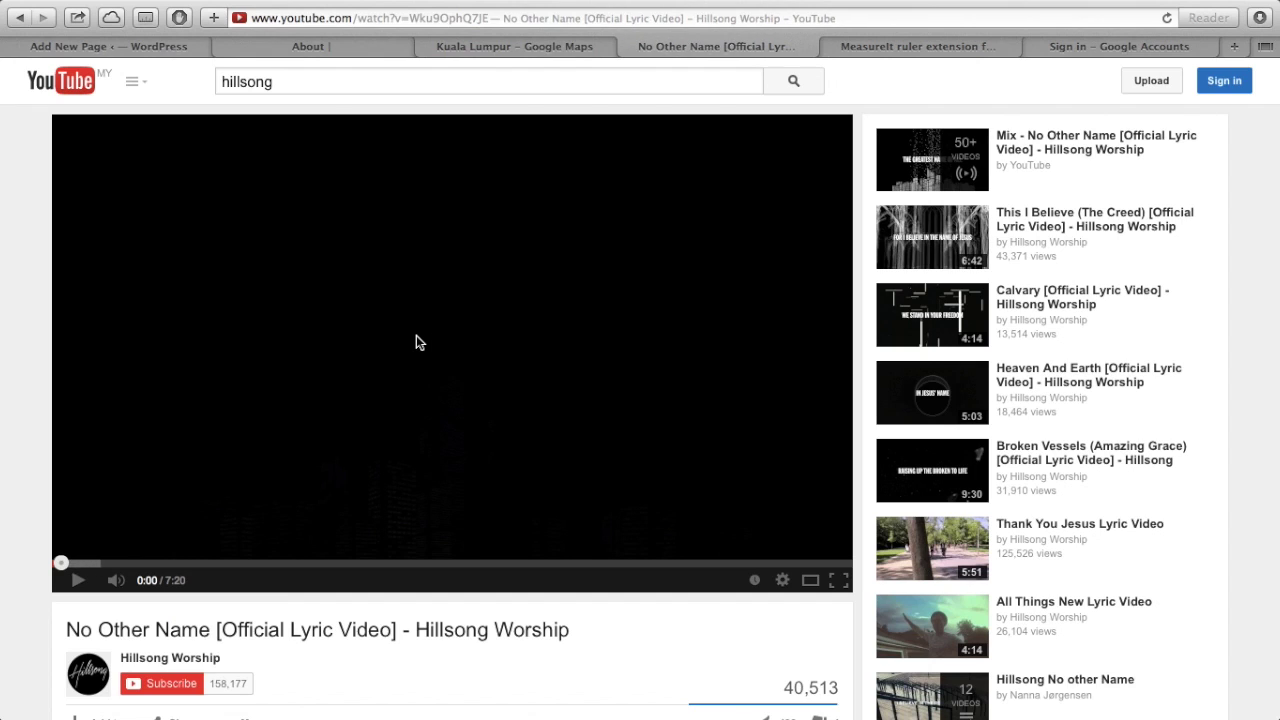
{"action": "left_click", "coordinate": [379, 22]}
{"action": "key", "text": "ctrl+c"}
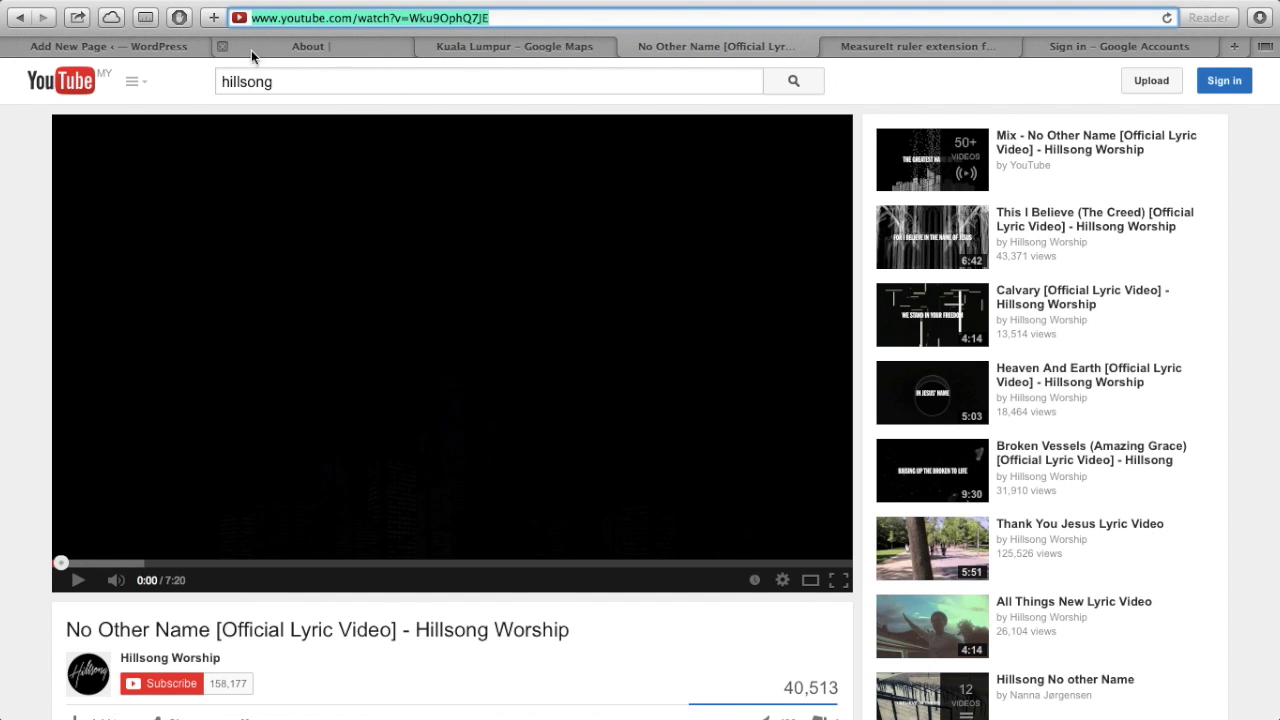
{"action": "left_click", "coordinate": [163, 47]}
- Paste the YouTube link under the intro line and publish the Video page
{"action": "key", "text": "ctrl+v"}
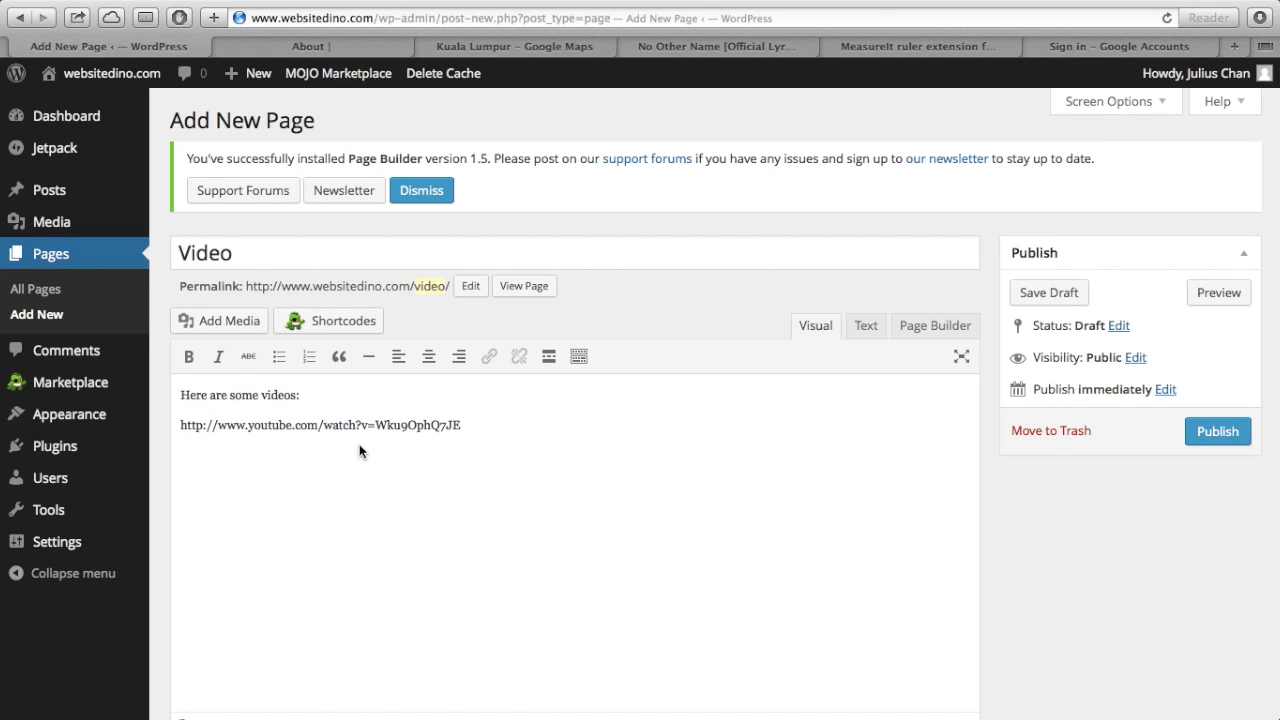
{"action": "left_click", "coordinate": [1198, 438]}
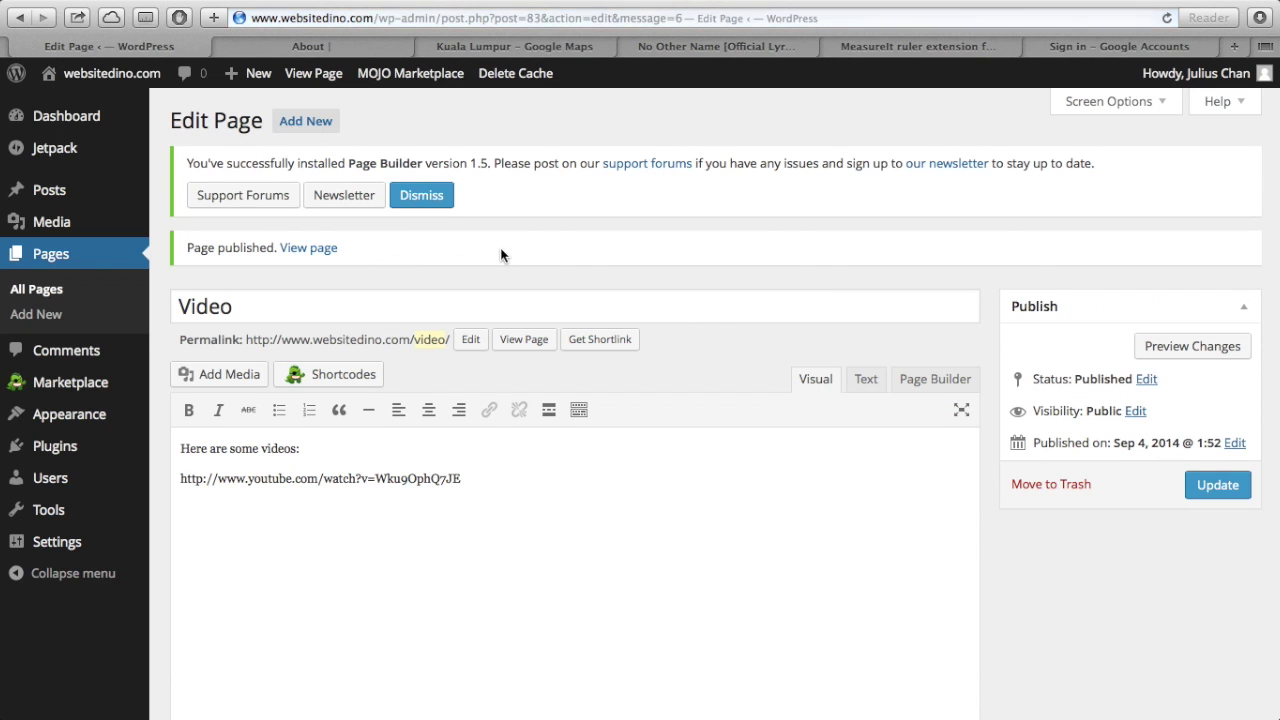
{"action": "left_click", "coordinate": [347, 45]}
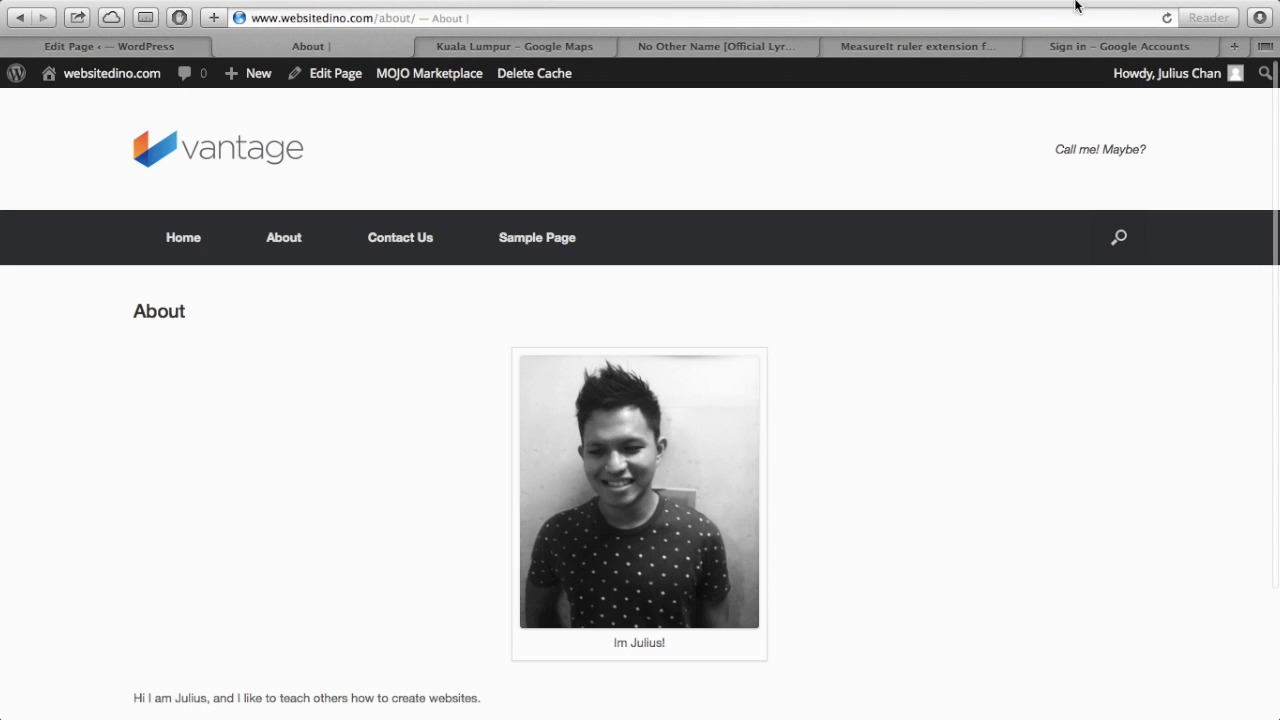
- Reload the live site and open the new Video page from its menu
{"action": "left_click", "coordinate": [1167, 18]}
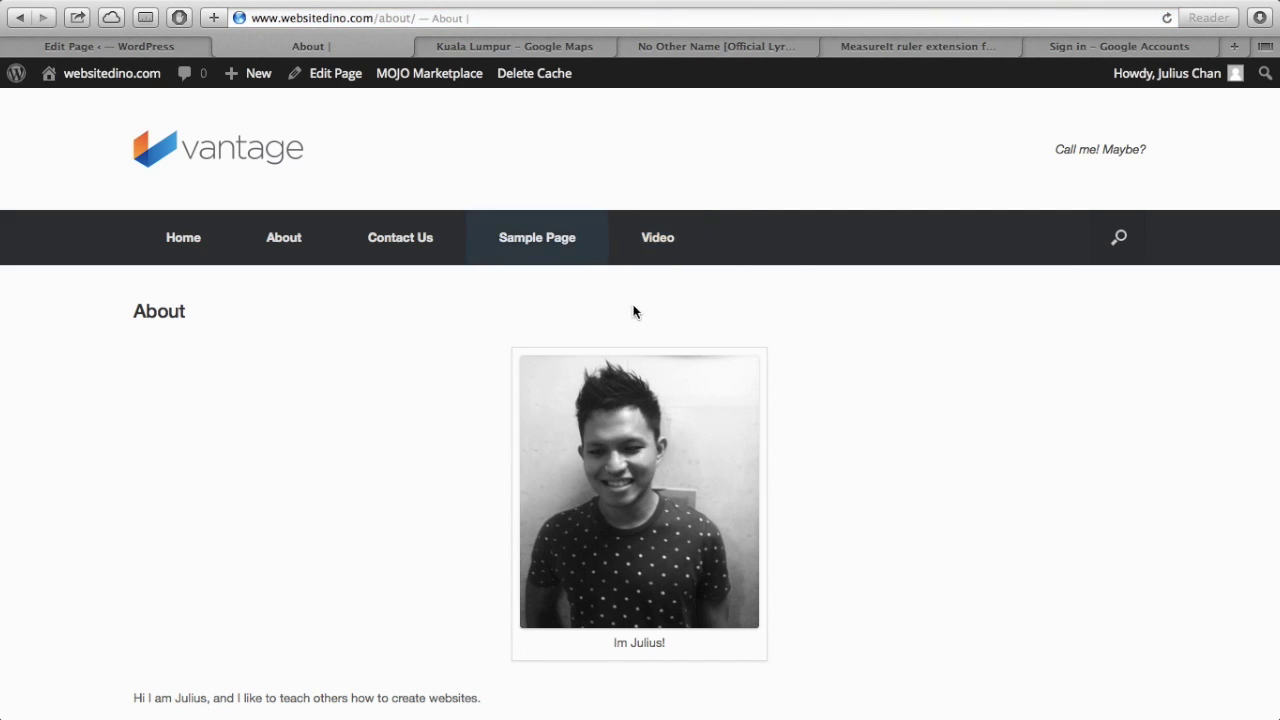
{"action": "left_click", "coordinate": [661, 256]}
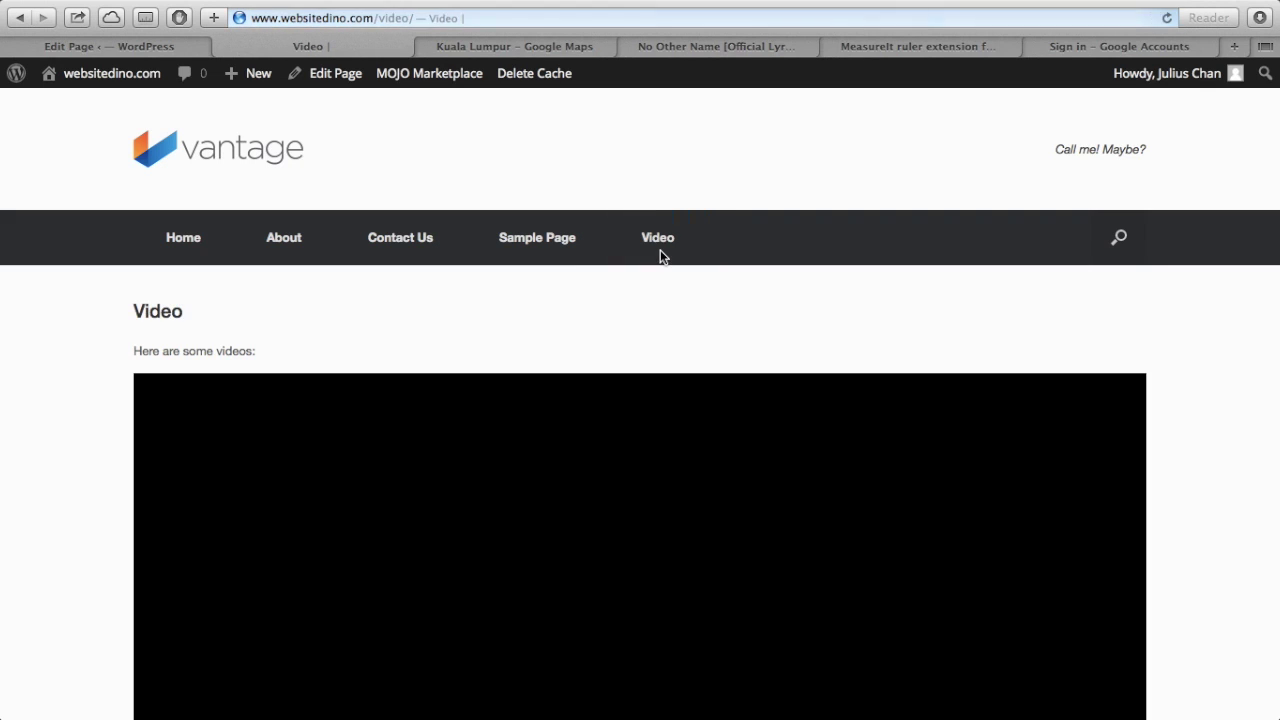
{"action": "scroll", "coordinate": [545, 357], "scroll_direction": "down", "scroll_amount": 5}
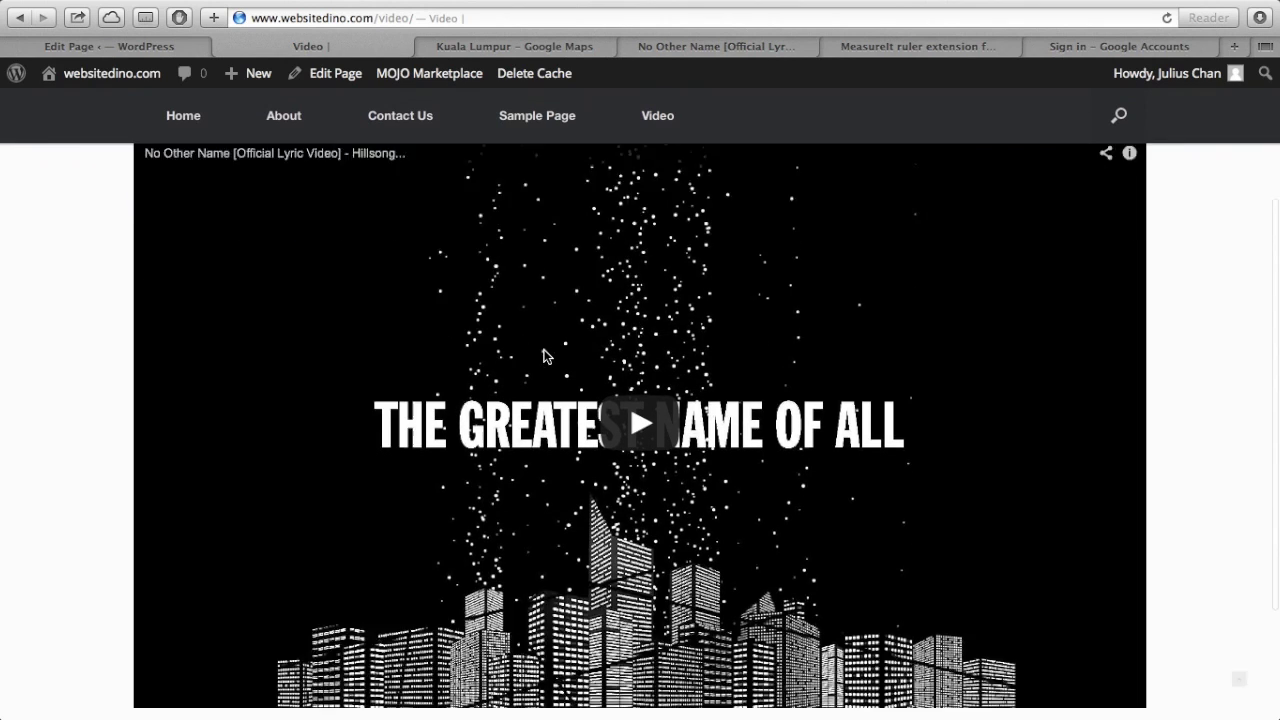
{"action": "scroll", "coordinate": [546, 364], "scroll_direction": "up", "scroll_amount": 5}
{"action": "scroll", "coordinate": [546, 364], "scroll_direction": "down", "scroll_amount": 3}
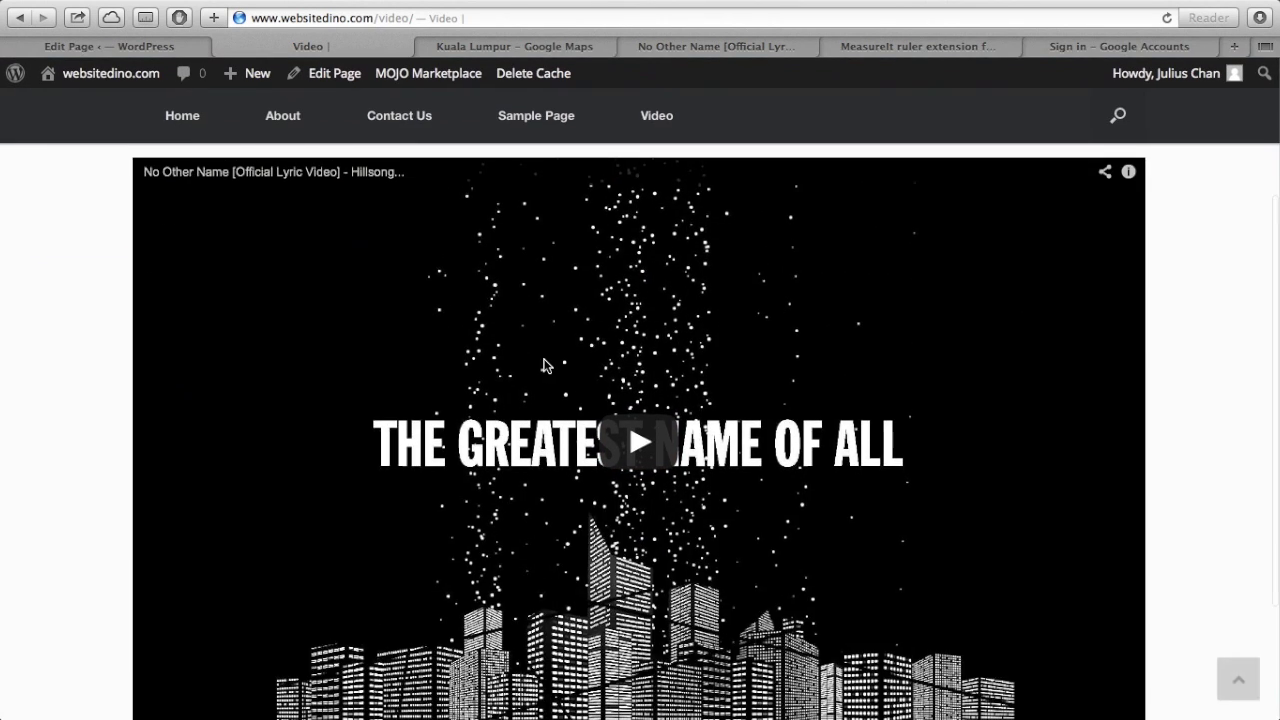
{"action": "scroll", "coordinate": [546, 364], "scroll_direction": "up", "scroll_amount": 3}
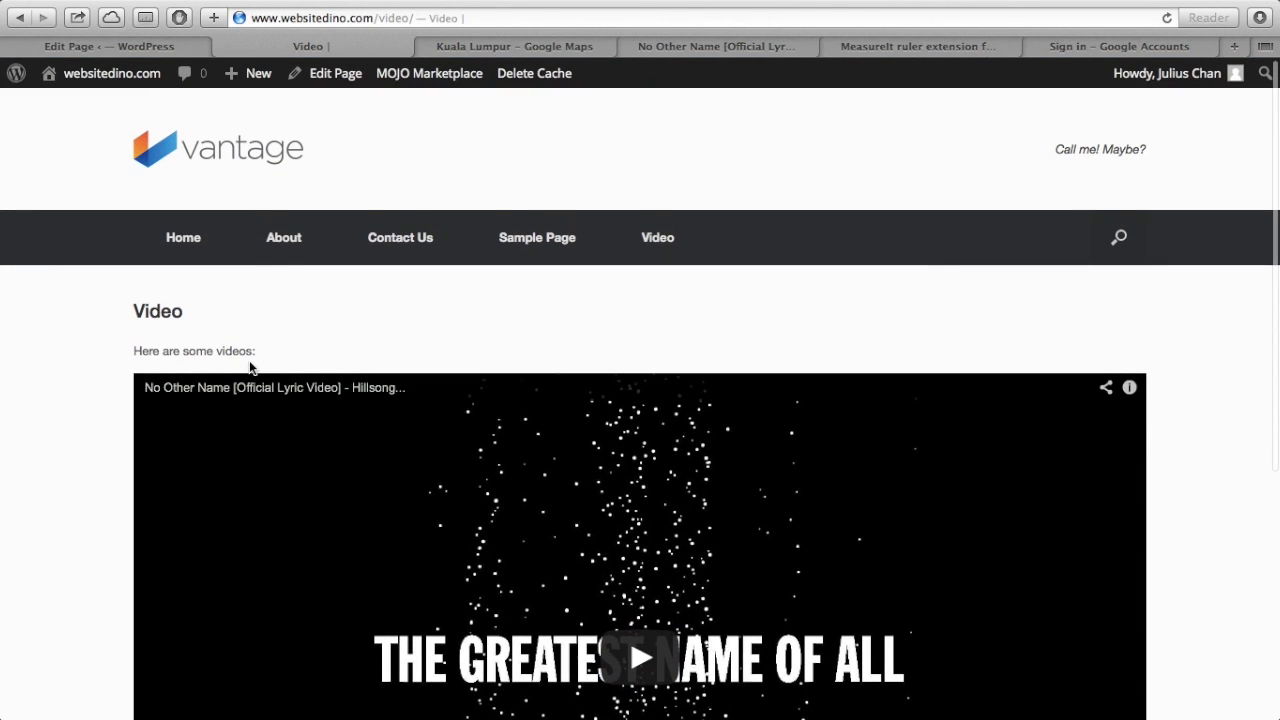
{"action": "scroll", "coordinate": [251, 366], "scroll_direction": "down", "scroll_amount": 2}
{"action": "scroll", "coordinate": [727, 539], "scroll_direction": "down", "scroll_amount": 3}
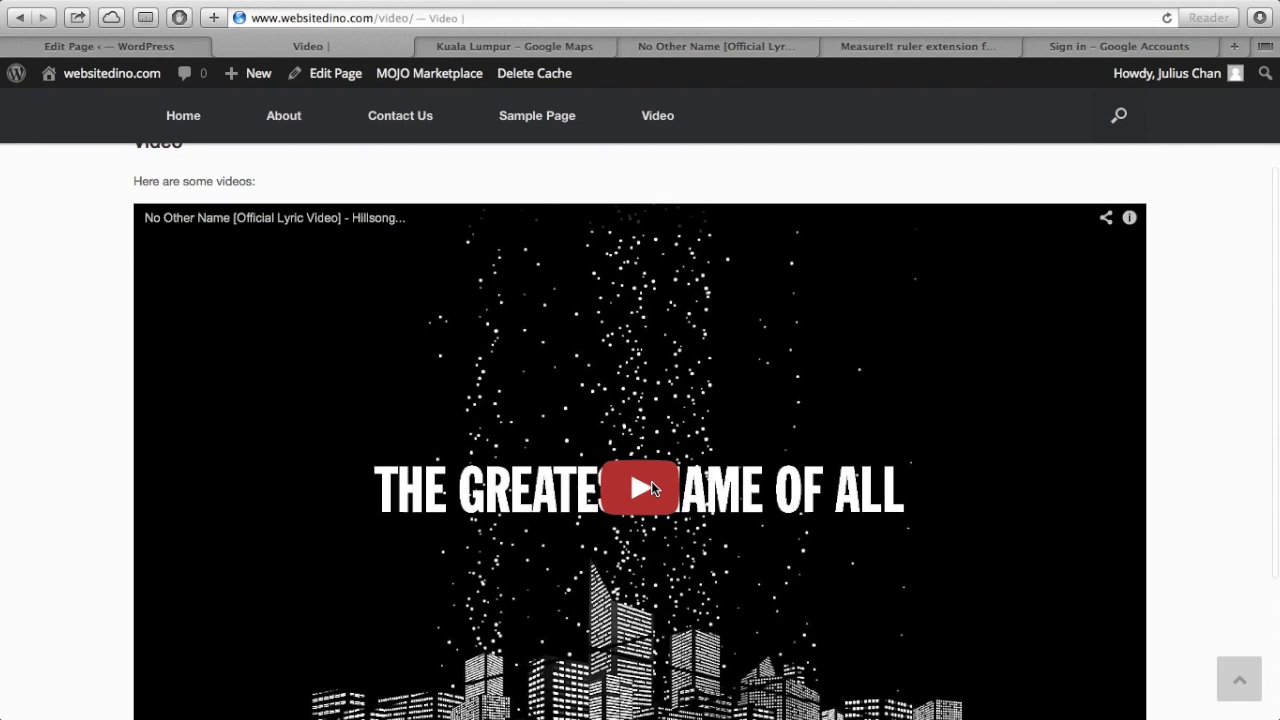
- Play and pause the embedded No Other Name video, then return to the Video page editor
{"action": "left_click", "coordinate": [640, 488]}
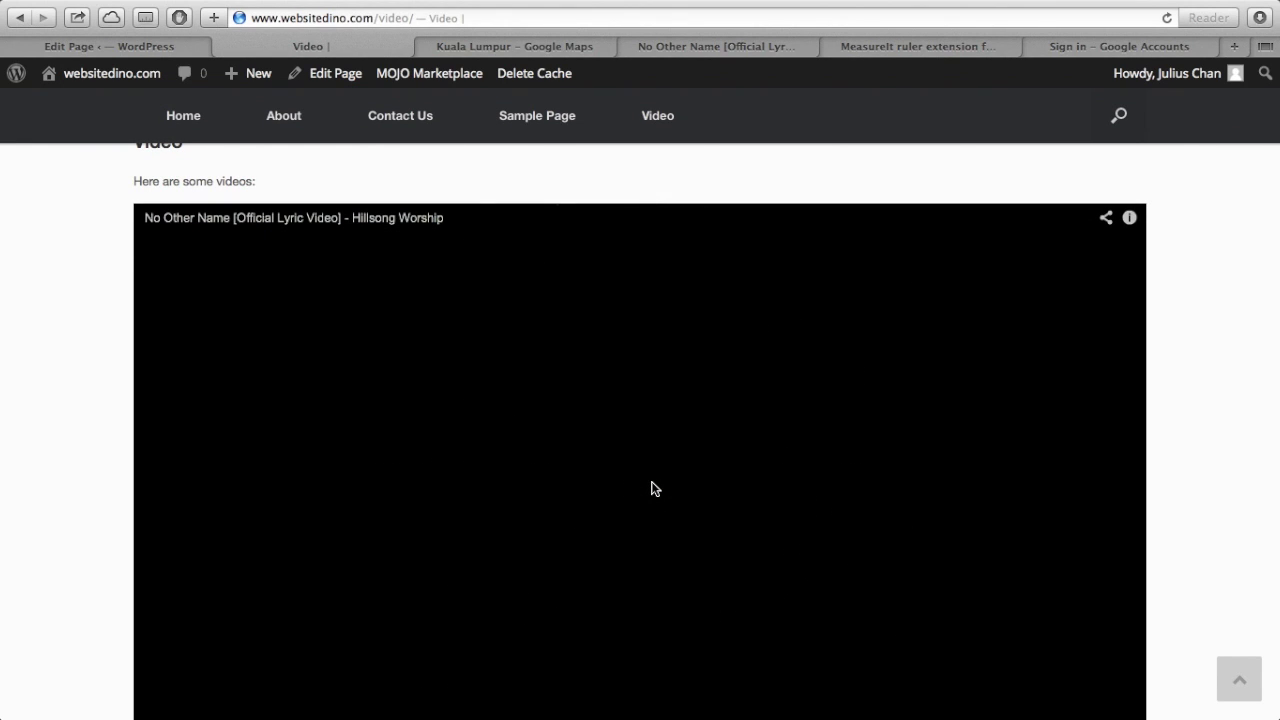
{"action": "scroll", "coordinate": [651, 488], "scroll_direction": "down", "scroll_amount": 1}
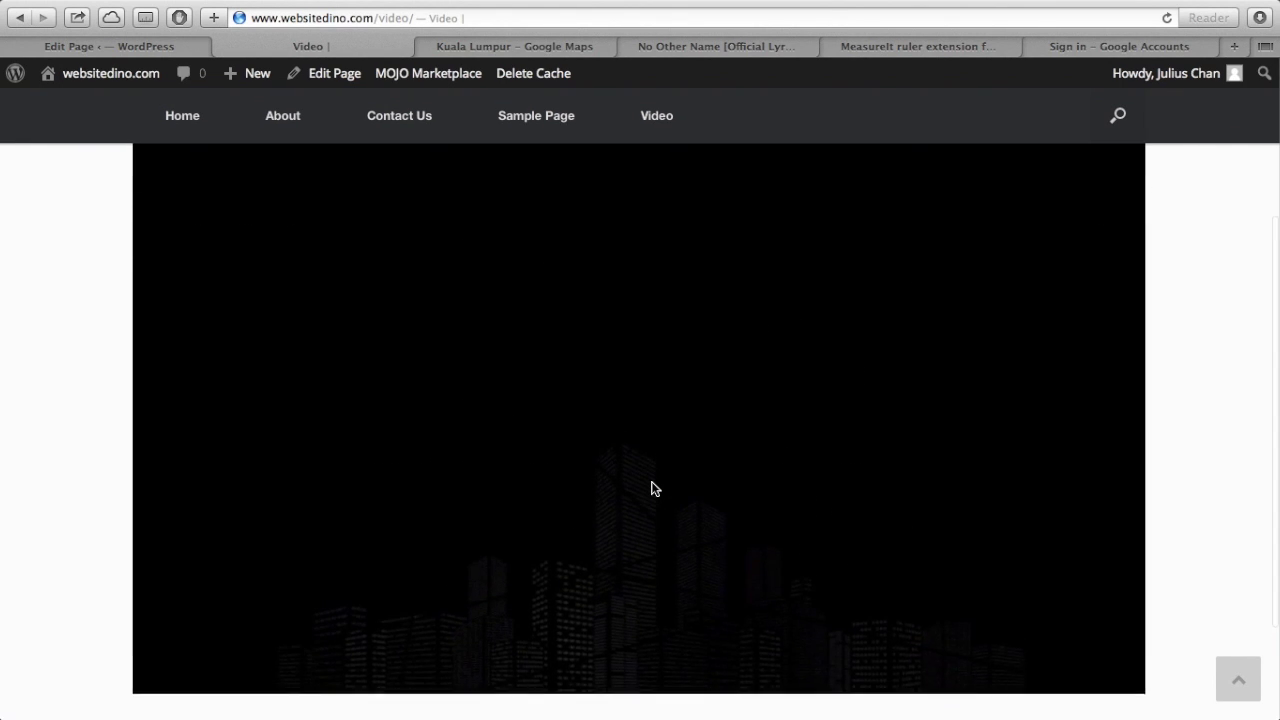
{"action": "left_click", "coordinate": [645, 483]}
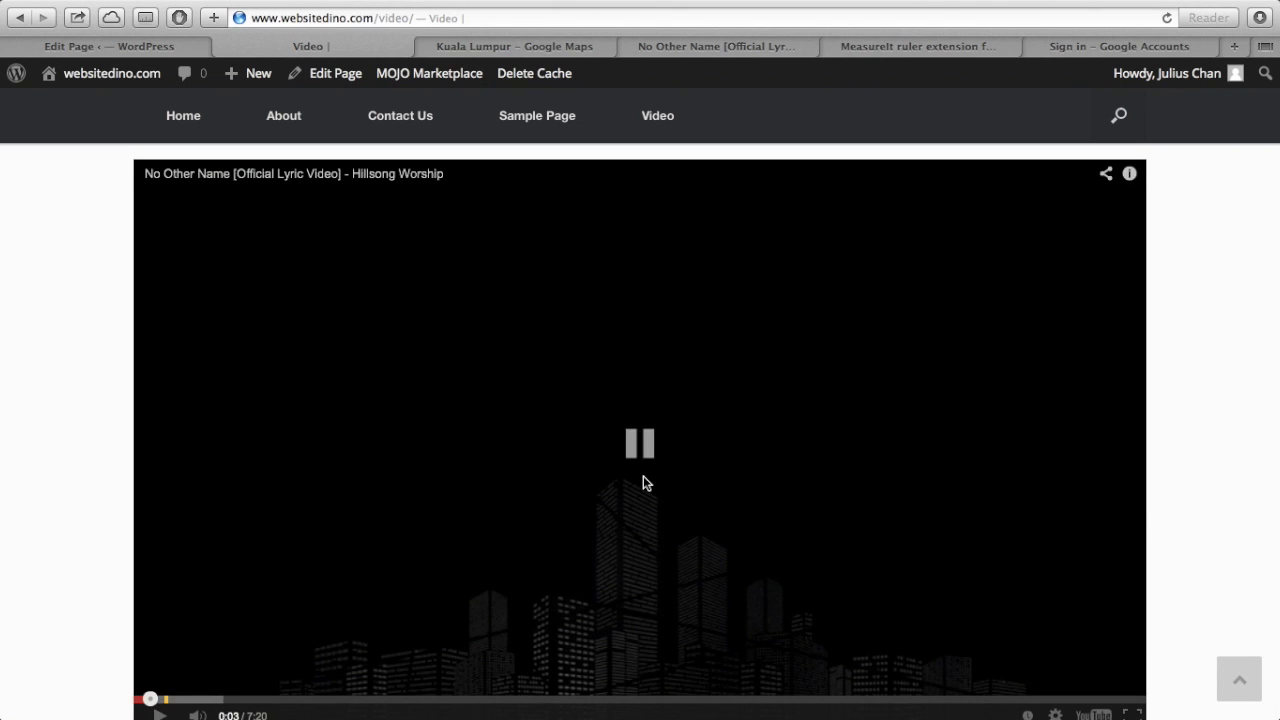
{"action": "scroll", "coordinate": [1111, 426], "scroll_direction": "up", "scroll_amount": 3}
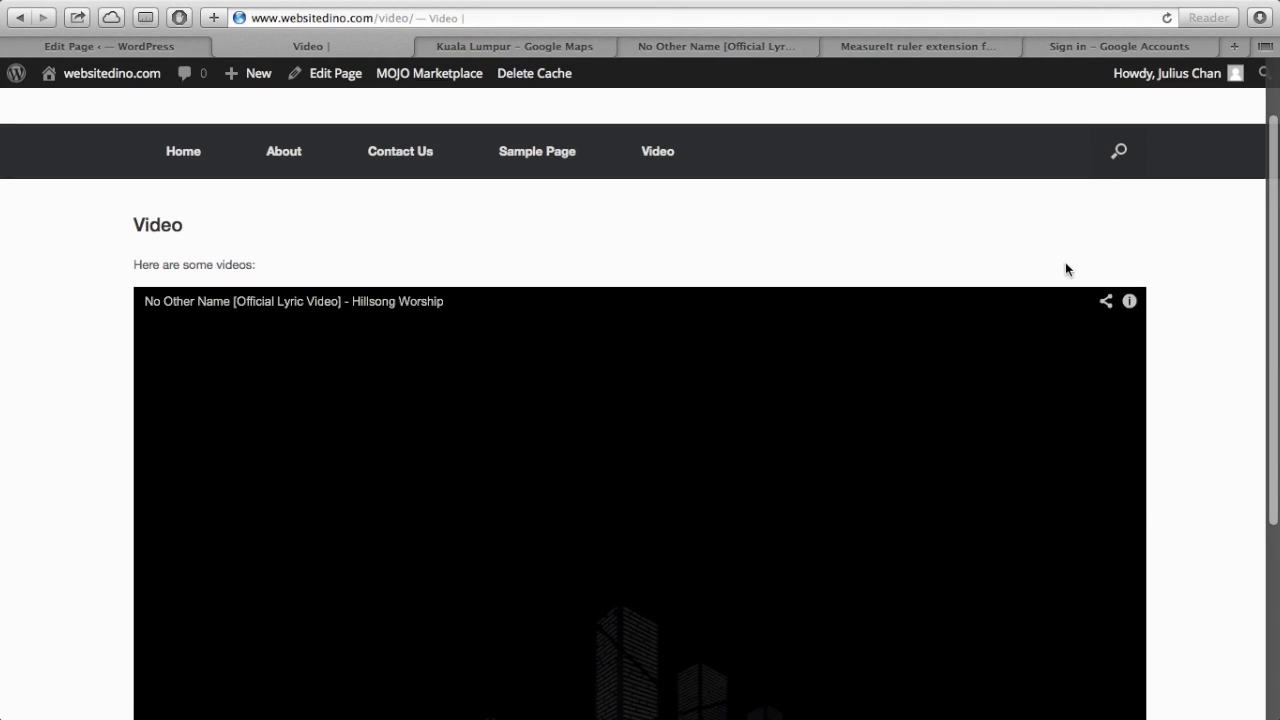
{"action": "scroll", "coordinate": [1213, 343], "scroll_direction": "down", "scroll_amount": 5}
{"action": "scroll", "coordinate": [1213, 343], "scroll_direction": "up", "scroll_amount": 7}
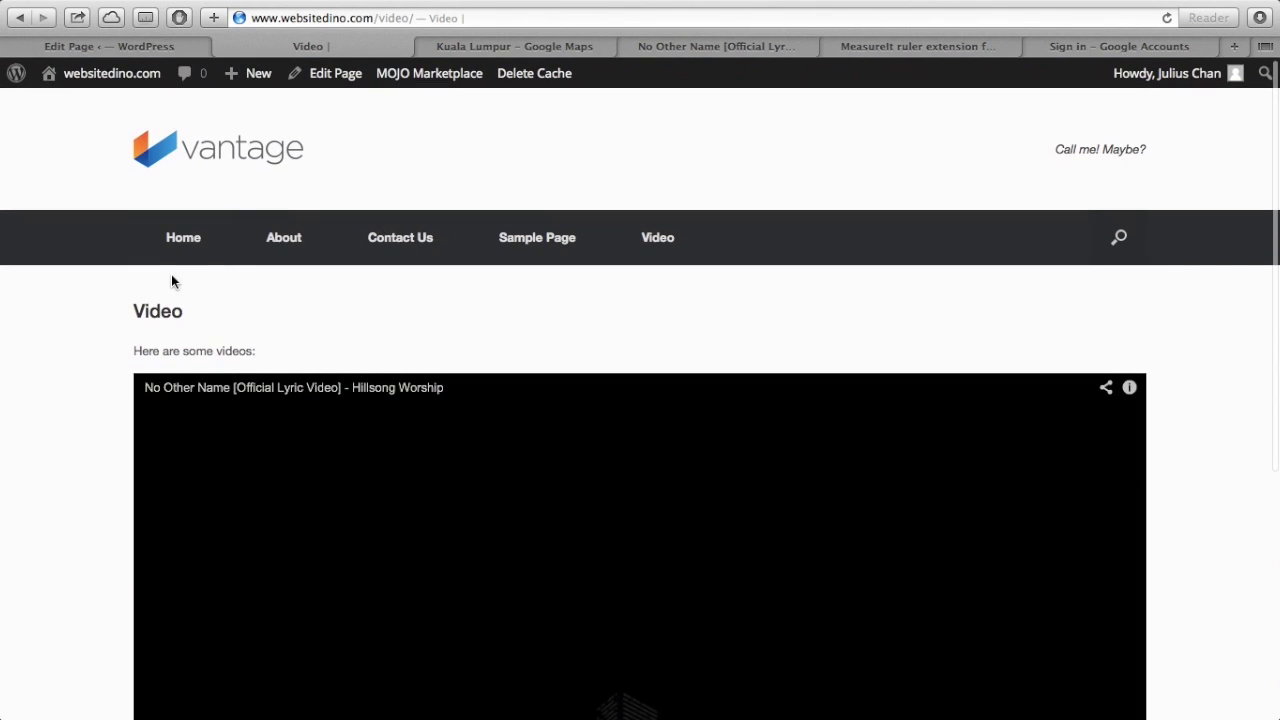
{"action": "left_click", "coordinate": [118, 46]}
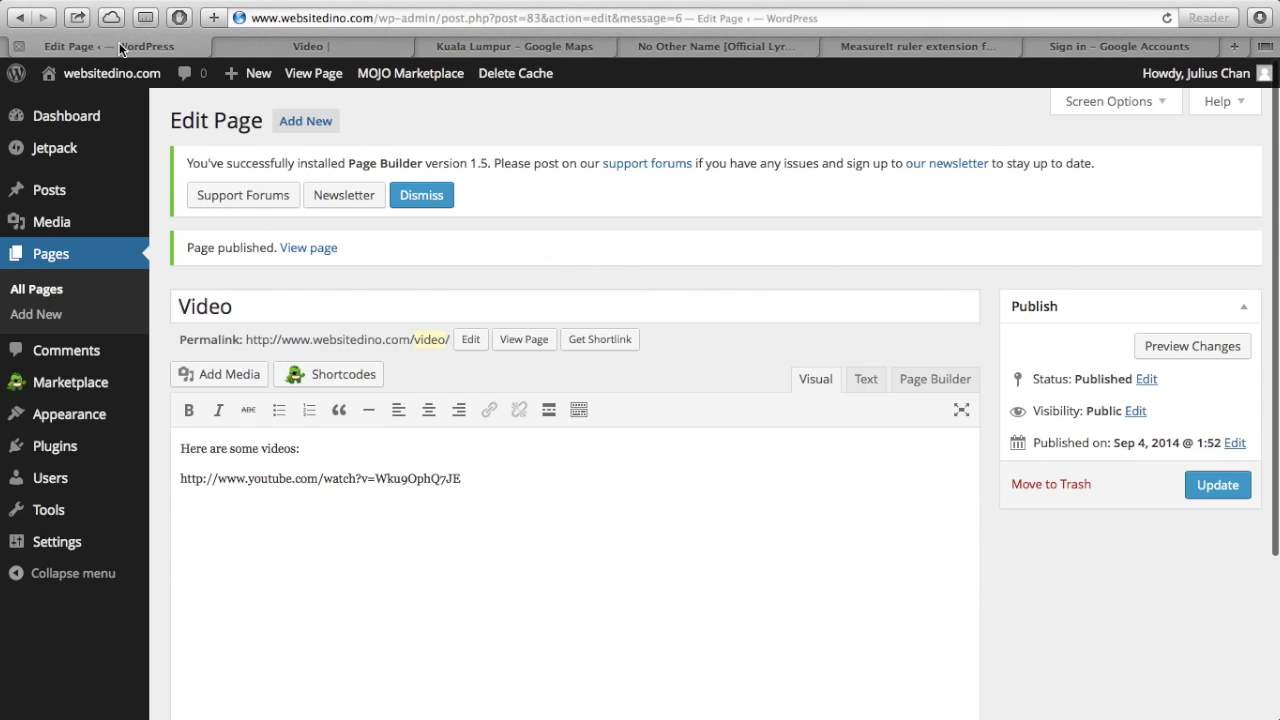
- Open the Contact Us page and type the Kuala Lumpur address, contact e-mail and phone number lines
{"action": "left_click", "coordinate": [48, 291]}
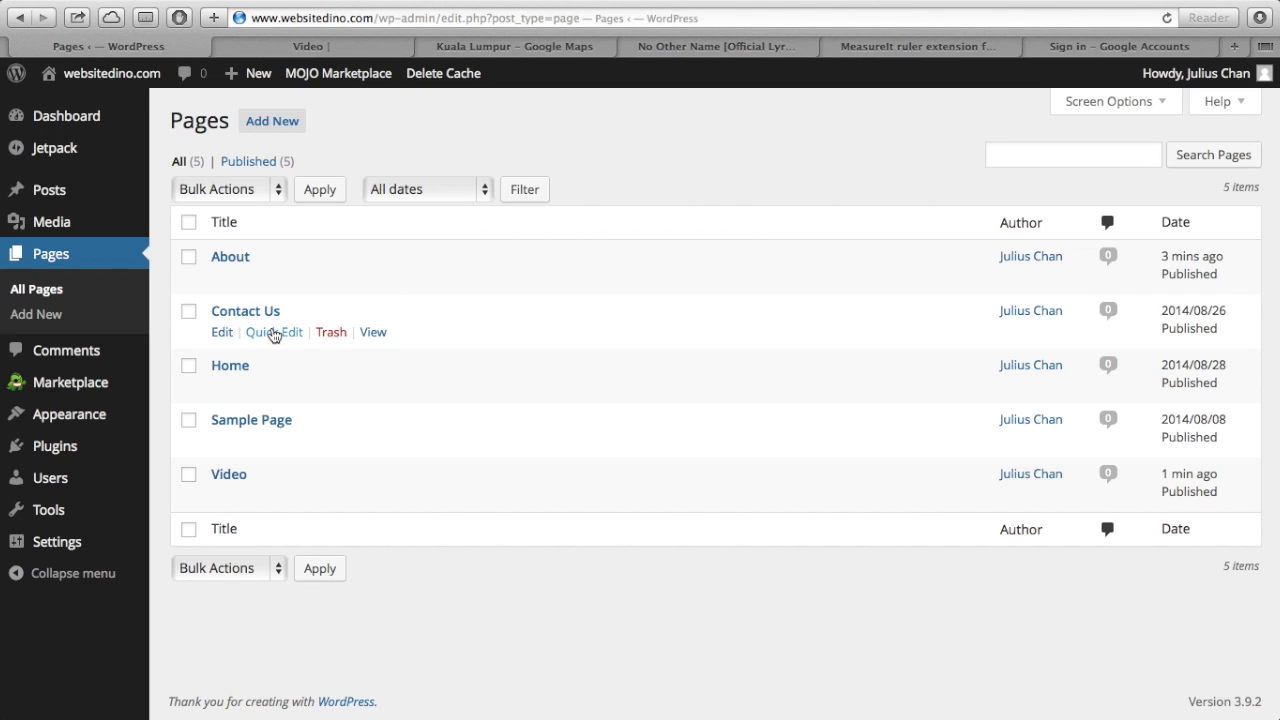
{"action": "left_click", "coordinate": [270, 312]}
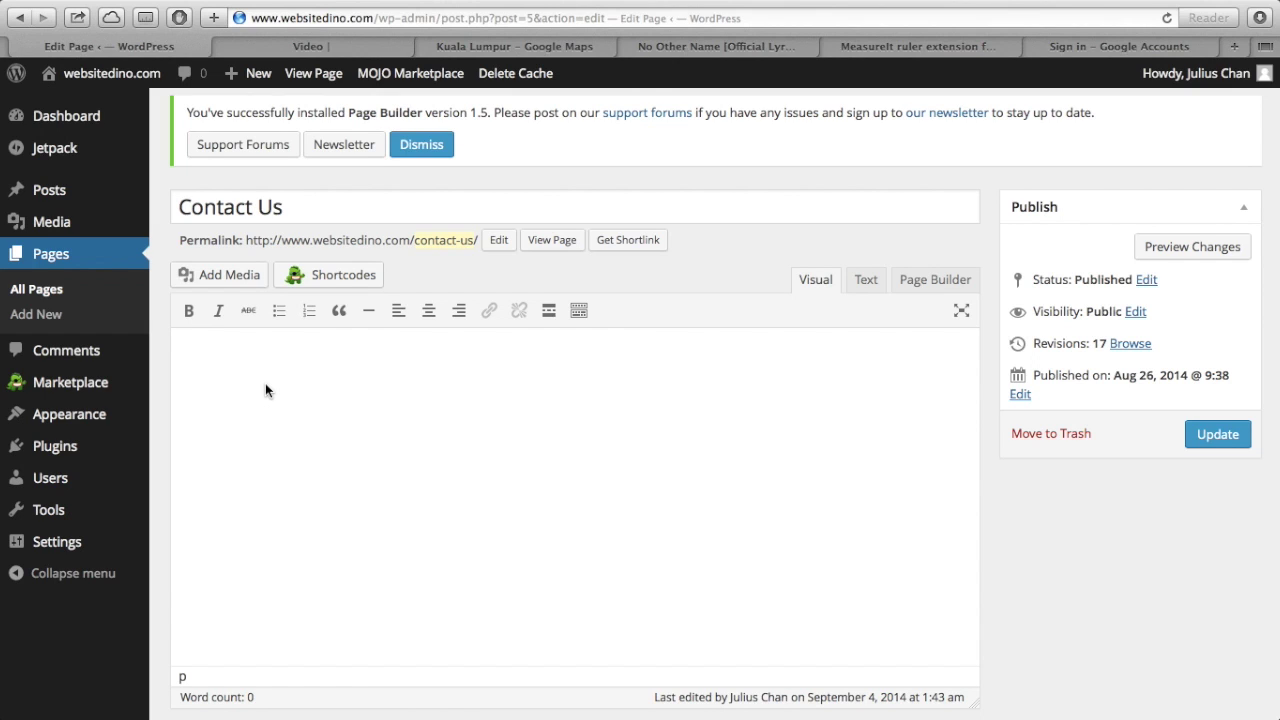
{"action": "type", "text": "Address: Kuala Lumpur, Malaysia."}
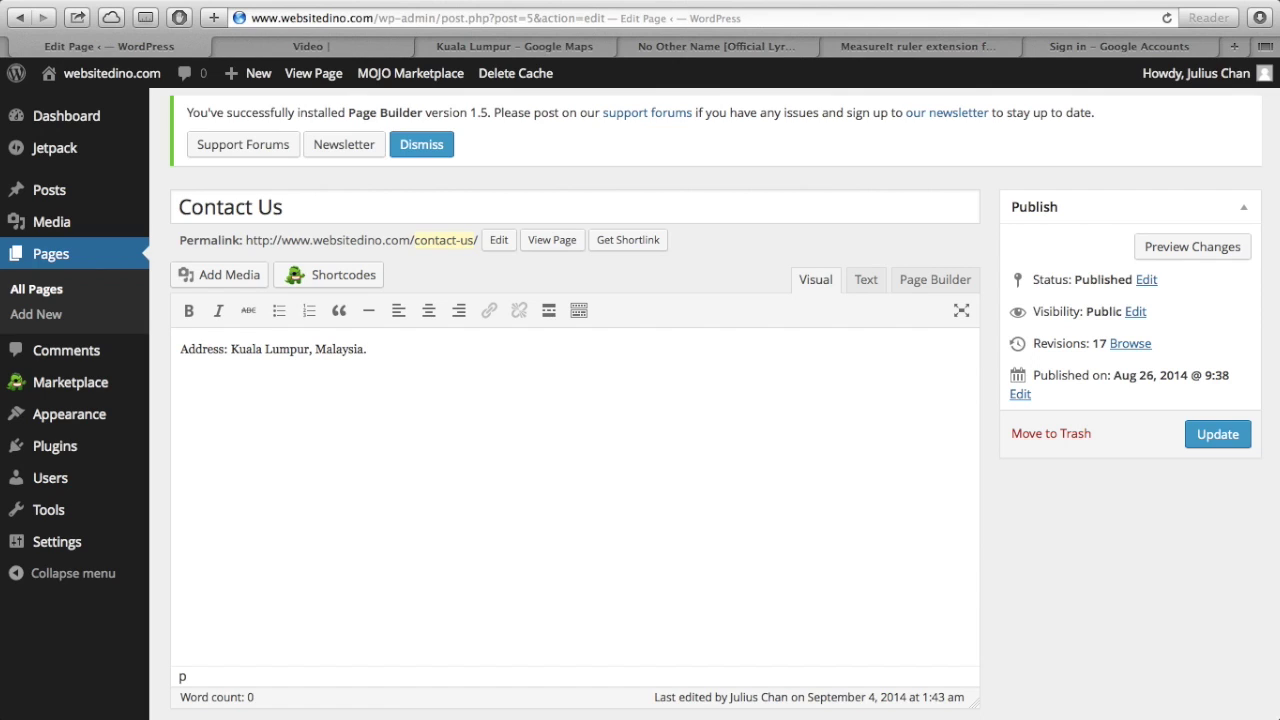
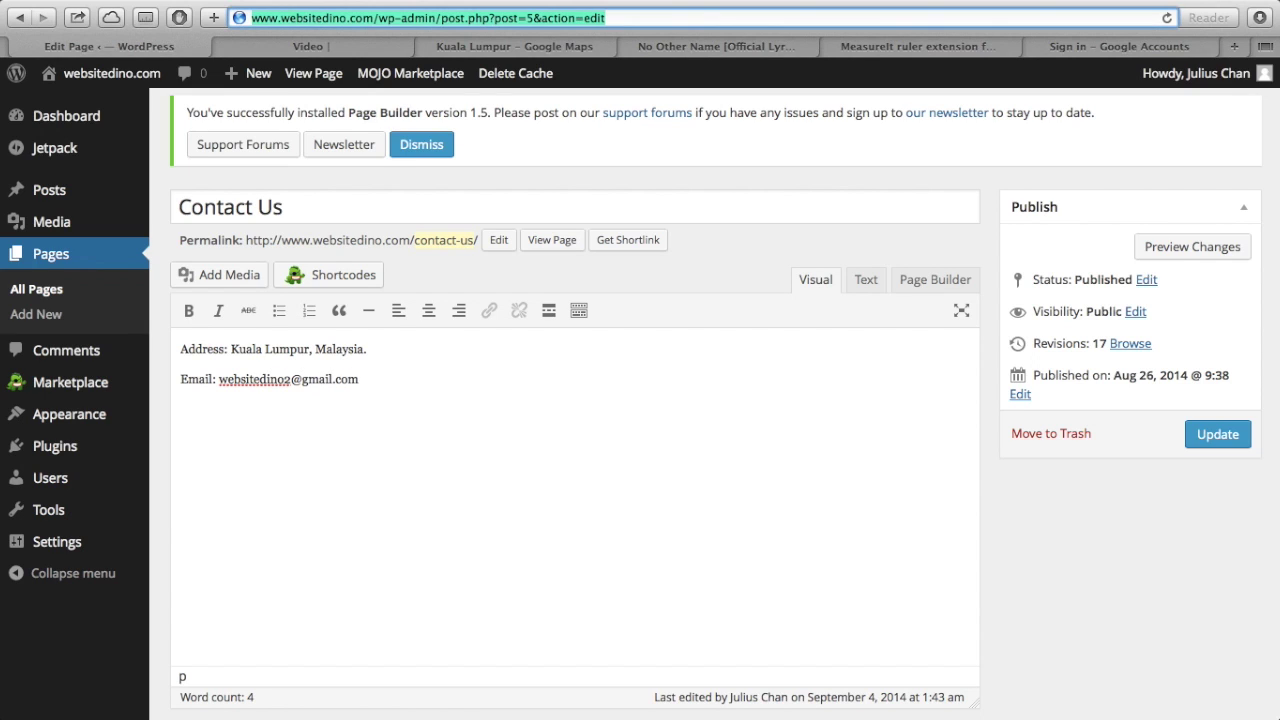
{"action": "type", "text": "Phone number: 0123456789"}
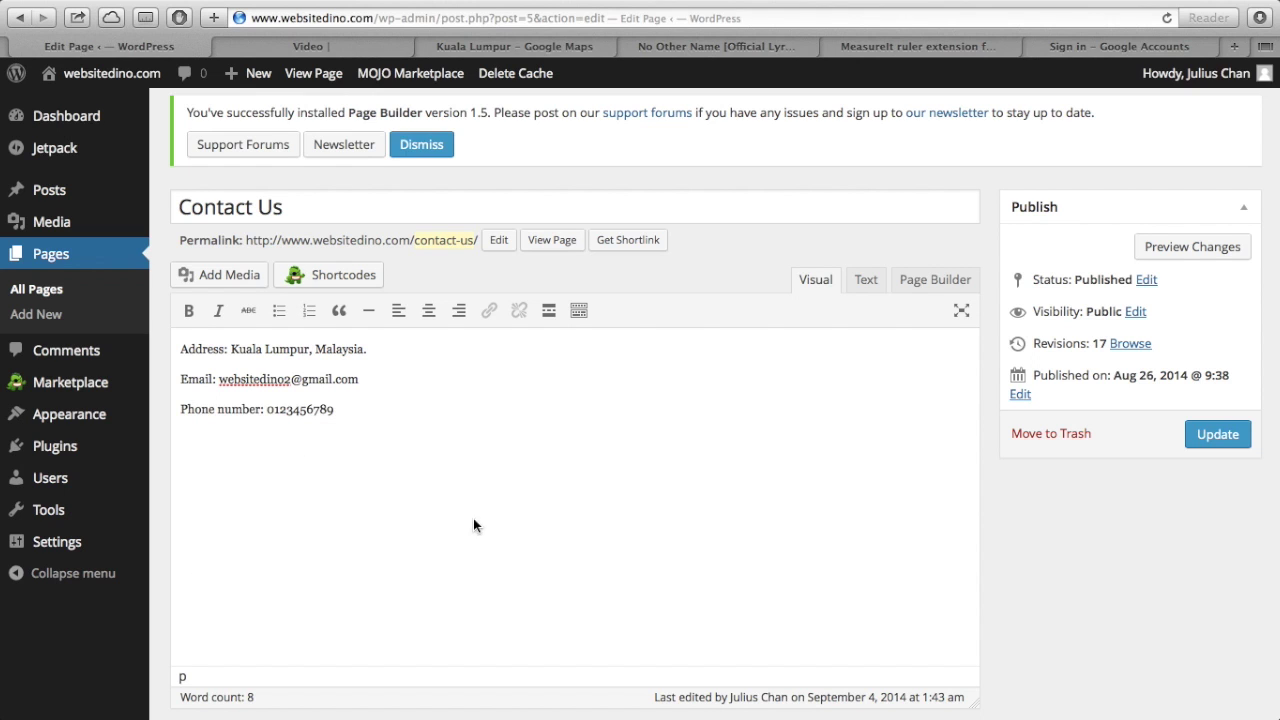
{"action": "scroll", "coordinate": [478, 535], "scroll_direction": "down", "scroll_amount": 2}
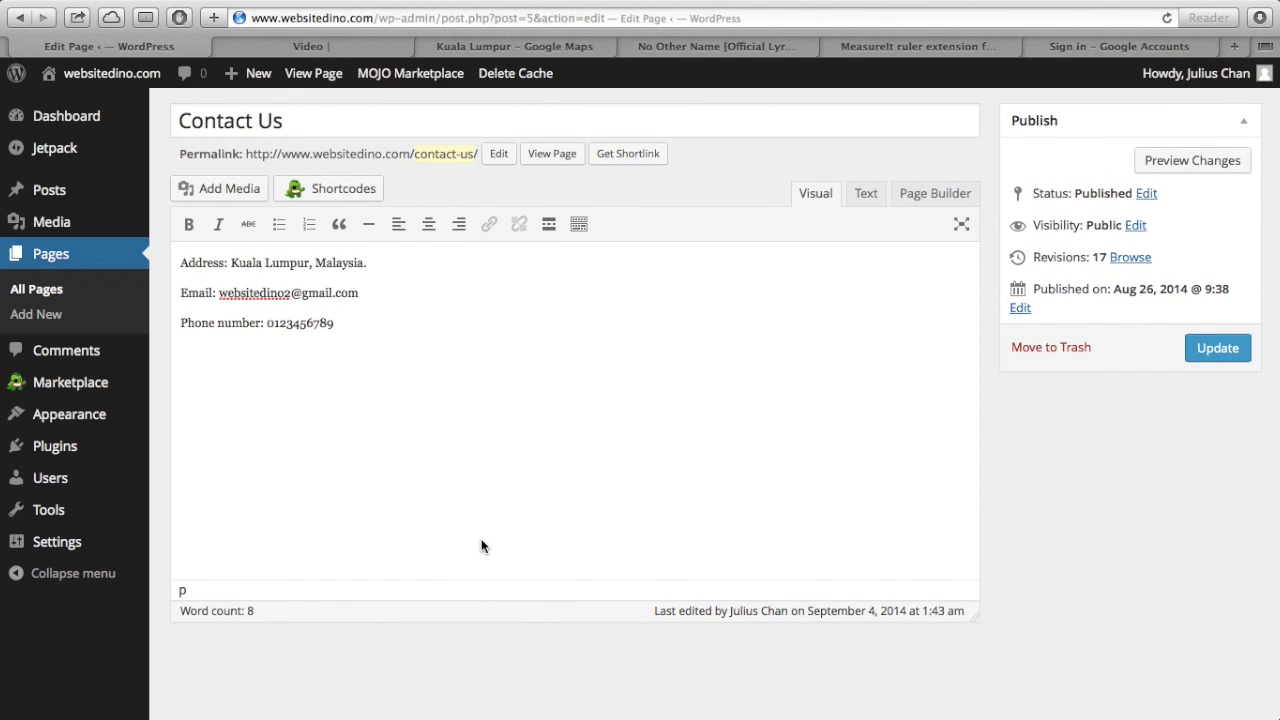
{"action": "scroll", "coordinate": [481, 546], "scroll_direction": "up", "scroll_amount": 3}
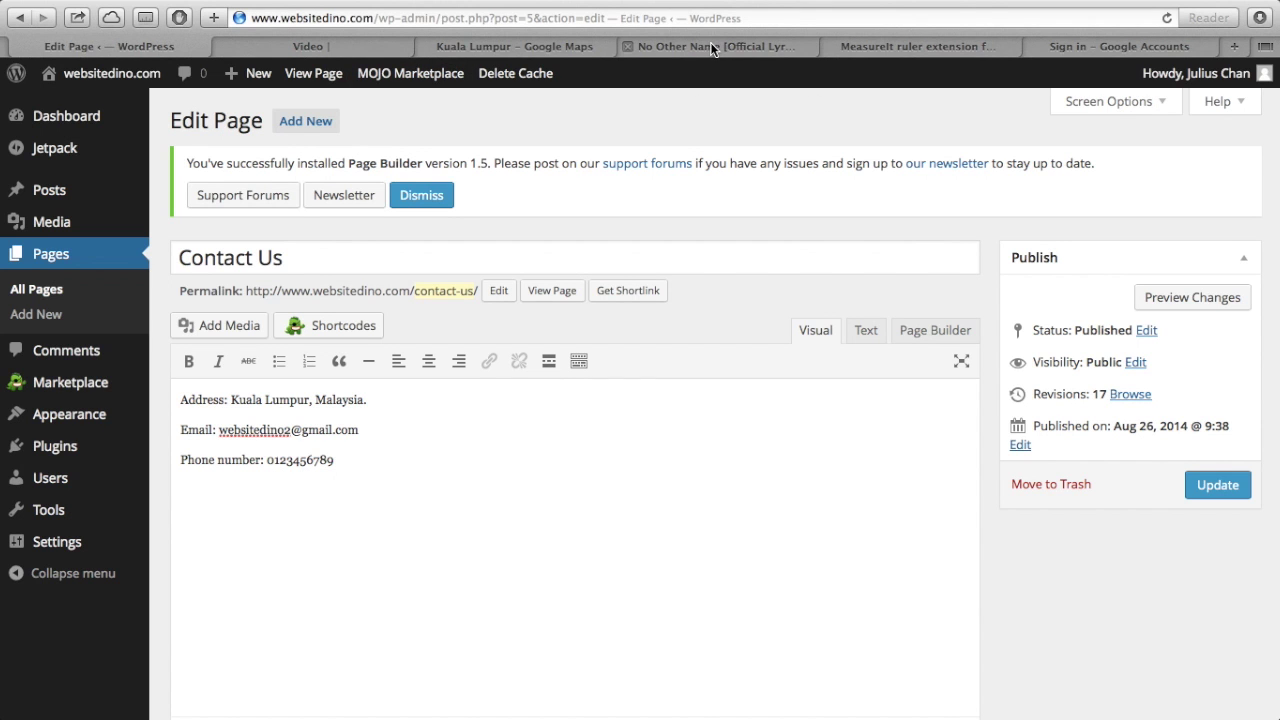
- Search Google Maps for 'kuala lumpur' and recentre the map on the city
{"action": "left_click", "coordinate": [572, 43]}
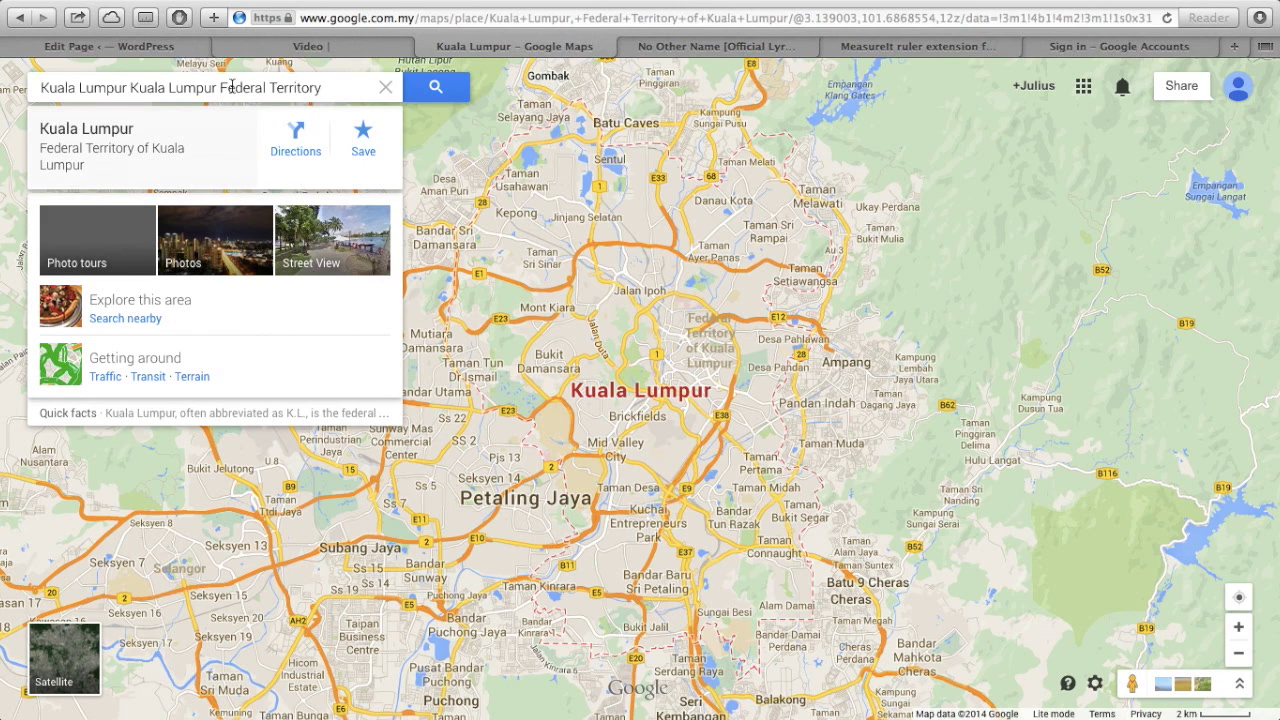
{"action": "left_click", "coordinate": [232, 87]}
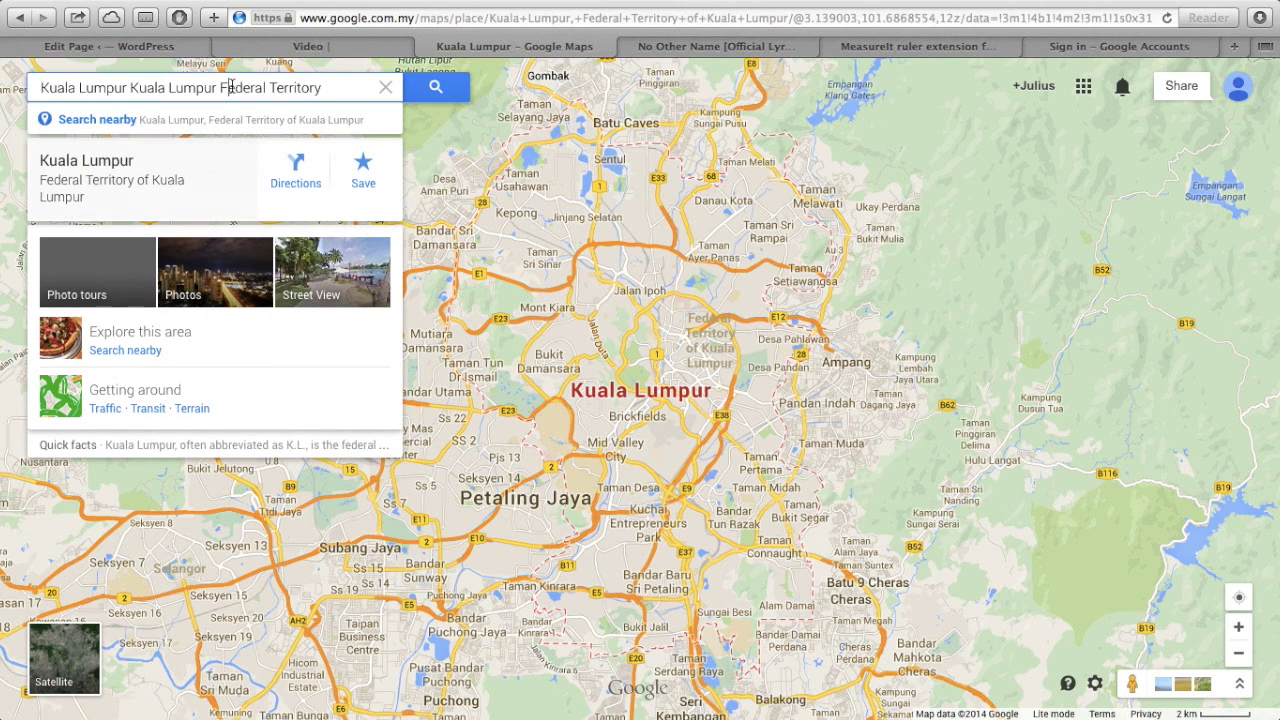
{"action": "triple_click", "coordinate": [338, 83]}
{"action": "type", "text": "kua"}
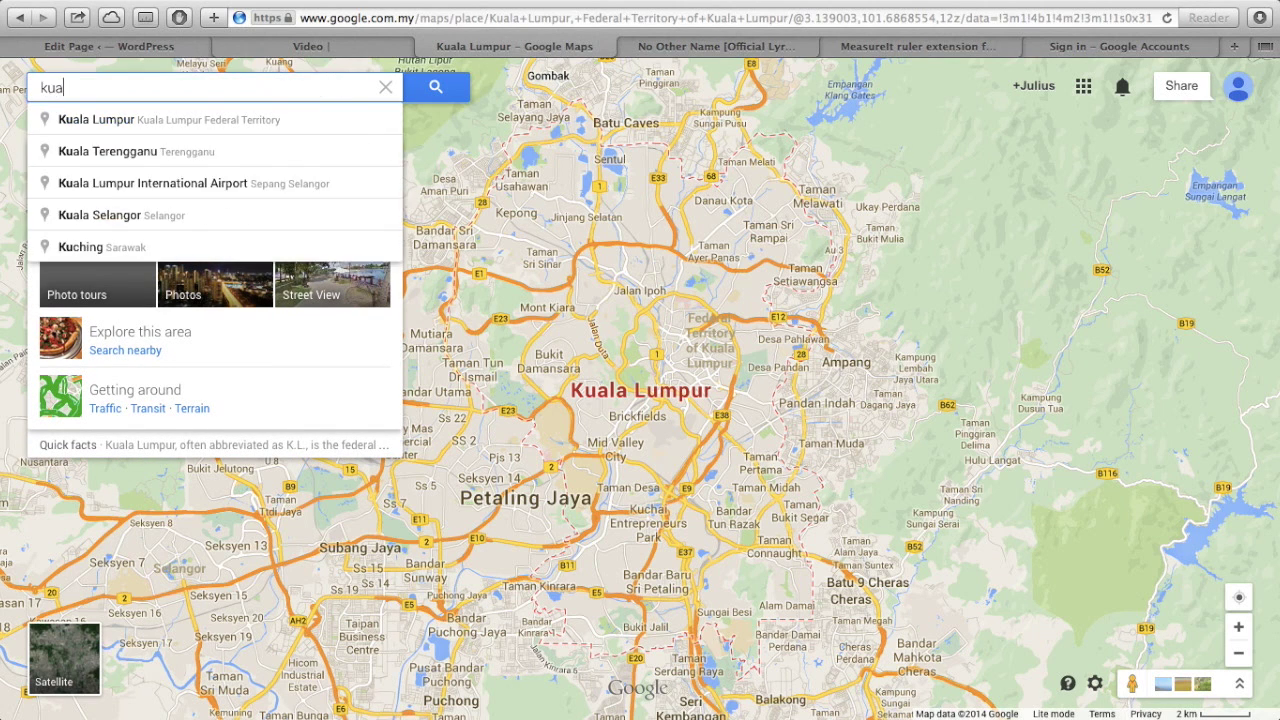
{"action": "type", "text": "la lumpur"}
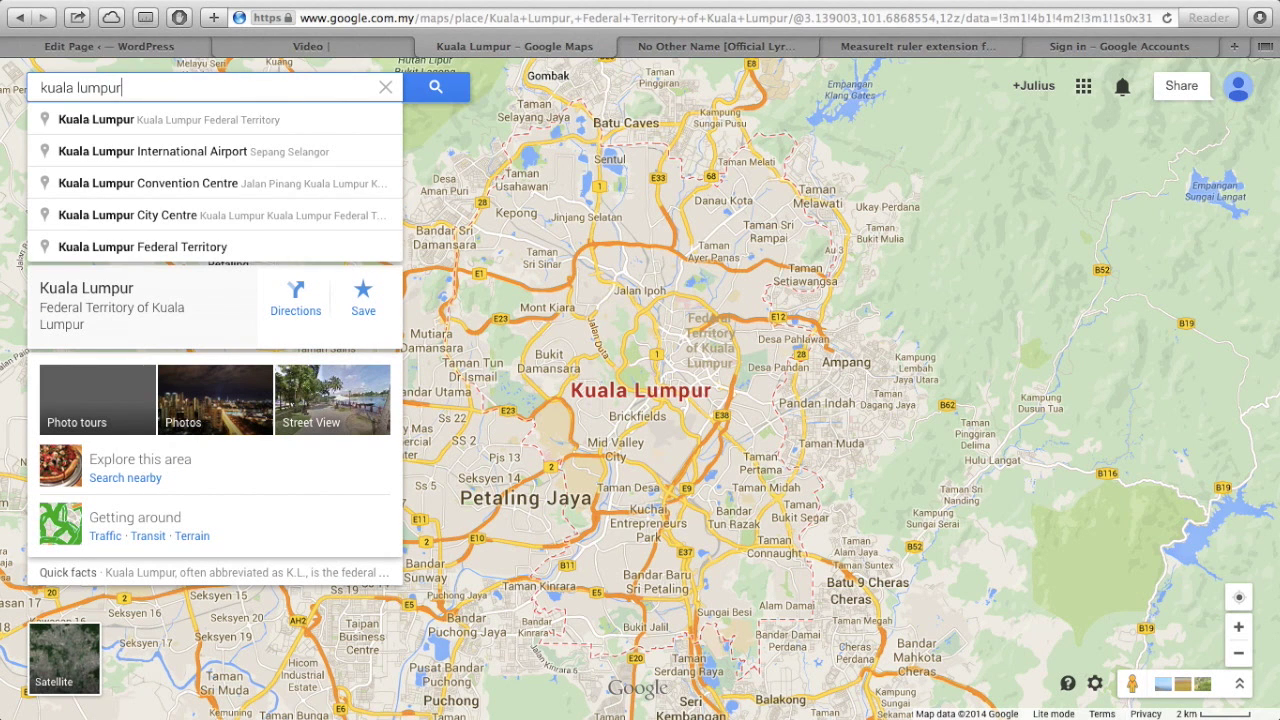
{"action": "left_click", "coordinate": [306, 117]}
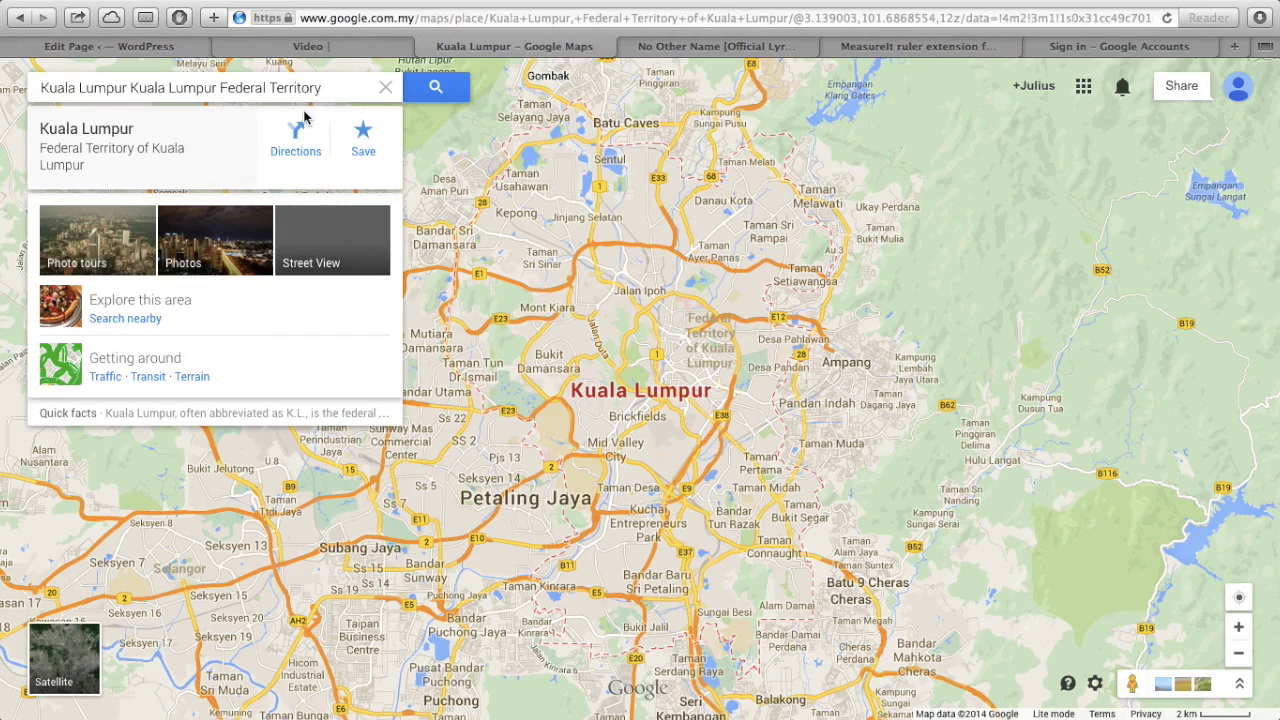
{"action": "left_click_drag", "start_coordinate": [717, 487], "coordinate": [692, 525]}
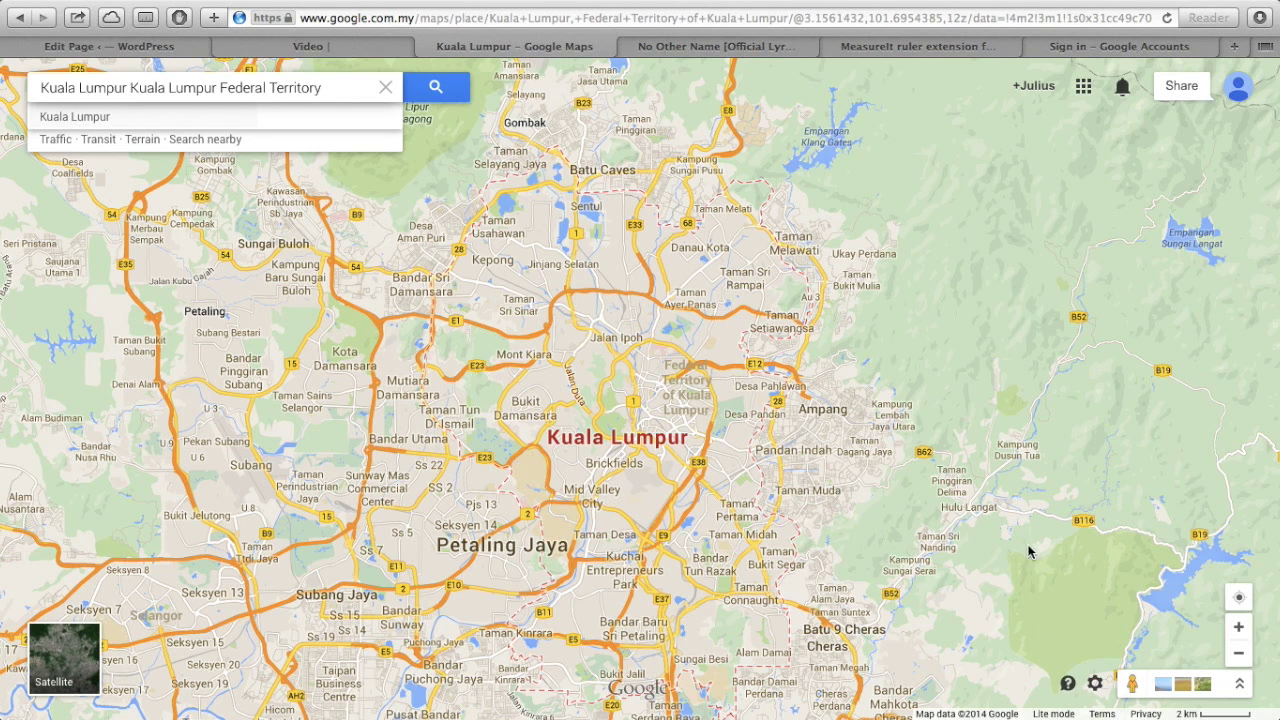
- Open the Kuala Lumpur map's Share and embed map options in Google Maps
{"action": "left_click", "coordinate": [1096, 684]}
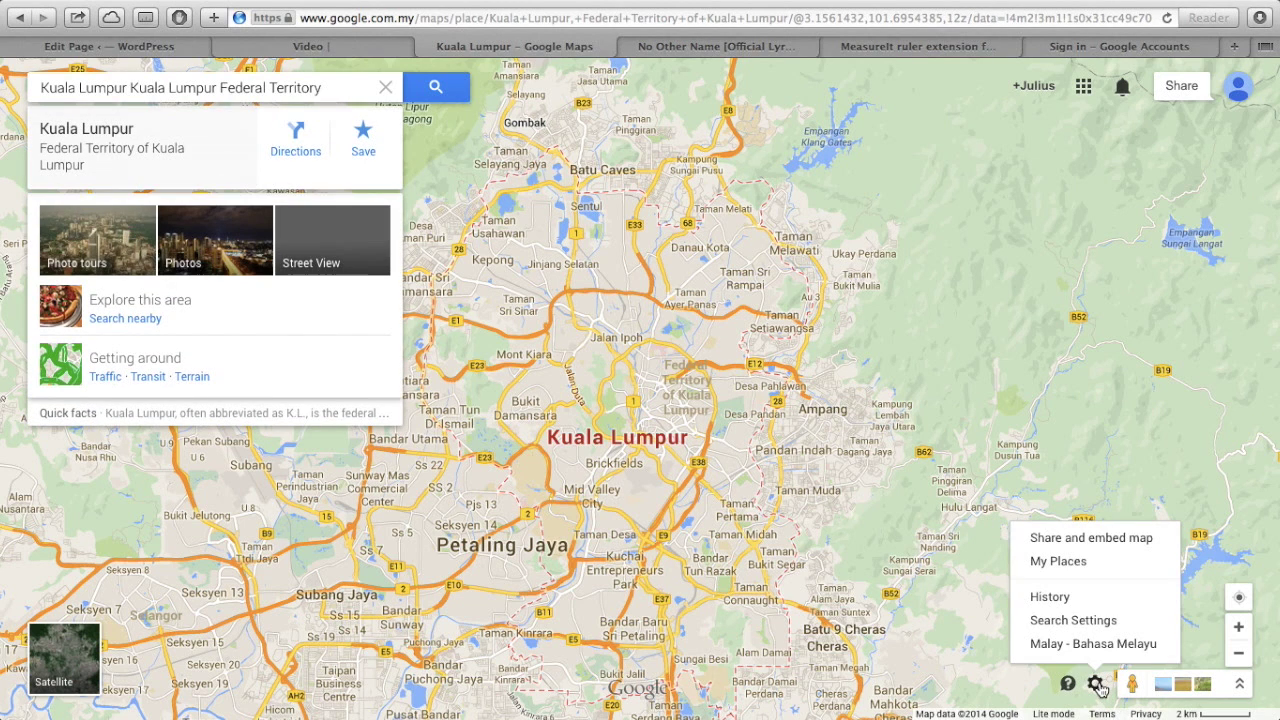
{"action": "left_click", "coordinate": [1095, 539]}
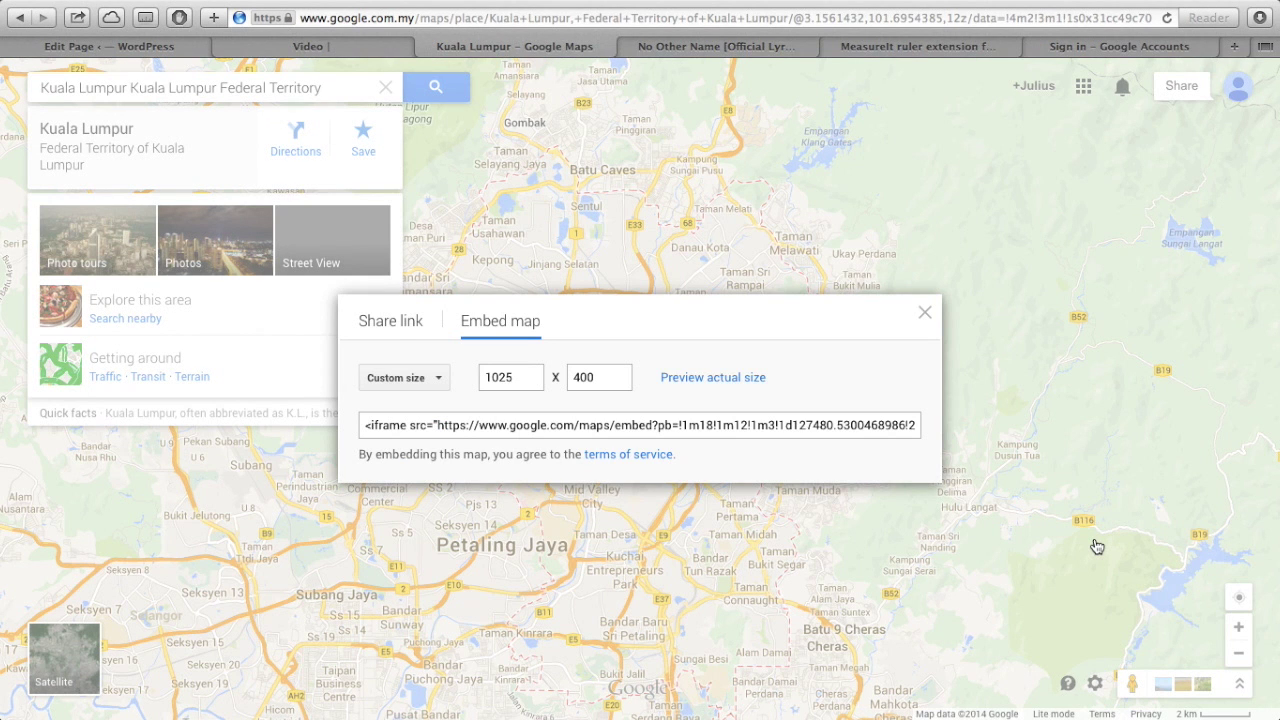
{"action": "left_click", "coordinate": [416, 322]}
{"action": "left_click", "coordinate": [566, 324]}
- Compare the Small, Medium and Large embed sizes for the map
{"action": "left_click", "coordinate": [432, 380]}
{"action": "left_click", "coordinate": [412, 410]}
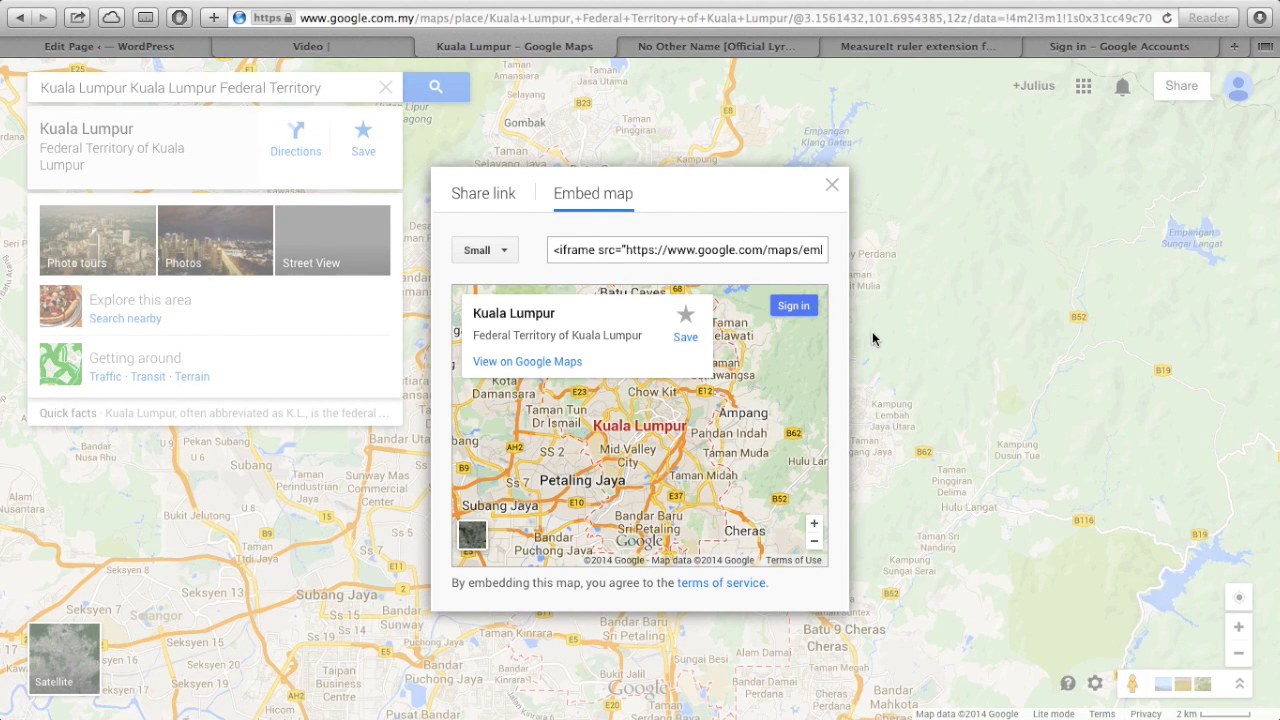
{"action": "left_click", "coordinate": [499, 249]}
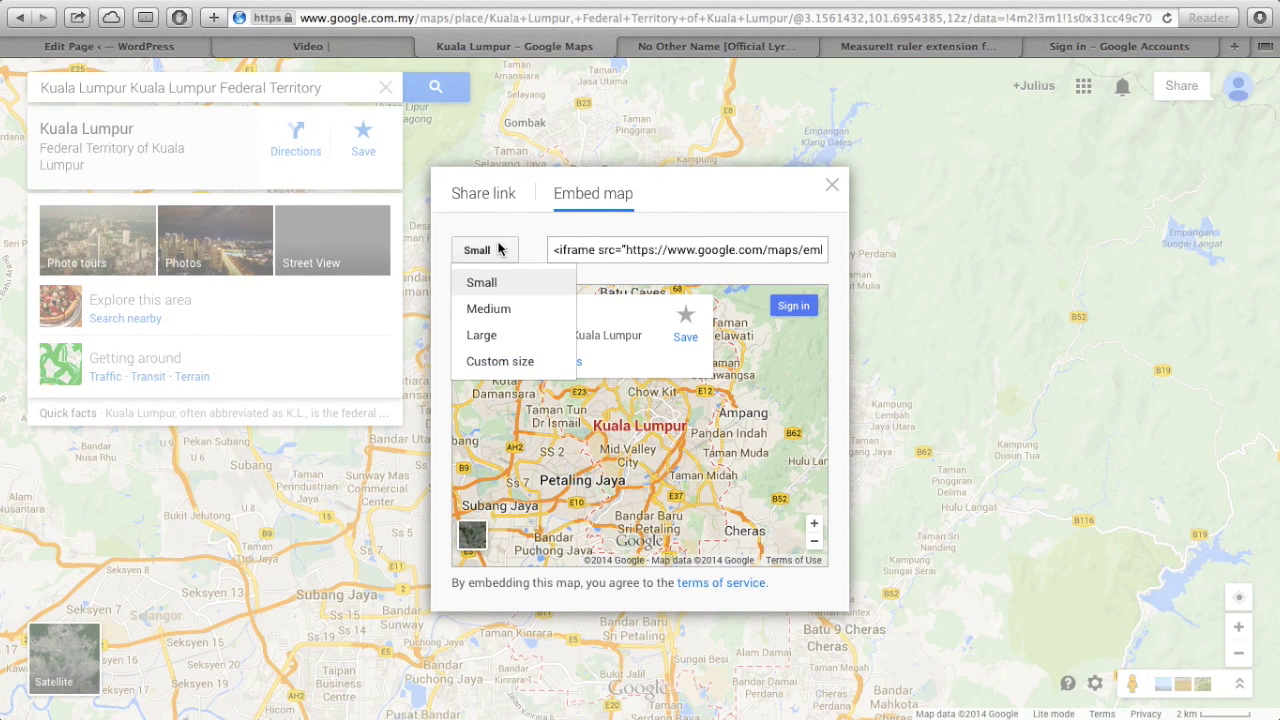
{"action": "left_click", "coordinate": [490, 309]}
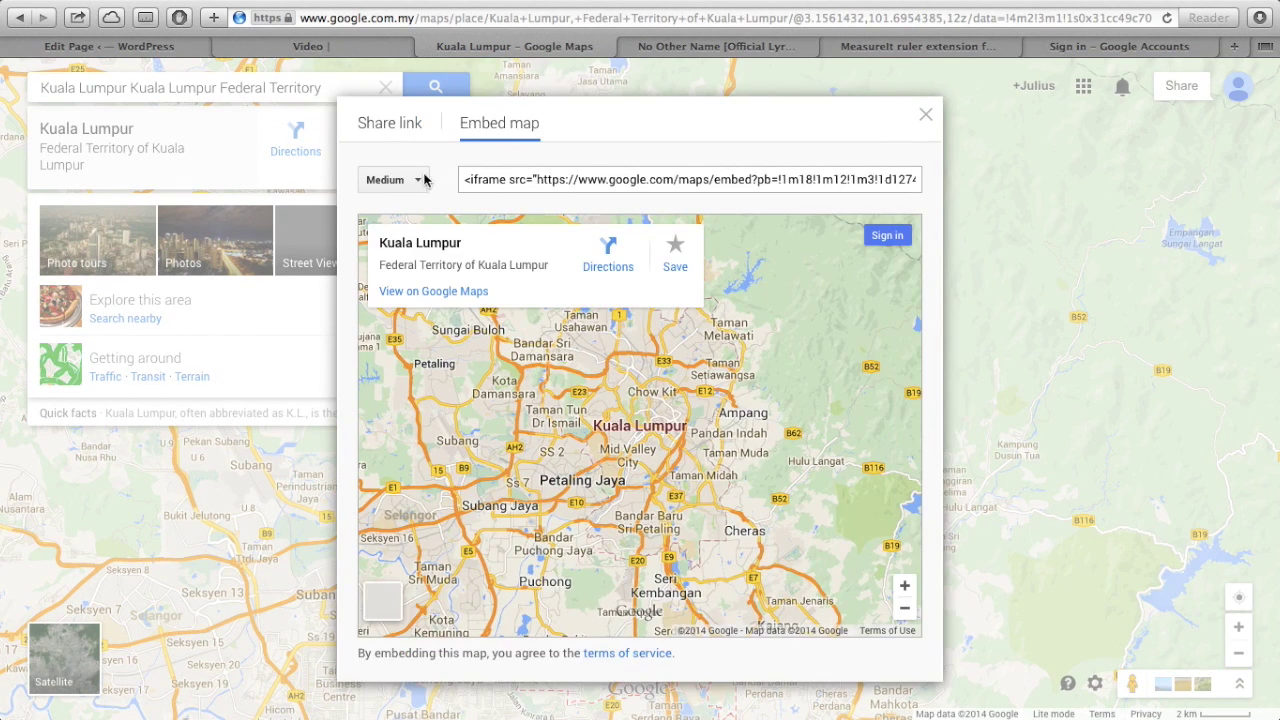
{"action": "left_click", "coordinate": [419, 185]}
{"action": "left_click", "coordinate": [409, 263]}
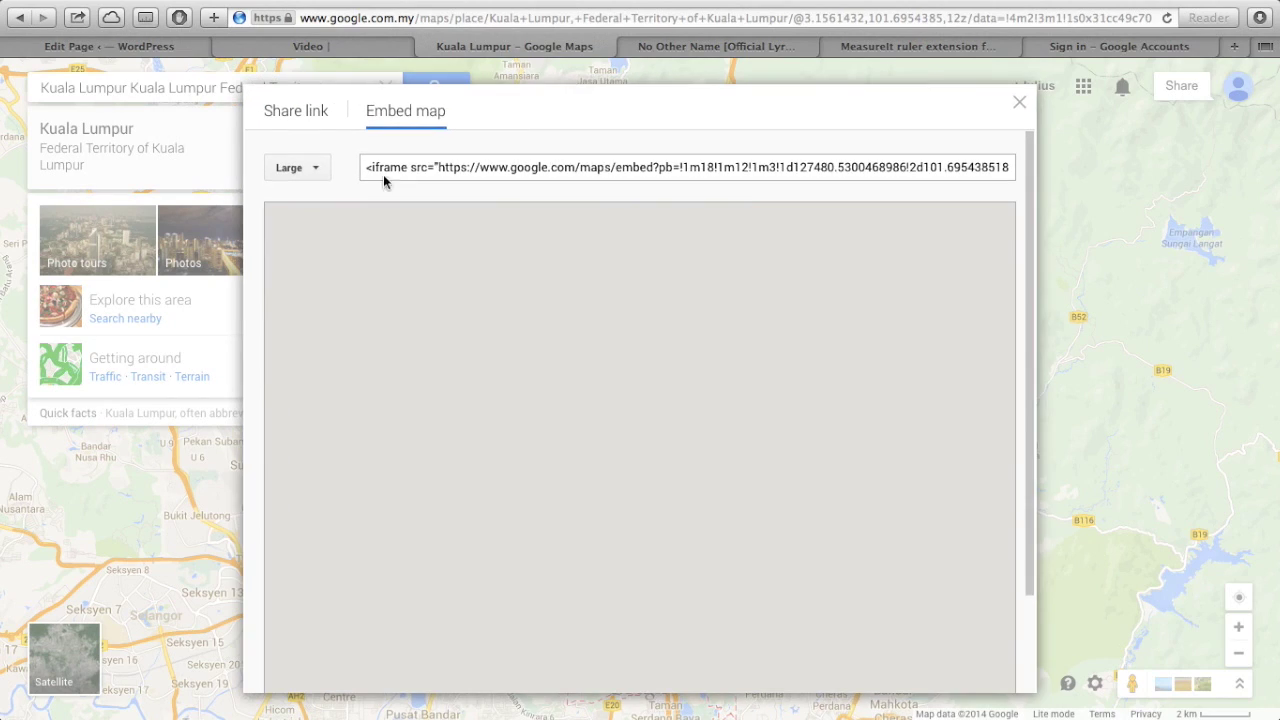
{"action": "left_click", "coordinate": [317, 169]}
{"action": "left_click", "coordinate": [317, 223]}
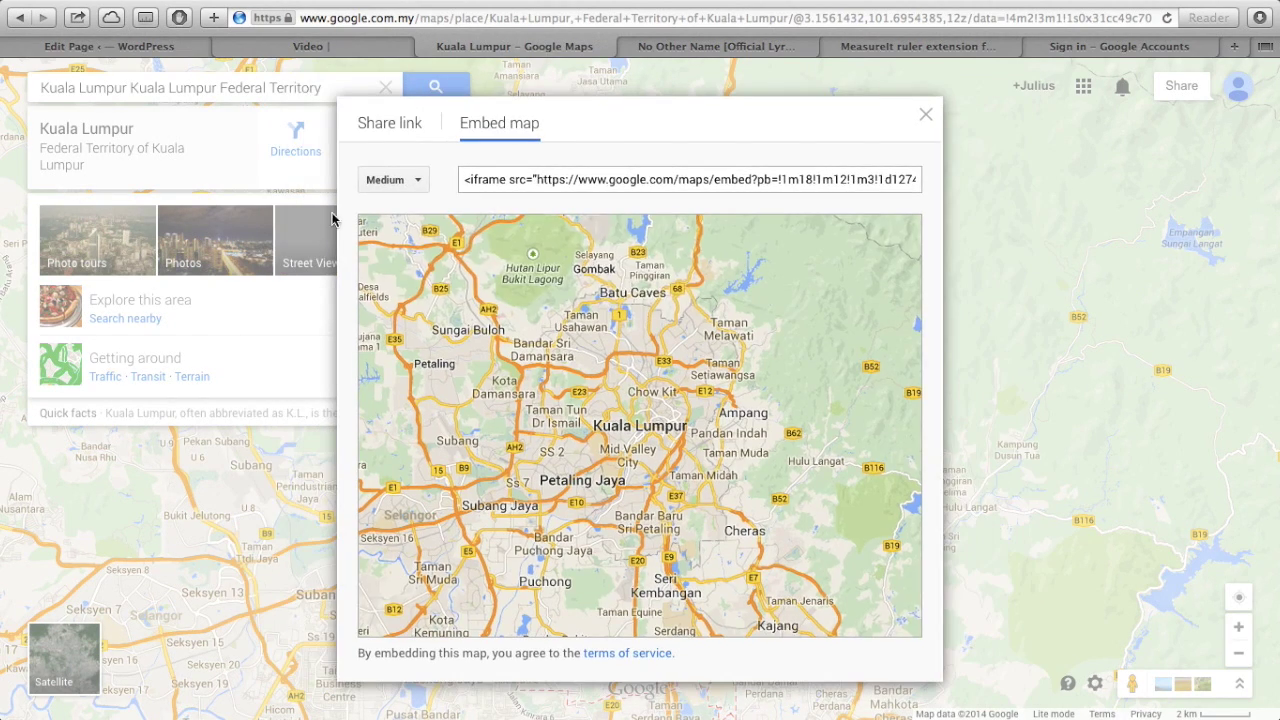
- Set a custom 800 x 600 embed size, copy the iframe code, and return to WordPress
{"action": "left_click", "coordinate": [512, 178]}
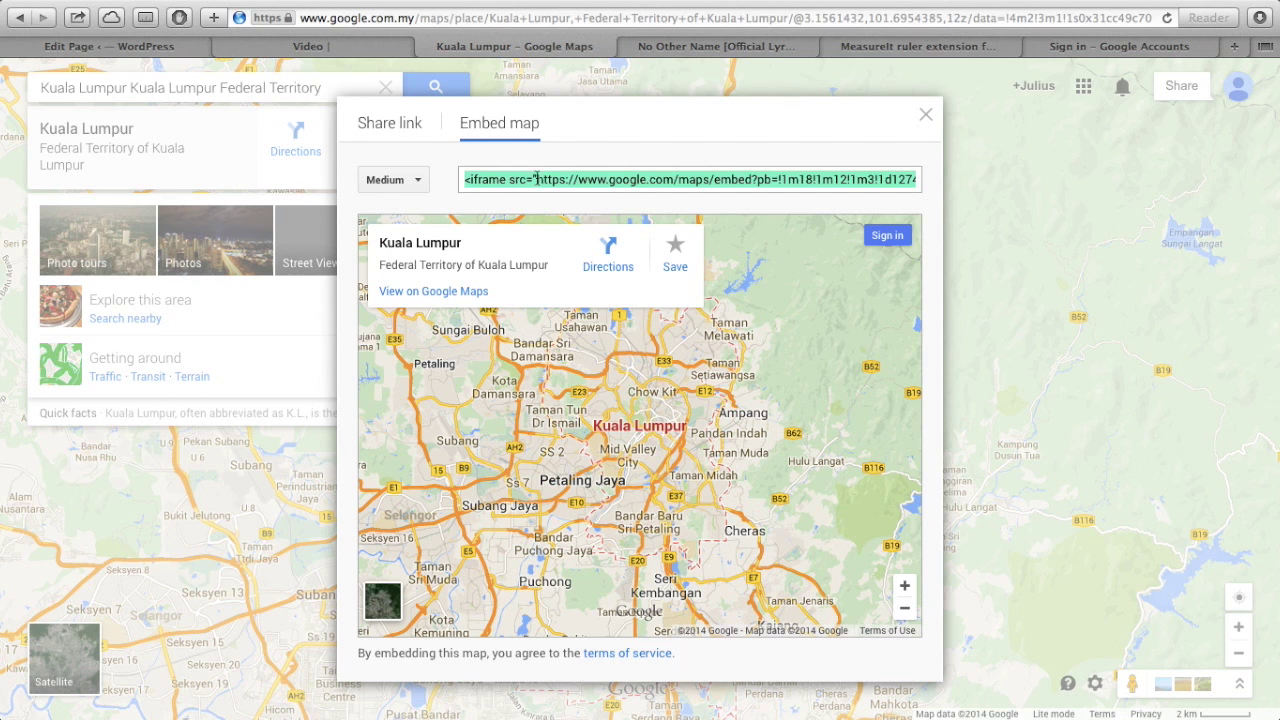
{"action": "left_click", "coordinate": [399, 181]}
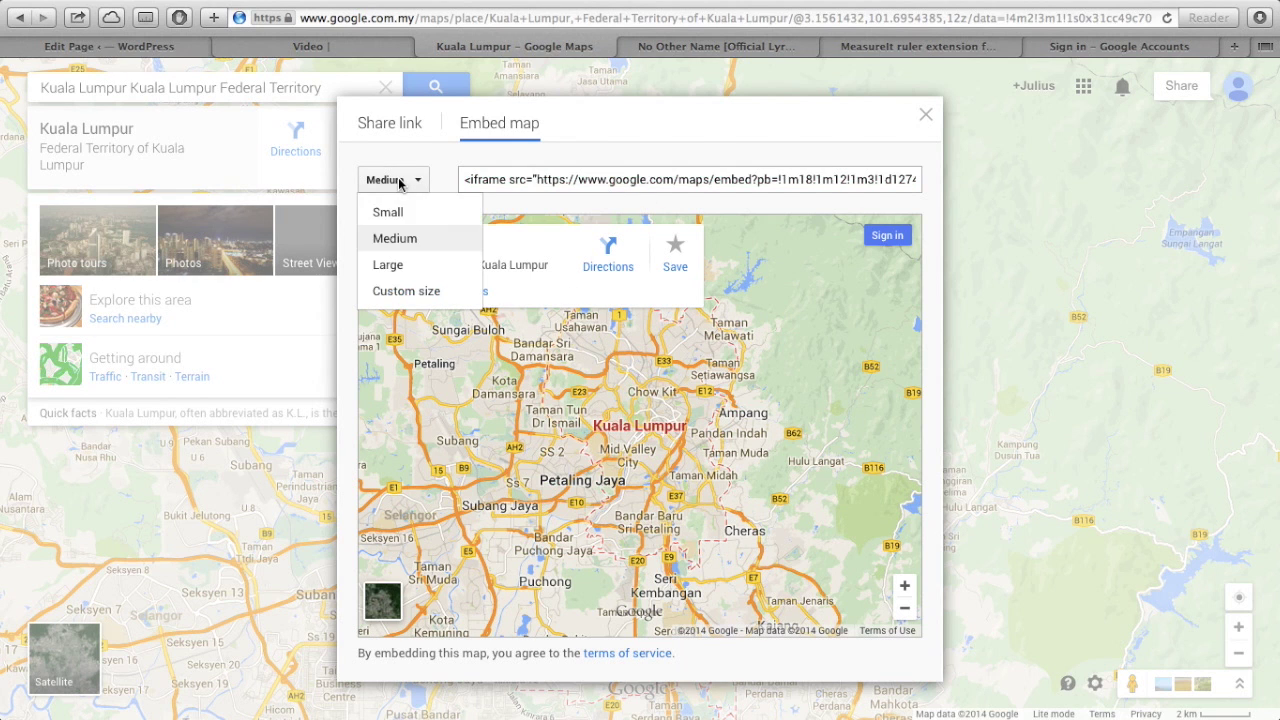
{"action": "left_click", "coordinate": [412, 292]}
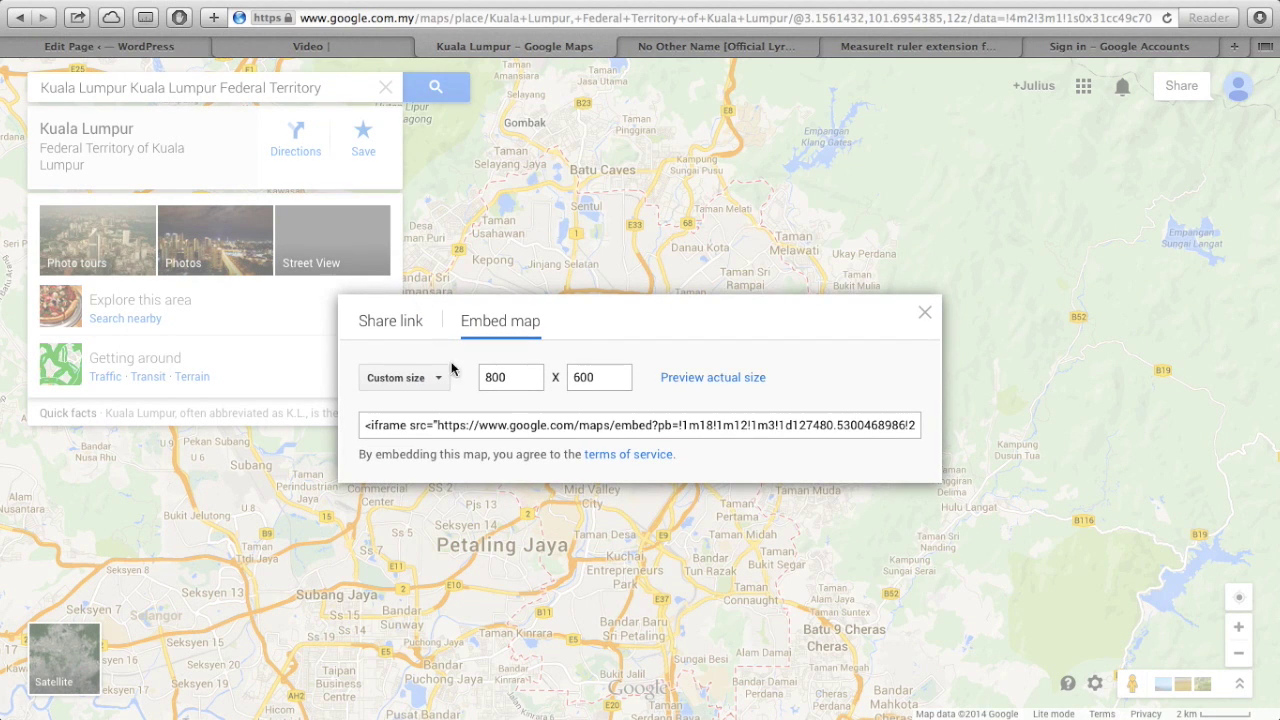
{"action": "left_click", "coordinate": [560, 425]}
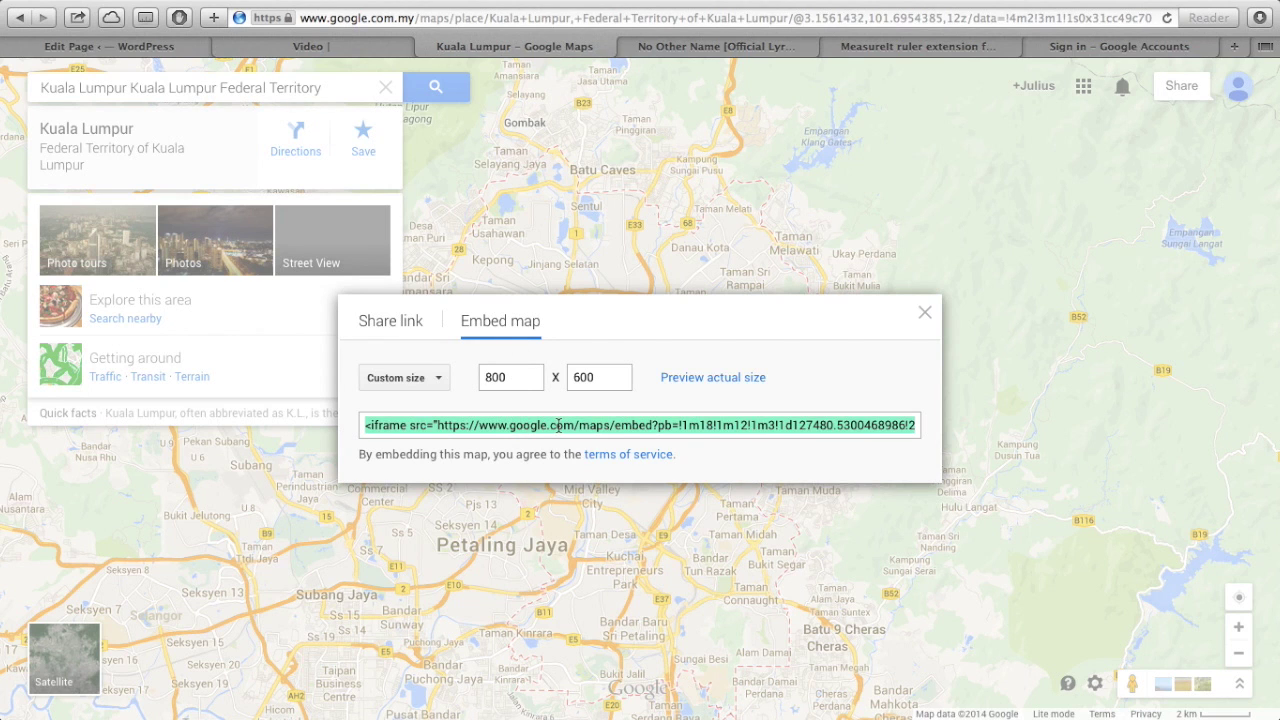
{"action": "left_click", "coordinate": [190, 50]}
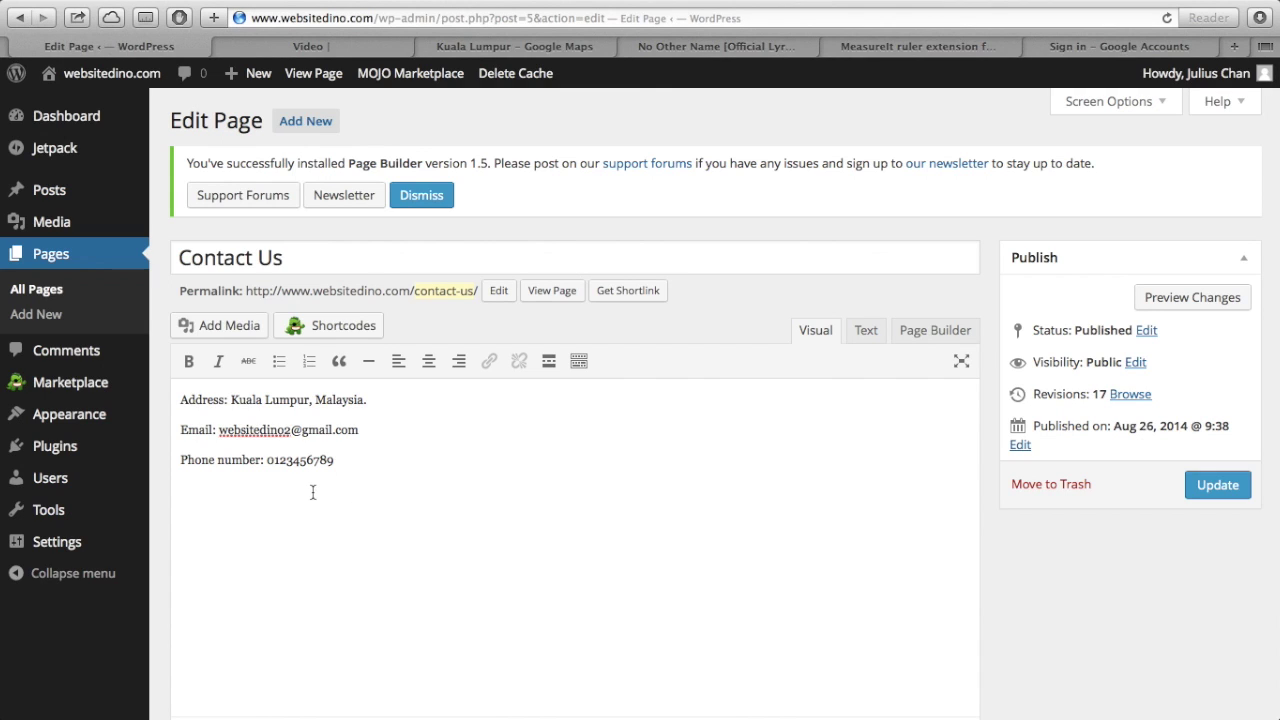
- In the Text view, replace the &nbsp; placeholder with the pasted map iframe code
{"action": "left_click", "coordinate": [868, 330]}
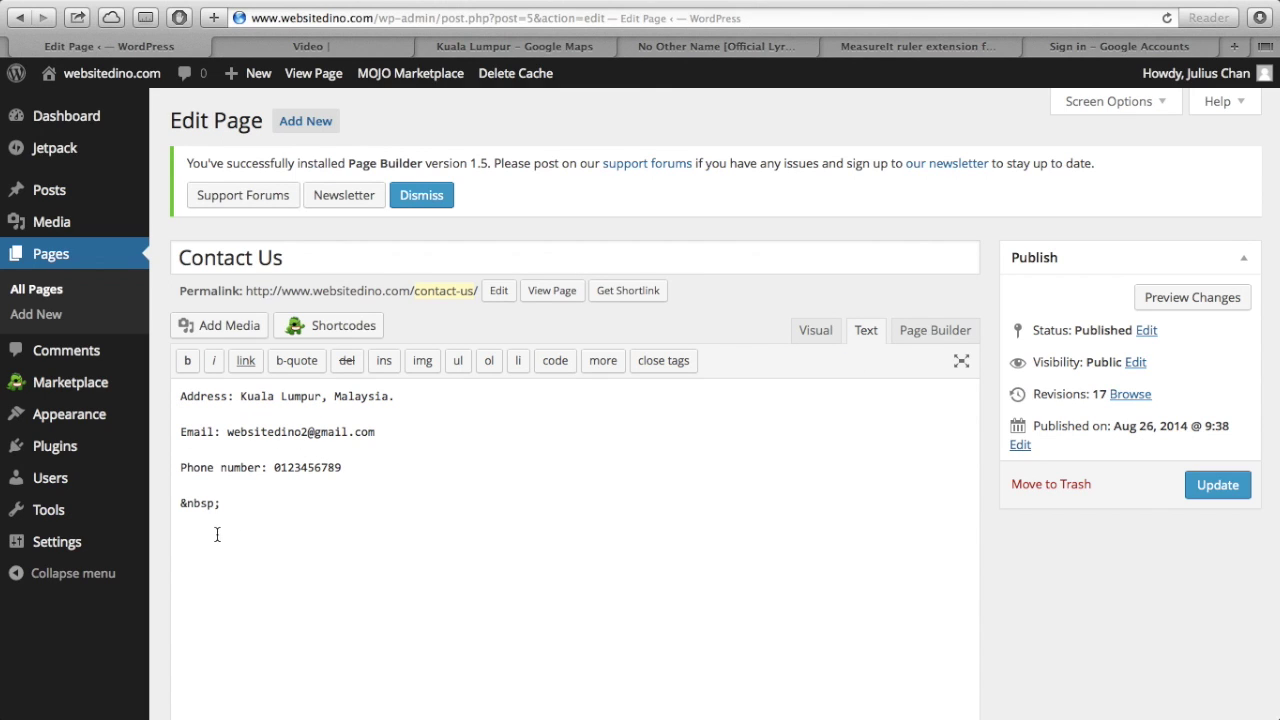
{"action": "left_click_drag", "start_coordinate": [228, 508], "coordinate": [177, 501]}
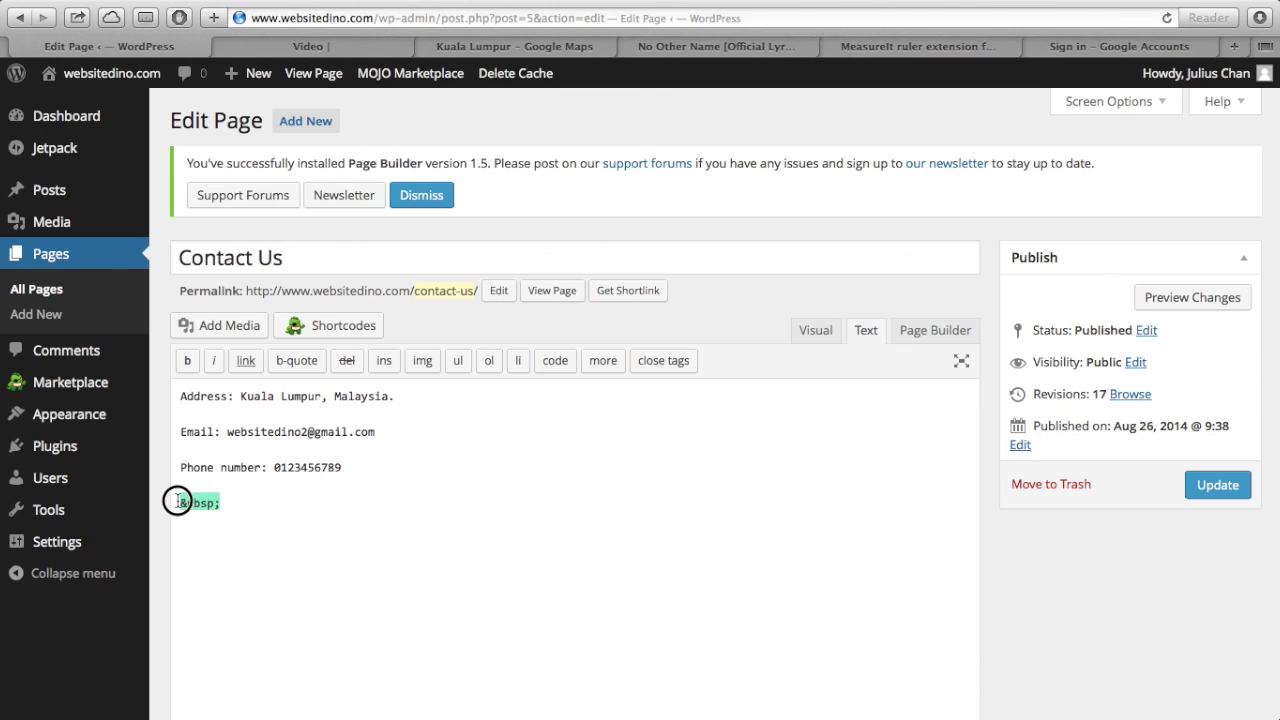
{"action": "key", "text": "BackSpace"}
{"action": "key", "text": "super+v"}
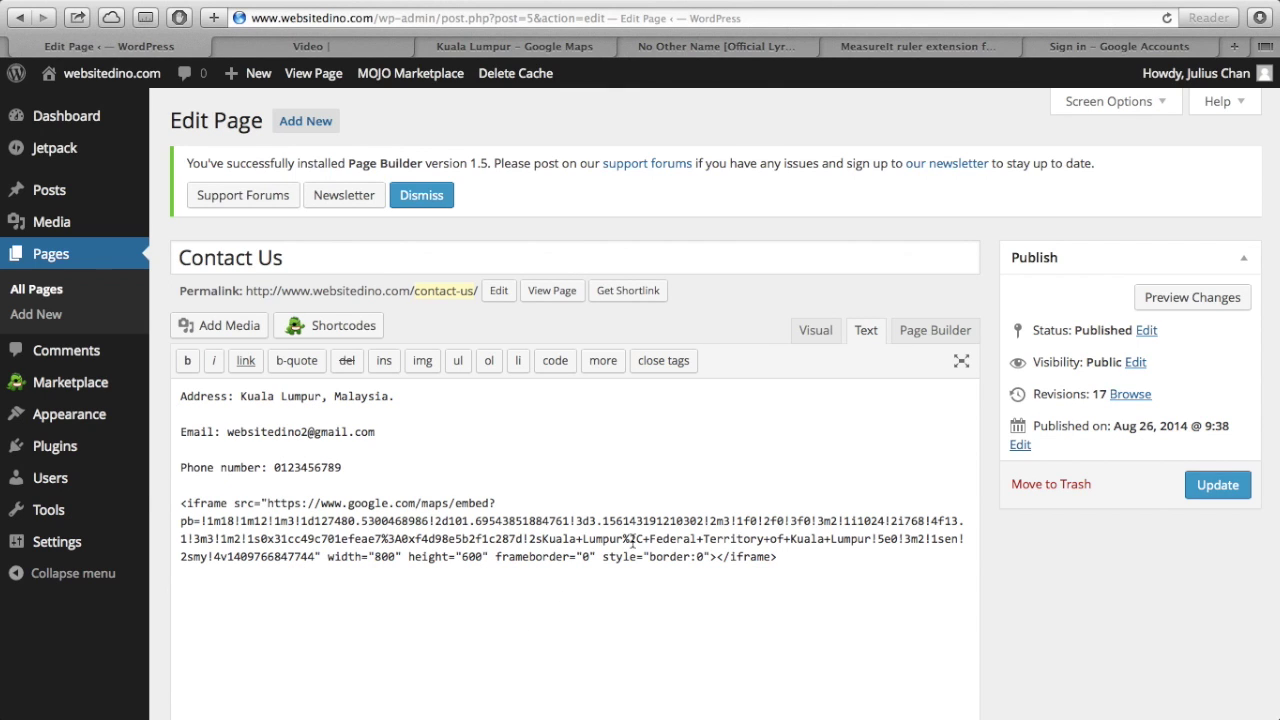
{"action": "left_click", "coordinate": [826, 341]}
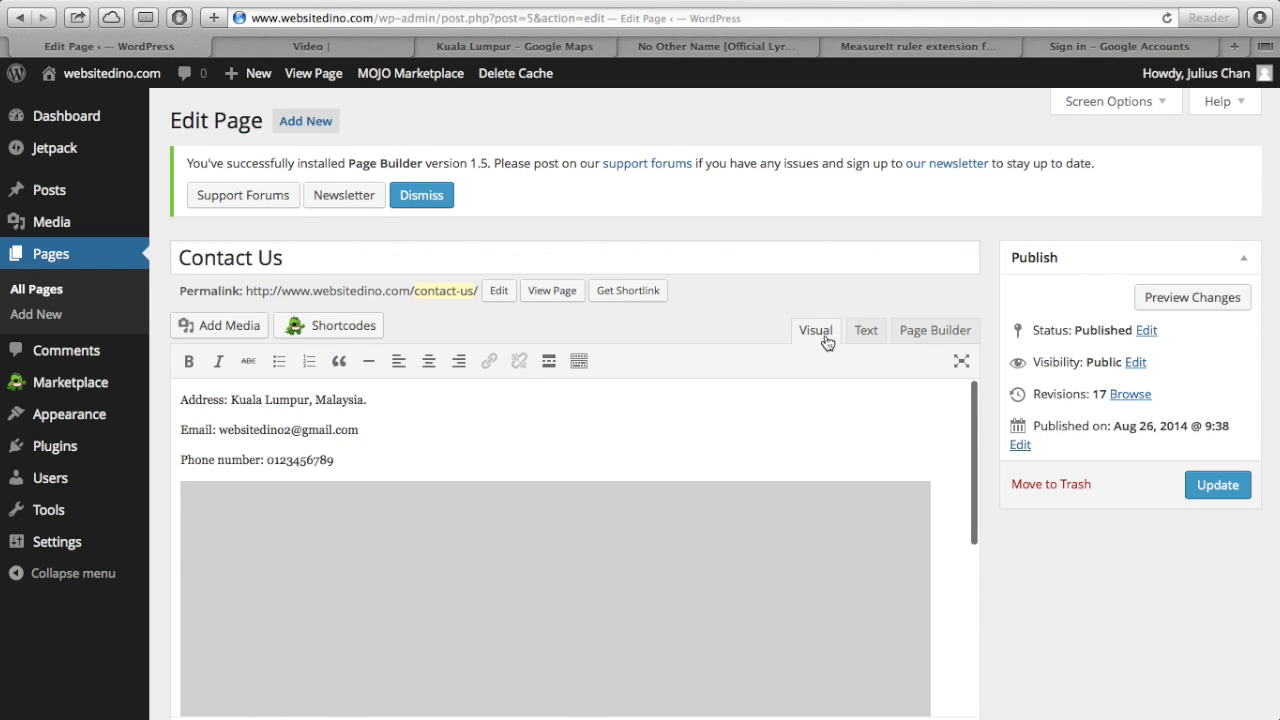
- Check the embedded map in Visual and Text views, then update the Contact Us page
{"action": "scroll", "coordinate": [631, 575], "scroll_direction": "down", "scroll_amount": 3}
{"action": "scroll", "coordinate": [631, 576], "scroll_direction": "down", "scroll_amount": 2}
{"action": "scroll", "coordinate": [631, 576], "scroll_direction": "up", "scroll_amount": 3}
{"action": "scroll", "coordinate": [631, 576], "scroll_direction": "down", "scroll_amount": 6}
{"action": "scroll", "coordinate": [631, 577], "scroll_direction": "up", "scroll_amount": 2}
{"action": "scroll", "coordinate": [689, 394], "scroll_direction": "up", "scroll_amount": 5}
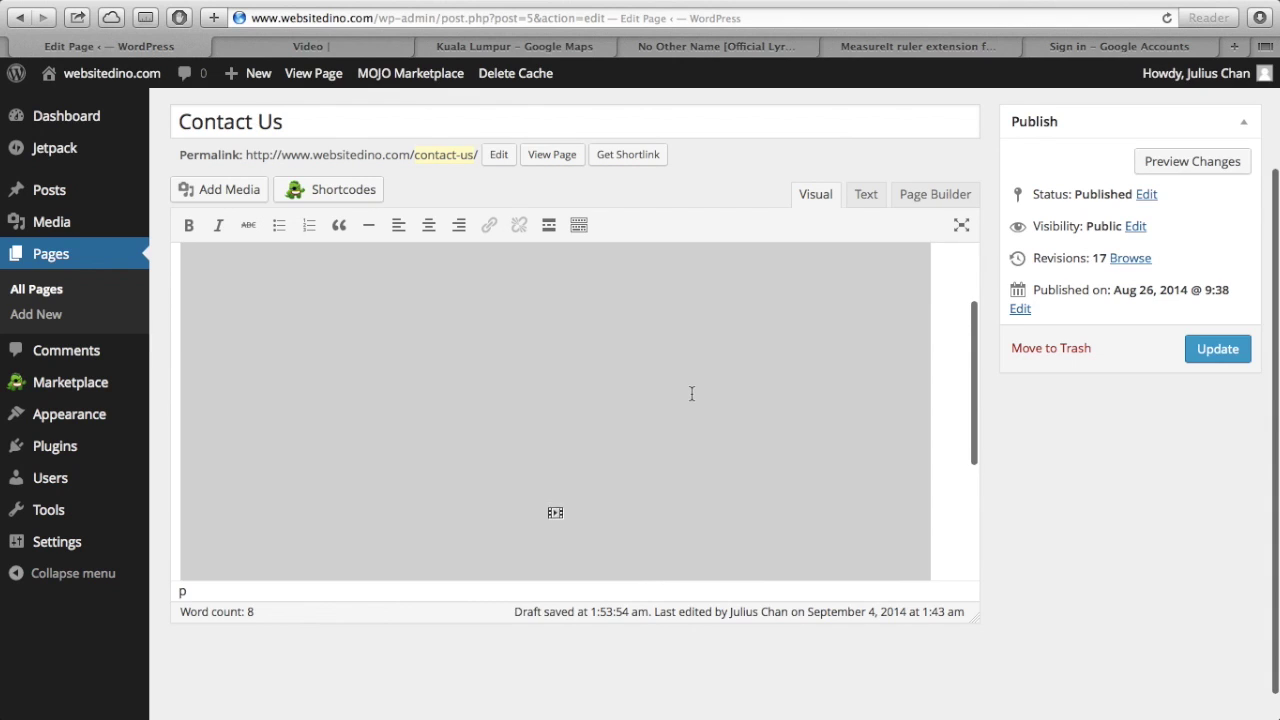
{"action": "scroll", "coordinate": [594, 357], "scroll_direction": "up", "scroll_amount": 2}
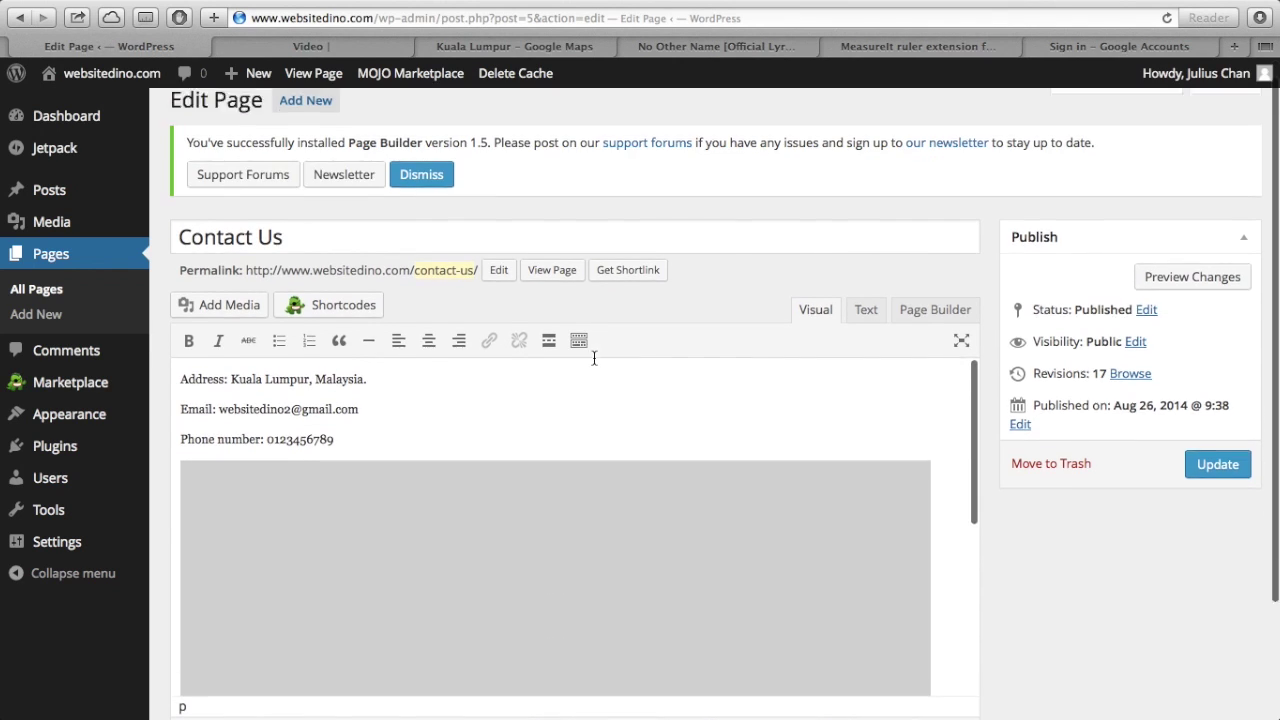
{"action": "left_click", "coordinate": [867, 331]}
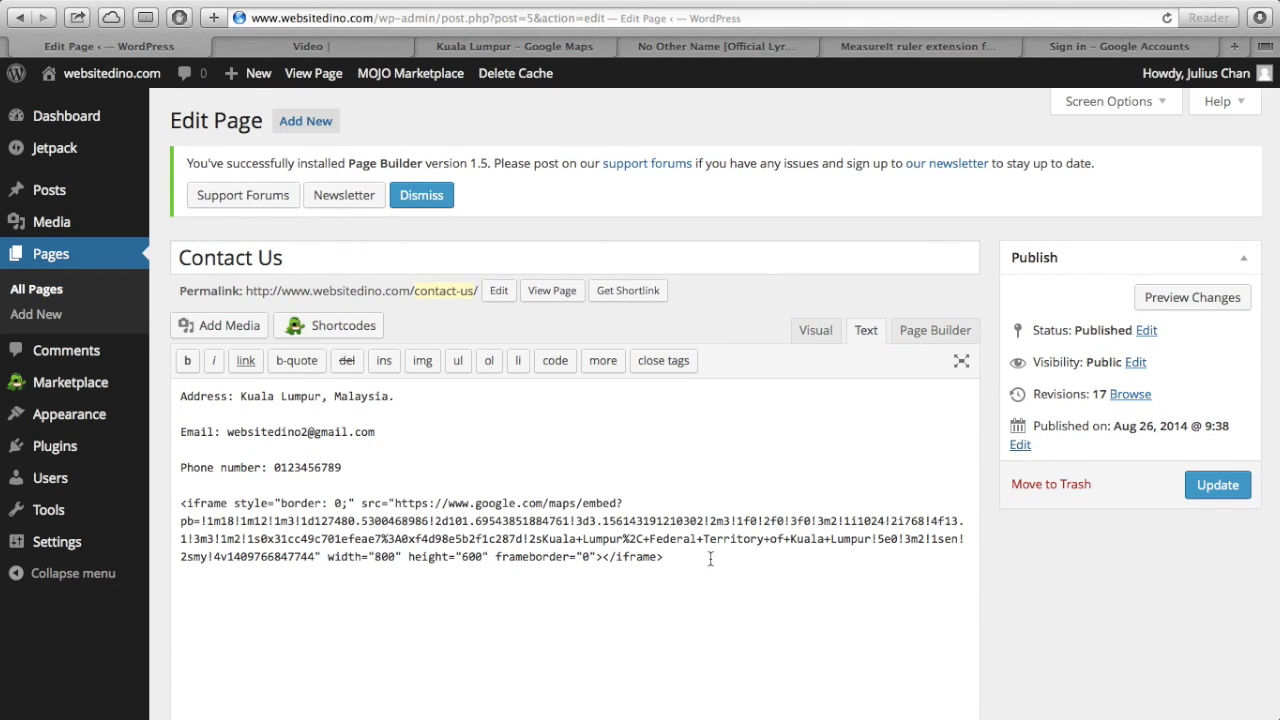
{"action": "left_click", "coordinate": [818, 331]}
{"action": "left_click", "coordinate": [1219, 485]}
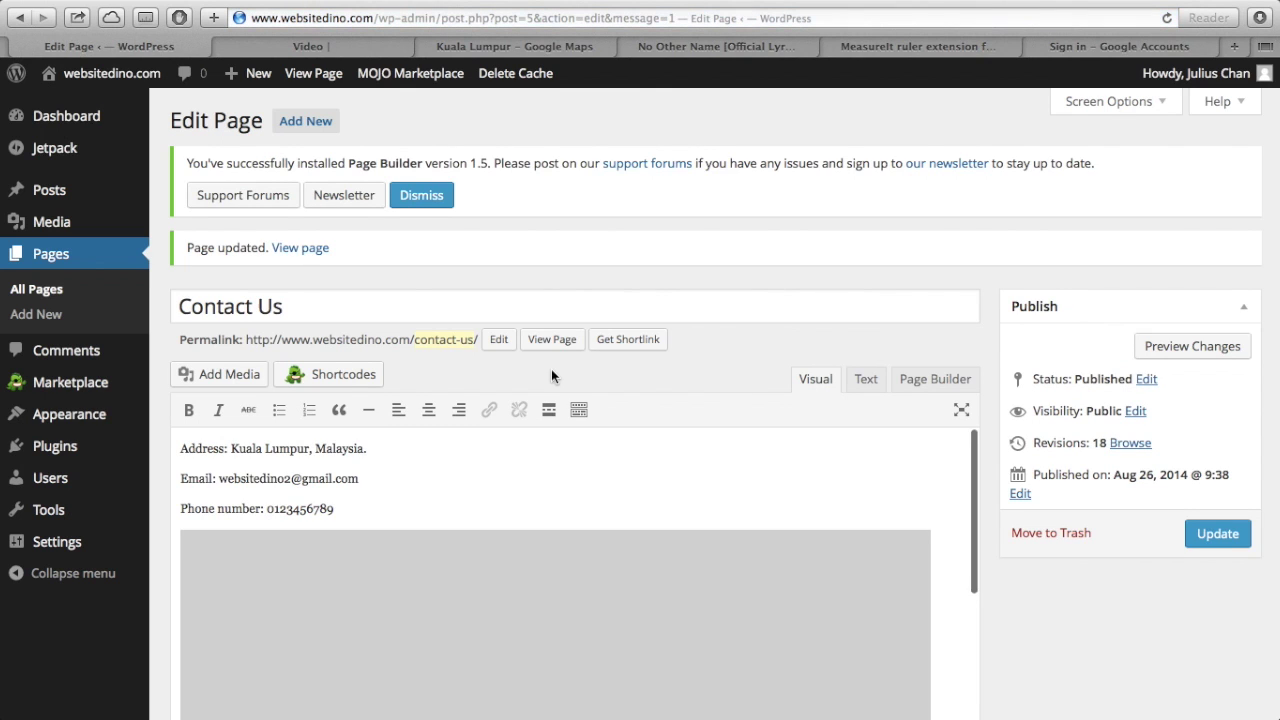
{"action": "left_click", "coordinate": [393, 48]}
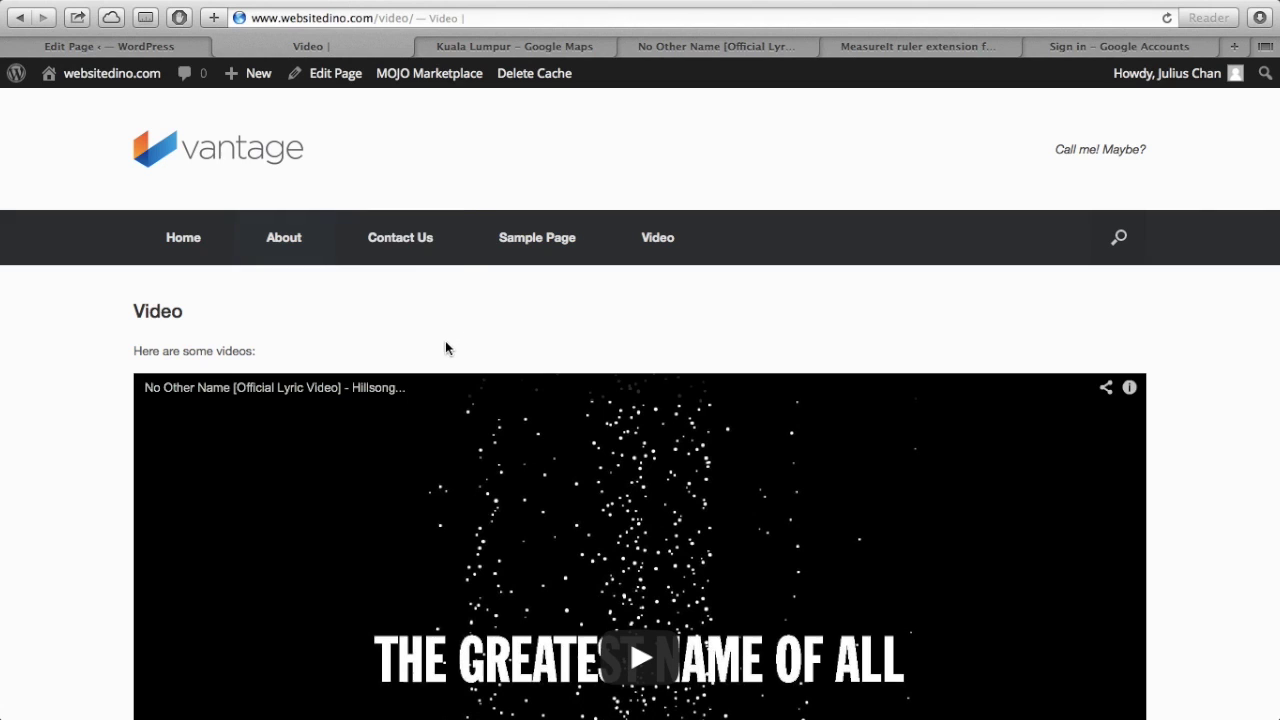
- Review the live Contact Us page's address details and Kuala Lumpur map, then return to the editor
{"action": "left_click", "coordinate": [428, 250]}
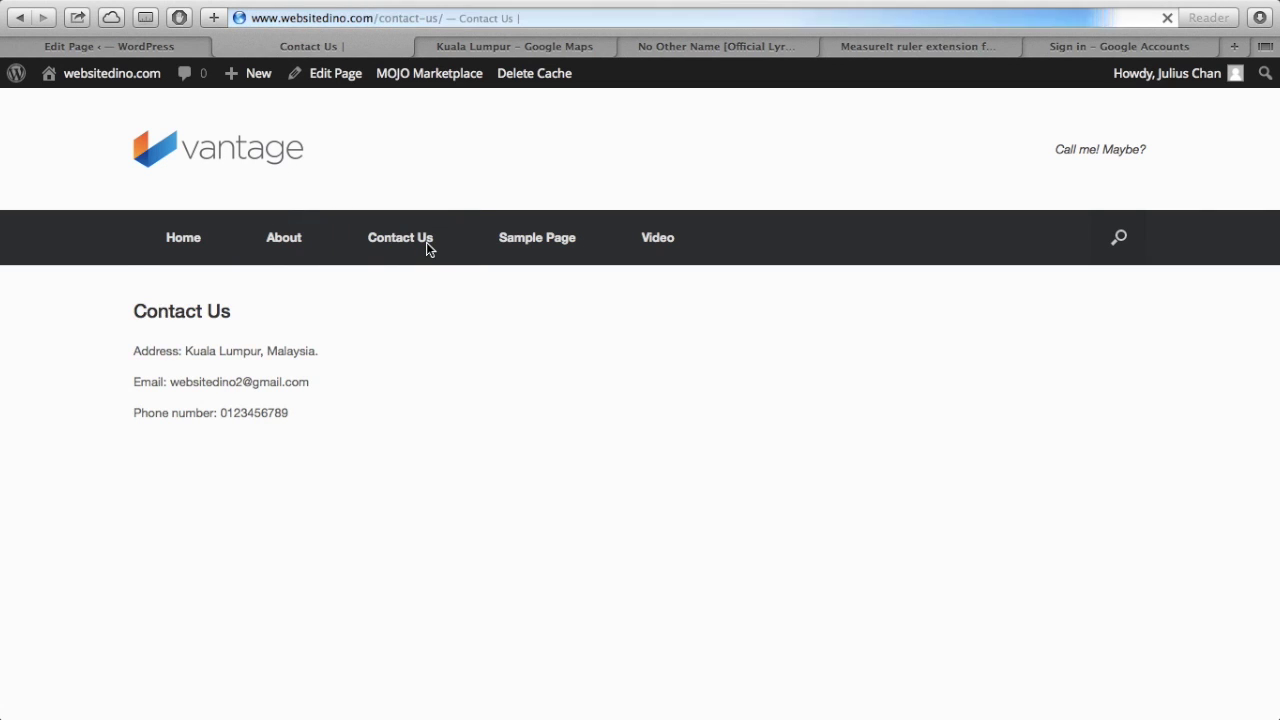
{"action": "scroll", "coordinate": [424, 405], "scroll_direction": "down", "scroll_amount": 3}
{"action": "scroll", "coordinate": [424, 405], "scroll_direction": "down", "scroll_amount": 3}
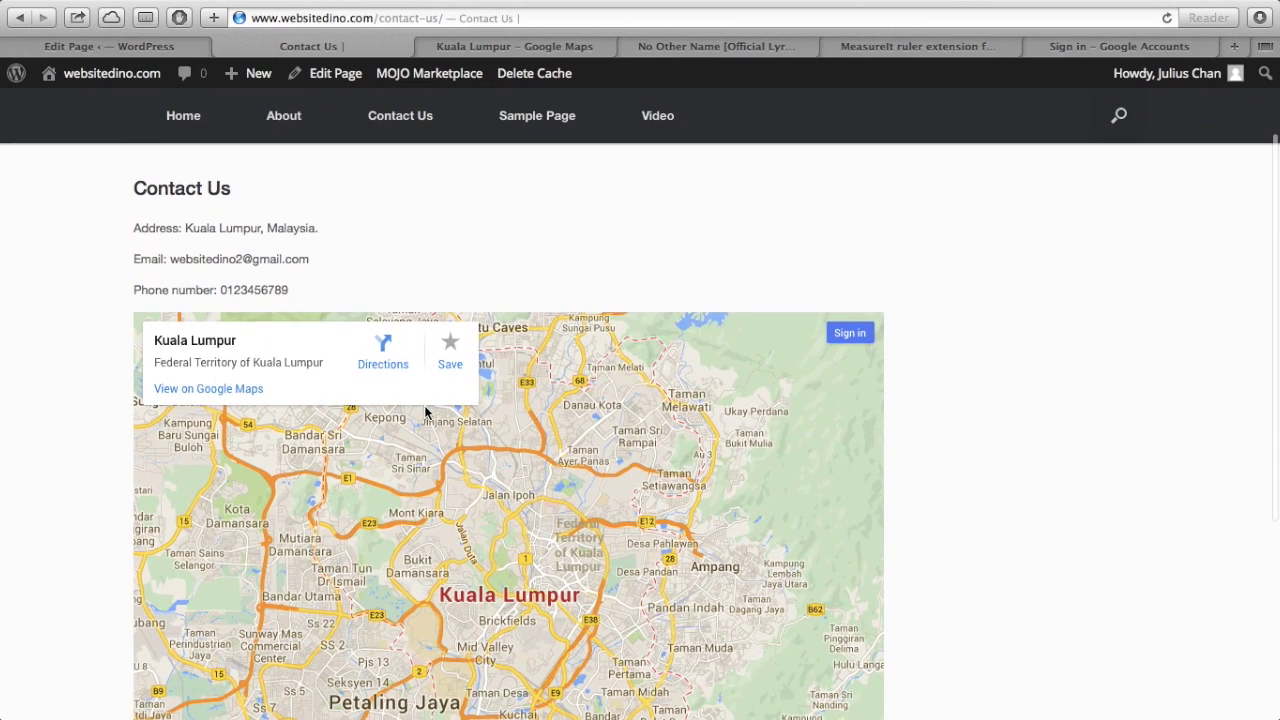
{"action": "scroll", "coordinate": [424, 405], "scroll_direction": "up", "scroll_amount": 5}
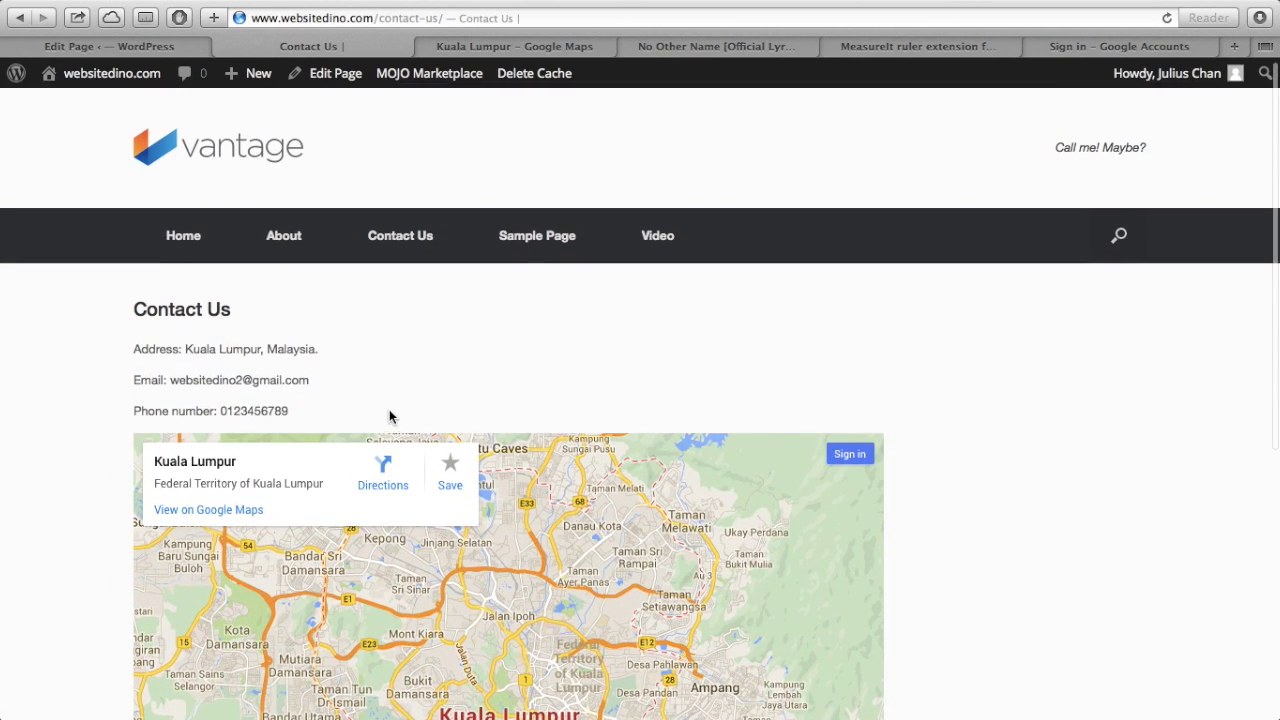
{"action": "scroll", "coordinate": [391, 417], "scroll_direction": "down", "scroll_amount": 2}
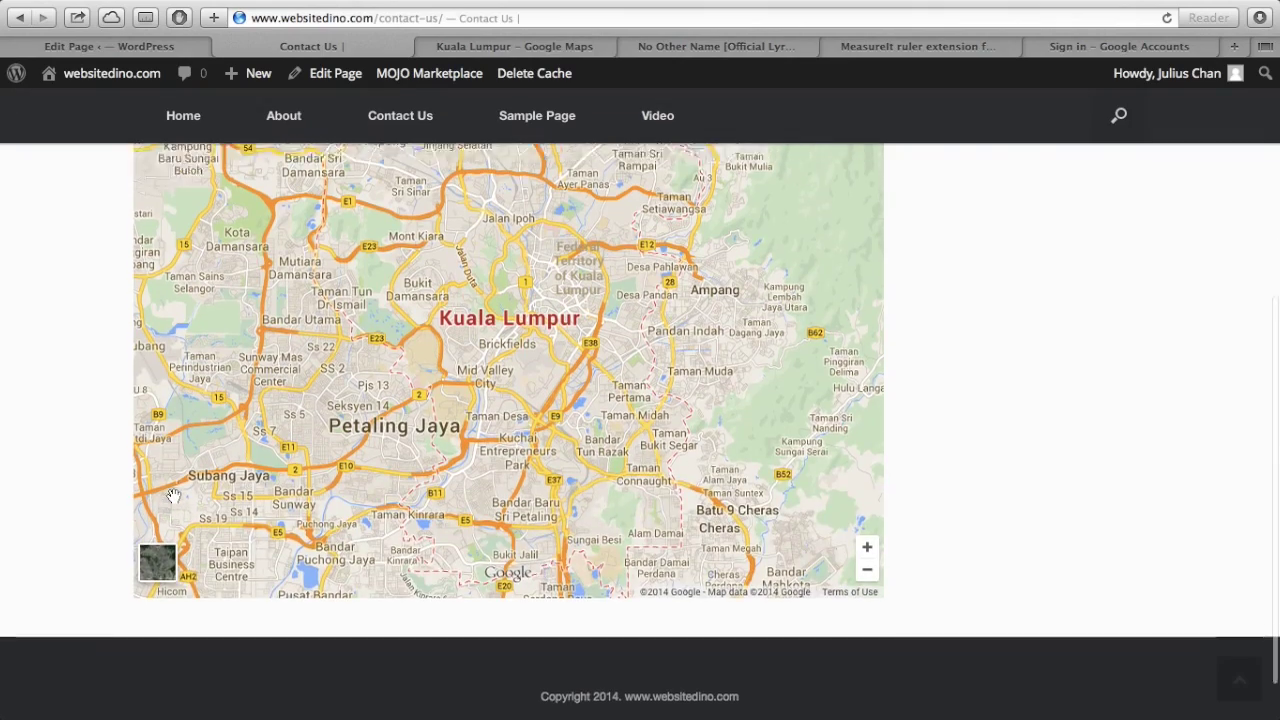
{"action": "scroll", "coordinate": [173, 496], "scroll_direction": "up", "scroll_amount": 3}
{"action": "scroll", "coordinate": [173, 496], "scroll_direction": "down", "scroll_amount": 3}
{"action": "scroll", "coordinate": [173, 496], "scroll_direction": "up", "scroll_amount": 3}
{"action": "scroll", "coordinate": [173, 494], "scroll_direction": "up", "scroll_amount": 3}
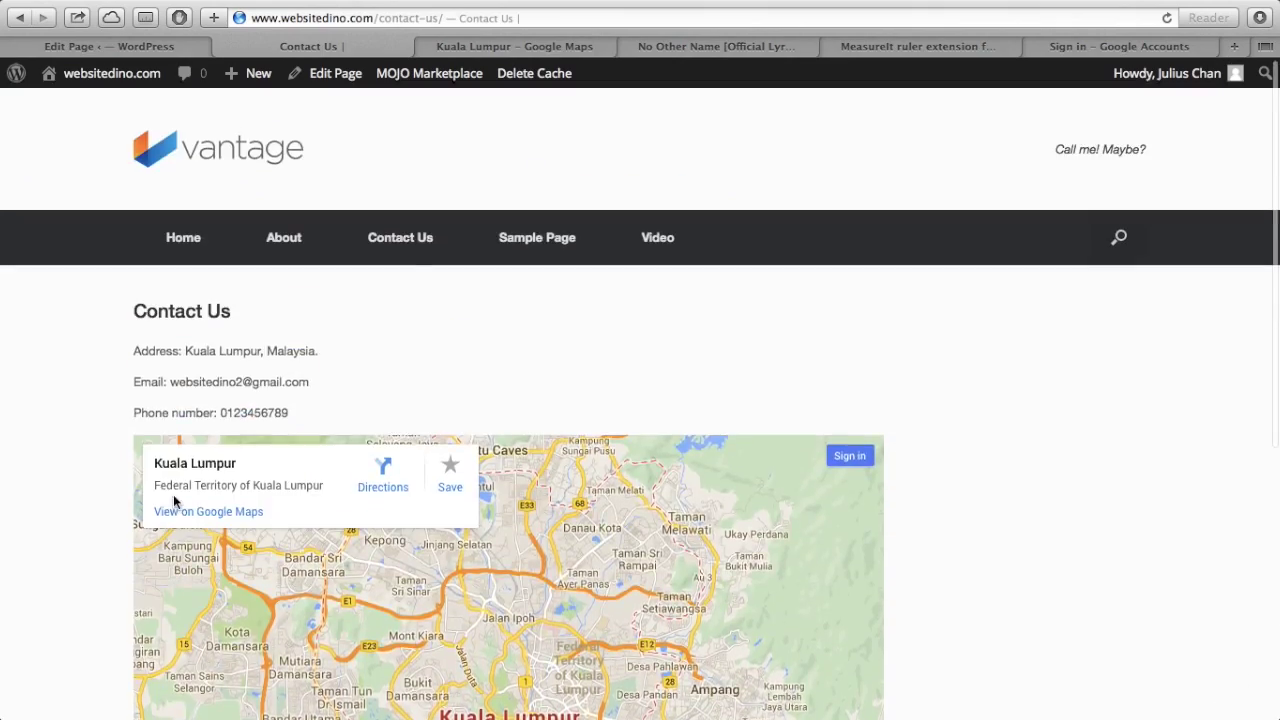
{"action": "scroll", "coordinate": [173, 494], "scroll_direction": "down", "scroll_amount": 5}
{"action": "scroll", "coordinate": [173, 500], "scroll_direction": "up", "scroll_amount": 6}
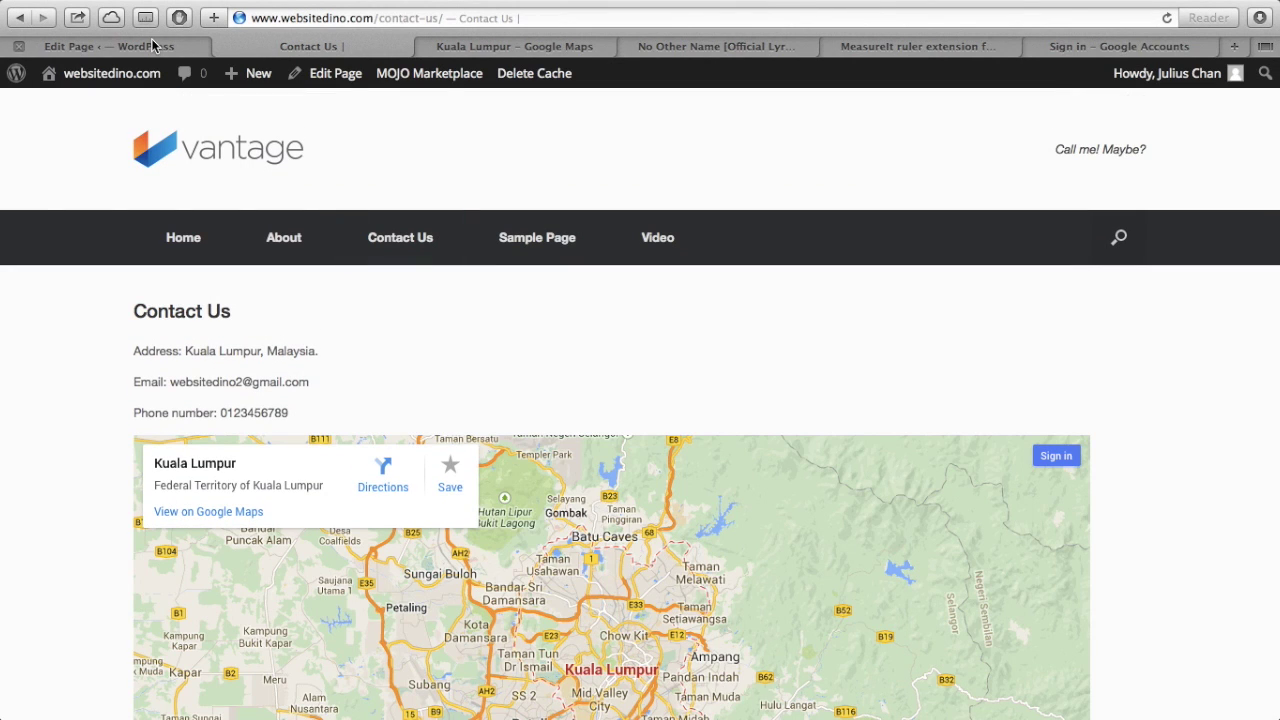
{"action": "left_click", "coordinate": [153, 45]}
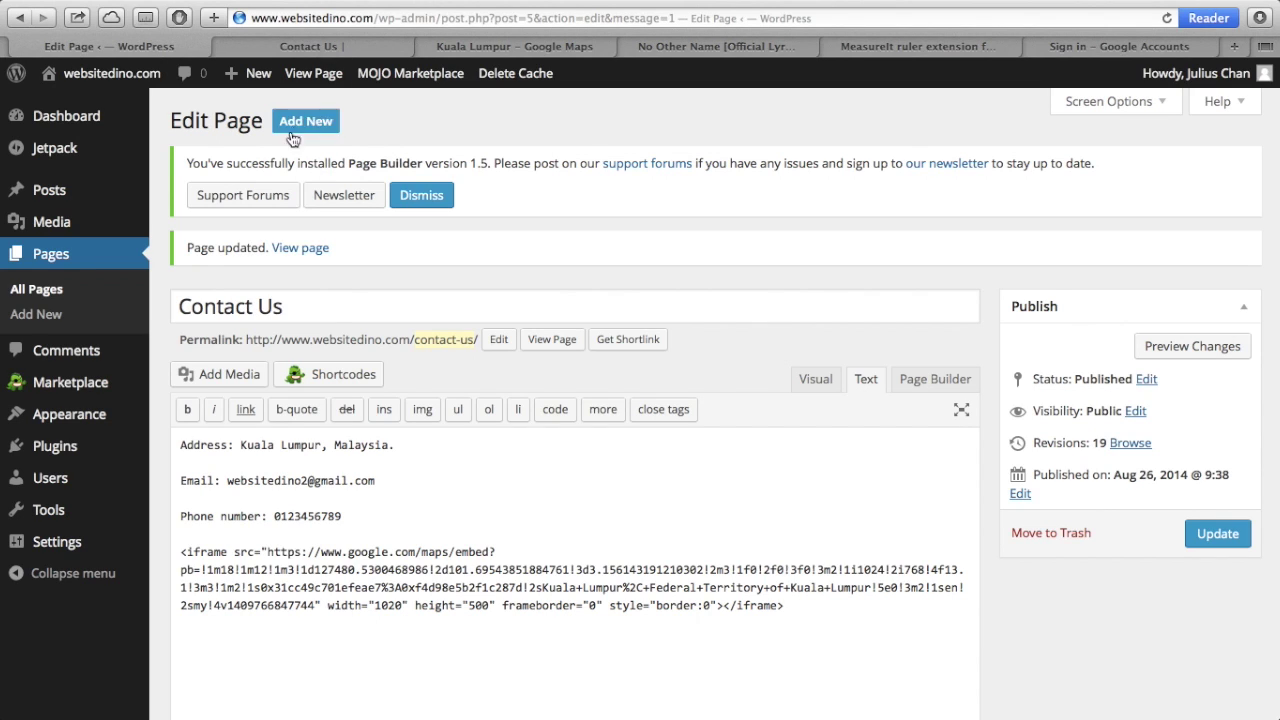
- Search Add New plugins for 'contact form 7' and open the Contact Form 7 details
{"action": "mouse_move", "coordinate": [68, 453]}
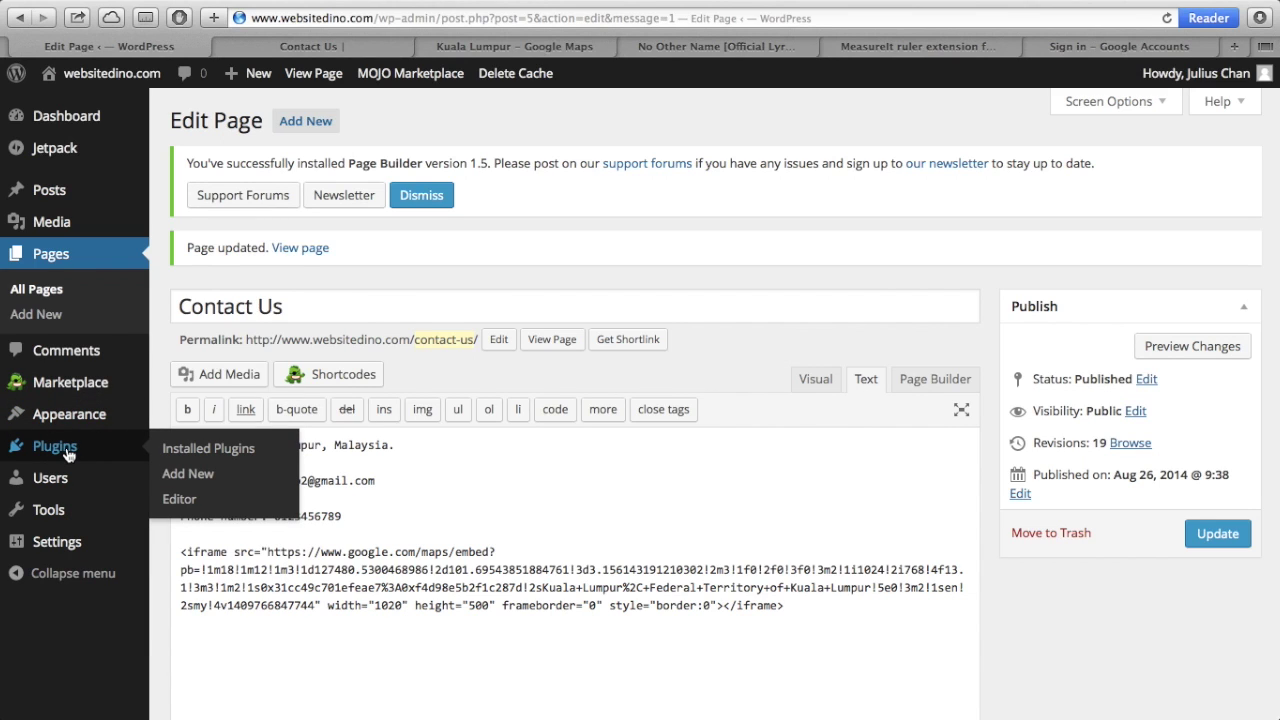
{"action": "left_click", "coordinate": [190, 476]}
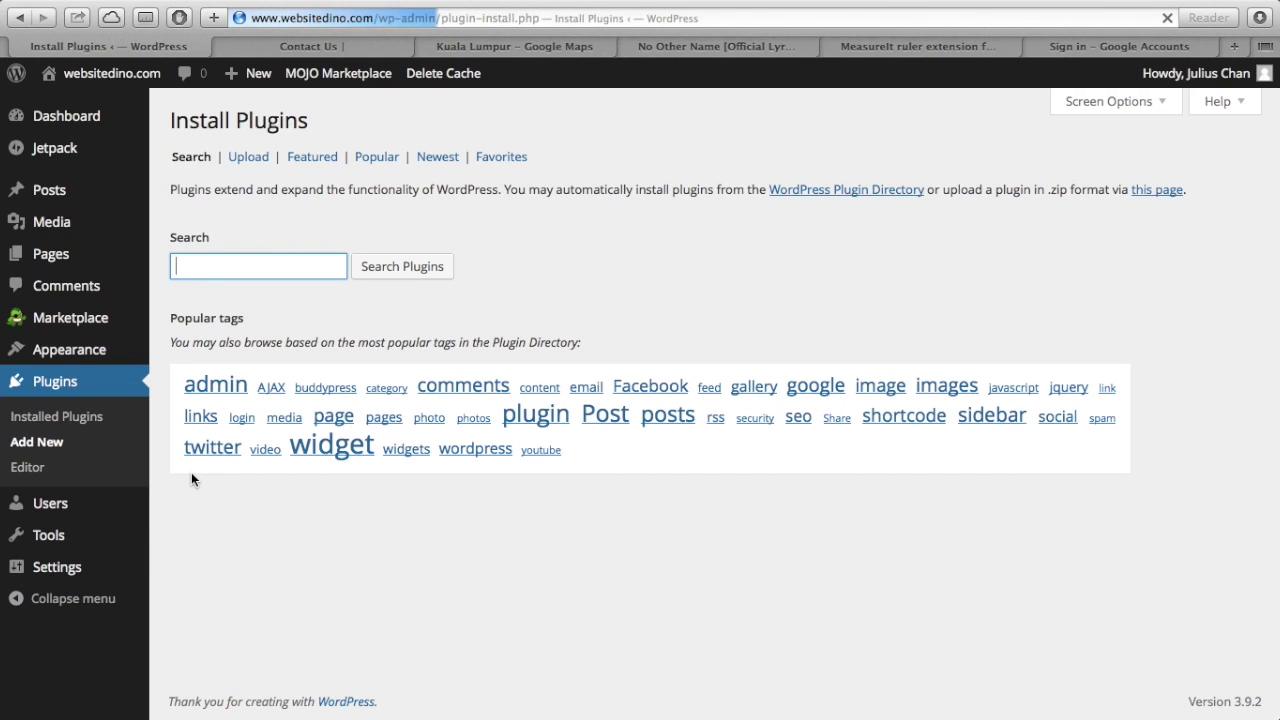
{"action": "type", "text": "contact"}
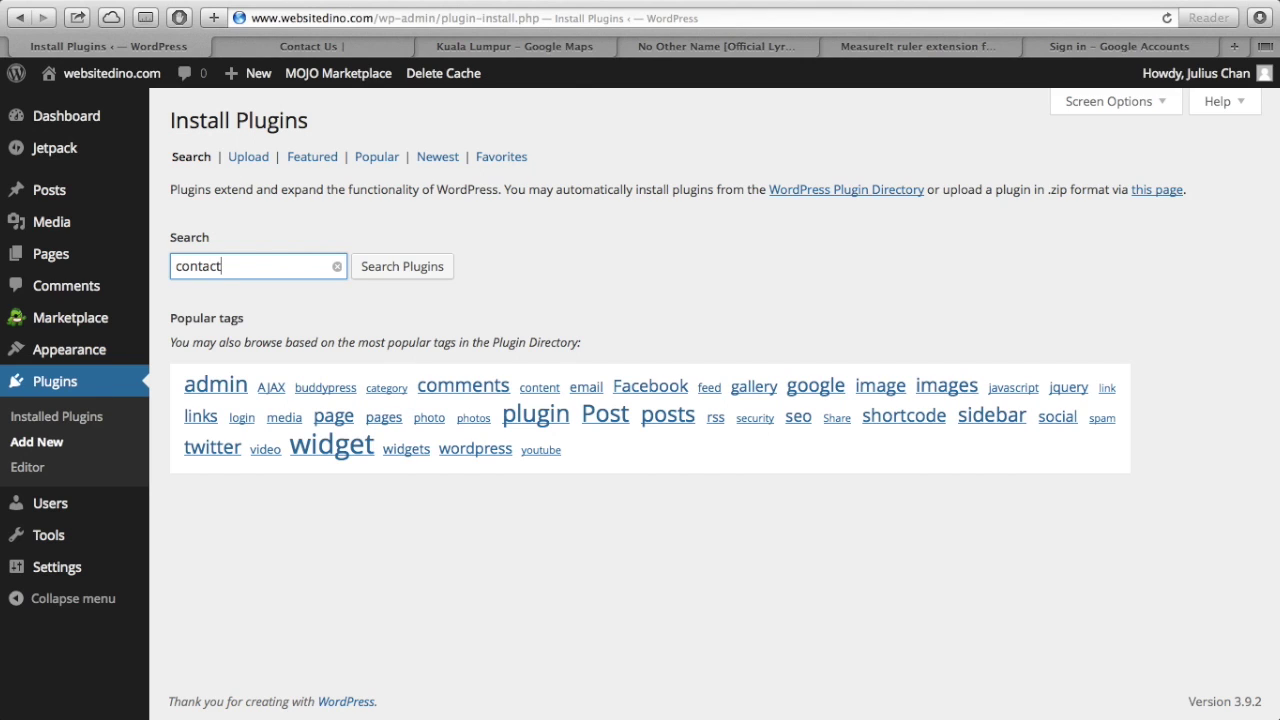
{"action": "type", "text": " form 7"}
{"action": "left_click", "coordinate": [382, 268]}
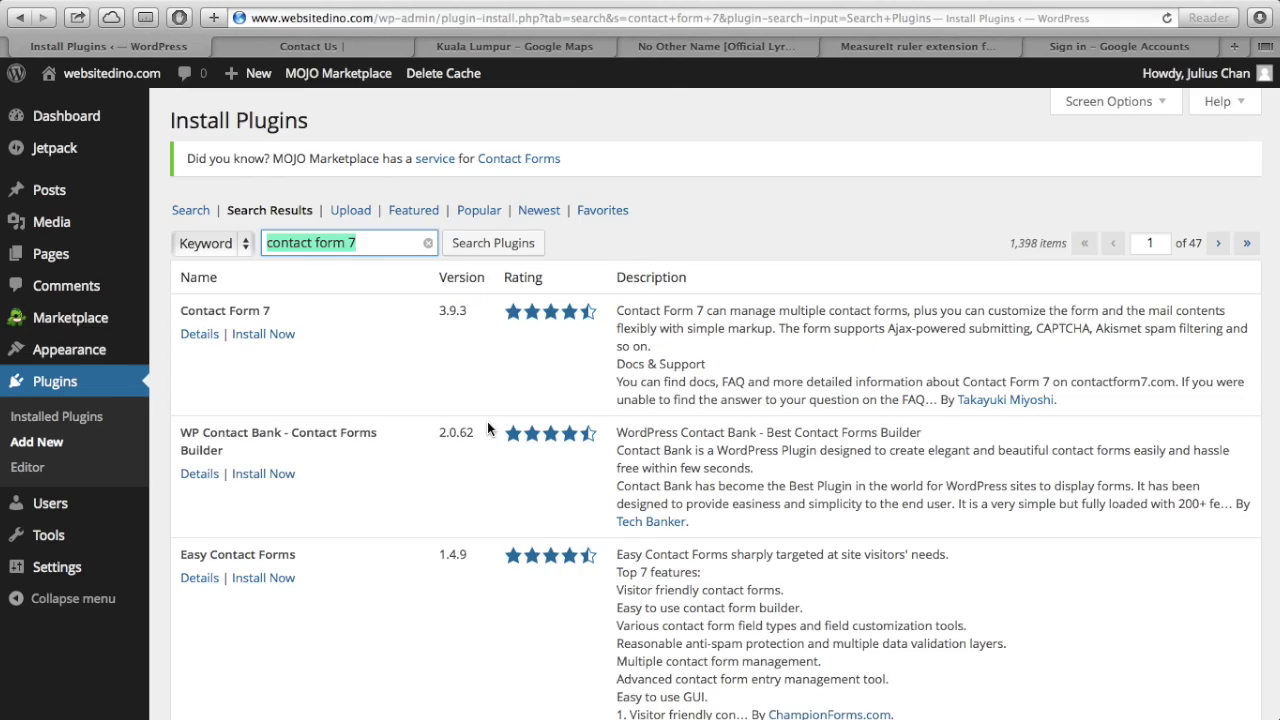
{"action": "scroll", "coordinate": [488, 427], "scroll_direction": "down", "scroll_amount": 10}
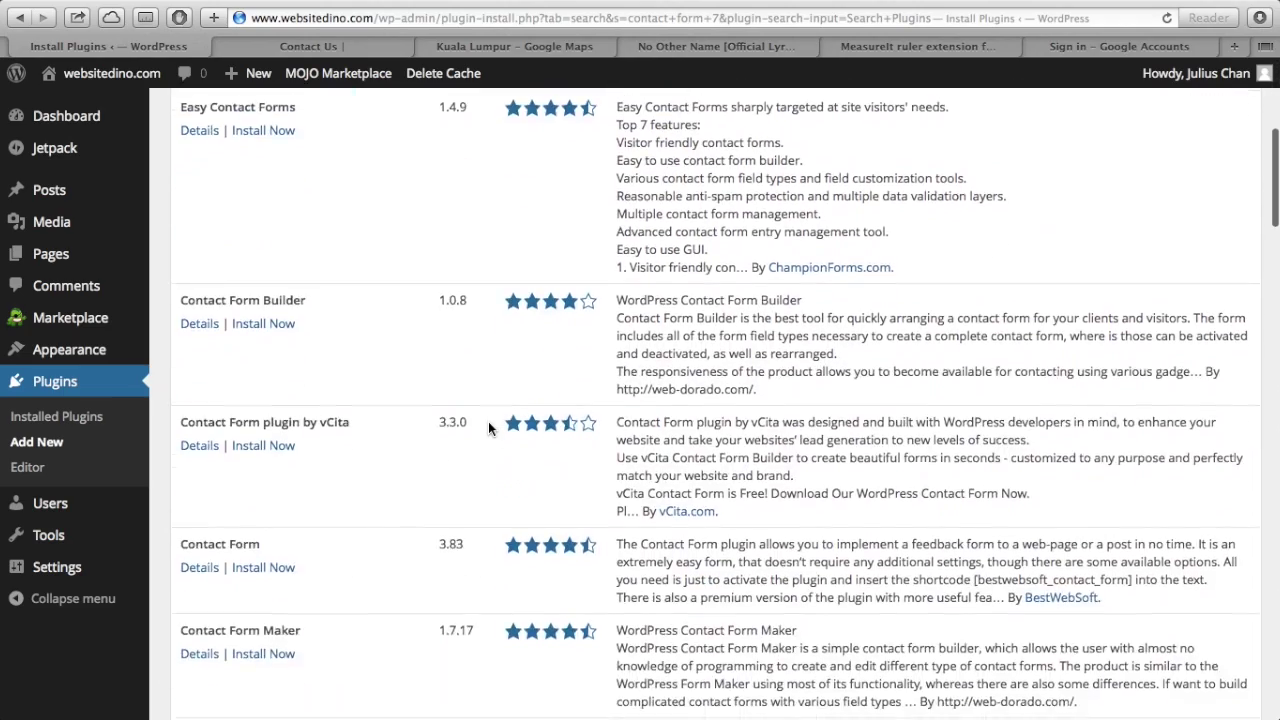
{"action": "scroll", "coordinate": [488, 421], "scroll_direction": "up", "scroll_amount": 10}
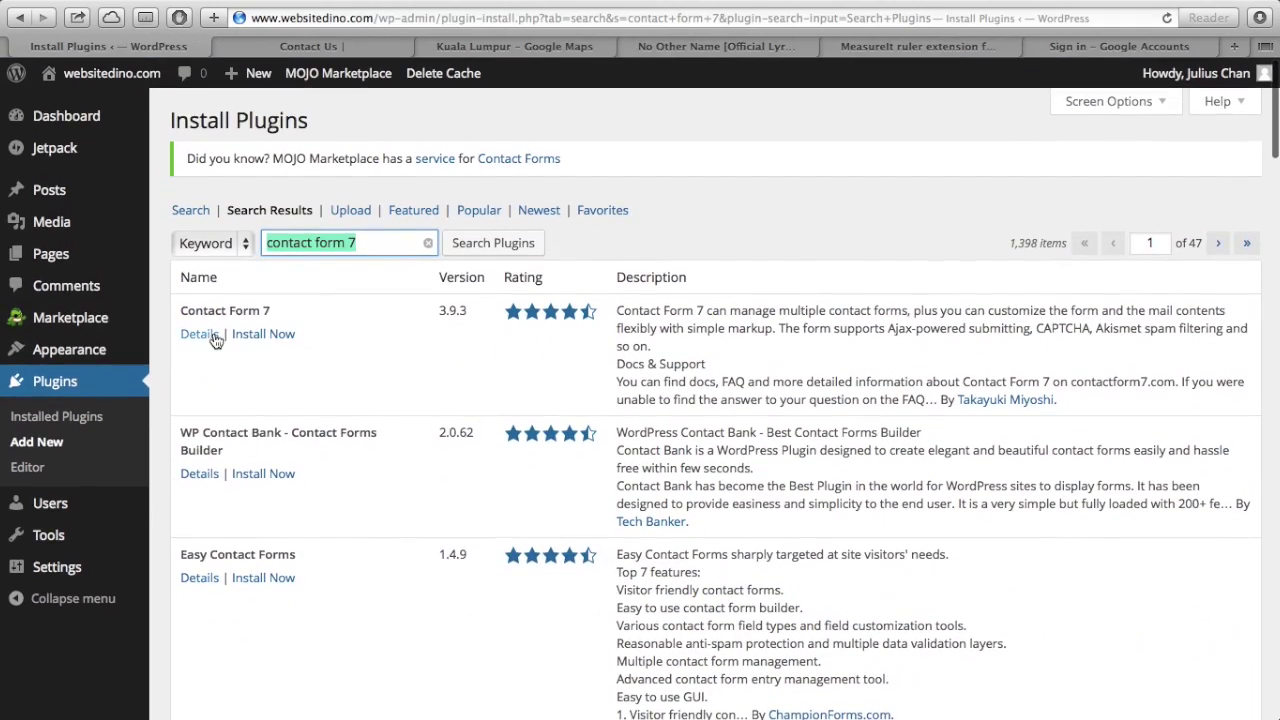
{"action": "left_click", "coordinate": [210, 338]}
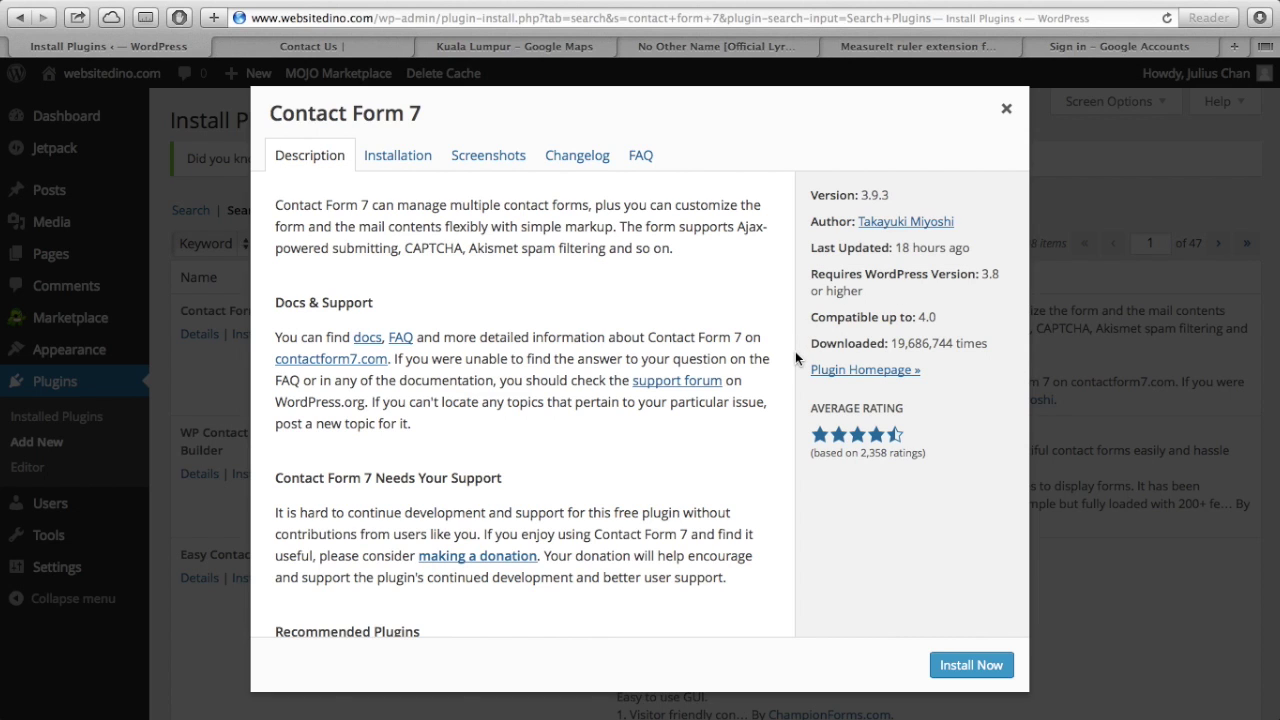
- Install and activate the Contact Form 7 plugin, version 3.9.3
{"action": "scroll", "coordinate": [795, 351], "scroll_direction": "up", "scroll_amount": 1}
{"action": "scroll", "coordinate": [567, 447], "scroll_direction": "down", "scroll_amount": 3}
{"action": "scroll", "coordinate": [567, 447], "scroll_direction": "up", "scroll_amount": 3}
{"action": "left_click", "coordinate": [973, 673]}
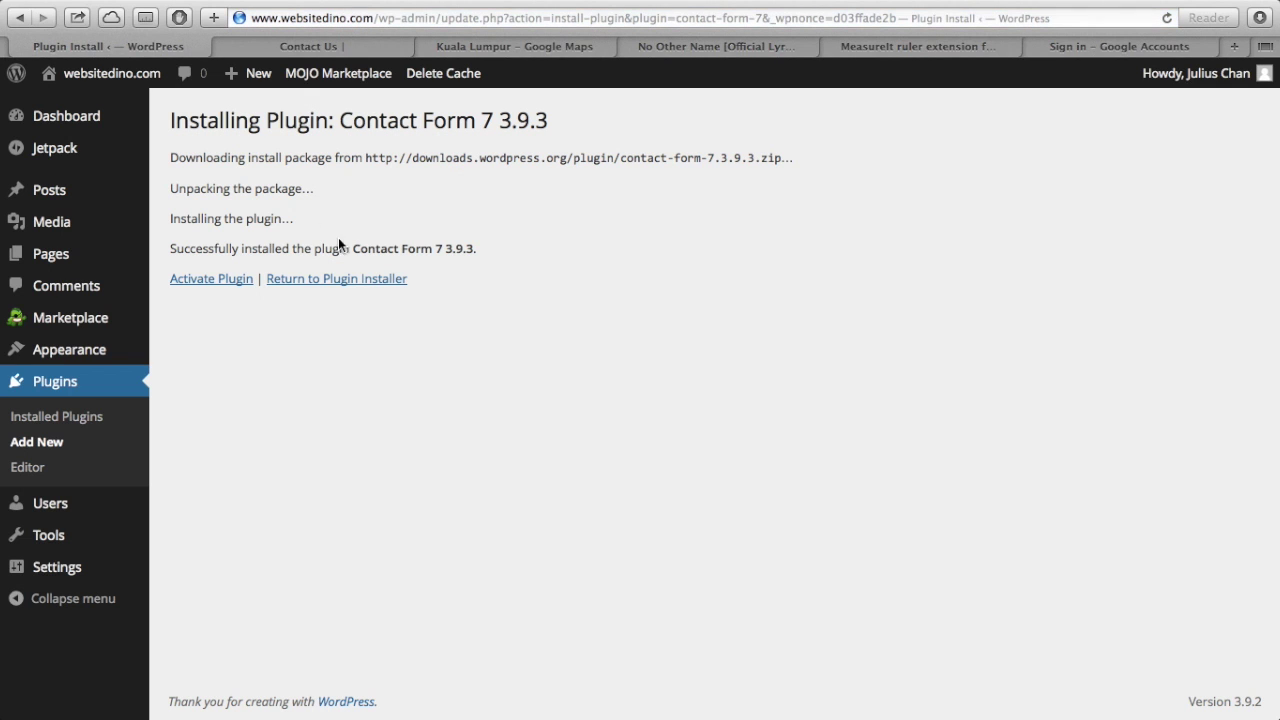
{"action": "left_click_drag", "start_coordinate": [172, 248], "coordinate": [289, 246]}
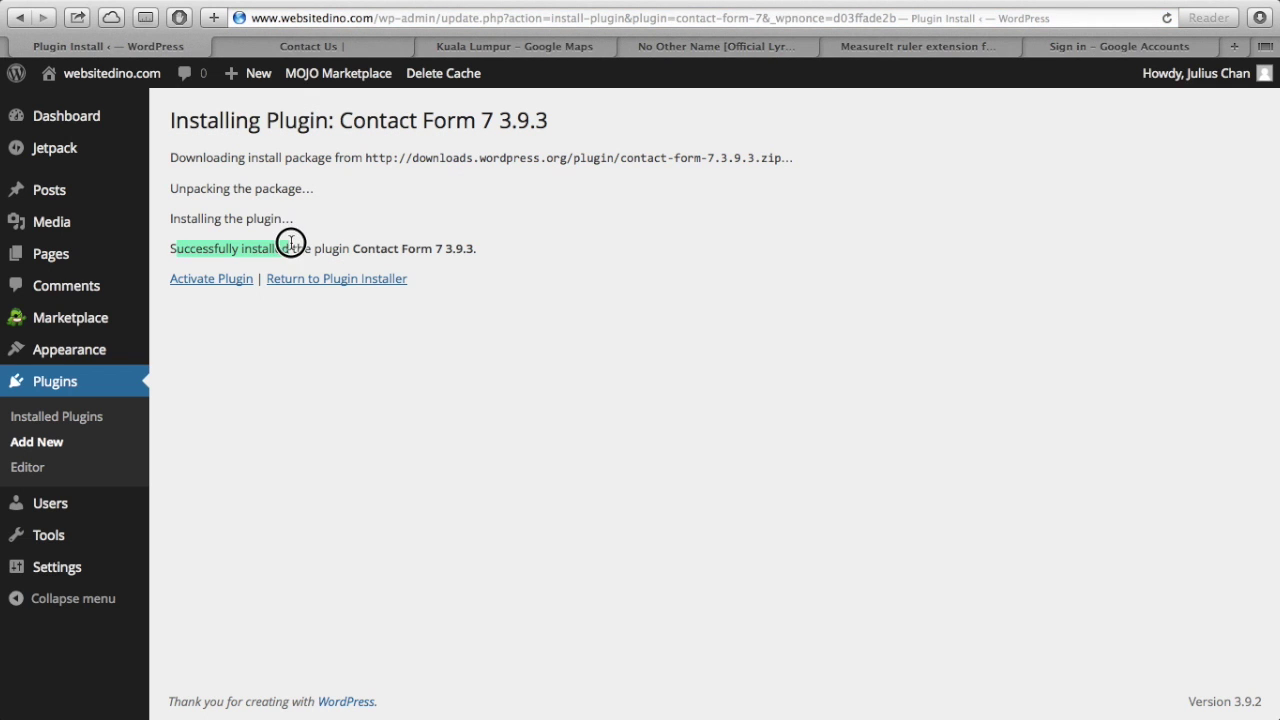
{"action": "left_click", "coordinate": [244, 328]}
{"action": "left_click", "coordinate": [228, 282]}
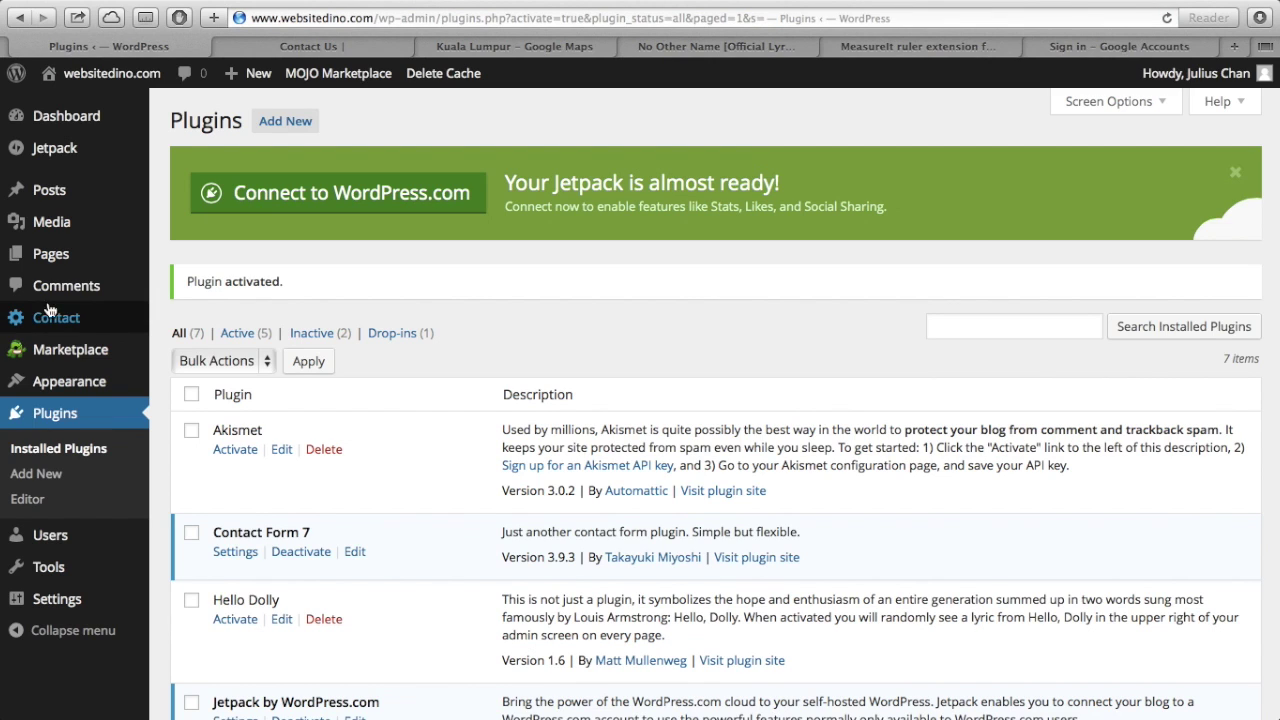
- Open Contact form 1 and rename it 'Contact Us form'
{"action": "mouse_move", "coordinate": [90, 320]}
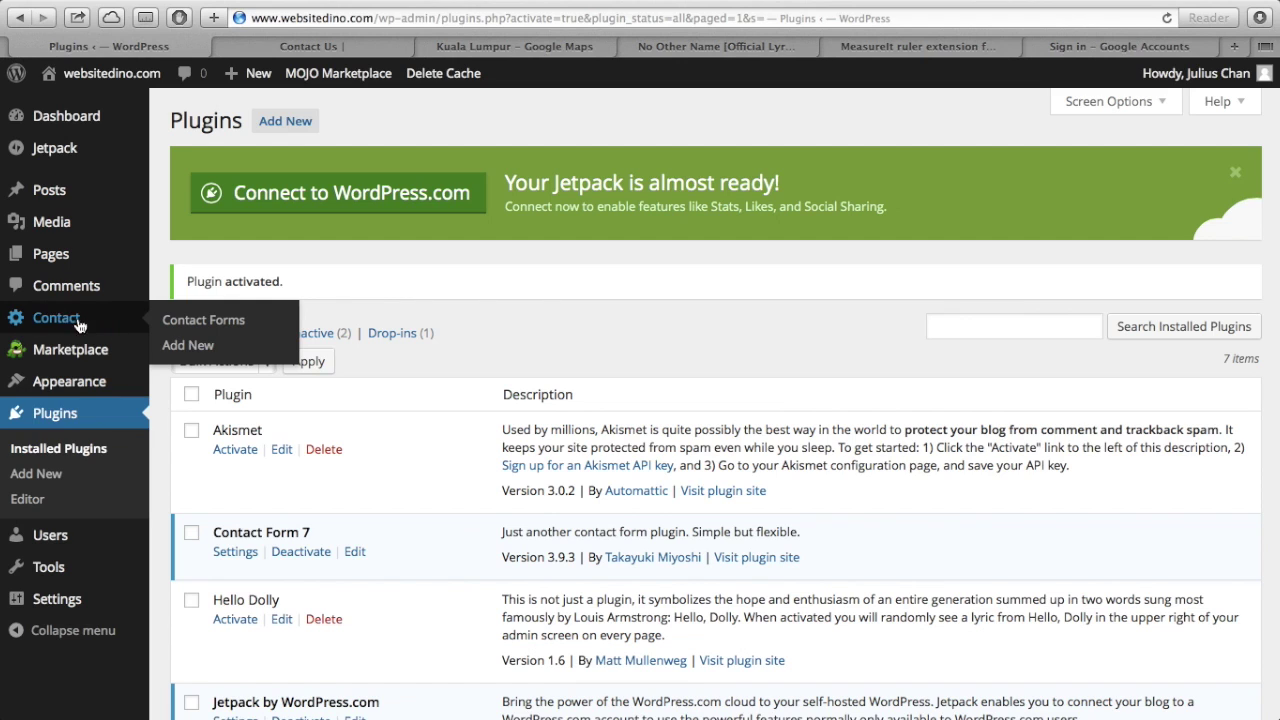
{"action": "left_click", "coordinate": [60, 320]}
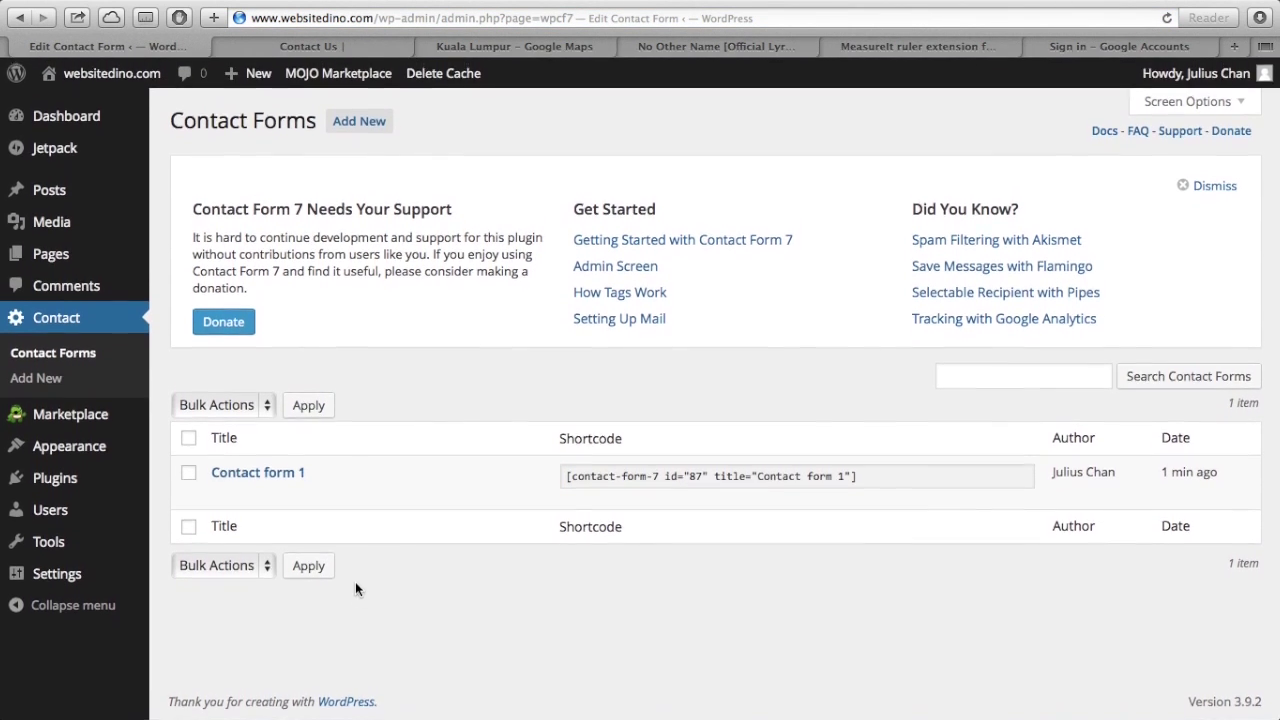
{"action": "left_click", "coordinate": [289, 476]}
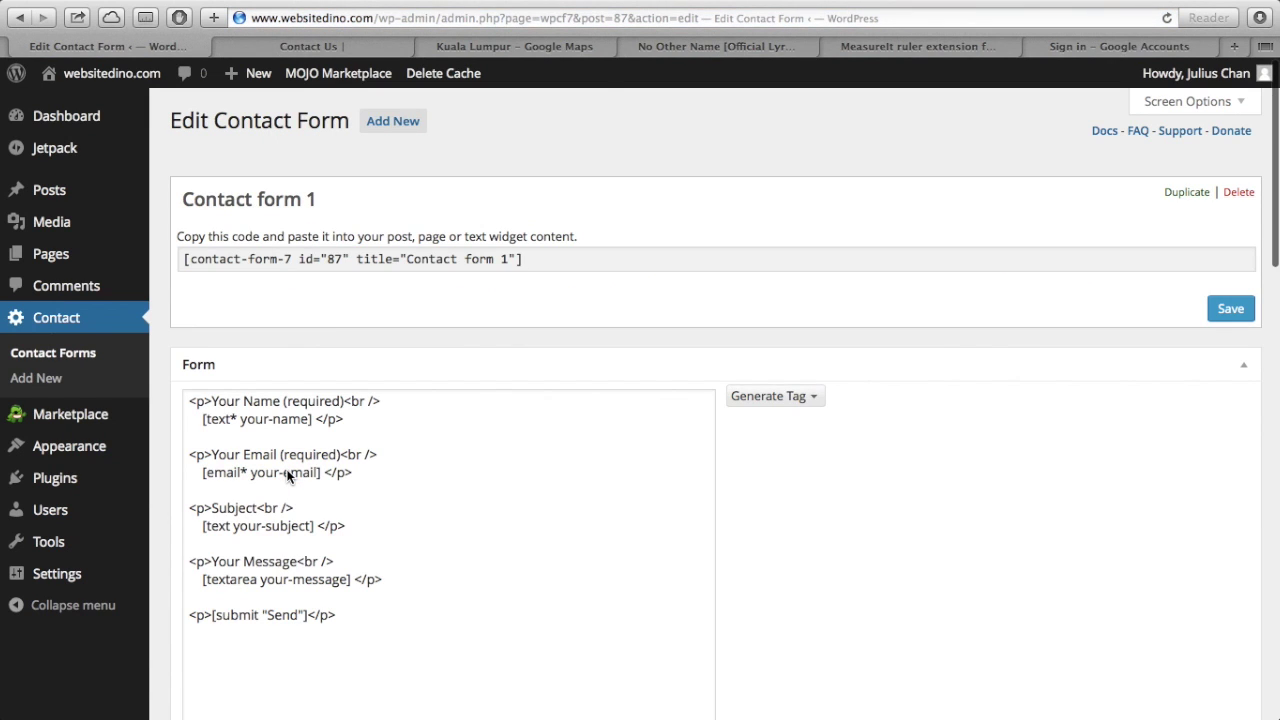
{"action": "scroll", "coordinate": [289, 476], "scroll_direction": "down", "scroll_amount": 1}
{"action": "scroll", "coordinate": [288, 477], "scroll_direction": "down", "scroll_amount": 3}
{"action": "scroll", "coordinate": [288, 477], "scroll_direction": "up", "scroll_amount": 4}
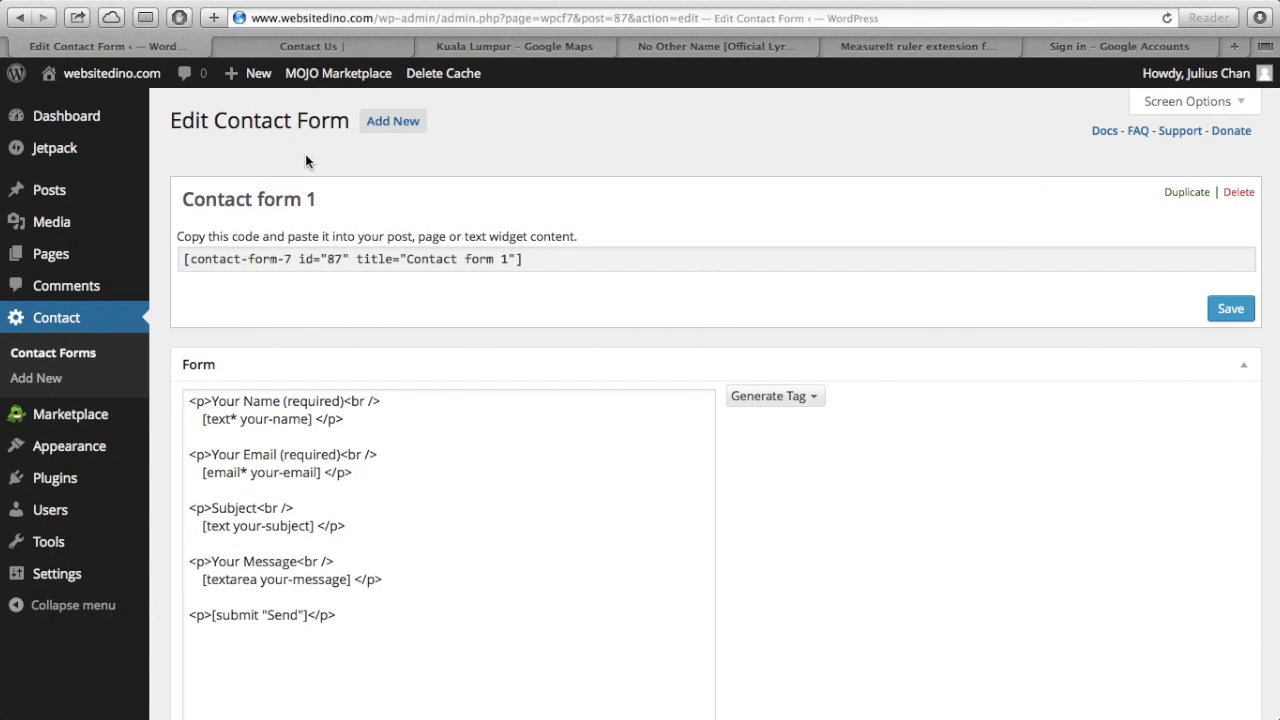
{"action": "left_click", "coordinate": [291, 202]}
{"action": "triple_click", "coordinate": [327, 198]}
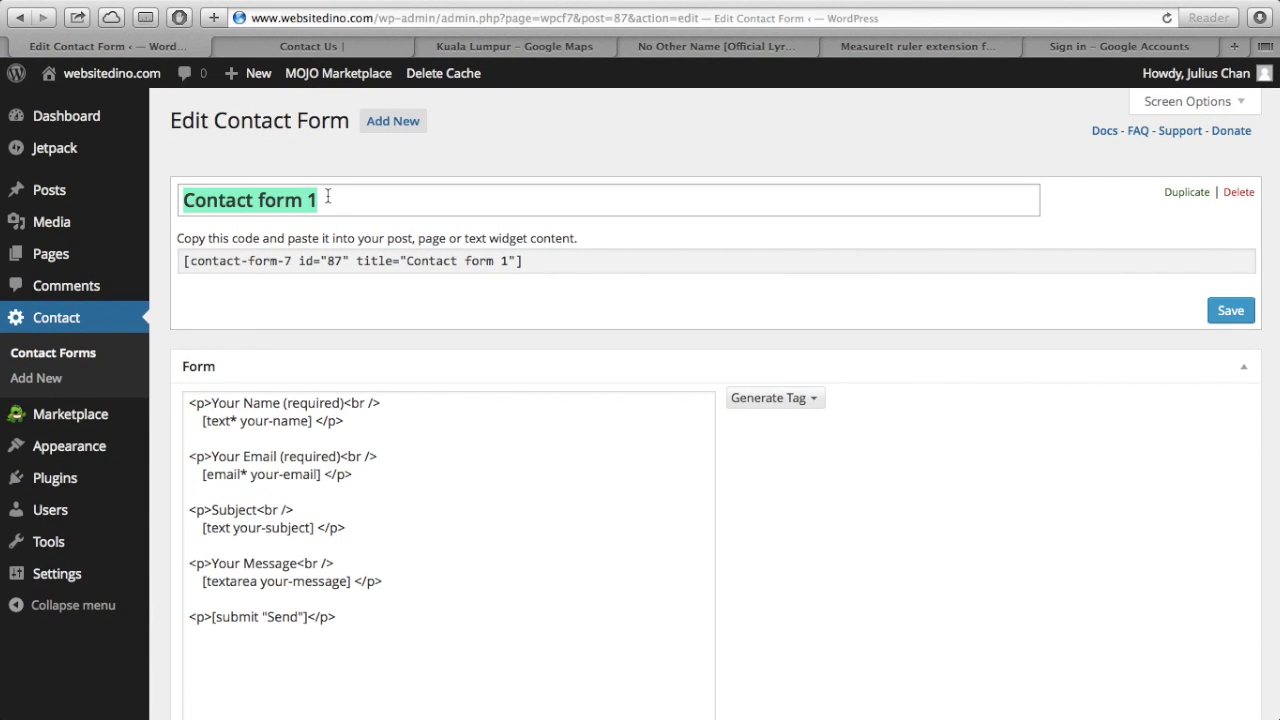
{"action": "type", "text": "Contact "}
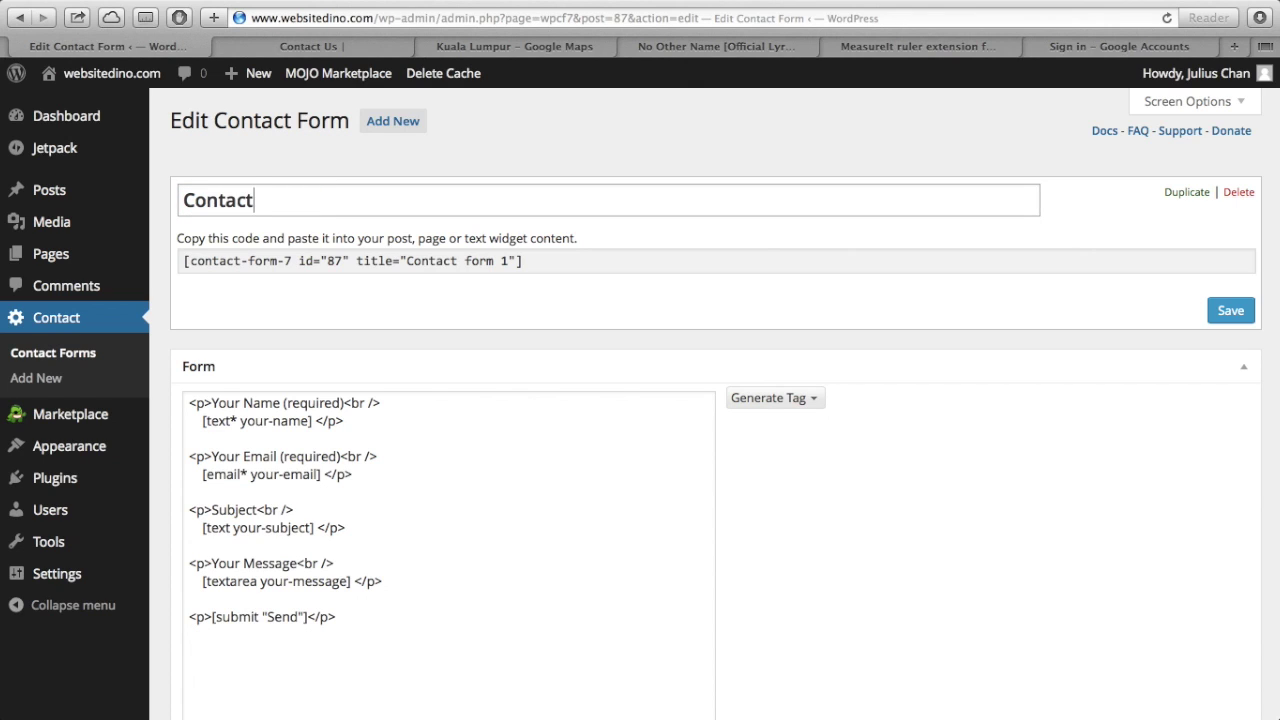
{"action": "type", "text": "Us form"}
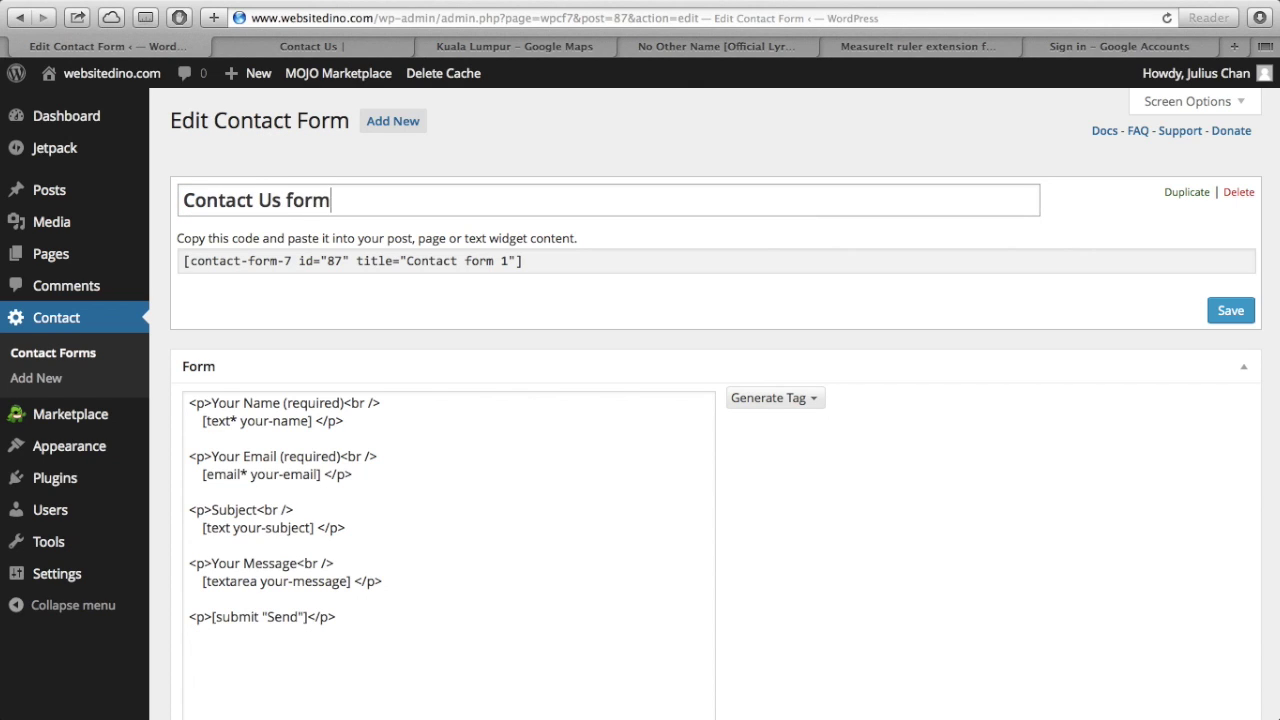
- Review the form's mail settings, including the recipient address in the To field
{"action": "scroll", "coordinate": [484, 320], "scroll_direction": "down", "scroll_amount": 3}
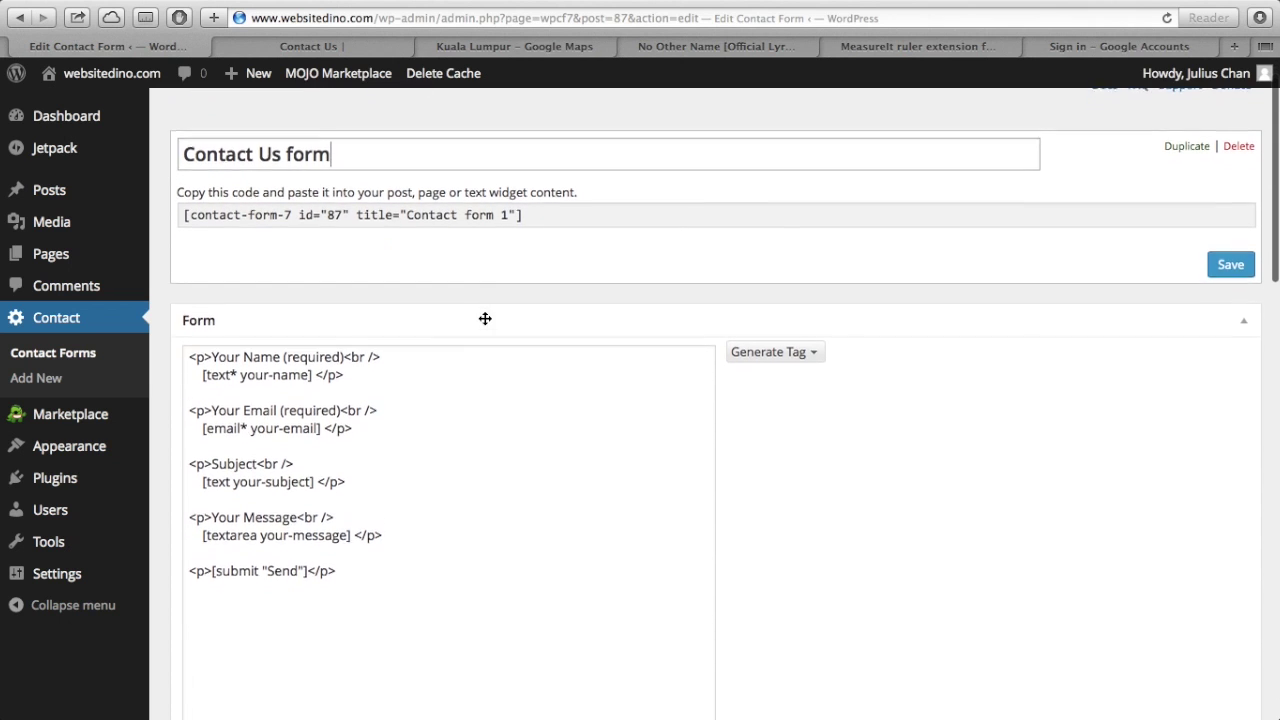
{"action": "scroll", "coordinate": [484, 318], "scroll_direction": "down", "scroll_amount": 8}
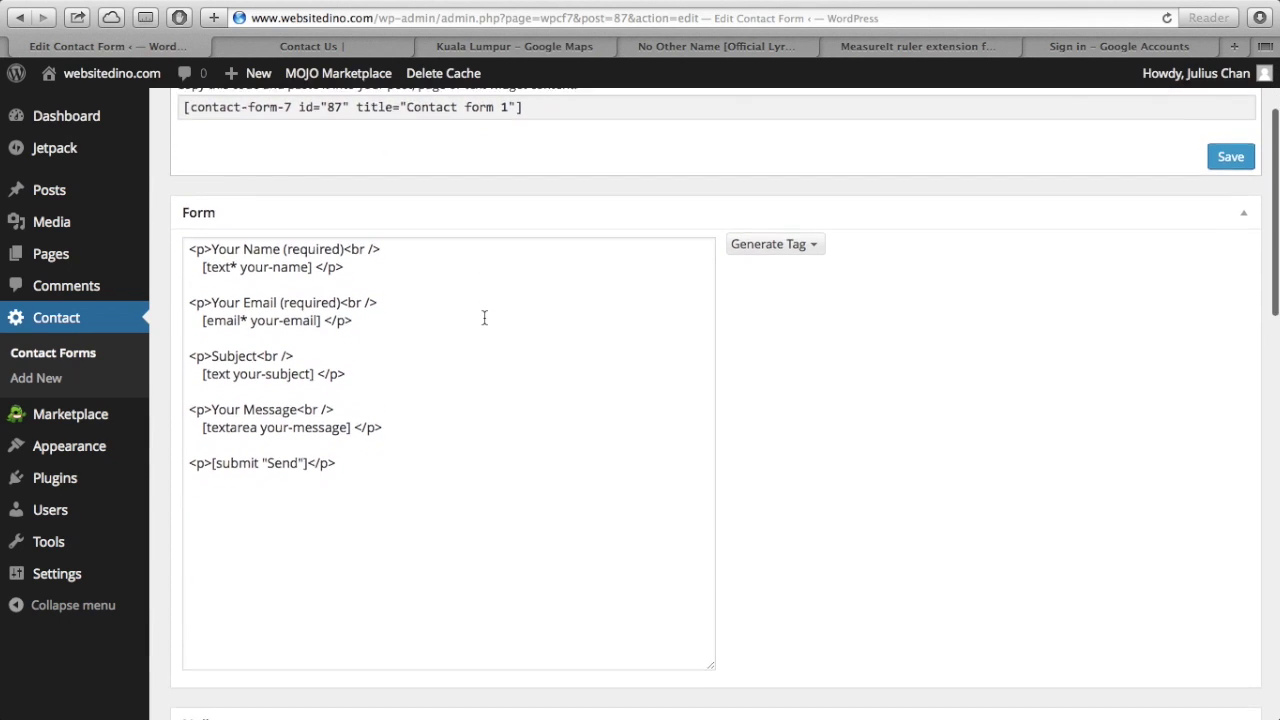
{"action": "scroll", "coordinate": [484, 320], "scroll_direction": "down", "scroll_amount": 10}
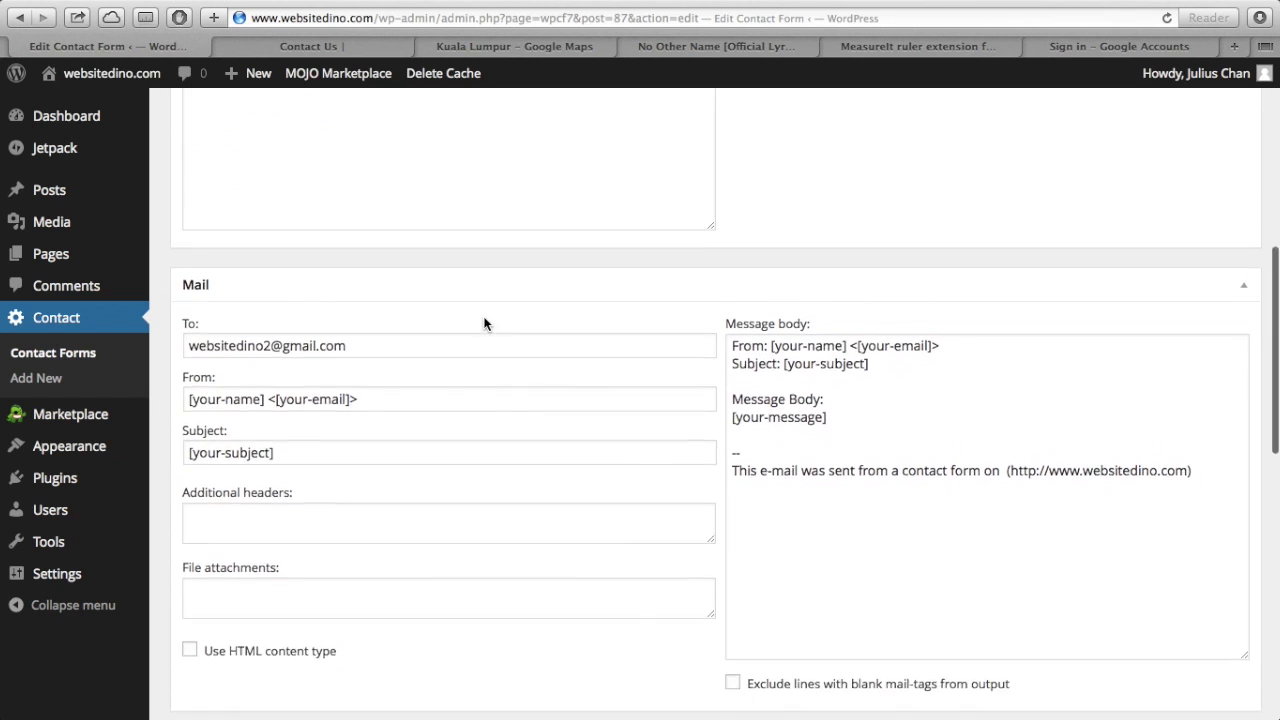
{"action": "right_click", "coordinate": [484, 322]}
{"action": "left_click", "coordinate": [696, 236]}
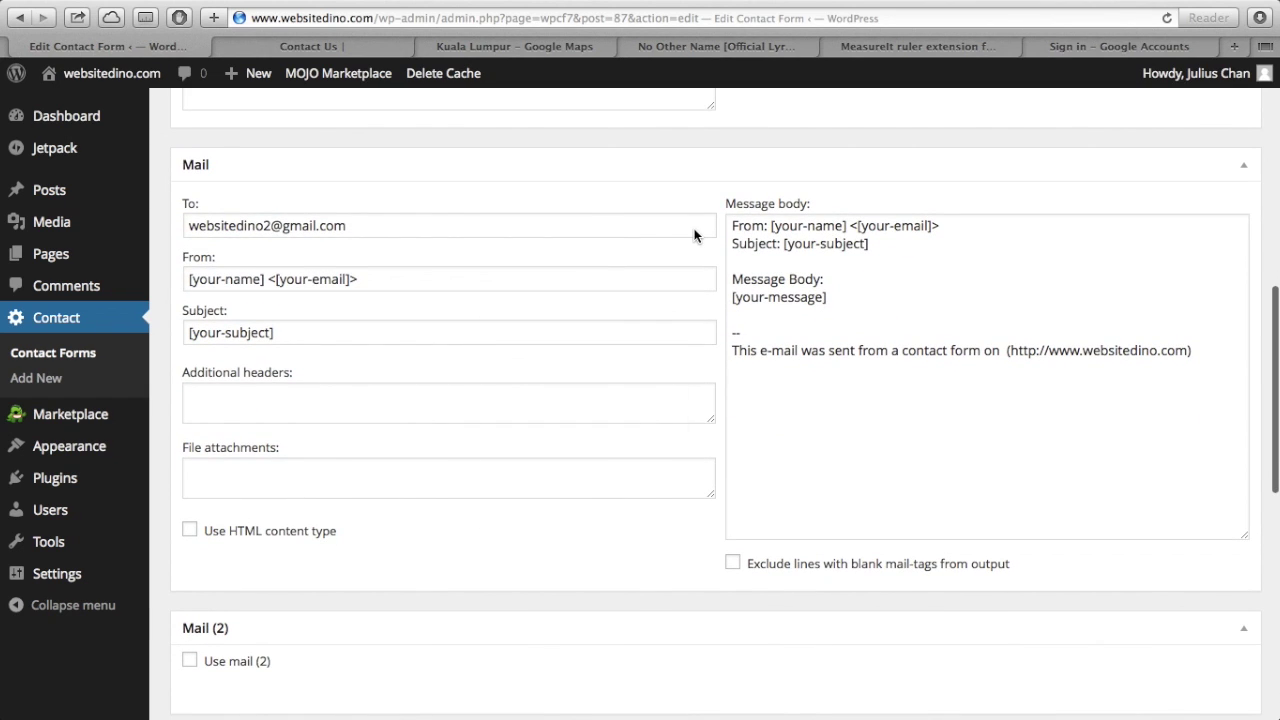
{"action": "scroll", "coordinate": [696, 236], "scroll_direction": "down", "scroll_amount": 9}
{"action": "scroll", "coordinate": [696, 236], "scroll_direction": "up", "scroll_amount": 15}
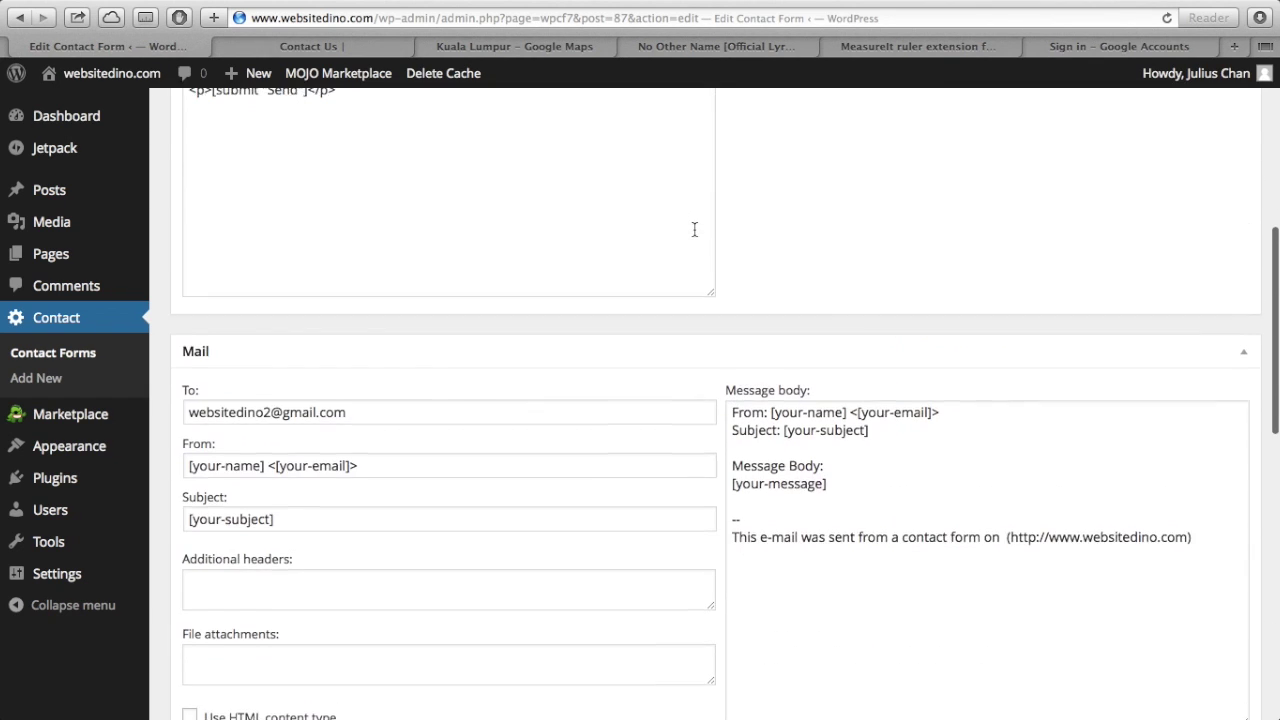
{"action": "left_click_drag", "start_coordinate": [461, 416], "coordinate": [183, 404]}
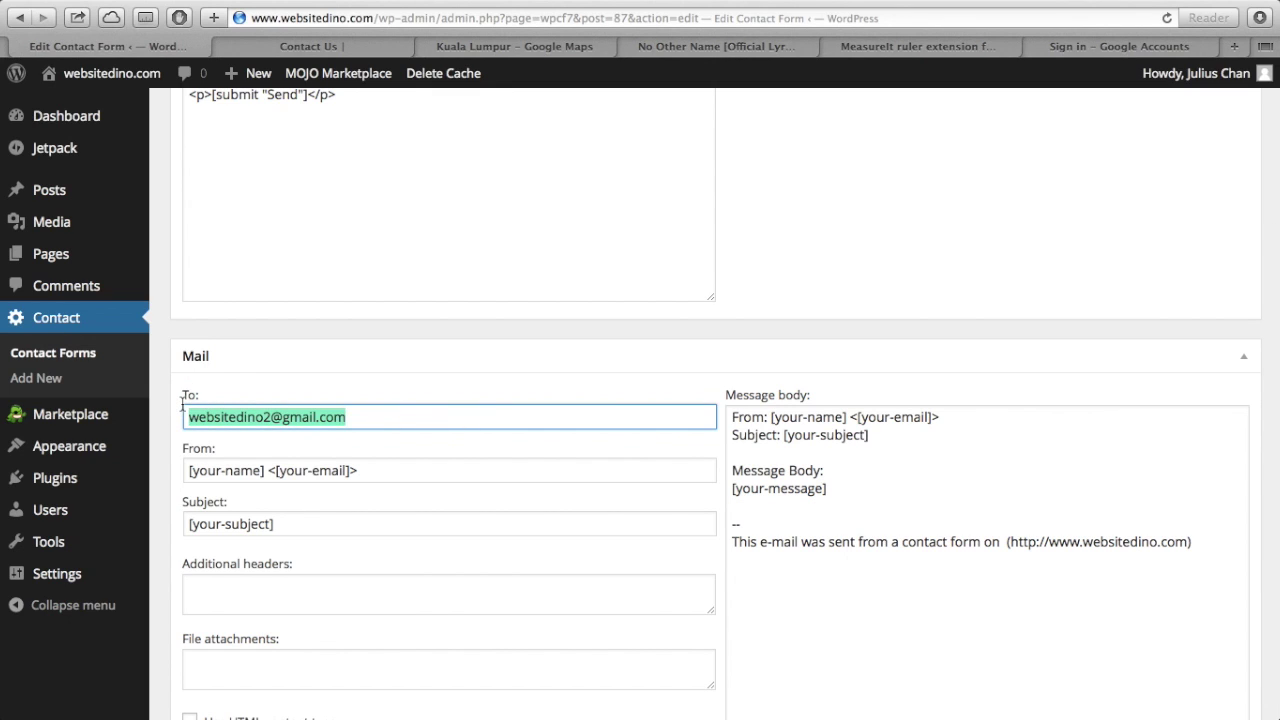
{"action": "left_click", "coordinate": [358, 423]}
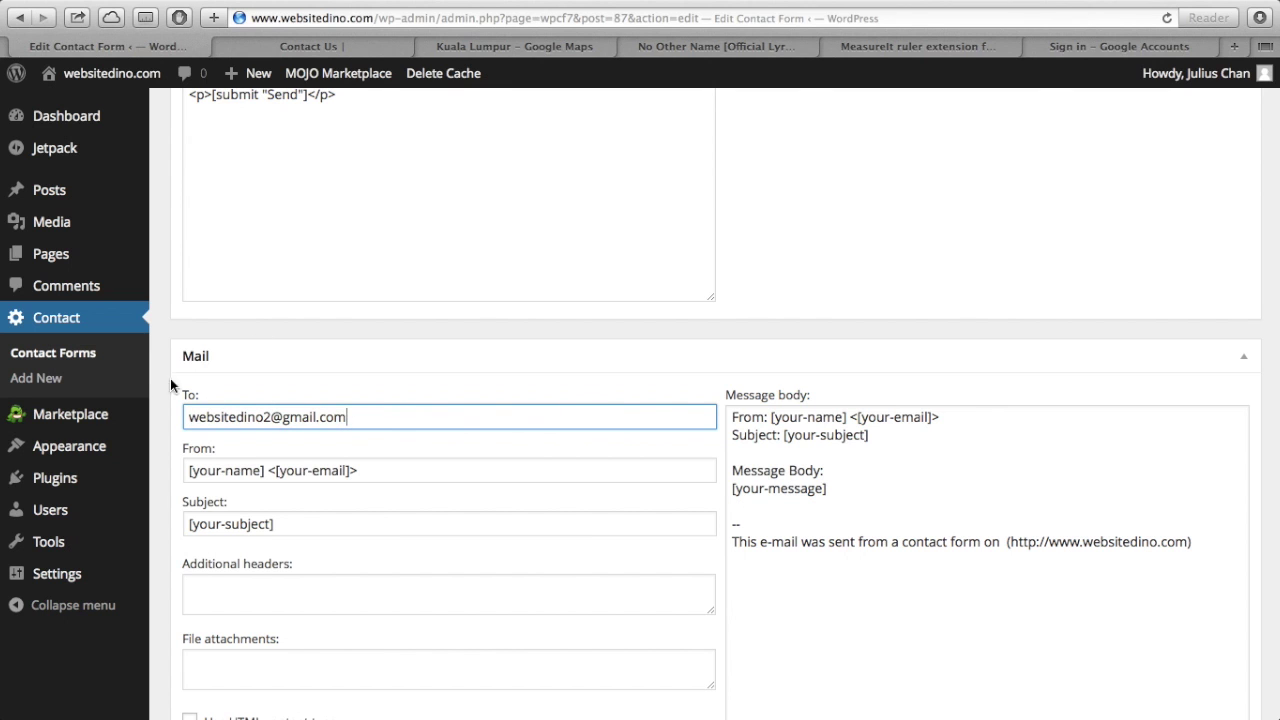
- Select the shortcode [contact-form-7 id="87" title="Contact Us form"] for copying
{"action": "scroll", "coordinate": [300, 528], "scroll_direction": "down", "scroll_amount": 5}
{"action": "scroll", "coordinate": [300, 530], "scroll_direction": "down", "scroll_amount": 6}
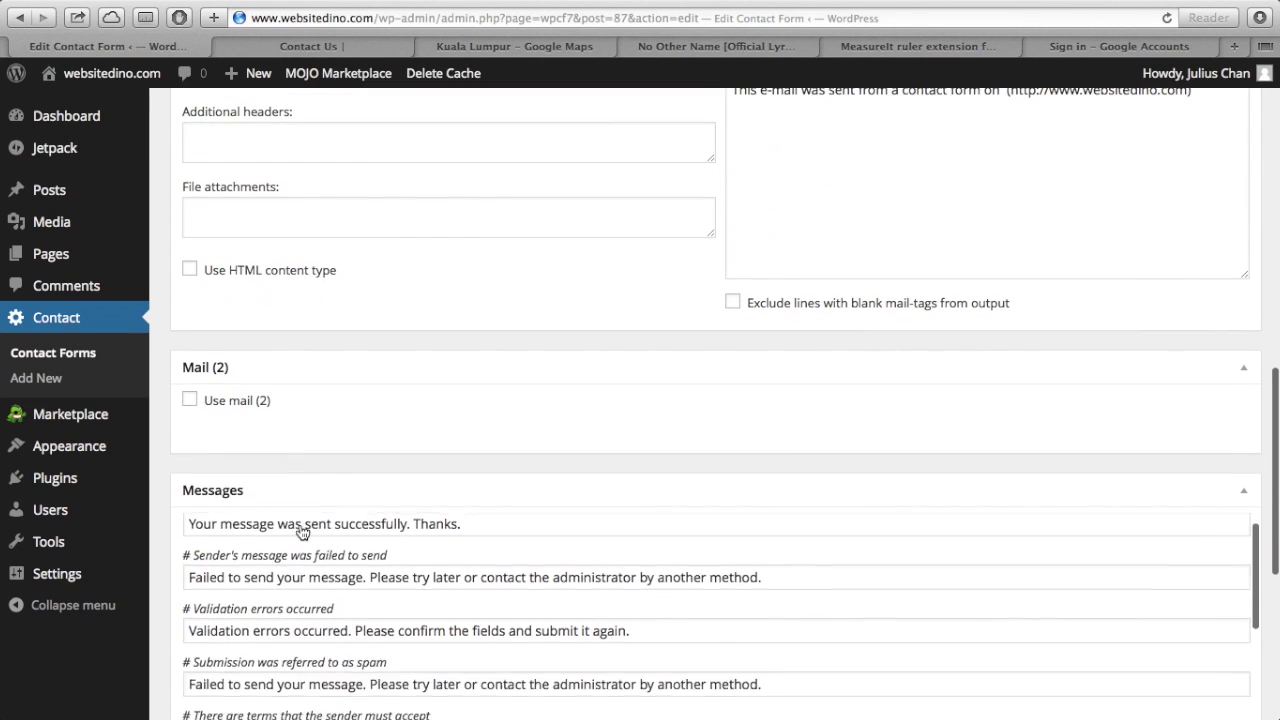
{"action": "scroll", "coordinate": [369, 406], "scroll_direction": "up", "scroll_amount": 10}
{"action": "scroll", "coordinate": [370, 405], "scroll_direction": "down", "scroll_amount": 1}
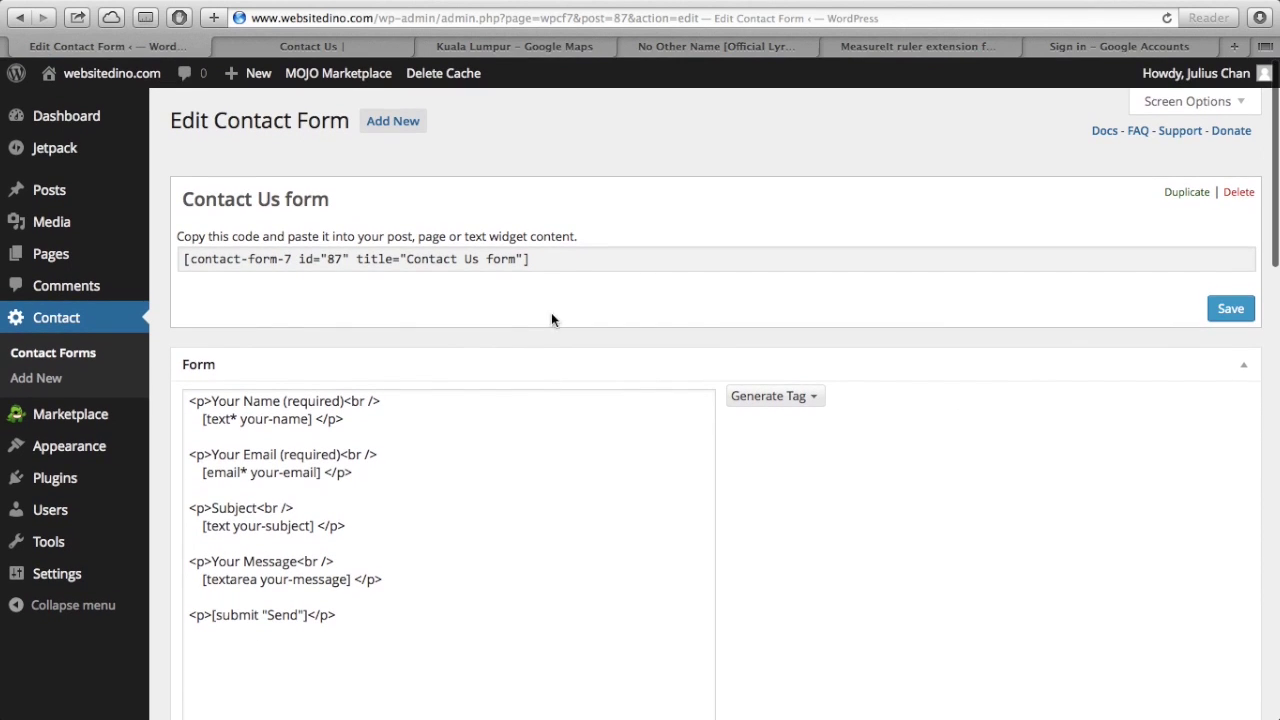
{"action": "left_click_drag", "start_coordinate": [540, 257], "coordinate": [184, 257]}
{"action": "key", "text": "super+c"}
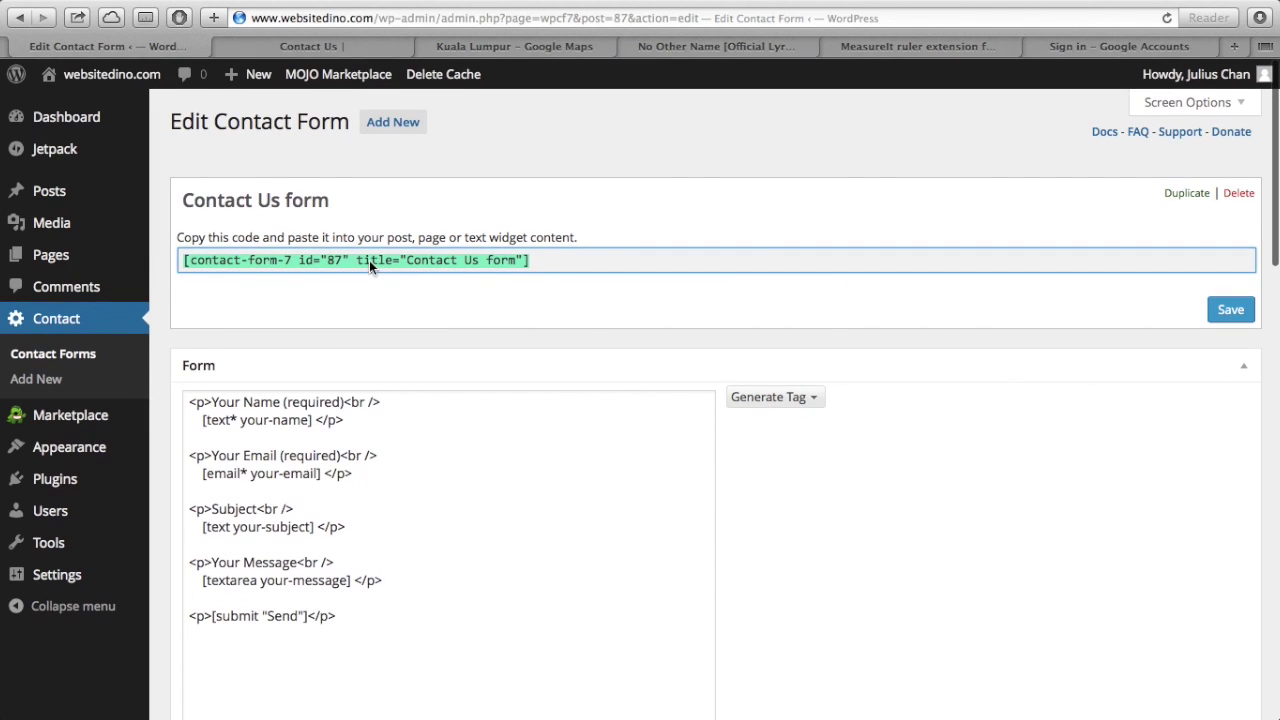
- Glance at the live Contact Us page, then go to the site's Pages list
{"action": "left_click", "coordinate": [343, 48]}
{"action": "scroll", "coordinate": [386, 384], "scroll_direction": "down", "scroll_amount": 2}
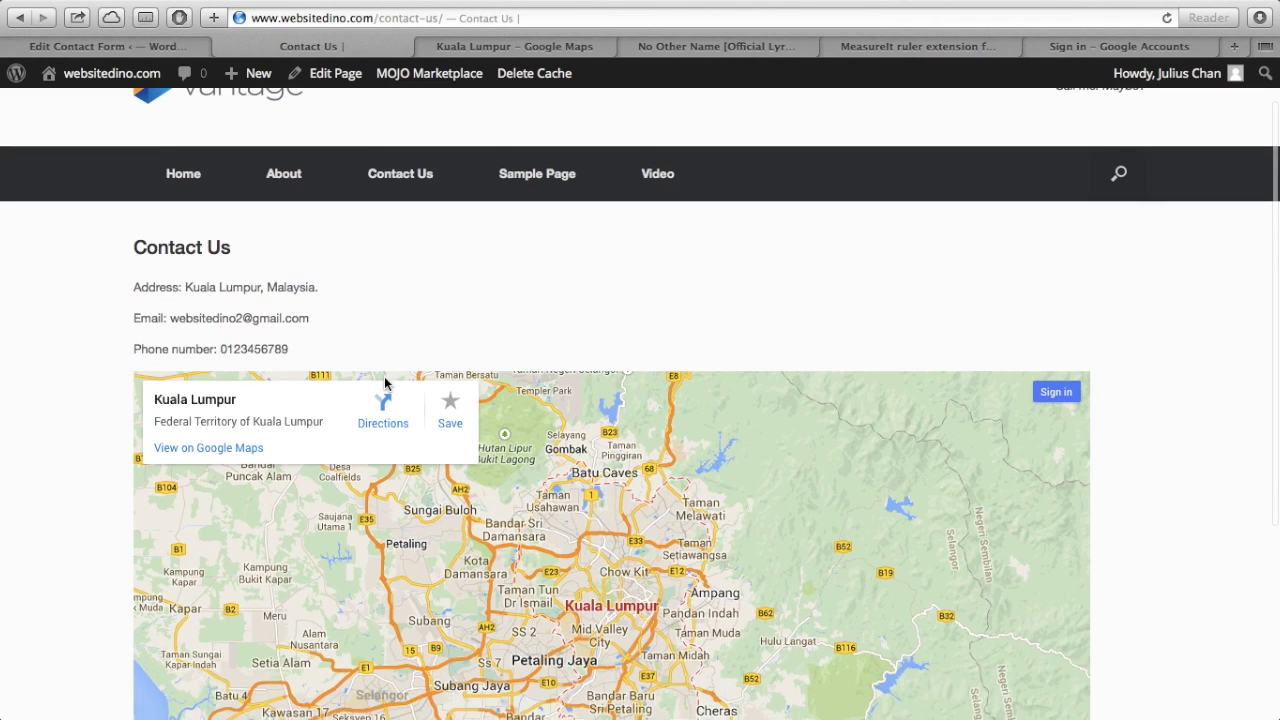
{"action": "scroll", "coordinate": [386, 380], "scroll_direction": "up", "scroll_amount": 1}
{"action": "left_click", "coordinate": [193, 49]}
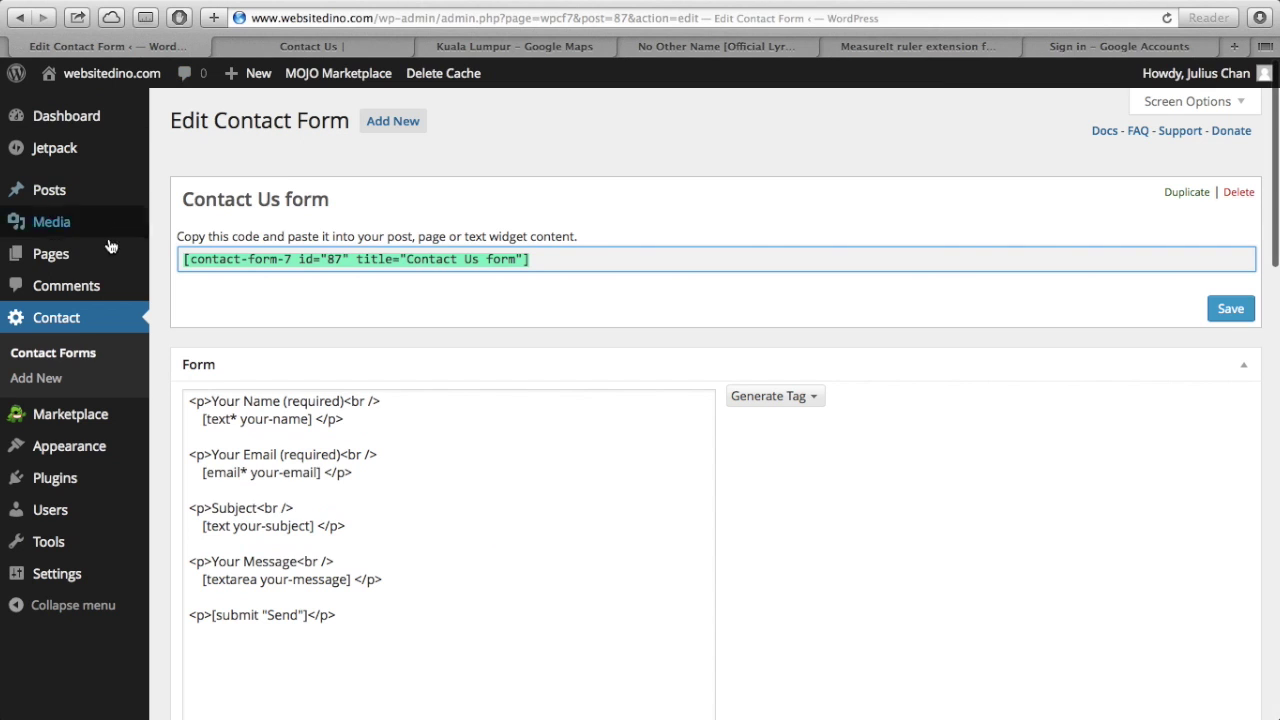
{"action": "left_click", "coordinate": [70, 262]}
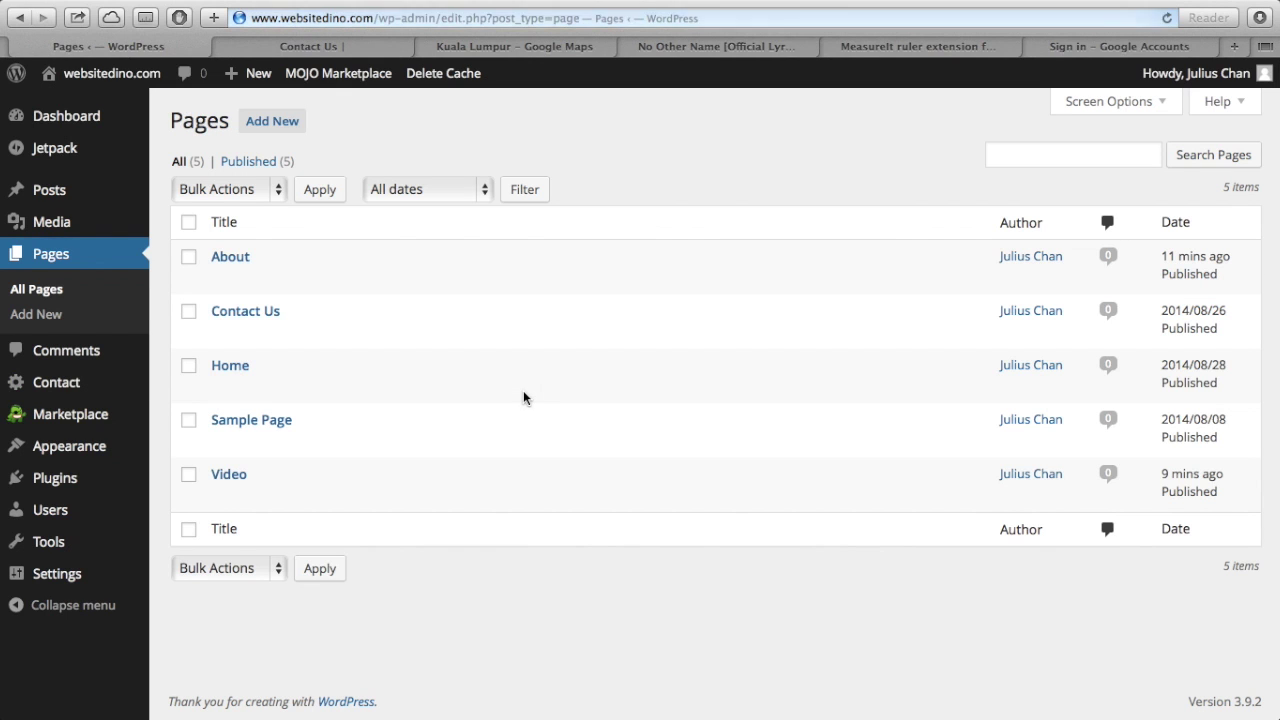
- Paste the form shortcode below the map embed, update Contact Us, and reload the live page
{"action": "left_click", "coordinate": [258, 316]}
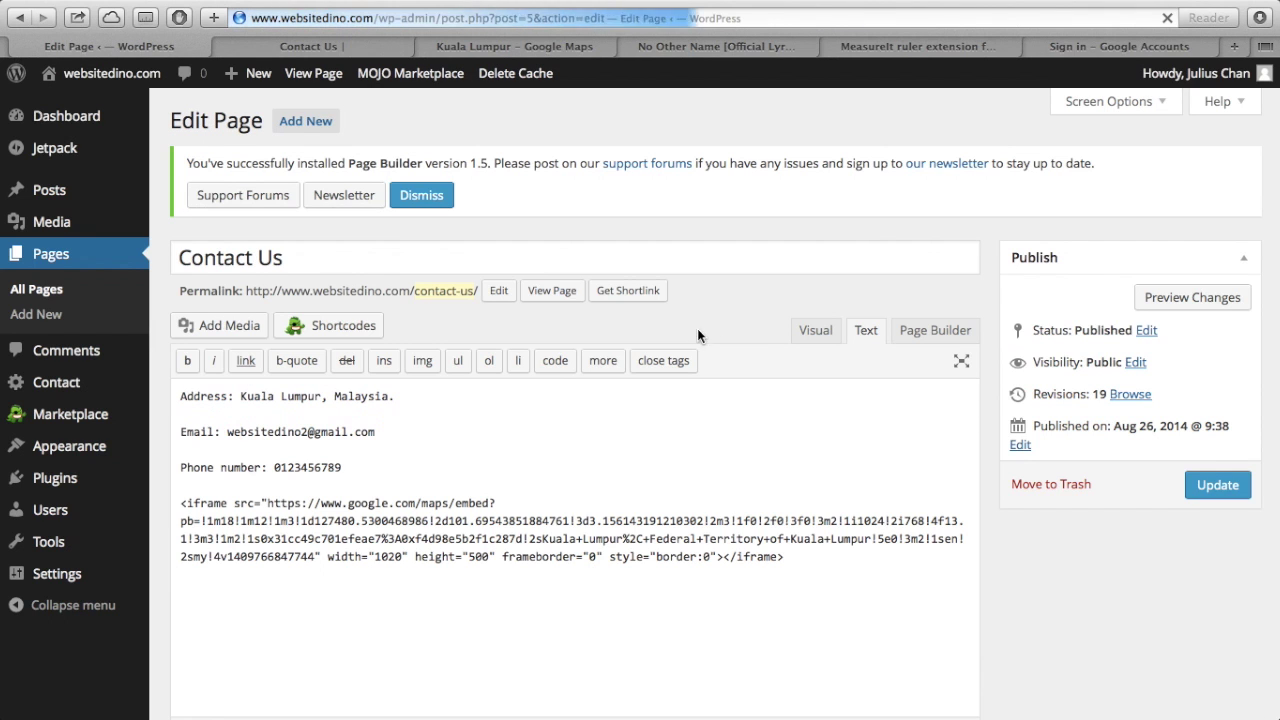
{"action": "scroll", "coordinate": [747, 471], "scroll_direction": "down", "scroll_amount": 1}
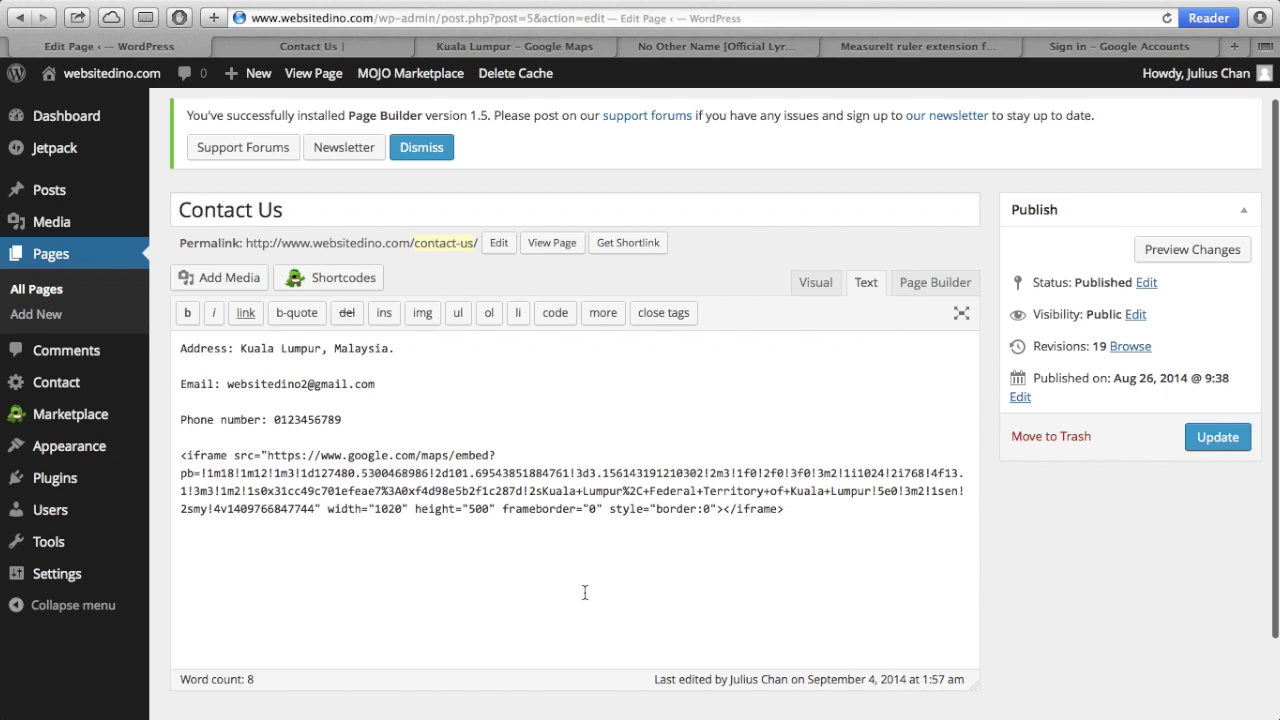
{"action": "key", "text": "Return"}
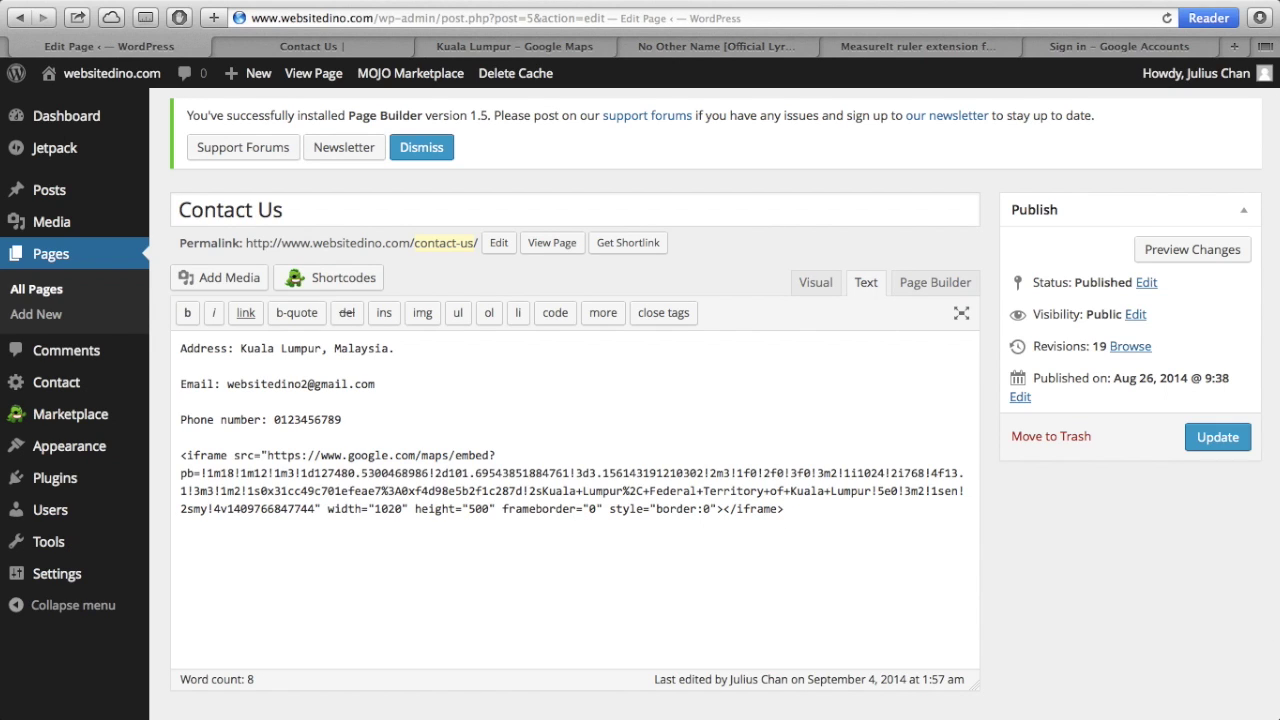
{"action": "key", "text": "super+v"}
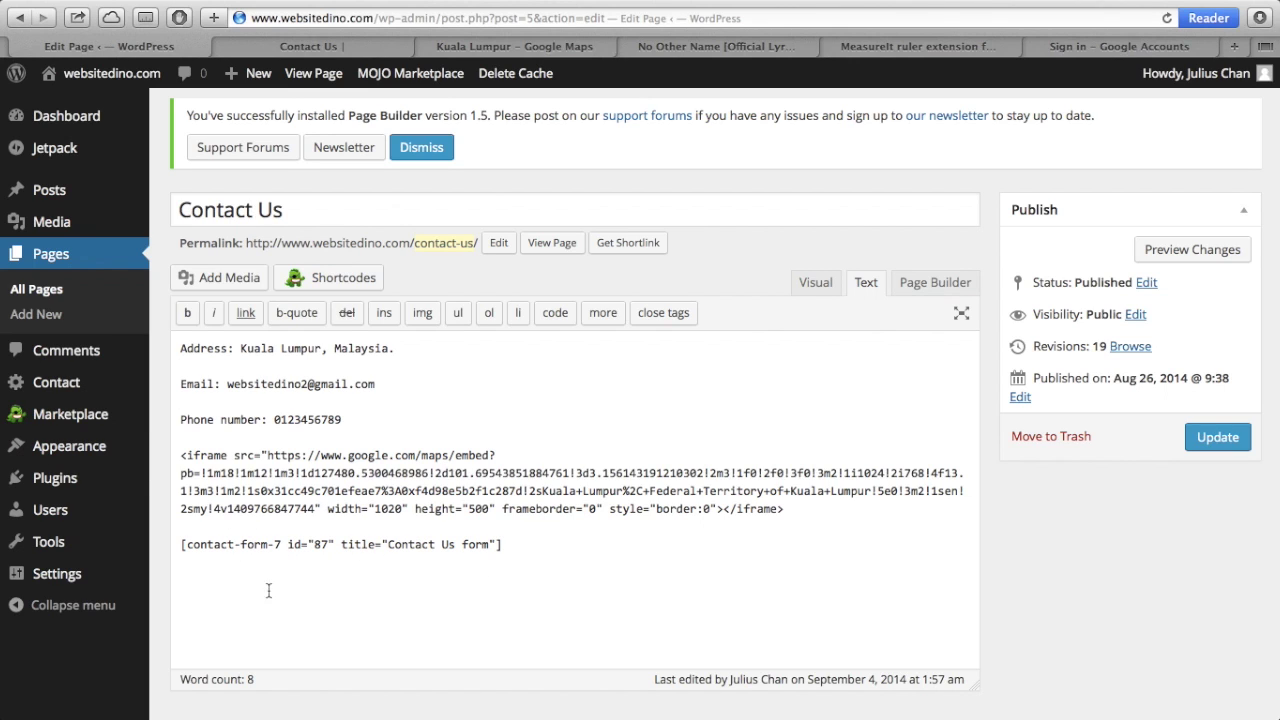
{"action": "left_click", "coordinate": [1217, 437]}
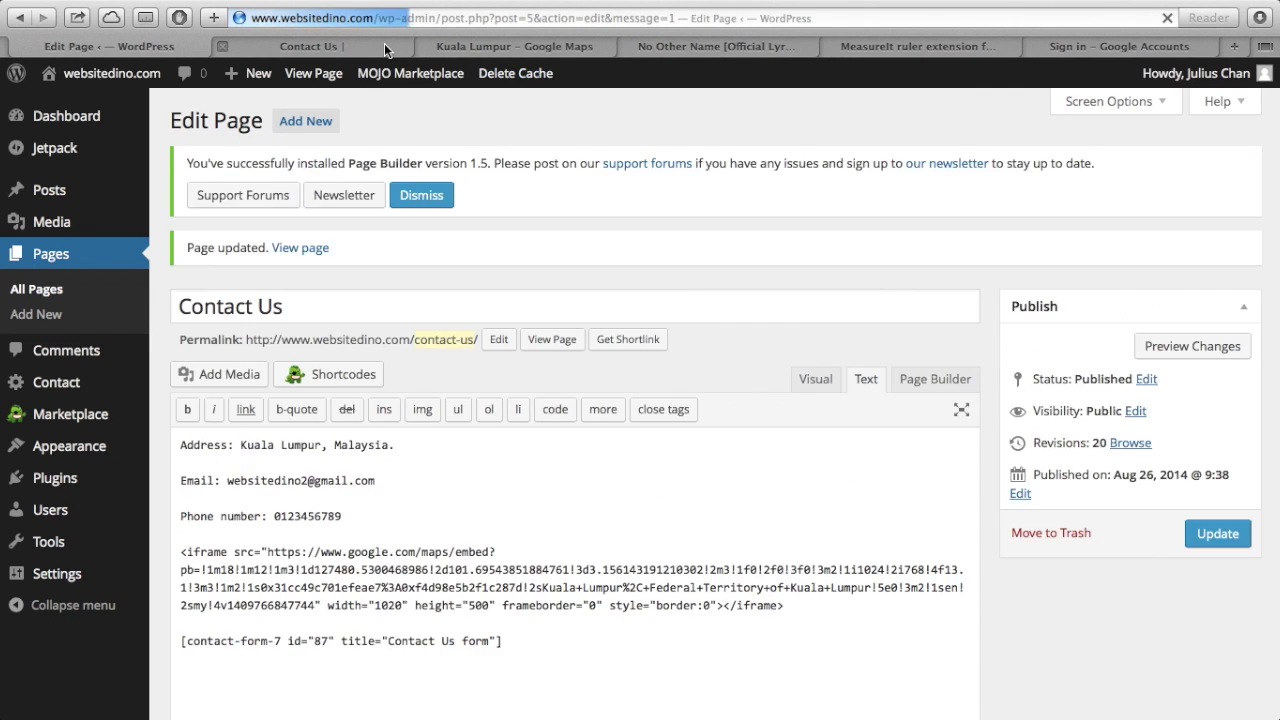
{"action": "left_click", "coordinate": [384, 43]}
{"action": "left_click", "coordinate": [1166, 19]}
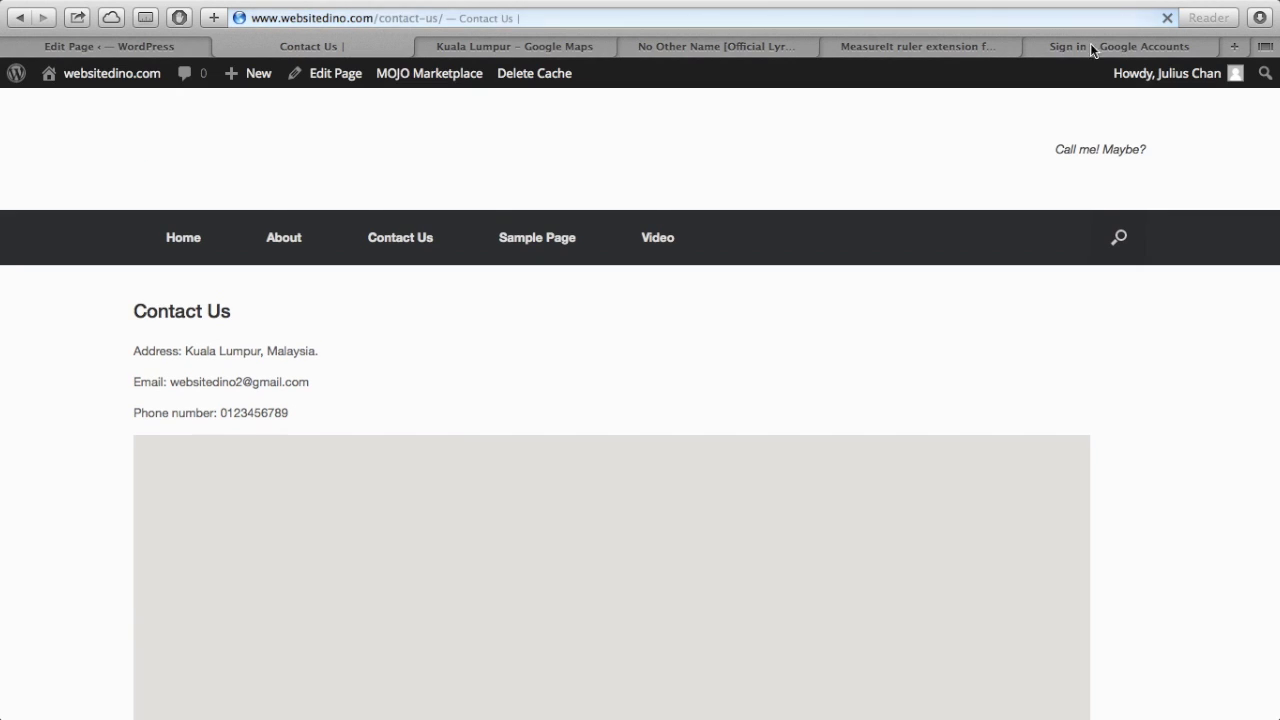
- Scroll the live page to confirm the Name, Email, Subject, Message form and Send button
{"action": "scroll", "coordinate": [847, 378], "scroll_direction": "down", "scroll_amount": 2}
{"action": "scroll", "coordinate": [847, 378], "scroll_direction": "down", "scroll_amount": 3}
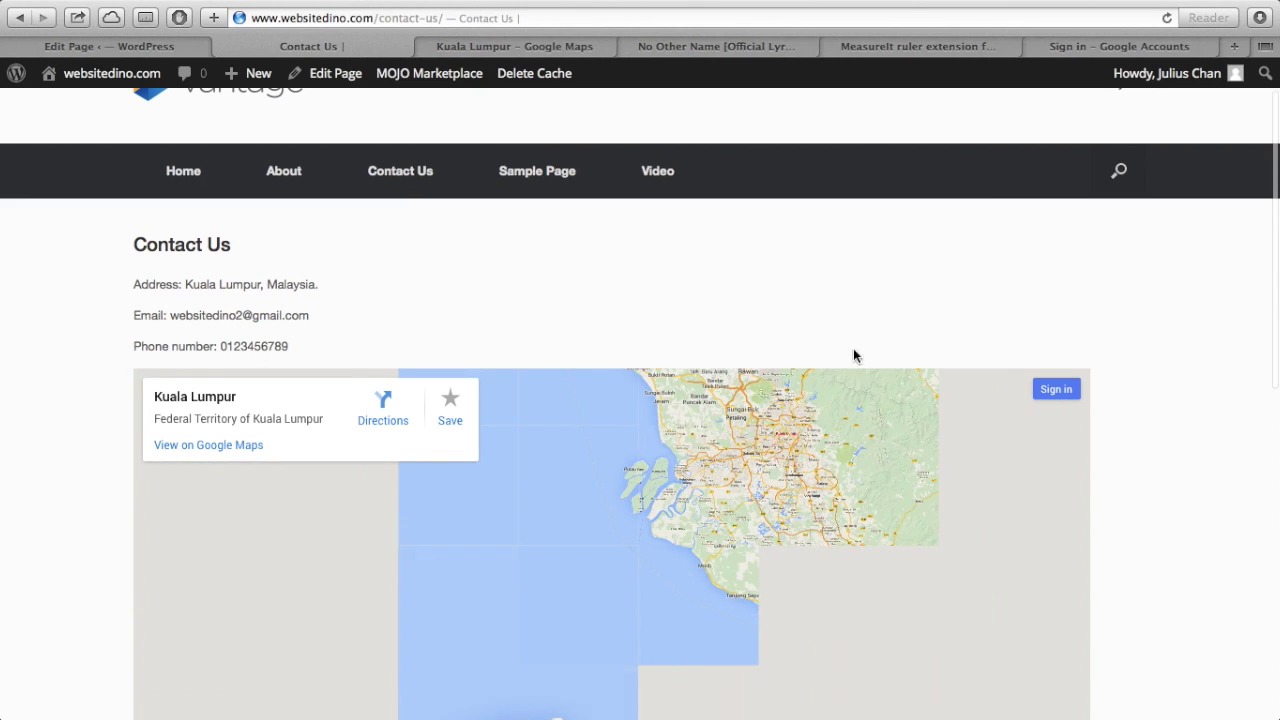
{"action": "scroll", "coordinate": [1134, 371], "scroll_direction": "down", "scroll_amount": 5}
{"action": "scroll", "coordinate": [1136, 376], "scroll_direction": "down", "scroll_amount": 4}
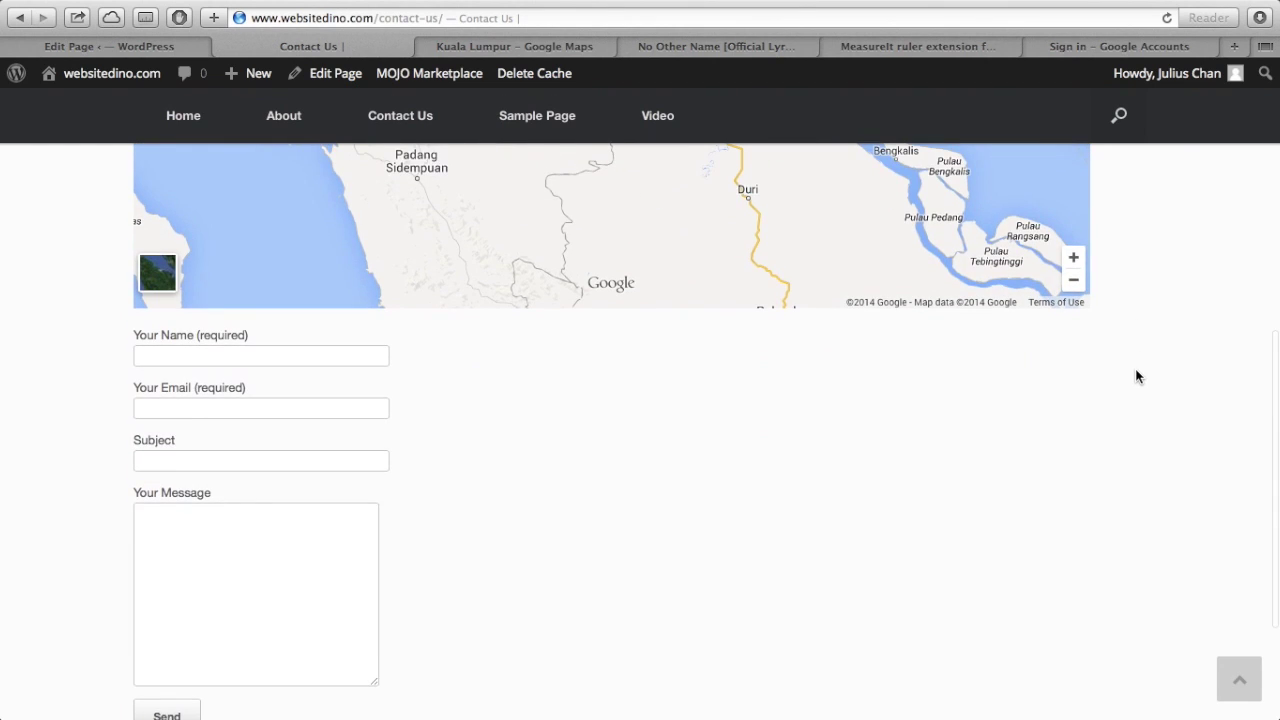
{"action": "scroll", "coordinate": [345, 560], "scroll_direction": "down", "scroll_amount": 3}
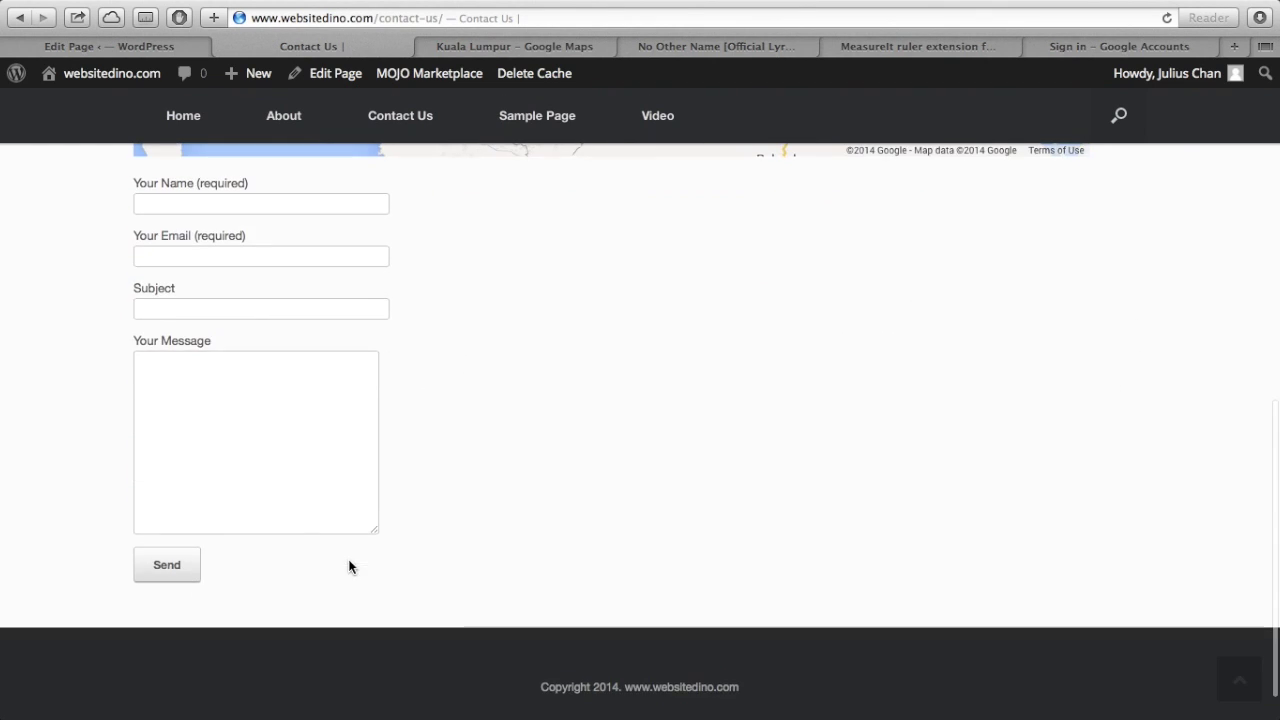
{"action": "scroll", "coordinate": [414, 474], "scroll_direction": "up", "scroll_amount": 4}
{"action": "scroll", "coordinate": [525, 521], "scroll_direction": "up", "scroll_amount": 10}
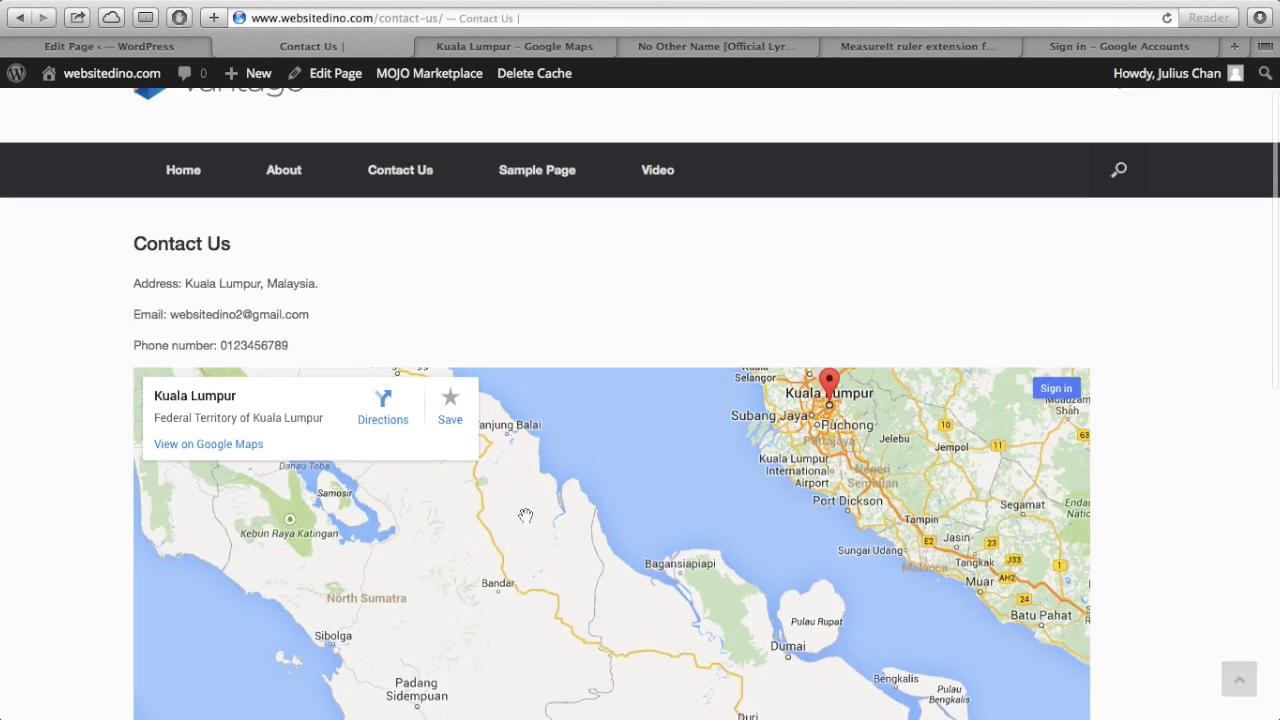
{"action": "scroll", "coordinate": [1037, 314], "scroll_direction": "down", "scroll_amount": 10}
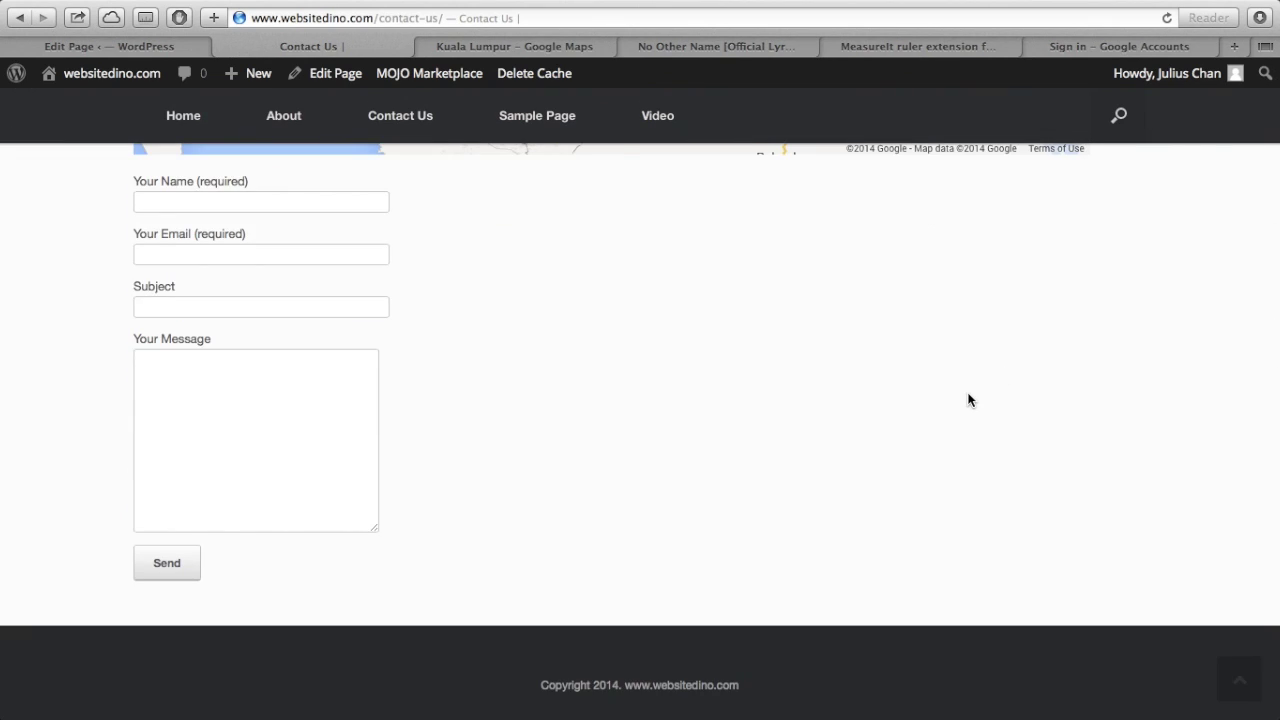
{"action": "scroll", "coordinate": [886, 350], "scroll_direction": "up", "scroll_amount": 1}
- Fill in the sender's name and email address in the contact form
{"action": "left_click", "coordinate": [281, 252]}
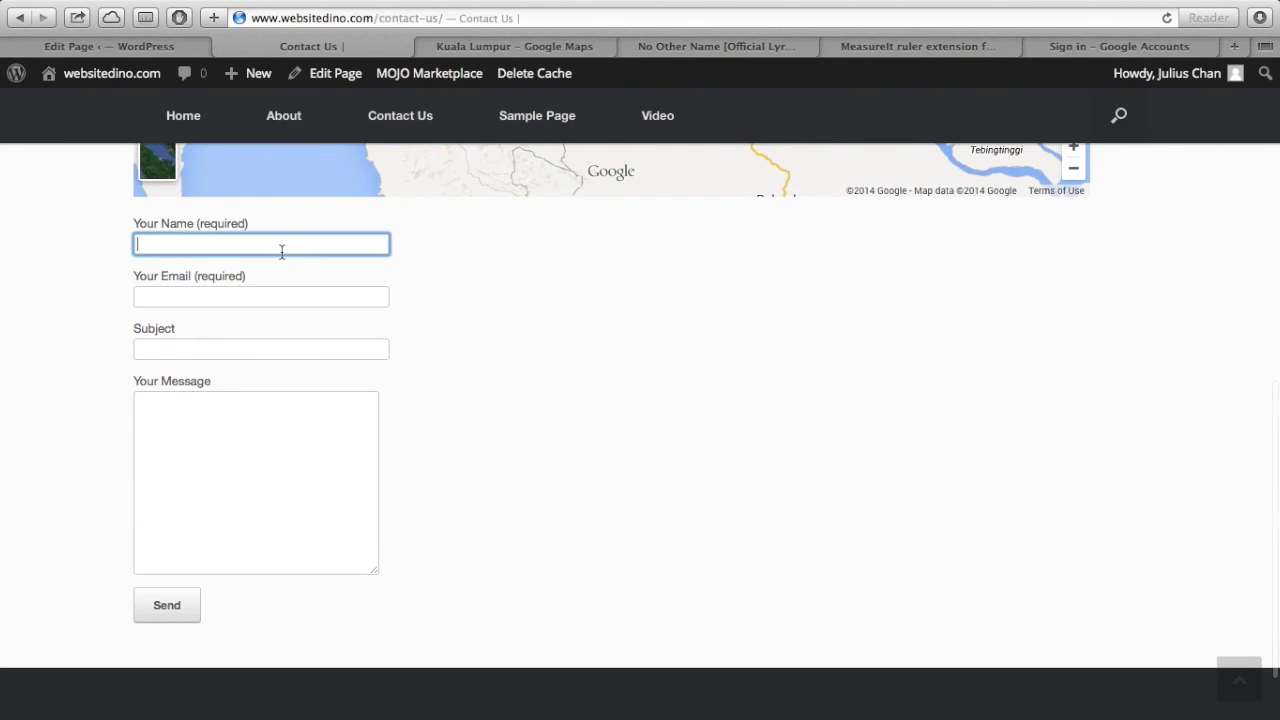
{"action": "type", "text": "Julius"}
{"action": "key", "text": "Tab"}
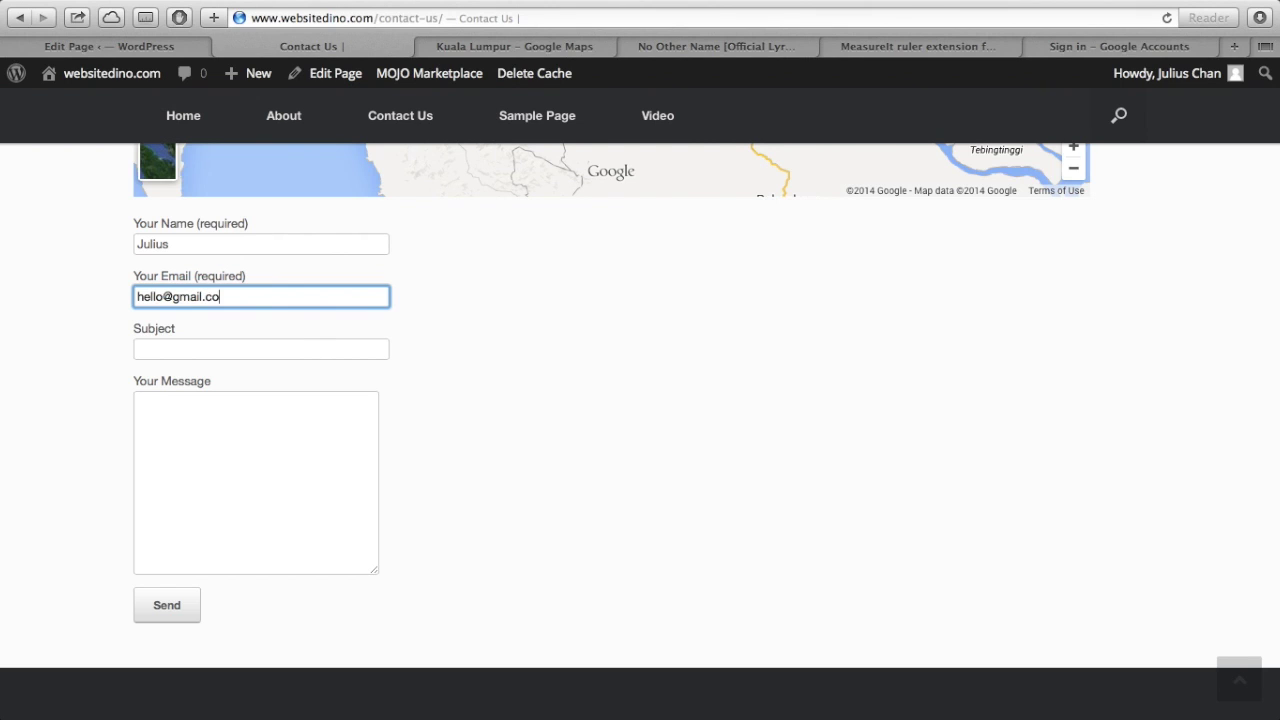
{"action": "key", "text": "shift+Tab"}
{"action": "type", "text": "Que"}
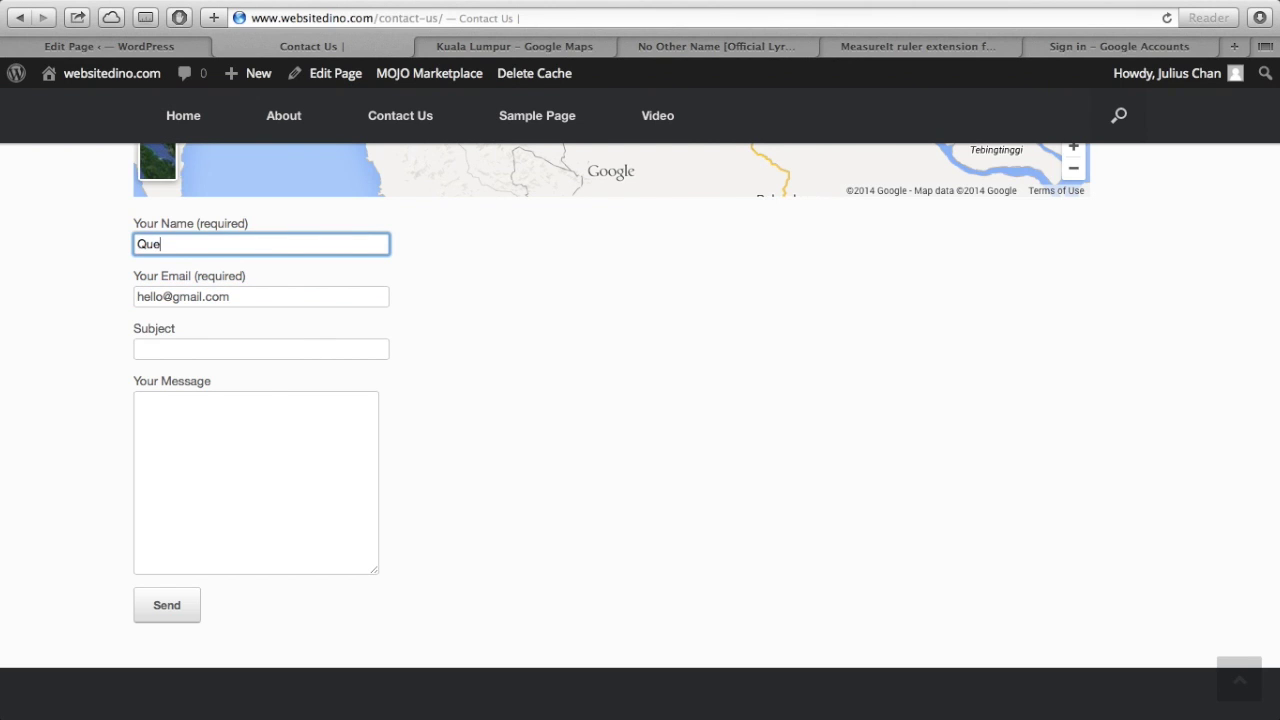
{"action": "left_click", "coordinate": [225, 354]}
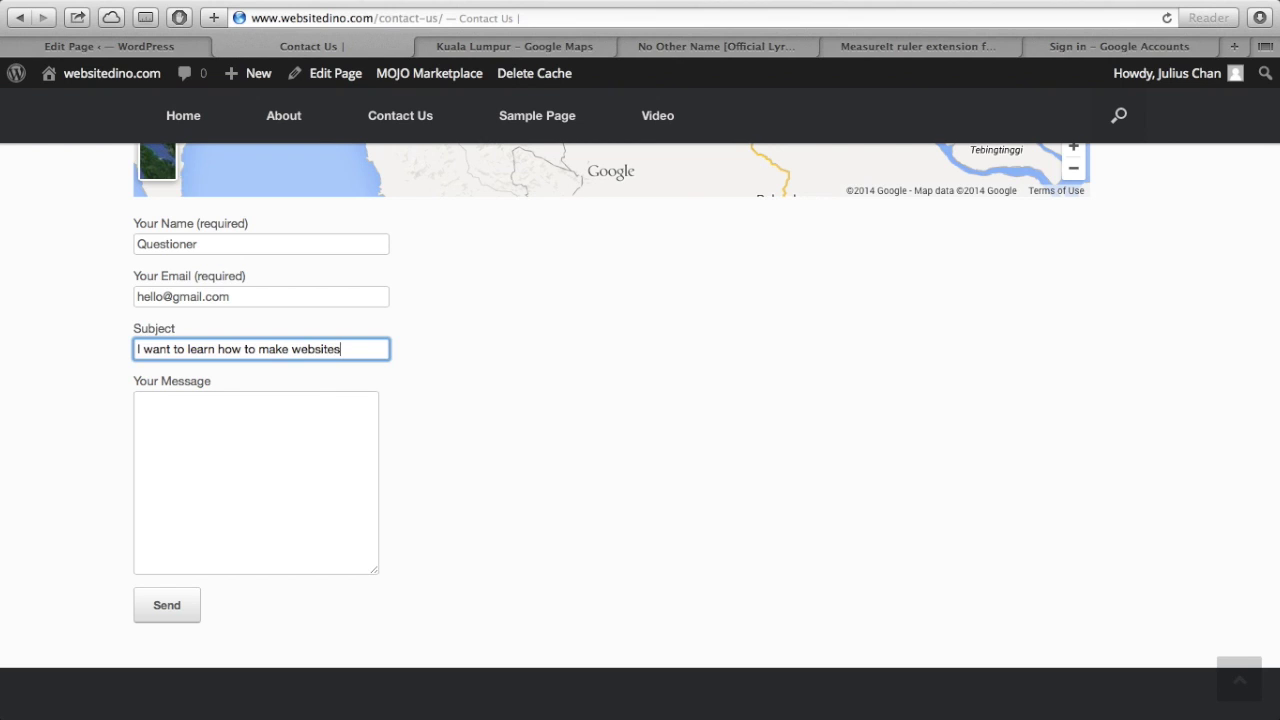
- Enter the subject 'I want to learn how to make websites', message 'Teach me more!', and send it
{"action": "left_click", "coordinate": [158, 459]}
{"action": "type", "text": "Teach me more!"}
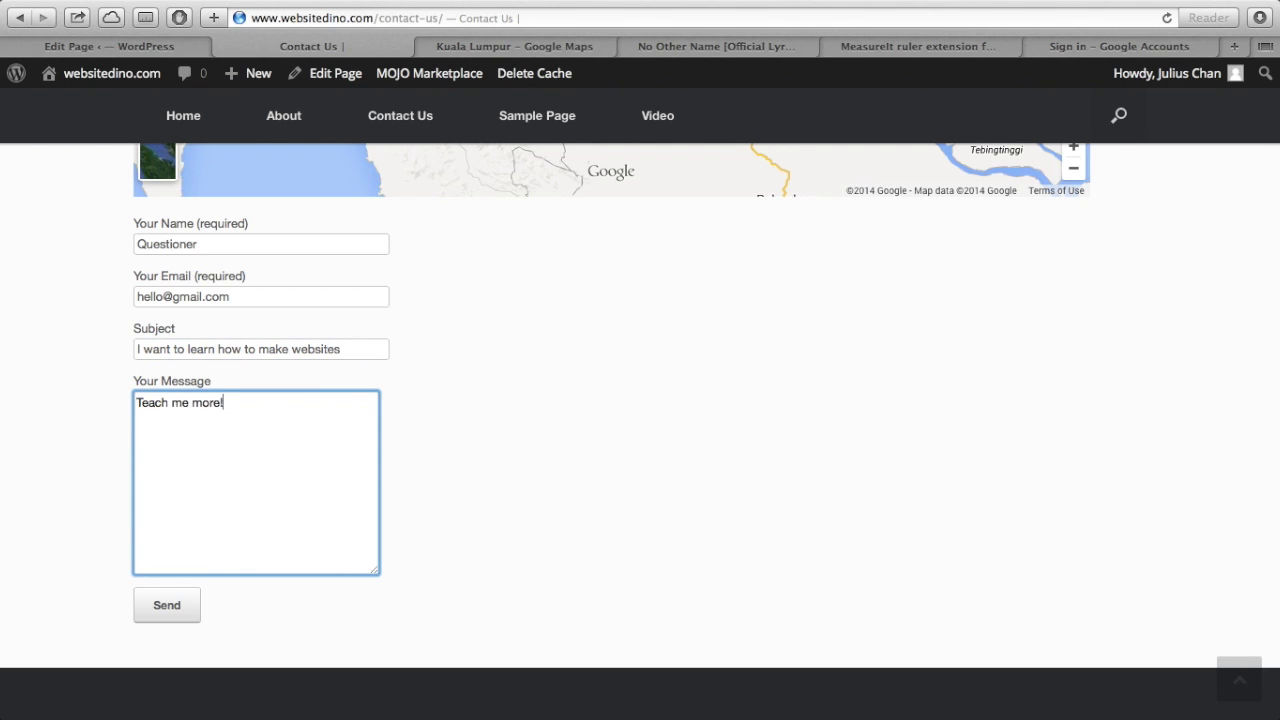
{"action": "scroll", "coordinate": [511, 468], "scroll_direction": "up", "scroll_amount": 3}
{"action": "left_click", "coordinate": [511, 468]}
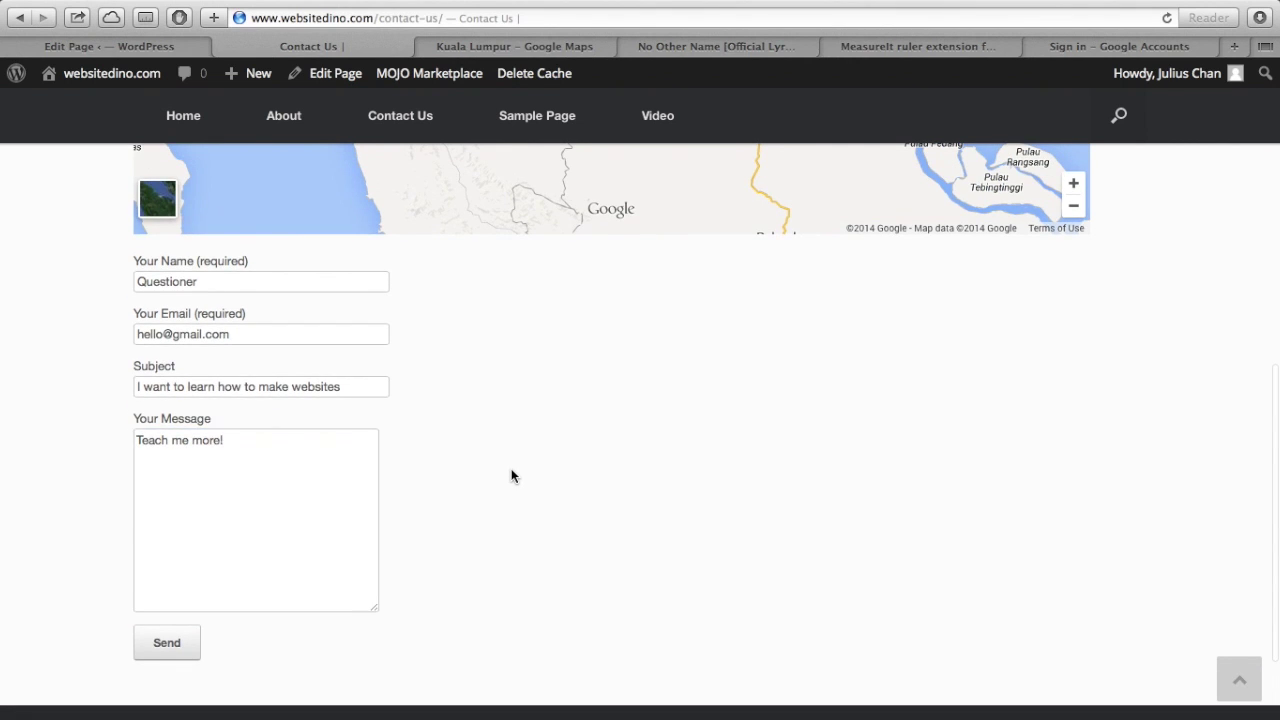
{"action": "scroll", "coordinate": [511, 476], "scroll_direction": "down", "scroll_amount": 4}
{"action": "scroll", "coordinate": [511, 476], "scroll_direction": "up", "scroll_amount": 2}
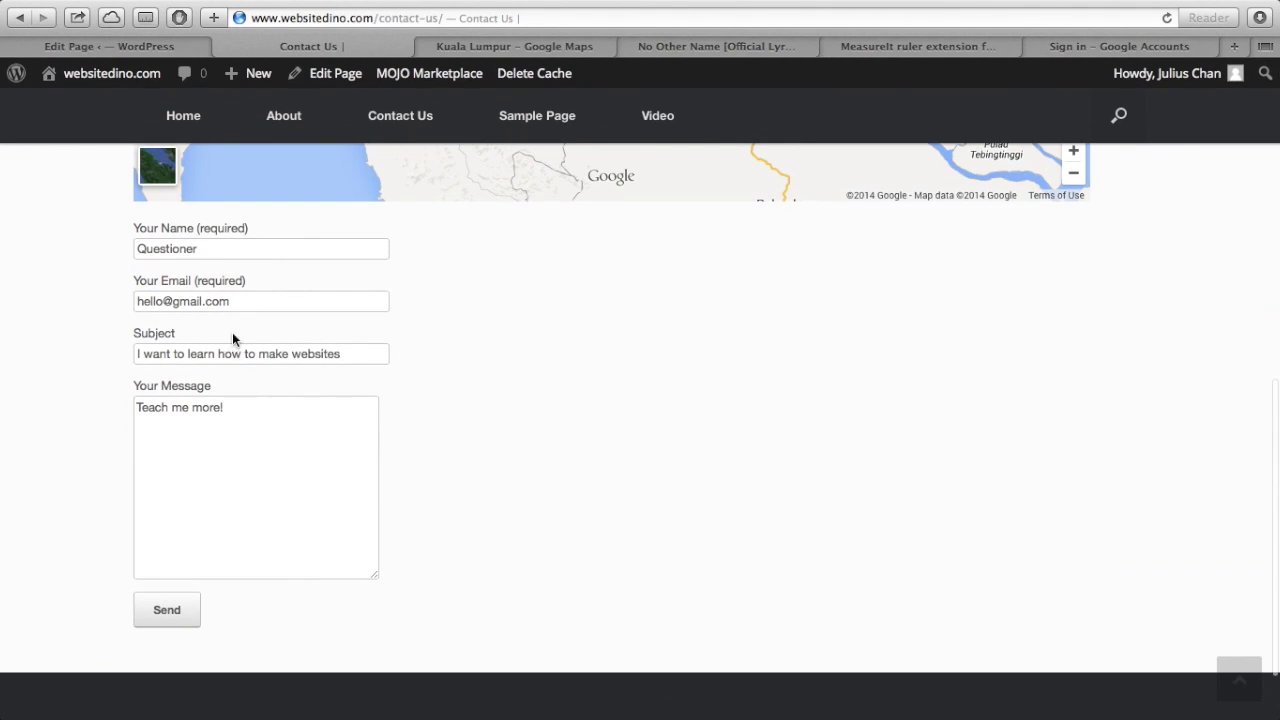
{"action": "left_click", "coordinate": [178, 627]}
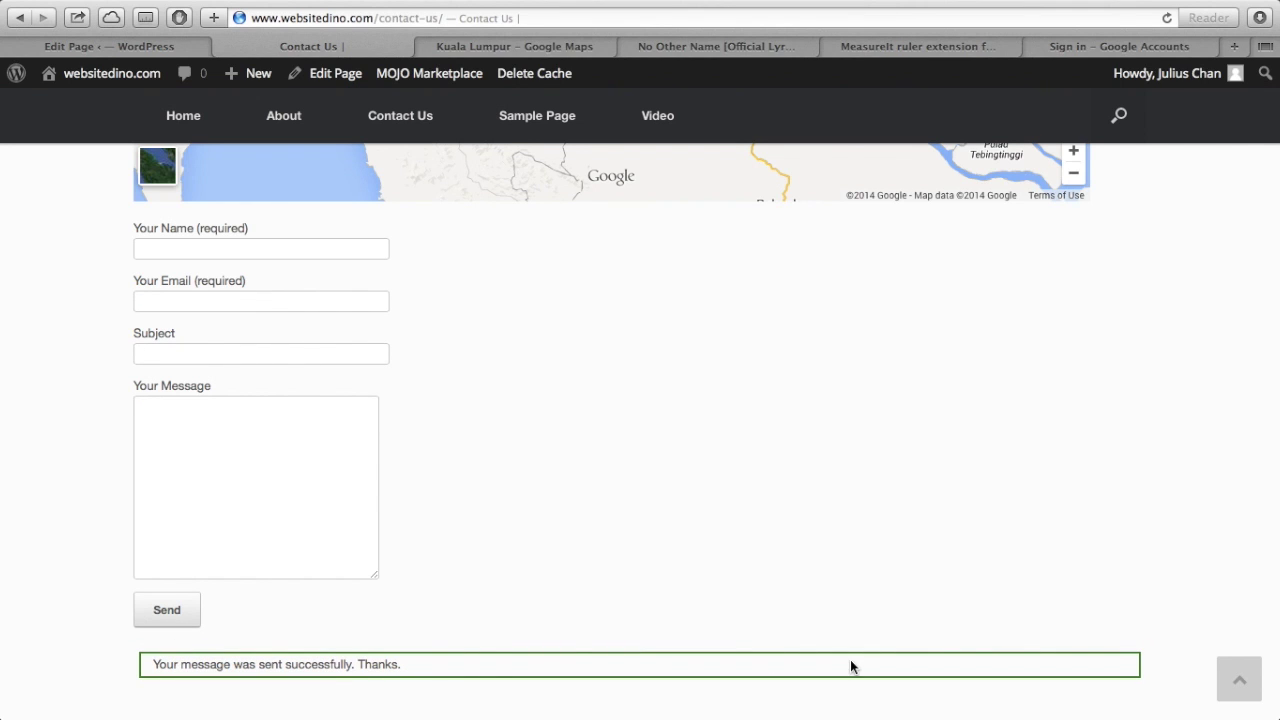
{"action": "scroll", "coordinate": [659, 488], "scroll_direction": "up", "scroll_amount": 1}
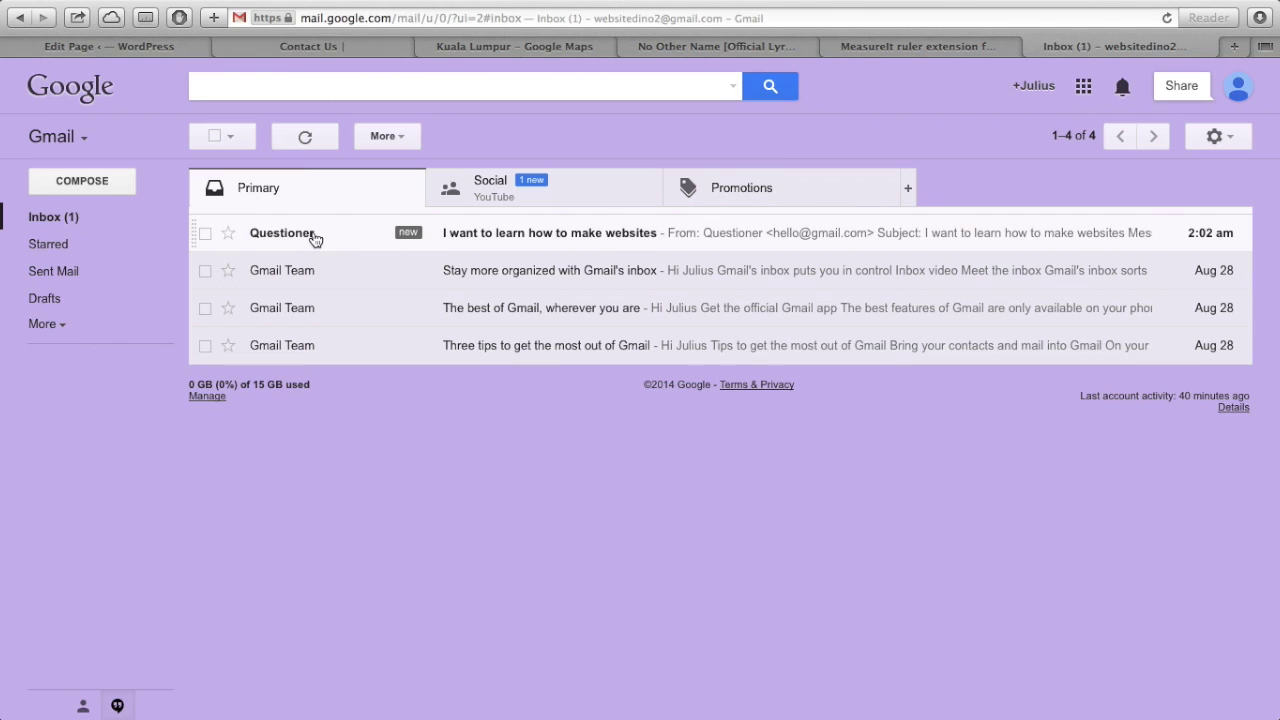
- Open the contact-form email 'I want to learn how to make websites' in the Gmail inbox
{"action": "left_click", "coordinate": [332, 241]}
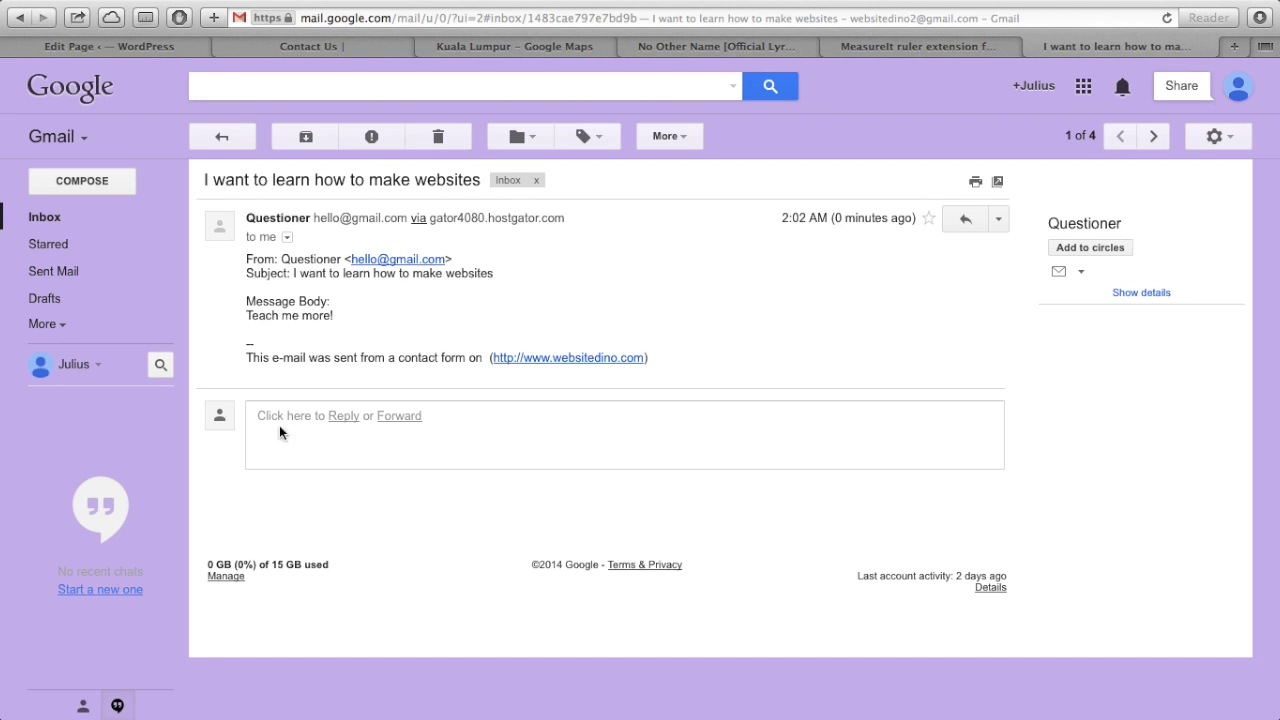
- Compare the live Contact Us page with its editor, ending on the Contact Us page editor
{"action": "left_click", "coordinate": [272, 46]}
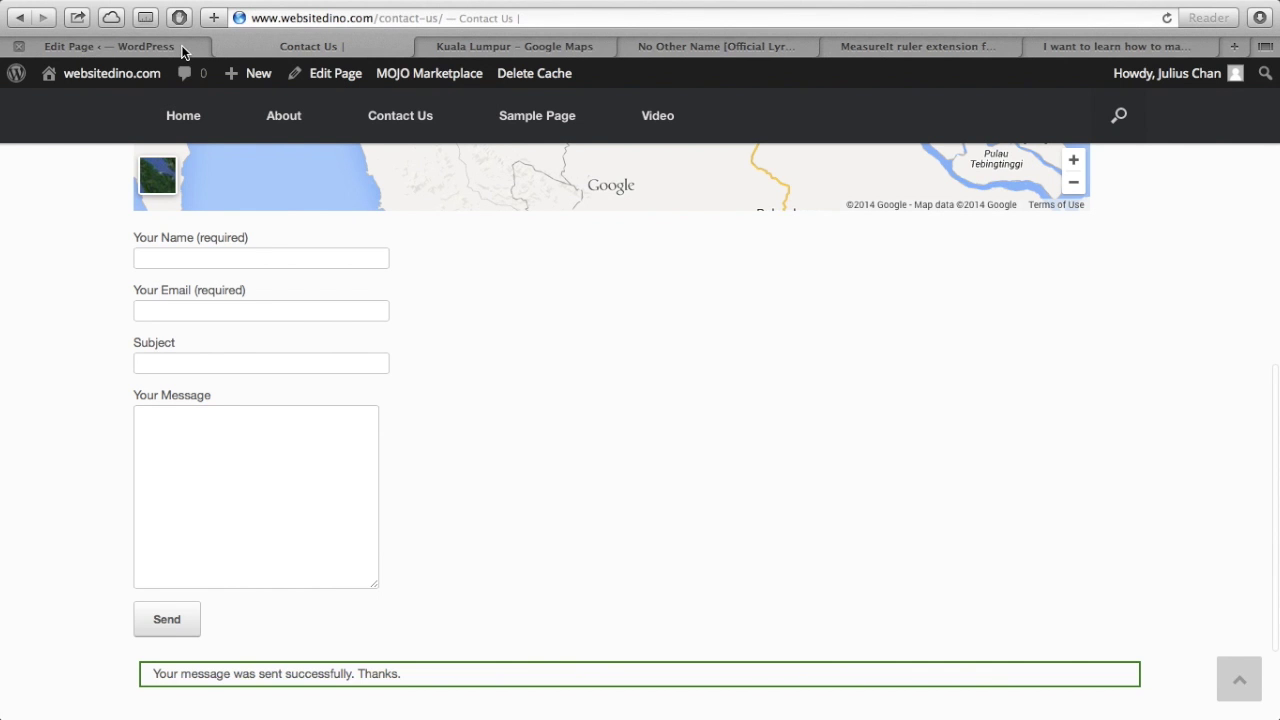
{"action": "left_click", "coordinate": [183, 48]}
{"action": "scroll", "coordinate": [340, 410], "scroll_direction": "down", "scroll_amount": 2}
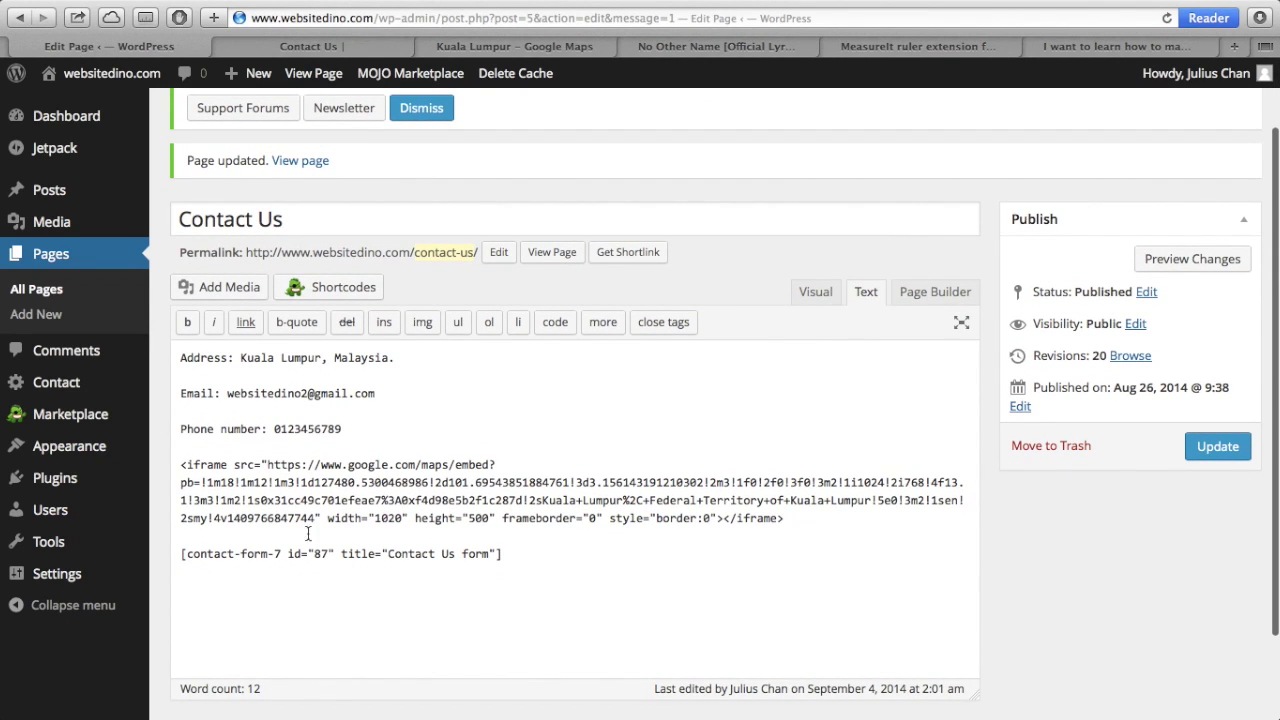
{"action": "scroll", "coordinate": [260, 380], "scroll_direction": "up", "scroll_amount": 1}
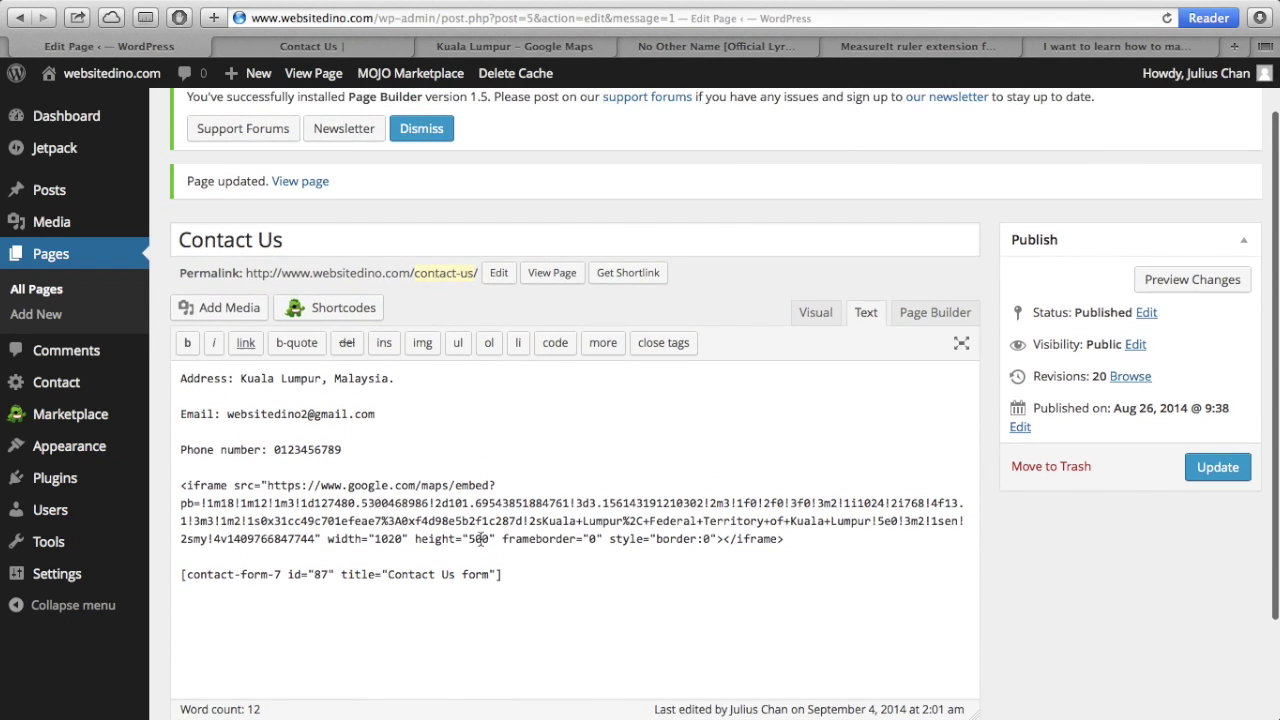
{"action": "left_click", "coordinate": [318, 47]}
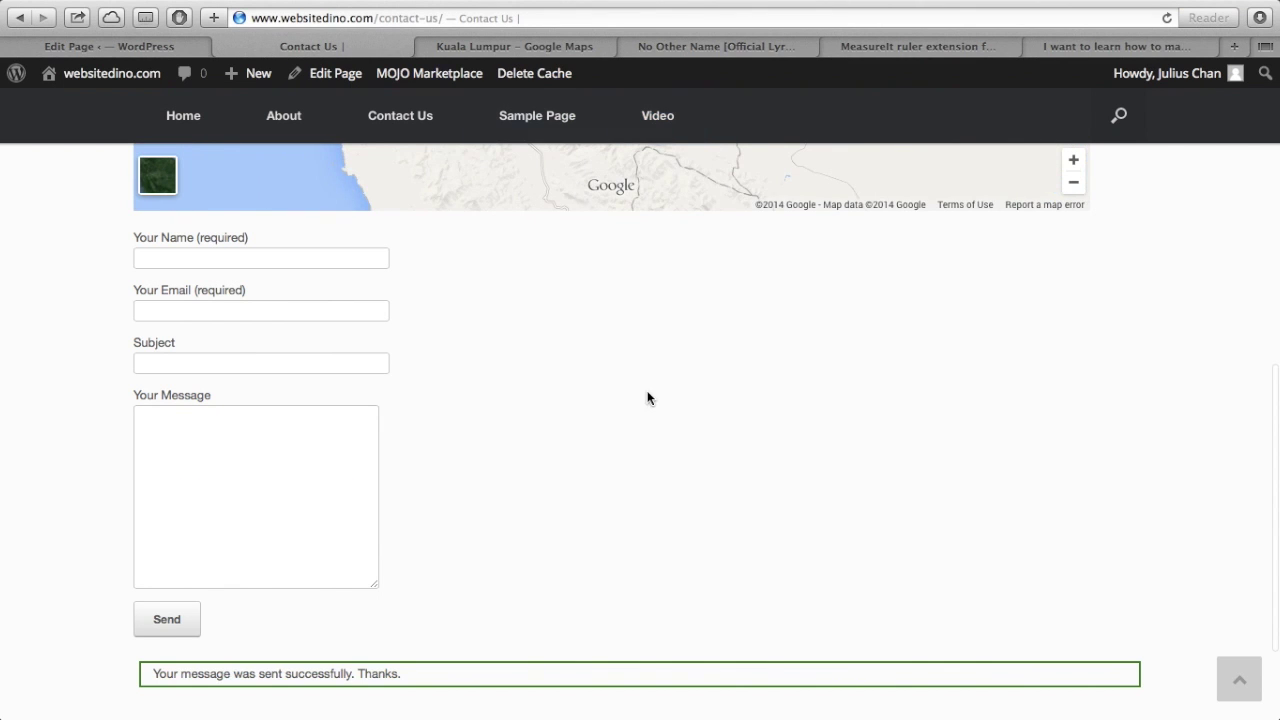
{"action": "scroll", "coordinate": [700, 394], "scroll_direction": "up", "scroll_amount": 4}
{"action": "scroll", "coordinate": [1197, 454], "scroll_direction": "up", "scroll_amount": 8}
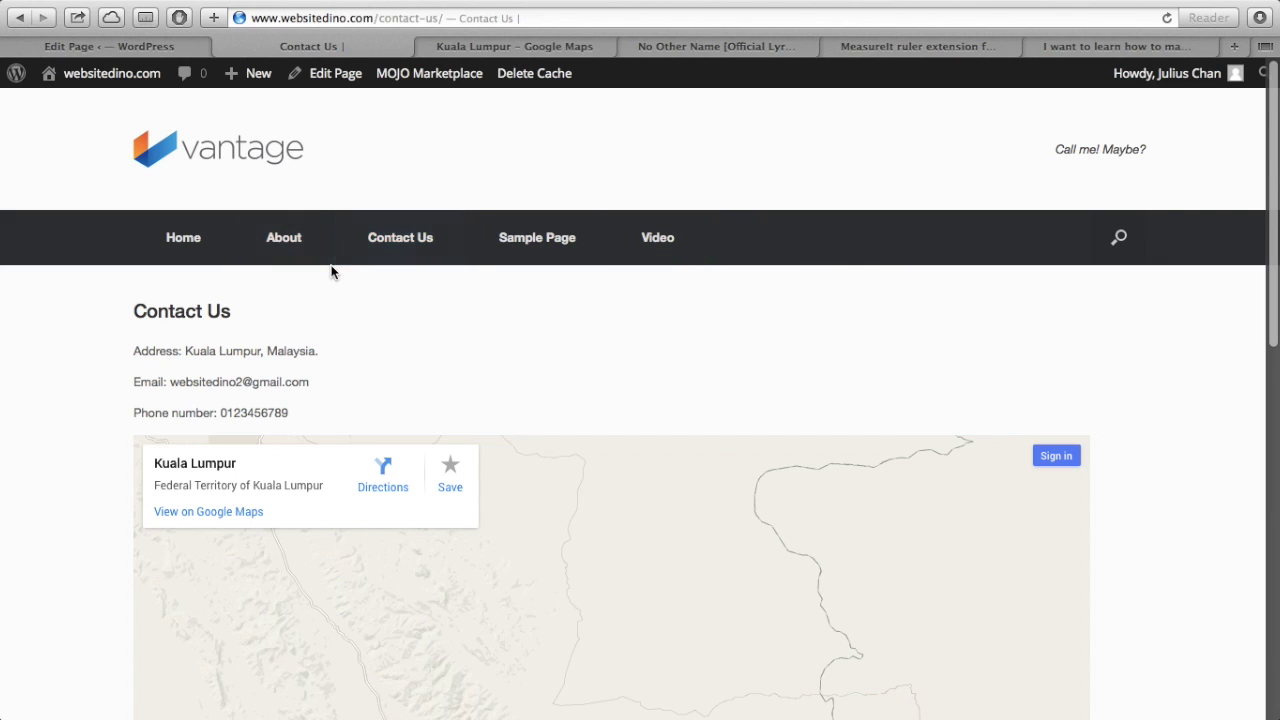
{"action": "left_click", "coordinate": [180, 46]}
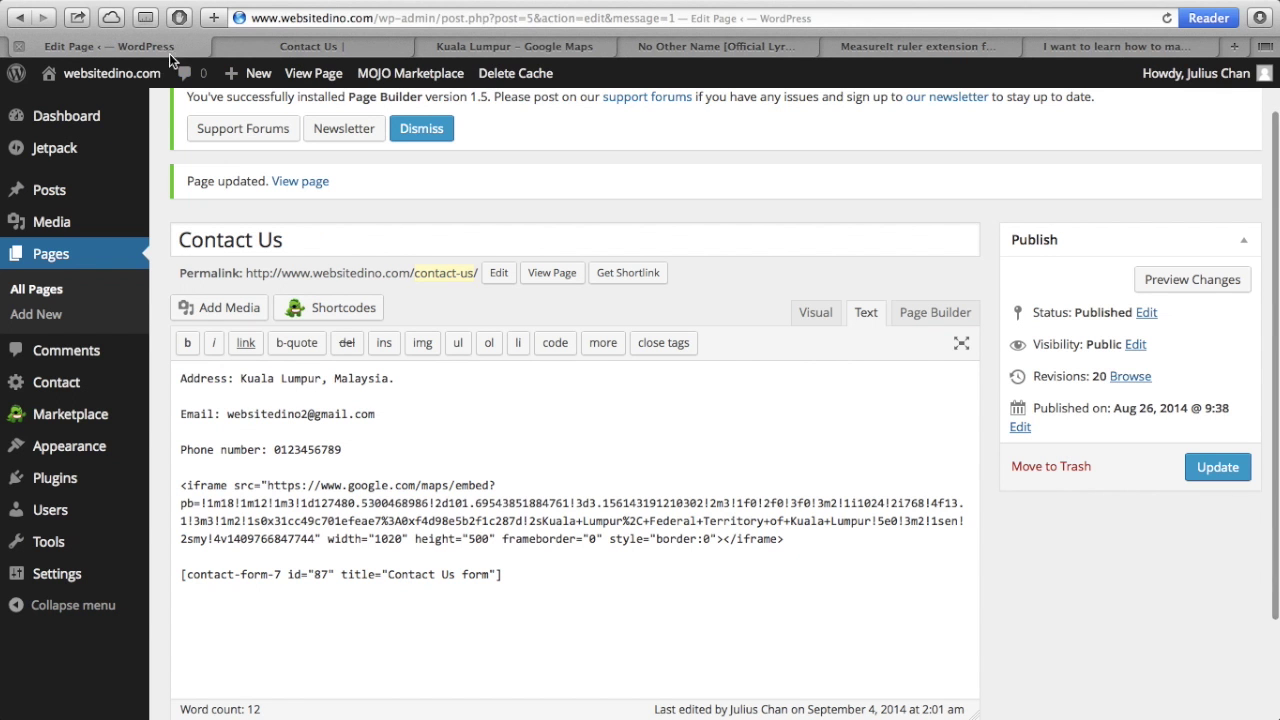
- Open Appearance > Menus and compare it with the live Contact Us page's navigation
{"action": "mouse_move", "coordinate": [118, 458]}
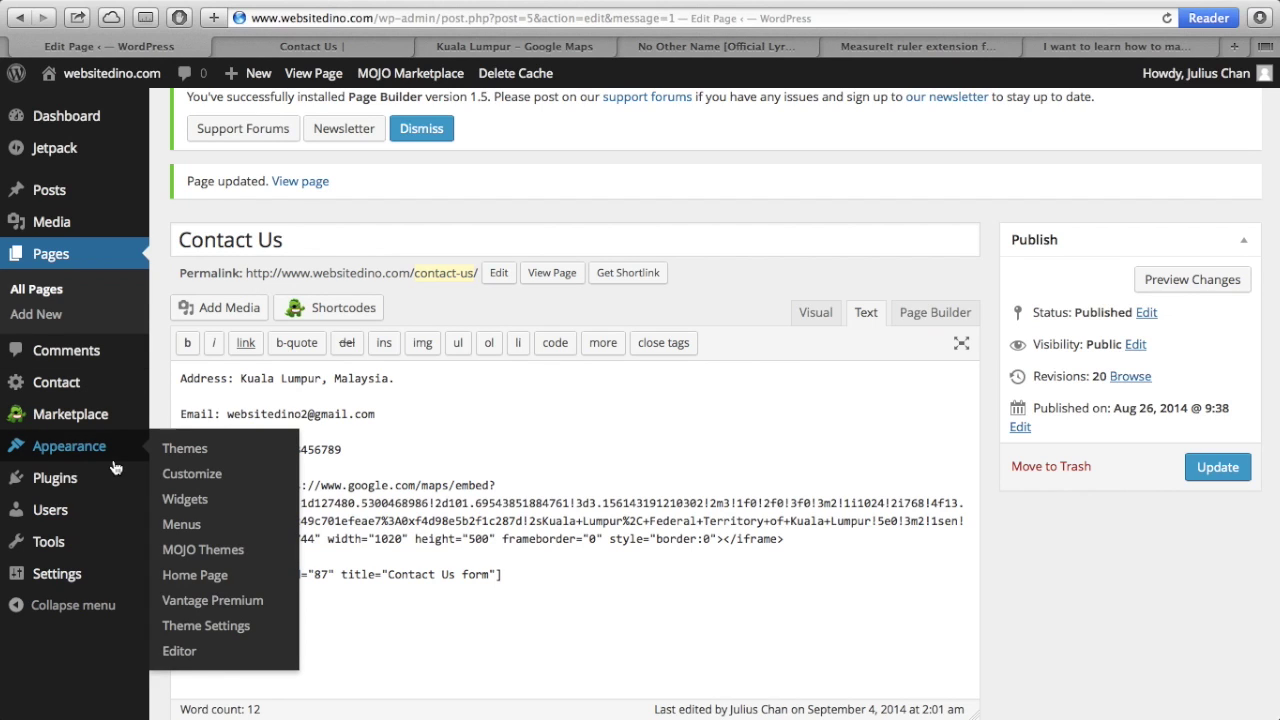
{"action": "left_click", "coordinate": [182, 526]}
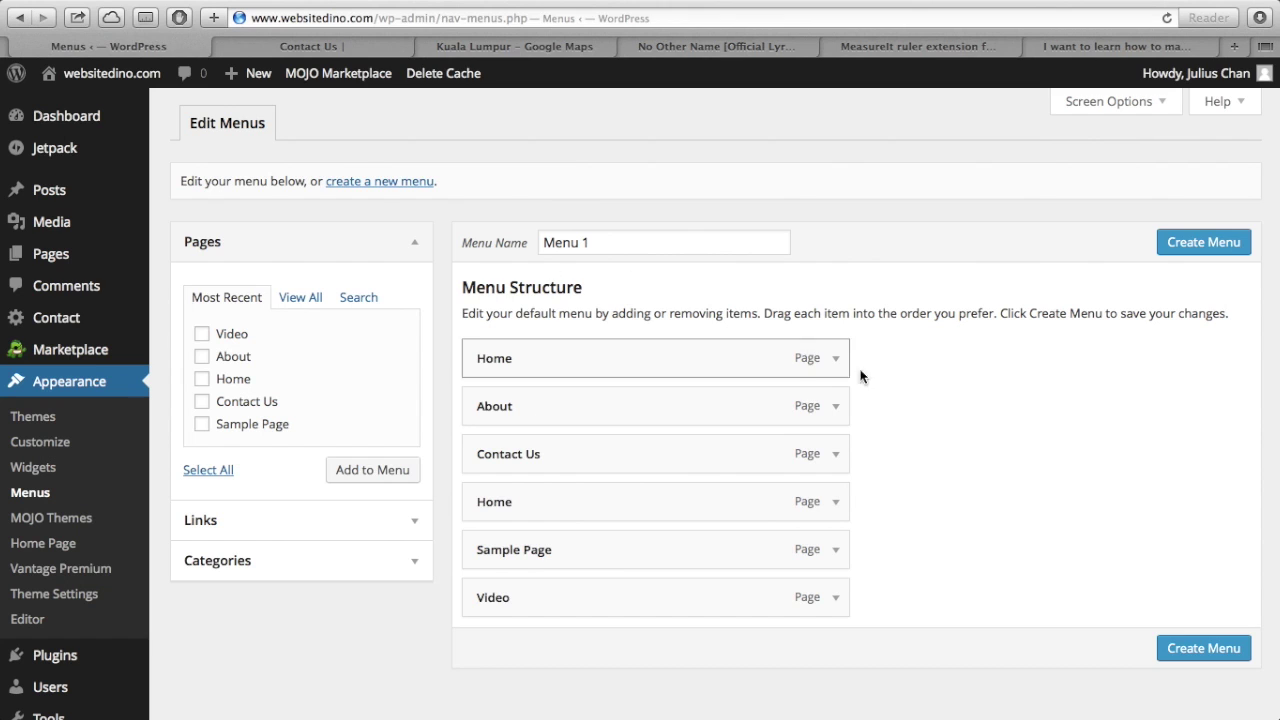
{"action": "scroll", "coordinate": [922, 422], "scroll_direction": "down", "scroll_amount": 1}
{"action": "scroll", "coordinate": [922, 422], "scroll_direction": "up", "scroll_amount": 1}
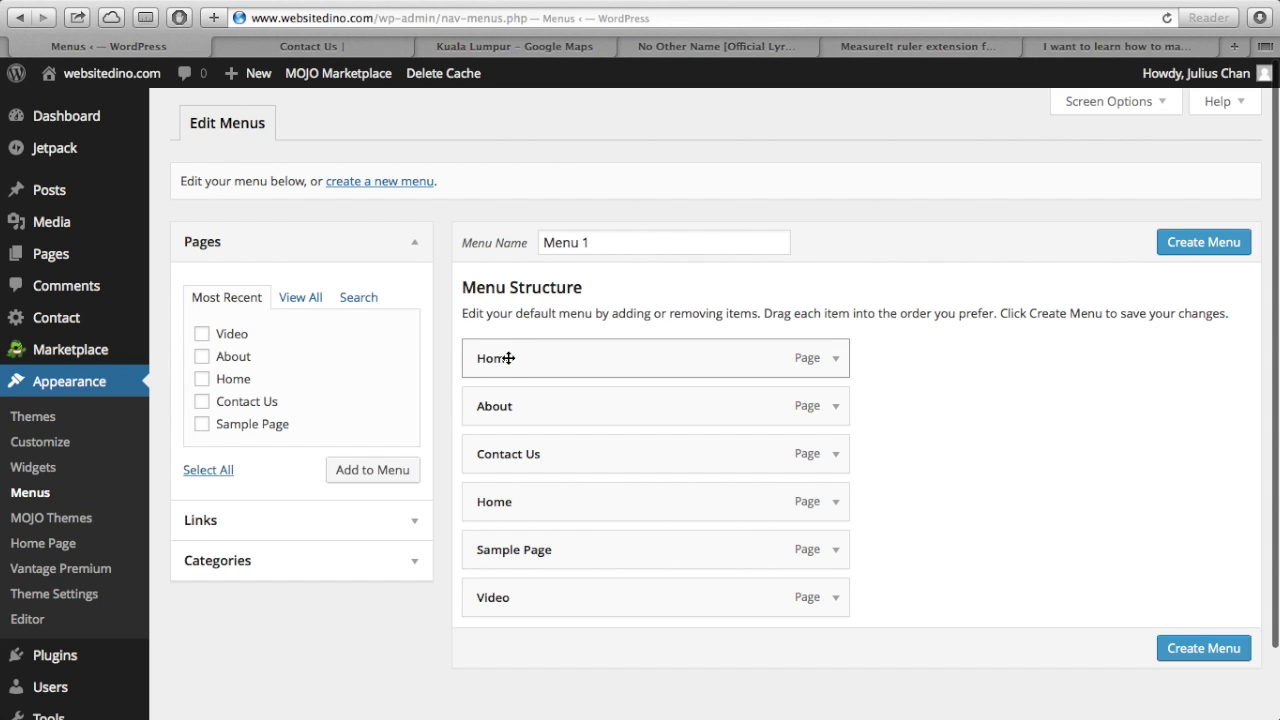
{"action": "left_click", "coordinate": [319, 52]}
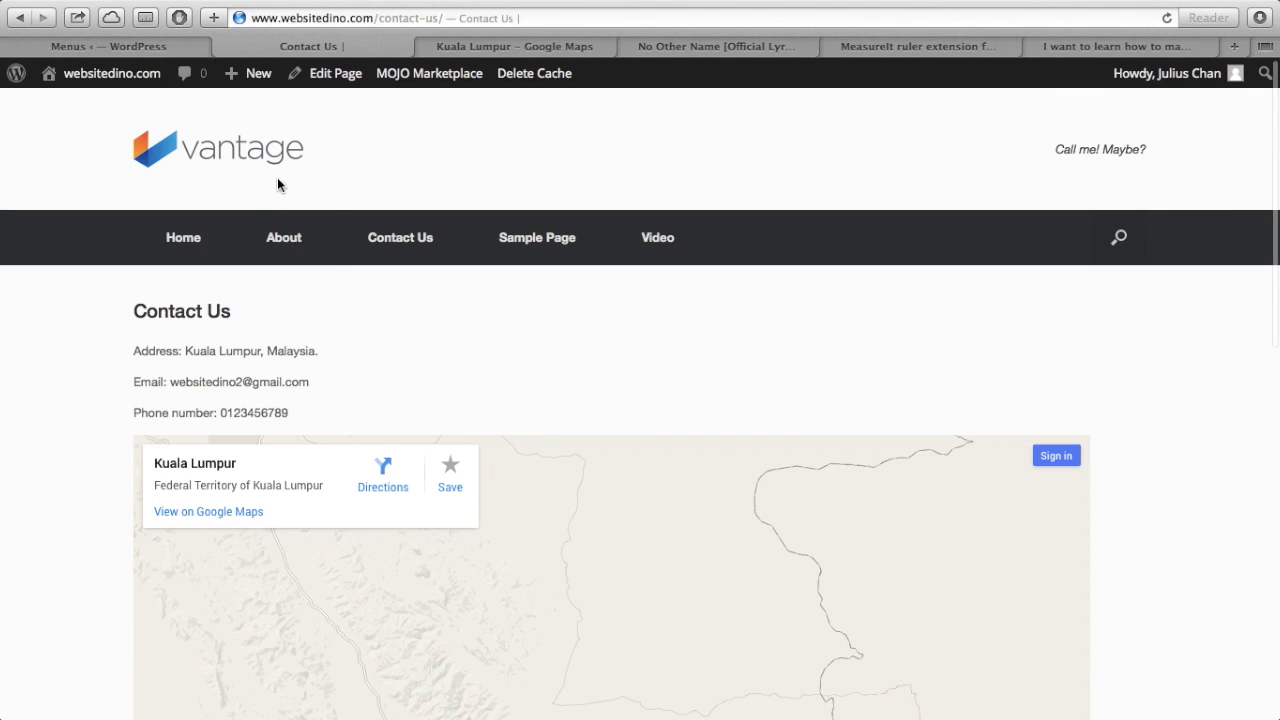
{"action": "left_click", "coordinate": [48, 47]}
- Create a new menu named 'Masthead'
{"action": "triple_click", "coordinate": [664, 252]}
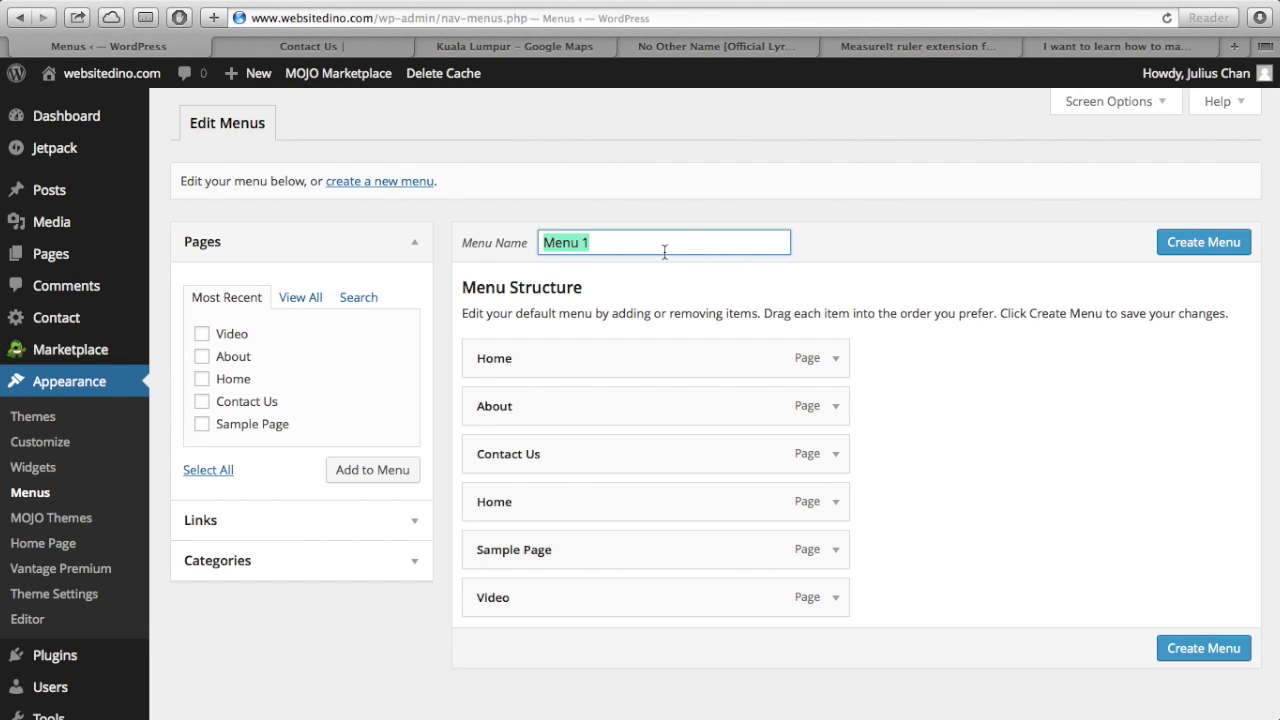
{"action": "type", "text": "Hea"}
{"action": "key", "text": "BackSpace"}
{"action": "key", "text": "BackSpace"}
{"action": "key", "text": "BackSpace"}
{"action": "type", "text": "m"}
{"action": "type", "text": "Masthea"}
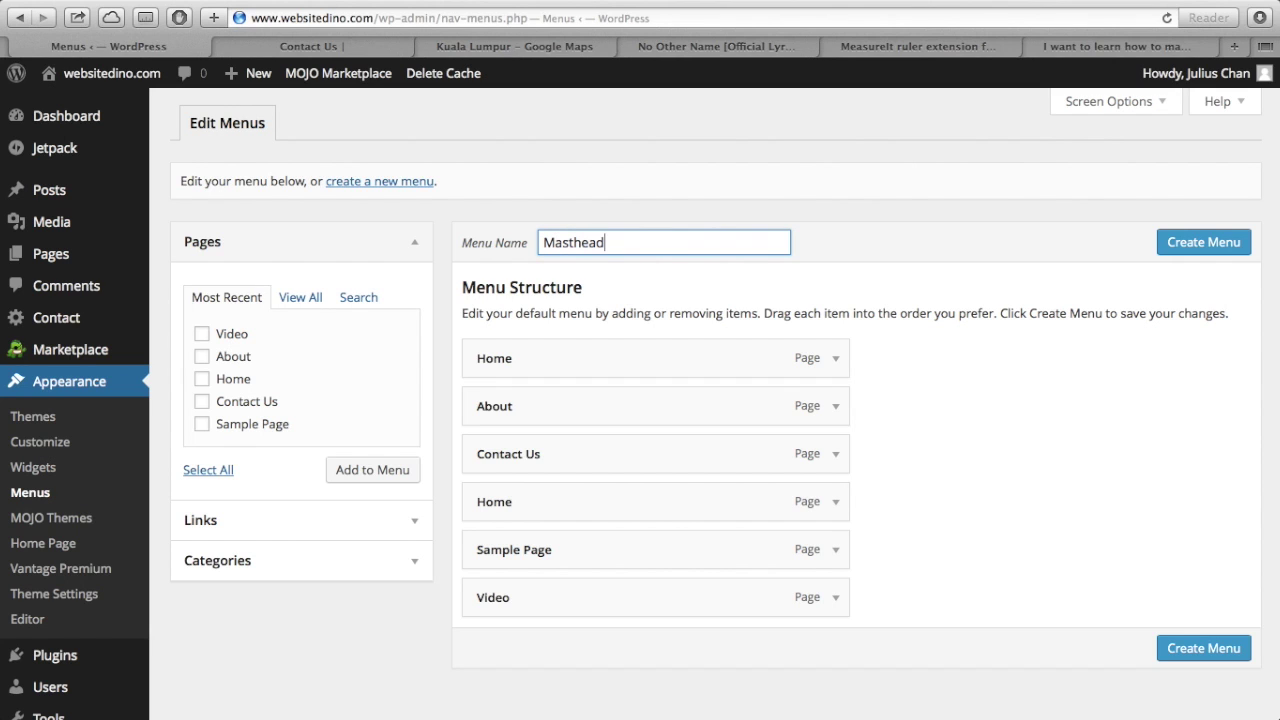
{"action": "type", "text": "d"}
{"action": "scroll", "coordinate": [776, 272], "scroll_direction": "down", "scroll_amount": 1}
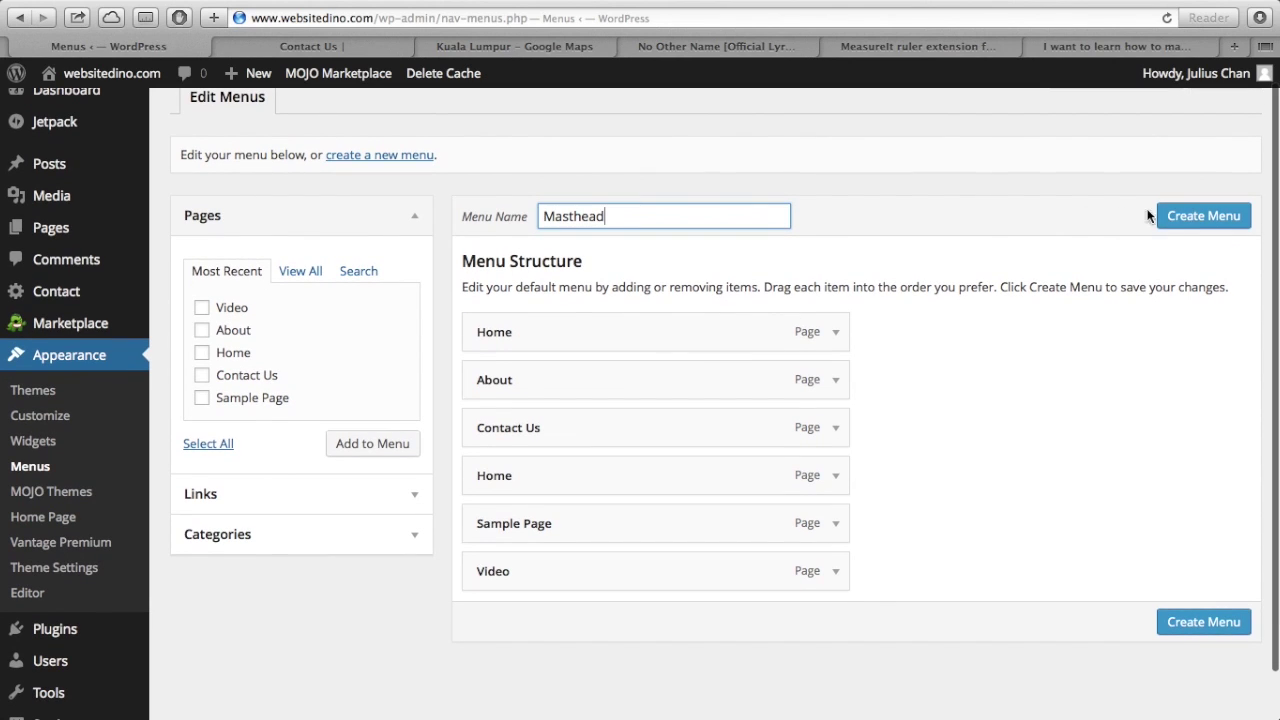
{"action": "left_click", "coordinate": [1190, 226]}
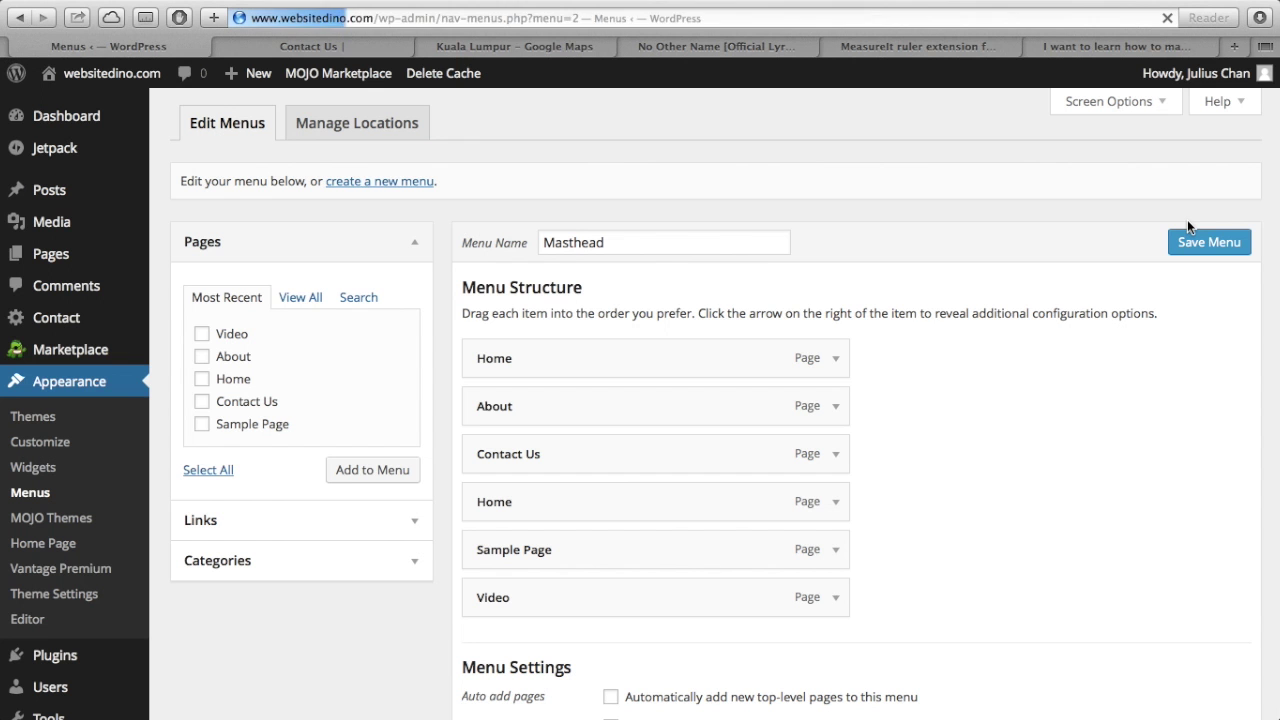
- Move Video up below About and place Contact Us after the second Home
{"action": "scroll", "coordinate": [971, 400], "scroll_direction": "down", "scroll_amount": 3}
{"action": "scroll", "coordinate": [971, 398], "scroll_direction": "up", "scroll_amount": 3}
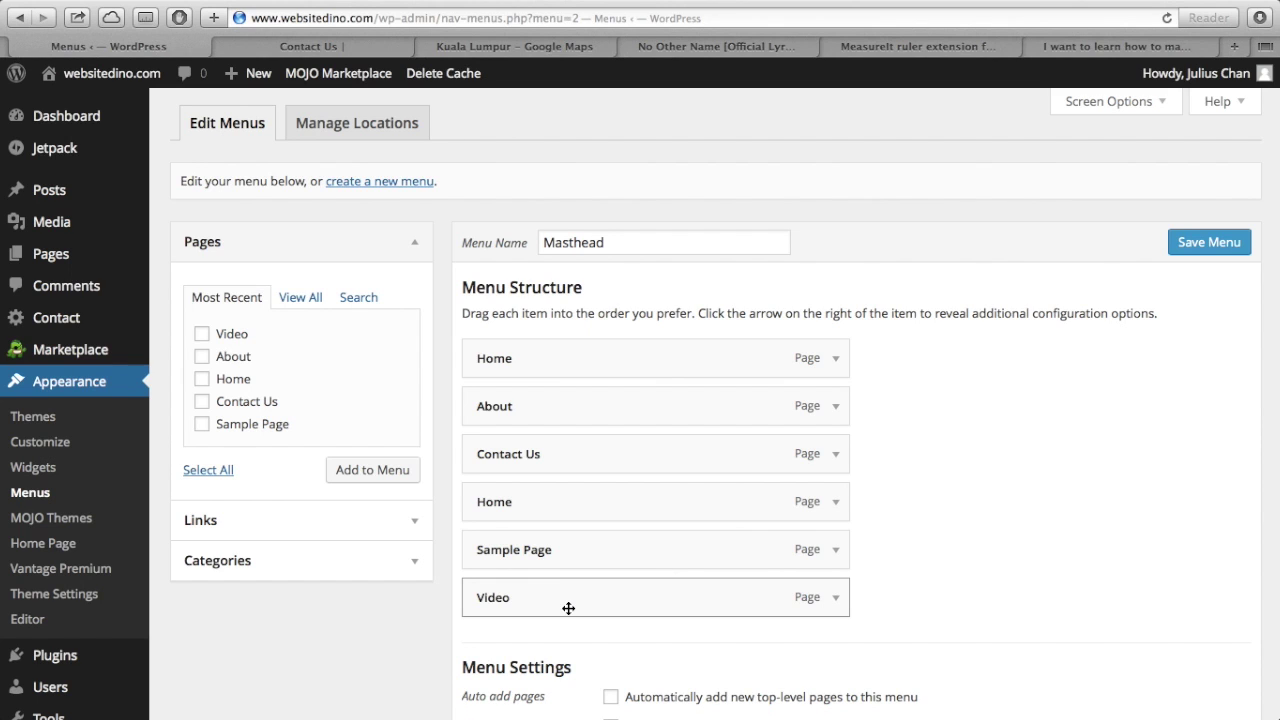
{"action": "left_click_drag", "start_coordinate": [562, 607], "coordinate": [538, 462]}
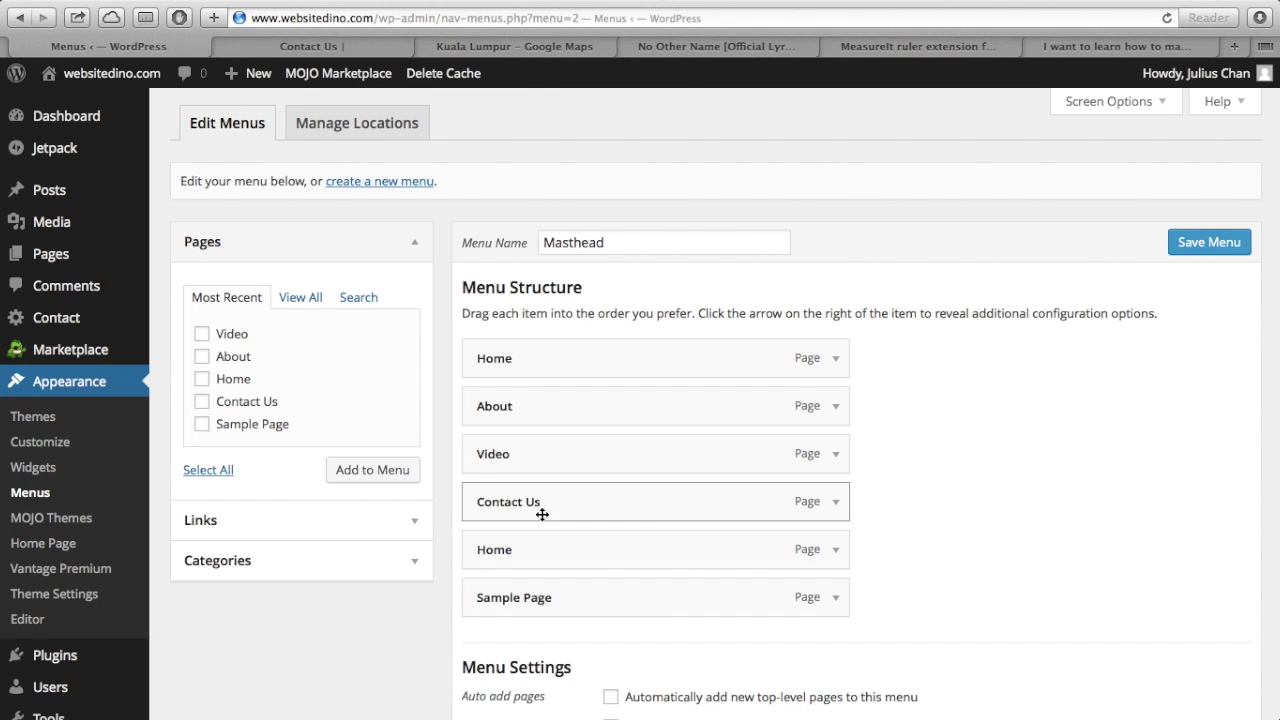
{"action": "left_click_drag", "start_coordinate": [544, 508], "coordinate": [541, 553]}
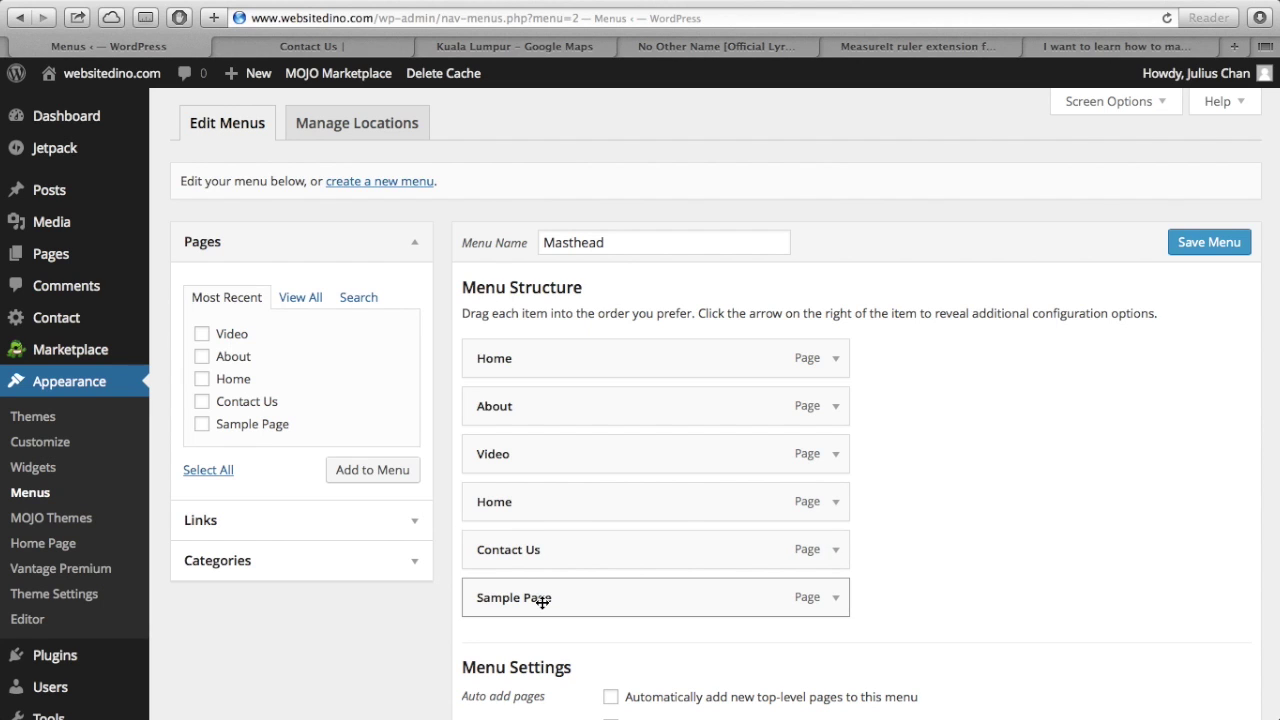
- Remove the Sample Page item from the Masthead menu
{"action": "left_click_drag", "start_coordinate": [720, 600], "coordinate": [840, 615]}
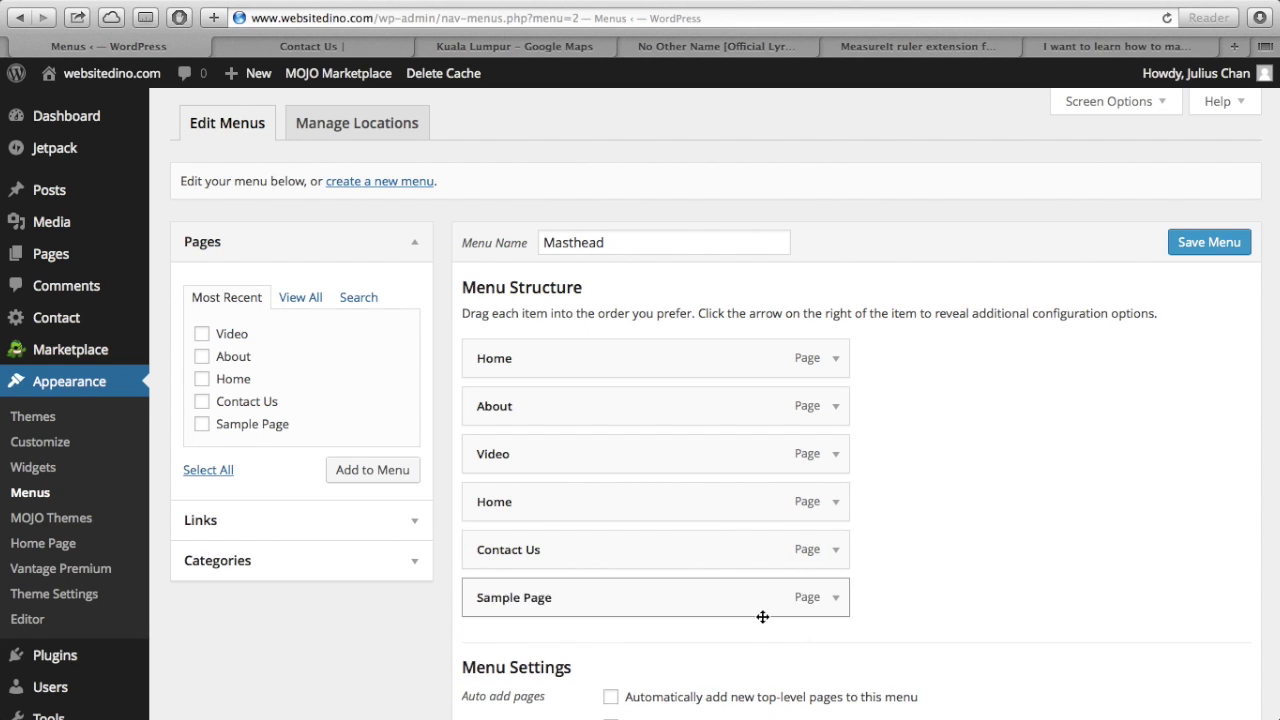
{"action": "left_click", "coordinate": [845, 605]}
{"action": "scroll", "coordinate": [926, 602], "scroll_direction": "down", "scroll_amount": 3}
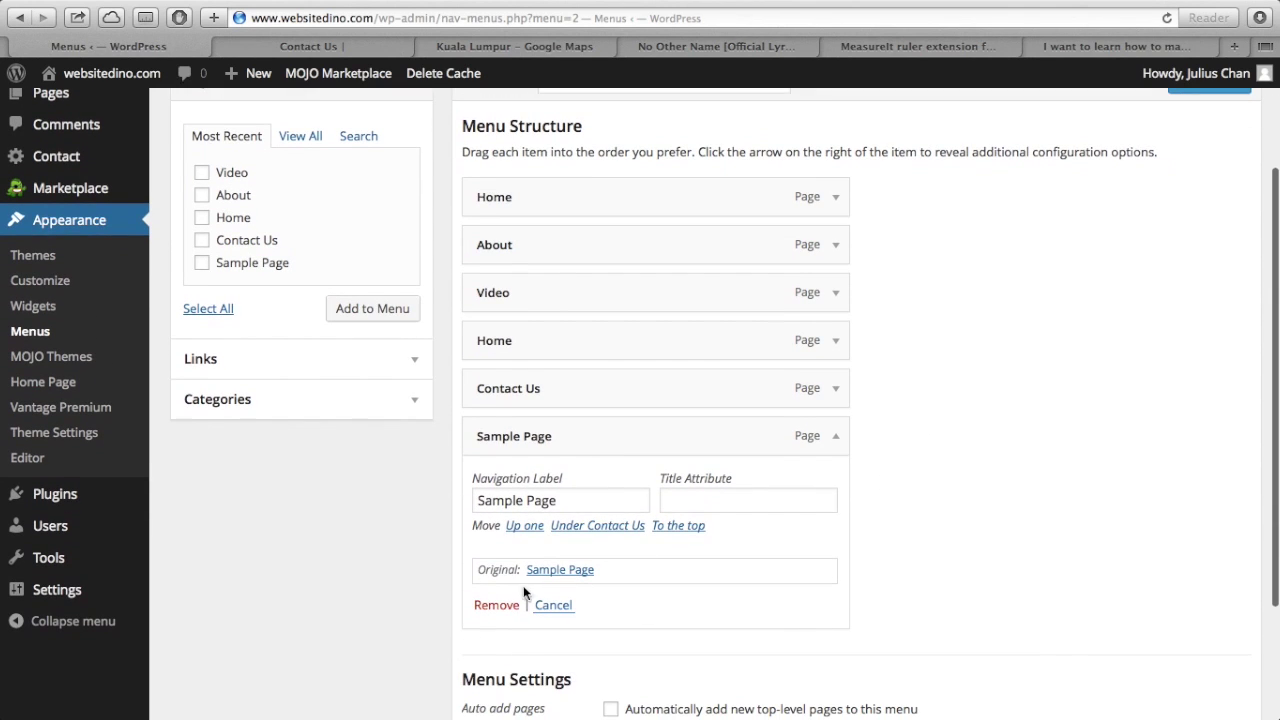
{"action": "left_click", "coordinate": [497, 606]}
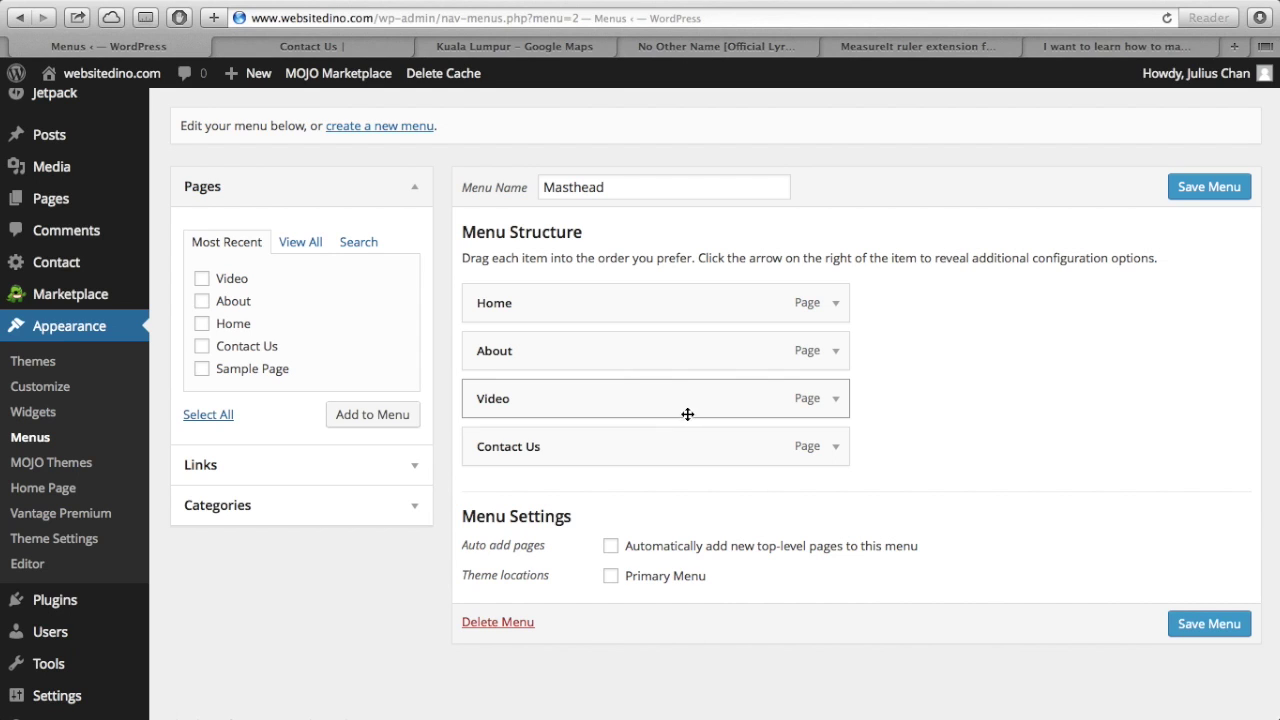
- Nest Video as a sub item under About and save the Masthead menu
{"action": "left_click", "coordinate": [632, 410]}
{"action": "left_click_drag", "start_coordinate": [632, 410], "coordinate": [671, 440]}
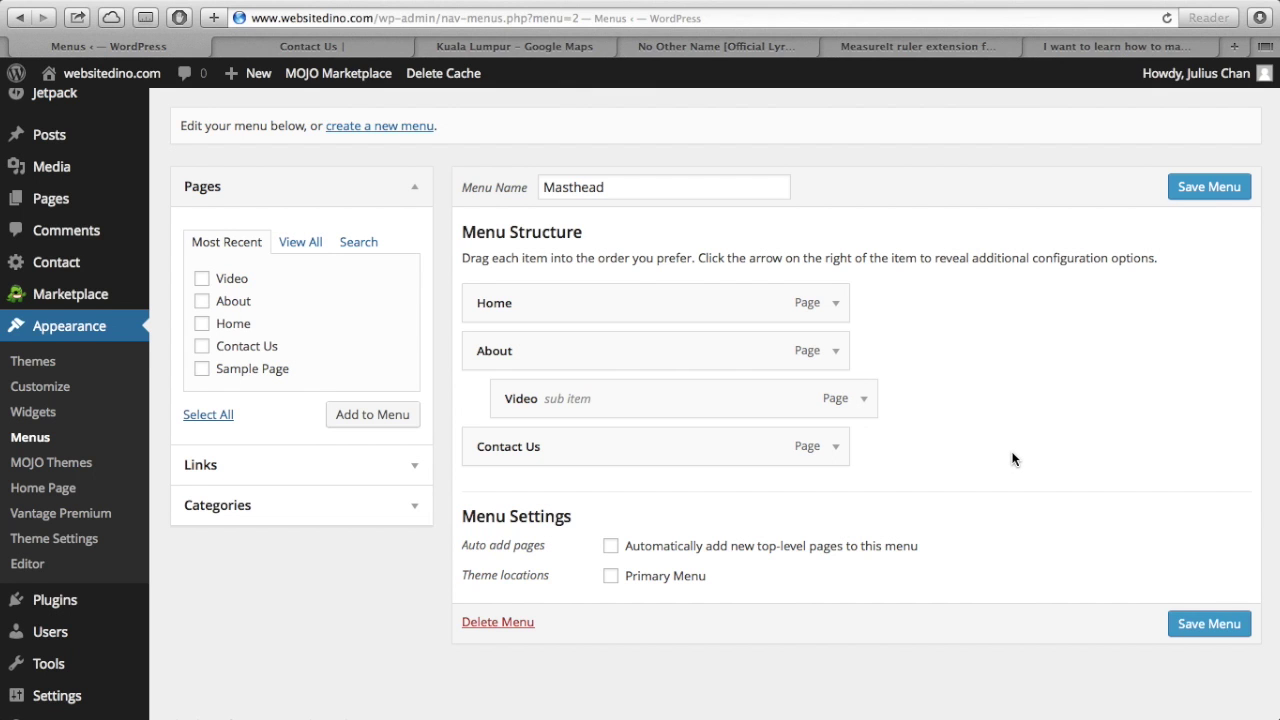
{"action": "scroll", "coordinate": [1012, 458], "scroll_direction": "up", "scroll_amount": 3}
{"action": "left_click", "coordinate": [1219, 249]}
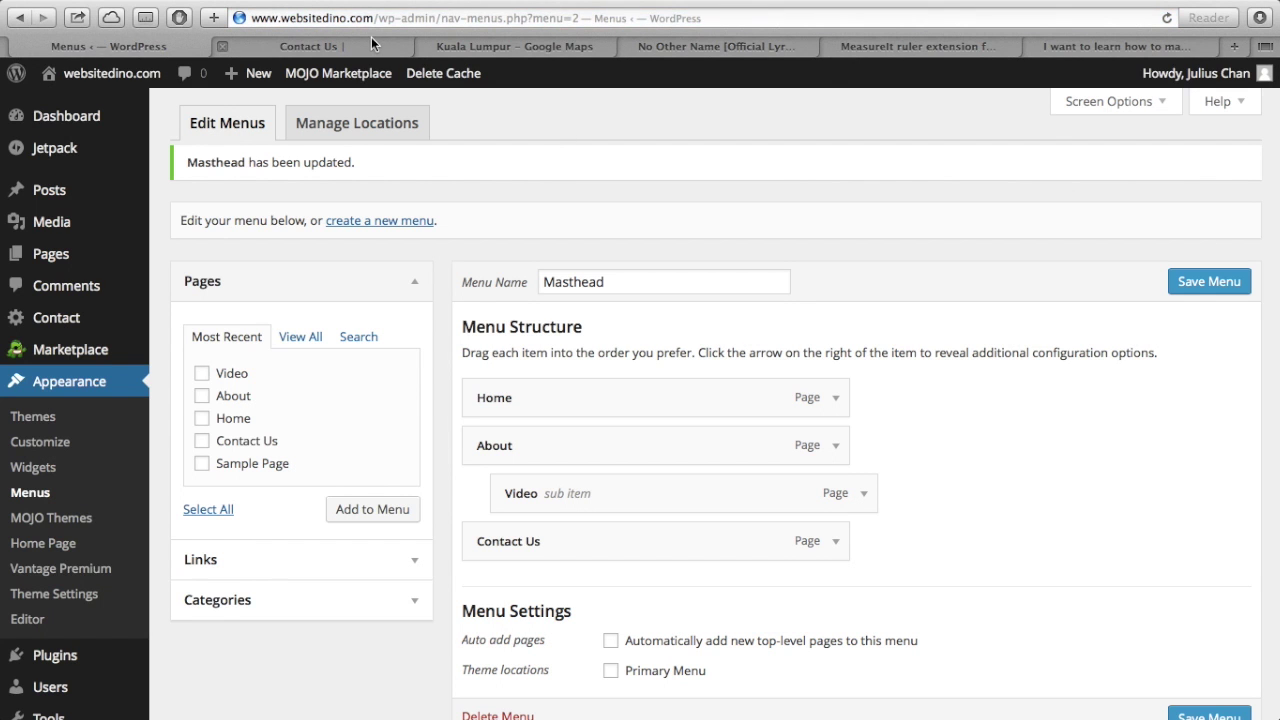
{"action": "left_click", "coordinate": [371, 37]}
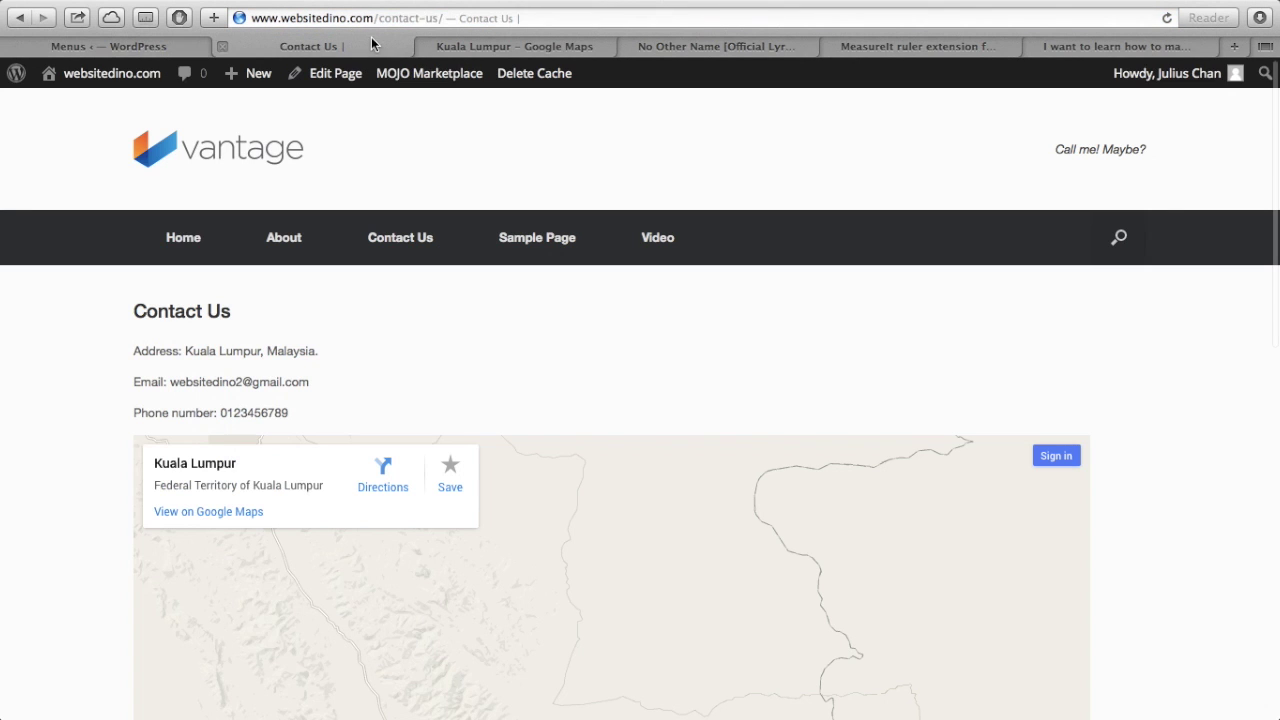
- Reload the live site and view its home page to check the current navigation
{"action": "left_click", "coordinate": [1166, 17]}
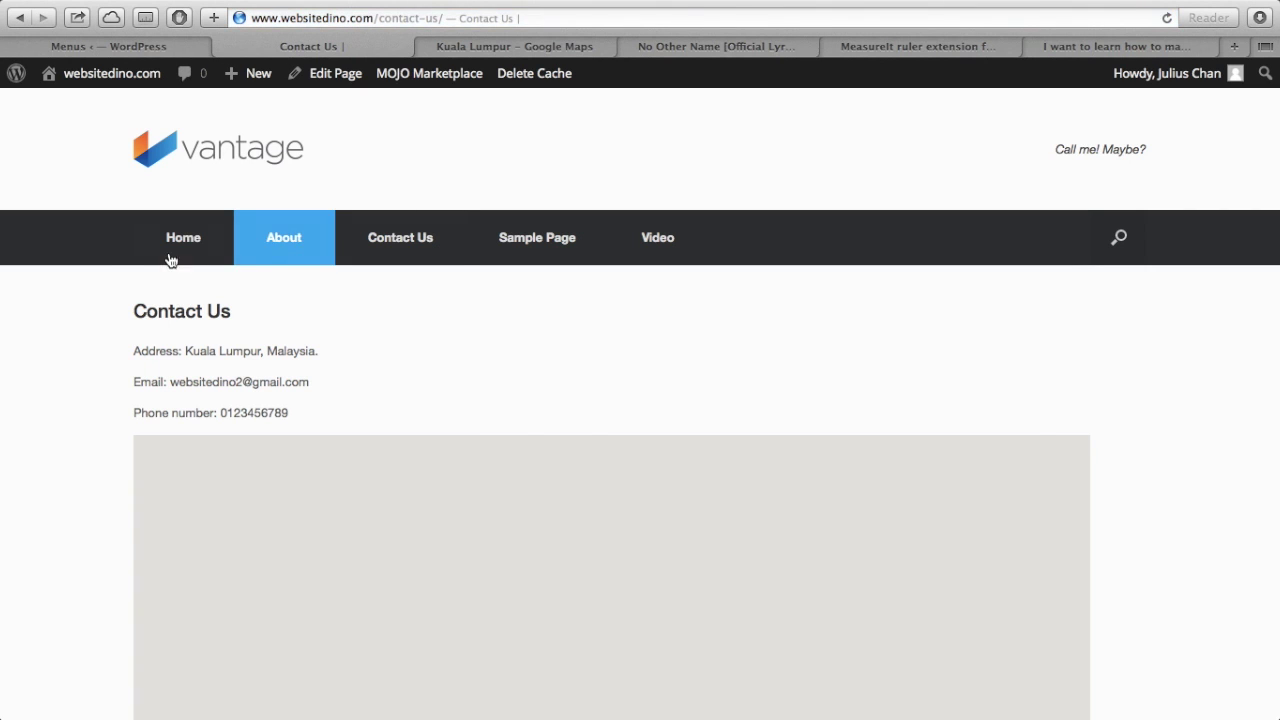
{"action": "left_click", "coordinate": [171, 259]}
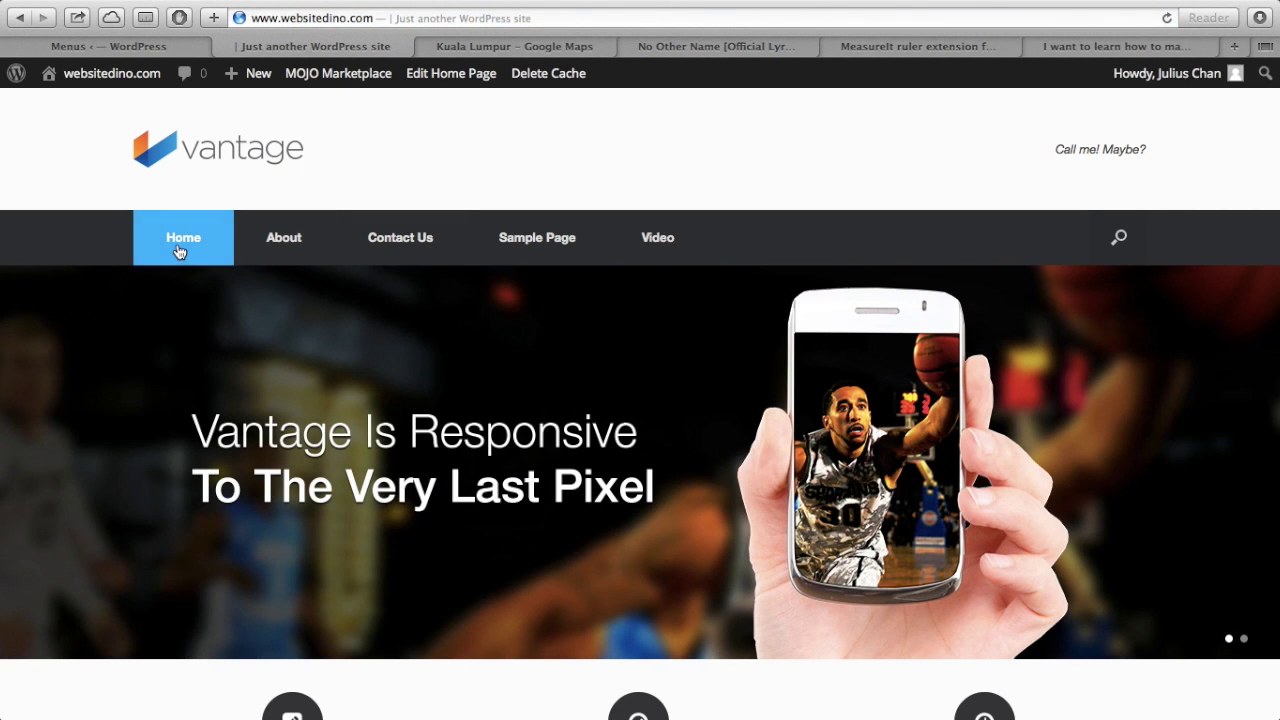
{"action": "left_click", "coordinate": [179, 252]}
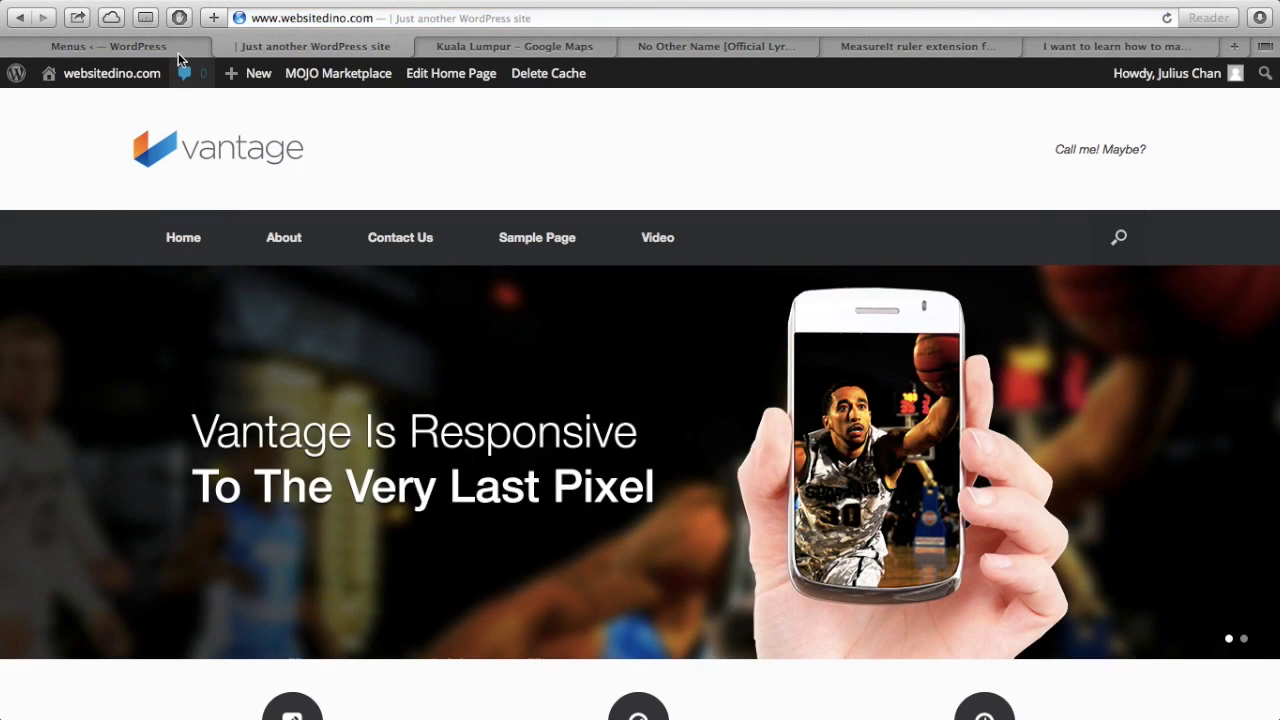
{"action": "left_click", "coordinate": [178, 50]}
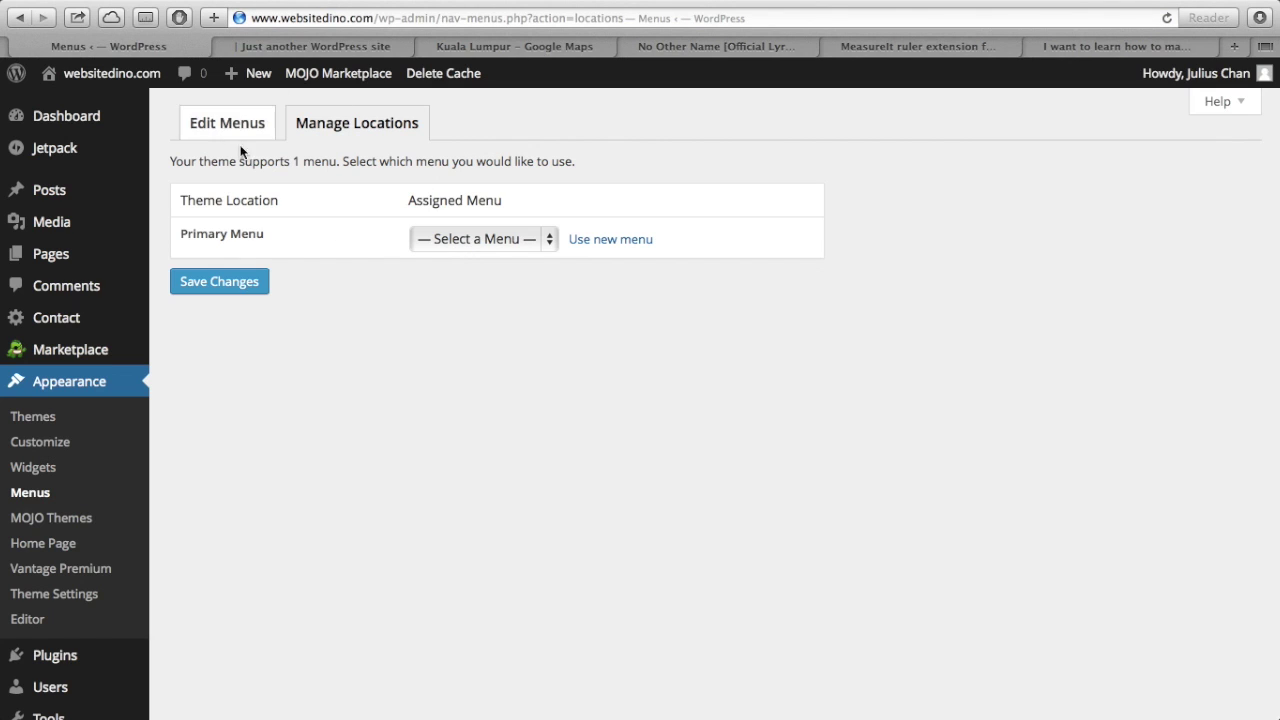
- Assign the Masthead menu to the Primary Menu location and save
{"action": "left_click", "coordinate": [435, 242]}
{"action": "left_click", "coordinate": [435, 262]}
{"action": "left_click", "coordinate": [254, 284]}
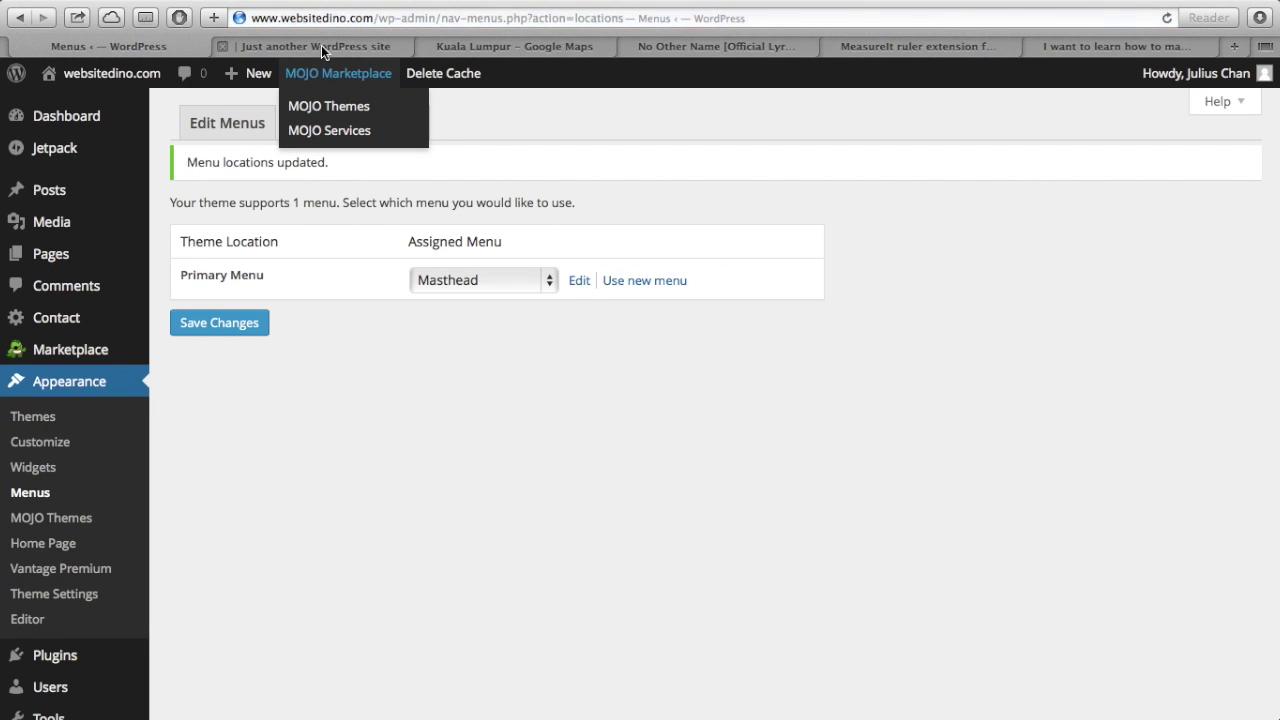
- Reload the live site to confirm Home, About with Video beneath, and Contact Us
{"action": "left_click", "coordinate": [321, 45]}
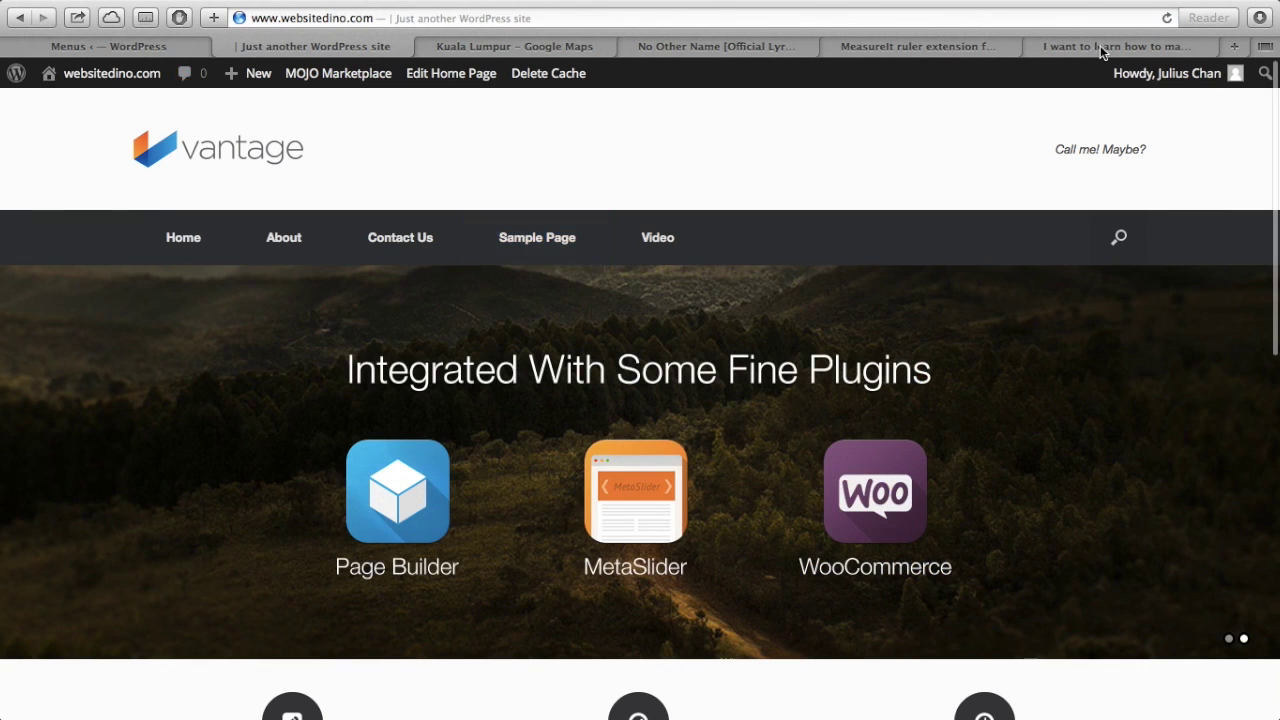
{"action": "left_click", "coordinate": [1167, 18]}
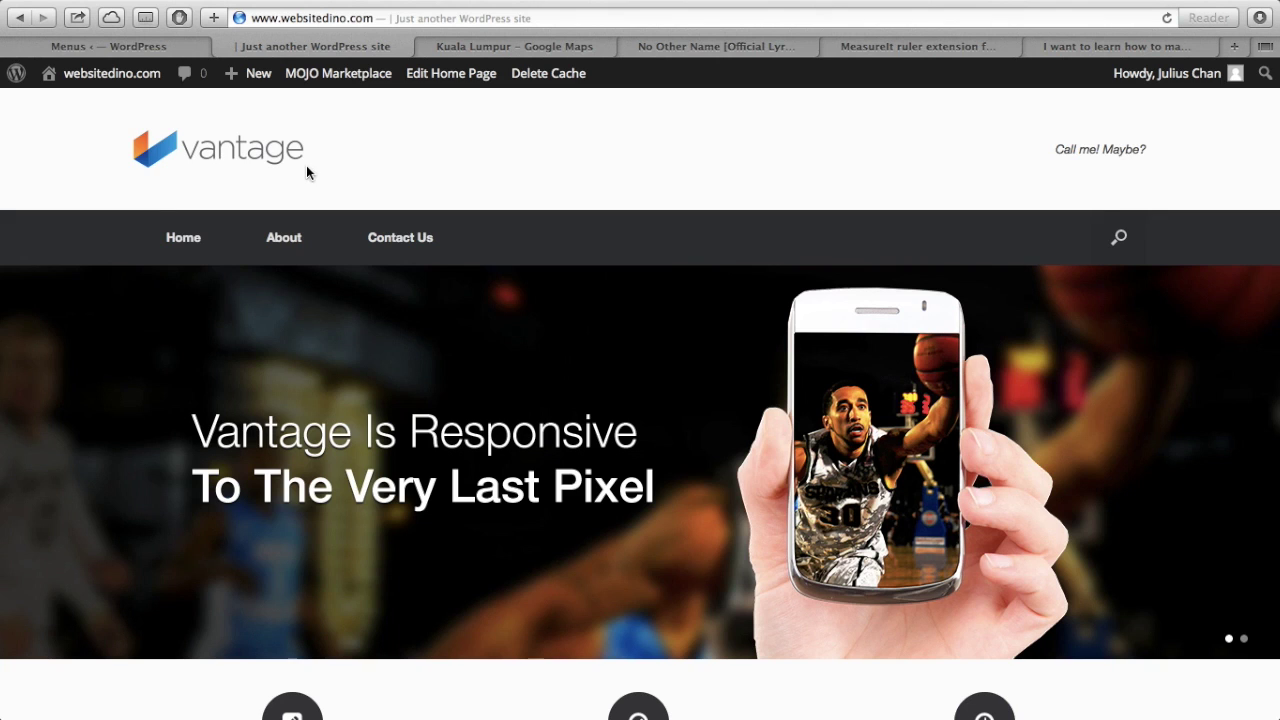
{"action": "scroll", "coordinate": [306, 172], "scroll_direction": "down", "scroll_amount": 3}
{"action": "scroll", "coordinate": [306, 172], "scroll_direction": "up", "scroll_amount": 3}
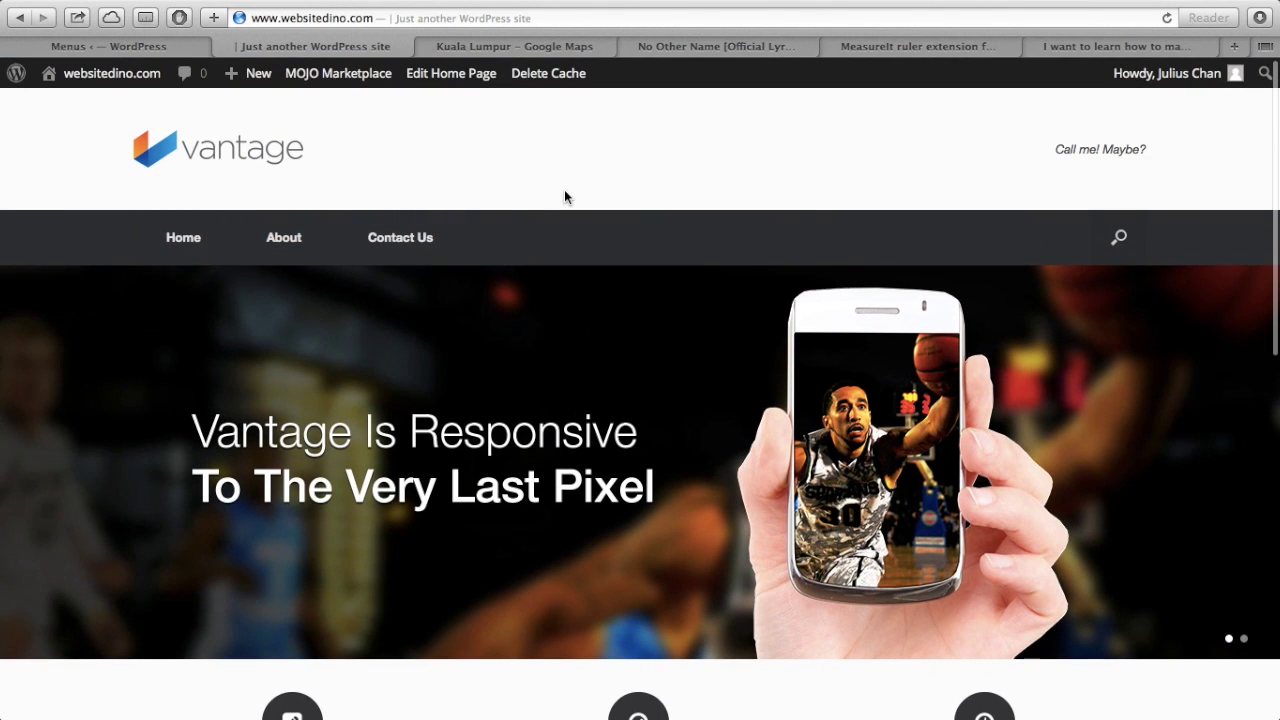
{"action": "left_click", "coordinate": [190, 42]}
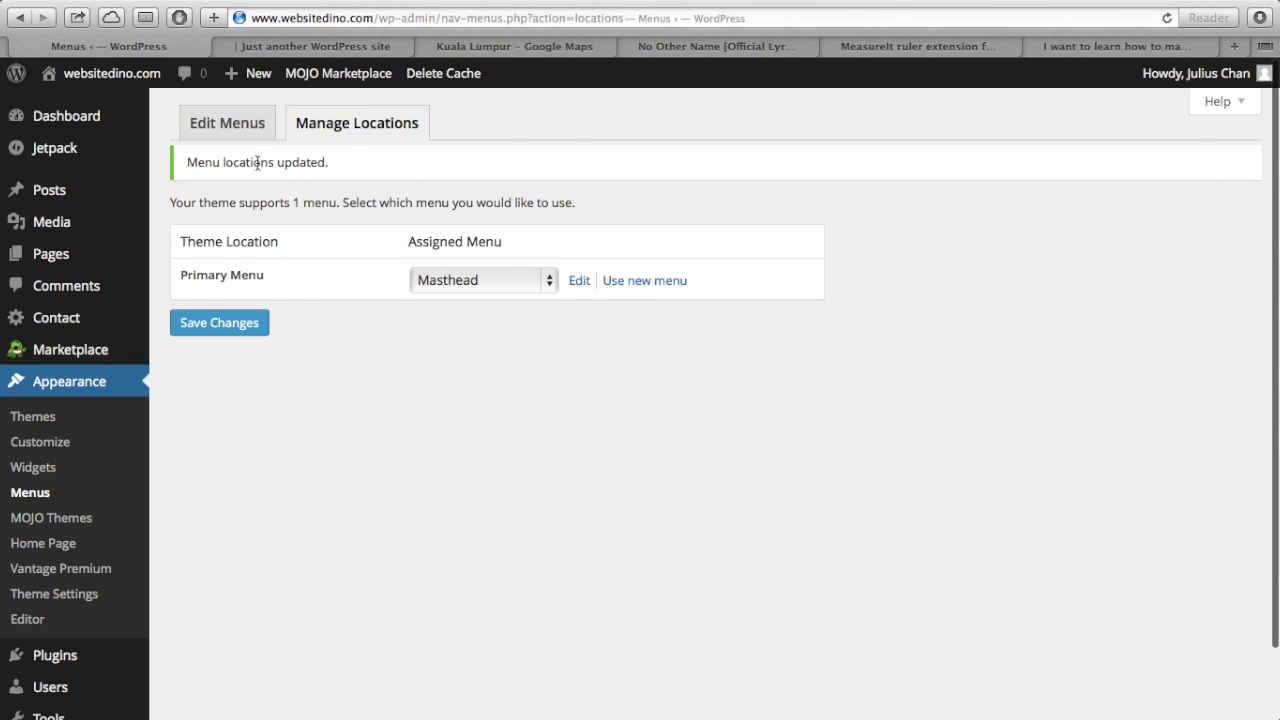
{"action": "left_click", "coordinate": [249, 126]}
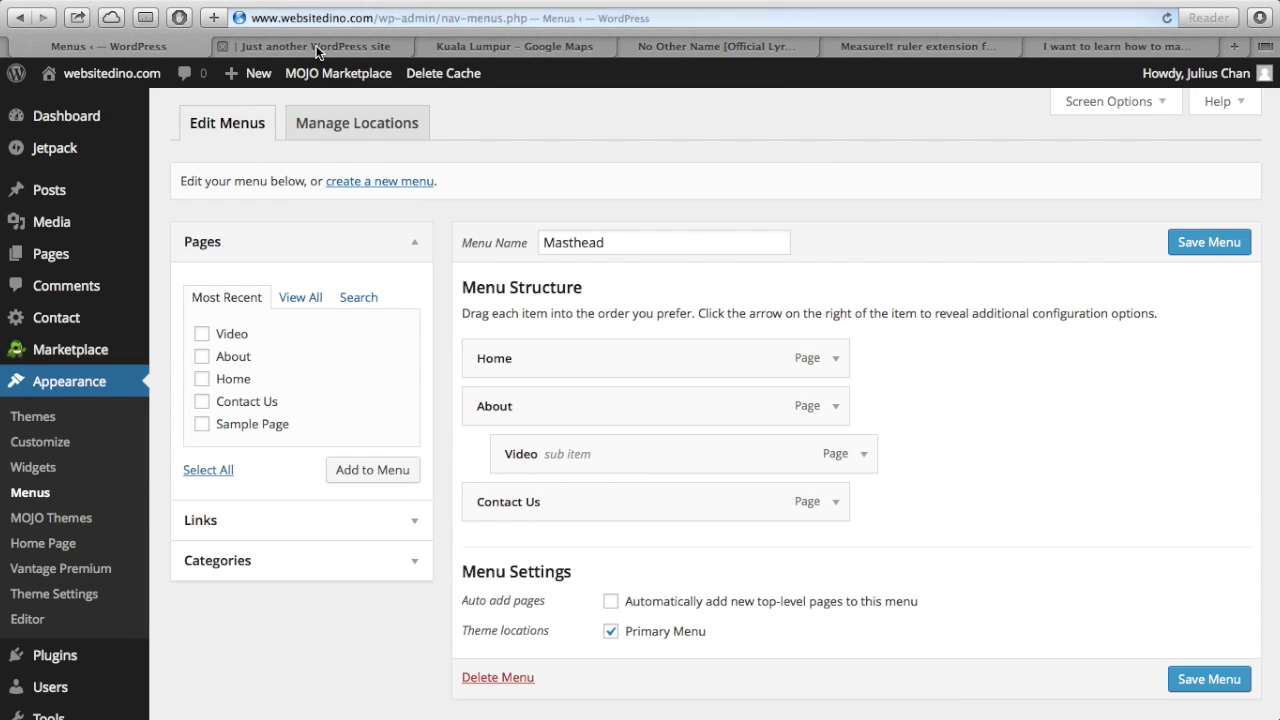
{"action": "left_click", "coordinate": [316, 45]}
{"action": "mouse_move", "coordinate": [313, 247]}
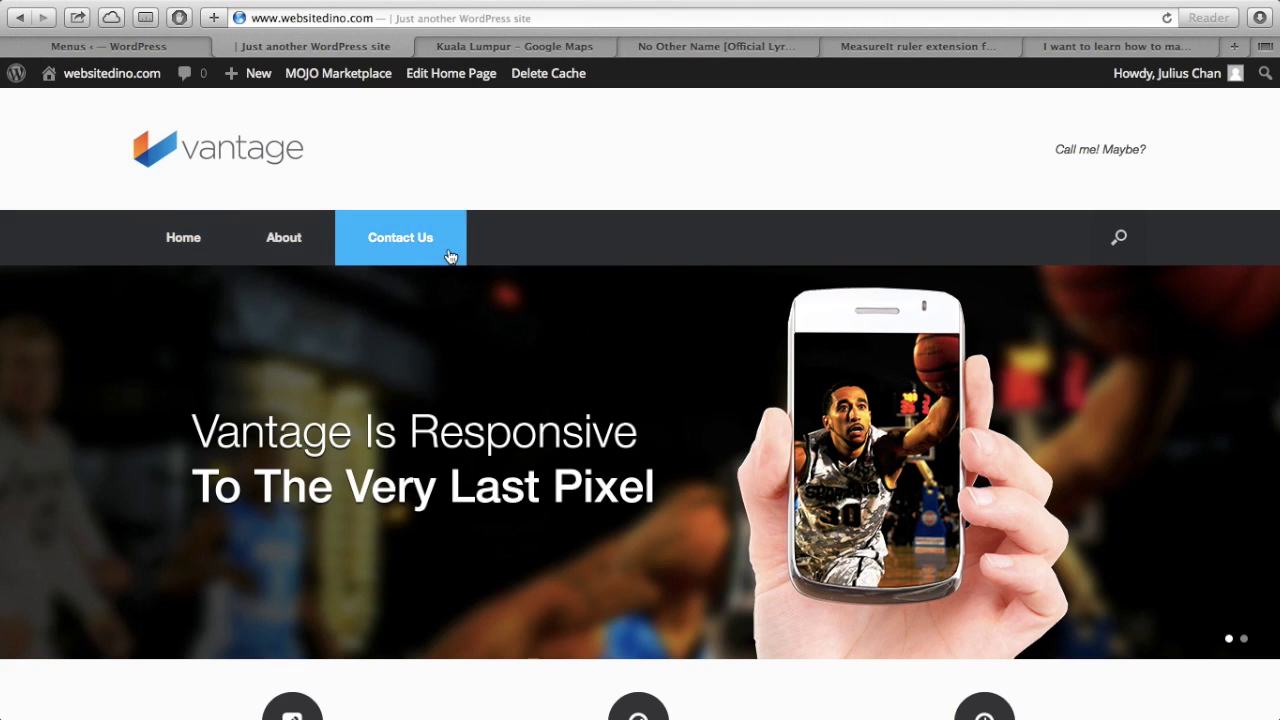
{"action": "scroll", "coordinate": [450, 257], "scroll_direction": "down", "scroll_amount": 5}
{"action": "scroll", "coordinate": [450, 257], "scroll_direction": "up", "scroll_amount": 5}
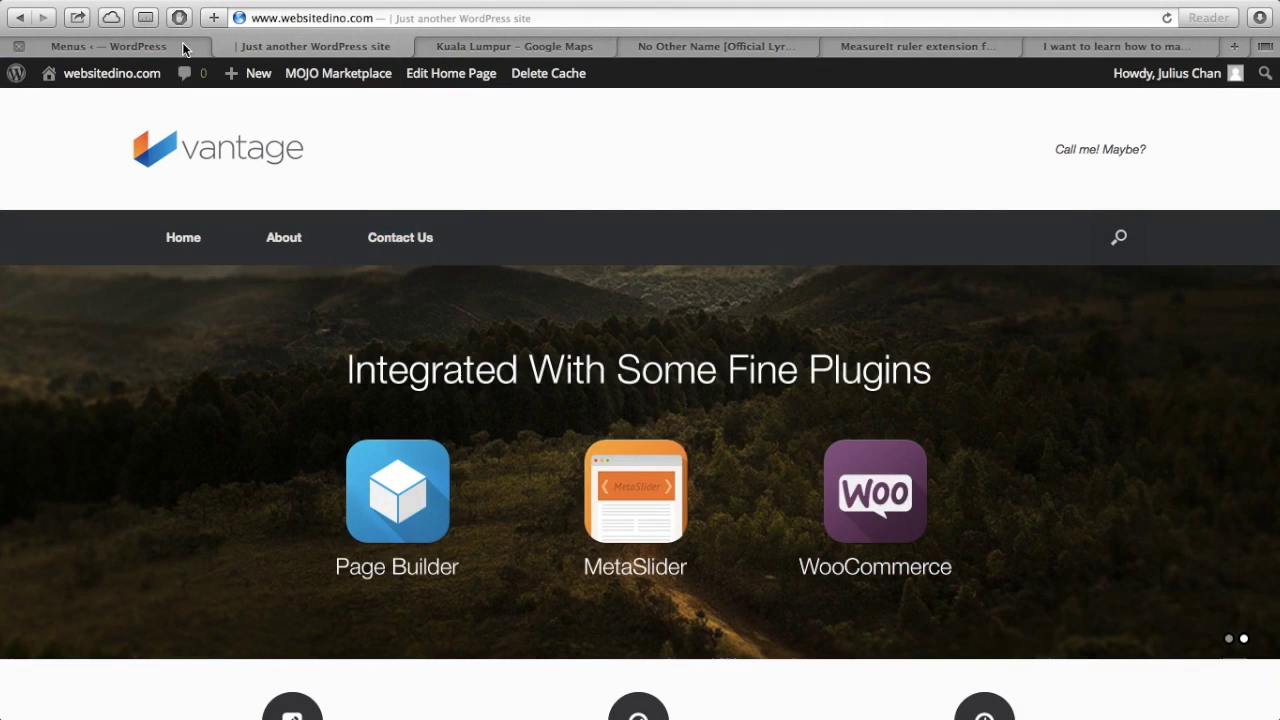
{"action": "left_click", "coordinate": [182, 44]}
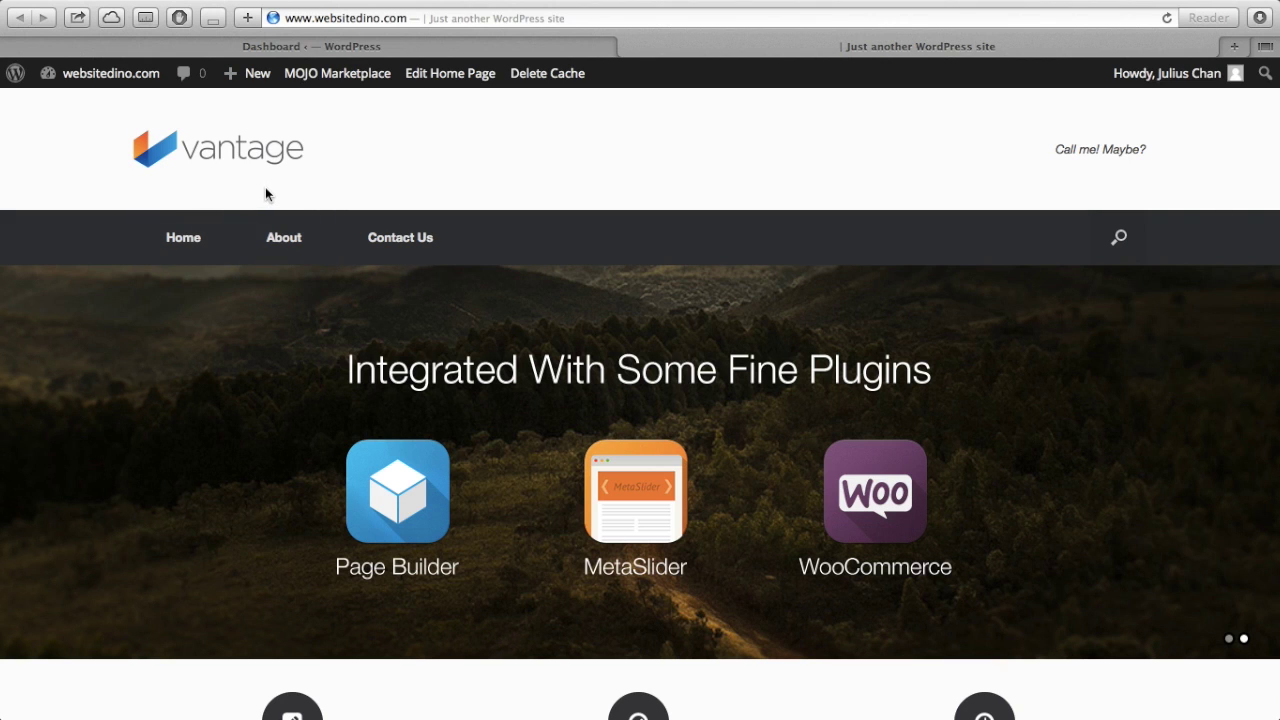
{"action": "scroll", "coordinate": [265, 194], "scroll_direction": "down", "scroll_amount": 2}
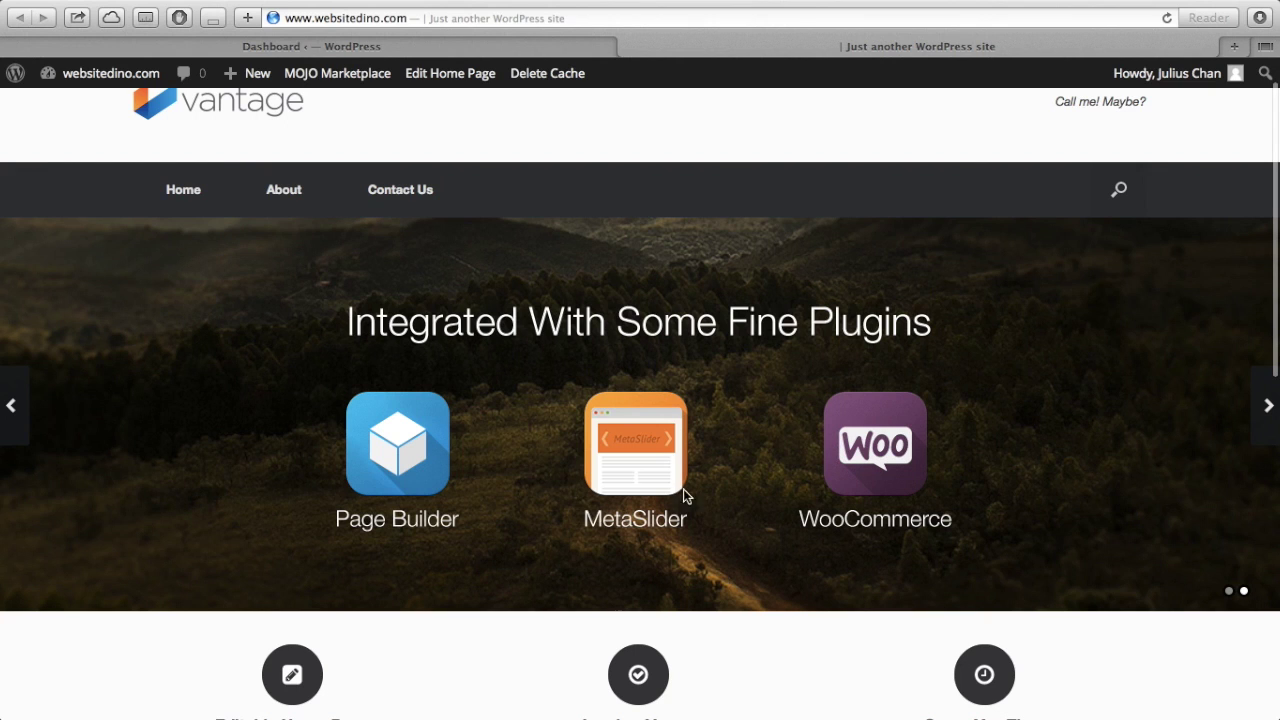
{"action": "scroll", "coordinate": [675, 496], "scroll_direction": "down", "scroll_amount": 5}
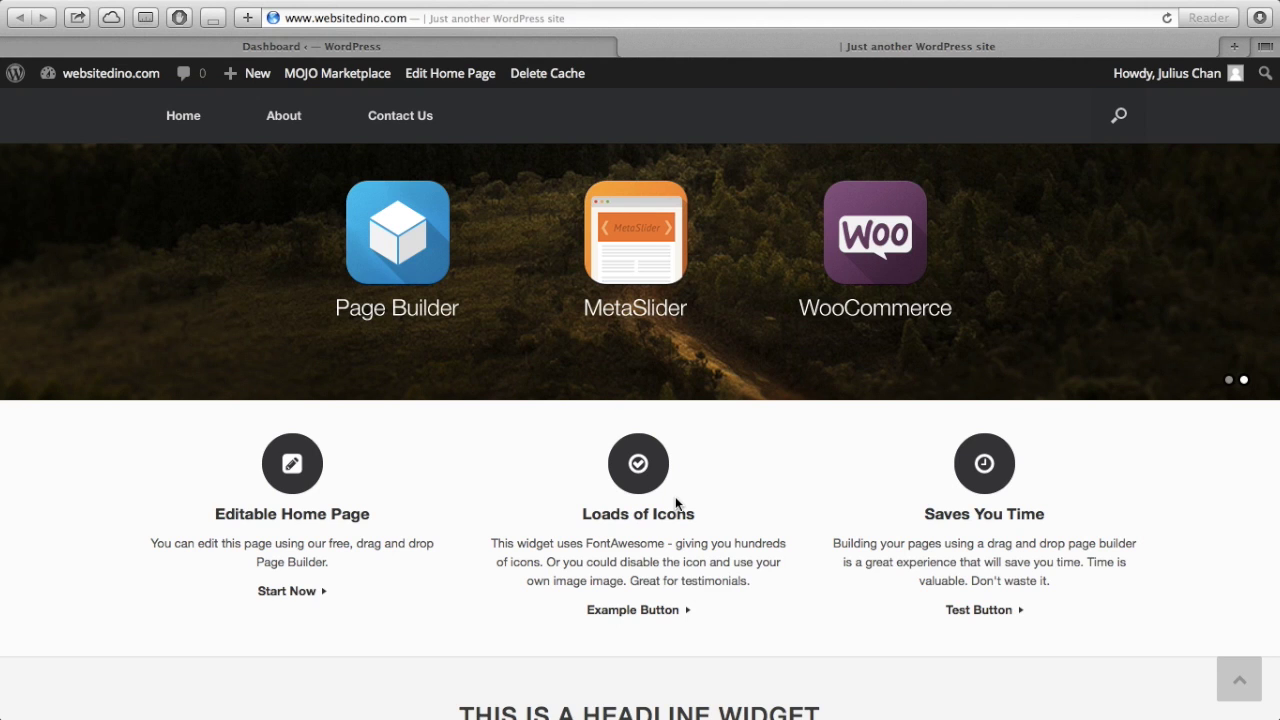
{"action": "scroll", "coordinate": [675, 503], "scroll_direction": "down", "scroll_amount": 5}
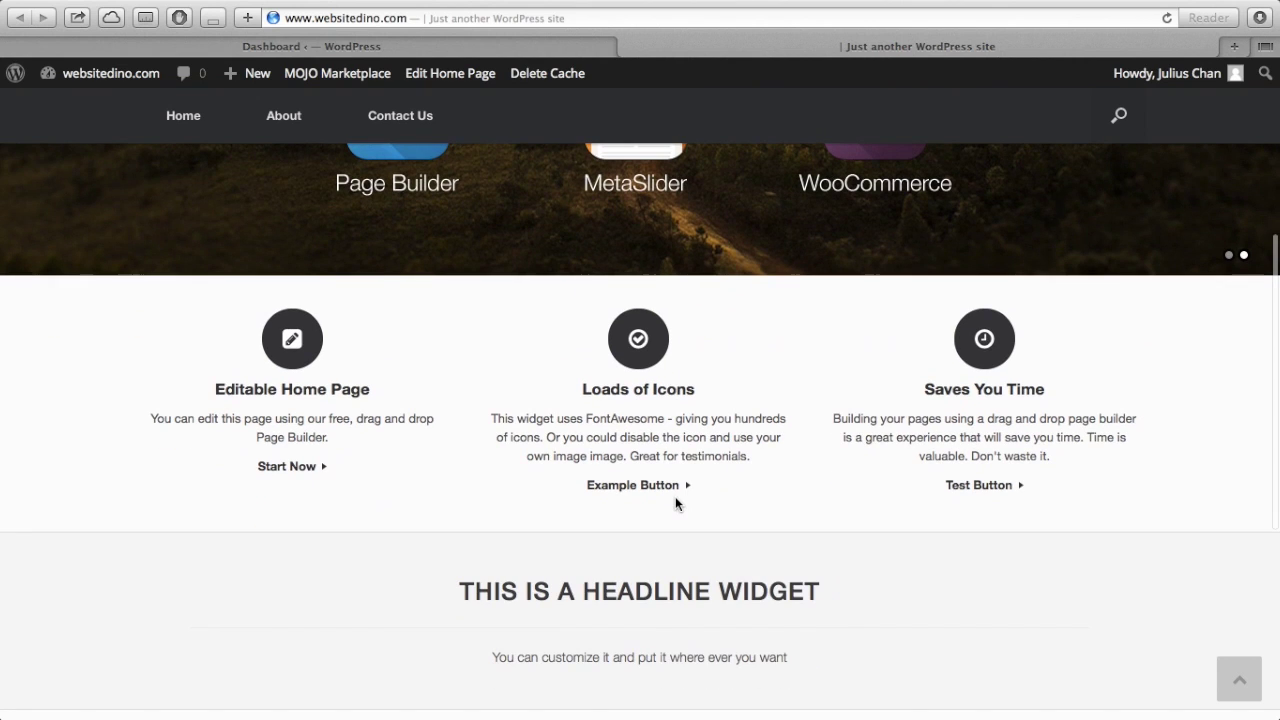
{"action": "scroll", "coordinate": [675, 500], "scroll_direction": "down", "scroll_amount": 2}
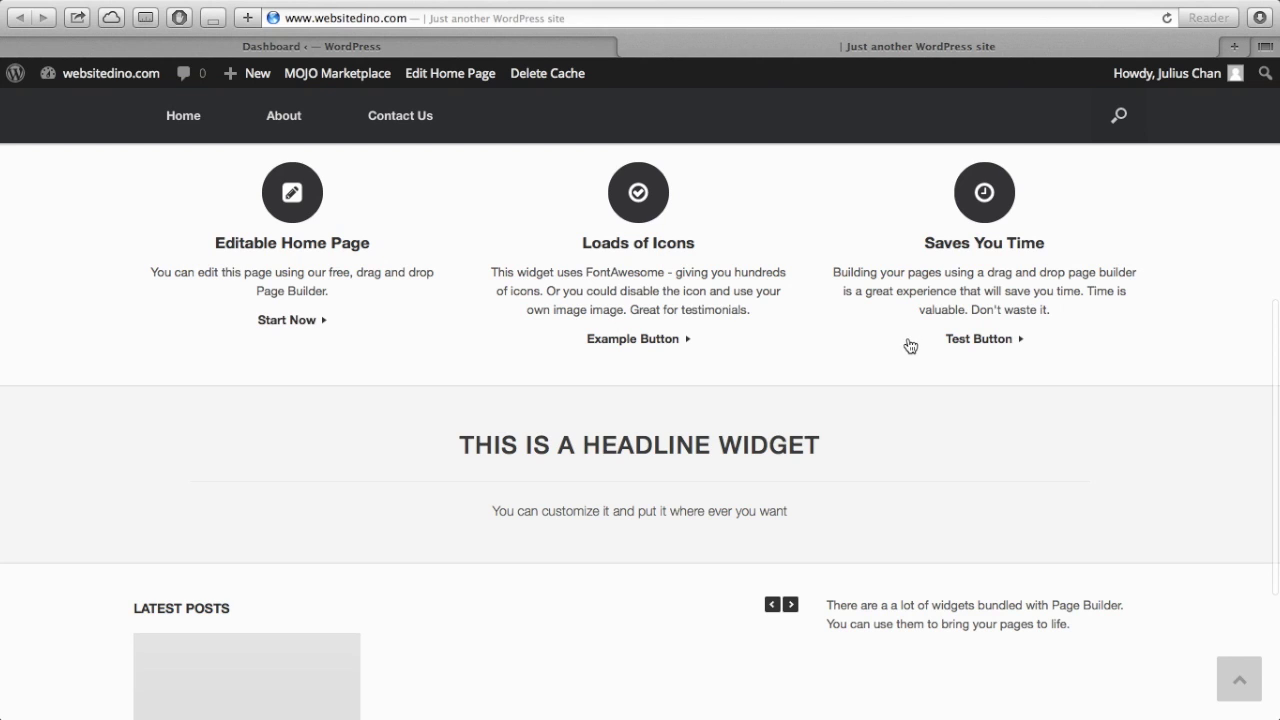
{"action": "scroll", "coordinate": [907, 346], "scroll_direction": "down", "scroll_amount": 4}
{"action": "scroll", "coordinate": [907, 345], "scroll_direction": "up", "scroll_amount": 3}
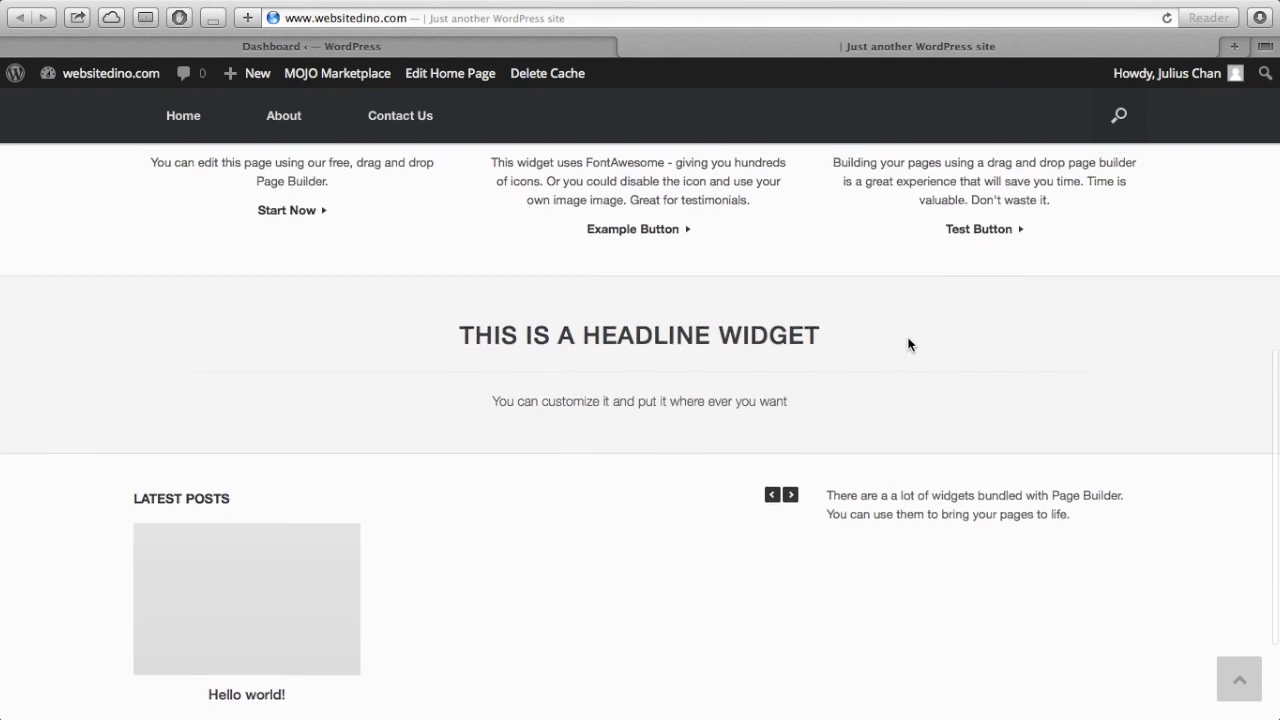
{"action": "scroll", "coordinate": [907, 345], "scroll_direction": "down", "scroll_amount": 2}
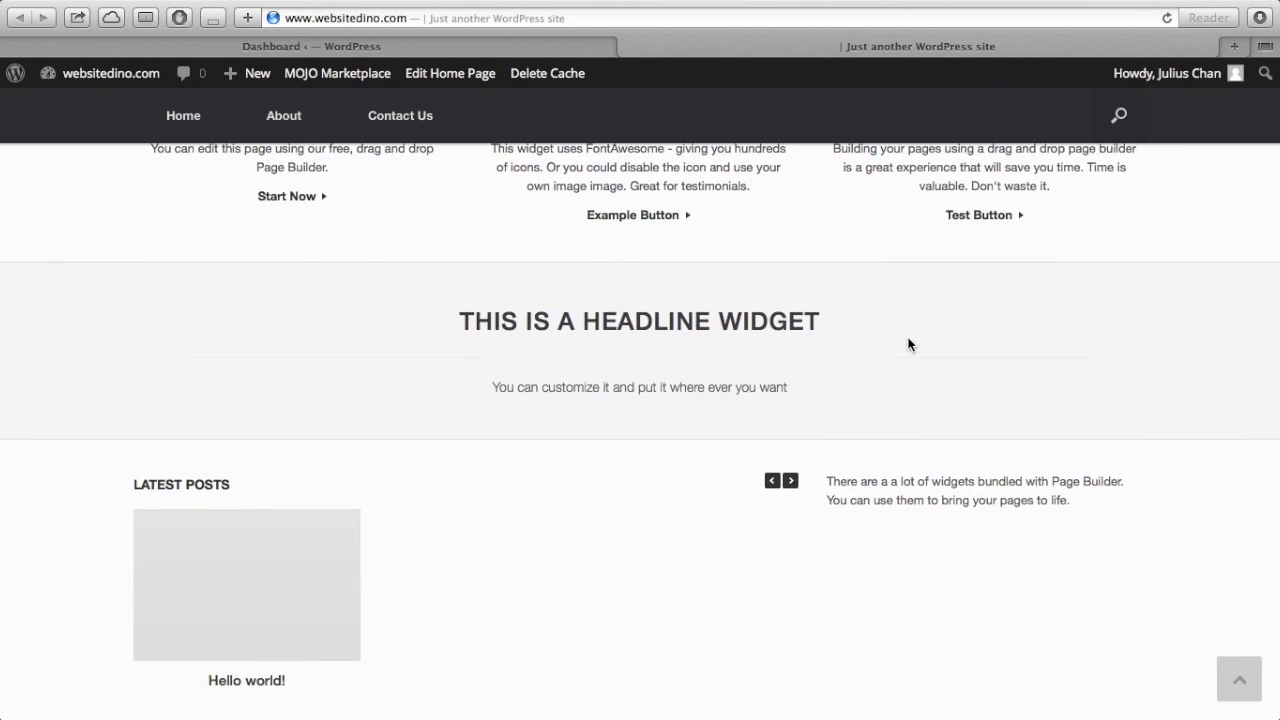
{"action": "scroll", "coordinate": [907, 345], "scroll_direction": "down", "scroll_amount": 4}
{"action": "scroll", "coordinate": [907, 345], "scroll_direction": "up", "scroll_amount": 12}
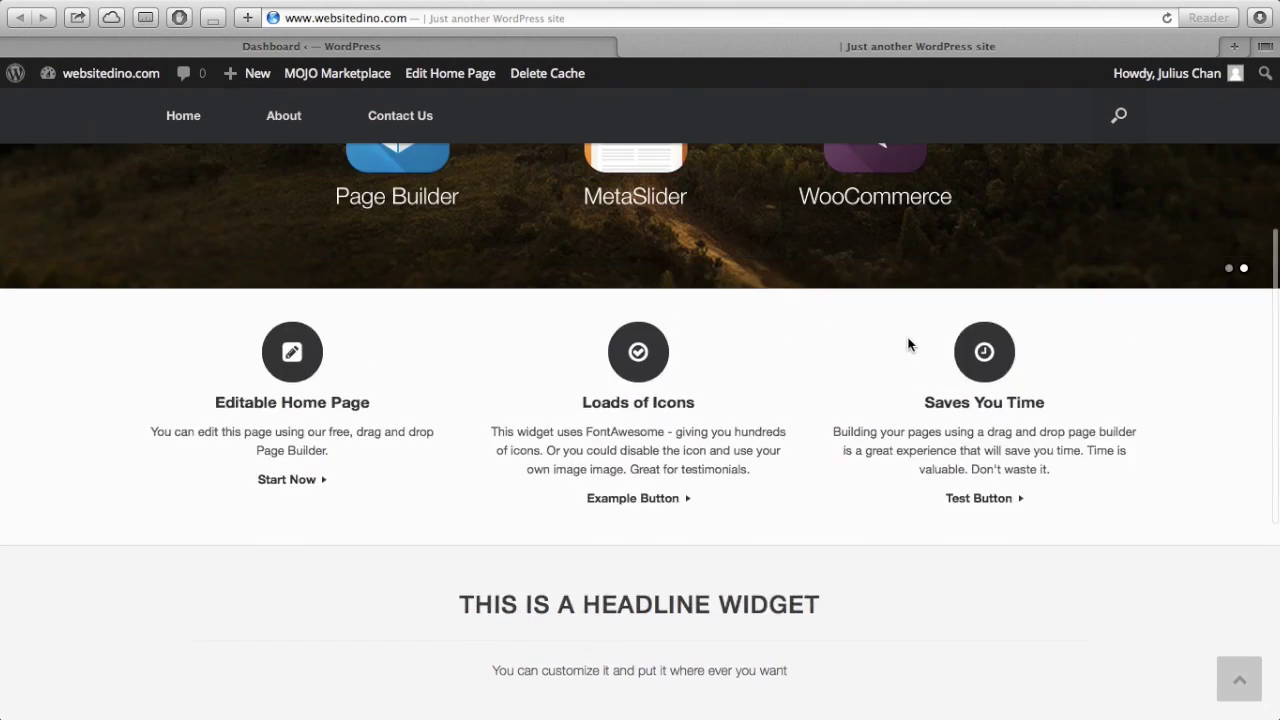
{"action": "scroll", "coordinate": [910, 345], "scroll_direction": "down", "scroll_amount": 5}
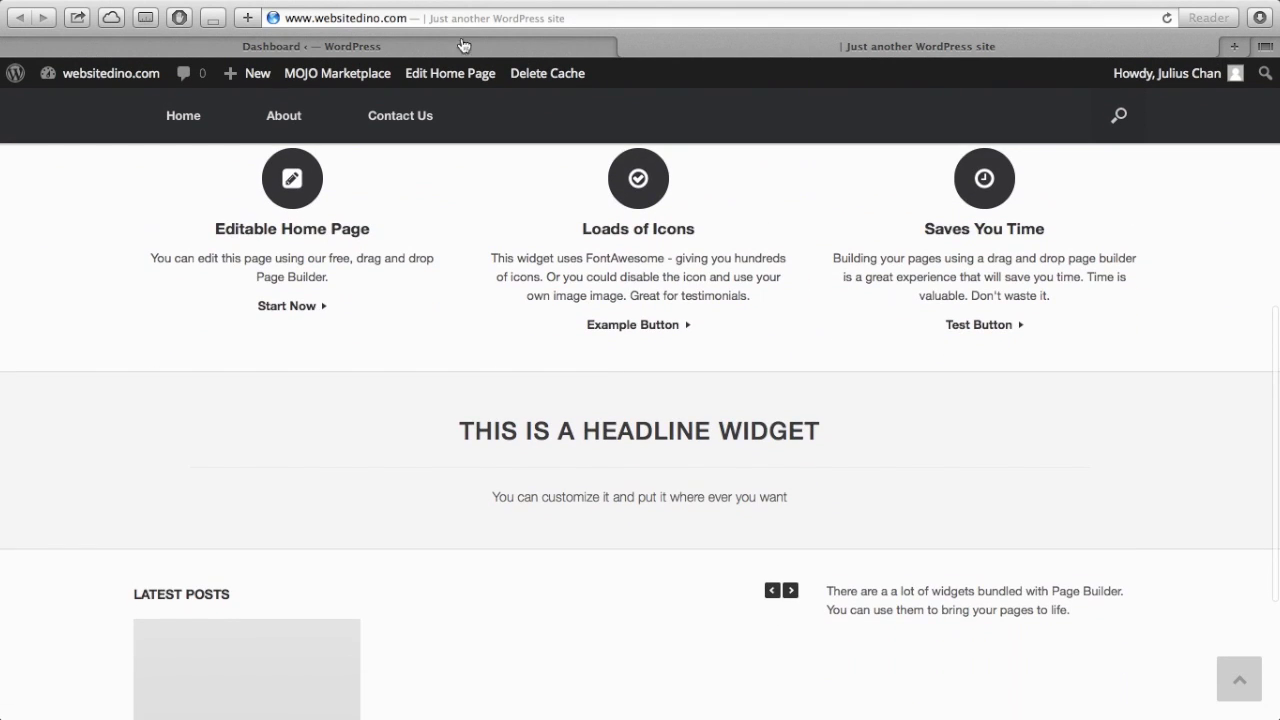
- Go from the dashboard to Appearance > Theme Settings for the Vantage logo options
{"action": "left_click", "coordinate": [424, 46]}
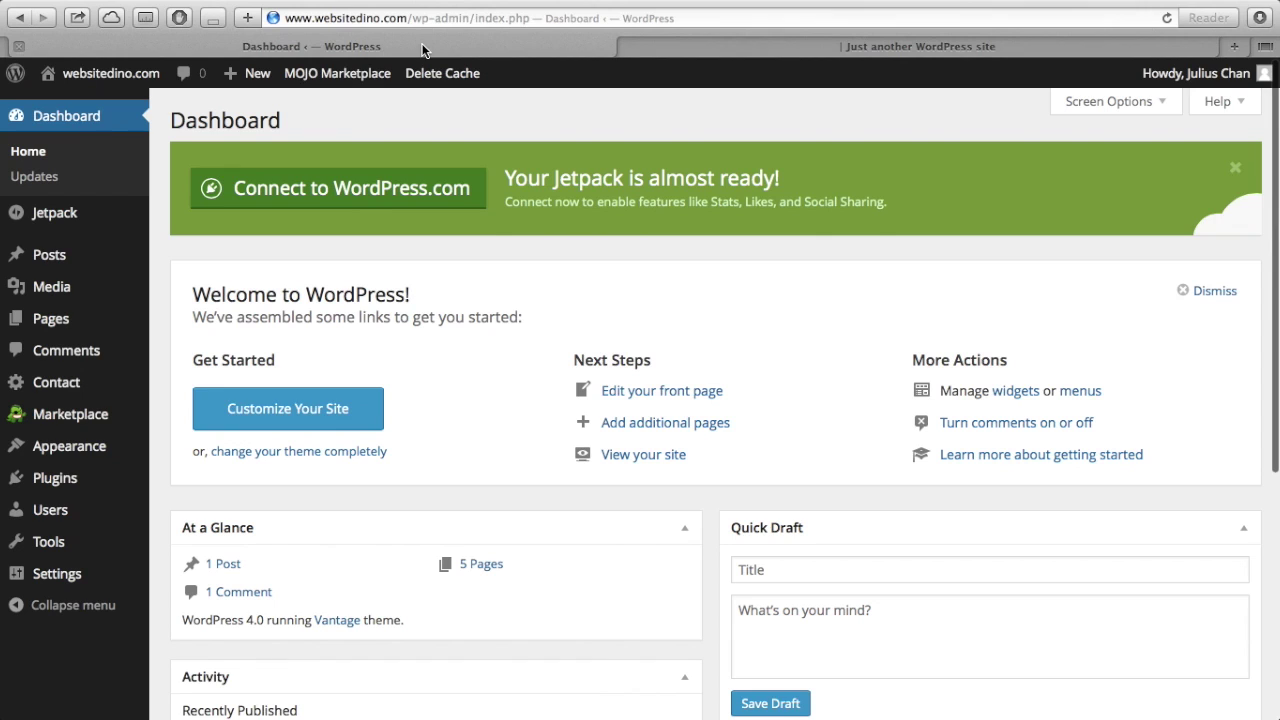
{"action": "mouse_move", "coordinate": [85, 450]}
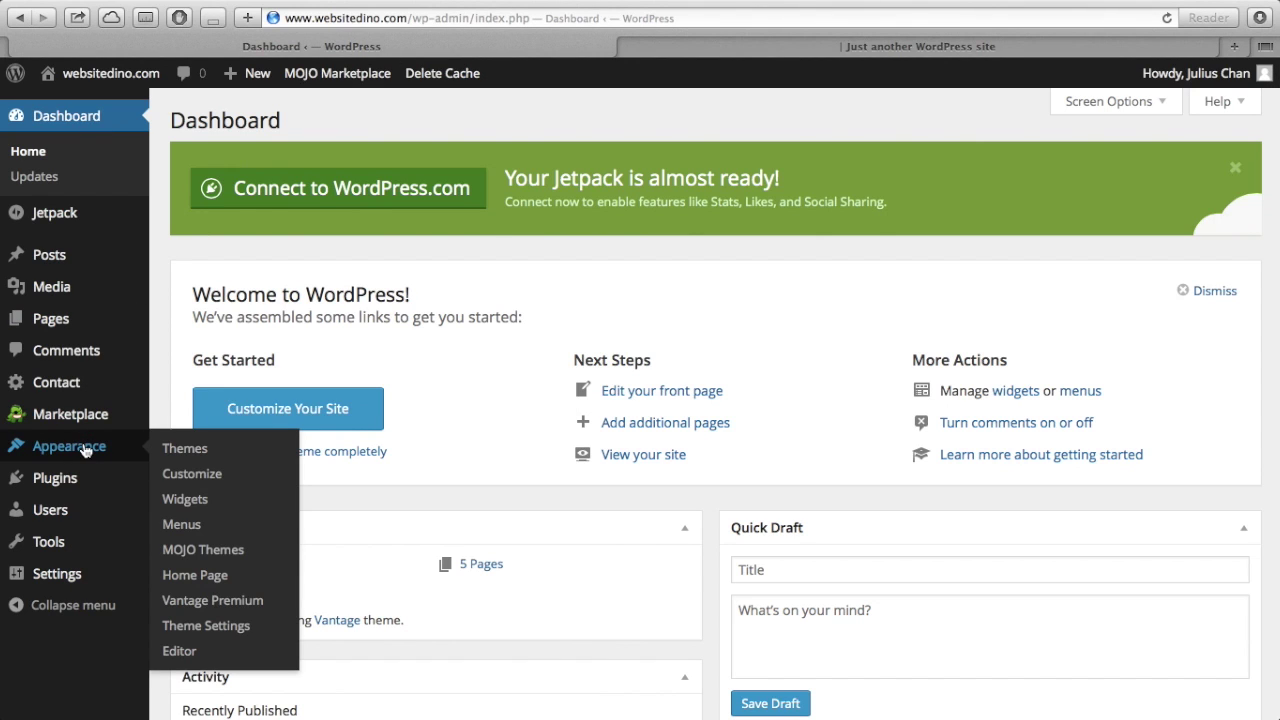
{"action": "left_click", "coordinate": [214, 625]}
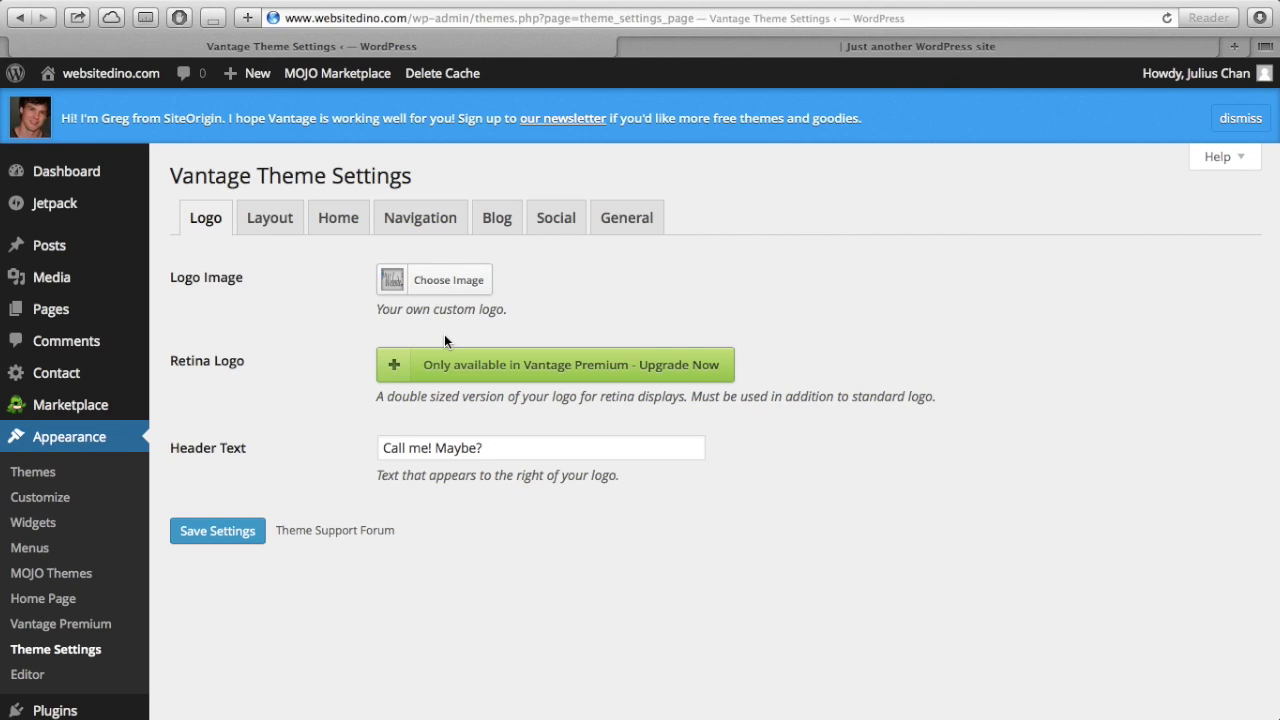
- Return to the top of the live home page and highlight the current Vantage header logo
{"action": "left_click", "coordinate": [814, 47]}
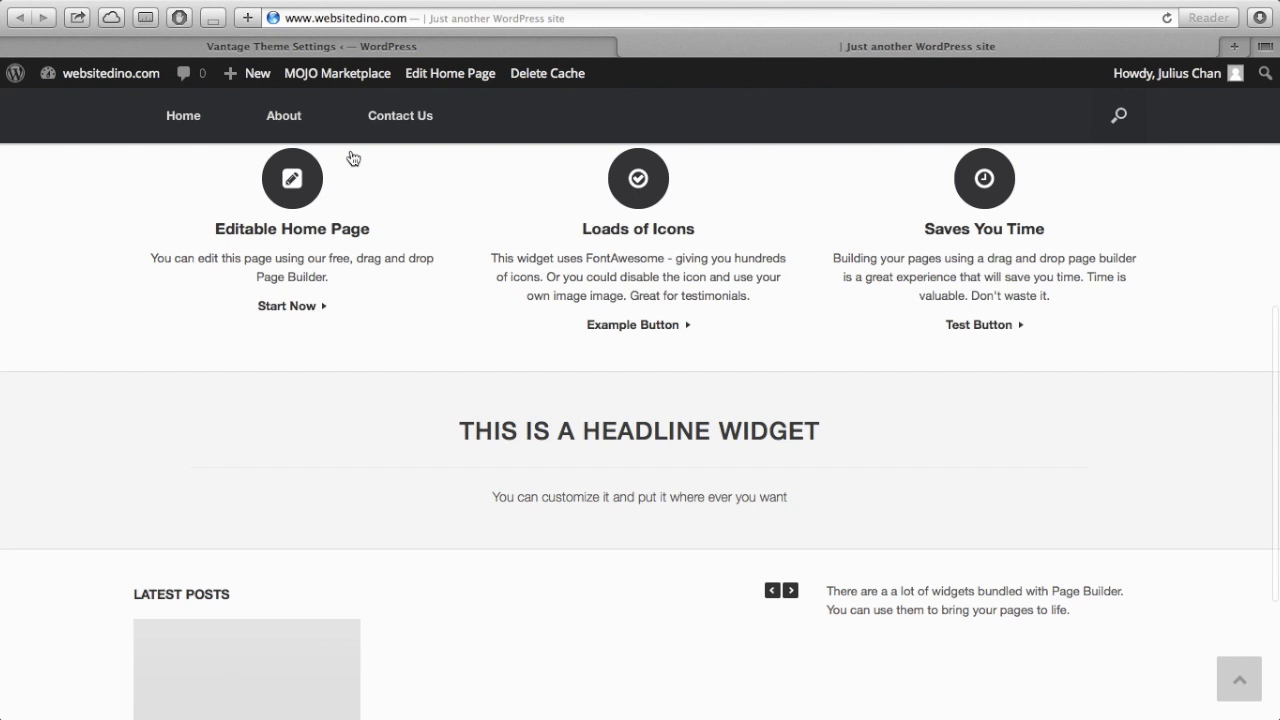
{"action": "scroll", "coordinate": [349, 160], "scroll_direction": "up", "scroll_amount": 10}
{"action": "left_click_drag", "start_coordinate": [349, 170], "coordinate": [254, 150]}
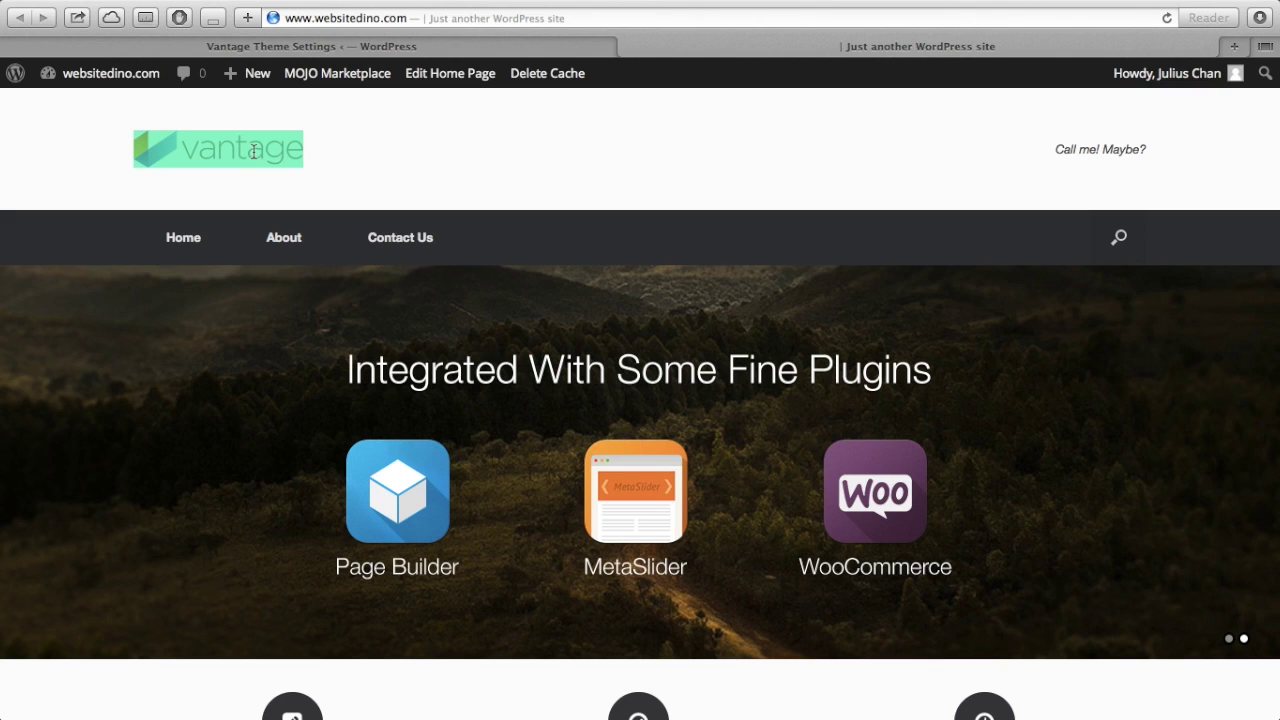
{"action": "left_click", "coordinate": [330, 152]}
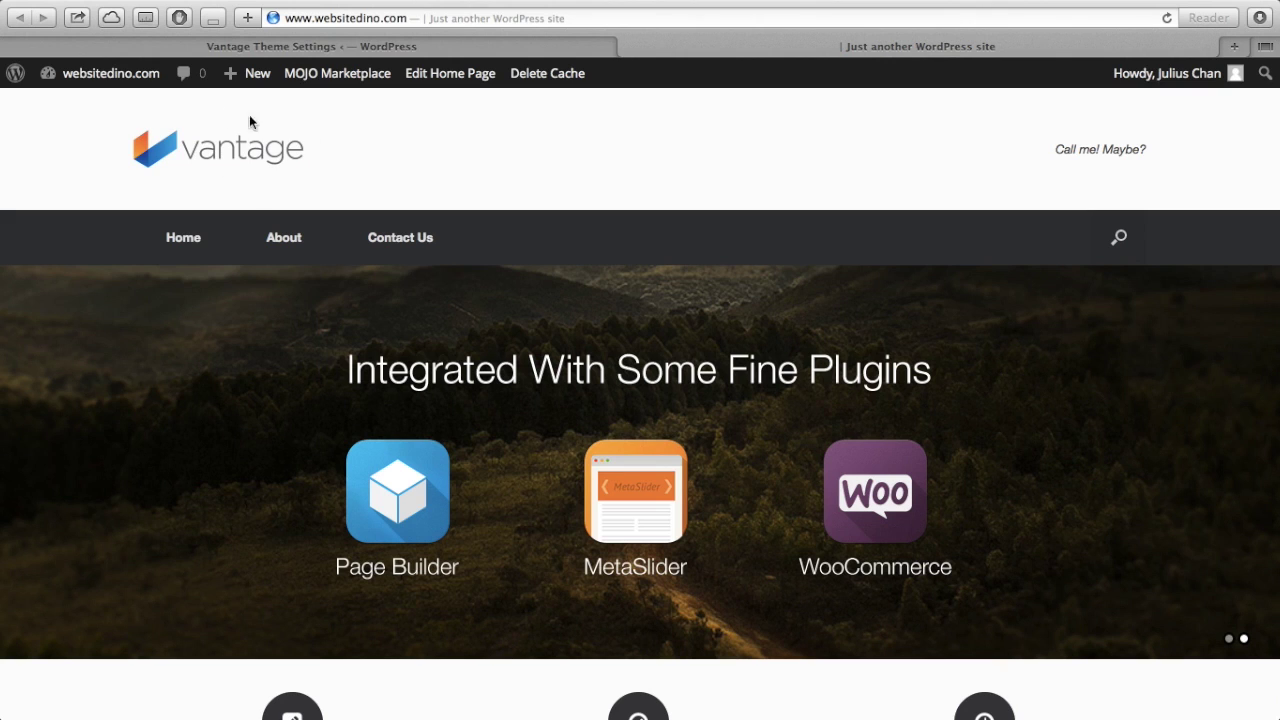
{"action": "left_click_drag", "start_coordinate": [347, 156], "coordinate": [214, 142]}
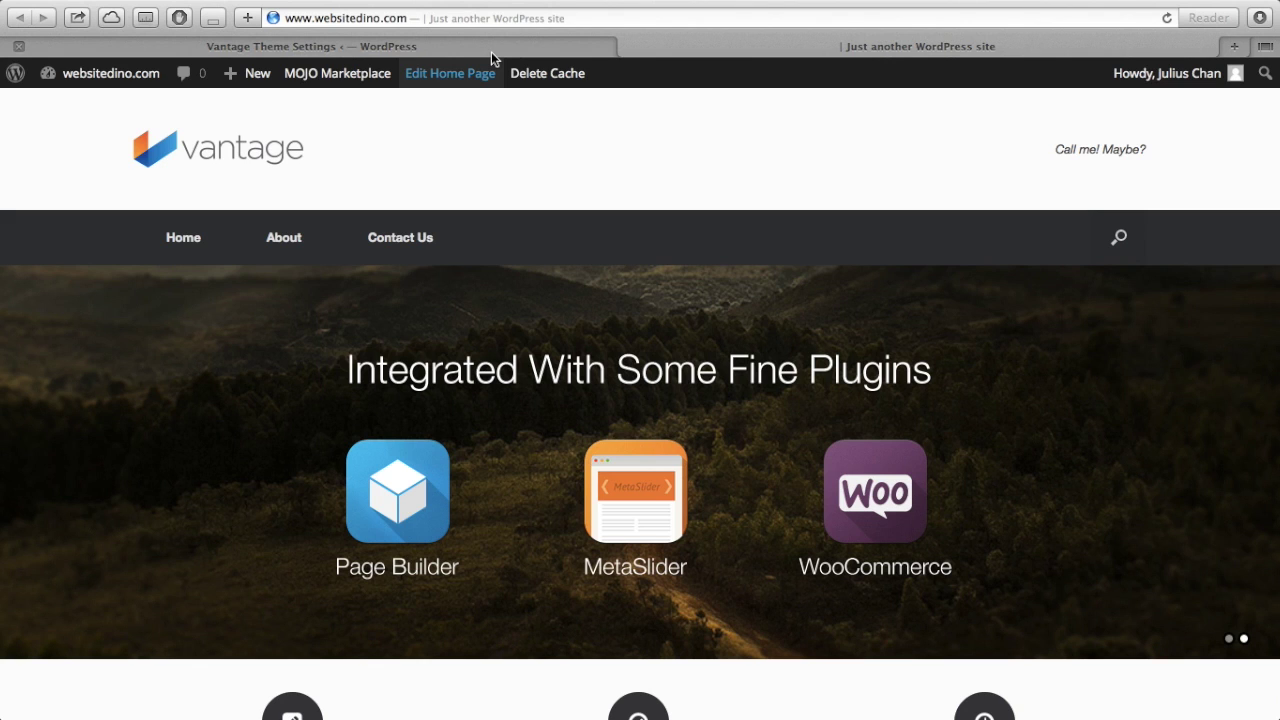
- Open a new browser tab and go to pixabay.com
{"action": "key", "text": "super+t"}
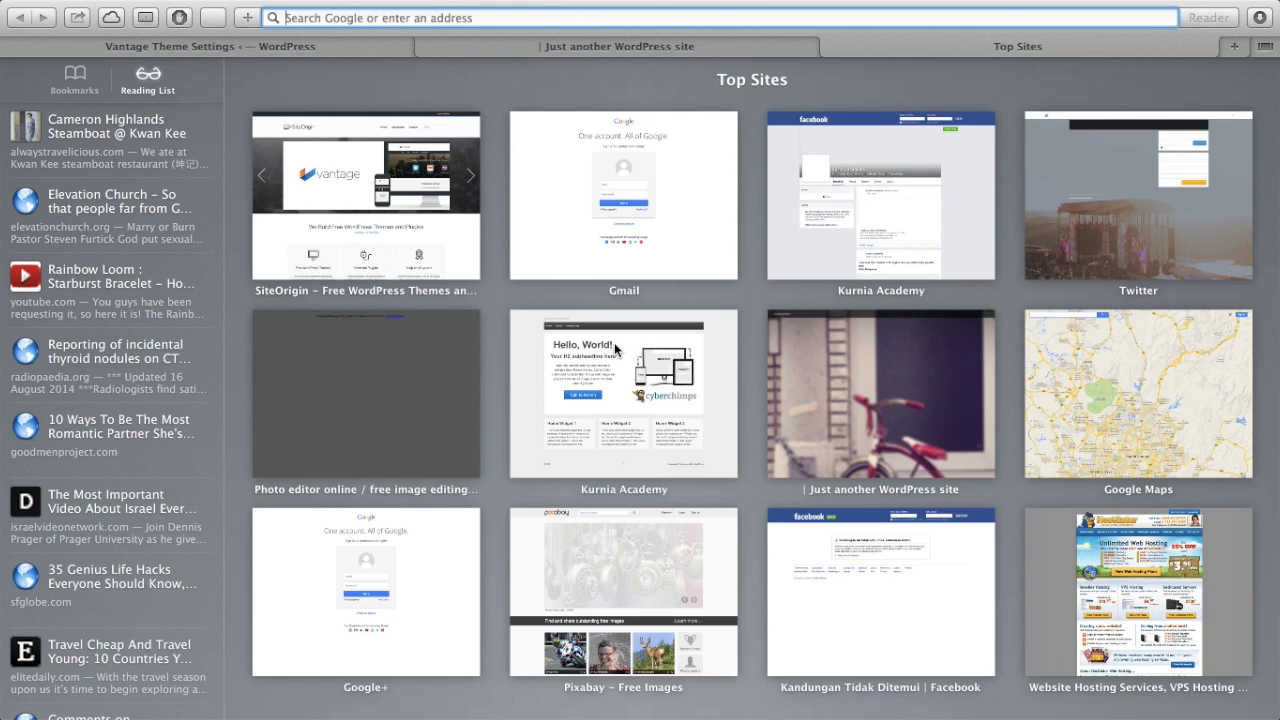
{"action": "type", "text": "pixab"}
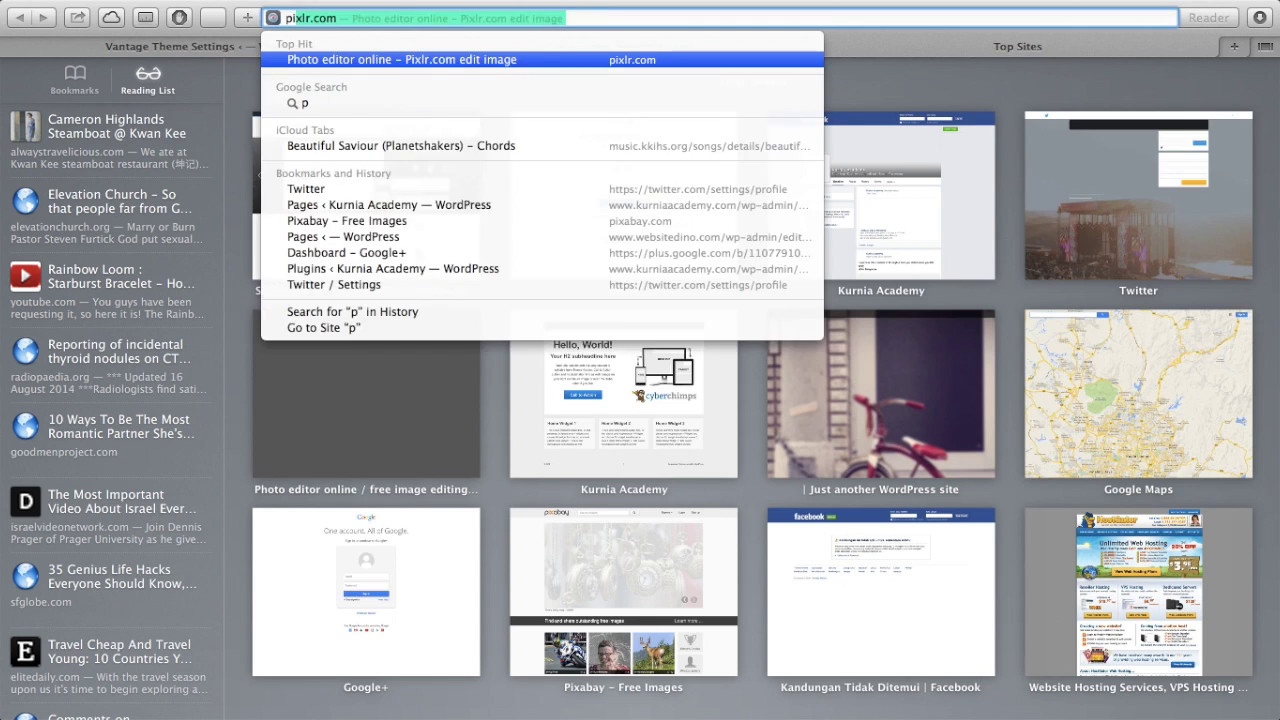
{"action": "type", "text": "ay.c"}
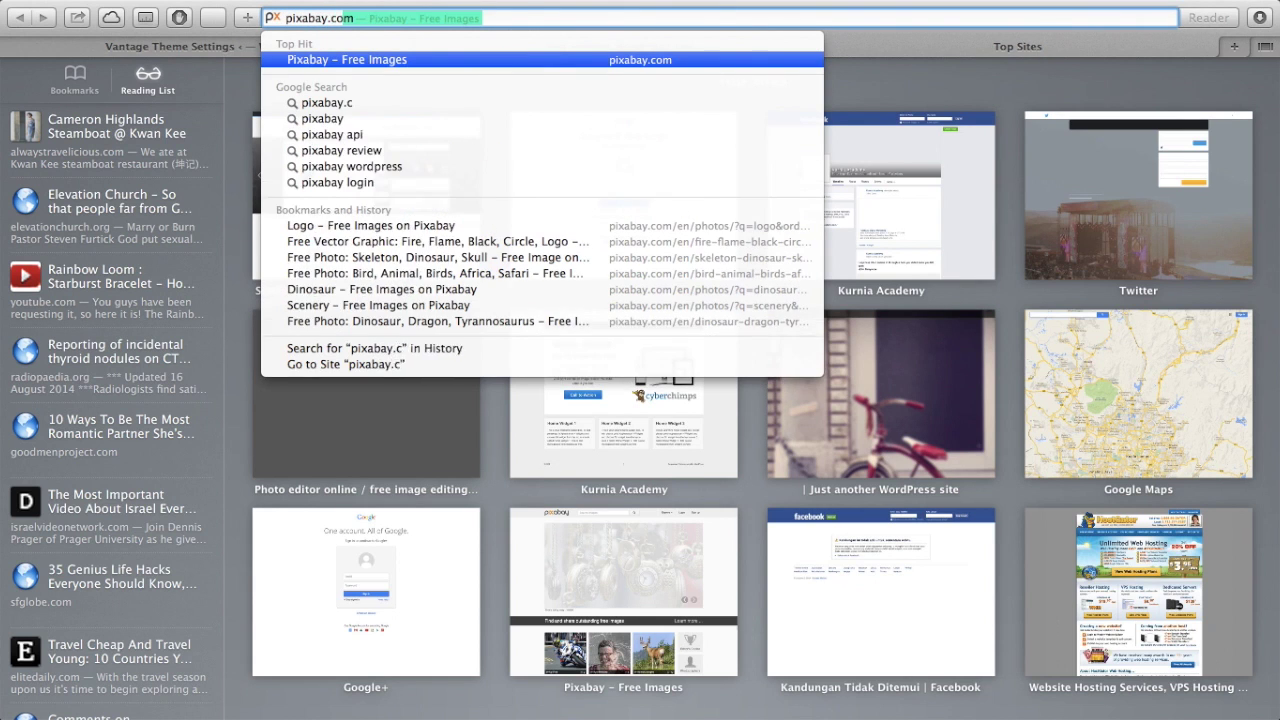
{"action": "key", "text": "Return"}
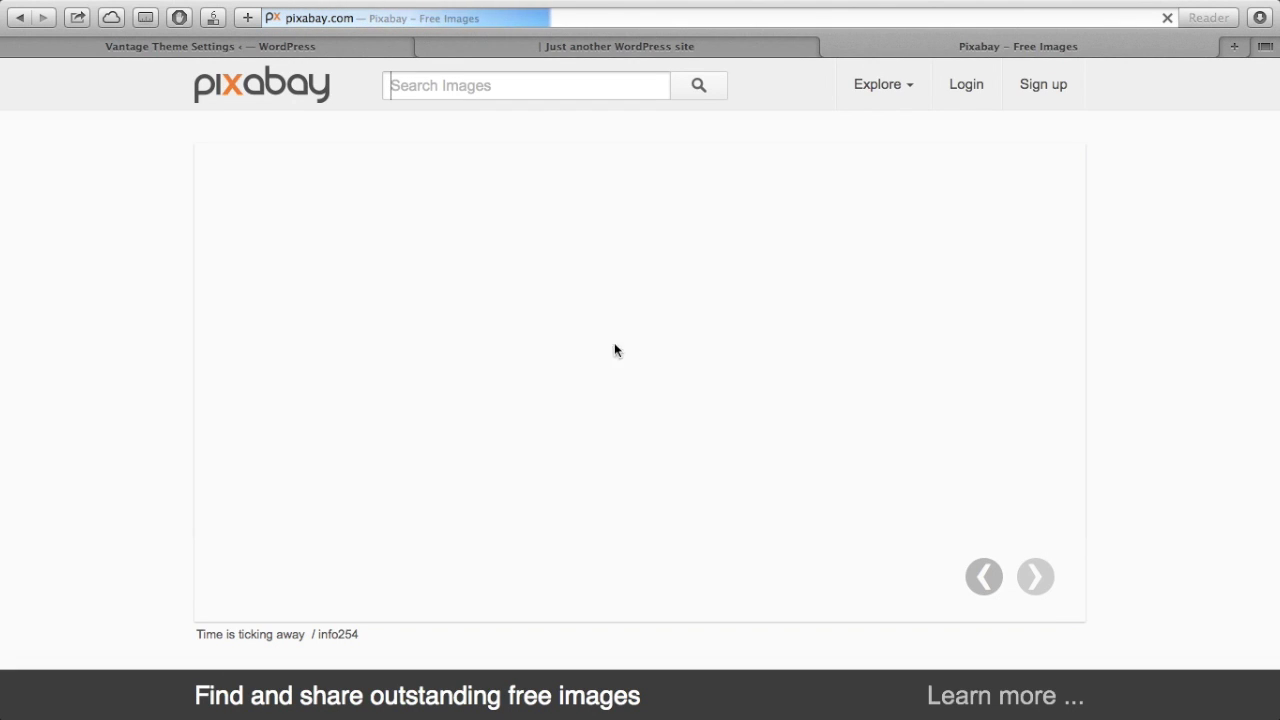
- Search Pixabay for 'logo' images
{"action": "scroll", "coordinate": [634, 489], "scroll_direction": "down", "scroll_amount": 5}
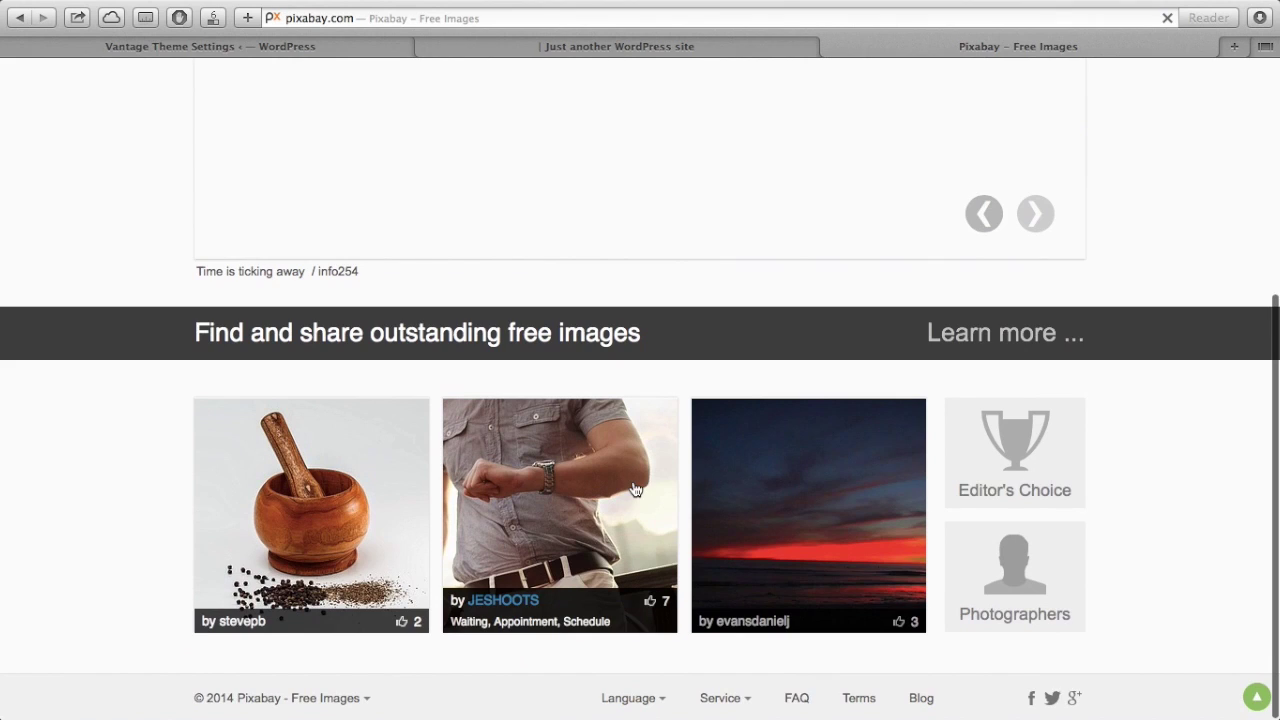
{"action": "scroll", "coordinate": [634, 489], "scroll_direction": "up", "scroll_amount": 5}
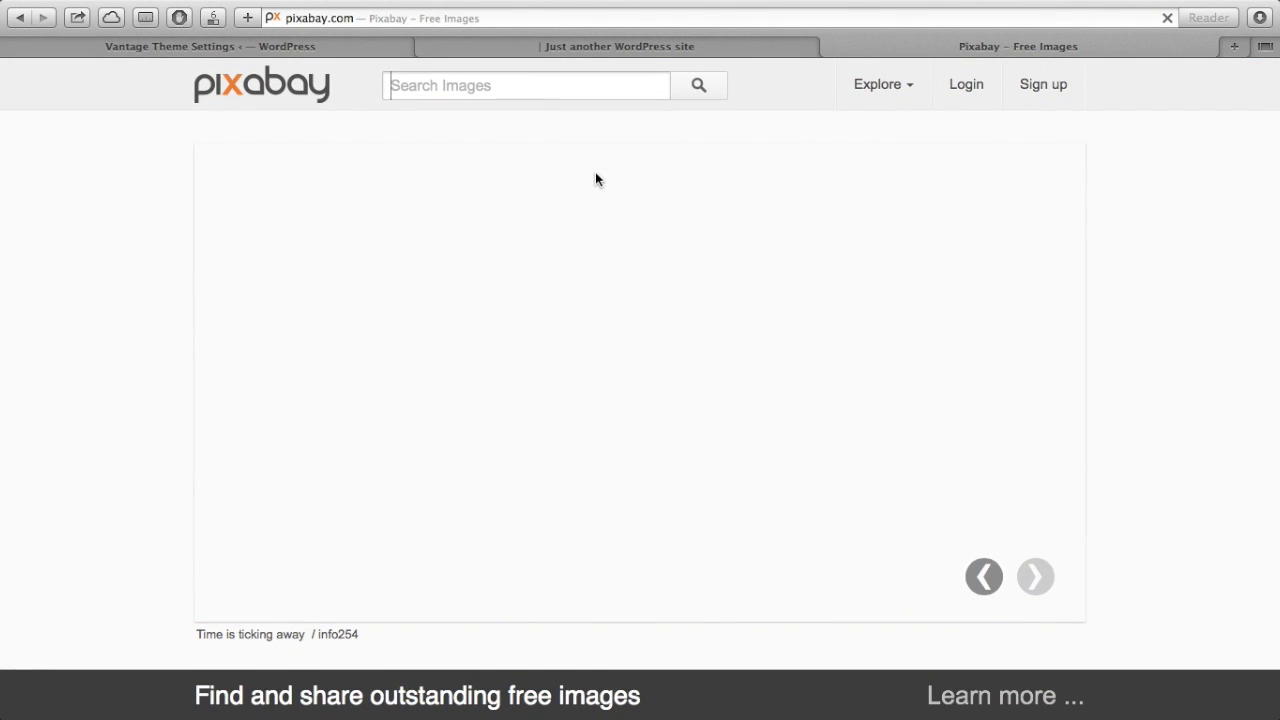
{"action": "left_click", "coordinate": [530, 82]}
{"action": "type", "text": "logo"}
{"action": "key", "text": "Return"}
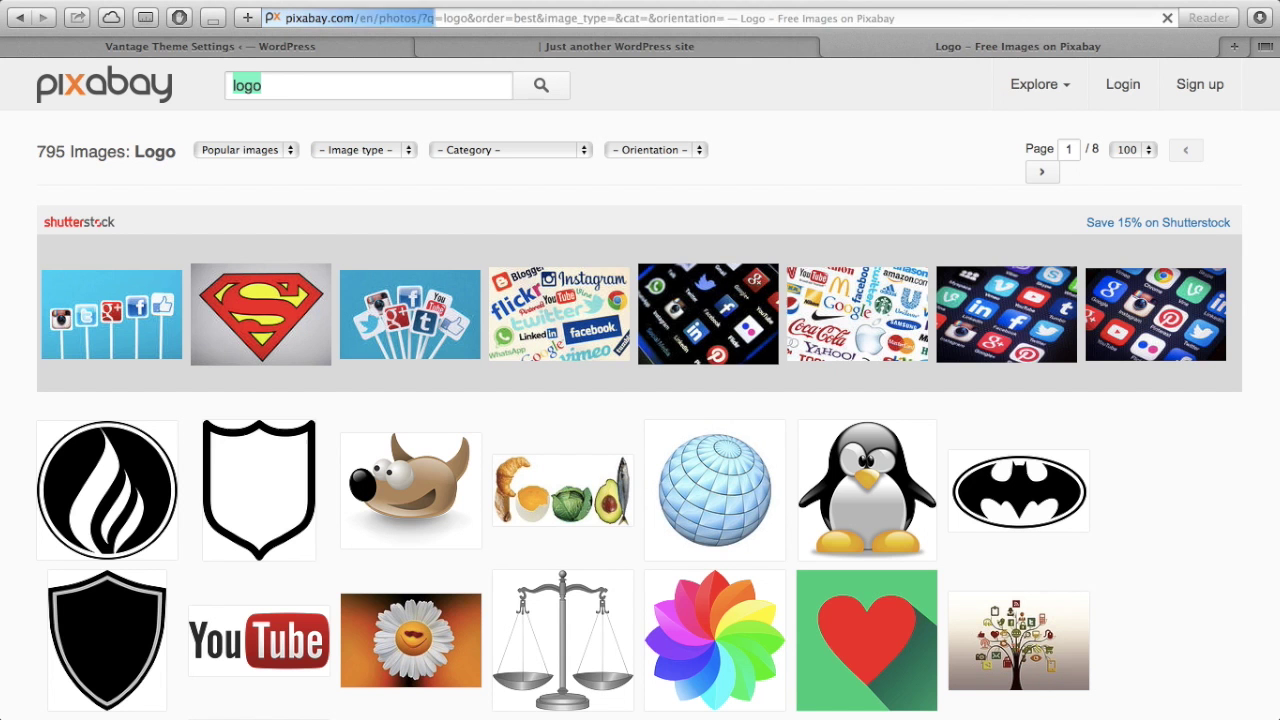
- Browse the 795 results and open the black flame-in-a-circle logo
{"action": "scroll", "coordinate": [488, 221], "scroll_direction": "down", "scroll_amount": 5}
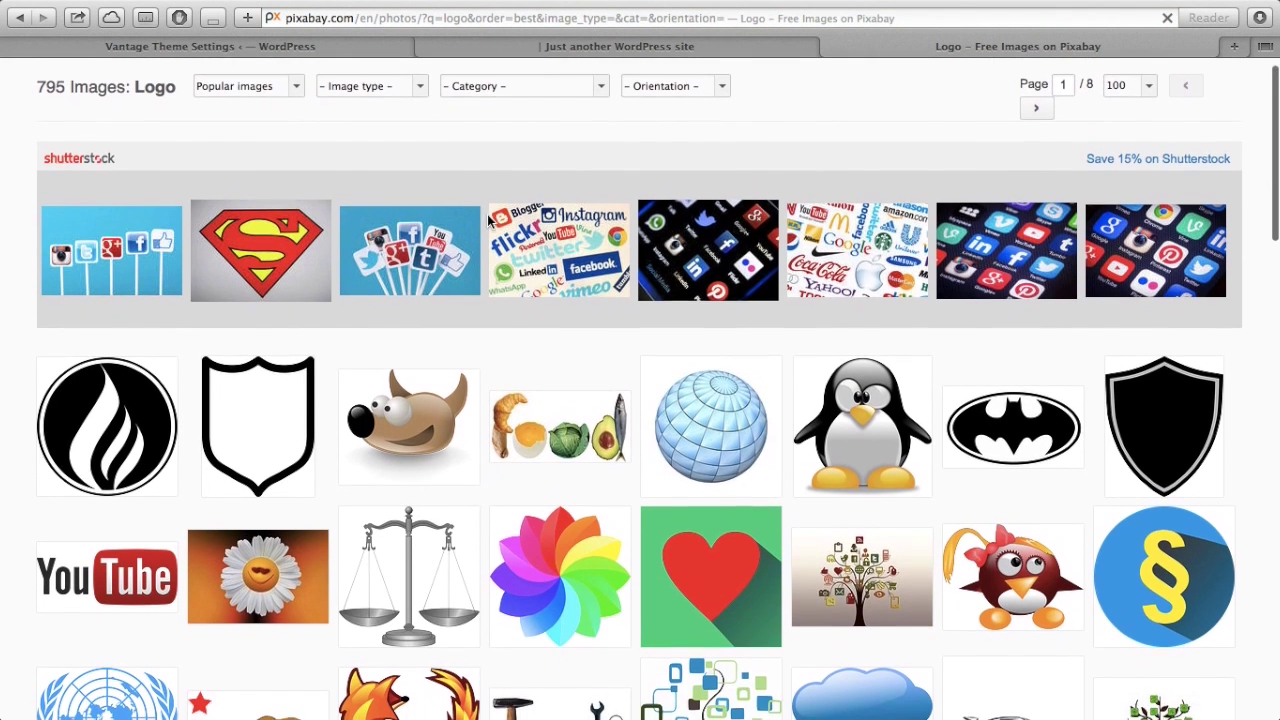
{"action": "scroll", "coordinate": [488, 230], "scroll_direction": "down", "scroll_amount": 7}
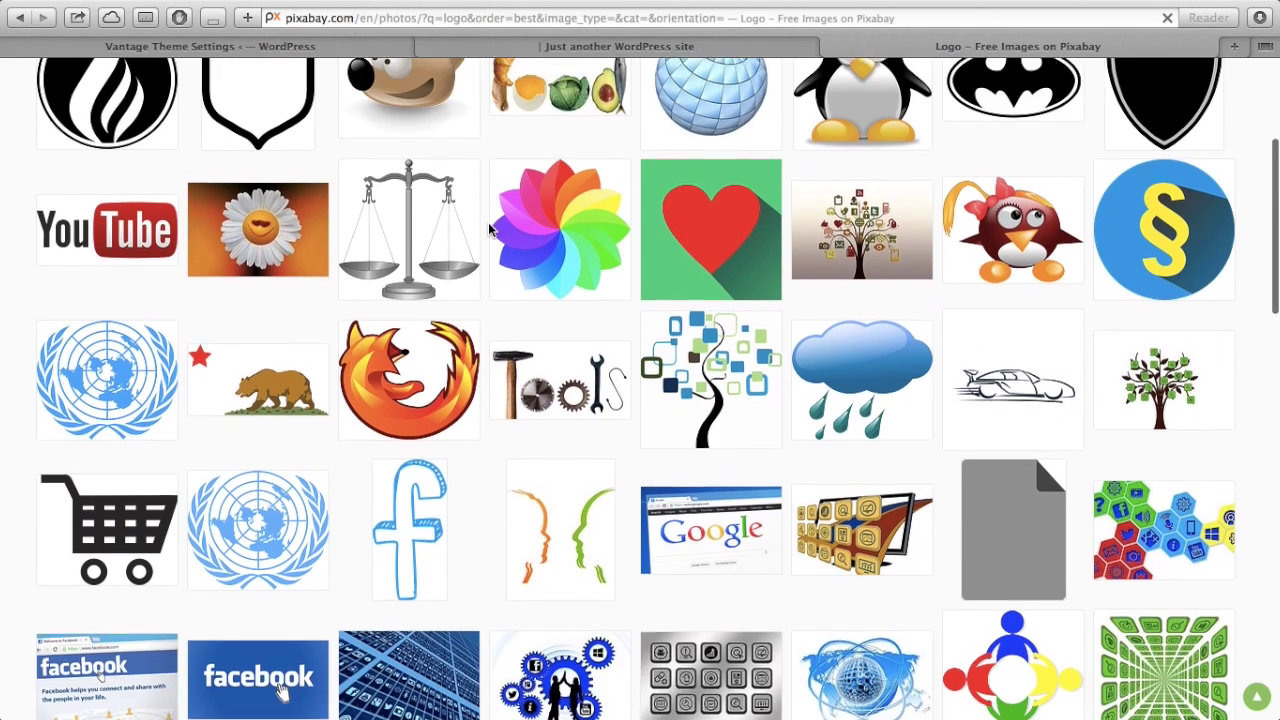
{"action": "scroll", "coordinate": [488, 230], "scroll_direction": "up", "scroll_amount": 2}
{"action": "scroll", "coordinate": [488, 229], "scroll_direction": "up", "scroll_amount": 5}
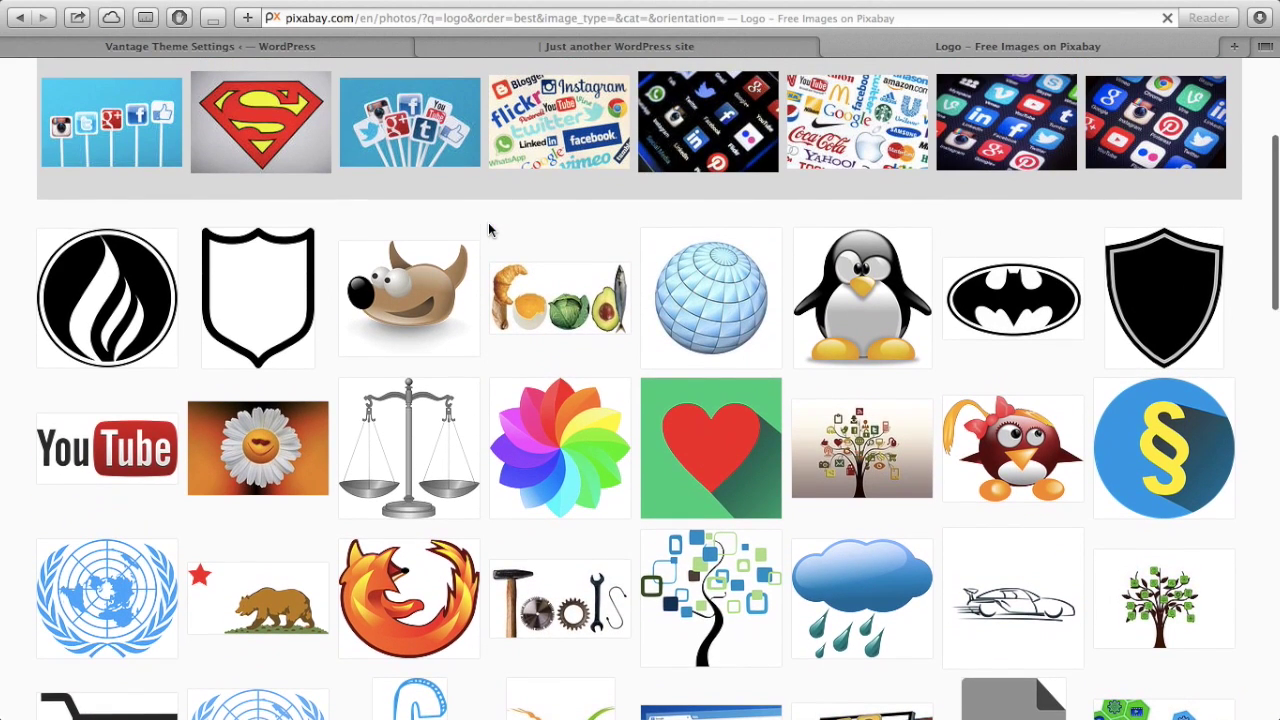
{"action": "left_click", "coordinate": [87, 281]}
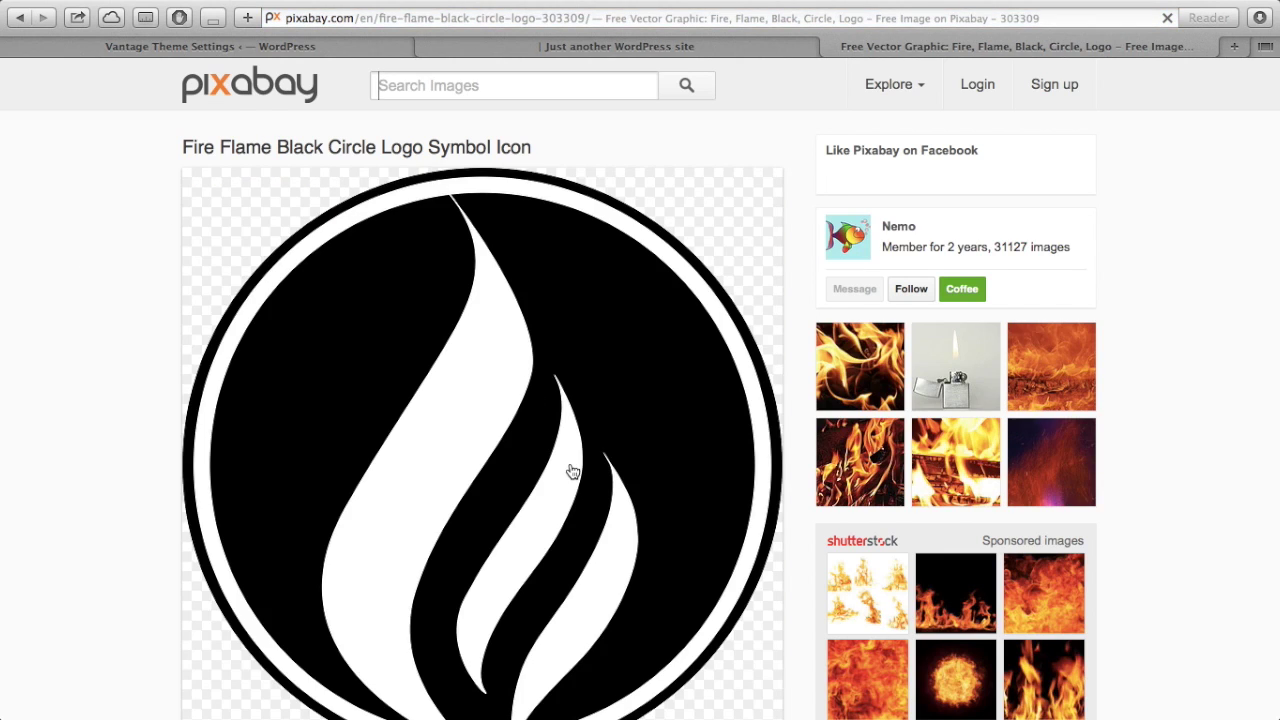
- Download the flame logo from Pixabay as the 640 × 634 PNG fire-303309_640.png
{"action": "scroll", "coordinate": [571, 469], "scroll_direction": "down", "scroll_amount": 5}
{"action": "scroll", "coordinate": [571, 469], "scroll_direction": "up", "scroll_amount": 3}
{"action": "scroll", "coordinate": [571, 469], "scroll_direction": "down", "scroll_amount": 2}
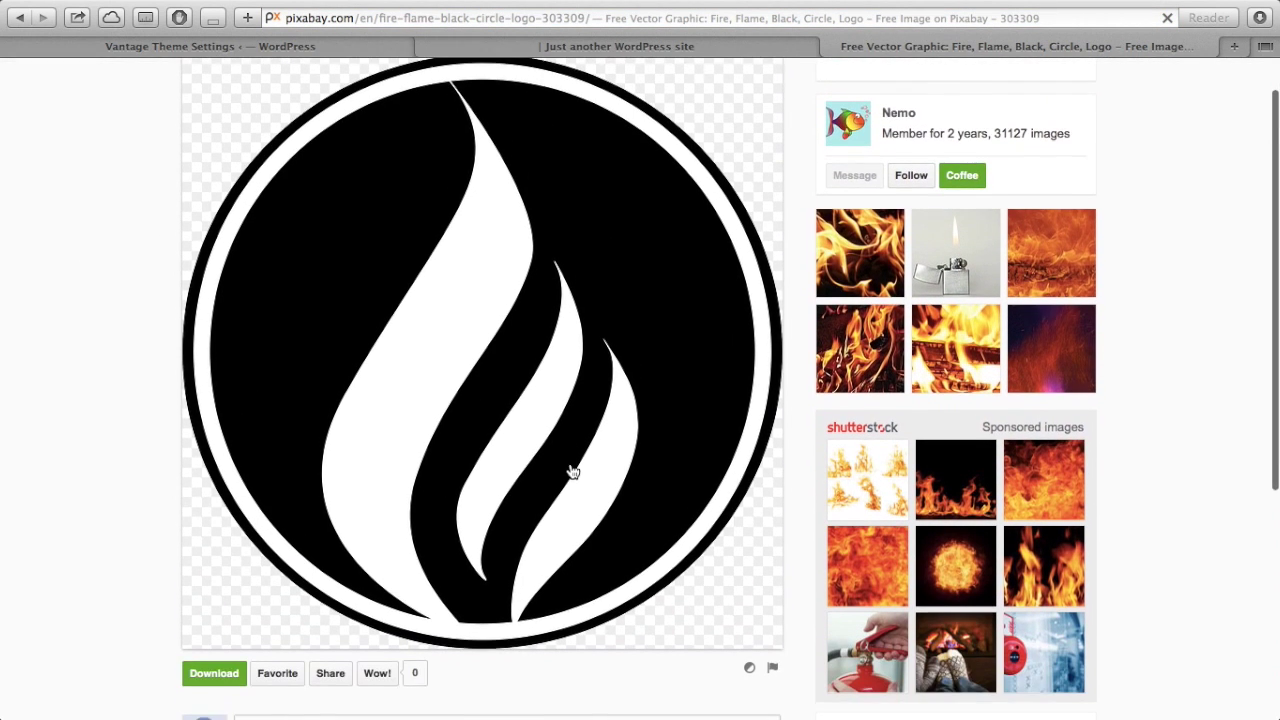
{"action": "scroll", "coordinate": [571, 469], "scroll_direction": "down", "scroll_amount": 5}
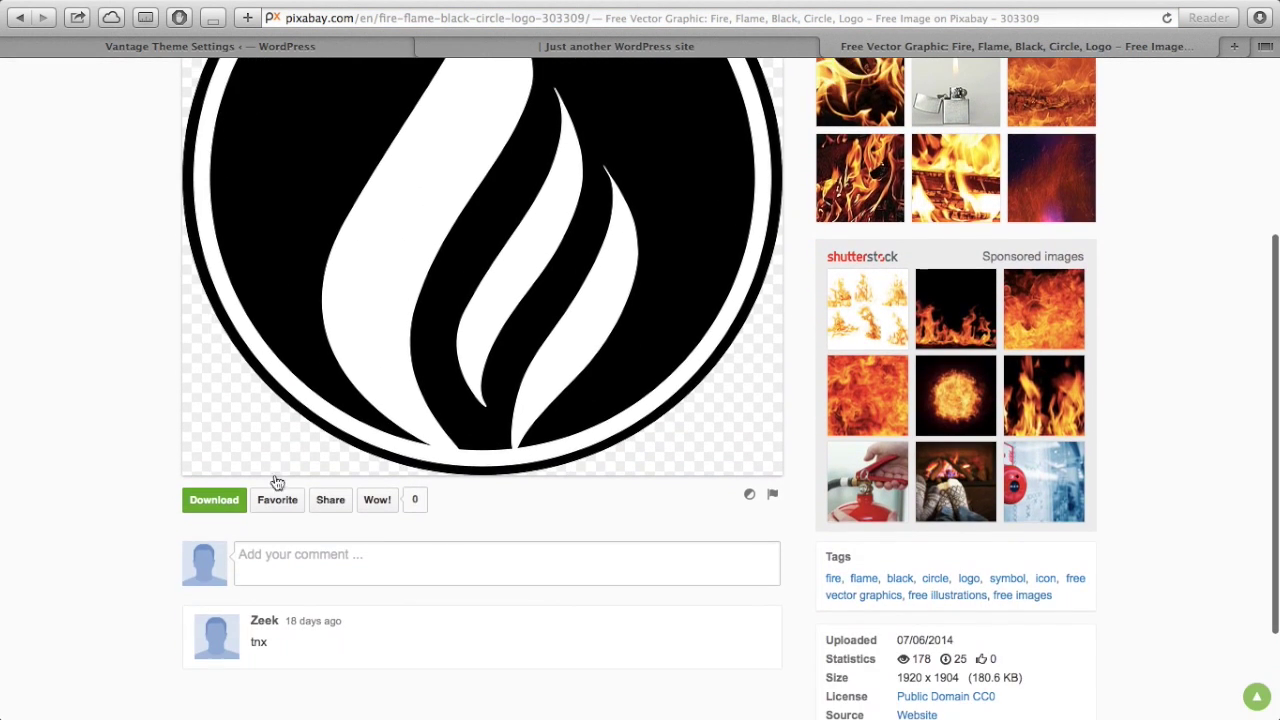
{"action": "left_click", "coordinate": [224, 497]}
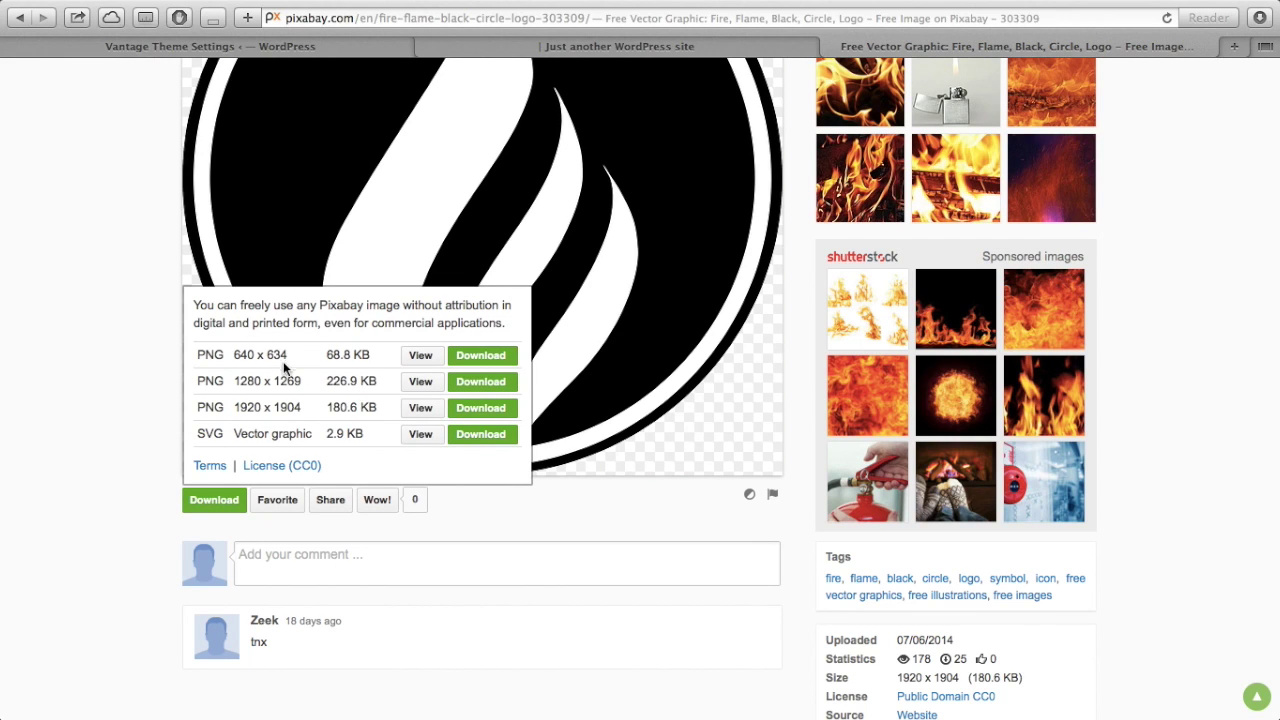
{"action": "left_click", "coordinate": [510, 365]}
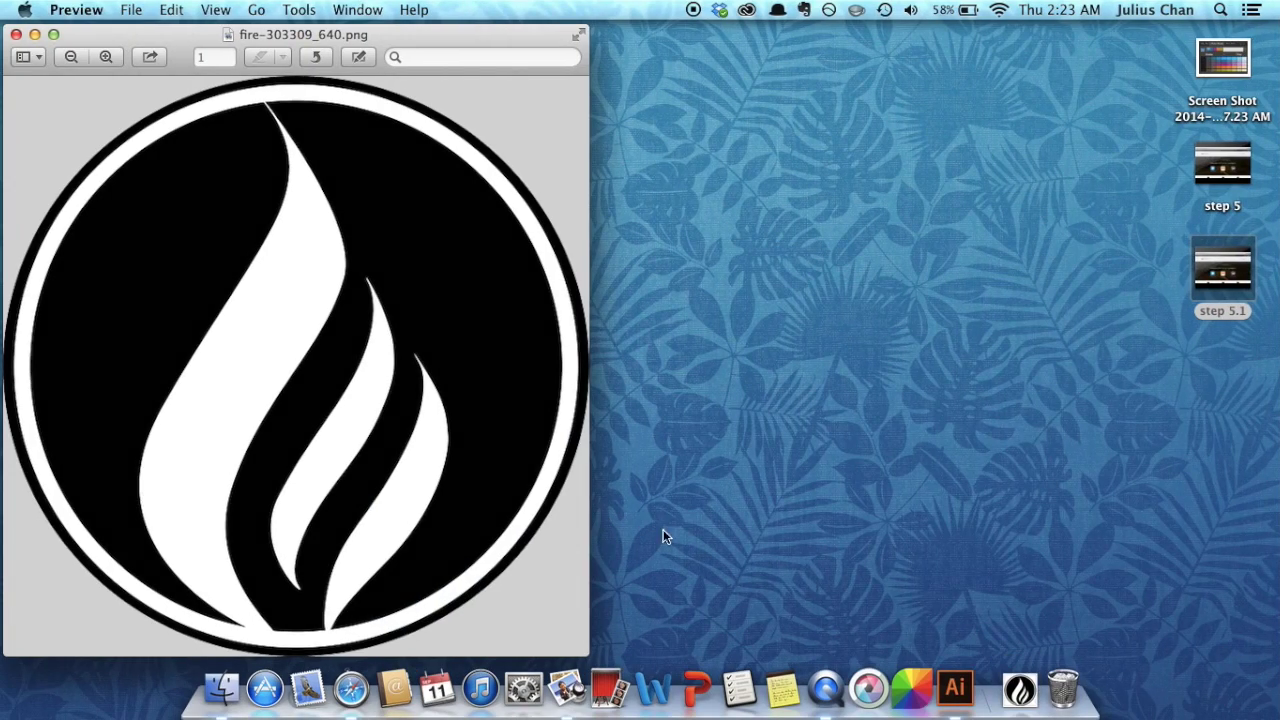
- Leave Preview, return to the Pixabay page in Safari, and open a new Top Sites tab
{"action": "key", "text": "ctrl+Right"}
{"action": "scroll", "coordinate": [727, 326], "scroll_direction": "up", "scroll_amount": 3}
{"action": "scroll", "coordinate": [727, 326], "scroll_direction": "up", "scroll_amount": 3}
{"action": "key", "text": "super+t"}
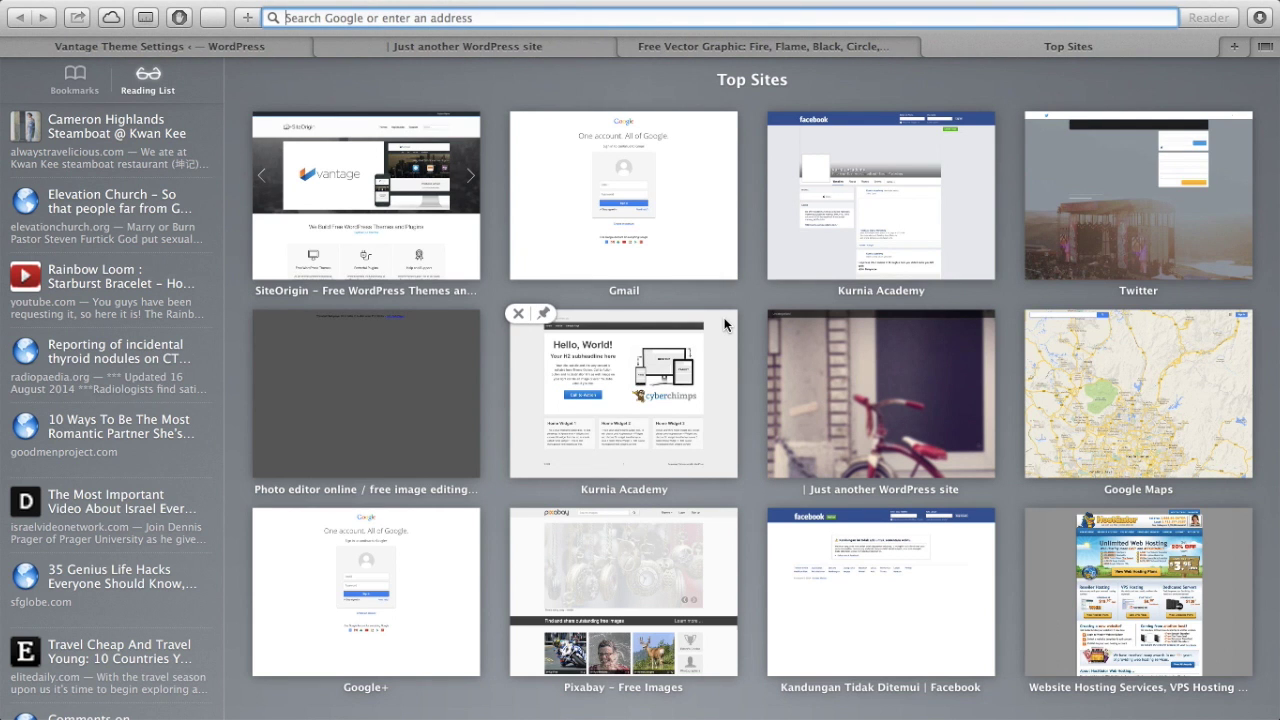
- Go to pixlr.com and launch the Pixlr Editor web app
{"action": "type", "text": "pixlr"}
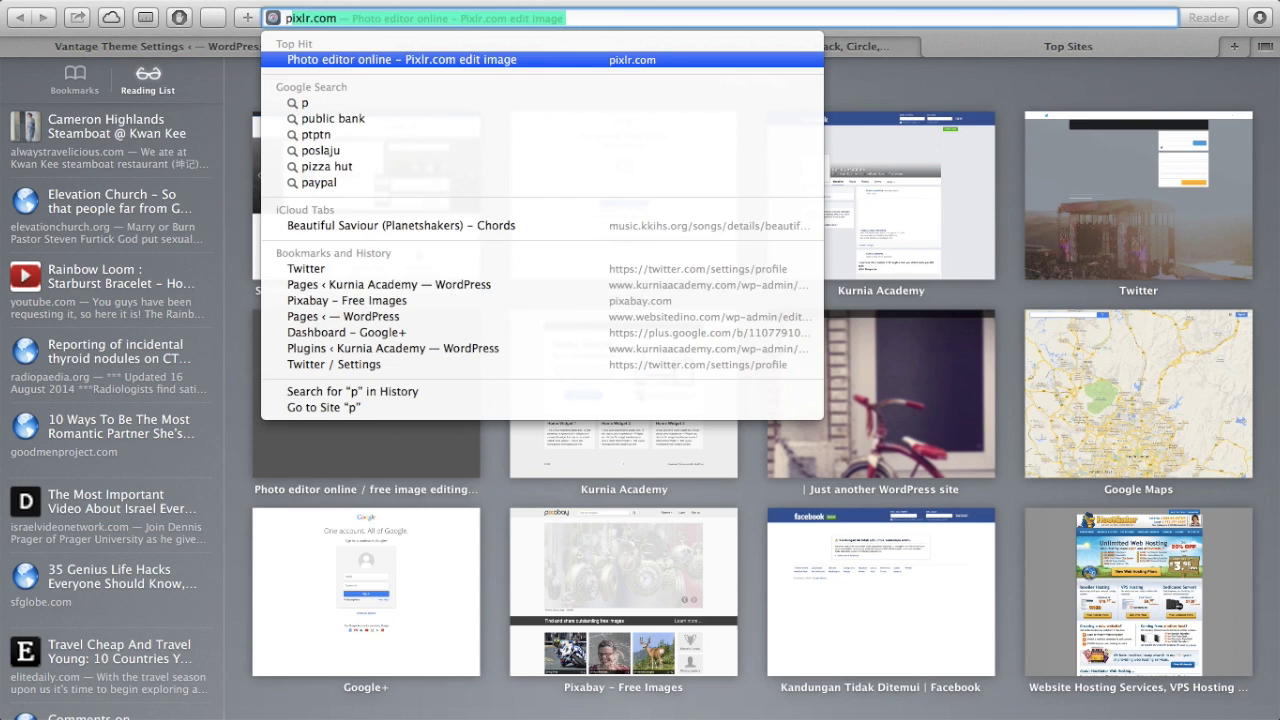
{"action": "type", "text": ".com"}
{"action": "key", "text": "Return"}
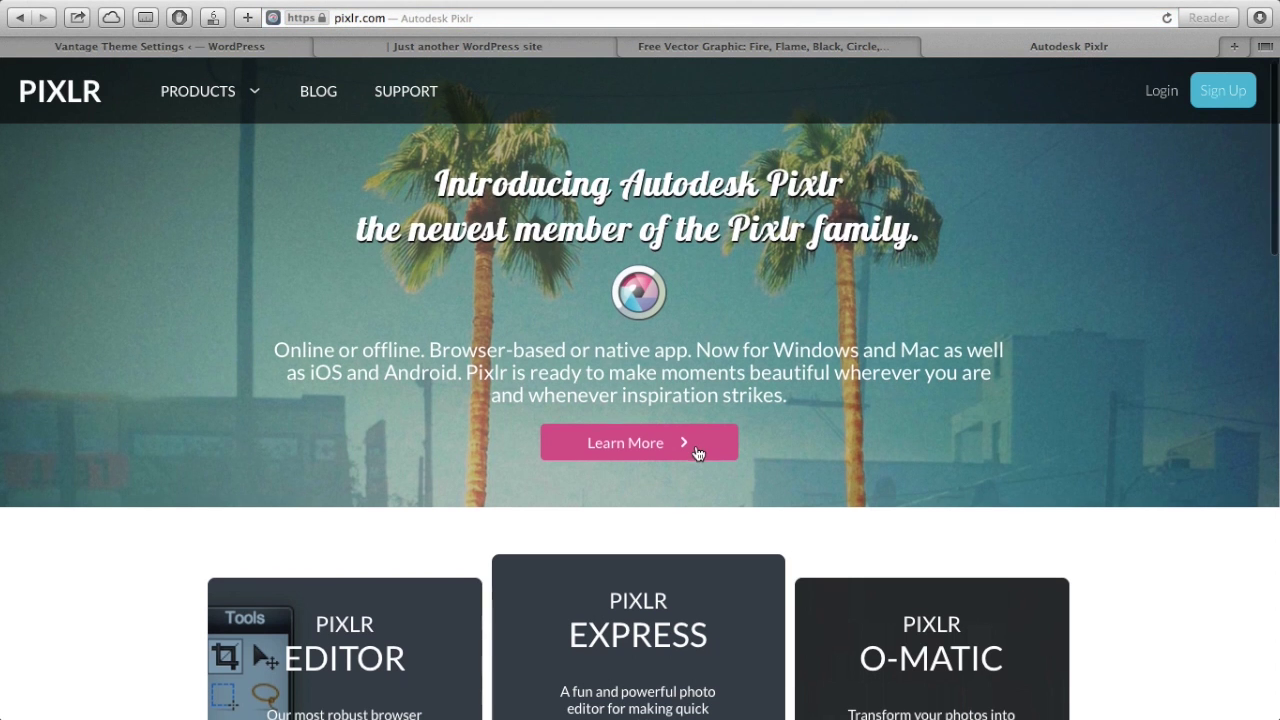
{"action": "scroll", "coordinate": [697, 449], "scroll_direction": "down", "scroll_amount": 5}
{"action": "left_click", "coordinate": [371, 557]}
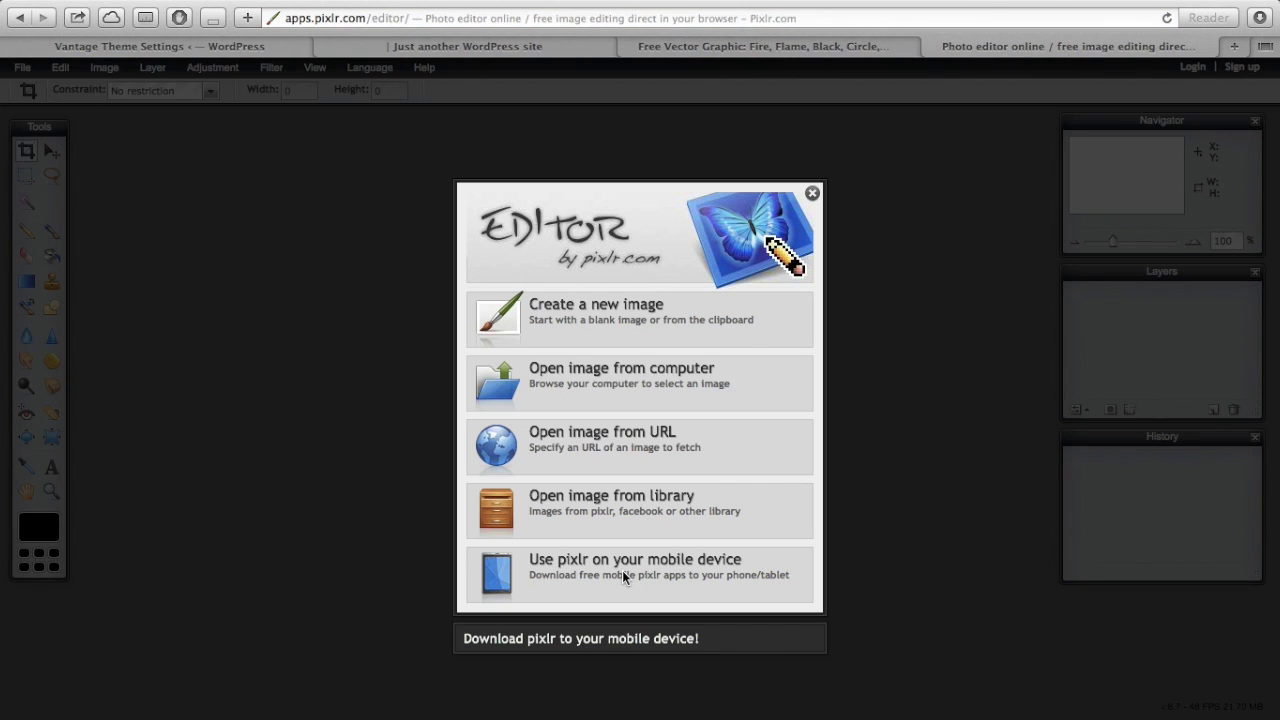
- Create a new transparent 200 × 100 px image named 'Flame logo for website'
{"action": "left_click", "coordinate": [607, 325]}
{"action": "double_click", "coordinate": [593, 320]}
{"action": "key", "text": "BackSpace"}
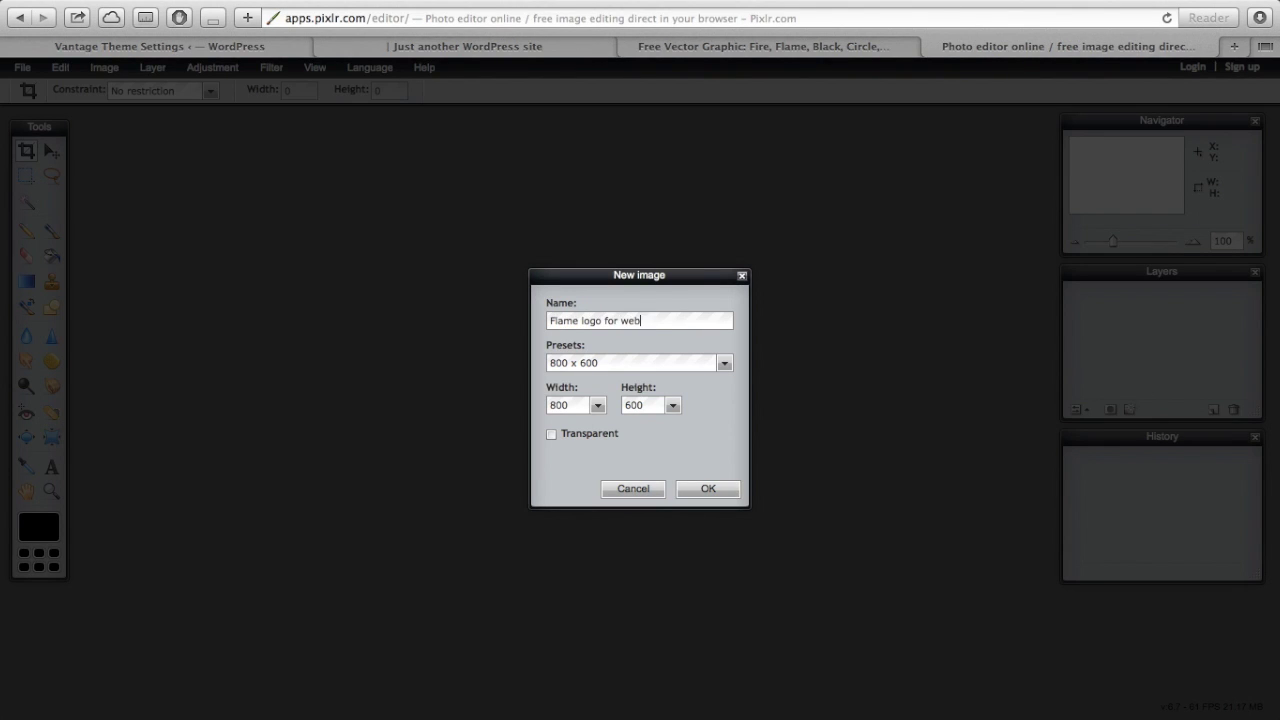
{"action": "left_click", "coordinate": [590, 366]}
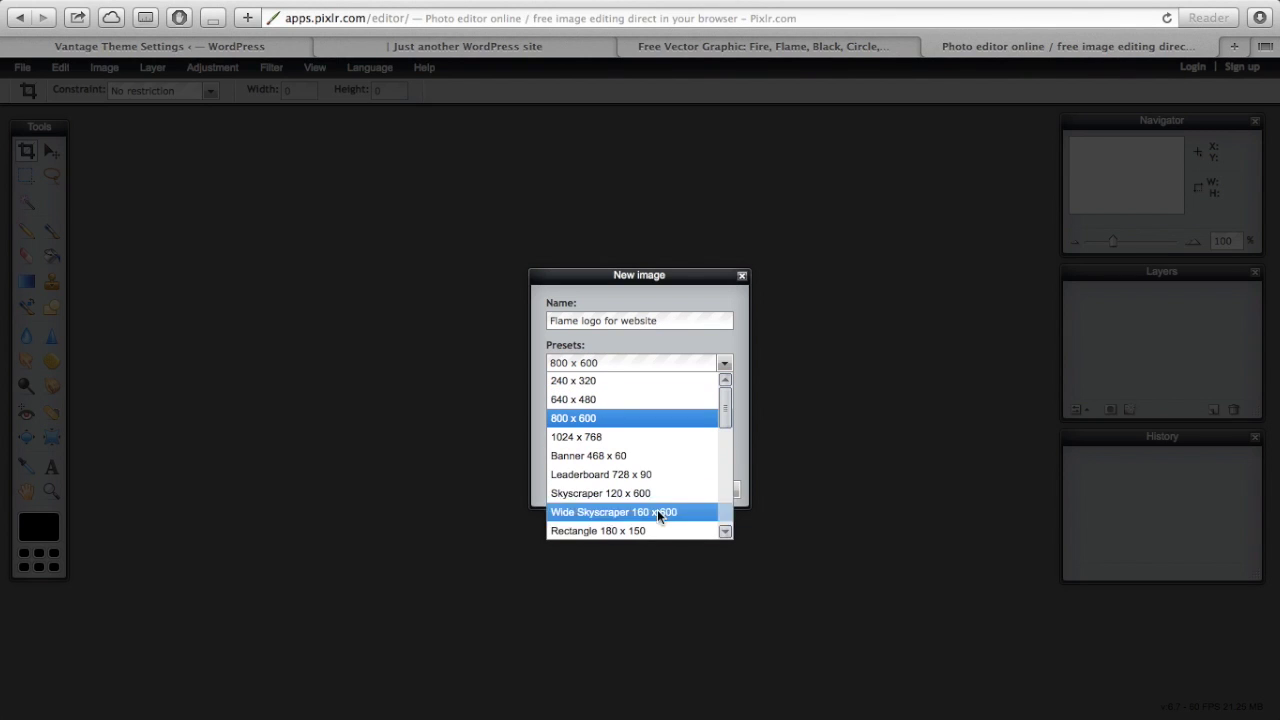
{"action": "left_click", "coordinate": [821, 364]}
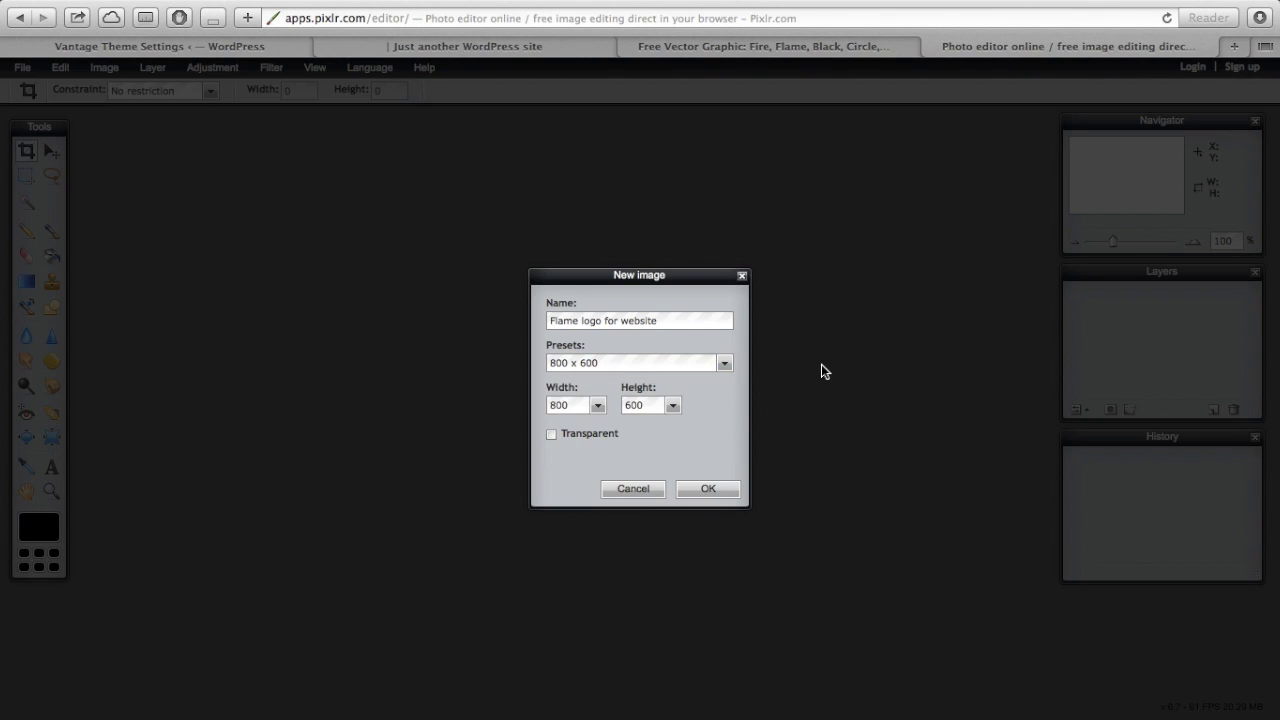
{"action": "double_click", "coordinate": [576, 413]}
{"action": "type", "text": "2"}
{"action": "type", "text": "10"}
{"action": "left_click", "coordinate": [708, 490]}
- Reposition and enlarge the new image window in the workspace
{"action": "left_click_drag", "start_coordinate": [213, 124], "coordinate": [530, 233]}
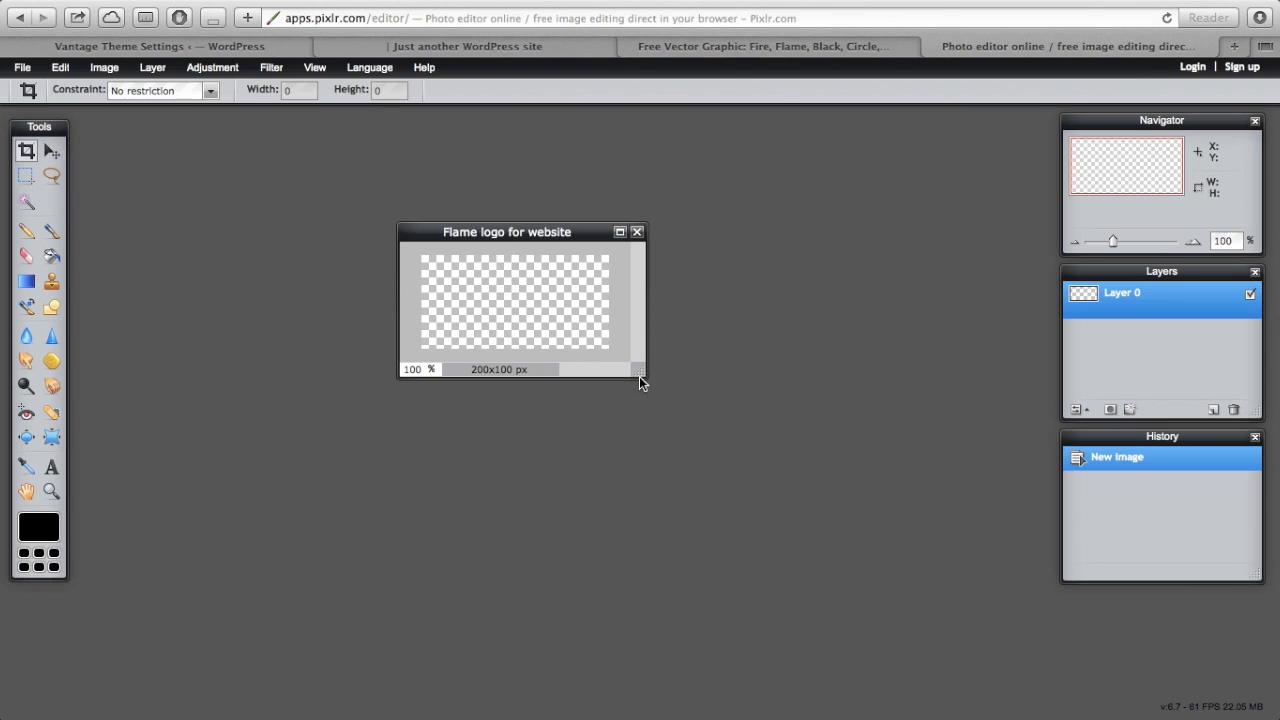
{"action": "left_click_drag", "start_coordinate": [641, 374], "coordinate": [775, 480]}
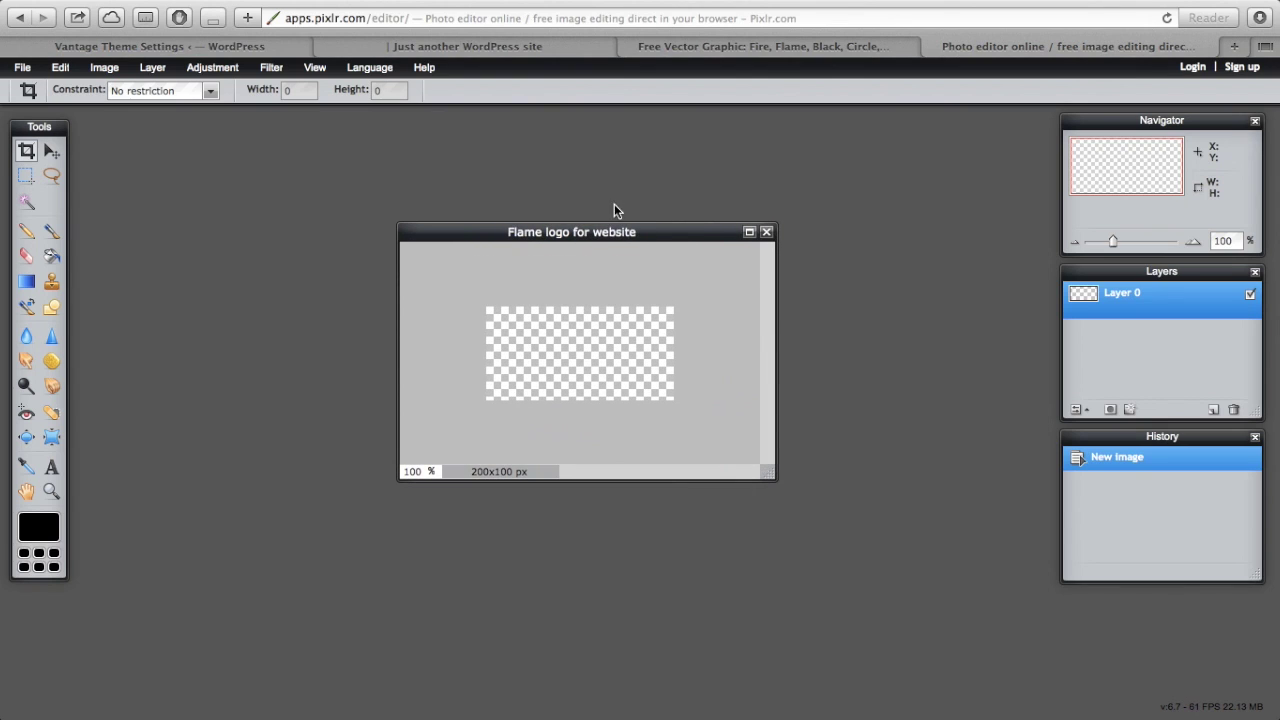
{"action": "left_click_drag", "start_coordinate": [592, 228], "coordinate": [634, 139]}
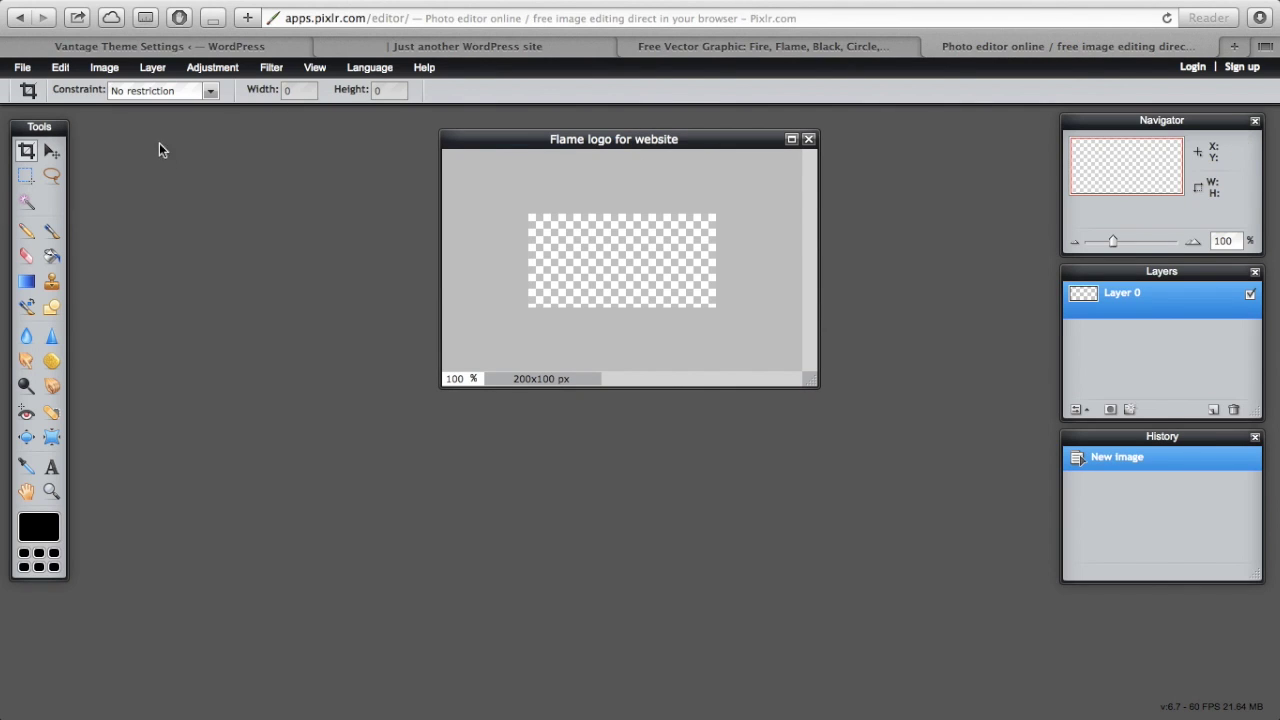
- Open fire-303309_640.png from the Downloads folder in Pixlr Editor
{"action": "left_click", "coordinate": [22, 67]}
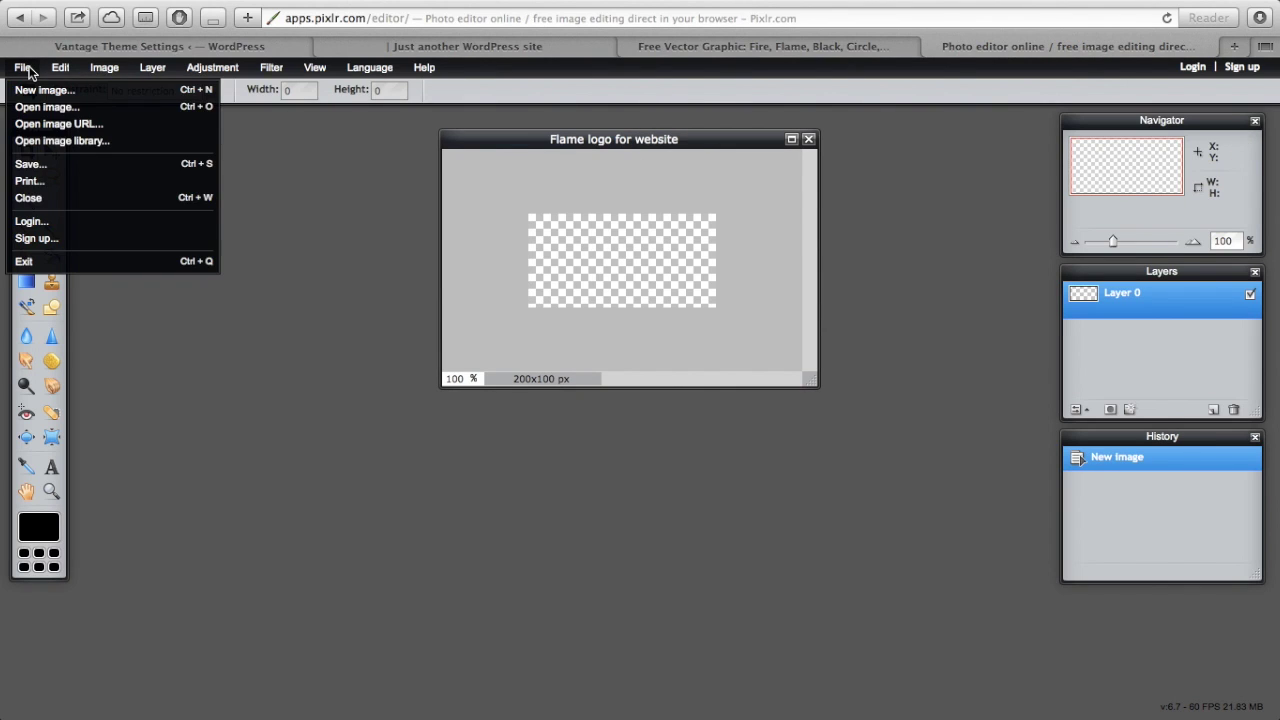
{"action": "left_click", "coordinate": [45, 107]}
{"action": "left_click", "coordinate": [124, 224]}
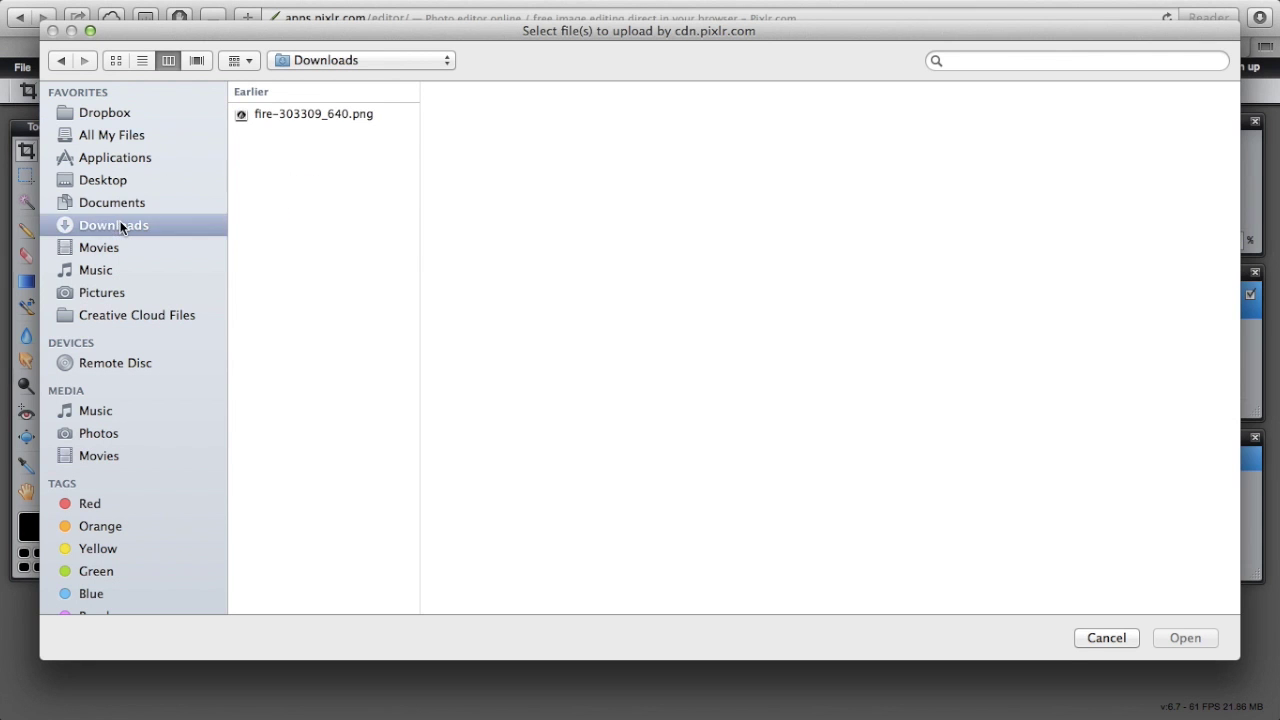
{"action": "left_click", "coordinate": [306, 115]}
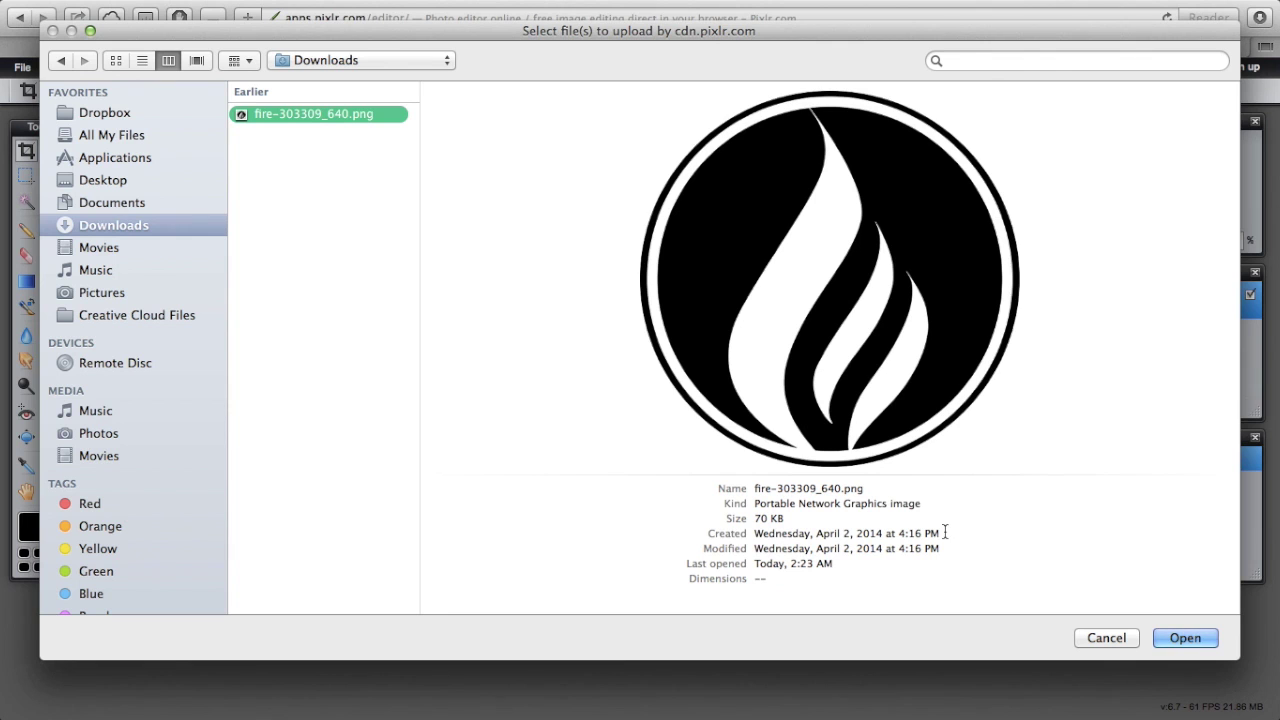
{"action": "left_click", "coordinate": [1194, 639]}
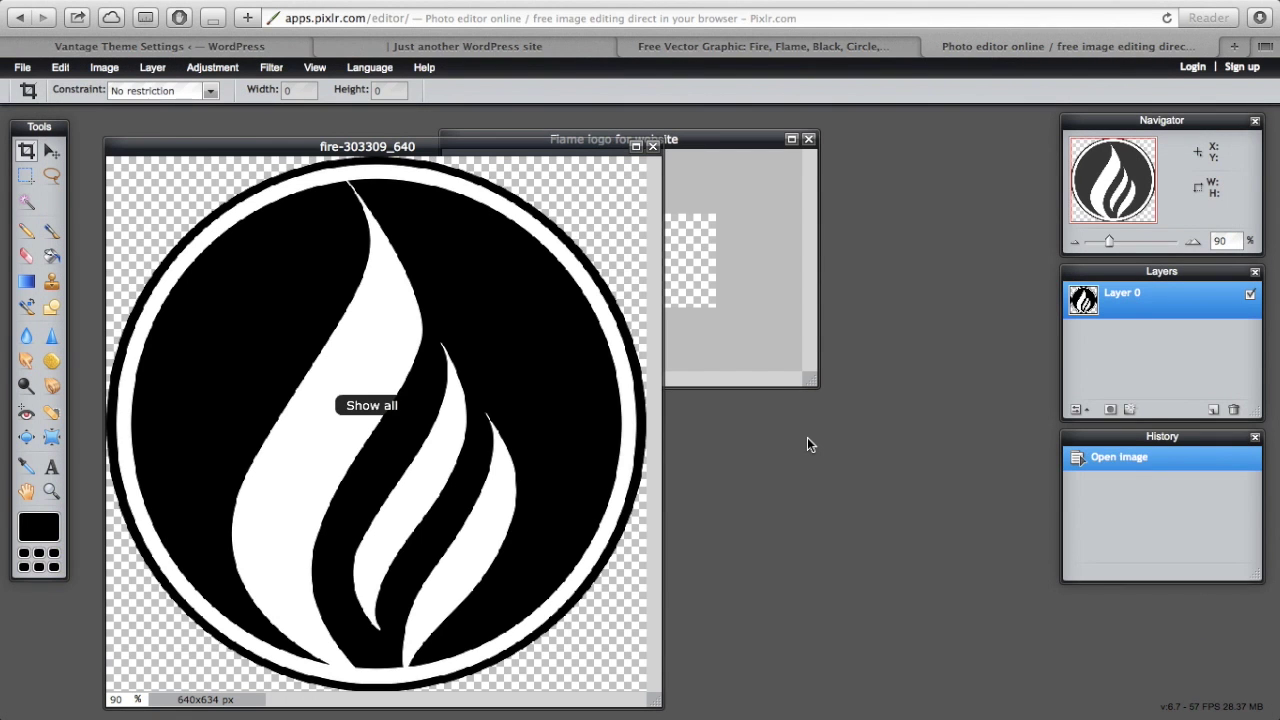
- Arrange the flame picture and Flame logo windows side by side
{"action": "left_click_drag", "start_coordinate": [710, 142], "coordinate": [922, 177]}
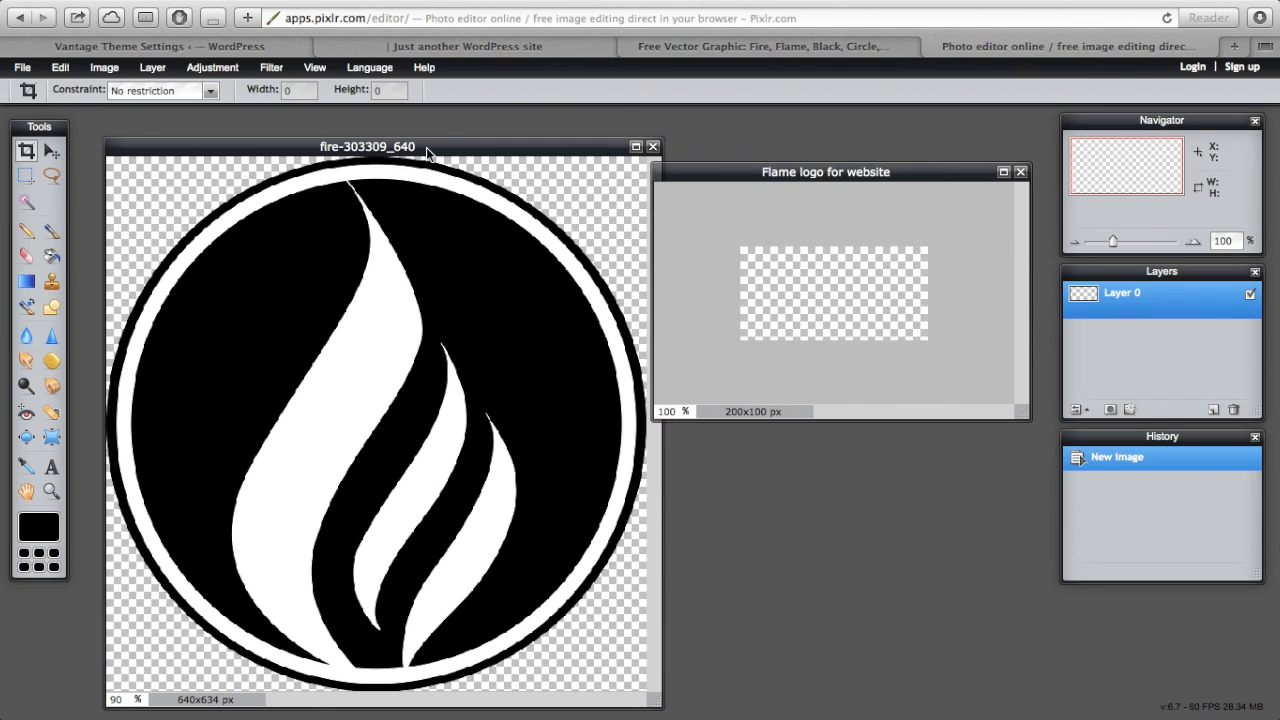
{"action": "left_click_drag", "start_coordinate": [424, 148], "coordinate": [383, 92]}
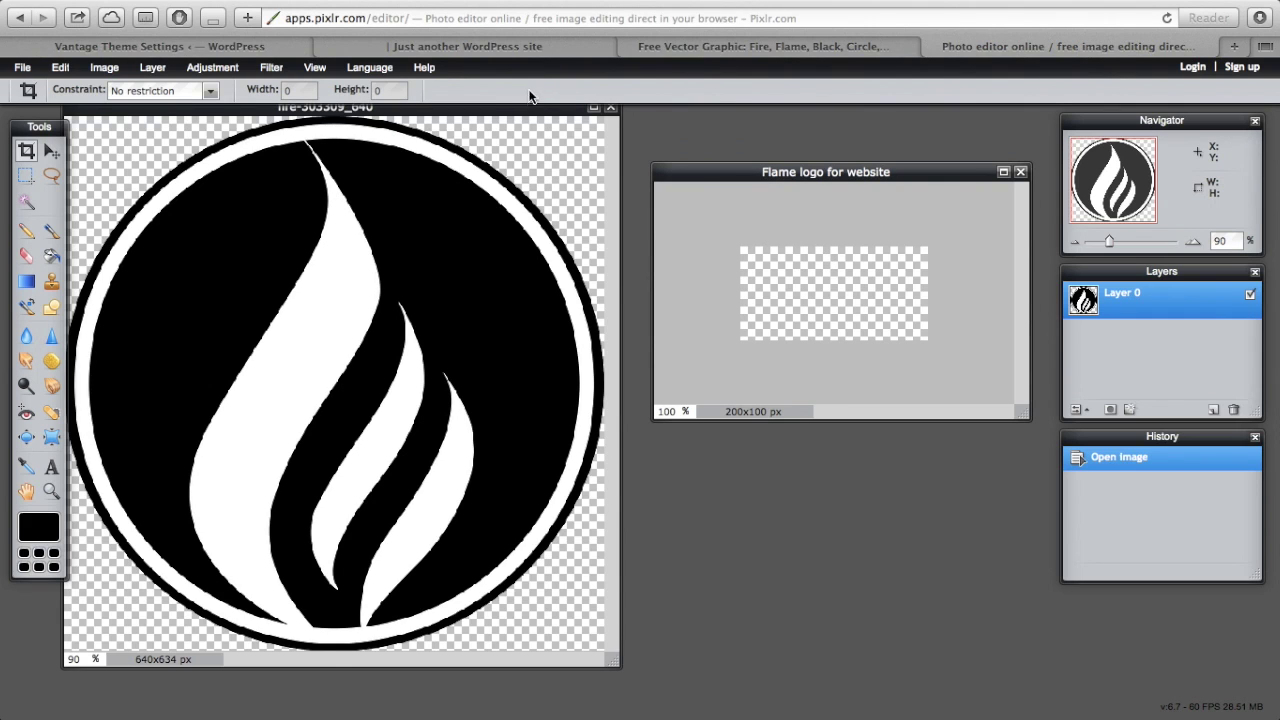
{"action": "left_click_drag", "start_coordinate": [514, 109], "coordinate": [523, 114]}
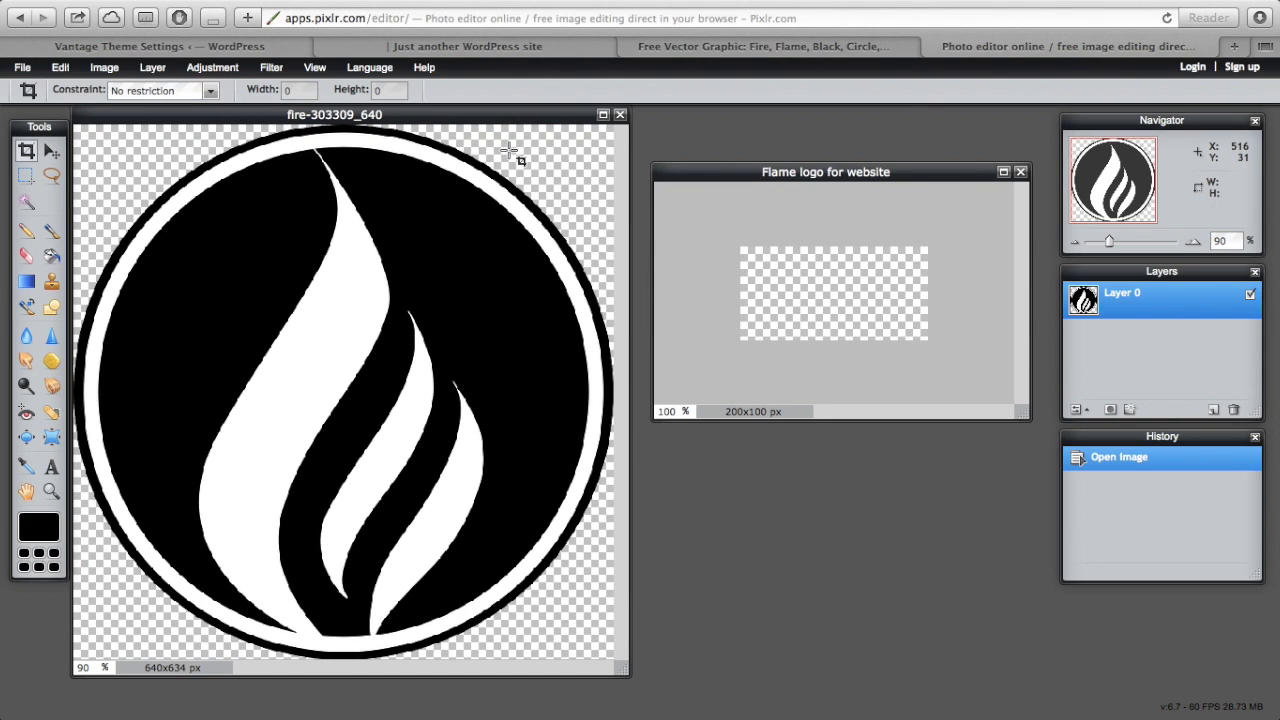
- Select all of the flame picture and copy it
{"action": "left_click", "coordinate": [58, 69]}
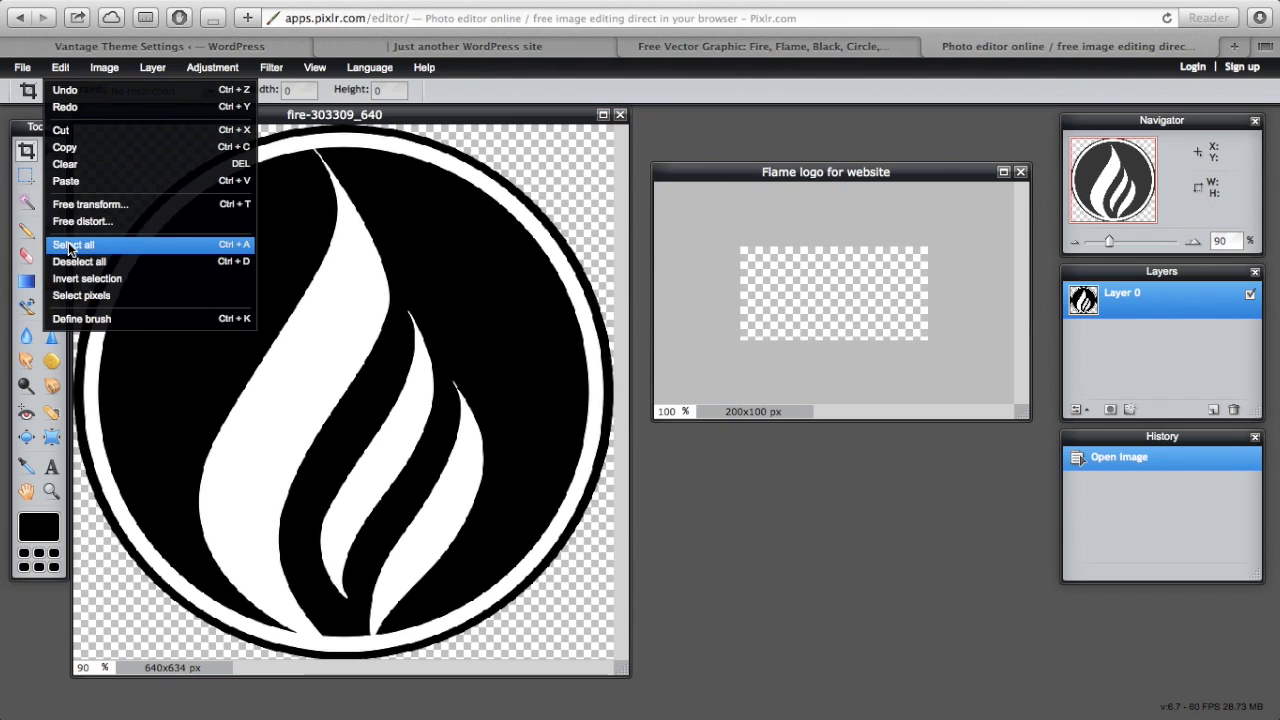
{"action": "left_click", "coordinate": [70, 247]}
{"action": "left_click", "coordinate": [61, 69]}
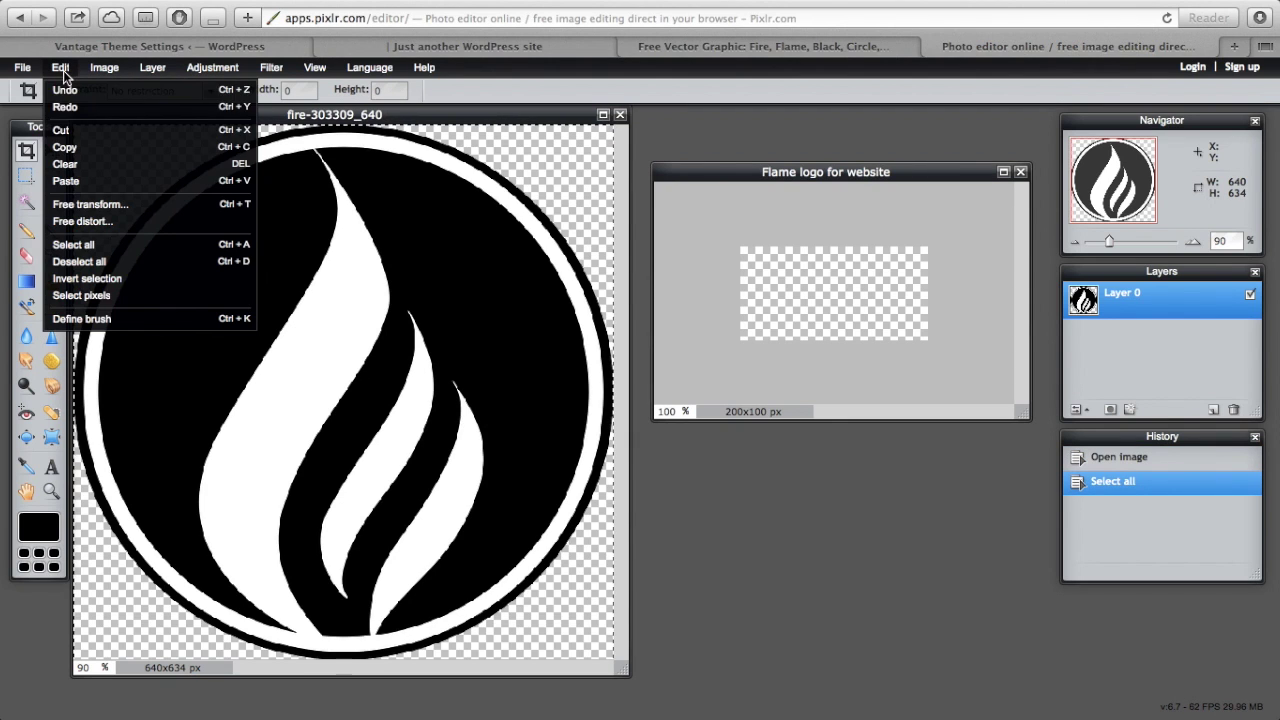
{"action": "left_click", "coordinate": [70, 147]}
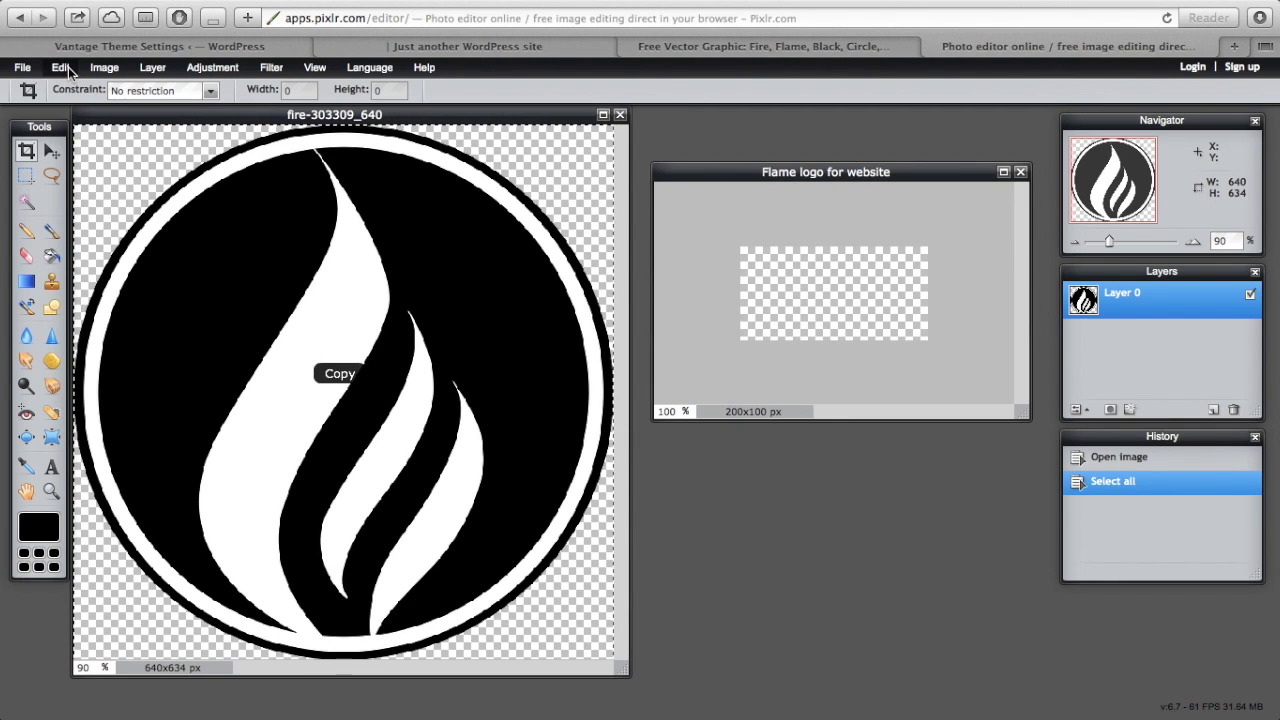
- Paste the copied flame into 'Flame logo for website' as Layer 1
{"action": "left_click", "coordinate": [733, 174]}
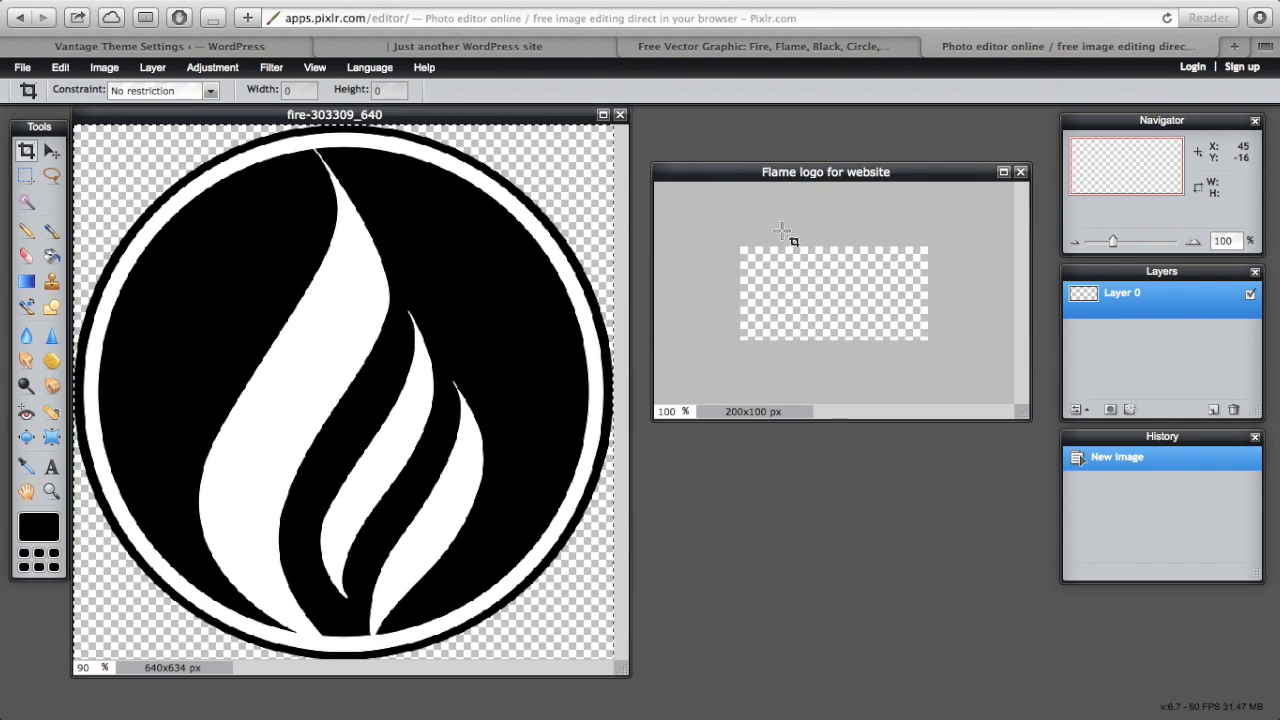
{"action": "left_click", "coordinate": [60, 67]}
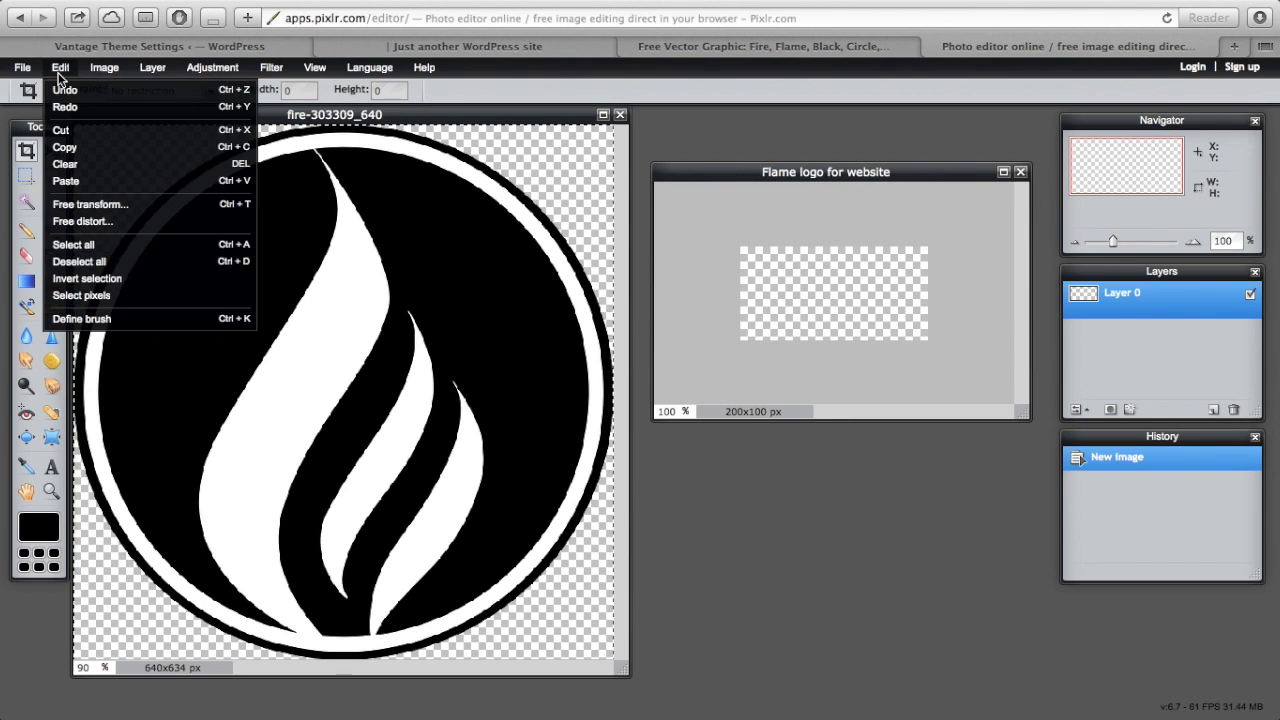
{"action": "left_click", "coordinate": [68, 180]}
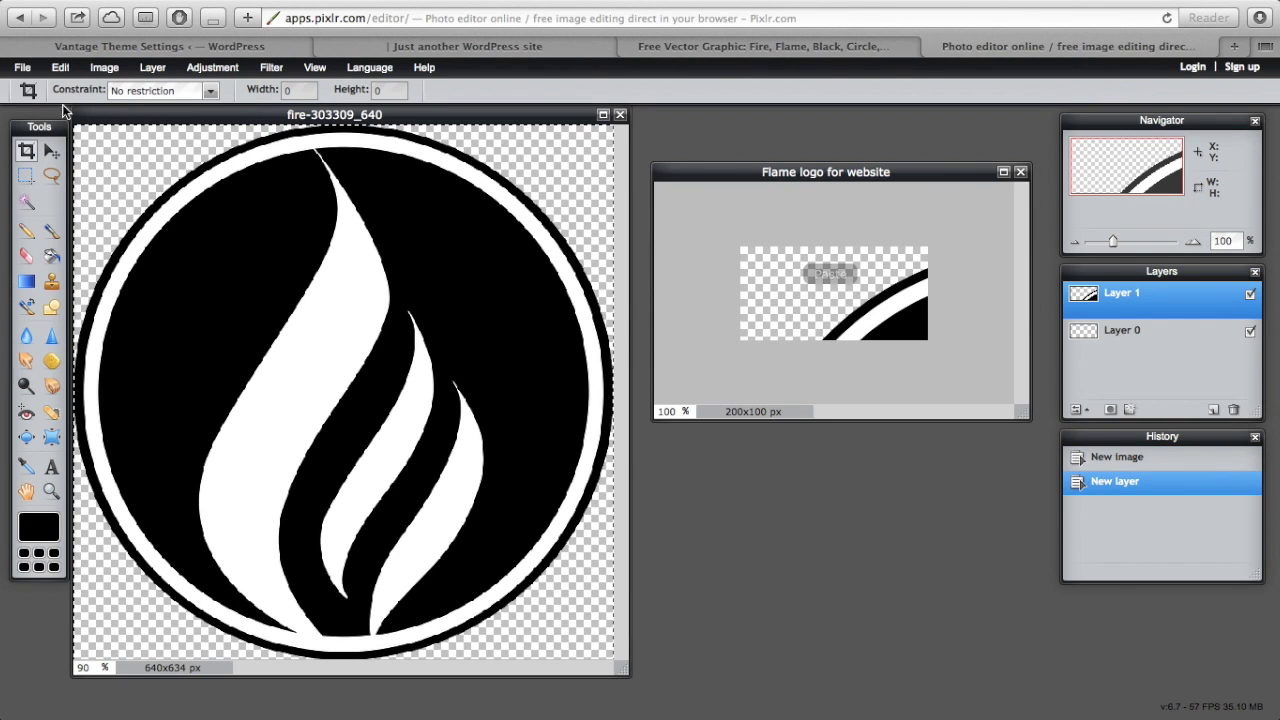
{"action": "left_click", "coordinate": [60, 67]}
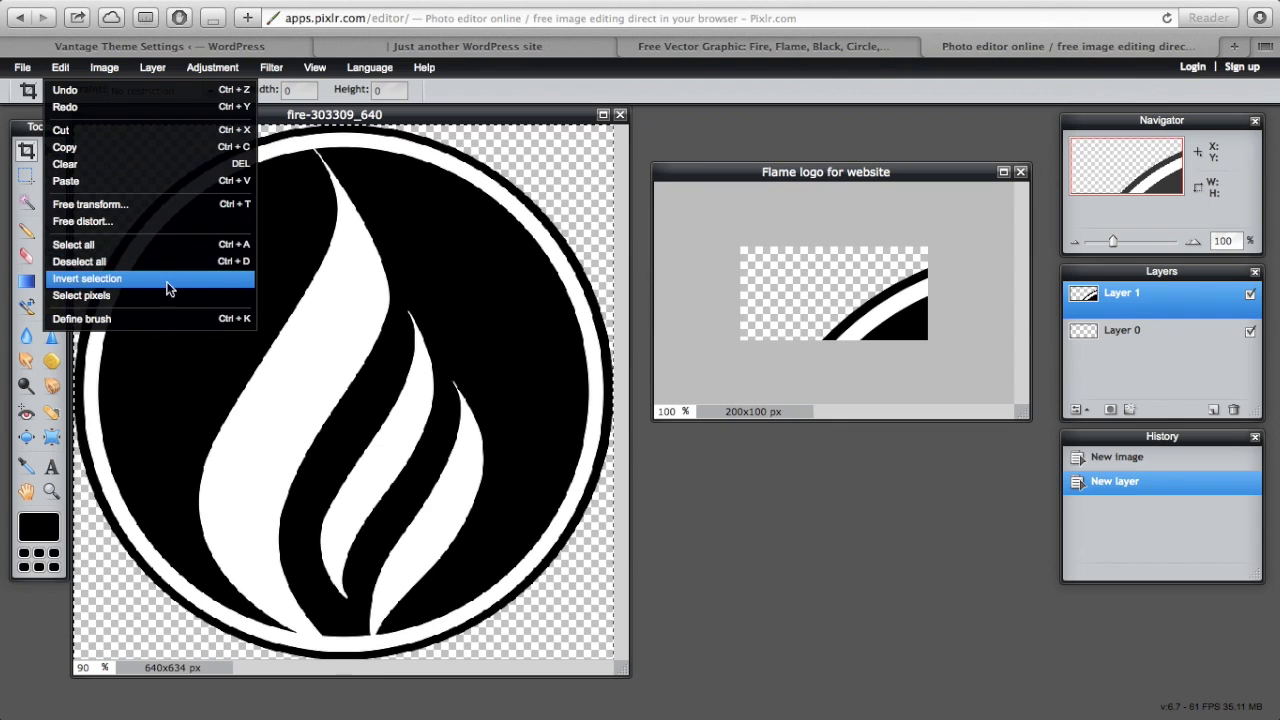
{"action": "left_click", "coordinate": [950, 312]}
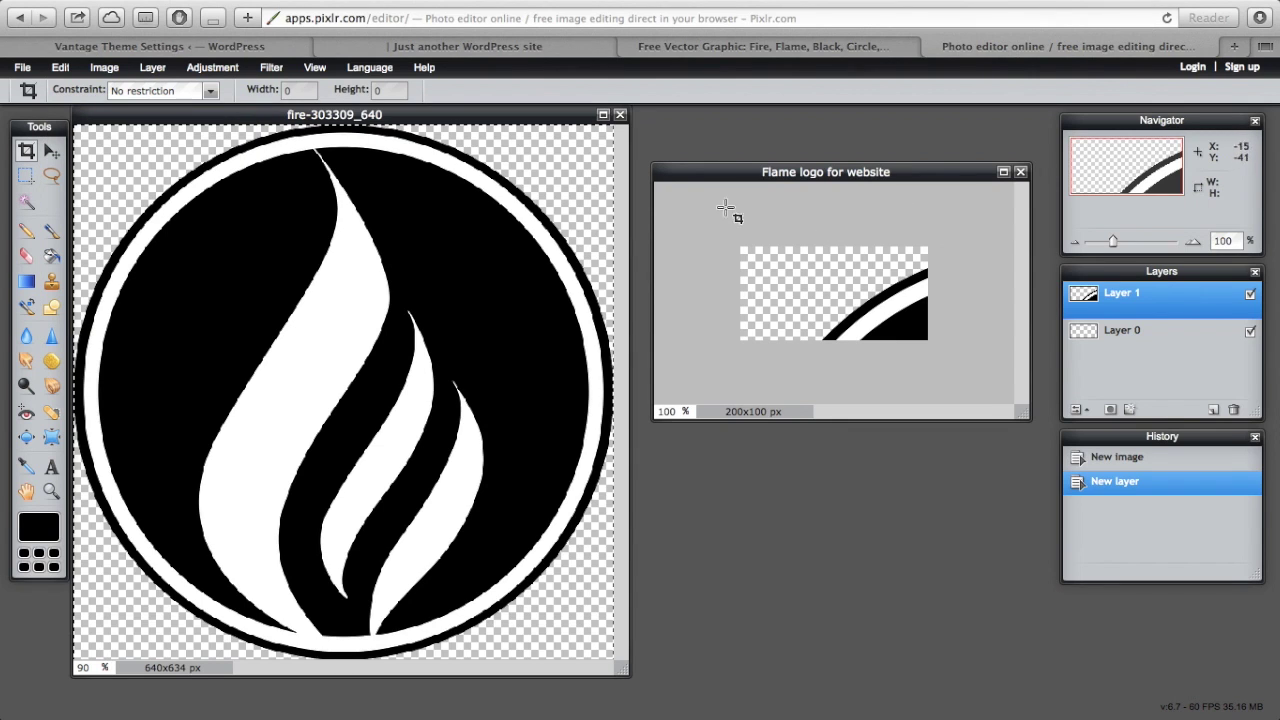
- Move the image windows aside and start Free transform on the pasted flame Layer 1
{"action": "left_click_drag", "start_coordinate": [397, 114], "coordinate": [147, 107]}
{"action": "left_click_drag", "start_coordinate": [800, 178], "coordinate": [617, 256]}
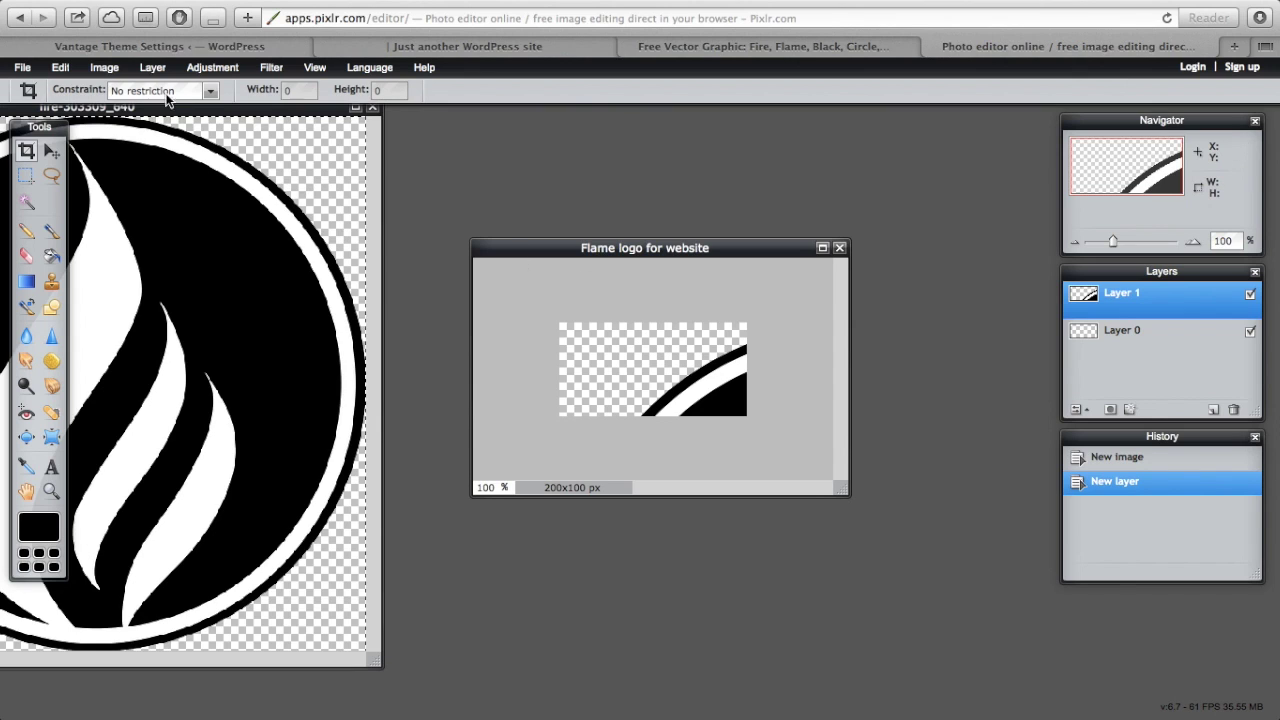
{"action": "left_click", "coordinate": [62, 67]}
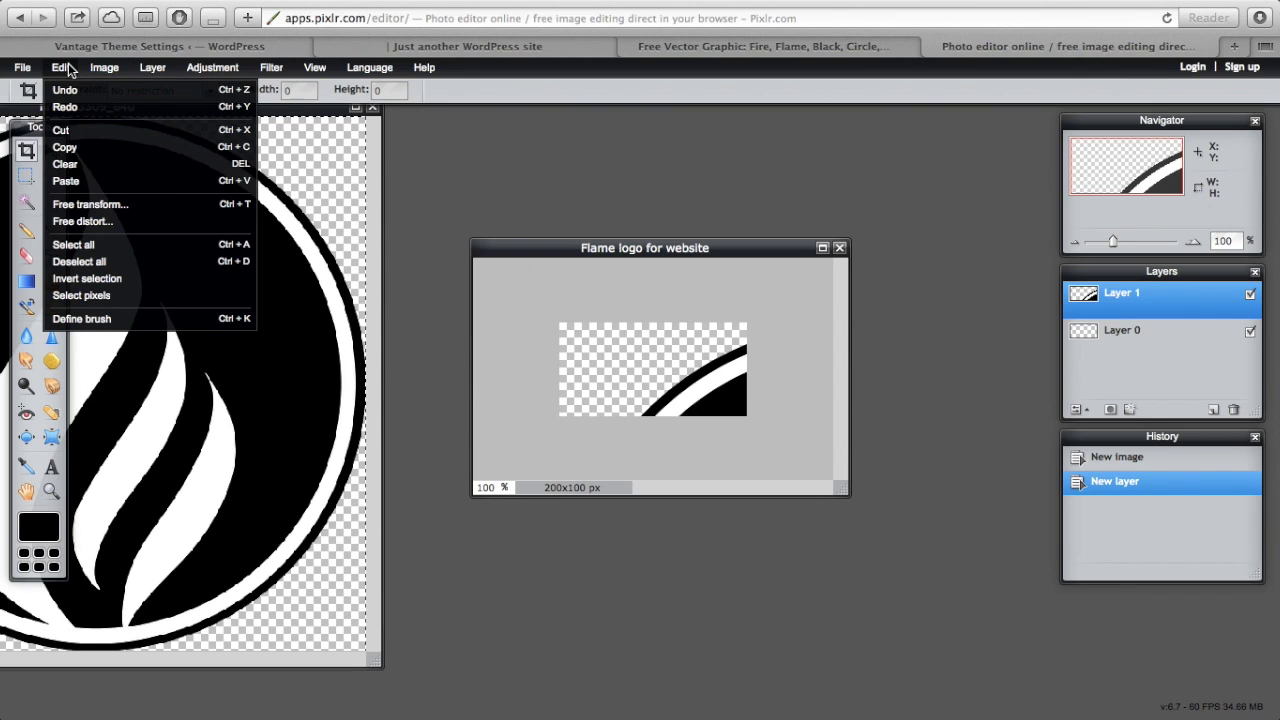
{"action": "left_click", "coordinate": [75, 205]}
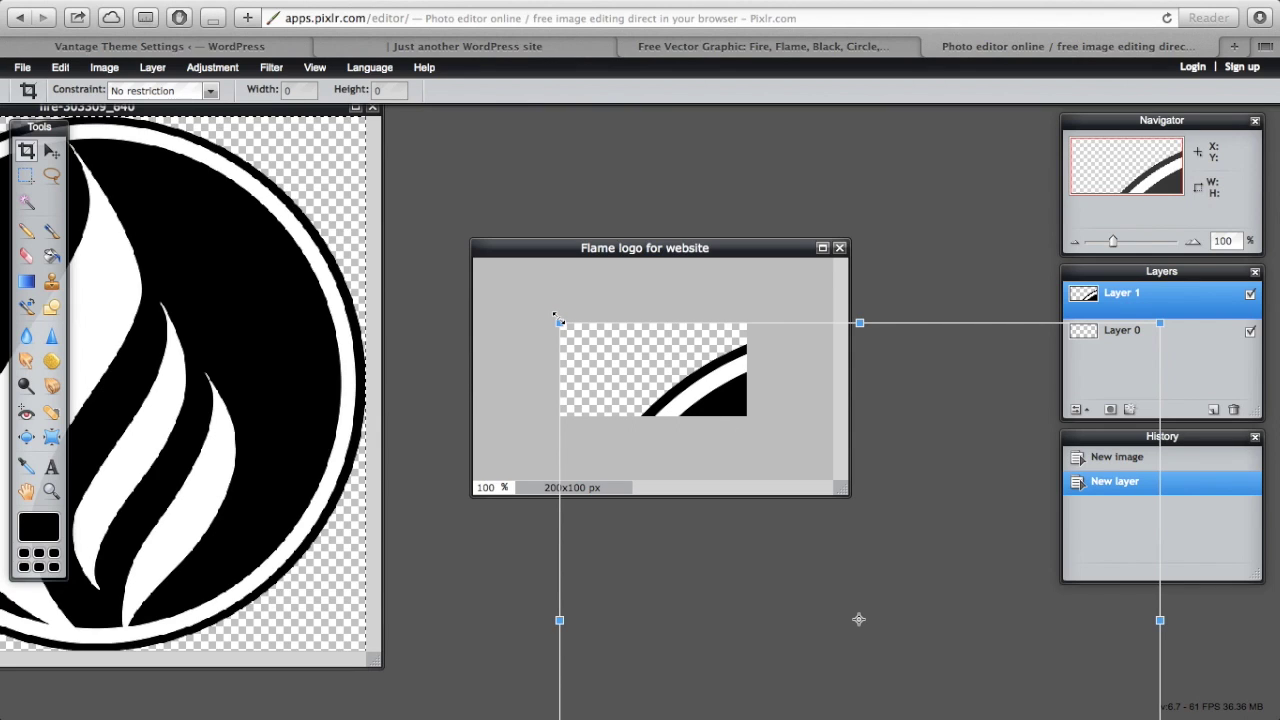
- Try shrinking, moving and stretching the flame layer, then discard that transform
{"action": "left_click_drag", "start_coordinate": [556, 316], "coordinate": [672, 547]}
{"action": "left_click_drag", "start_coordinate": [818, 612], "coordinate": [646, 392]}
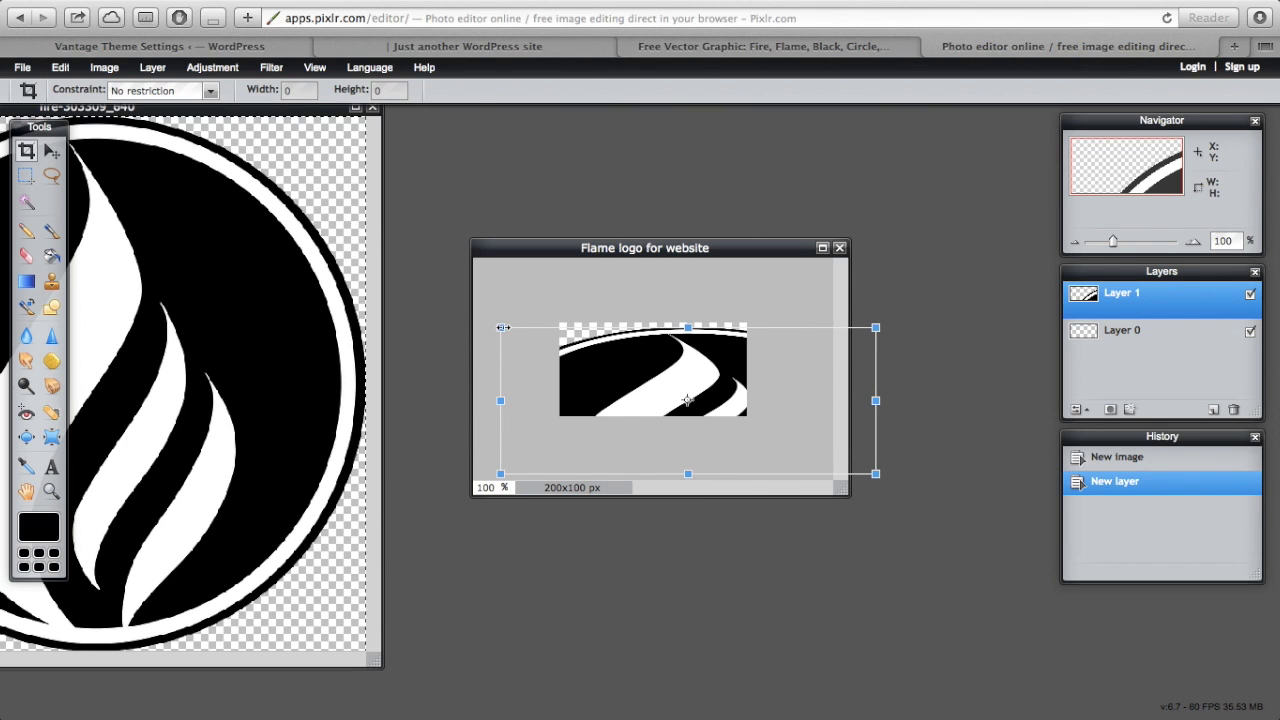
{"action": "left_click_drag", "start_coordinate": [499, 327], "coordinate": [503, 286]}
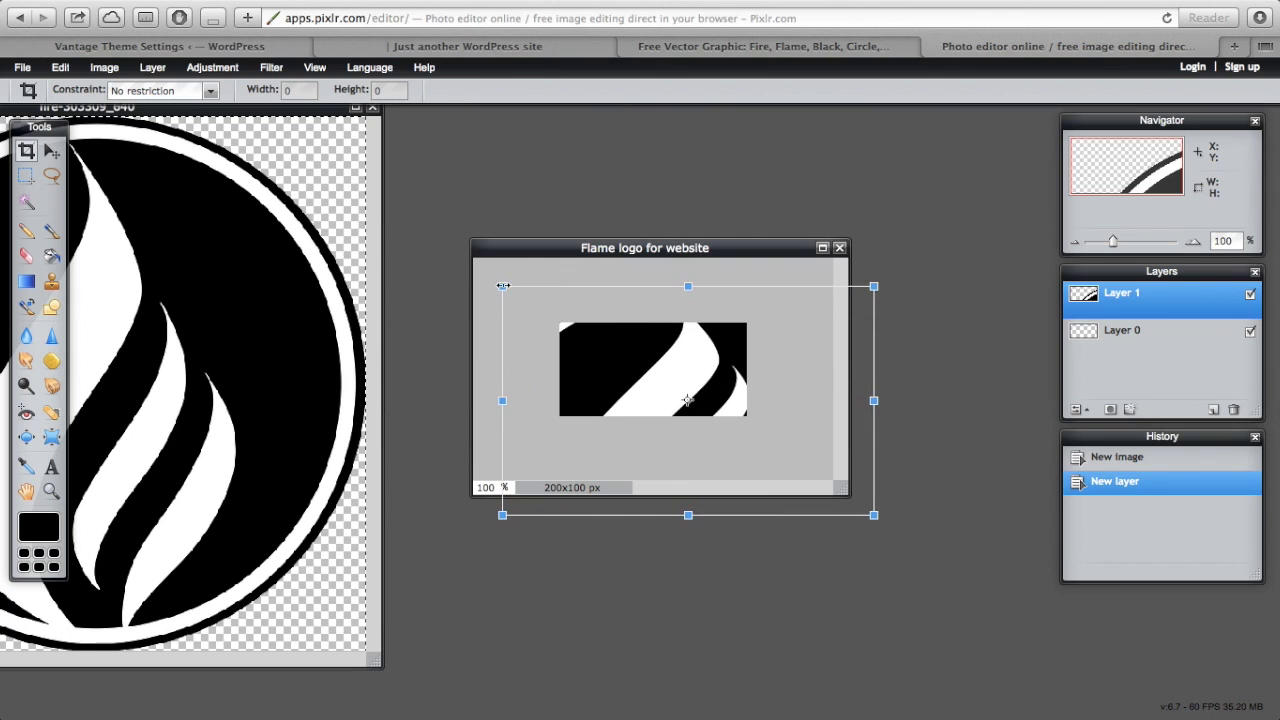
{"action": "left_click", "coordinate": [686, 640]}
{"action": "left_click", "coordinate": [667, 428]}
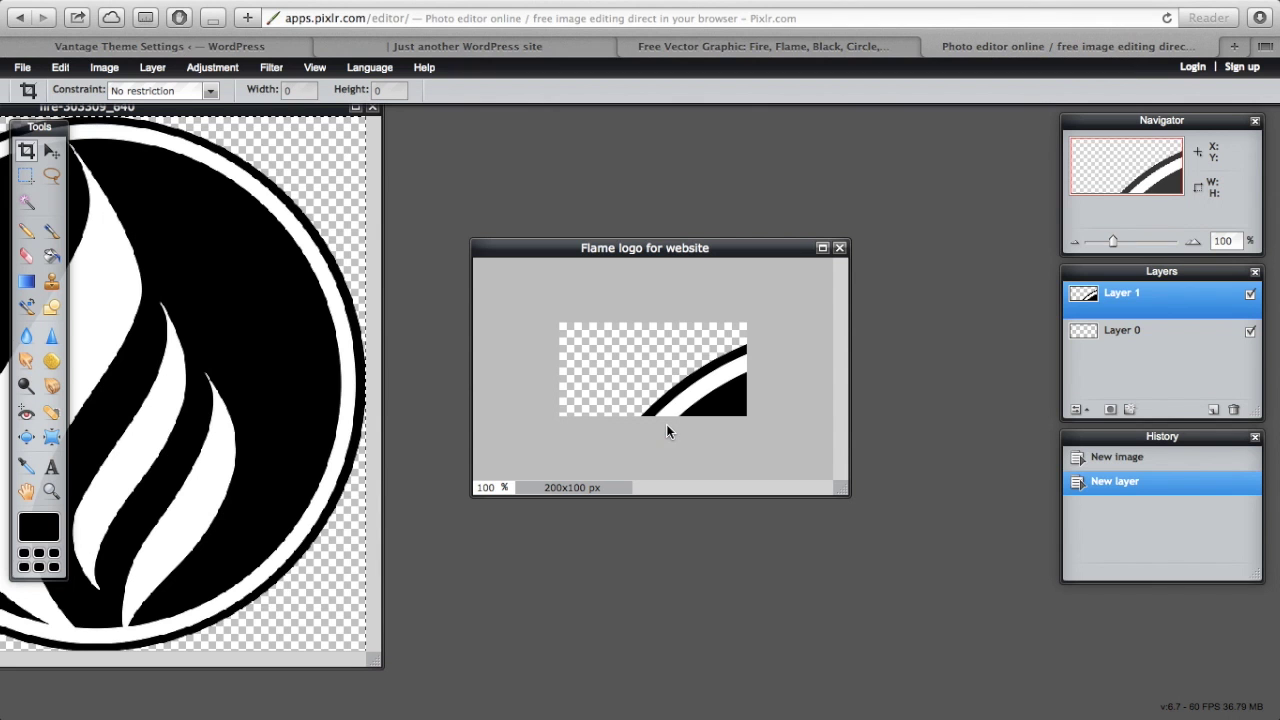
- Free-transform the flame again, shrinking it to canvas height at the left edge
{"action": "left_click", "coordinate": [60, 67]}
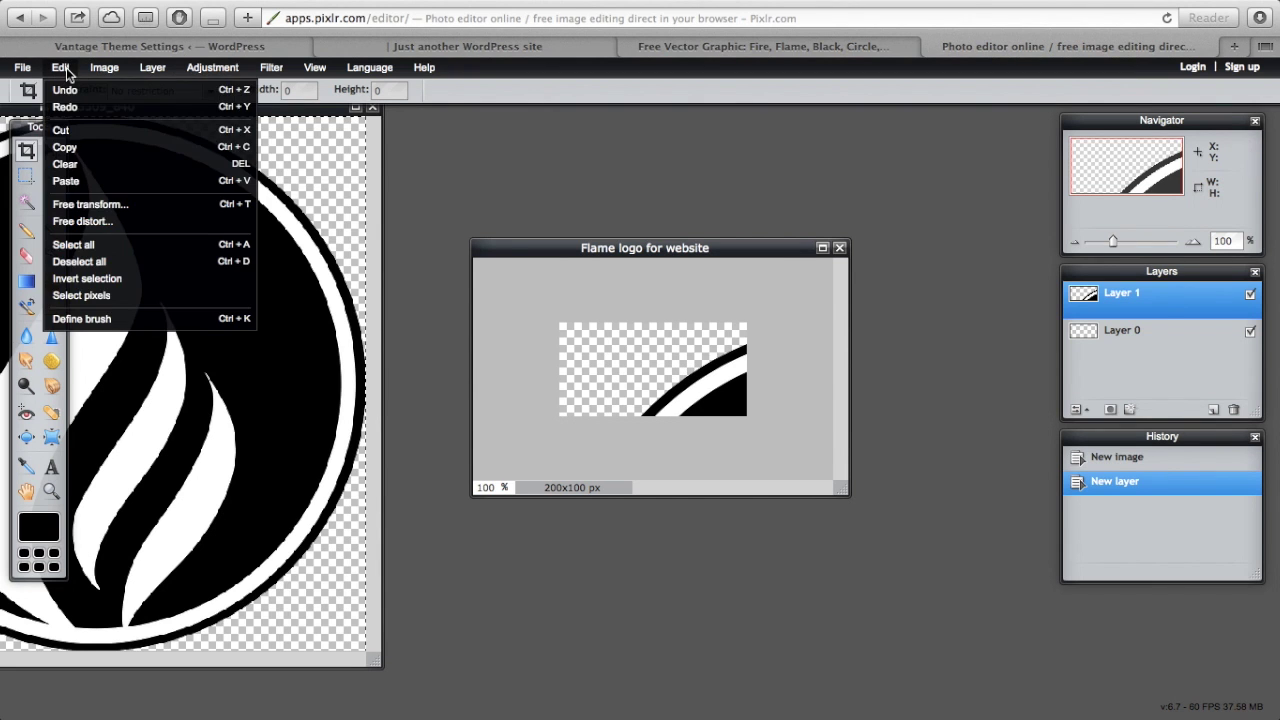
{"action": "left_click", "coordinate": [54, 204]}
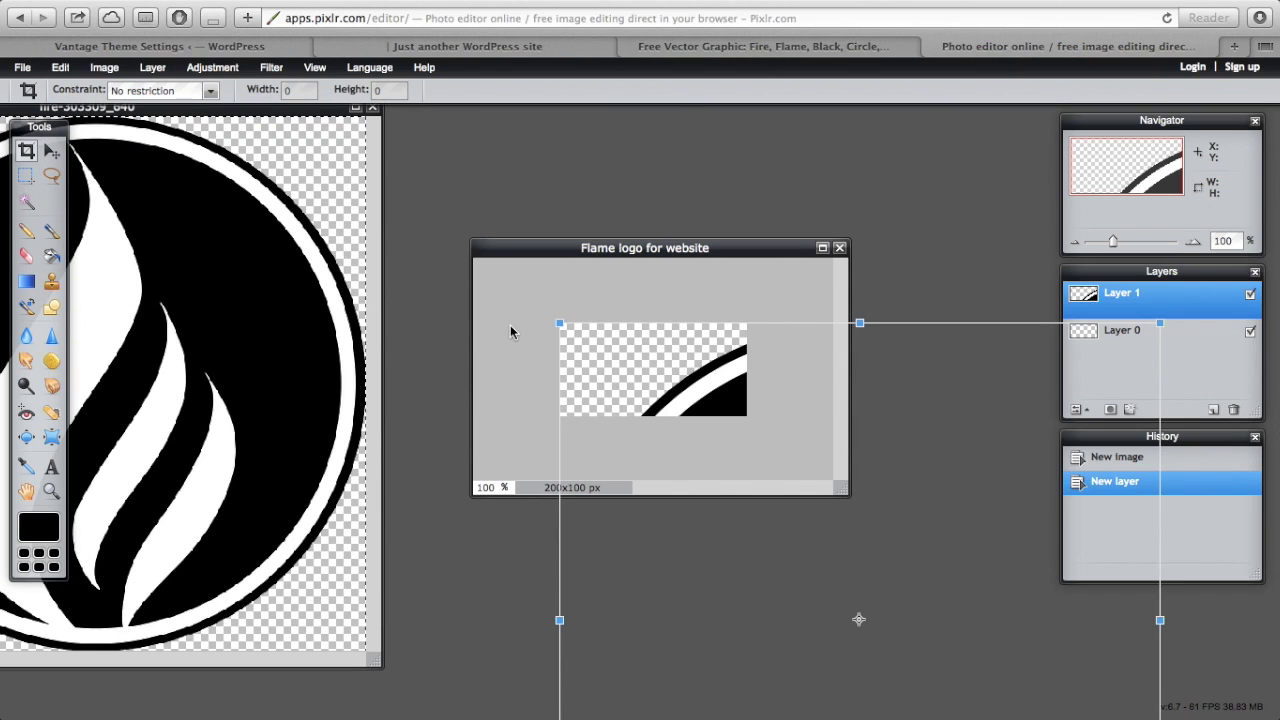
{"action": "left_click_drag", "start_coordinate": [559, 322], "coordinate": [785, 513]}
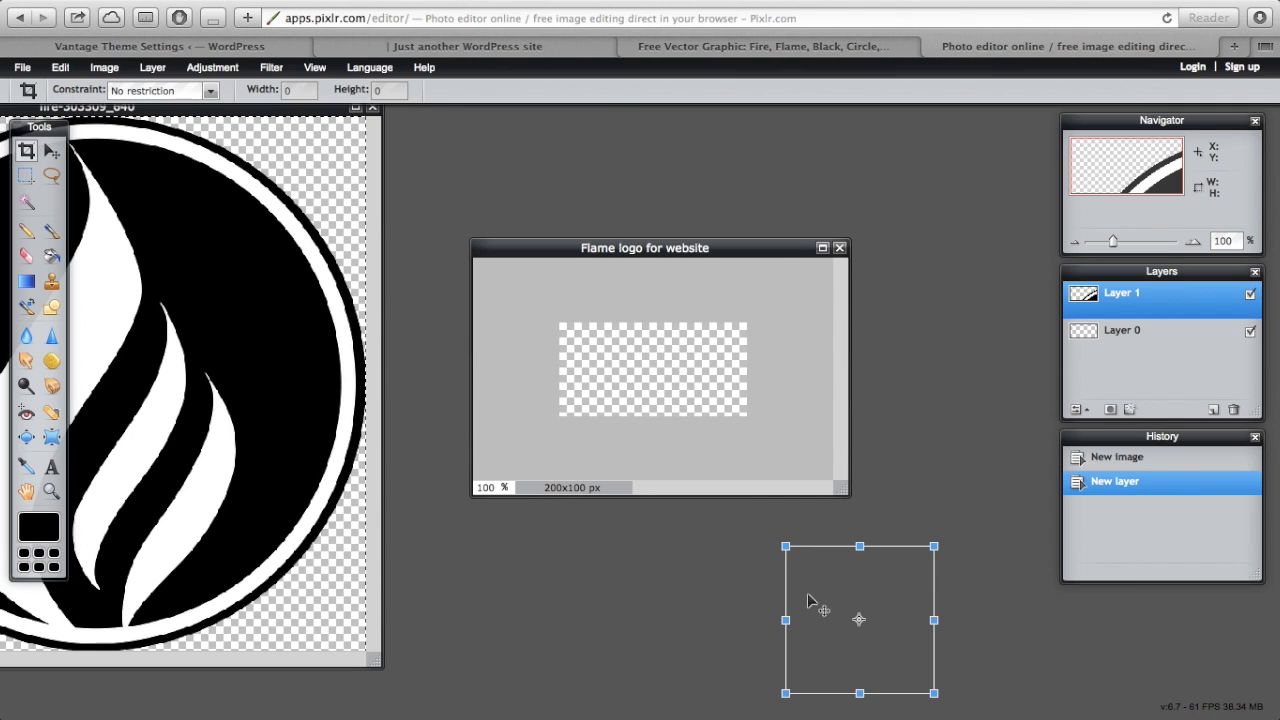
{"action": "left_click_drag", "start_coordinate": [815, 600], "coordinate": [603, 368]}
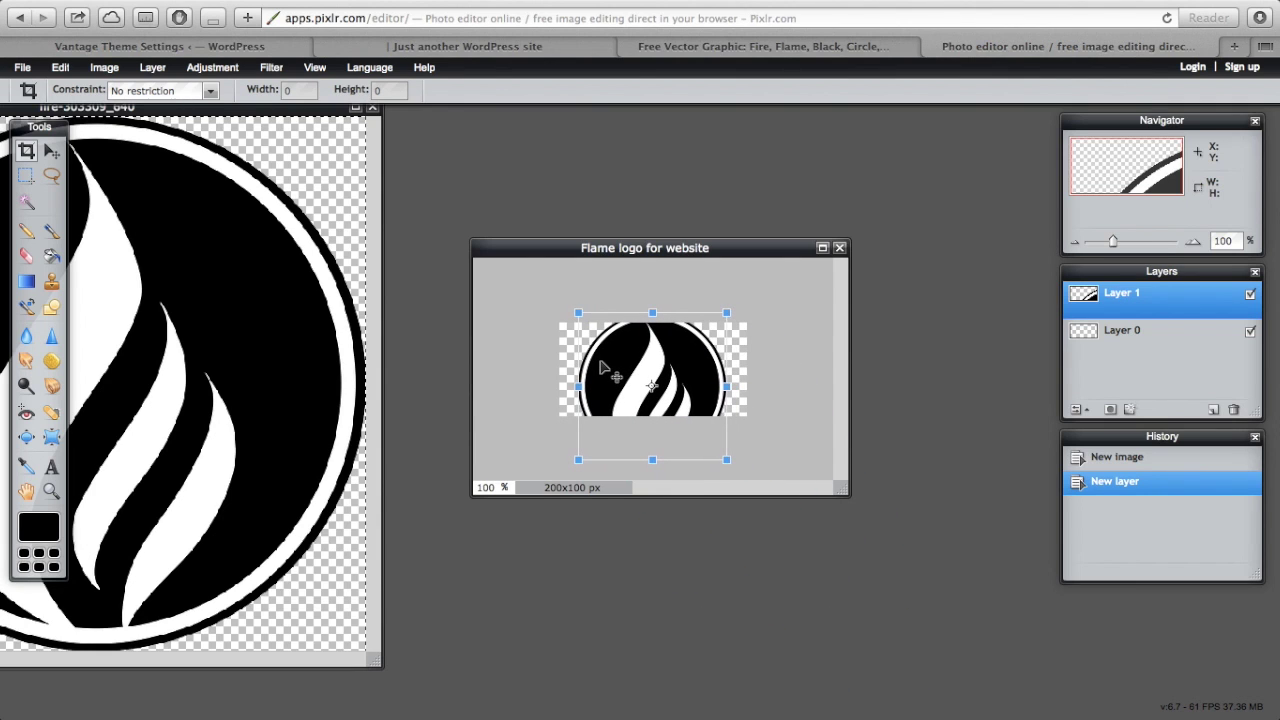
{"action": "left_click_drag", "start_coordinate": [578, 311], "coordinate": [611, 344]}
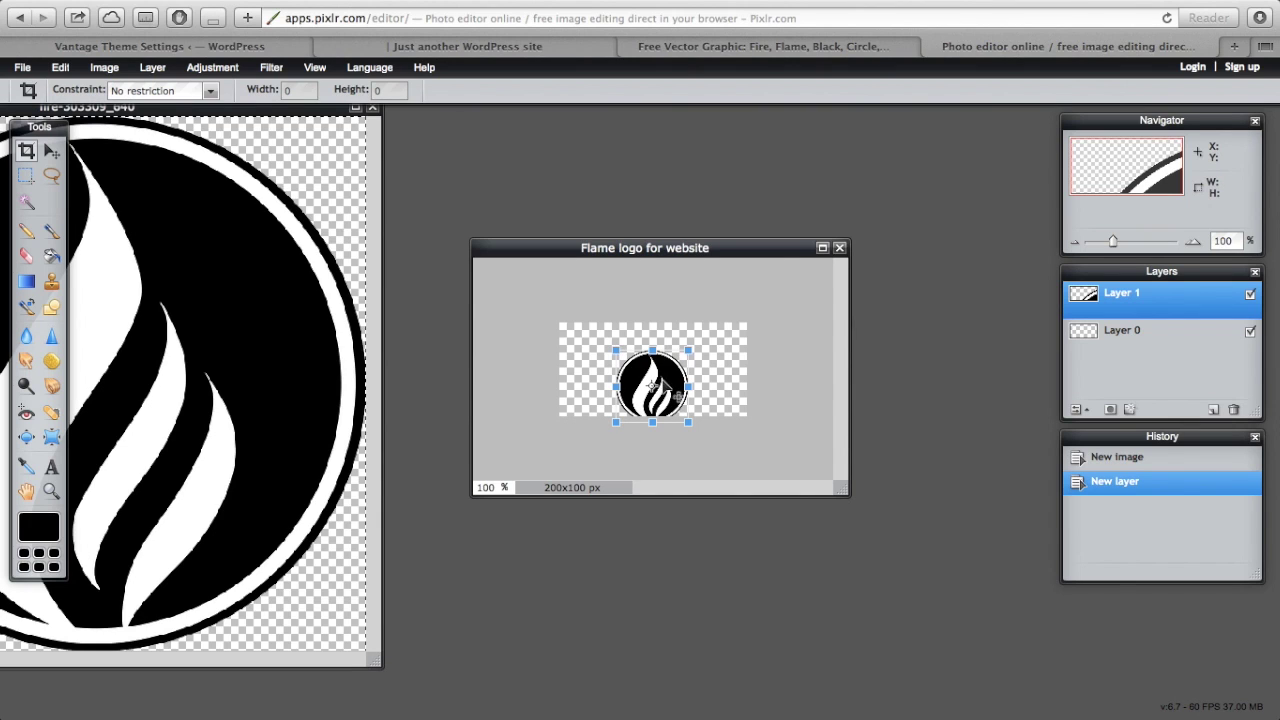
{"action": "left_click_drag", "start_coordinate": [674, 382], "coordinate": [623, 371]}
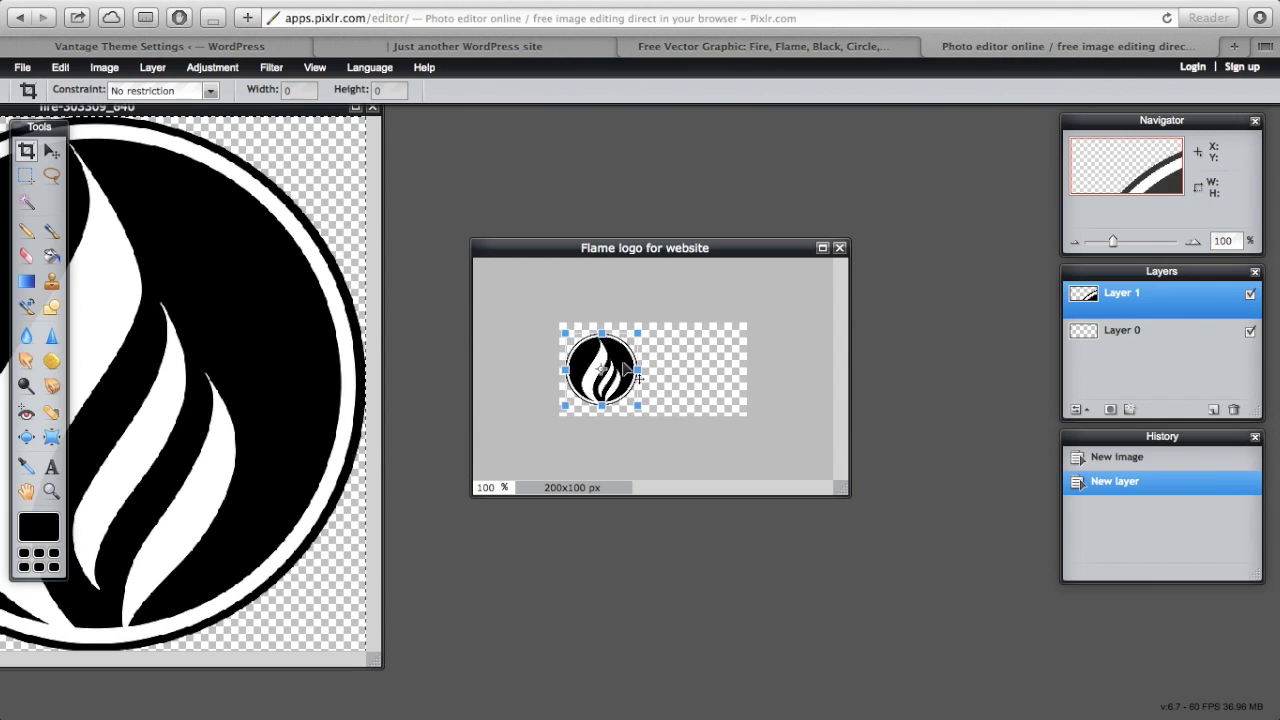
{"action": "left_click", "coordinate": [788, 382]}
- Apply the flame transform and type 'Fire & Co' in a text box beside it
{"action": "left_click", "coordinate": [568, 424]}
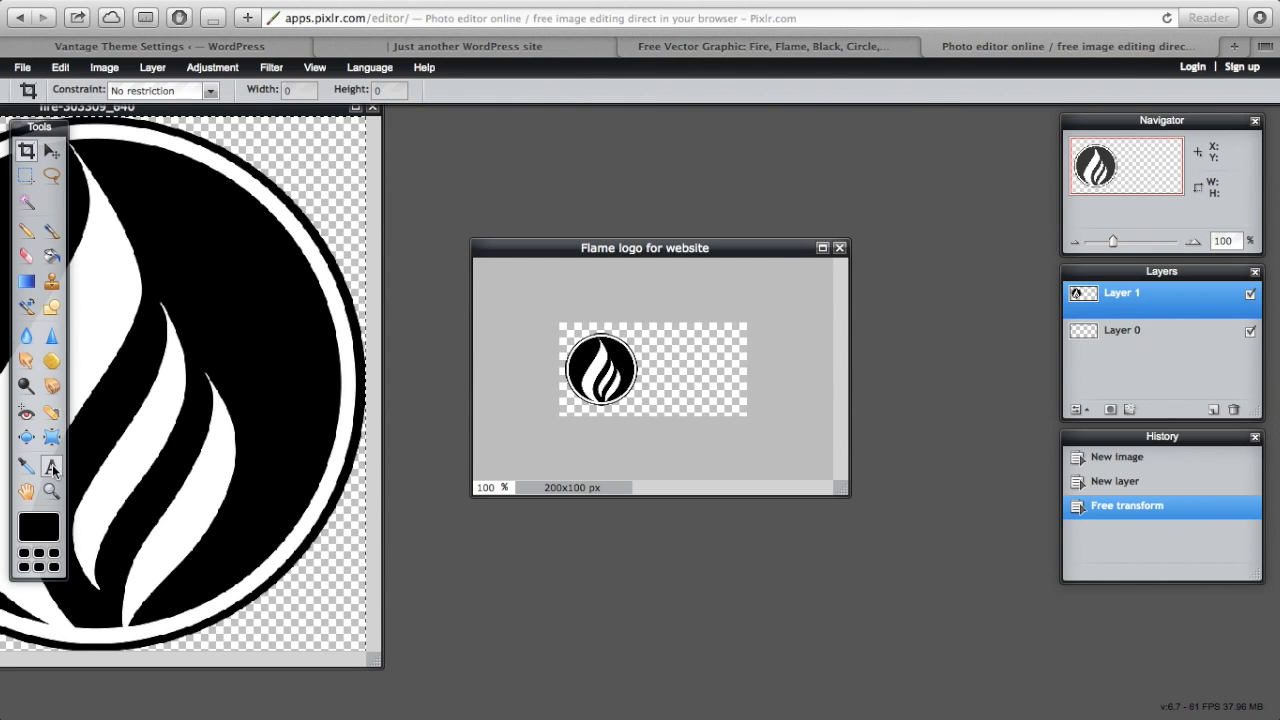
{"action": "key", "text": "t"}
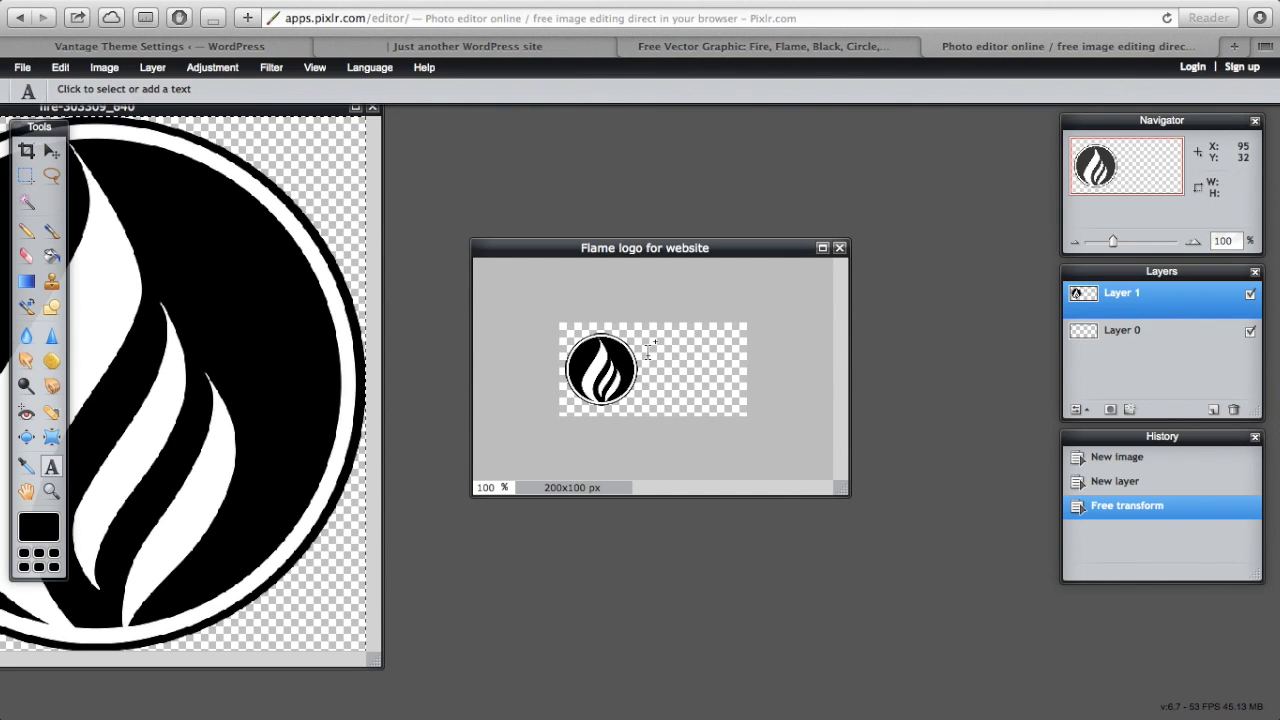
{"action": "left_click", "coordinate": [652, 345]}
{"action": "type", "text": "Fire "}
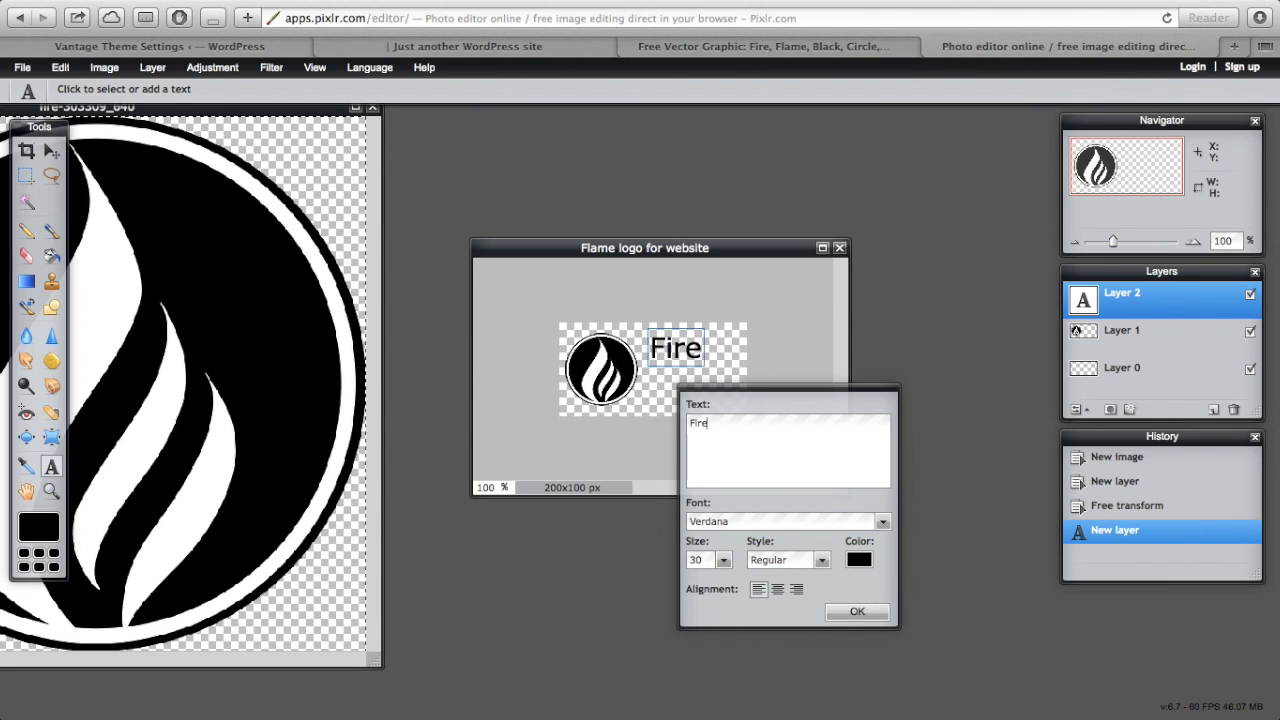
{"action": "type", "text": "& Co."}
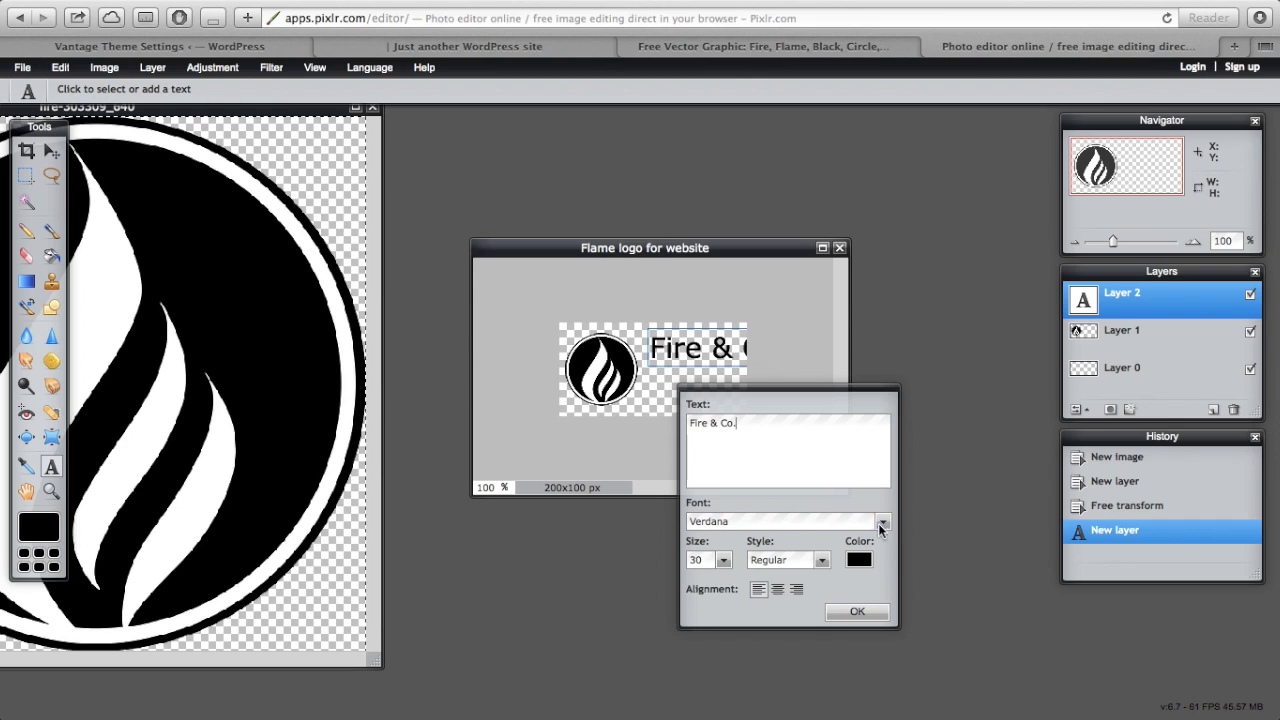
- Set the text font to Hoefler Text Italic, enlarge it, and keep the colour black
{"action": "left_click", "coordinate": [882, 523]}
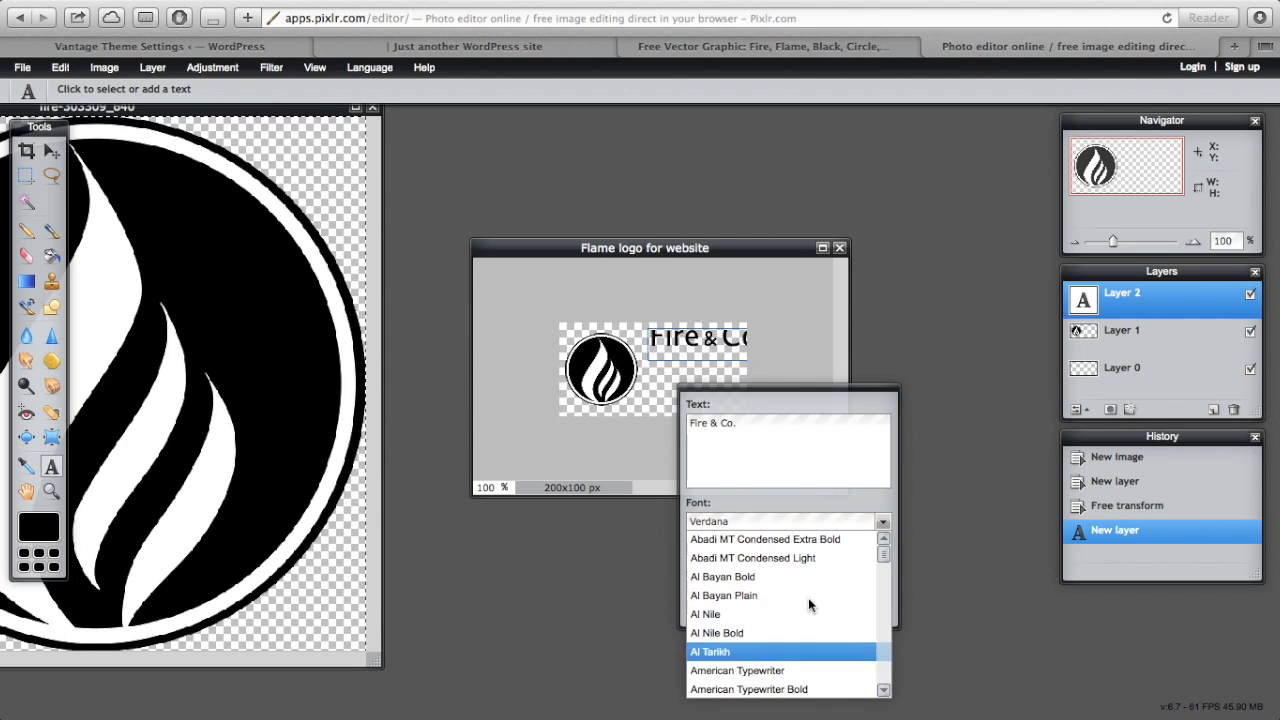
{"action": "left_click_drag", "start_coordinate": [884, 552], "coordinate": [807, 608]}
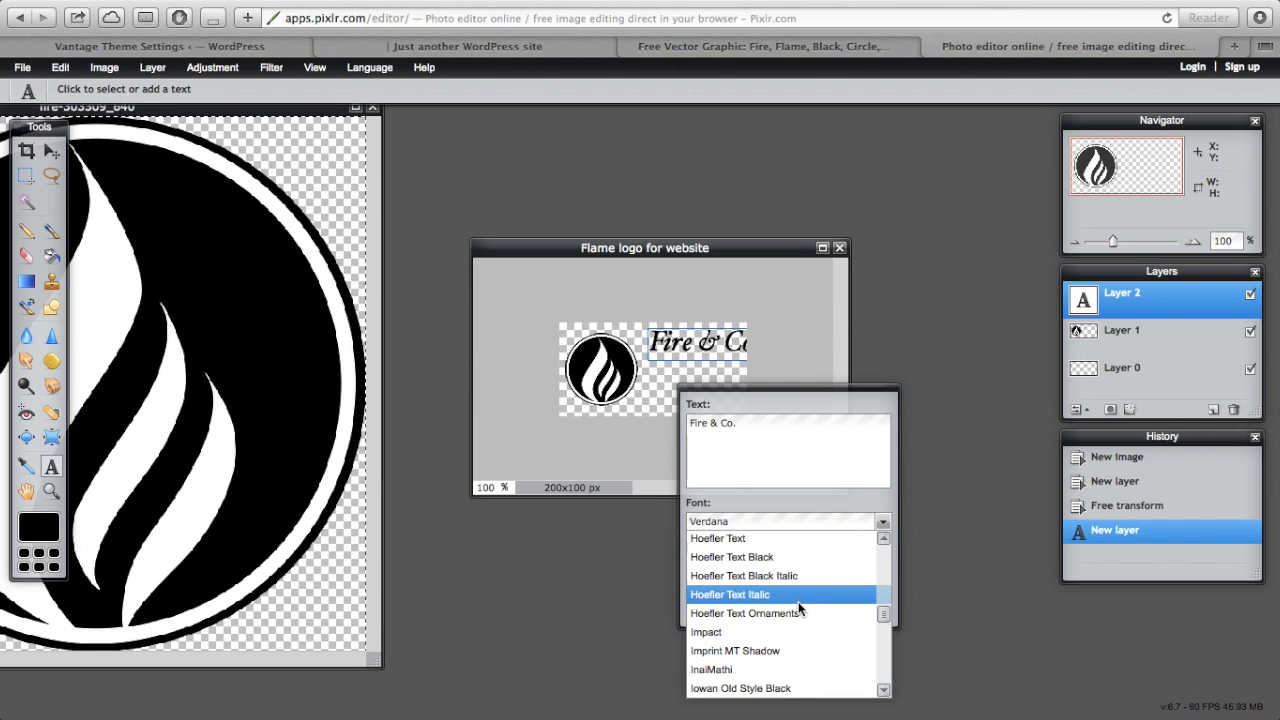
{"action": "left_click", "coordinate": [800, 594]}
{"action": "left_click", "coordinate": [725, 560]}
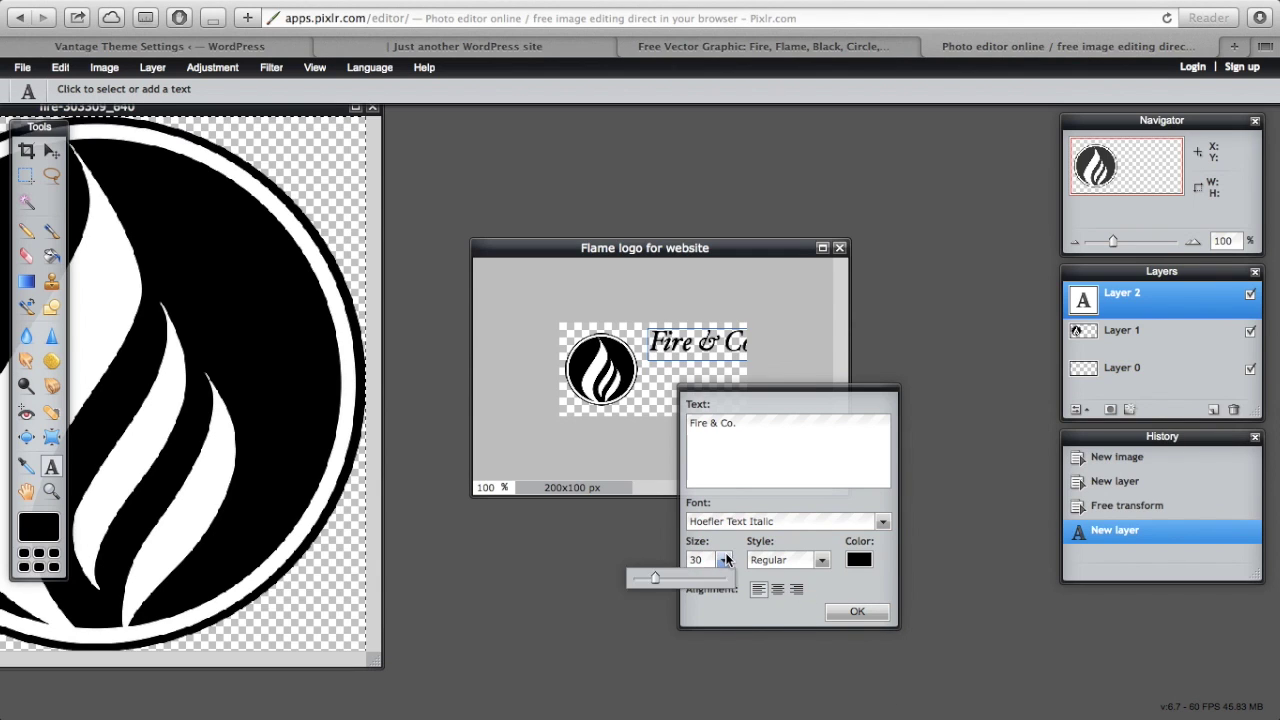
{"action": "left_click_drag", "start_coordinate": [656, 579], "coordinate": [661, 582]}
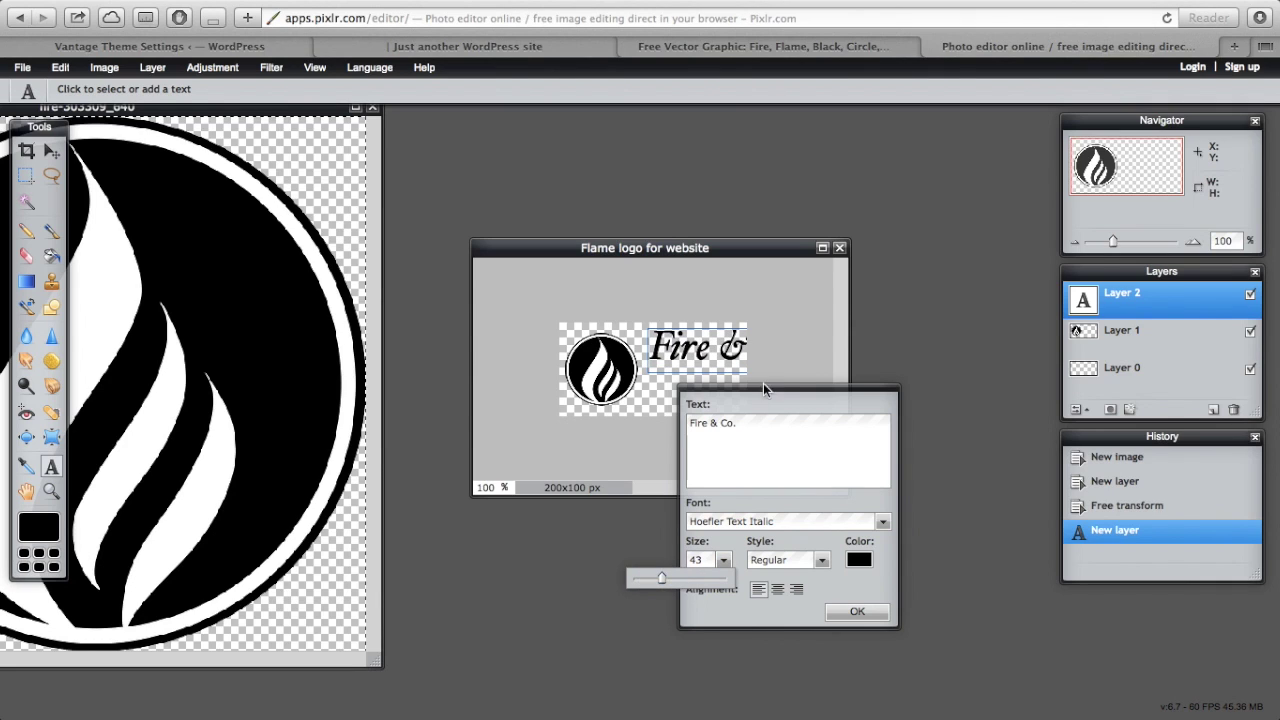
{"action": "left_click_drag", "start_coordinate": [758, 394], "coordinate": [786, 398]}
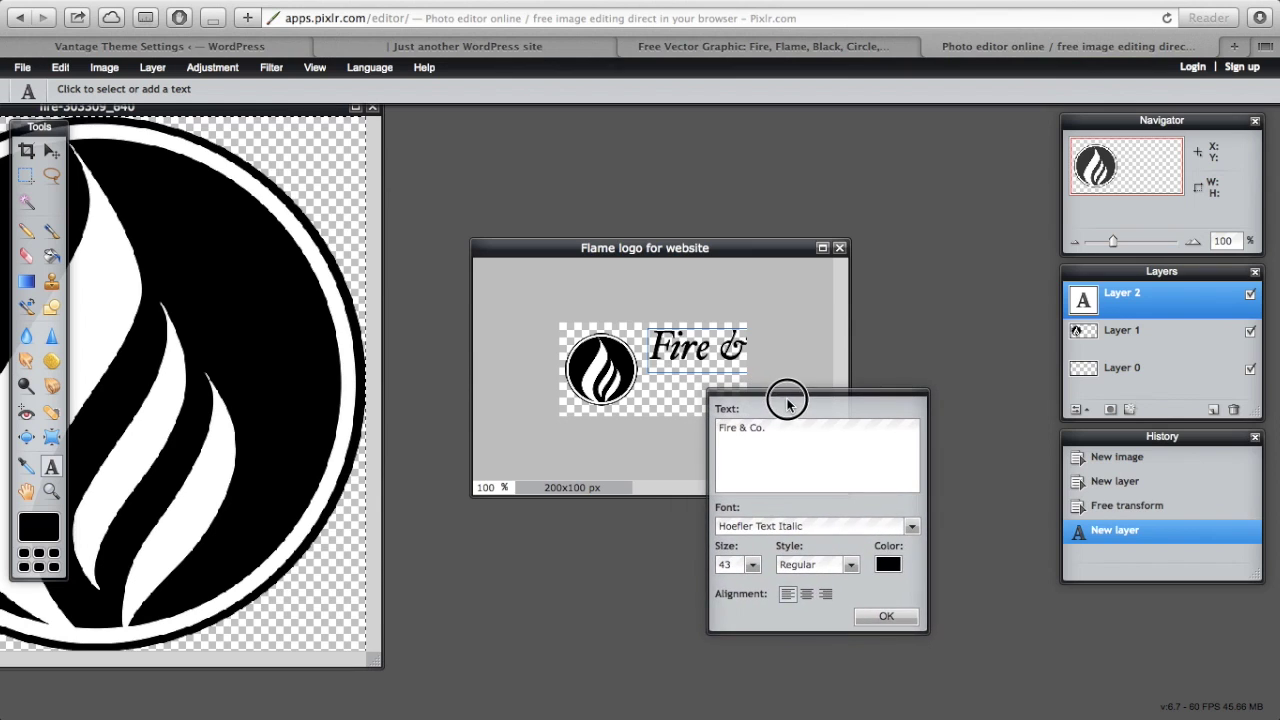
{"action": "left_click", "coordinate": [894, 564]}
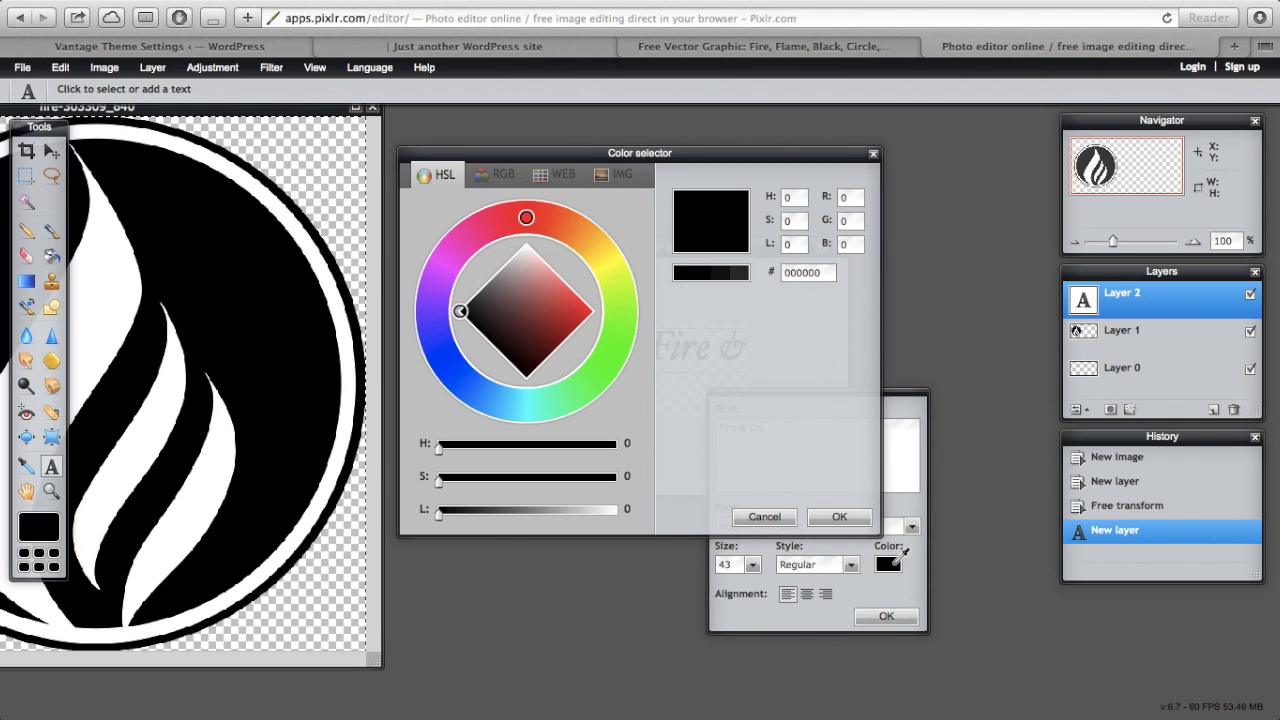
{"action": "left_click", "coordinate": [770, 518]}
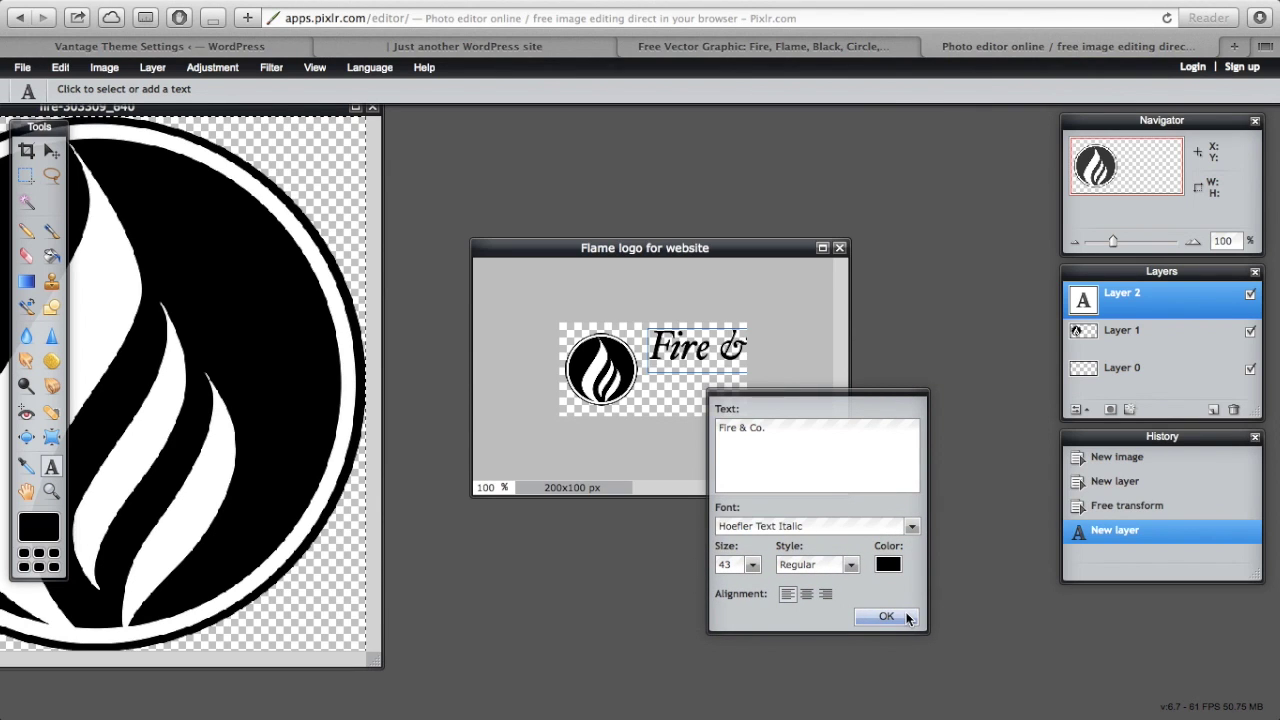
- Break the text onto two lines before the ampersand and confirm it
{"action": "left_click", "coordinate": [743, 427]}
{"action": "key", "text": "Return"}
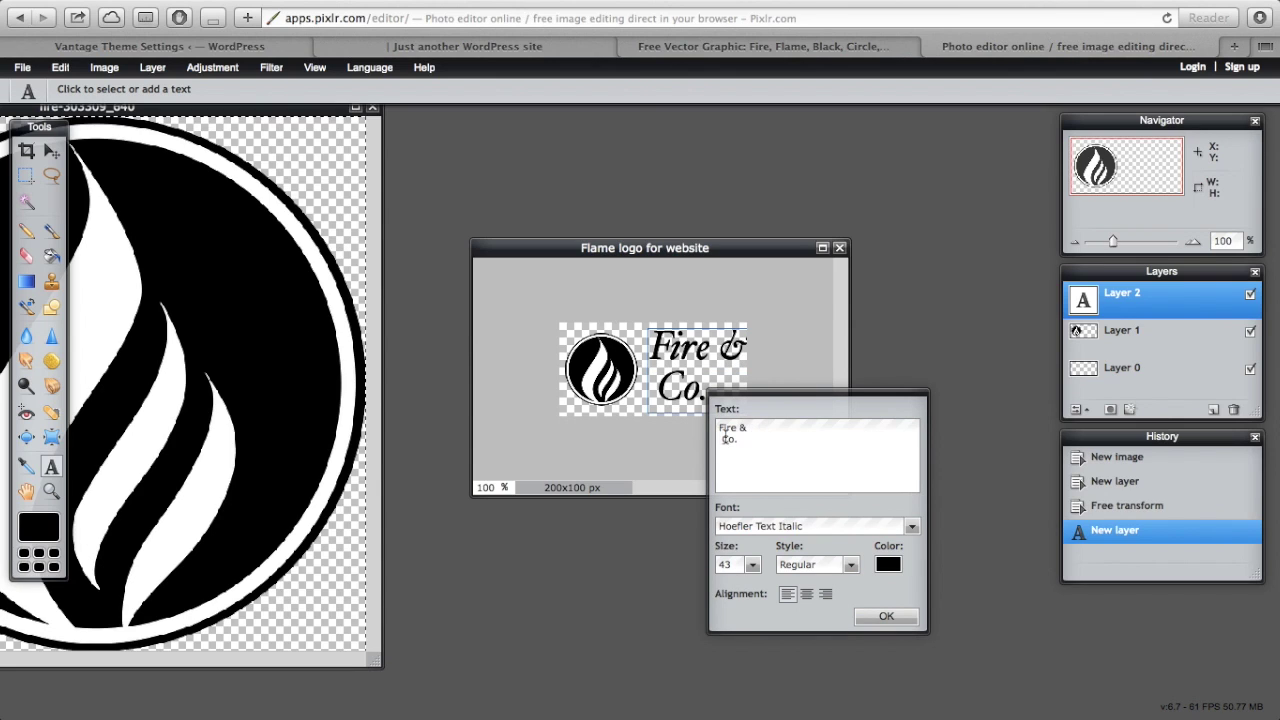
{"action": "key", "text": "BackSpace"}
{"action": "key", "text": "Left"}
{"action": "key", "text": "Return"}
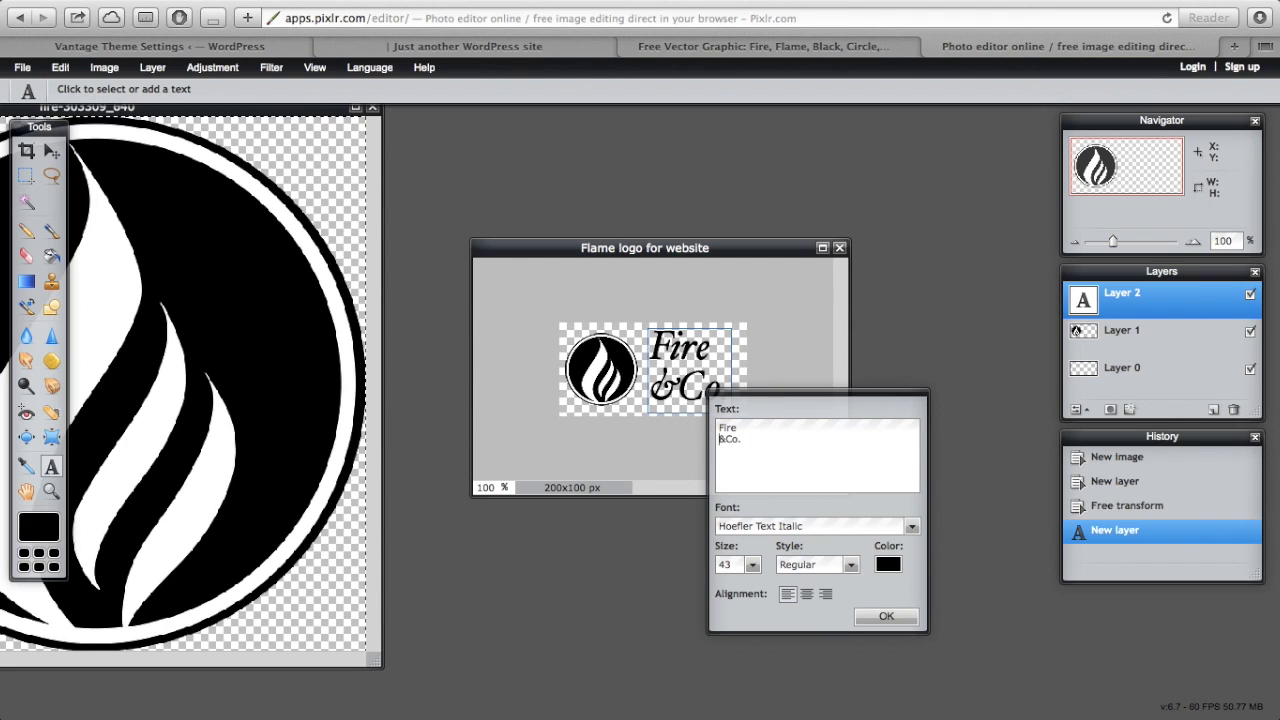
{"action": "left_click", "coordinate": [727, 439]}
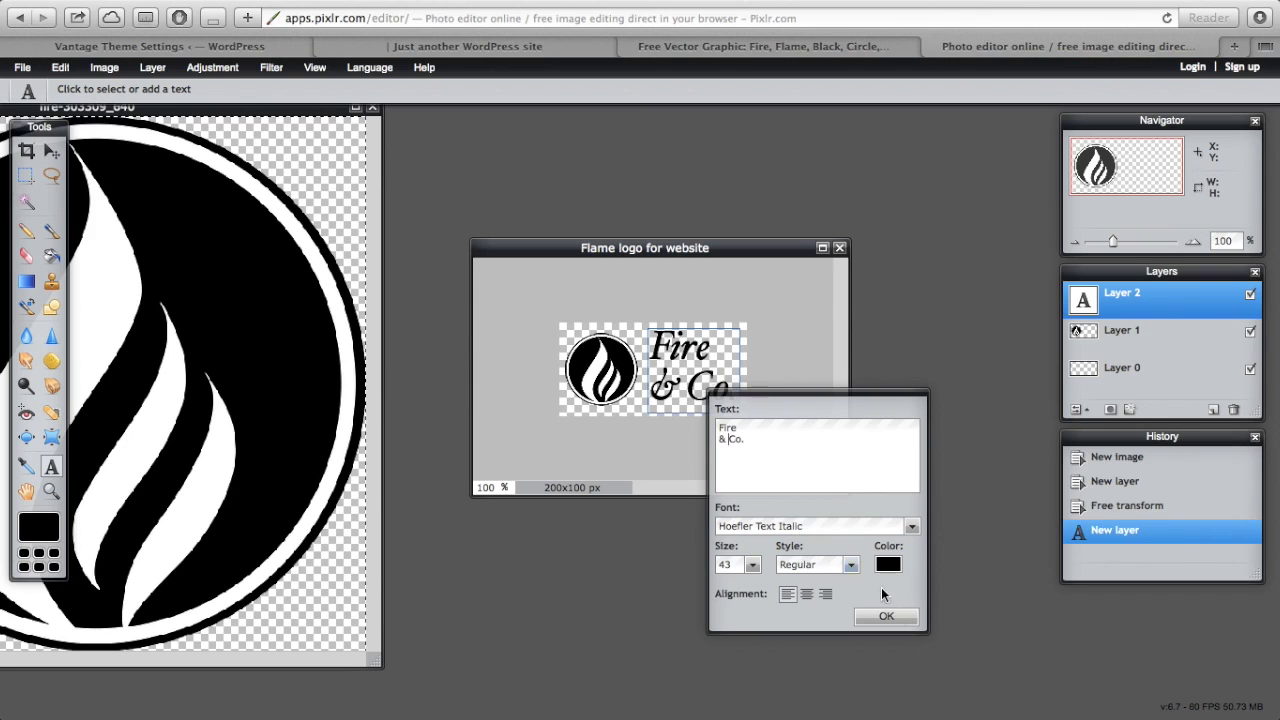
{"action": "left_click", "coordinate": [898, 620]}
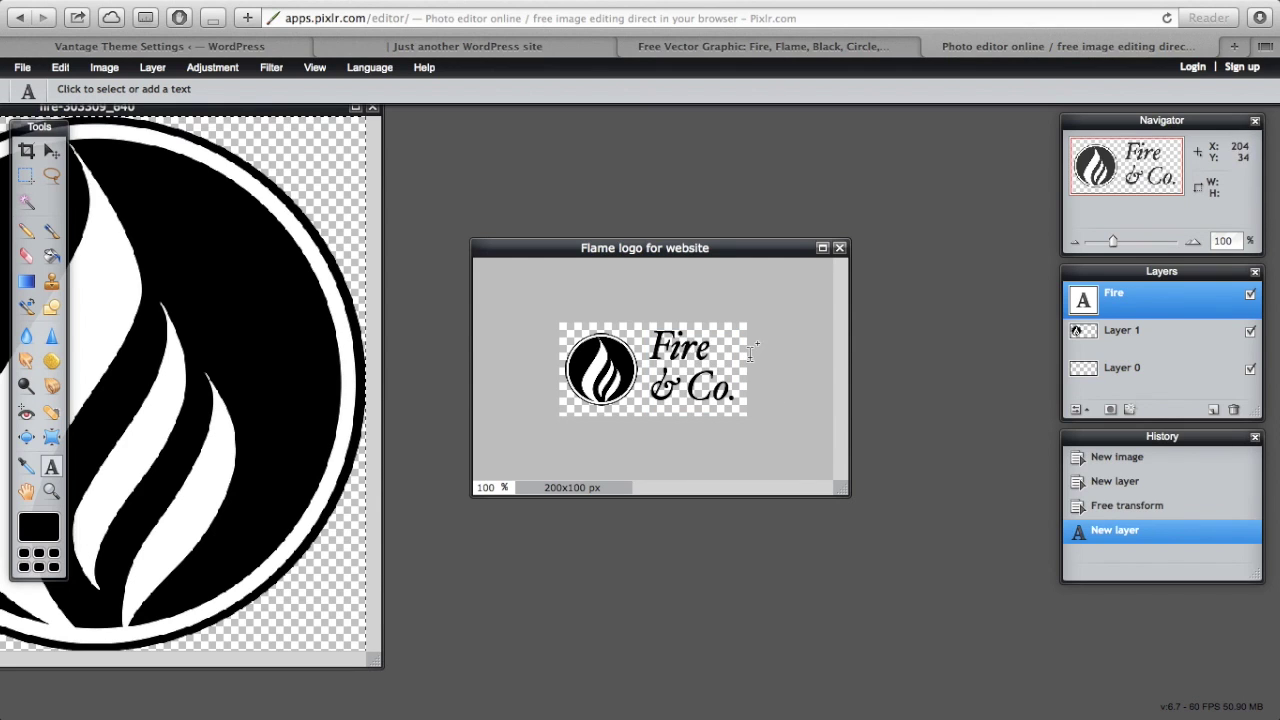
- Nudge the Fire & Co. text slightly left and set its size to 40
{"action": "left_click", "coordinate": [686, 356]}
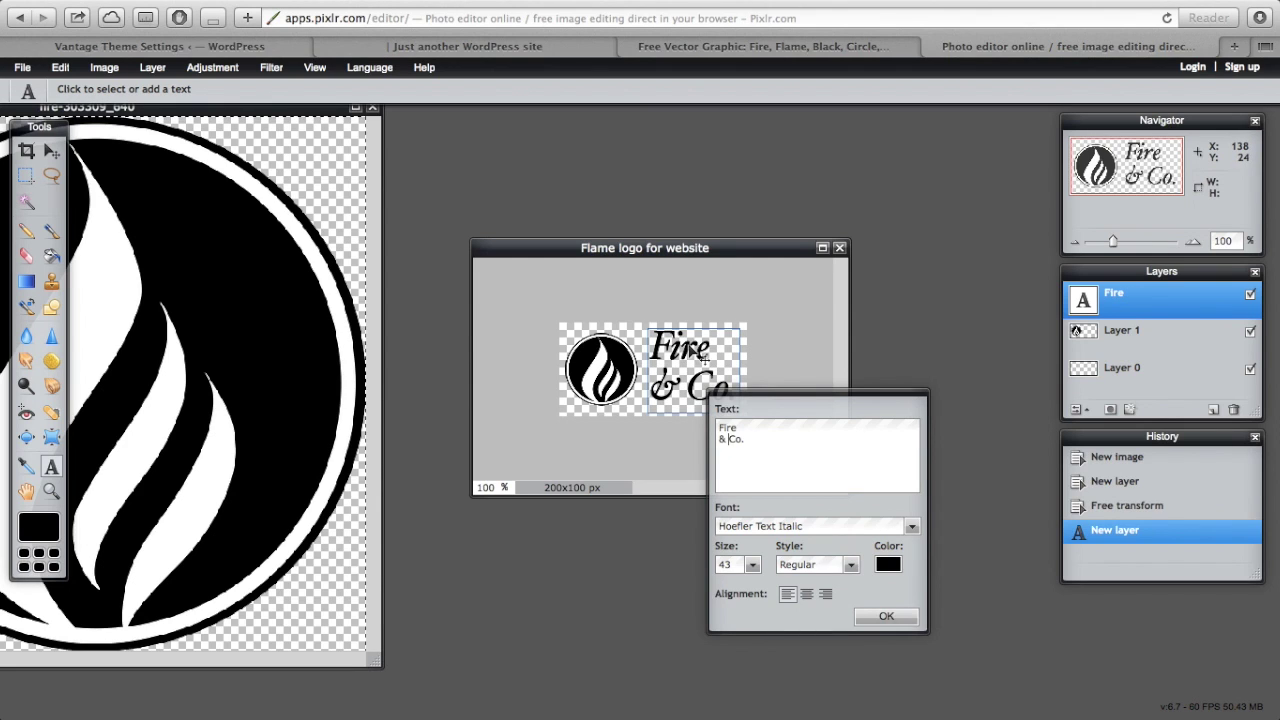
{"action": "left_click_drag", "start_coordinate": [703, 355], "coordinate": [698, 357]}
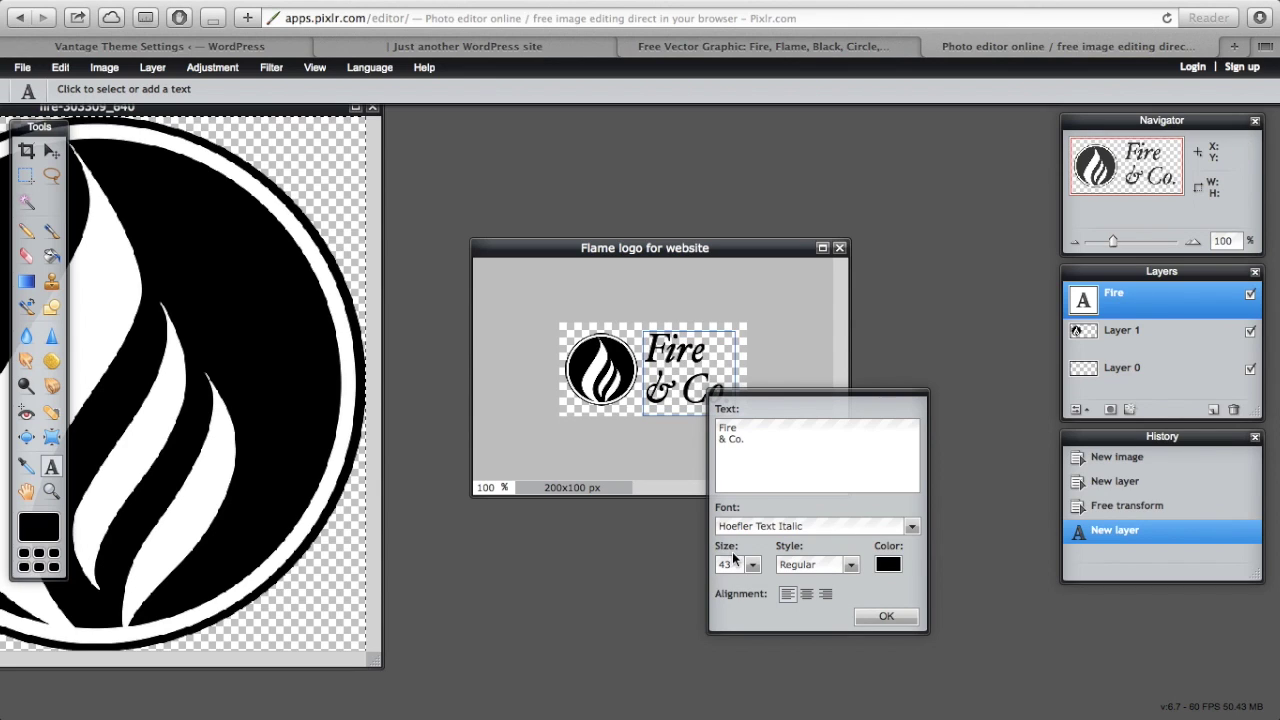
{"action": "key", "text": "BackSpace"}
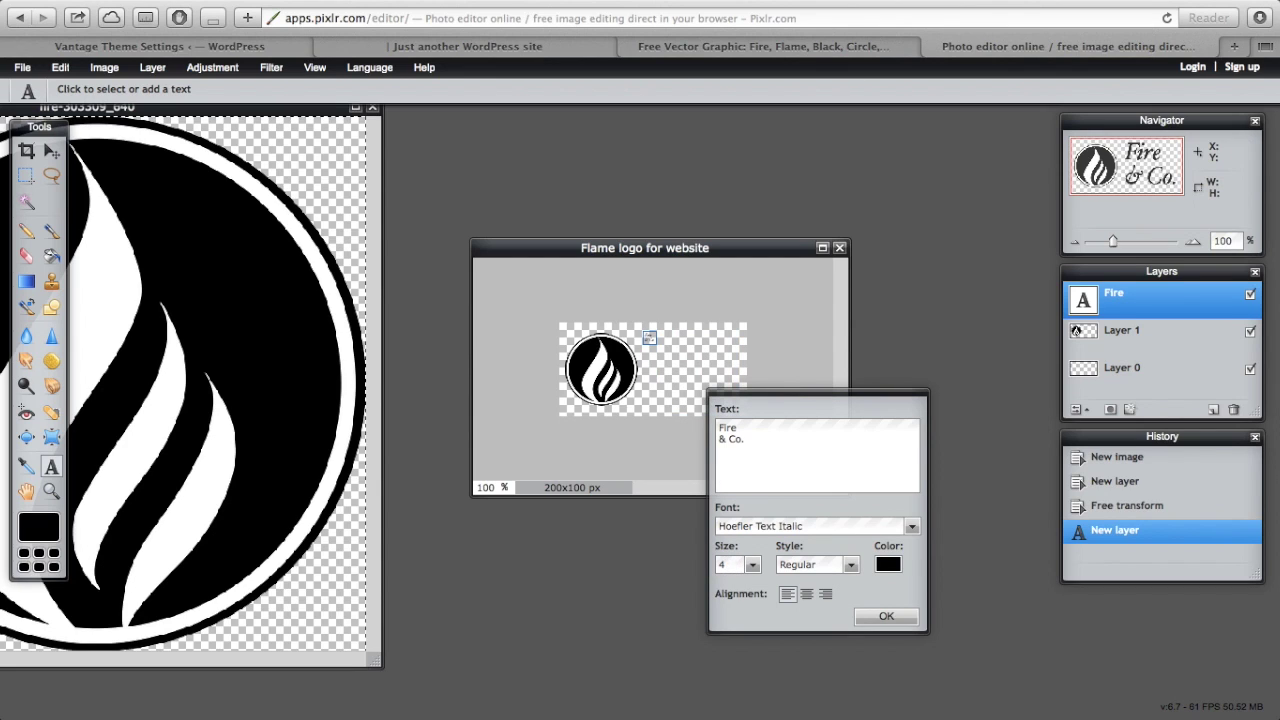
{"action": "type", "text": "0"}
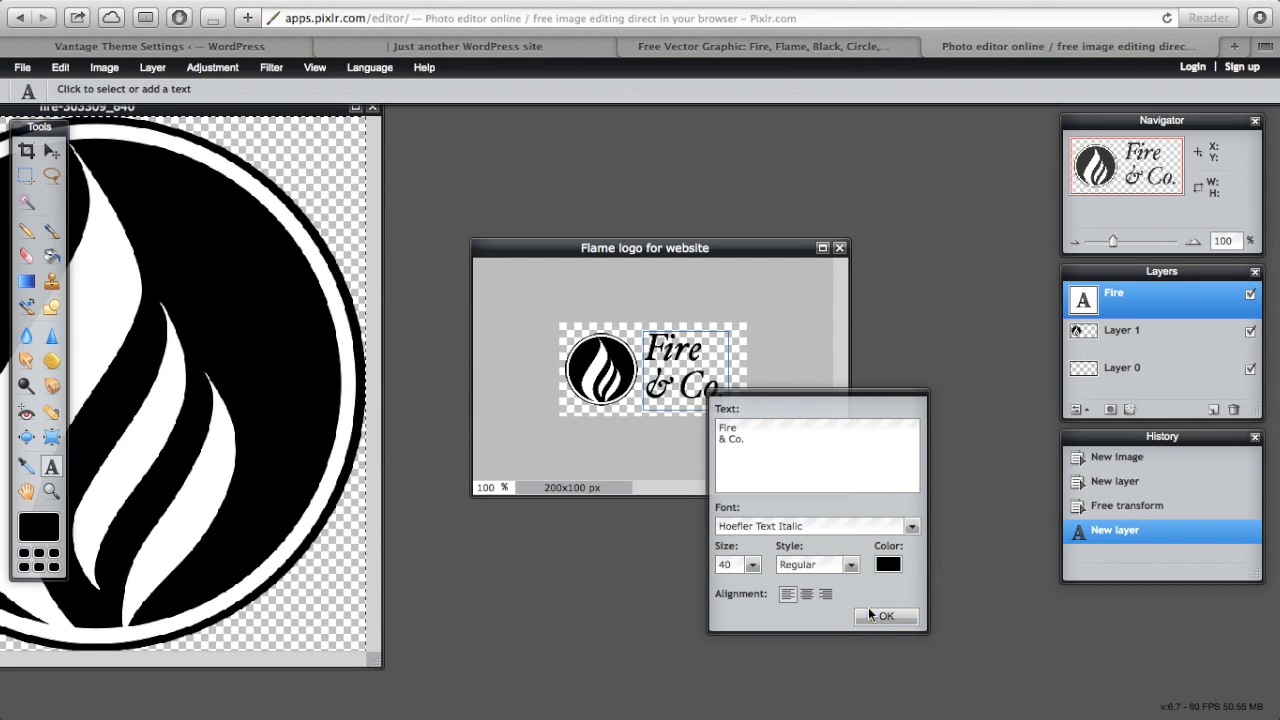
{"action": "left_click", "coordinate": [864, 615]}
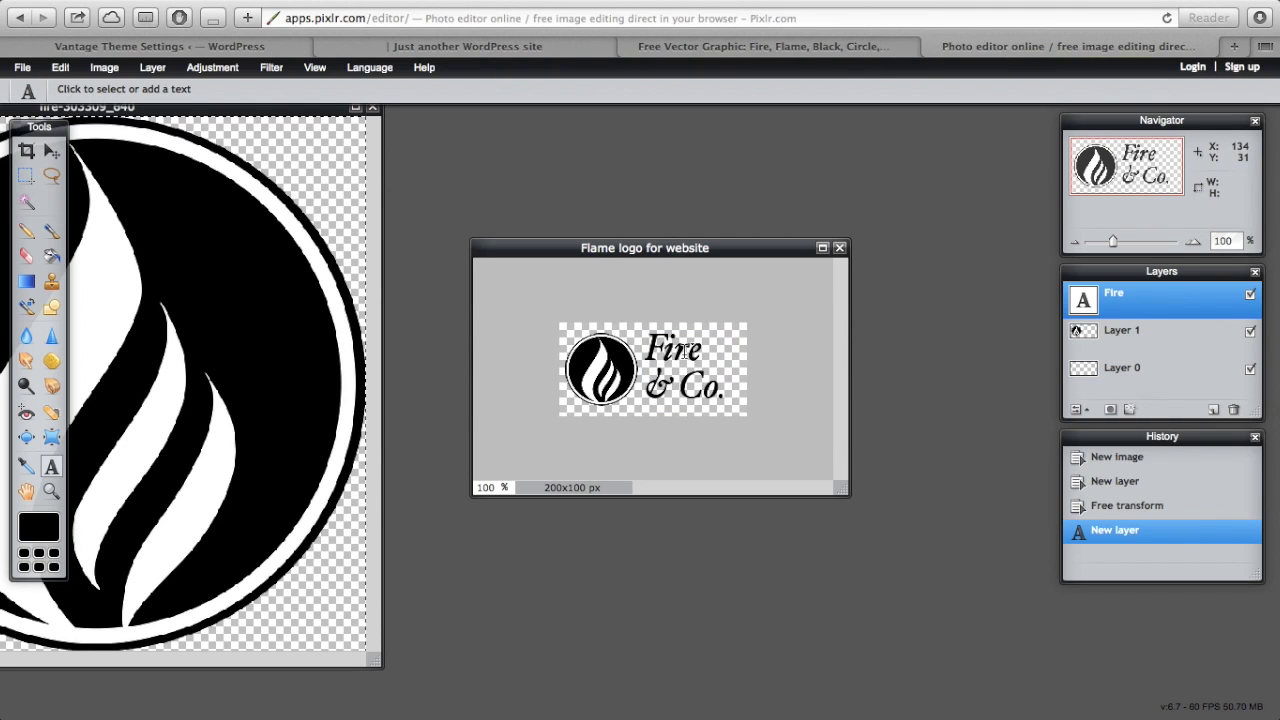
{"action": "left_click", "coordinate": [772, 347]}
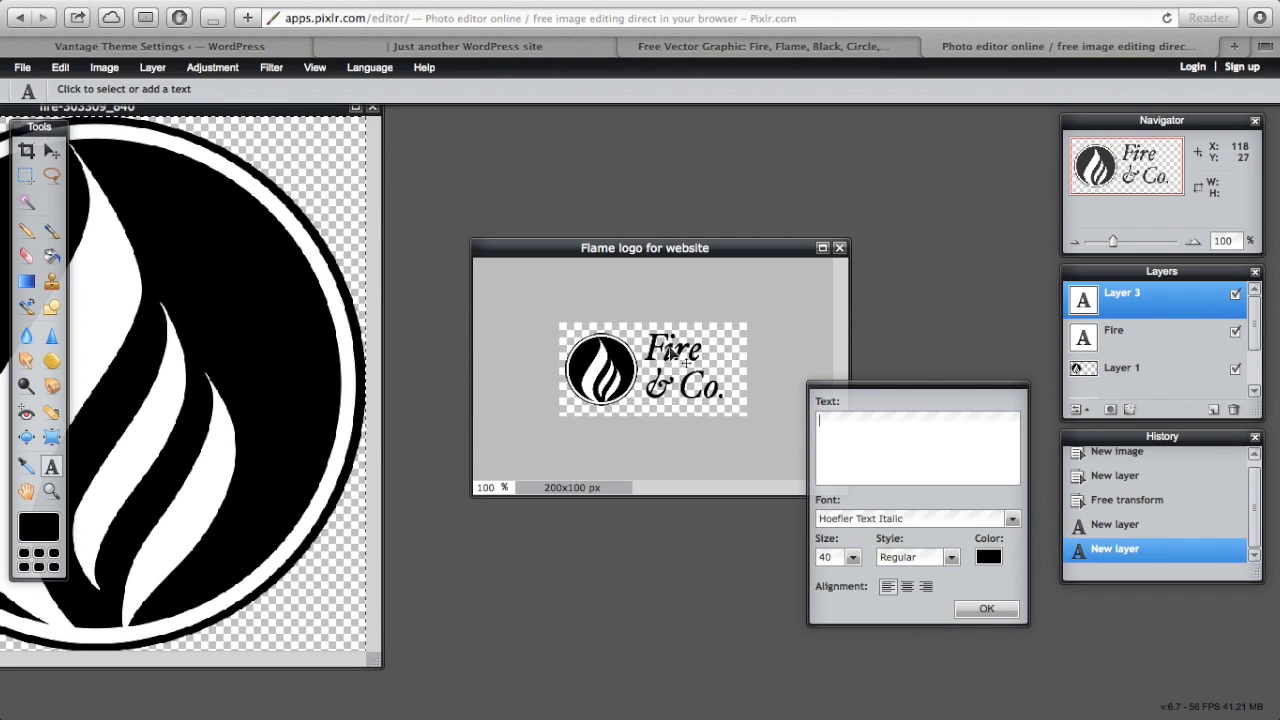
- Discard the empty extra text layer and nudge the Fire & Co. text into place
{"action": "left_click", "coordinate": [968, 619]}
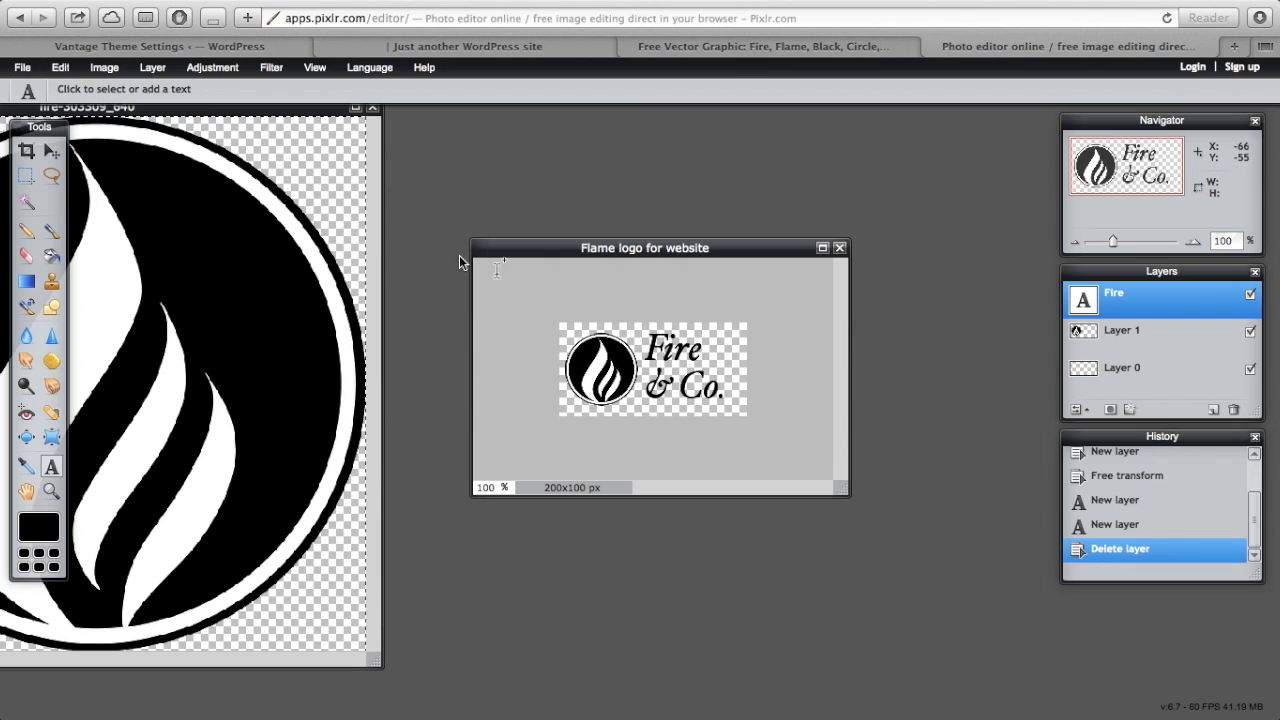
{"action": "left_click", "coordinate": [53, 153]}
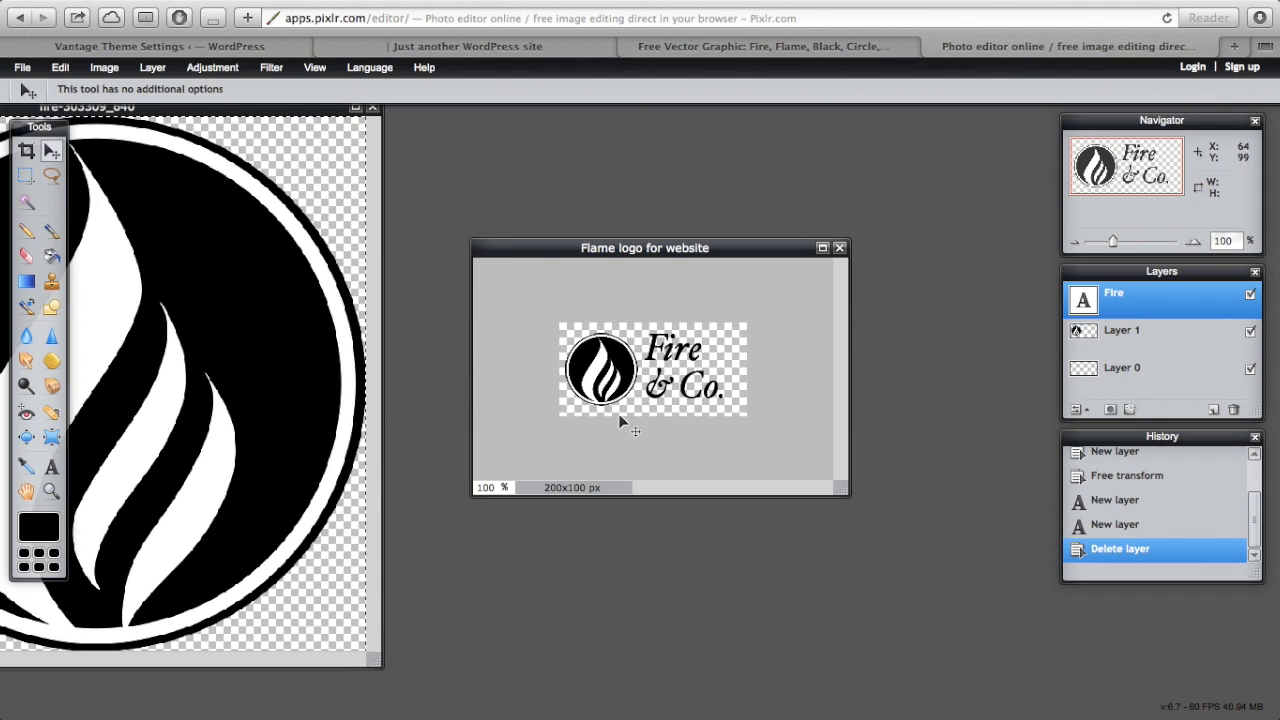
{"action": "mouse_move", "coordinate": [703, 363]}
{"action": "left_mouse_down"}
{"action": "mouse_move", "coordinate": [706, 378]}
{"action": "mouse_move", "coordinate": [695, 355]}
{"action": "left_mouse_up"}
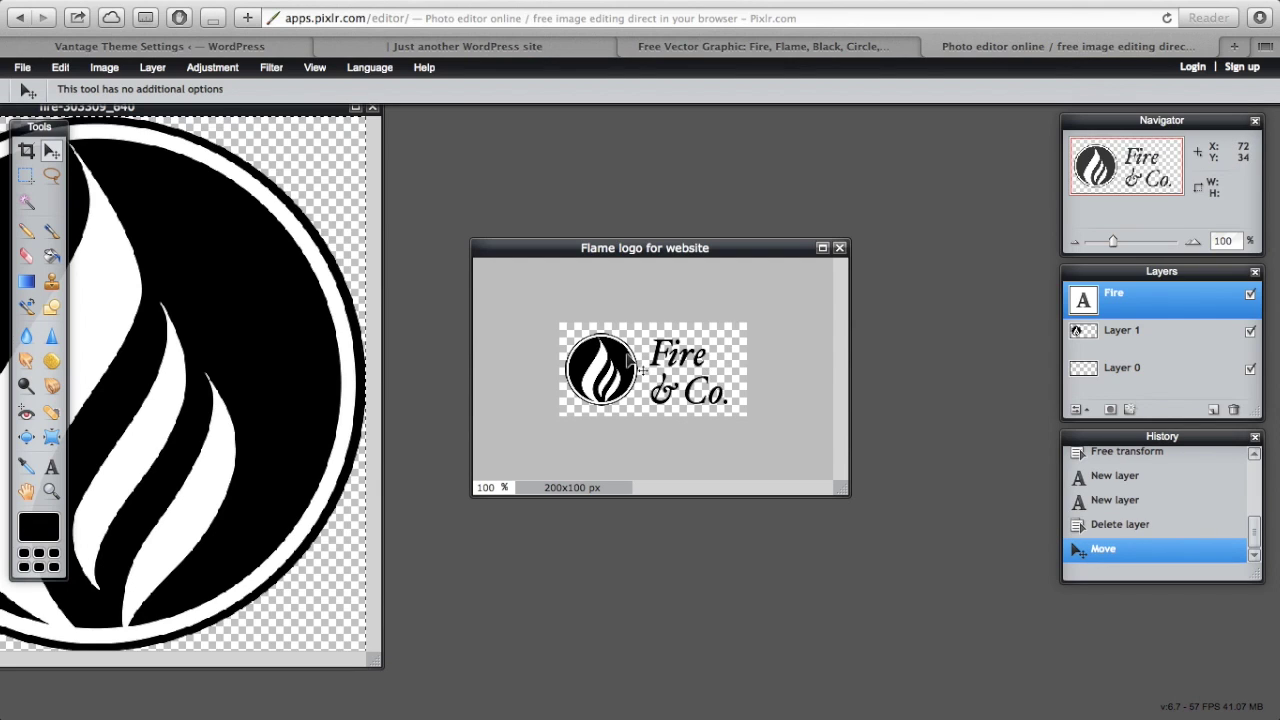
{"action": "key", "text": "Right"}
{"action": "key", "text": "Right"}
{"action": "key", "text": "Right"}
{"action": "key", "text": "Right"}
{"action": "key", "text": "Right"}
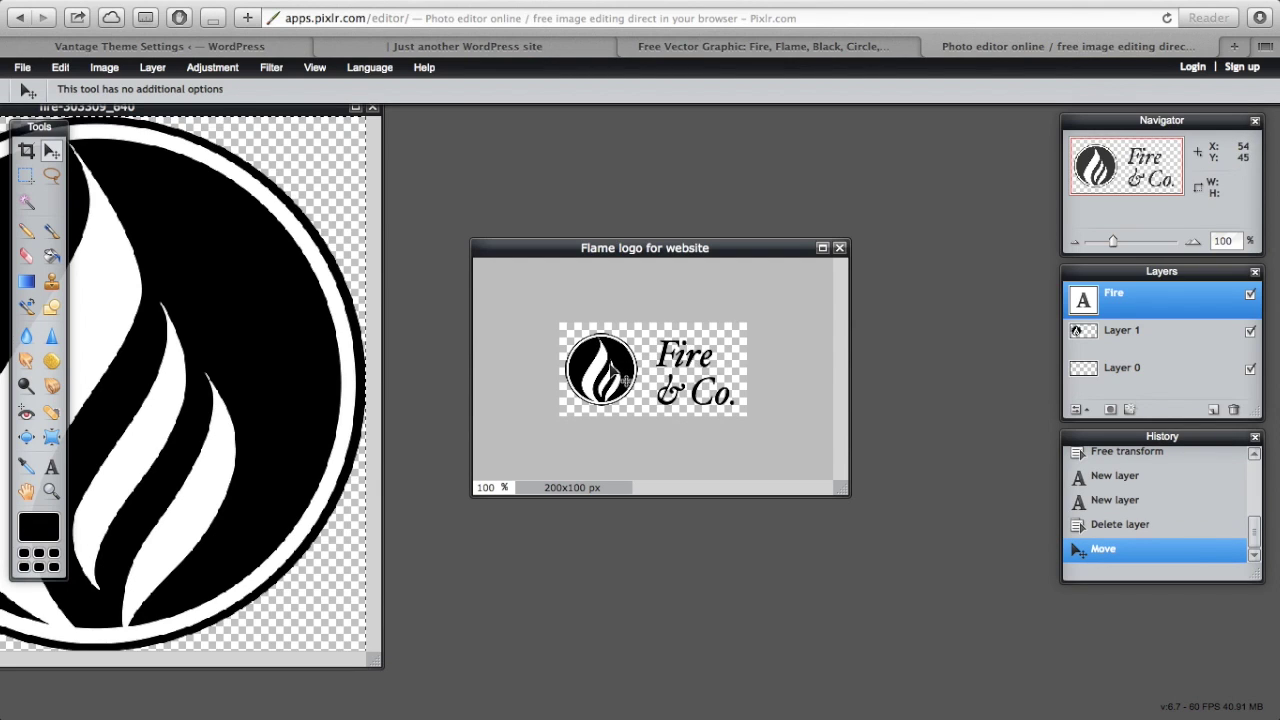
{"action": "key", "text": "Down"}
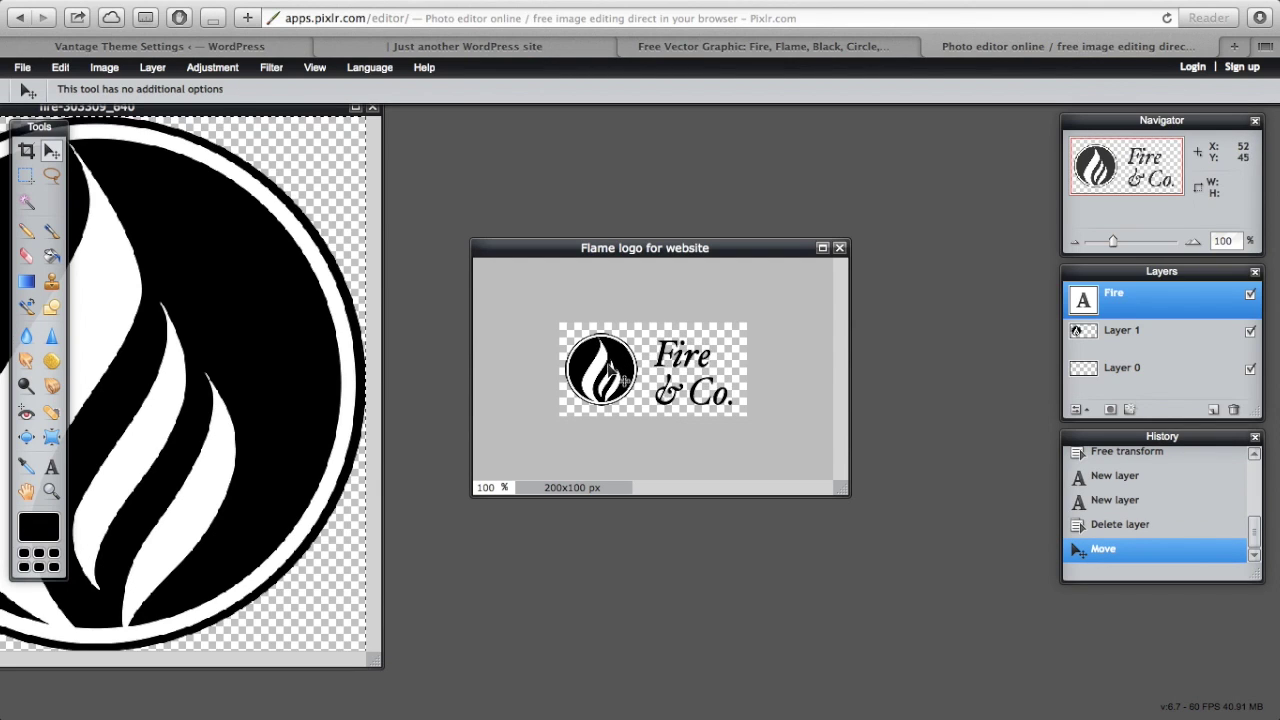
{"action": "left_click_drag", "start_coordinate": [669, 361], "coordinate": [671, 361]}
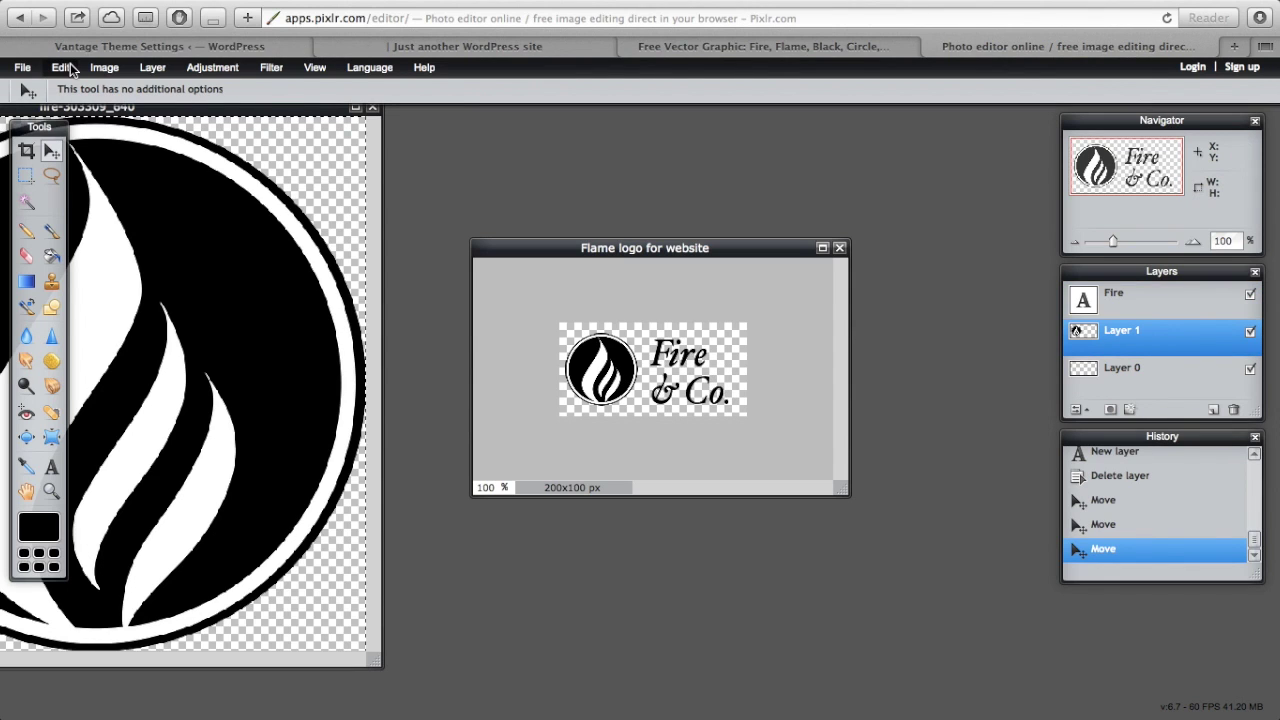
- Free-transform the flame emblem, shifting it right toward the text, and apply
{"action": "left_click", "coordinate": [62, 67]}
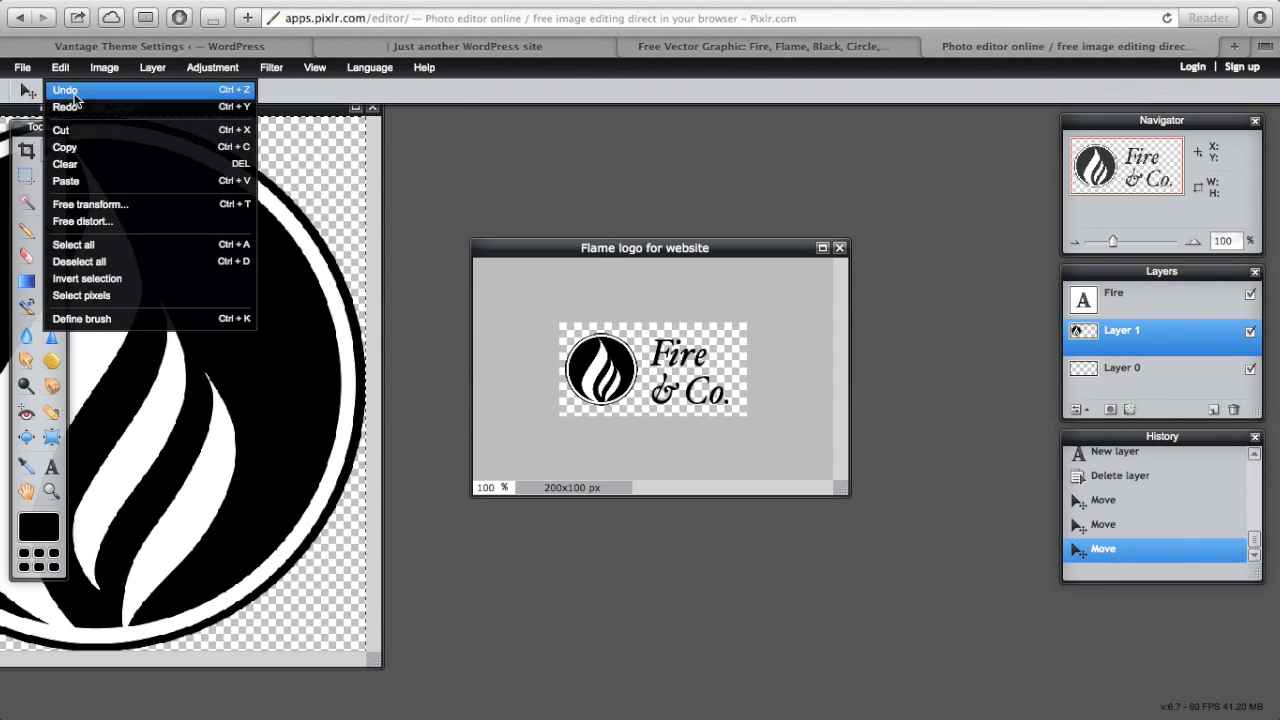
{"action": "left_click", "coordinate": [80, 205]}
{"action": "left_click_drag", "start_coordinate": [619, 371], "coordinate": [625, 373]}
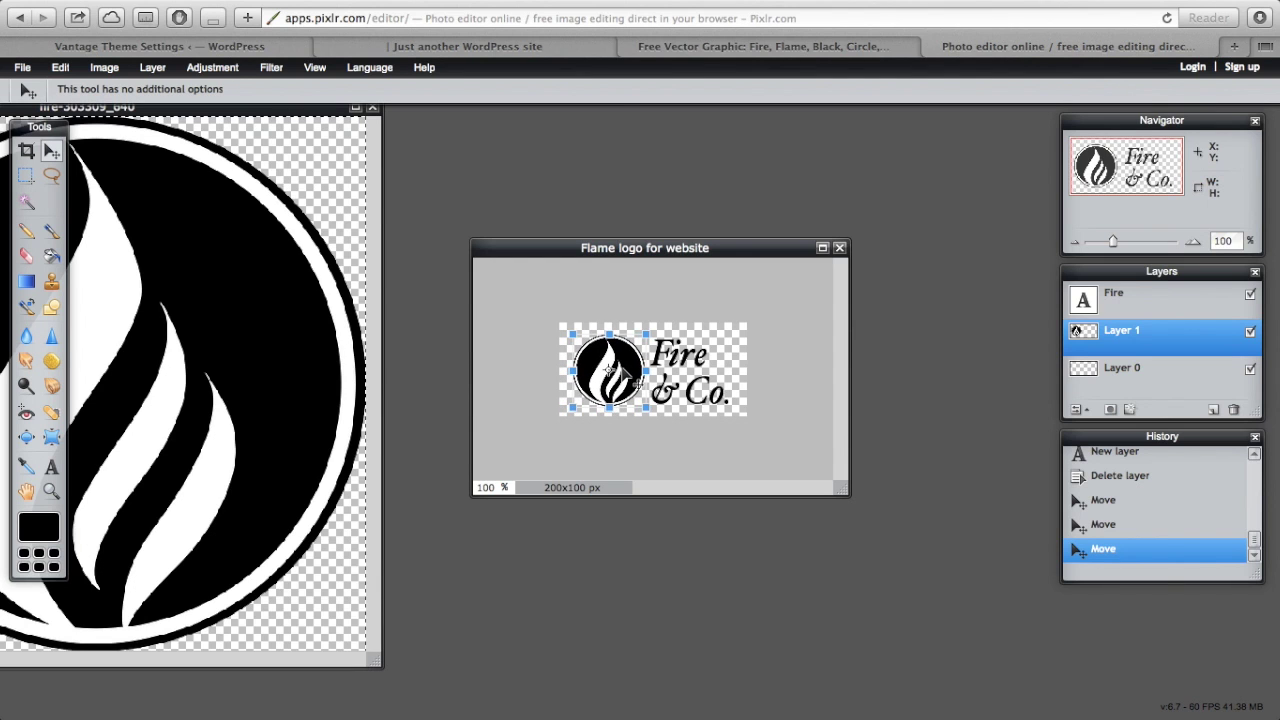
{"action": "left_click", "coordinate": [703, 563]}
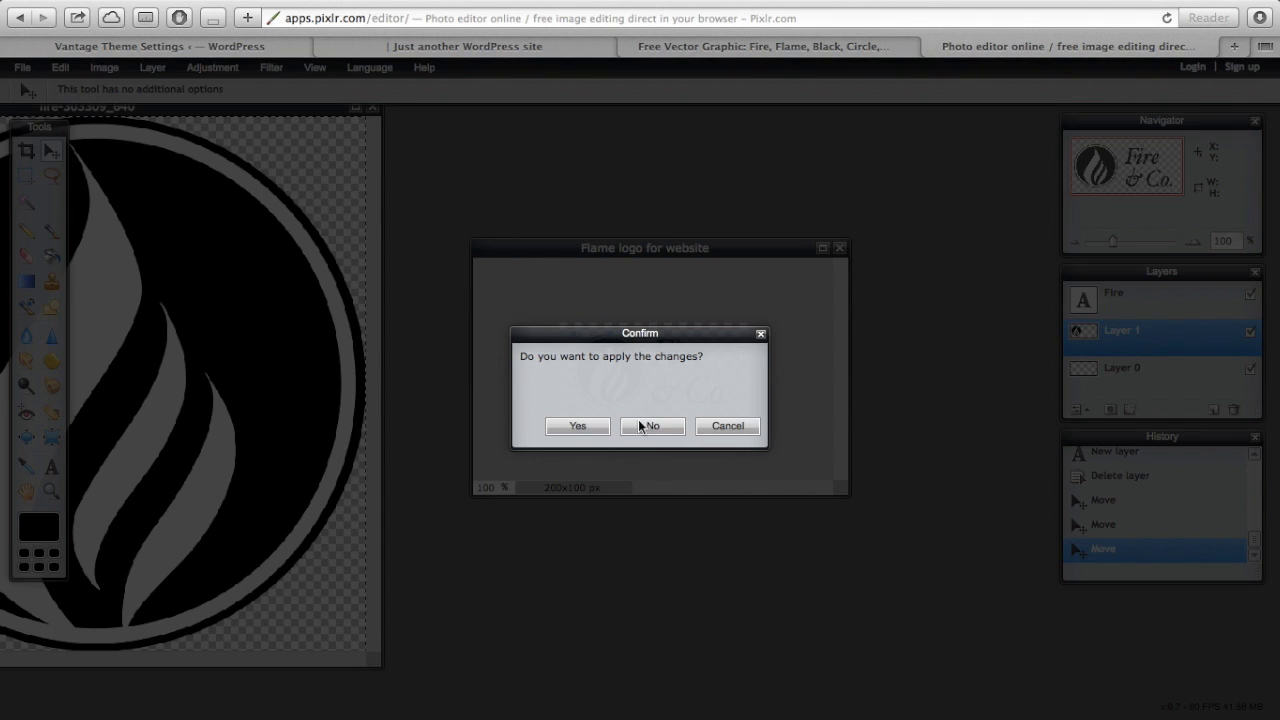
{"action": "left_click", "coordinate": [577, 426]}
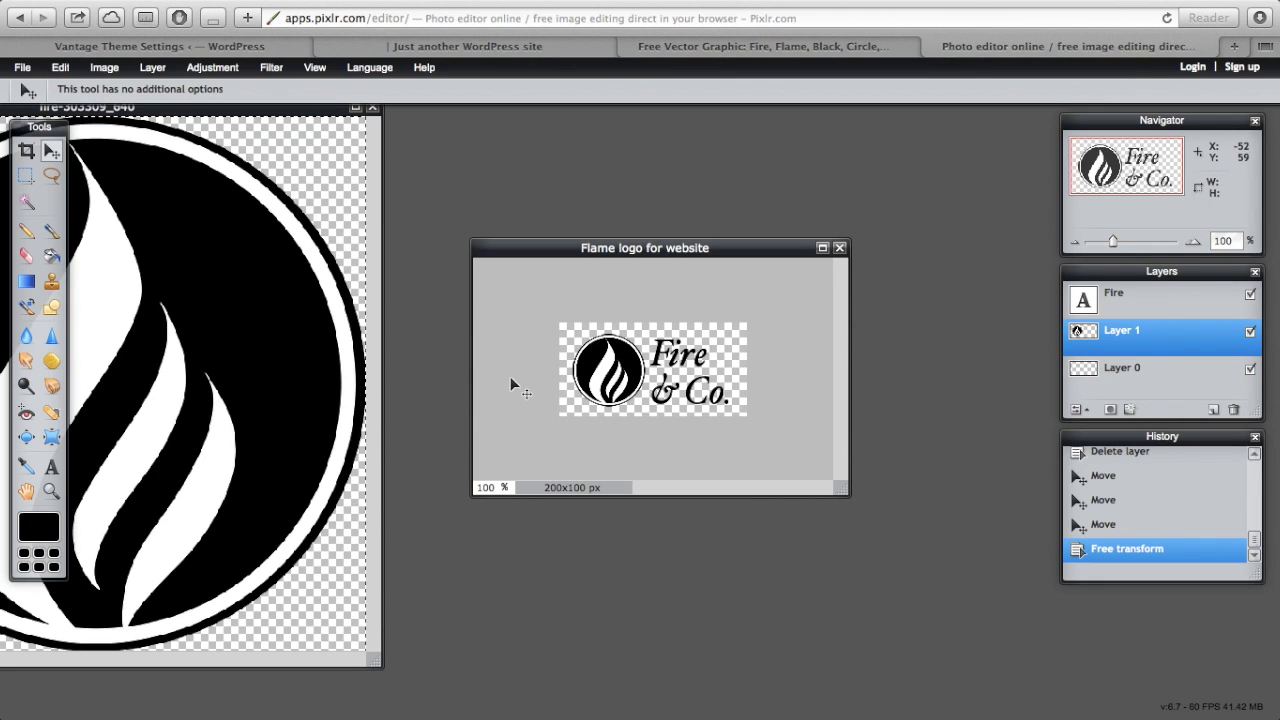
- Save the logo as a transparent PNG, 'Flame logo for website.png', in Pictures
{"action": "left_click", "coordinate": [23, 68]}
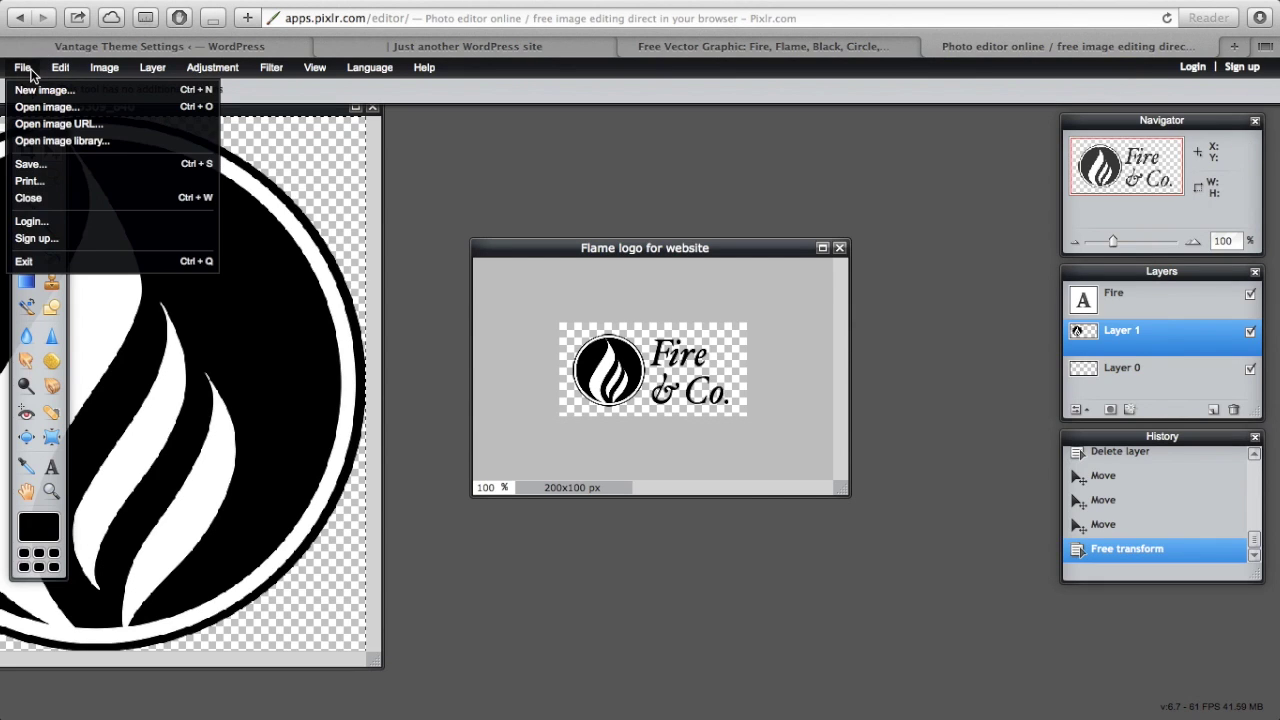
{"action": "left_click", "coordinate": [53, 165]}
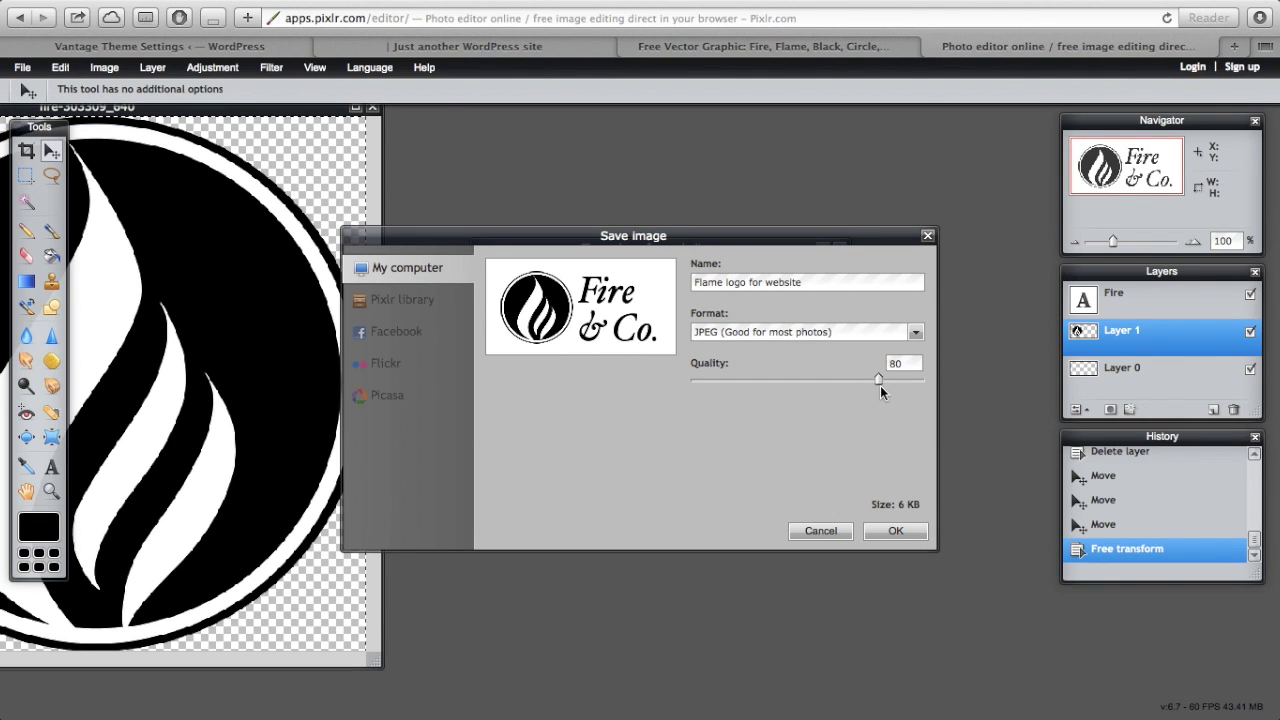
{"action": "left_click", "coordinate": [869, 332]}
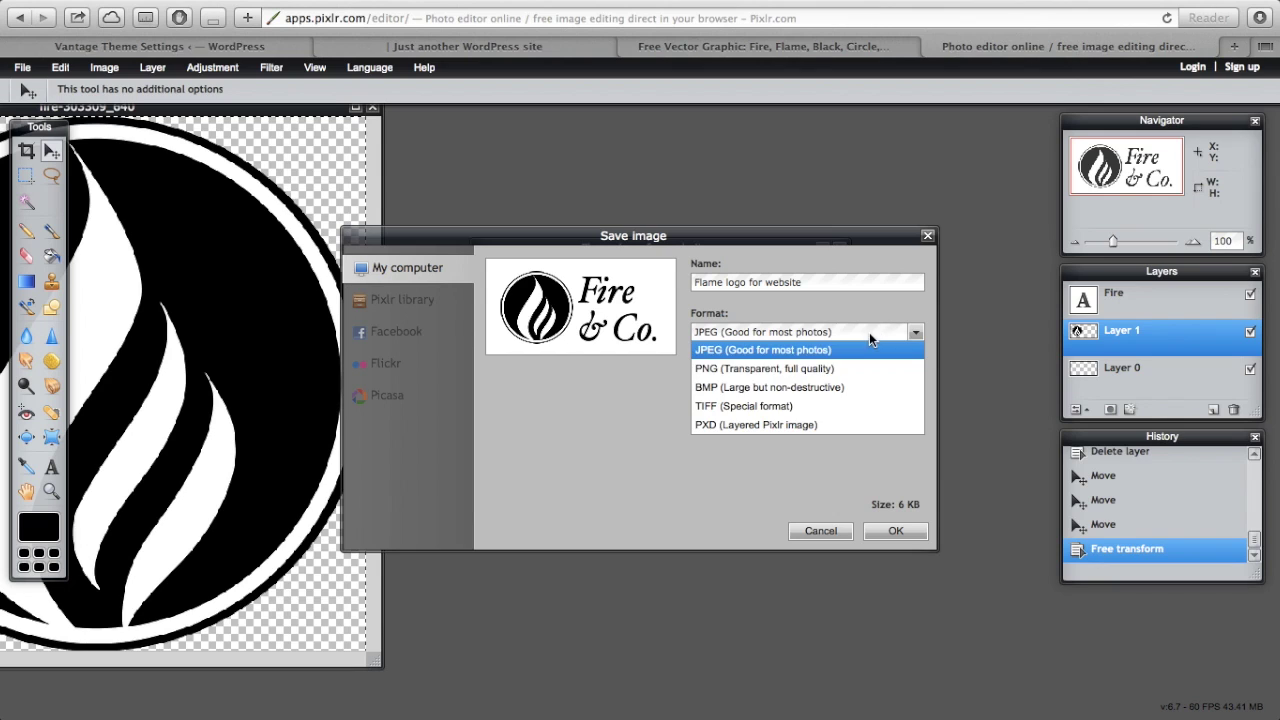
{"action": "left_click", "coordinate": [820, 369]}
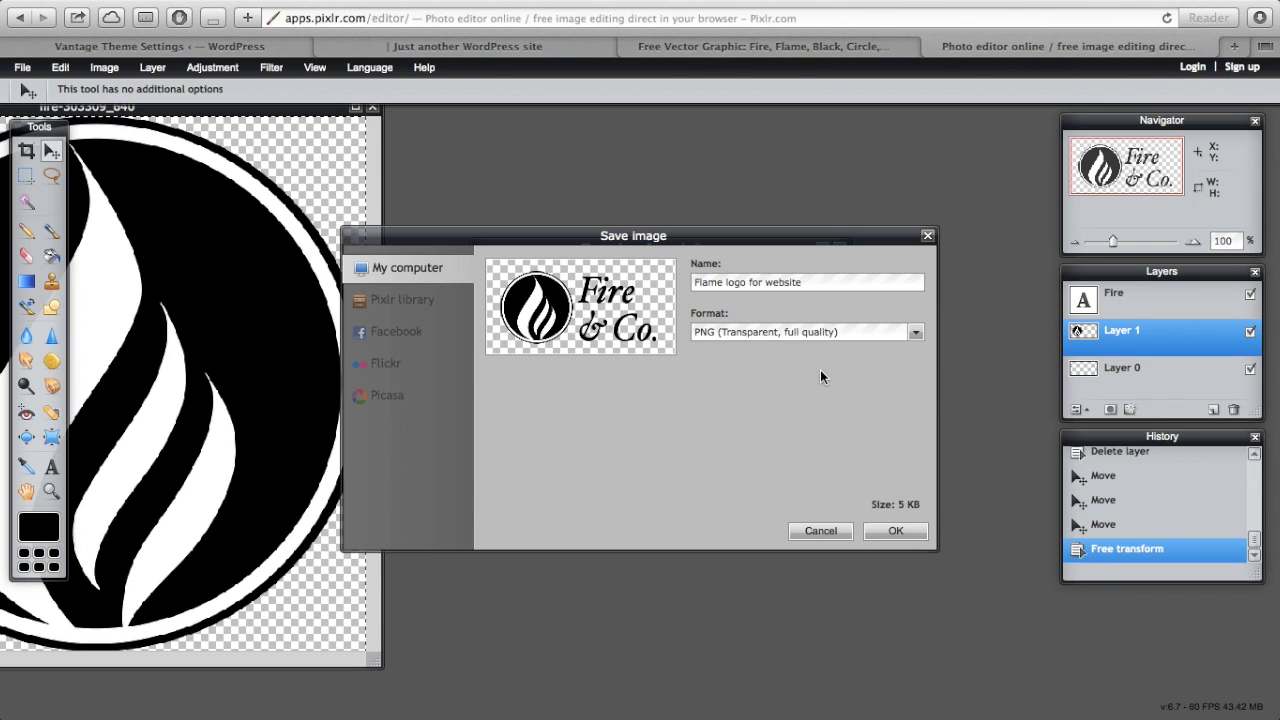
{"action": "left_click", "coordinate": [896, 533]}
{"action": "left_click", "coordinate": [629, 249]}
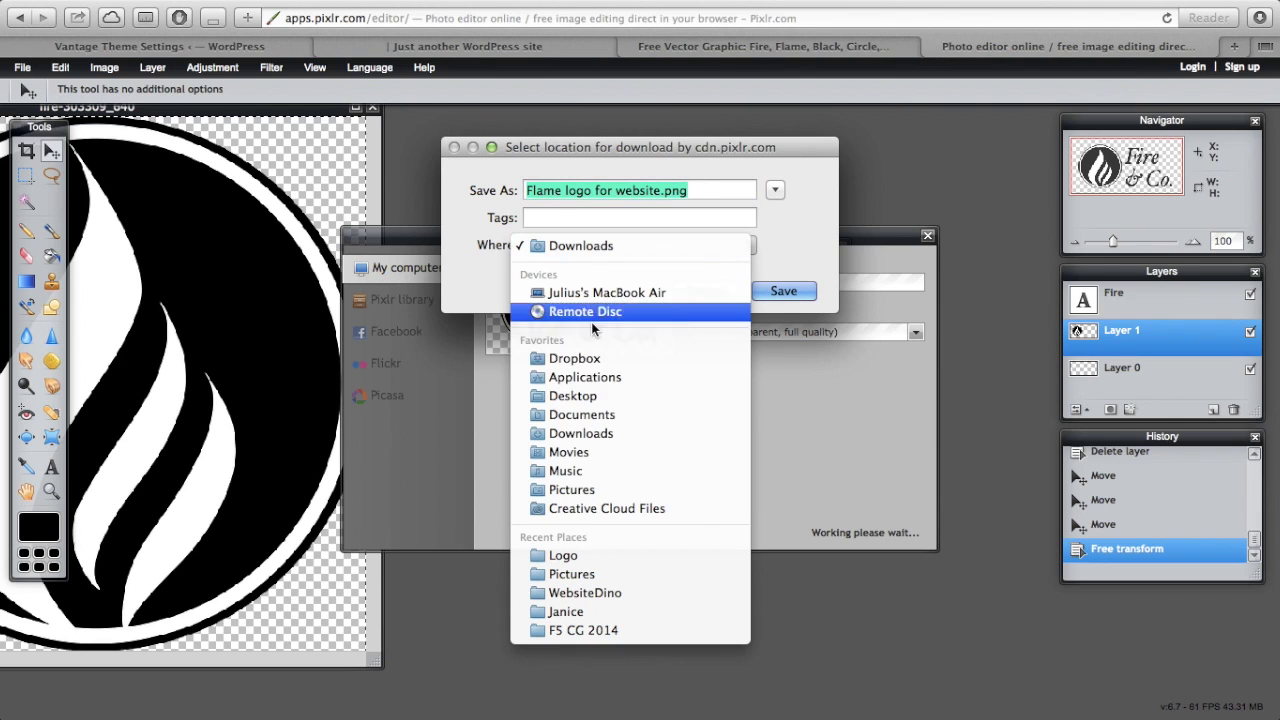
{"action": "left_click", "coordinate": [573, 490]}
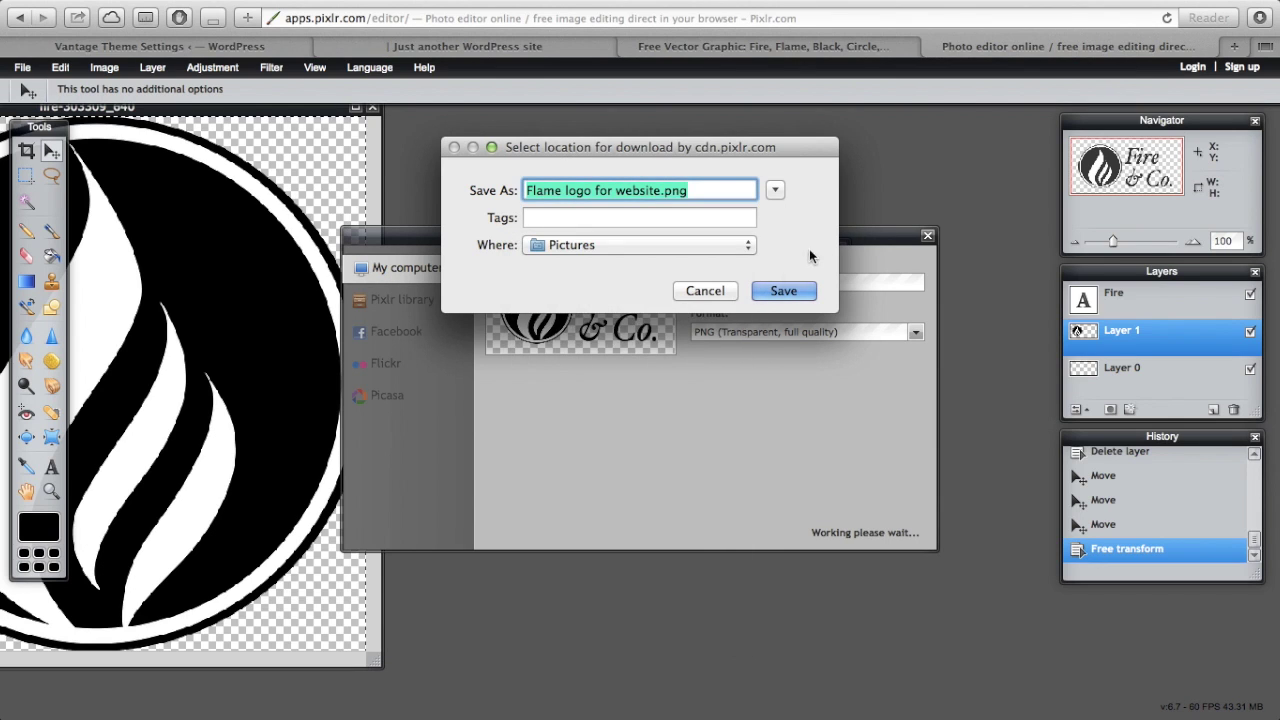
{"action": "left_click", "coordinate": [778, 291]}
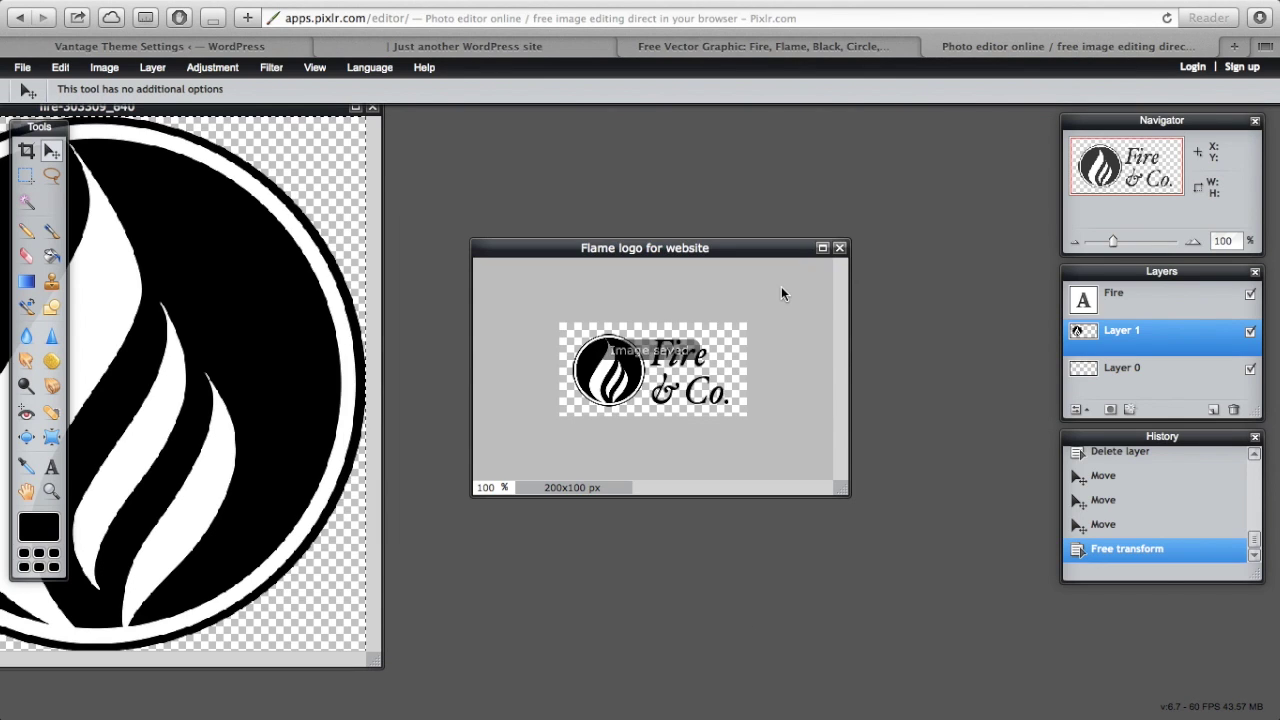
{"action": "left_click", "coordinate": [211, 45]}
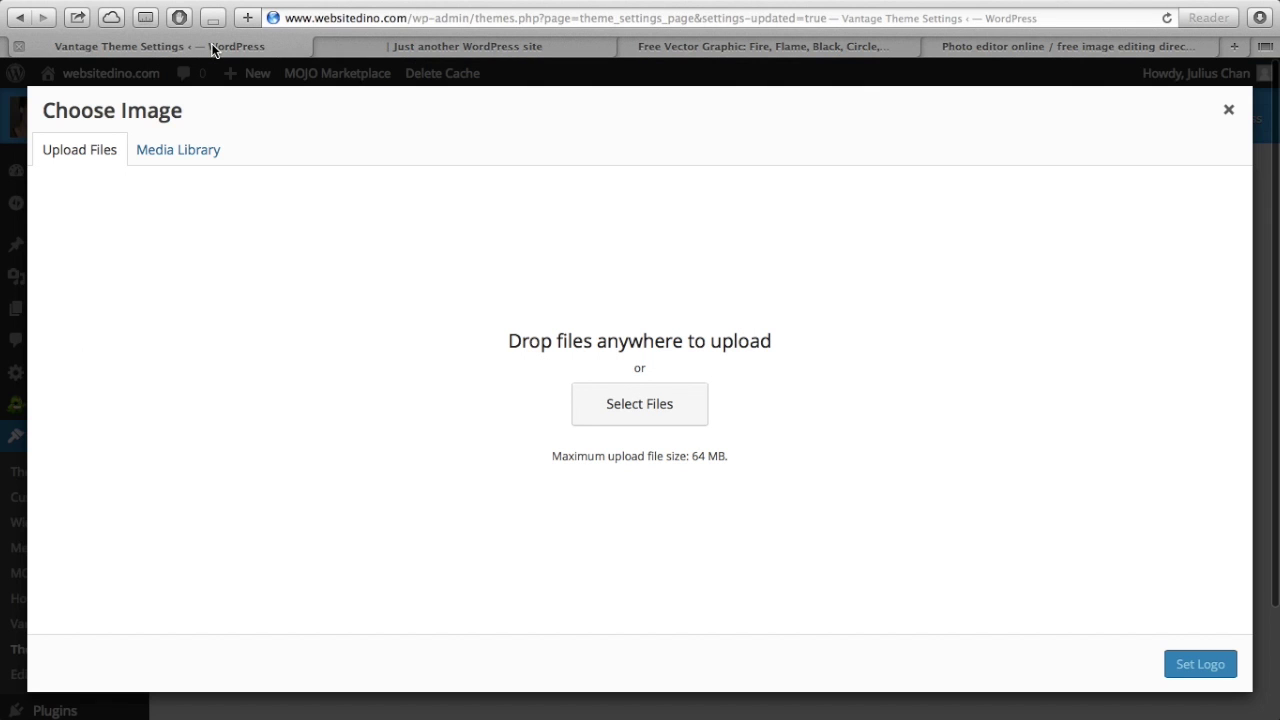
- Upload Flame logo for website.png from the computer and set it as the Vantage logo
{"action": "left_click", "coordinate": [1229, 109]}
{"action": "scroll", "coordinate": [570, 395], "scroll_direction": "down", "scroll_amount": 3}
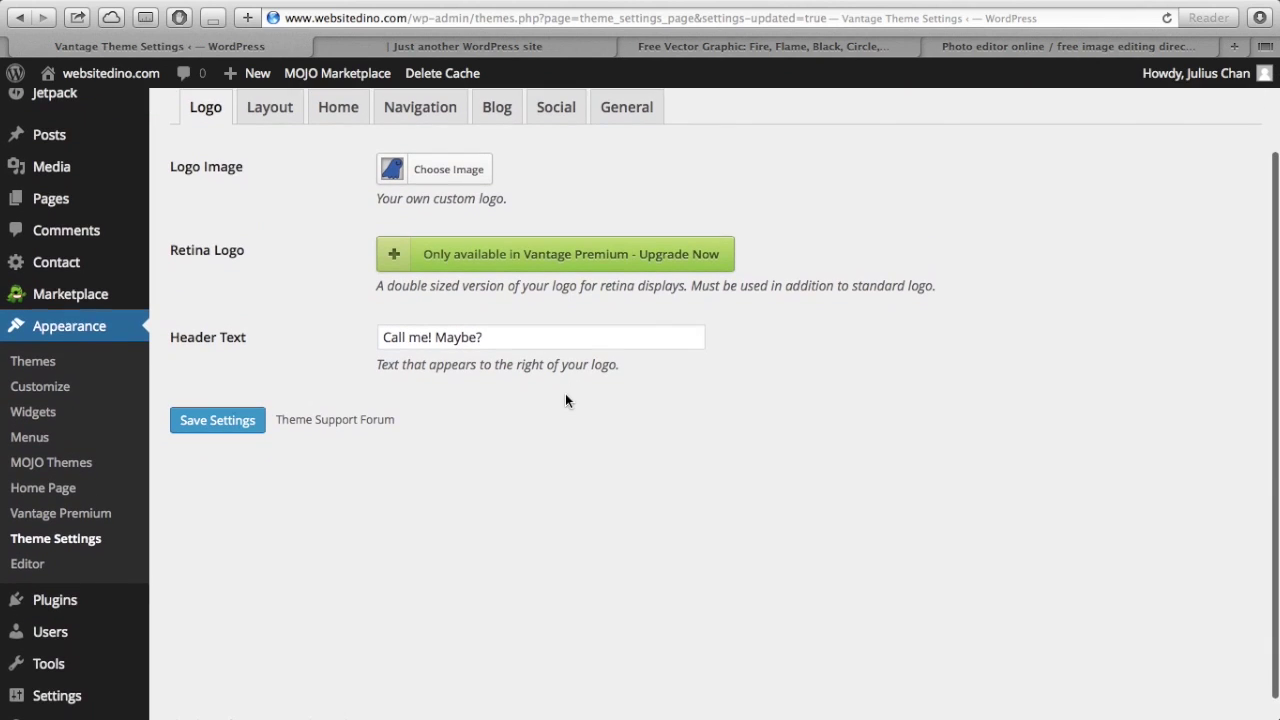
{"action": "scroll", "coordinate": [565, 400], "scroll_direction": "up", "scroll_amount": 3}
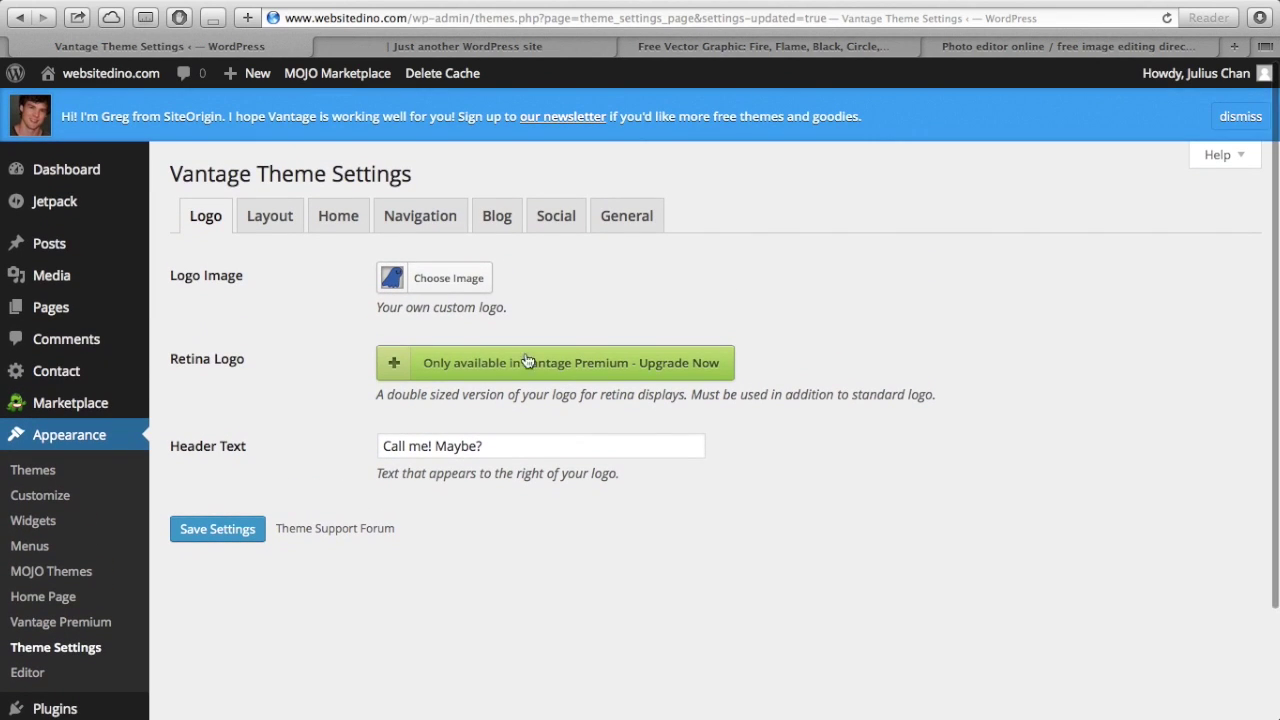
{"action": "left_click", "coordinate": [415, 291]}
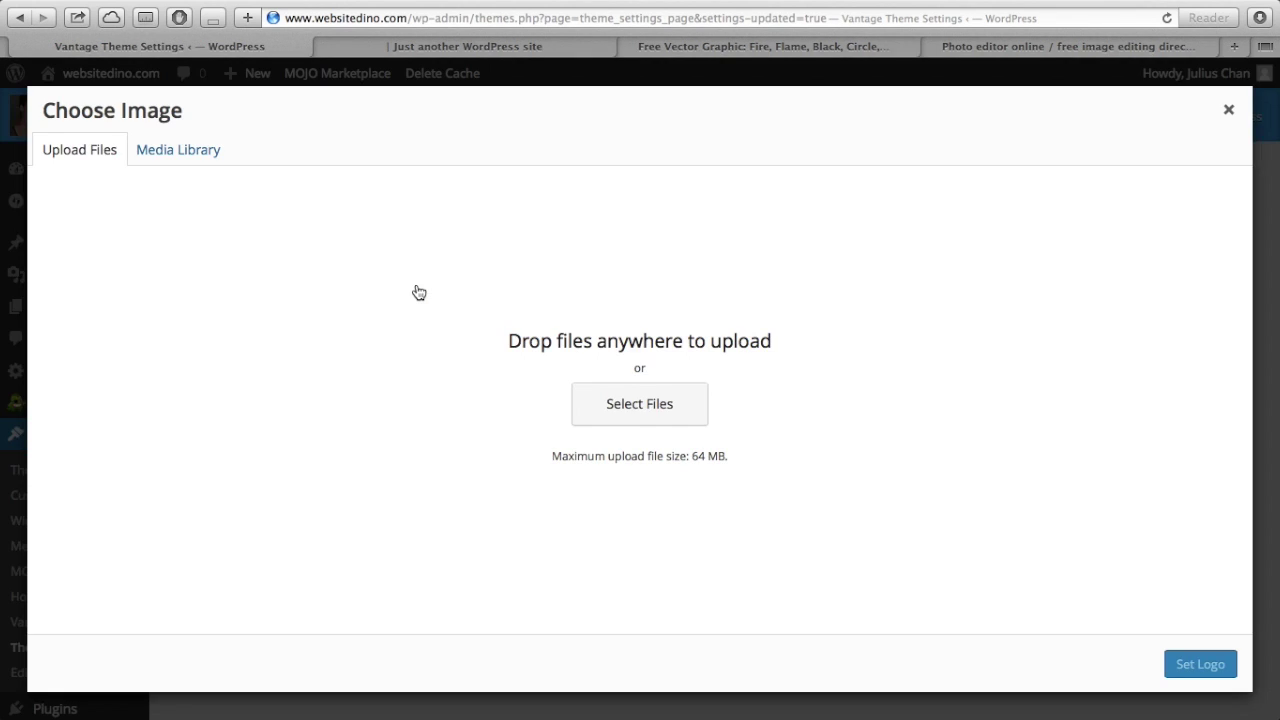
{"action": "left_click", "coordinate": [672, 422]}
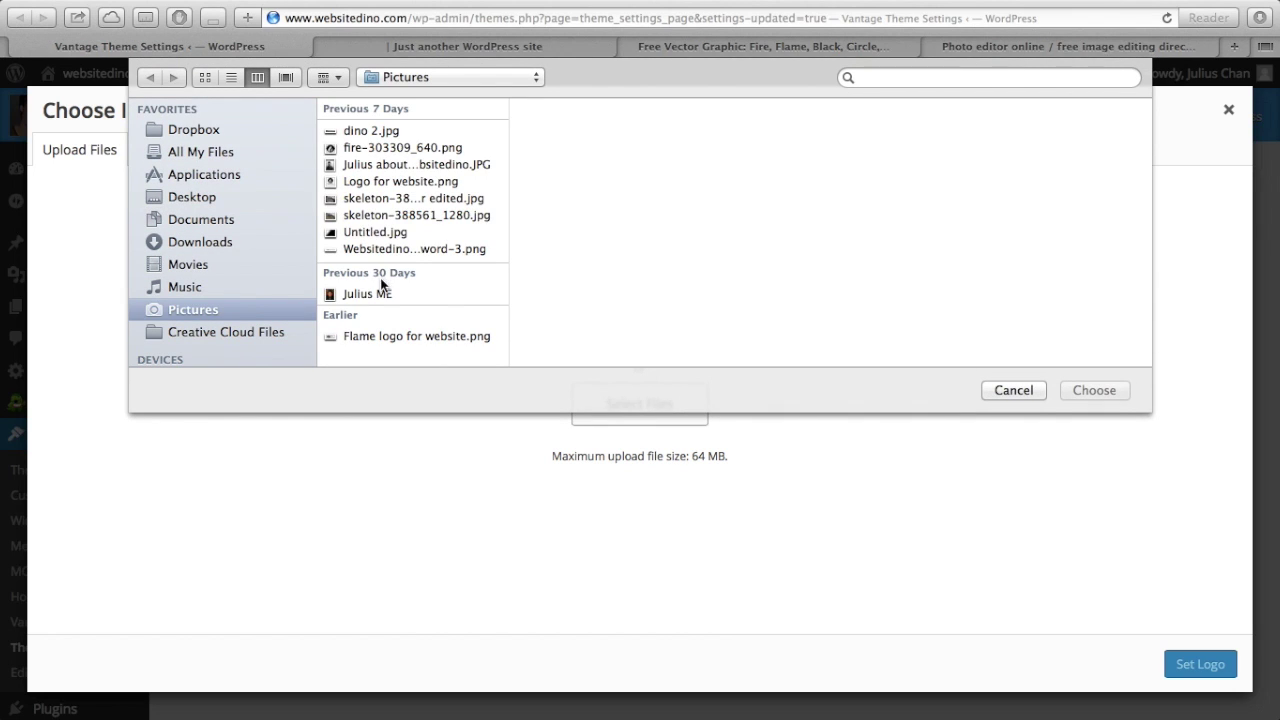
{"action": "left_click", "coordinate": [411, 145]}
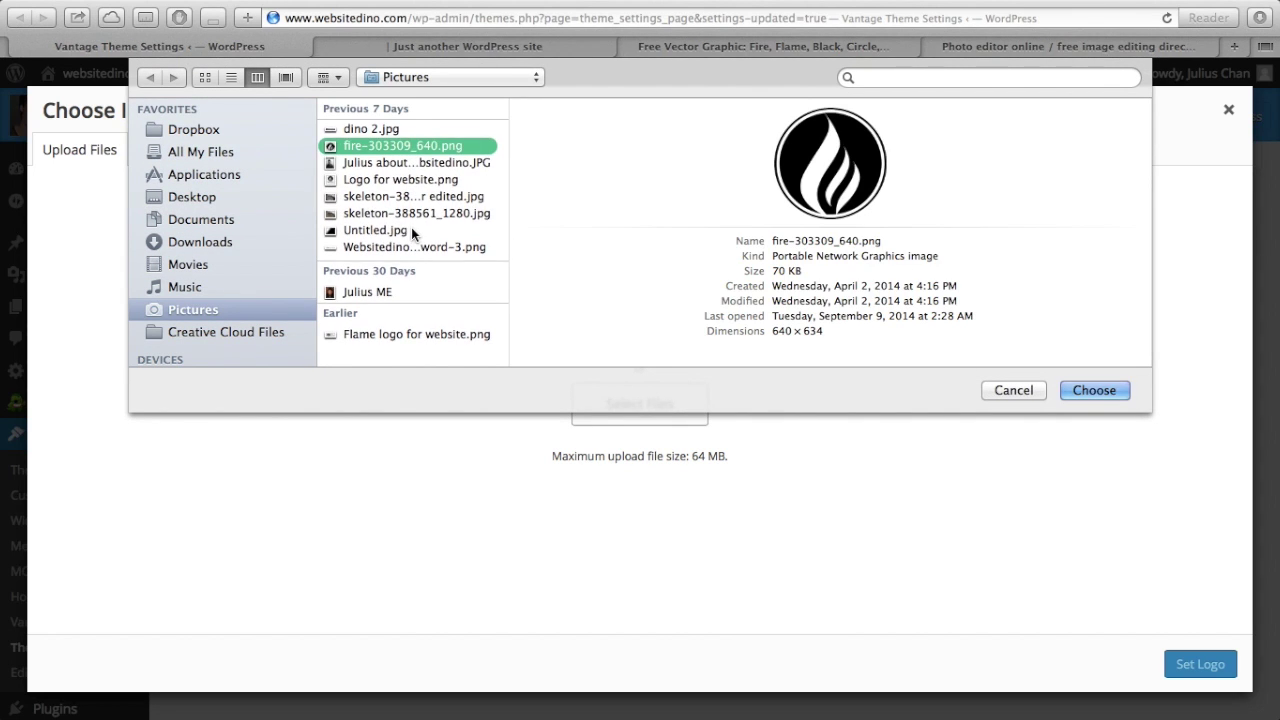
{"action": "left_click", "coordinate": [384, 334]}
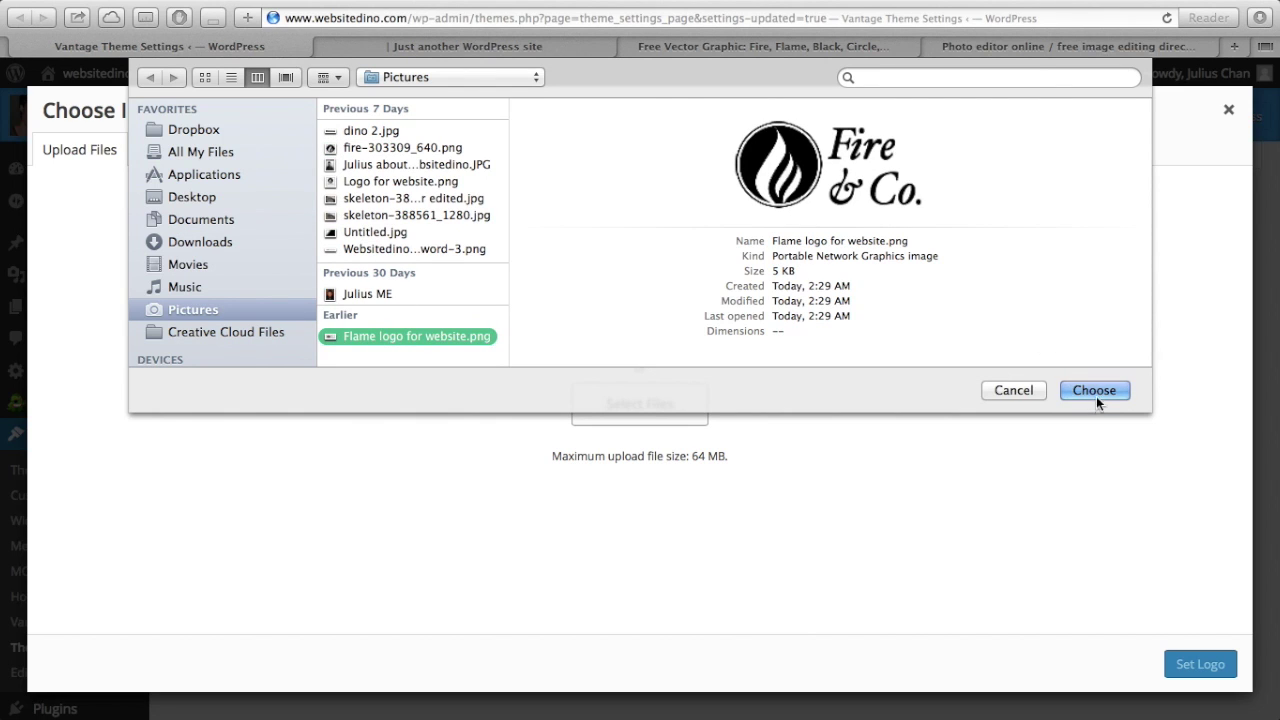
{"action": "left_click", "coordinate": [1094, 391]}
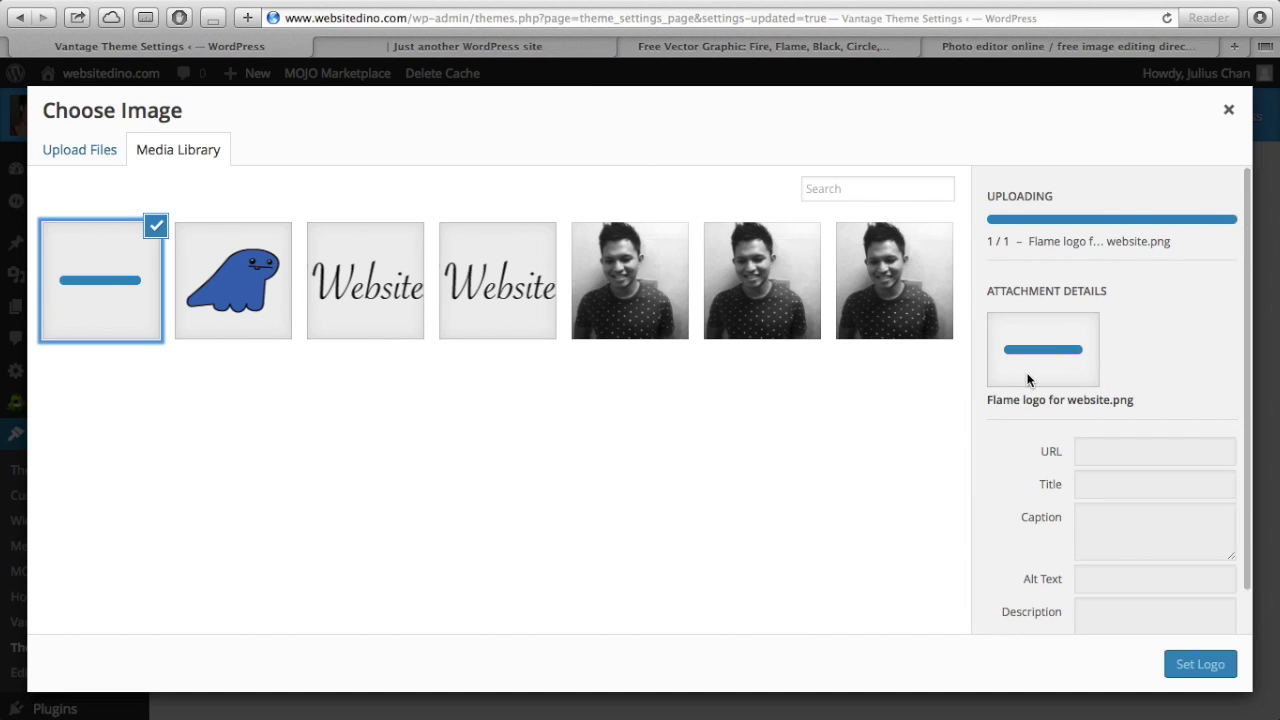
{"action": "left_click", "coordinate": [1205, 664]}
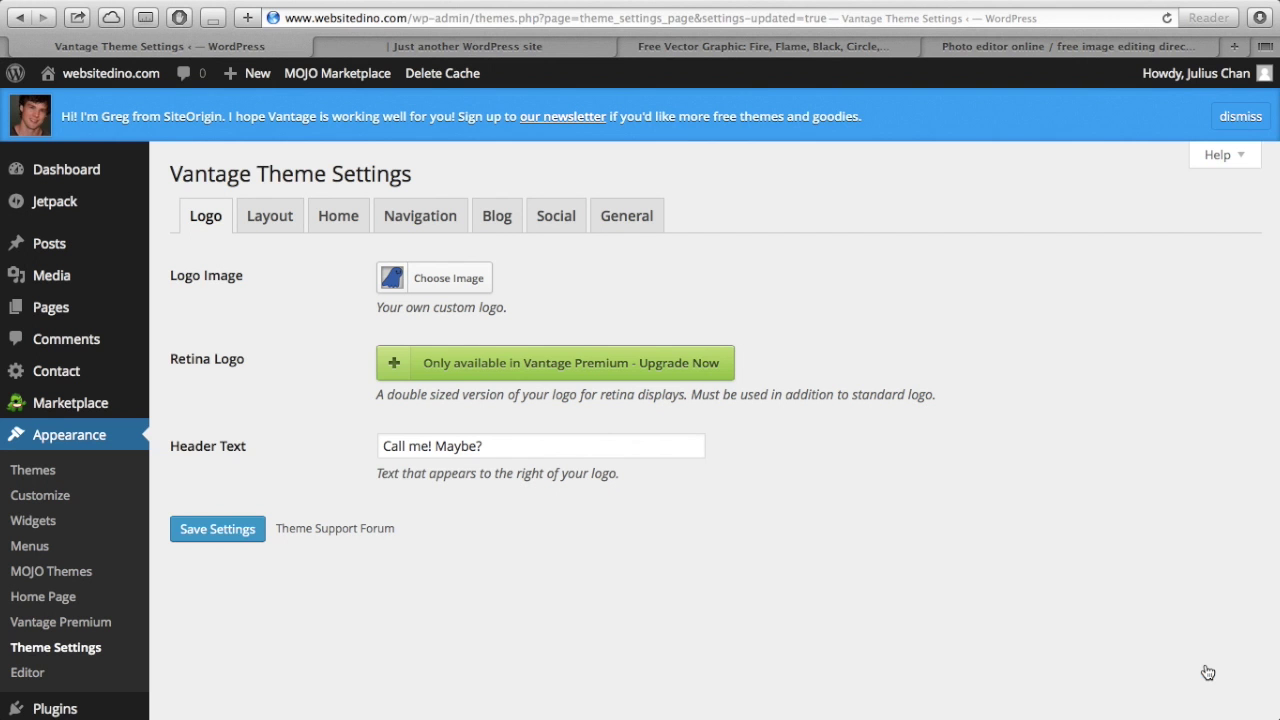
- Save the theme settings, check the Fire & Co. logo on the live site, then go to the Dashboard
{"action": "left_click", "coordinate": [238, 539]}
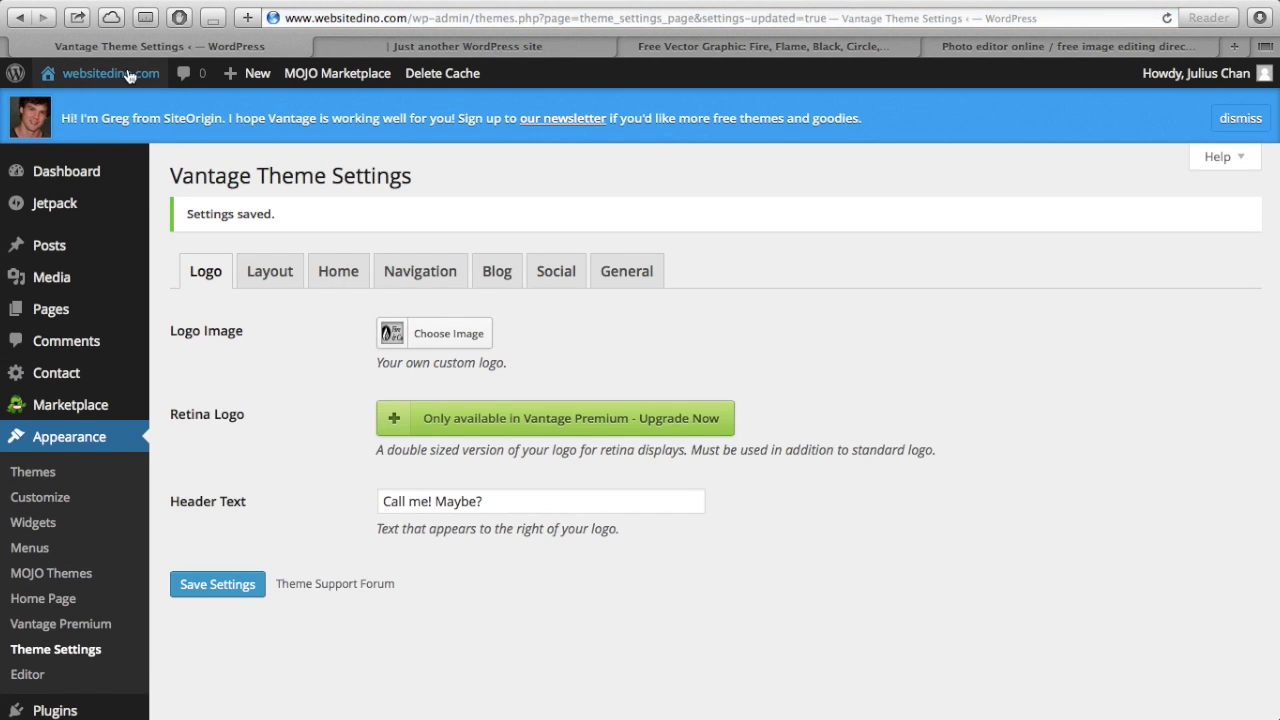
{"action": "mouse_move", "coordinate": [130, 76]}
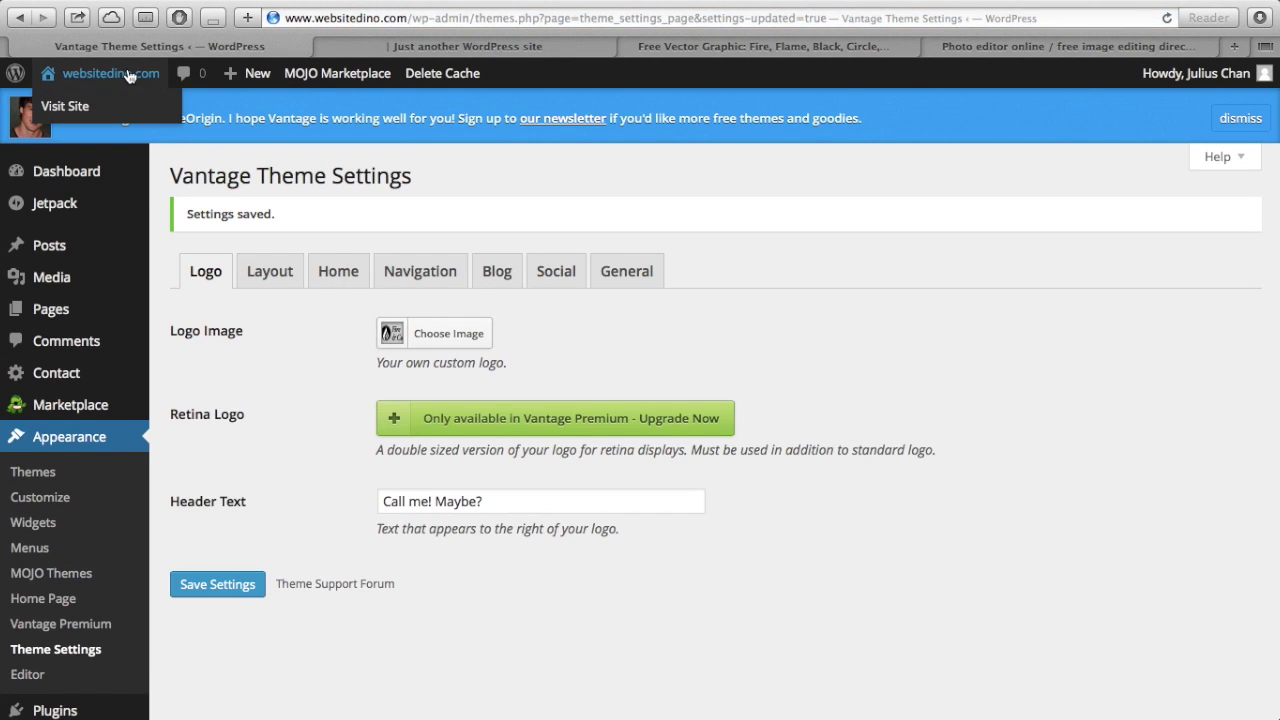
{"action": "left_click", "coordinate": [86, 114]}
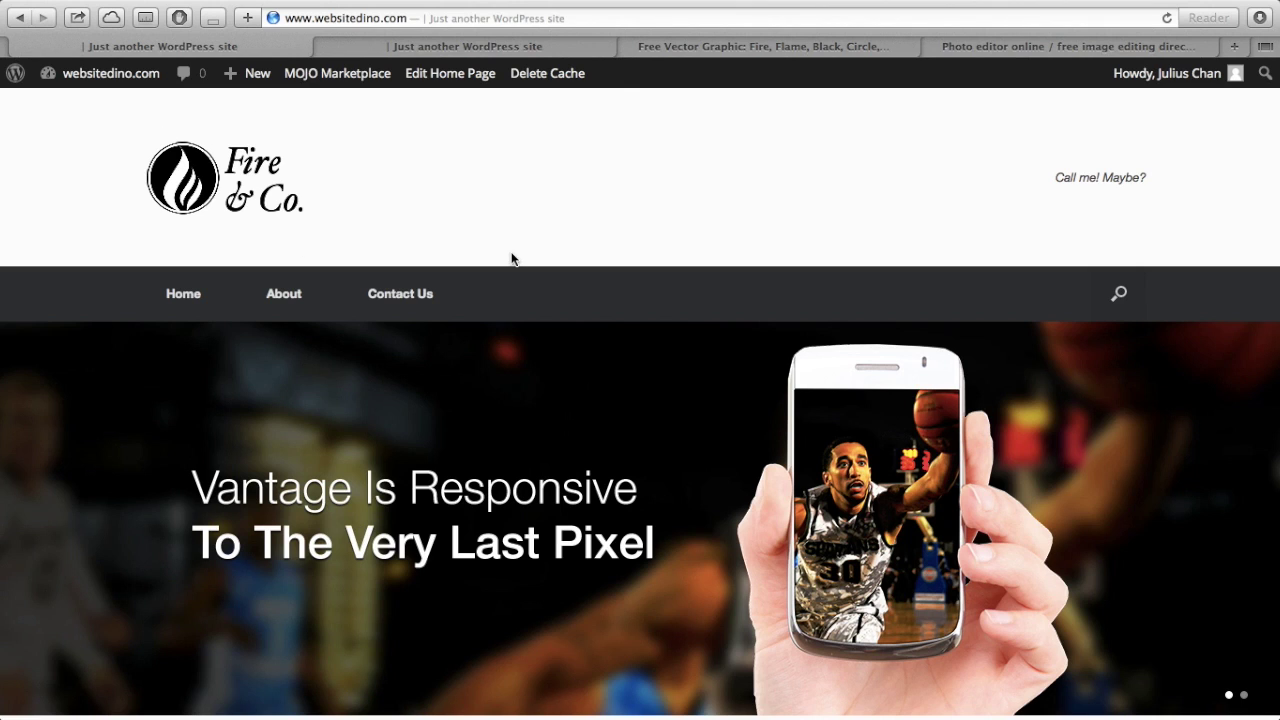
{"action": "scroll", "coordinate": [570, 290], "scroll_direction": "down", "scroll_amount": 10}
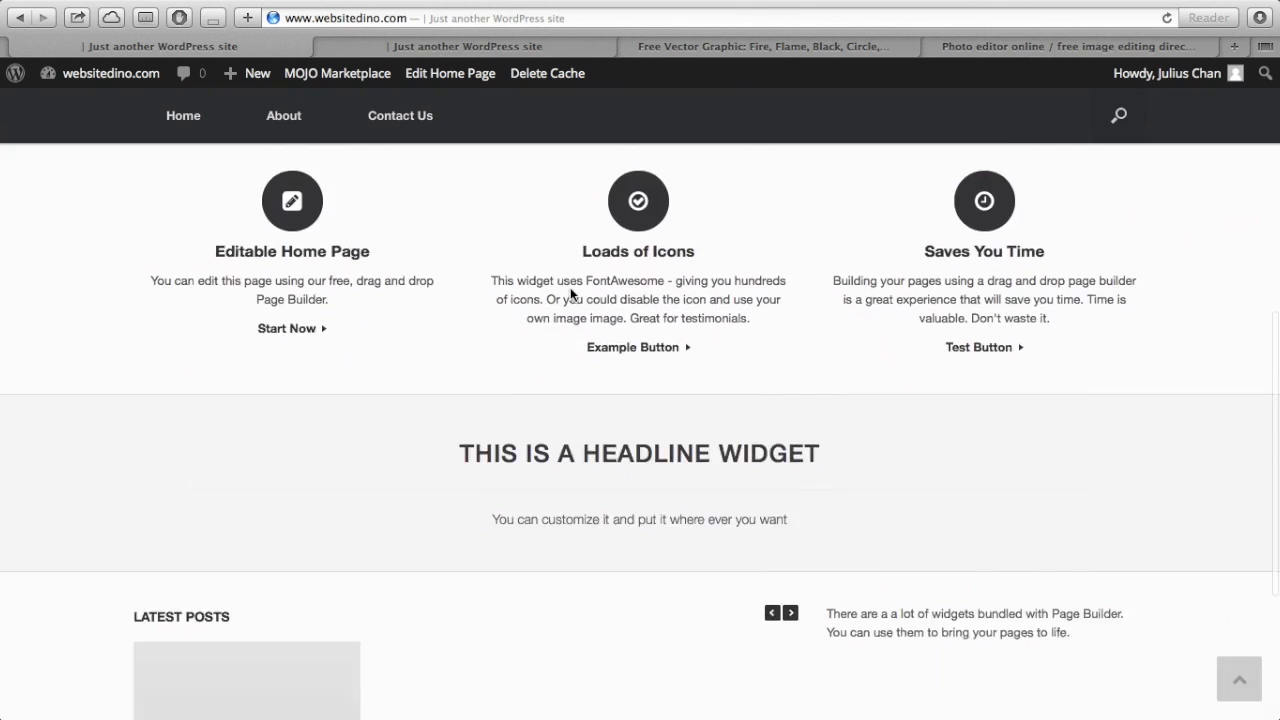
{"action": "scroll", "coordinate": [570, 290], "scroll_direction": "up", "scroll_amount": 10}
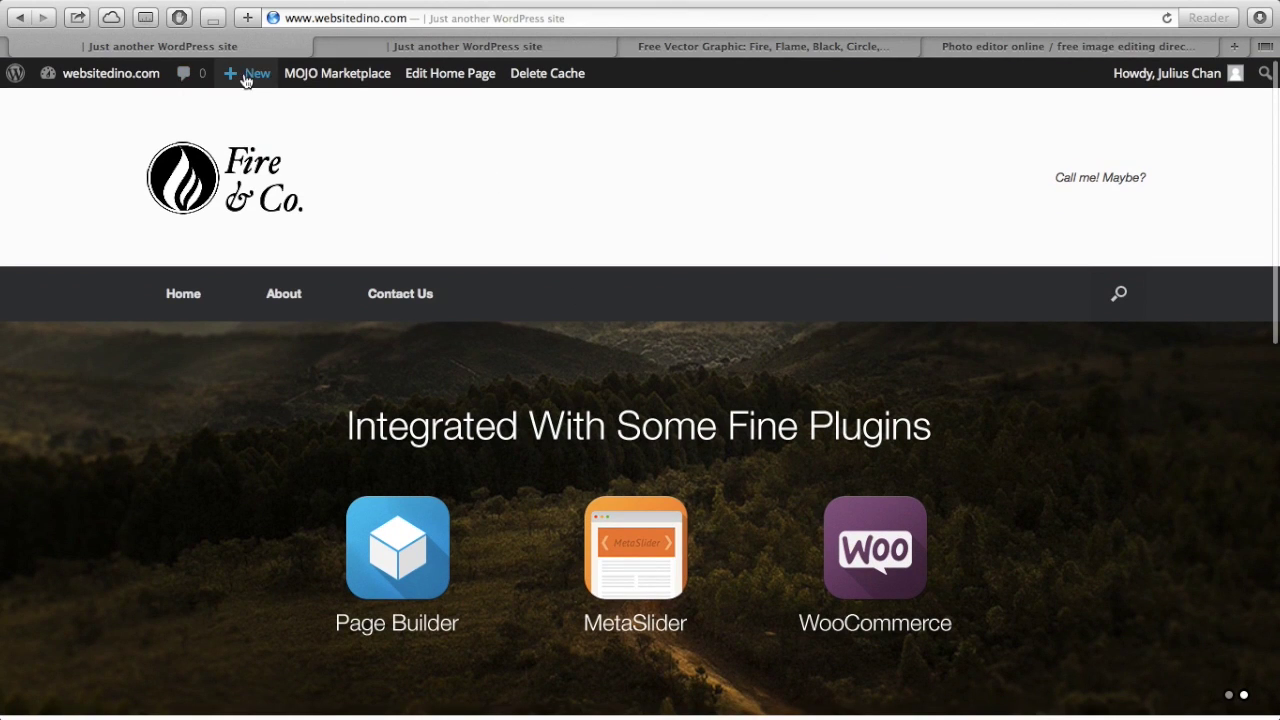
{"action": "mouse_move", "coordinate": [104, 81]}
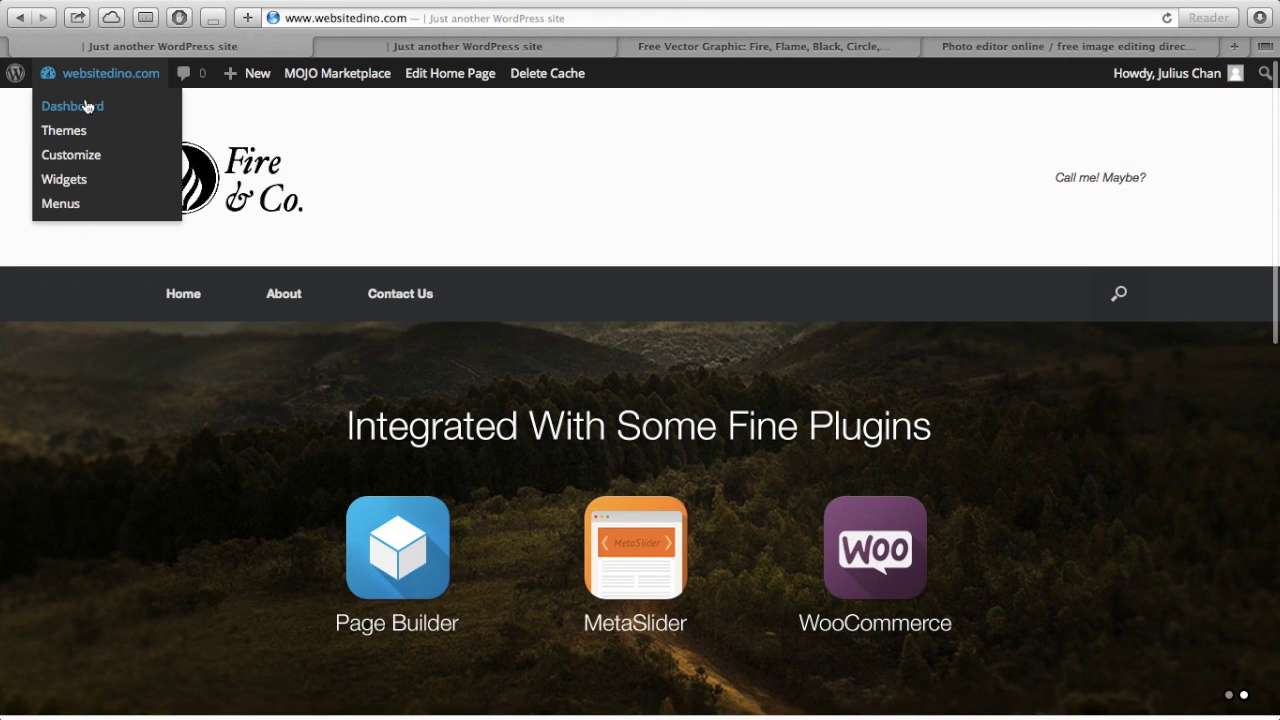
{"action": "left_click", "coordinate": [84, 113]}
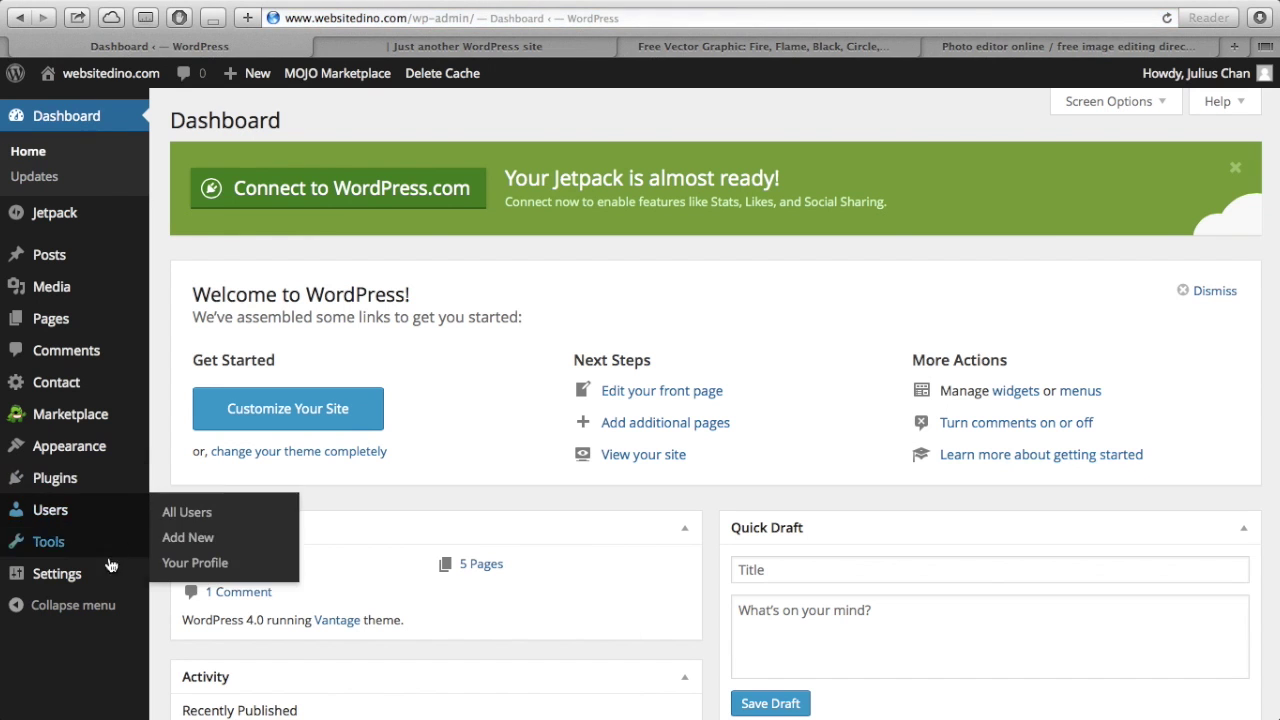
{"action": "mouse_move", "coordinate": [87, 578]}
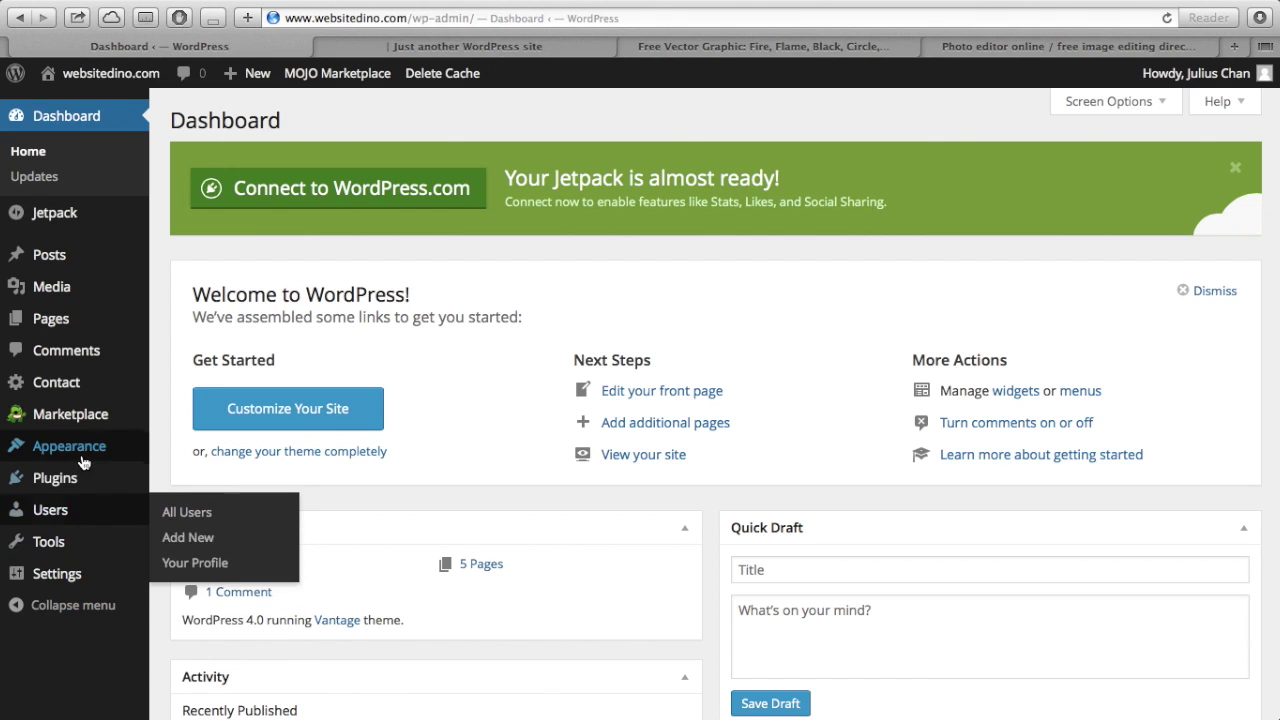
- Pick the blue dino from the Media Library as the Vantage logo and save settings
{"action": "mouse_move", "coordinate": [69, 446]}
{"action": "left_click", "coordinate": [205, 625]}
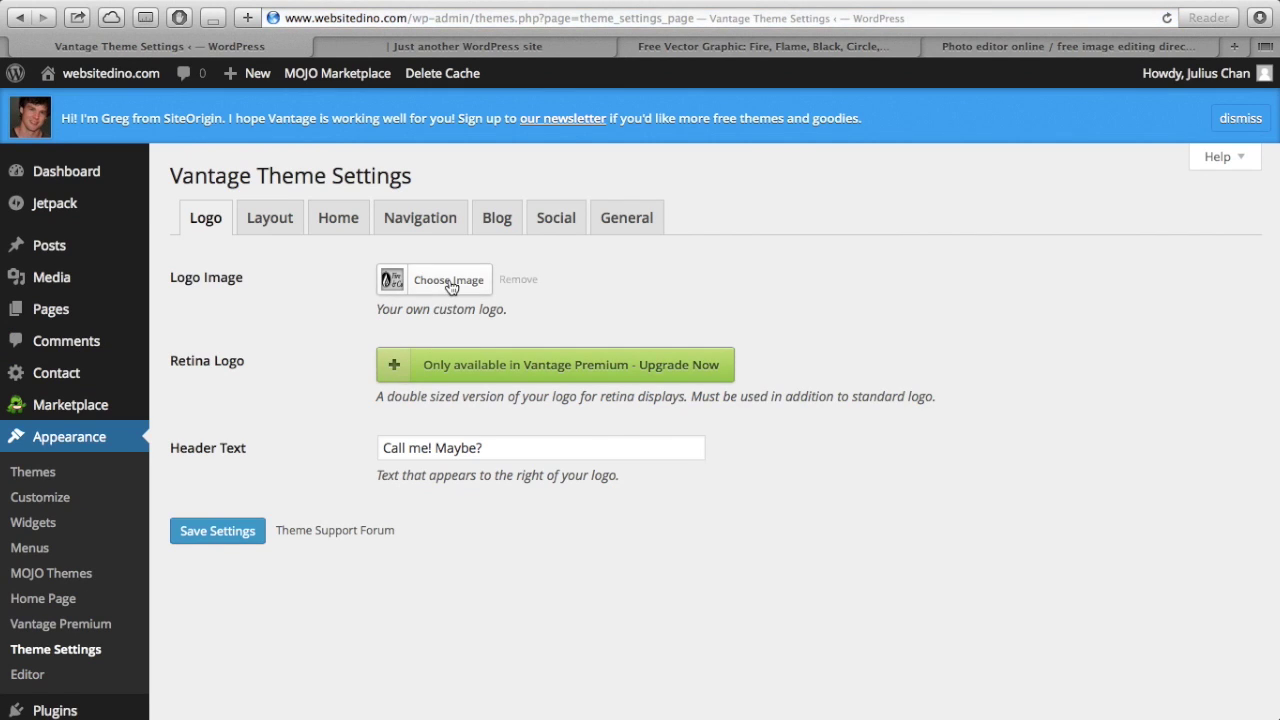
{"action": "left_click", "coordinate": [449, 288]}
{"action": "left_click", "coordinate": [83, 150]}
{"action": "left_click", "coordinate": [152, 150]}
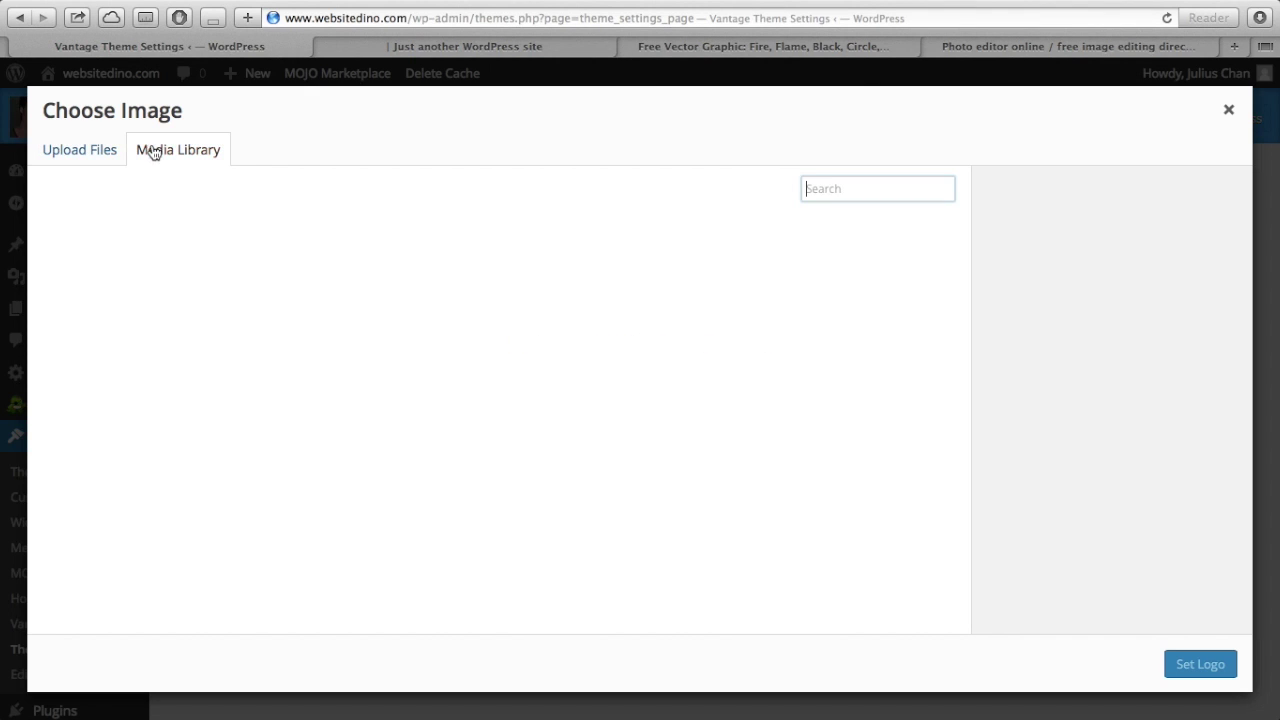
{"action": "left_click", "coordinate": [250, 270]}
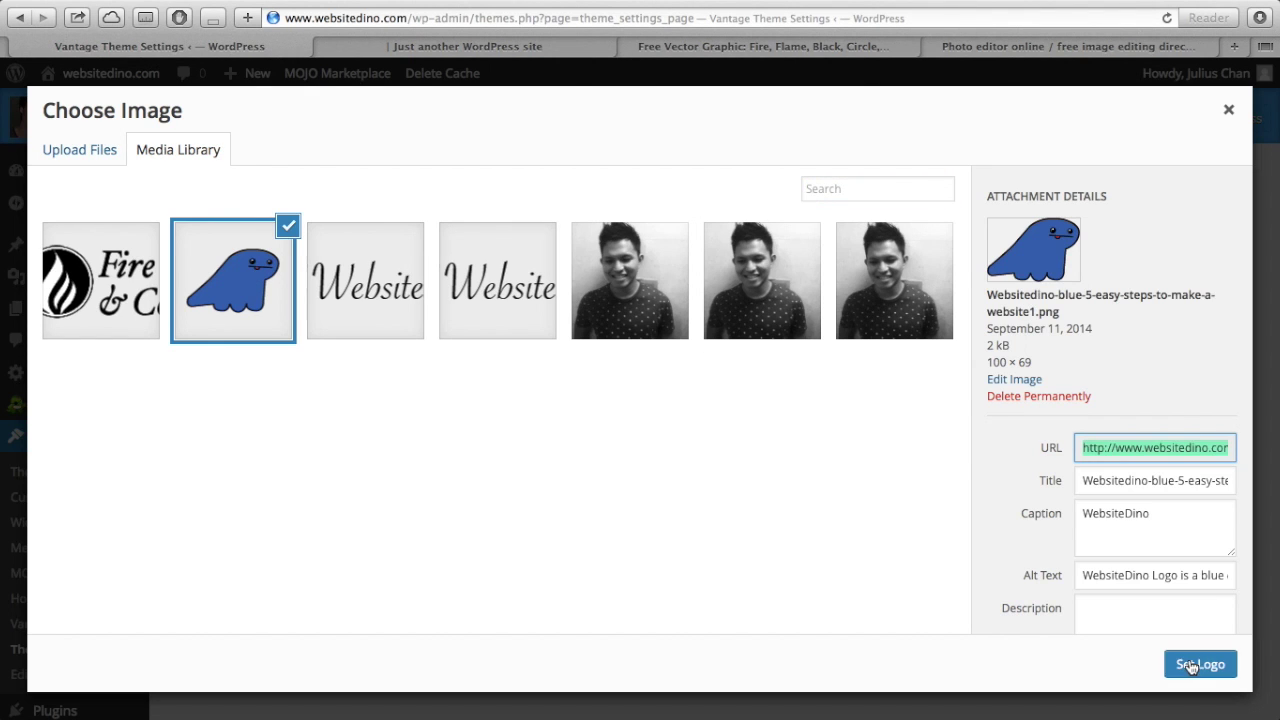
{"action": "left_click", "coordinate": [1190, 665]}
{"action": "left_click", "coordinate": [222, 536]}
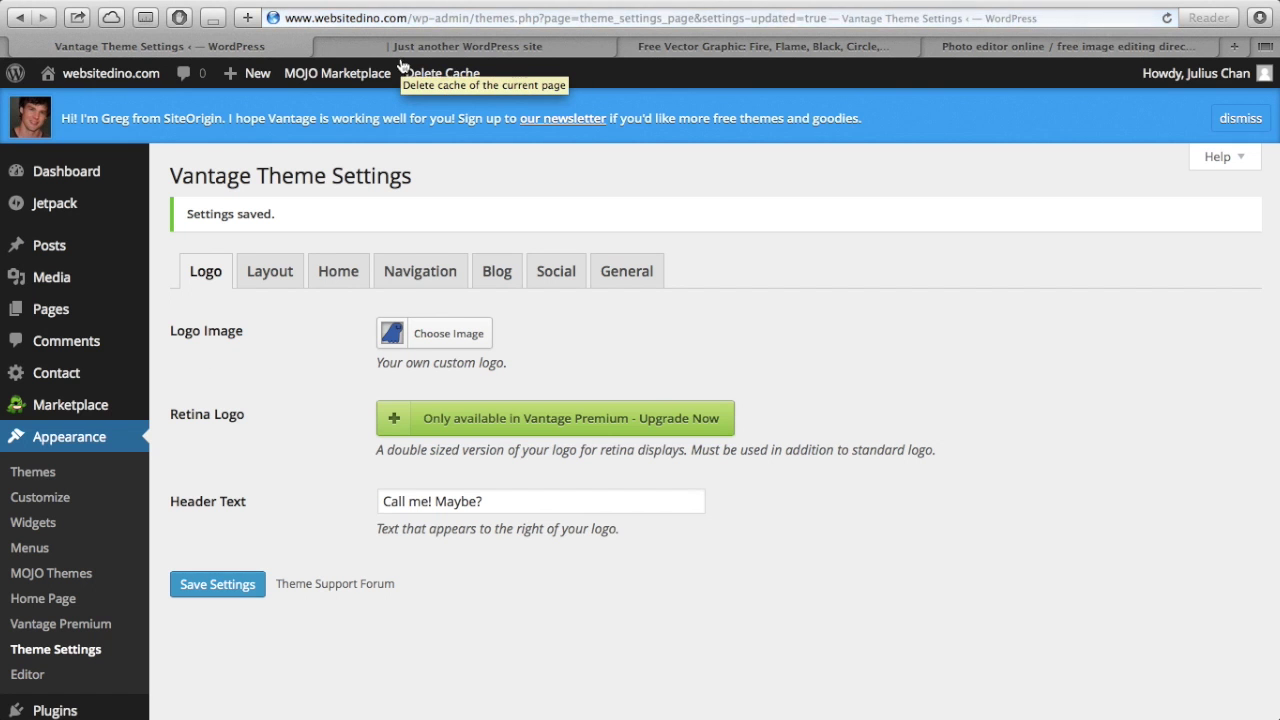
- Check the new dino logo on the homepage, then return to the theme settings
{"action": "left_click", "coordinate": [407, 47]}
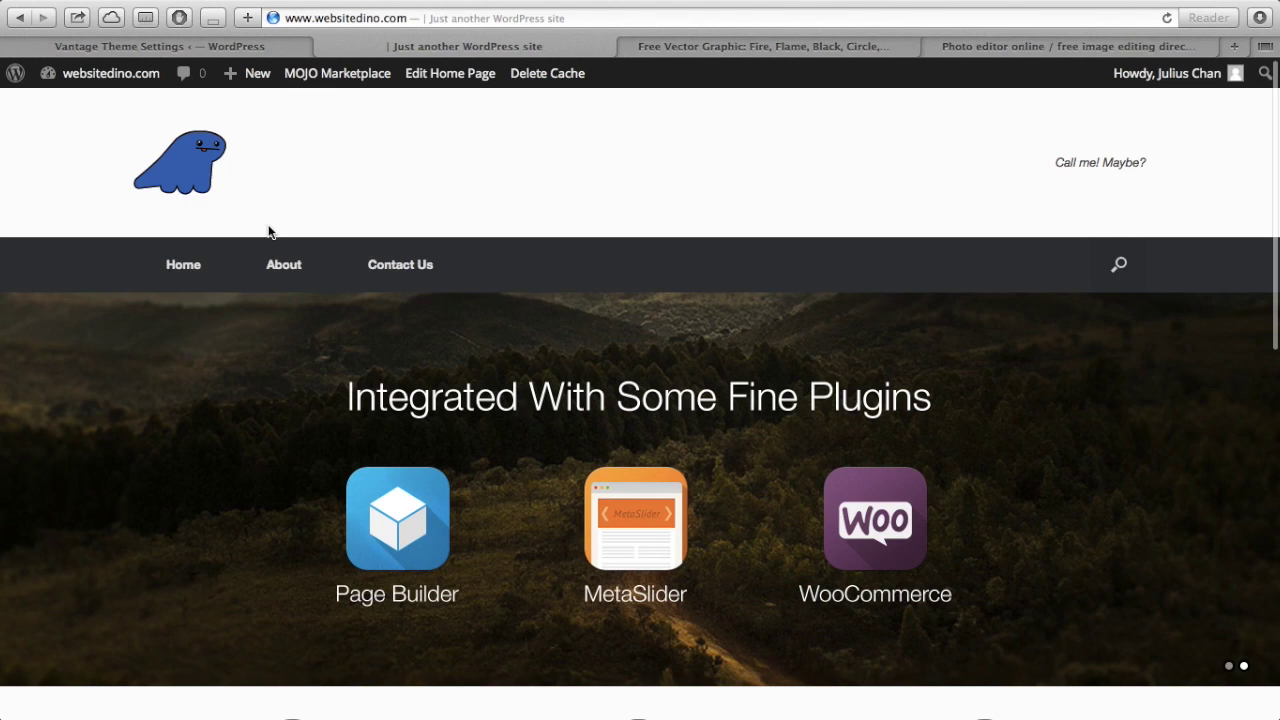
{"action": "scroll", "coordinate": [268, 231], "scroll_direction": "down", "scroll_amount": 3}
{"action": "scroll", "coordinate": [268, 231], "scroll_direction": "up", "scroll_amount": 3}
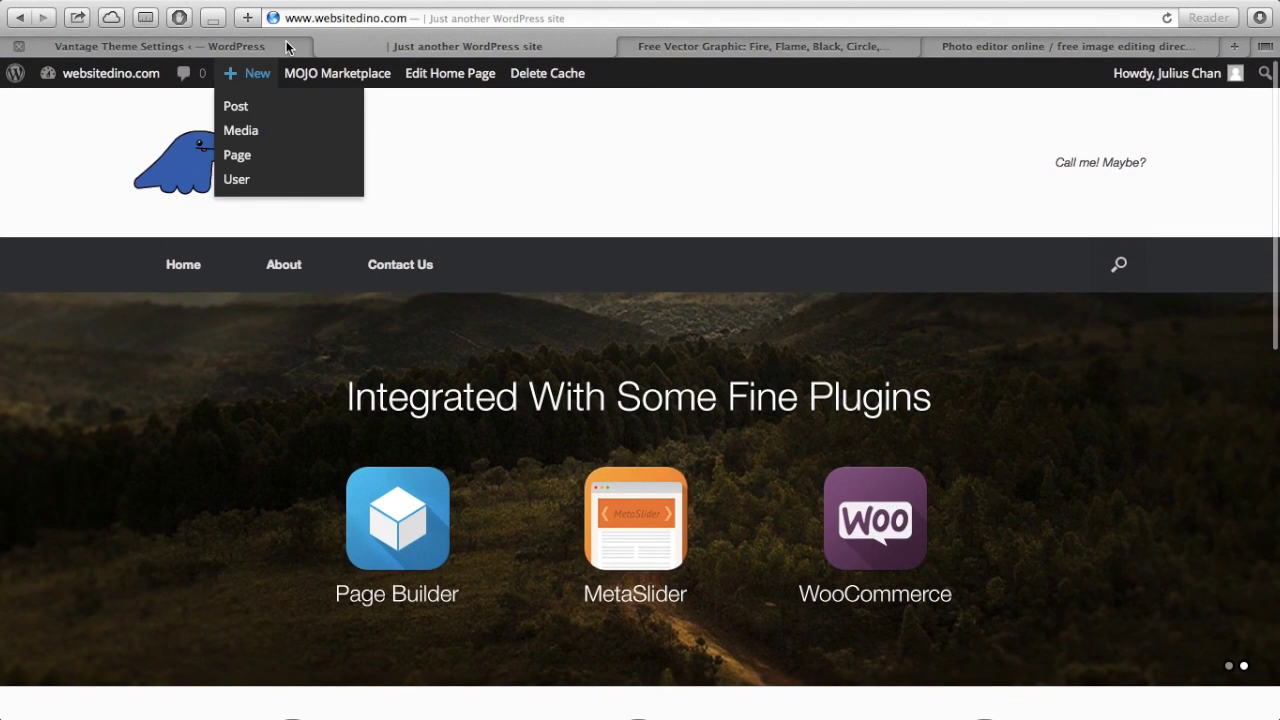
{"action": "left_click", "coordinate": [286, 47]}
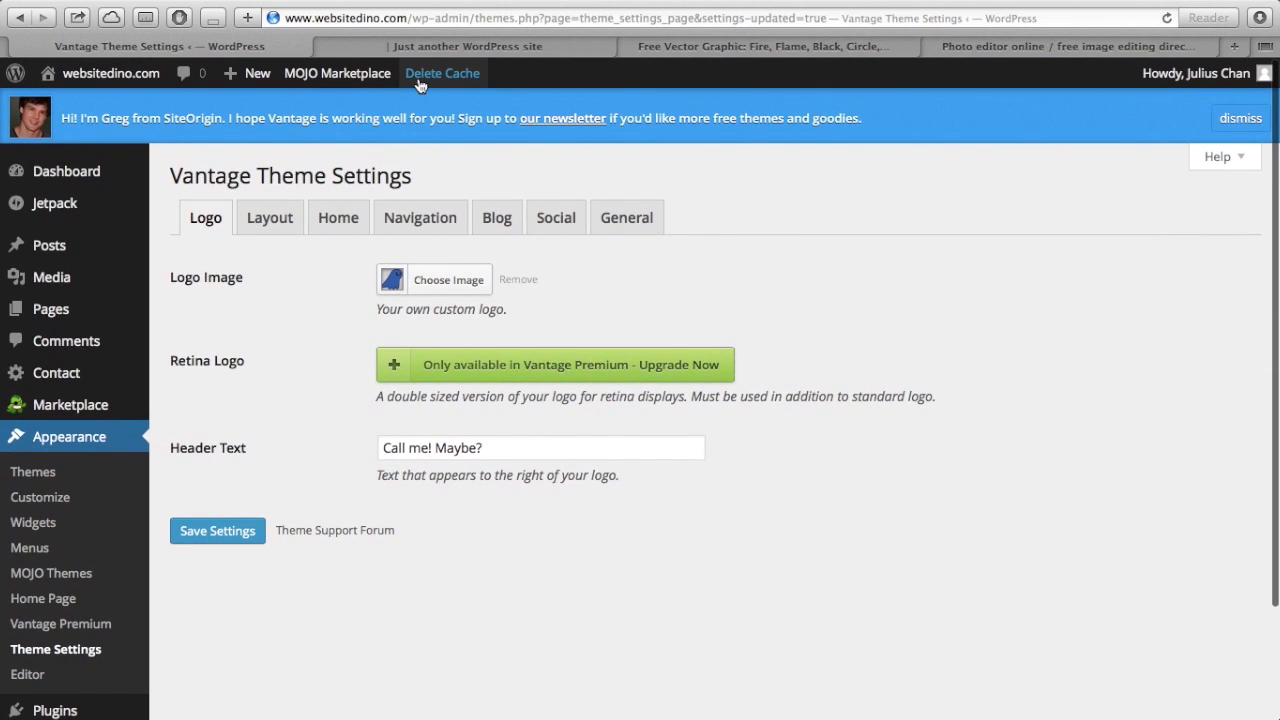
{"action": "left_click", "coordinate": [437, 44]}
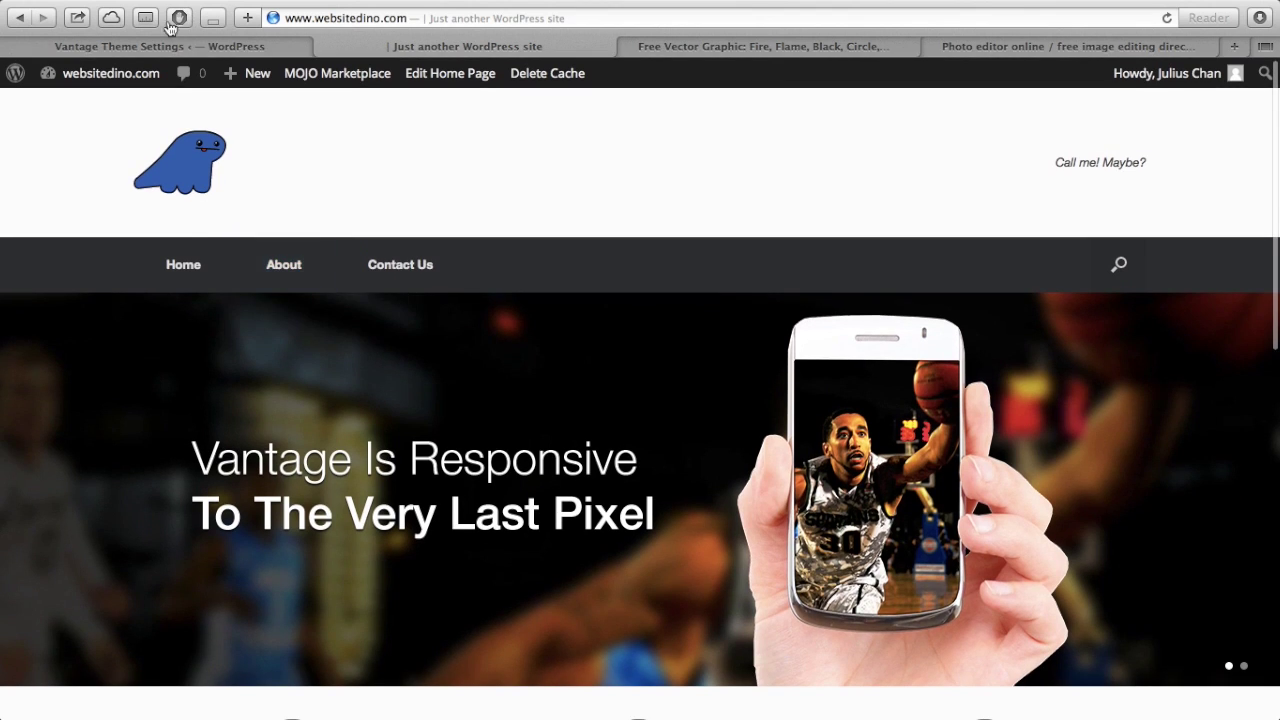
{"action": "left_click", "coordinate": [152, 45]}
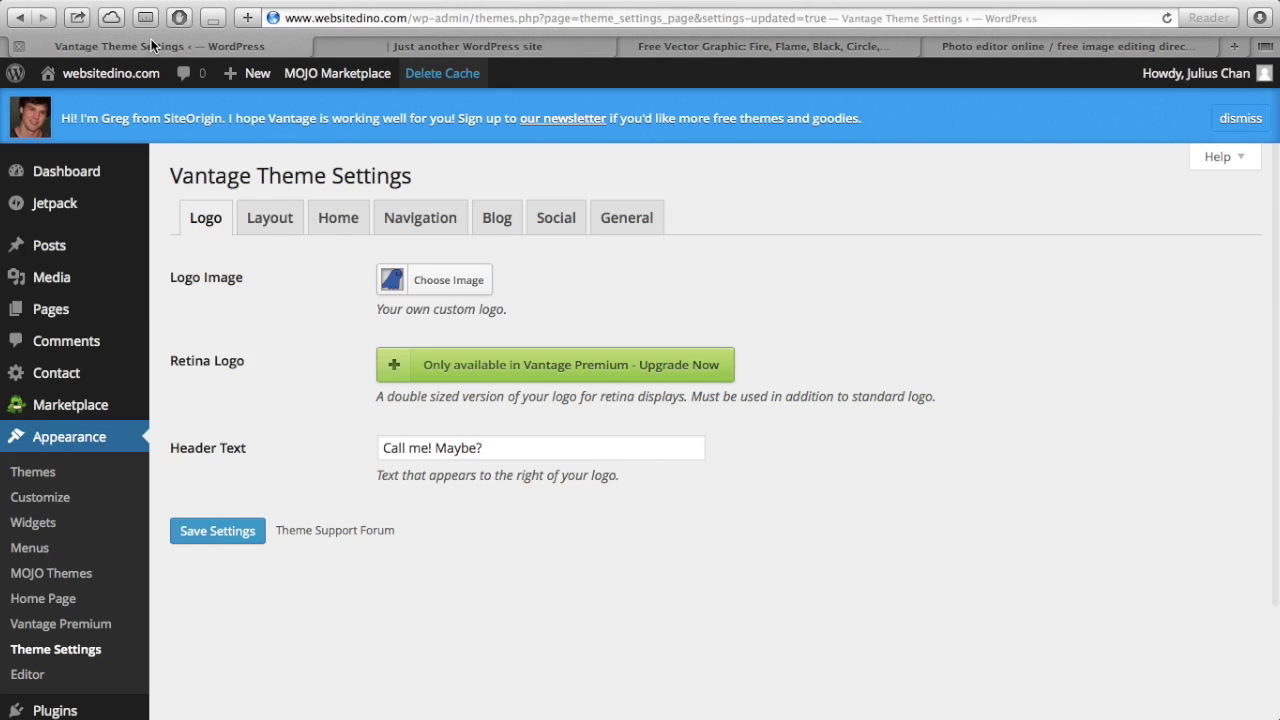
- Search the plugin directory for 'metaslider', install Meta Slider, and activate it
{"action": "scroll", "coordinate": [97, 580], "scroll_direction": "down", "scroll_amount": 3}
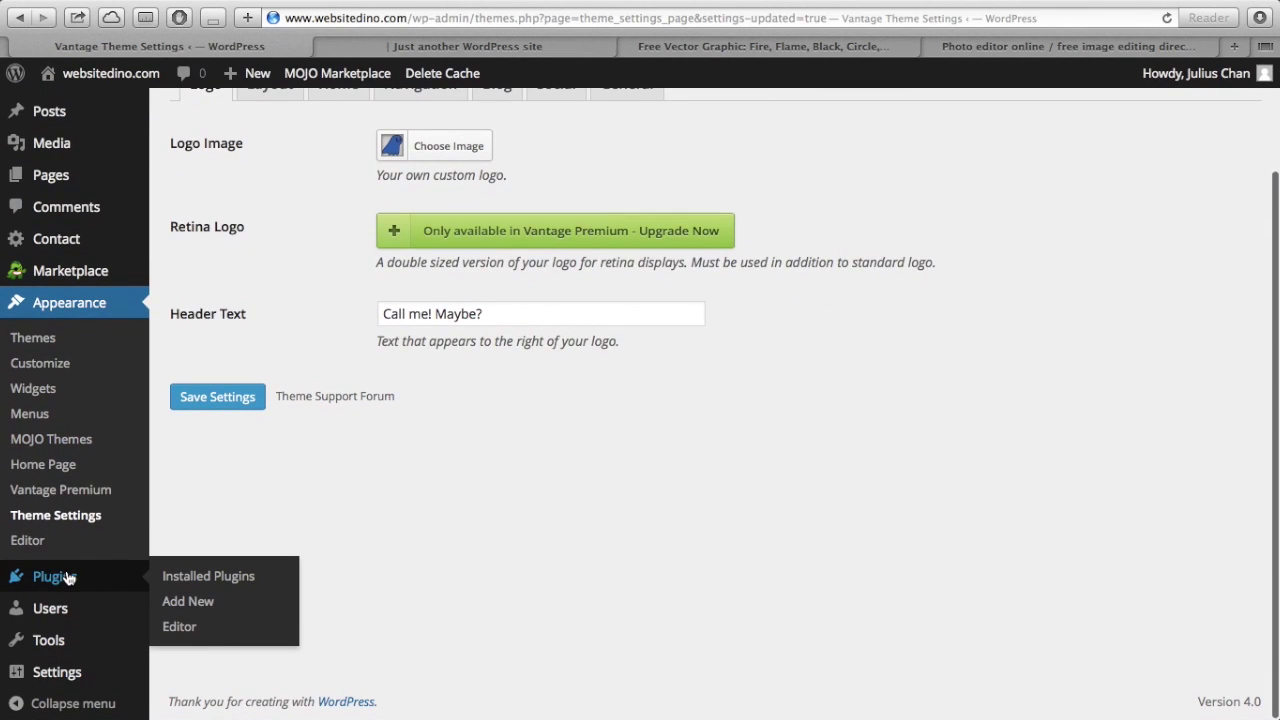
{"action": "left_click", "coordinate": [68, 578]}
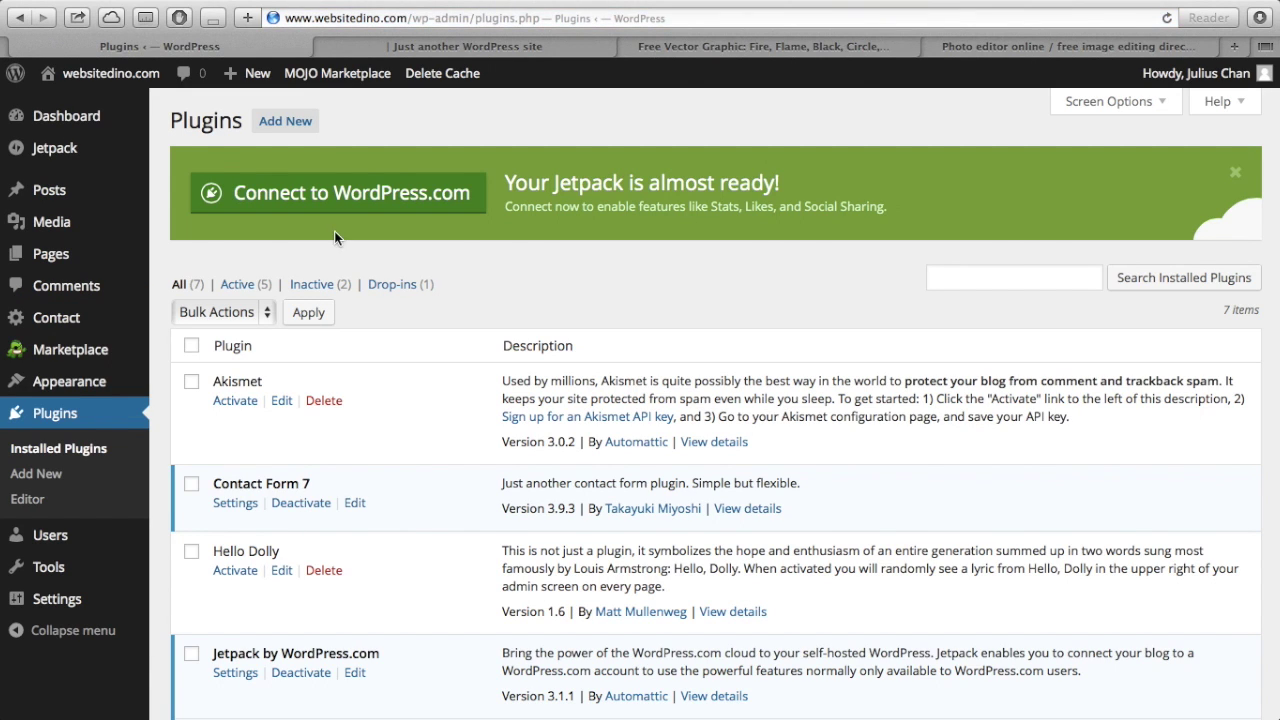
{"action": "left_click", "coordinate": [300, 127]}
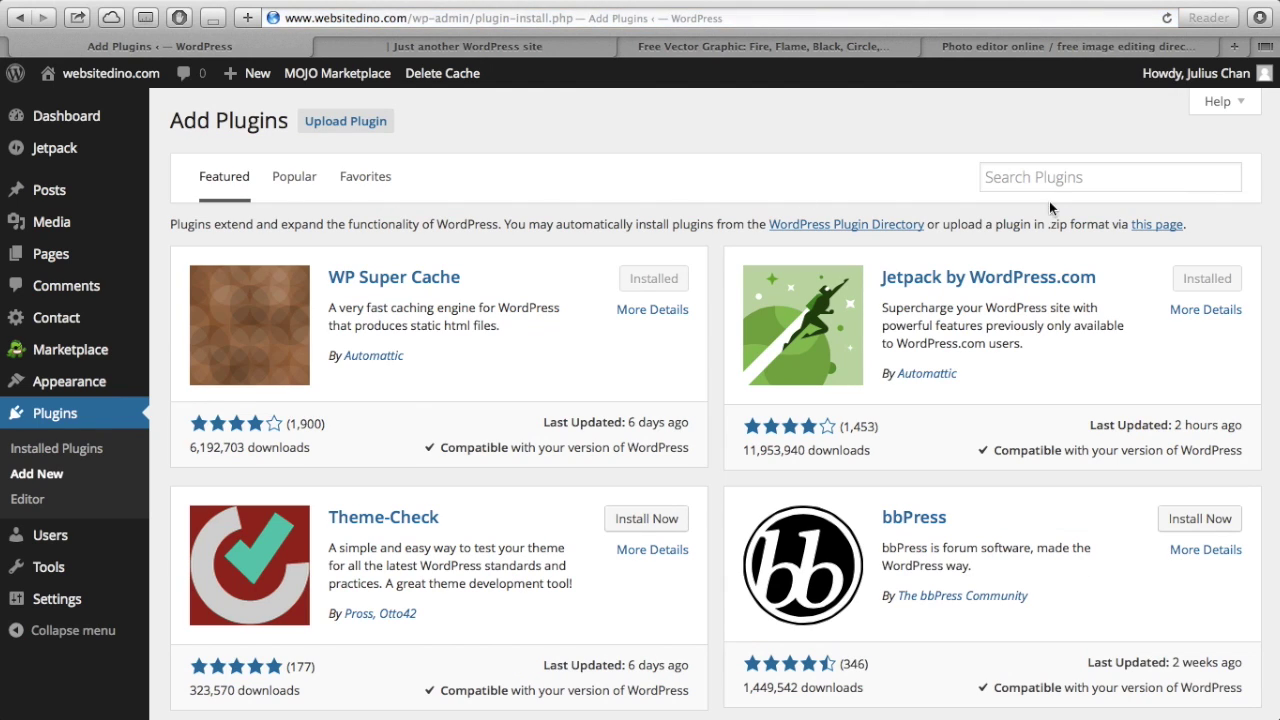
{"action": "left_click", "coordinate": [1056, 180]}
{"action": "type", "text": "metaslider"}
{"action": "key", "text": "Return"}
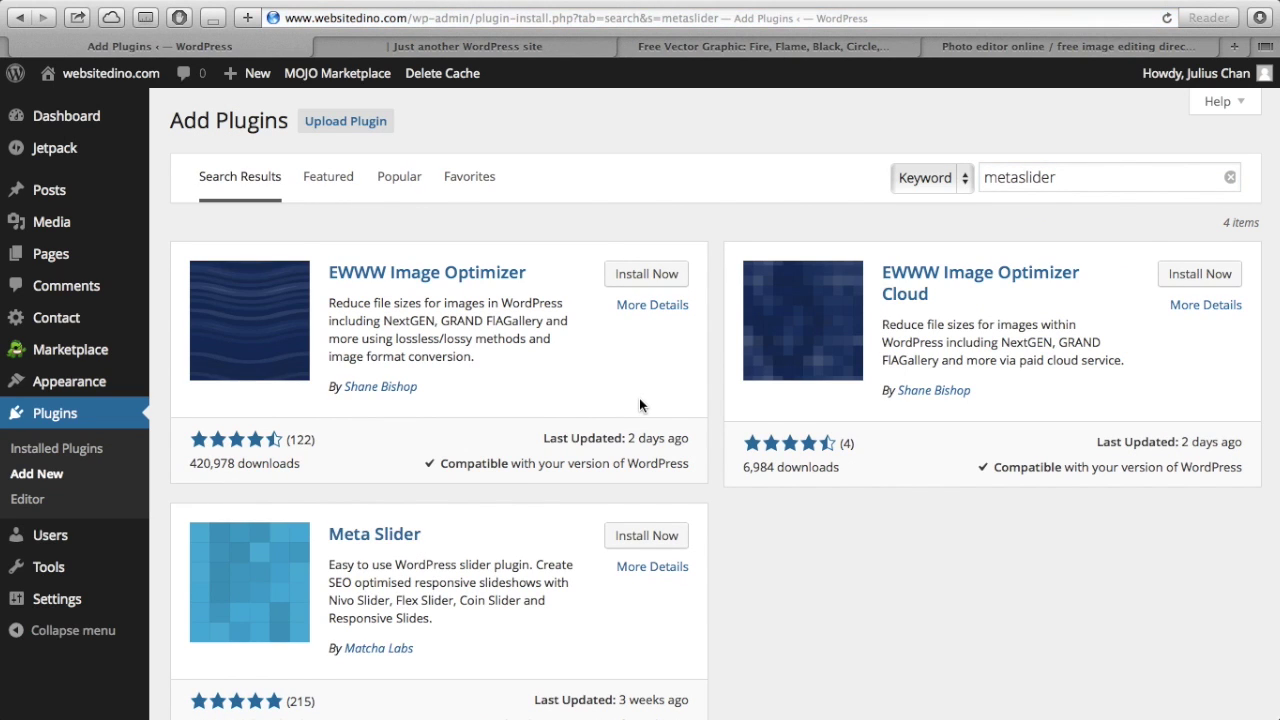
{"action": "scroll", "coordinate": [639, 398], "scroll_direction": "down", "scroll_amount": 1}
{"action": "left_click", "coordinate": [639, 513]}
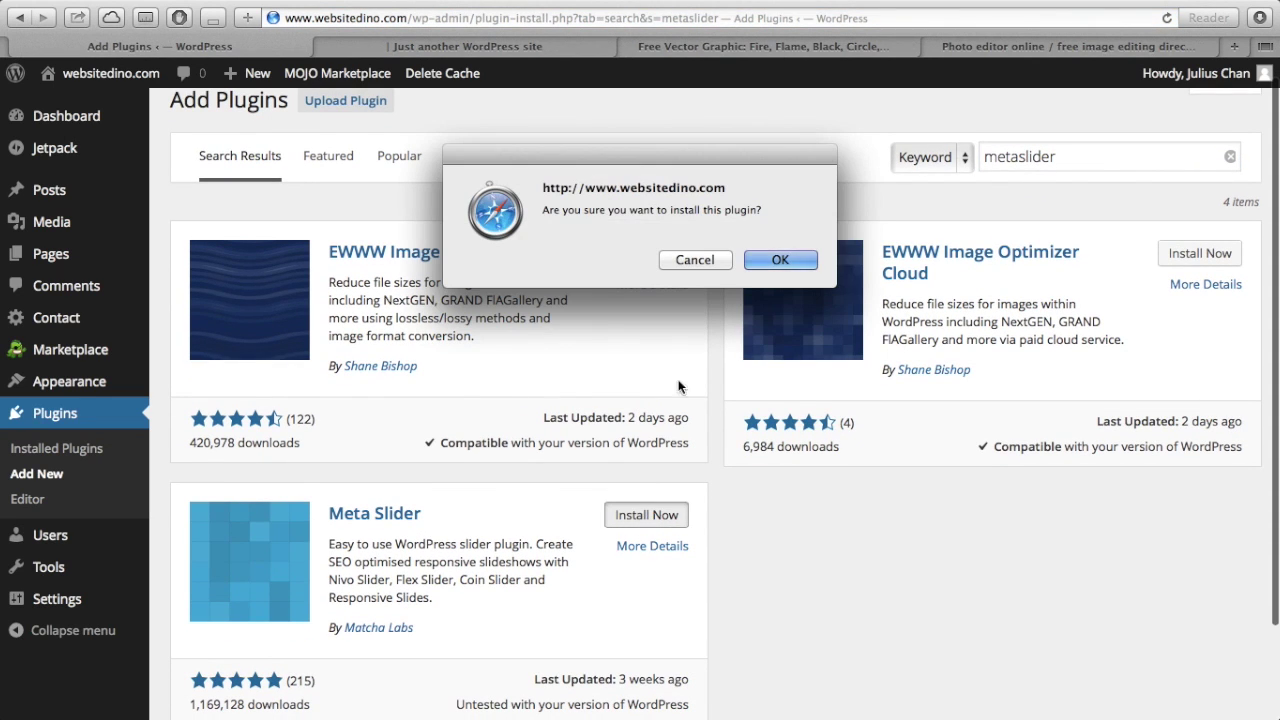
{"action": "left_click", "coordinate": [792, 257]}
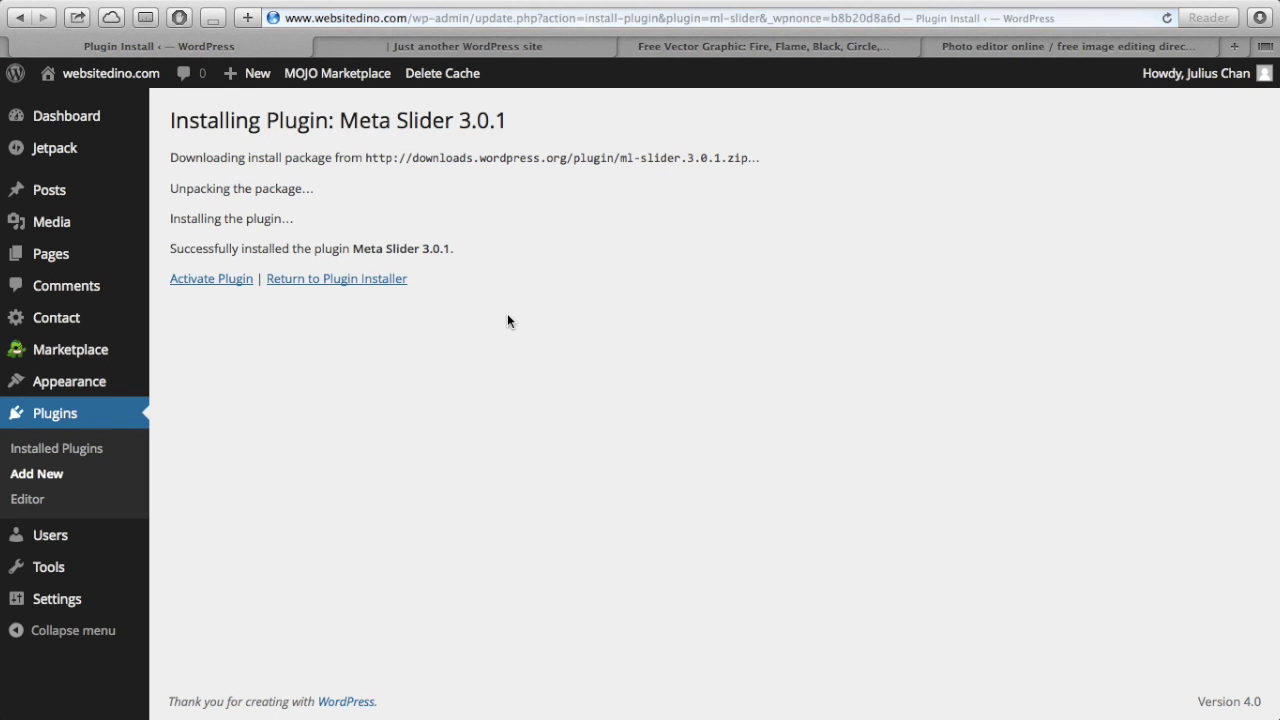
{"action": "left_click", "coordinate": [212, 280]}
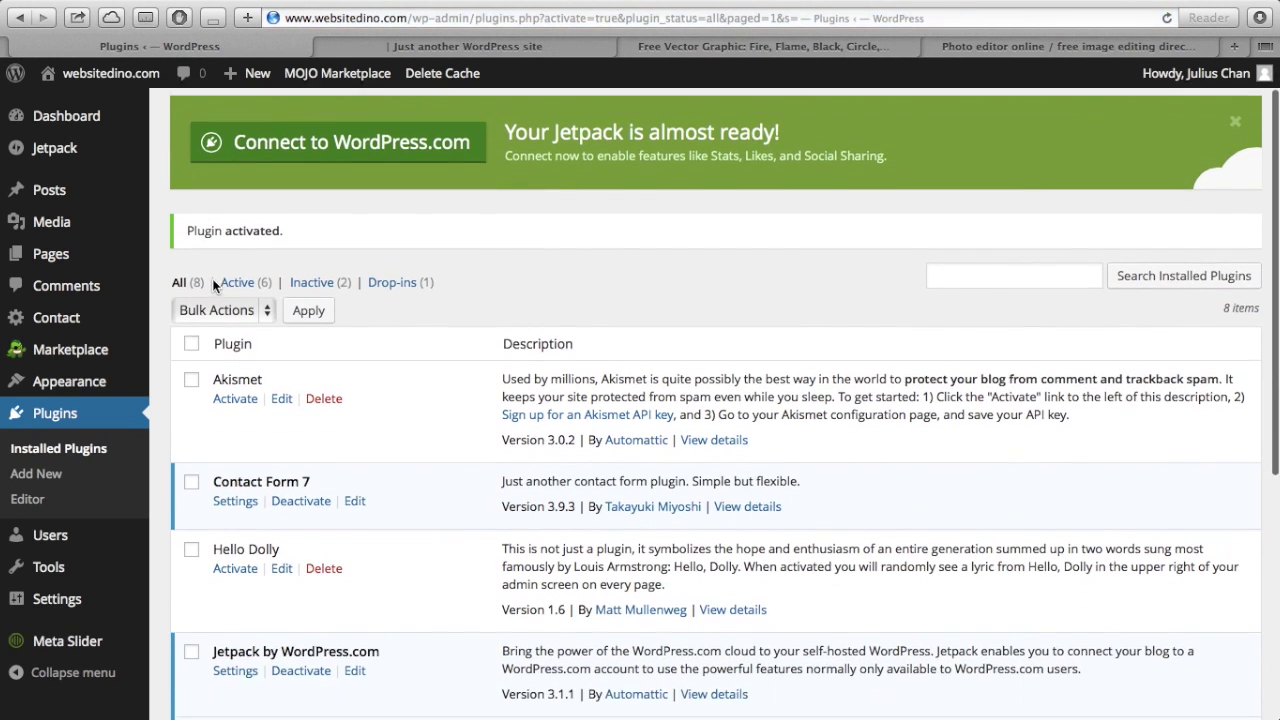
- Open Meta Slider and rename the New Slider to 'Homepage slider'
{"action": "left_click", "coordinate": [97, 648]}
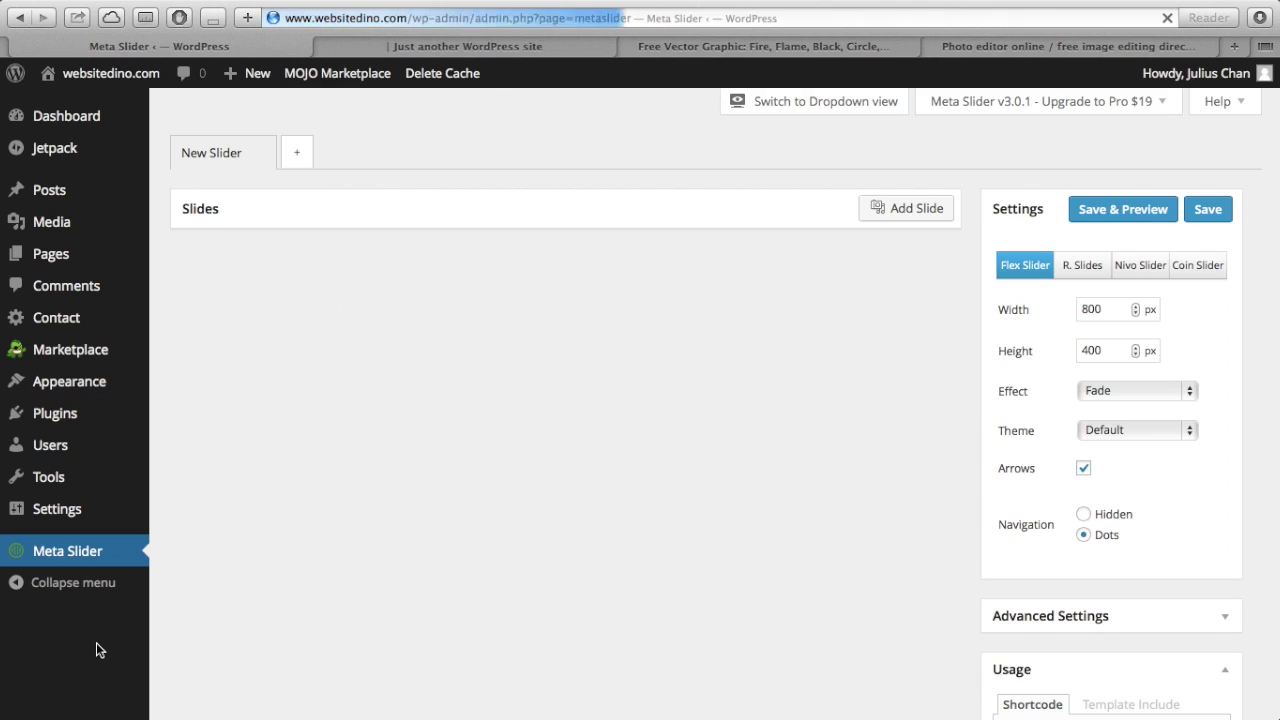
{"action": "left_click", "coordinate": [243, 158]}
{"action": "triple_click", "coordinate": [236, 158]}
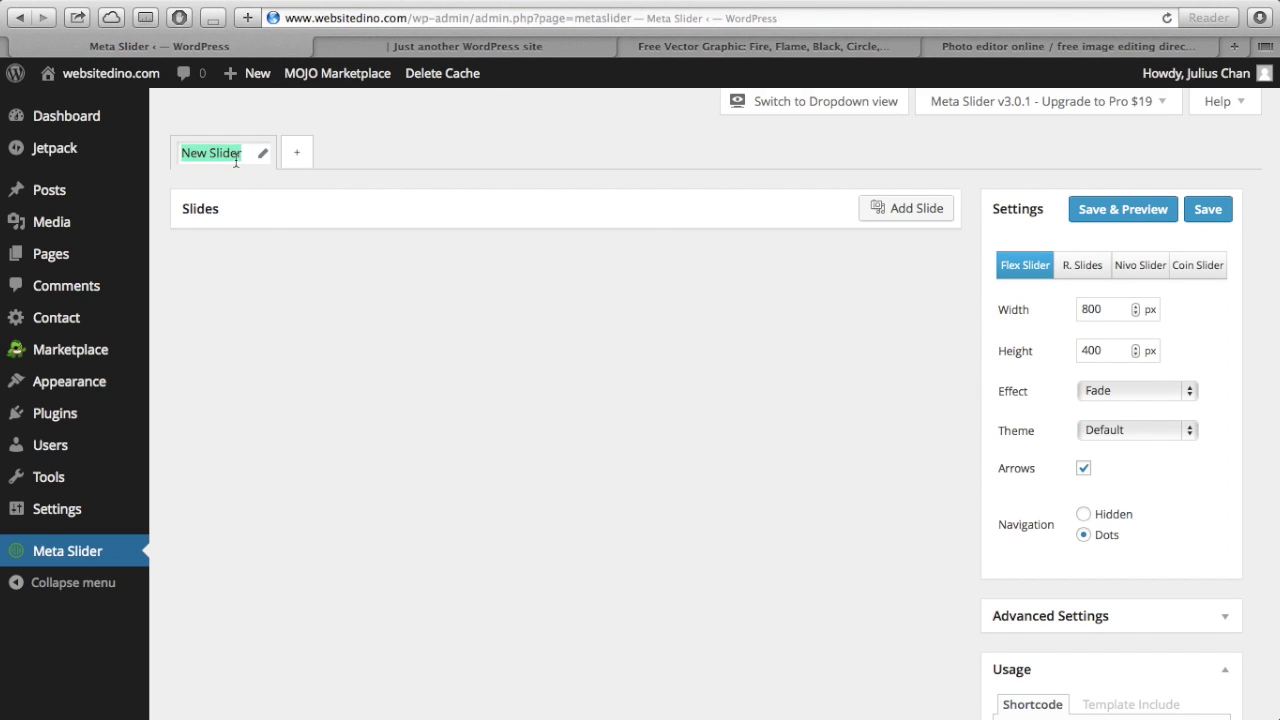
{"action": "left_click", "coordinate": [230, 197]}
{"action": "triple_click", "coordinate": [221, 150]}
{"action": "type", "text": "Homepage"}
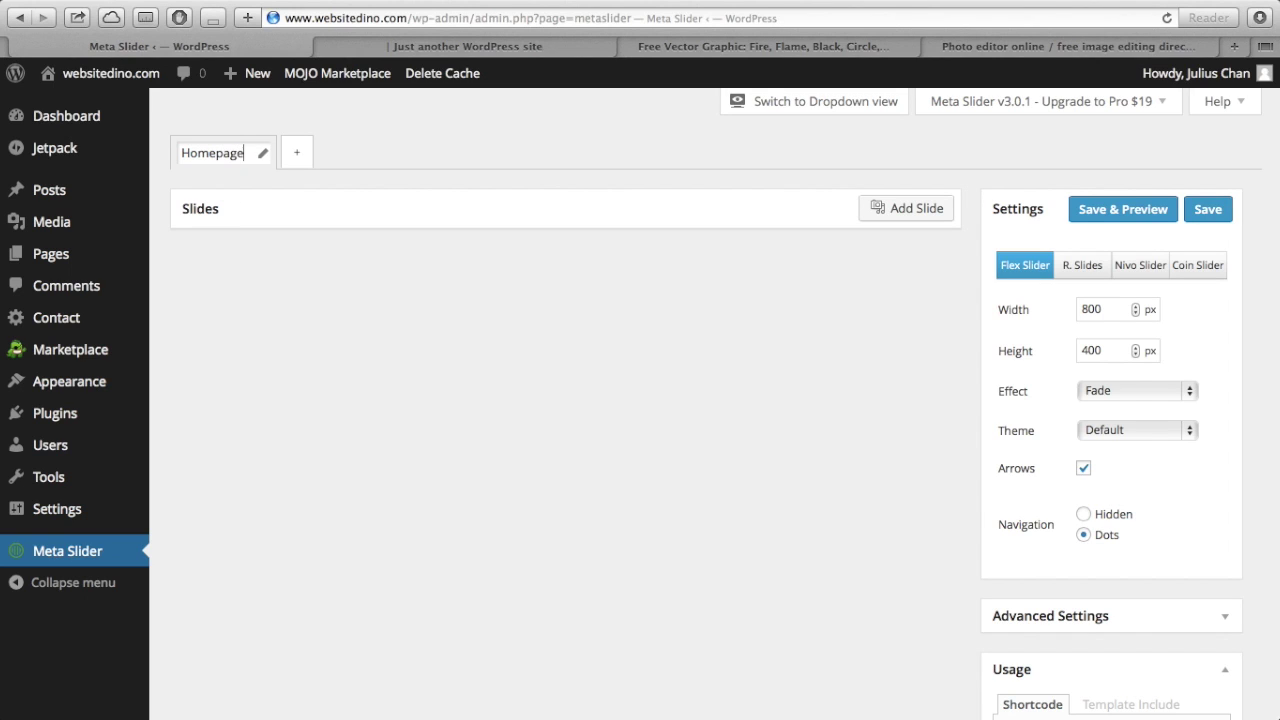
{"action": "type", "text": " slider"}
{"action": "left_click", "coordinate": [400, 282]}
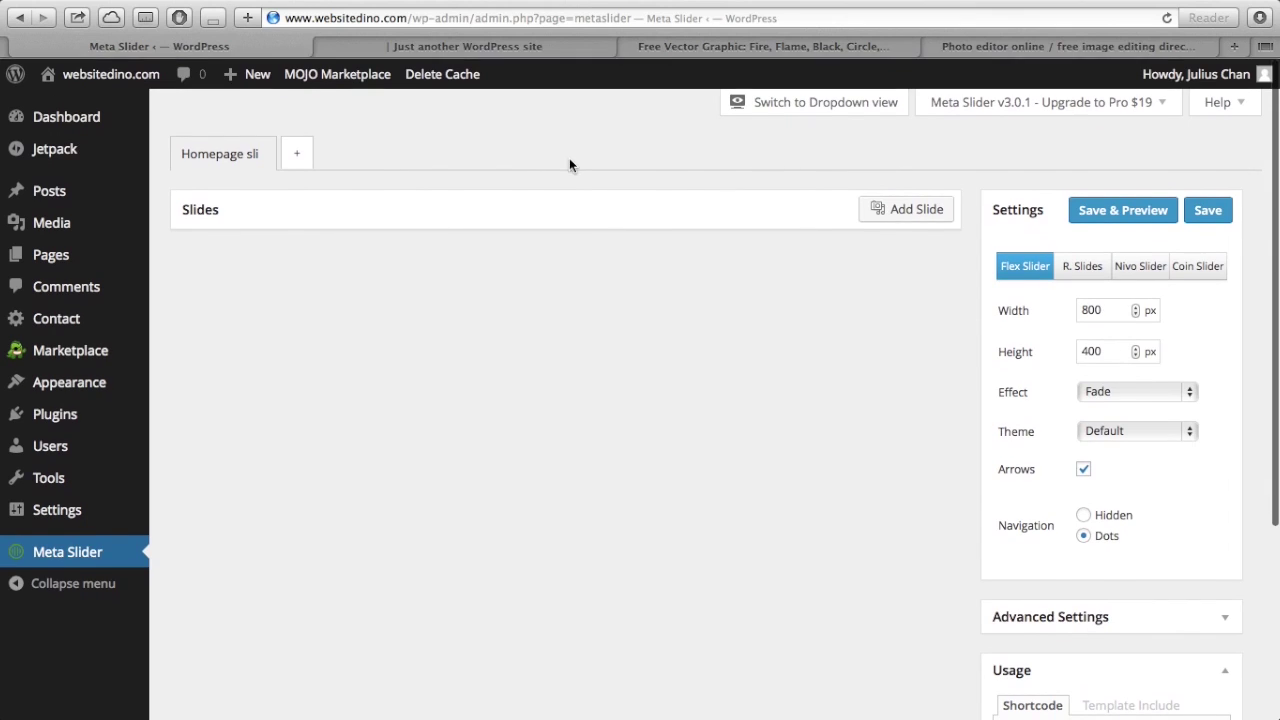
- Start a new slide and upload dino 2.jpg from the computer
{"action": "left_click", "coordinate": [890, 218]}
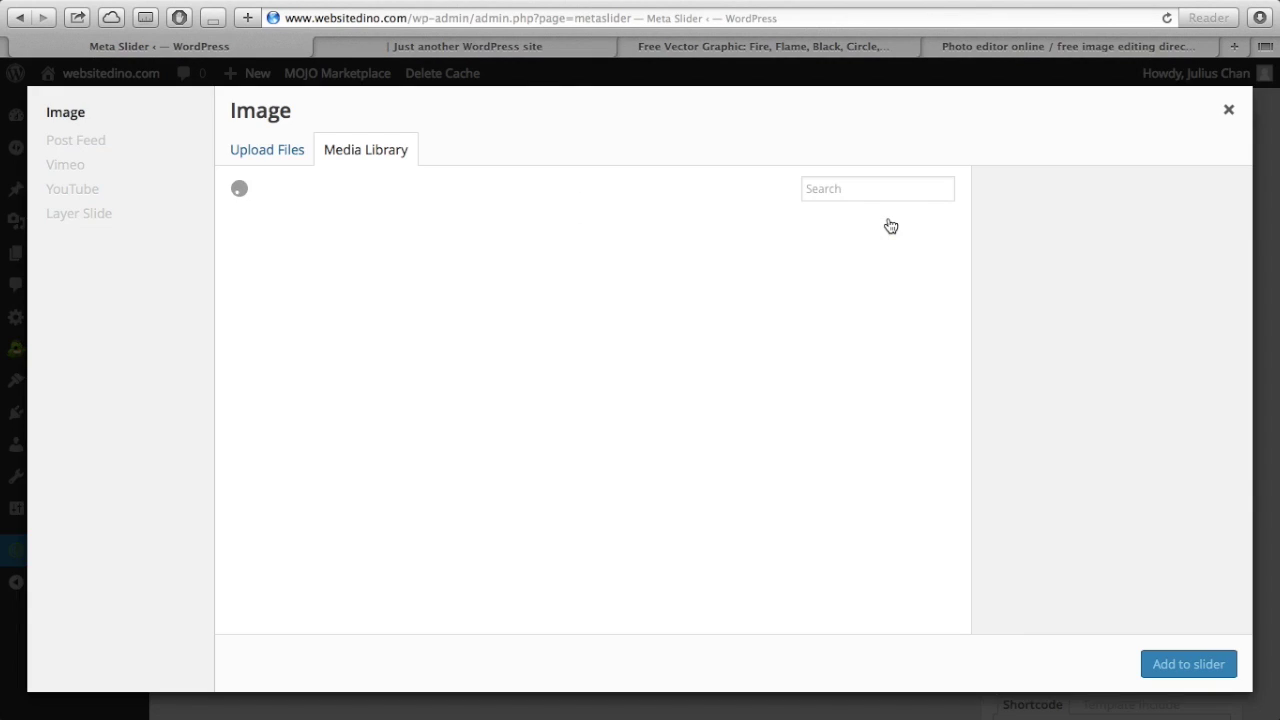
{"action": "left_click", "coordinate": [283, 151]}
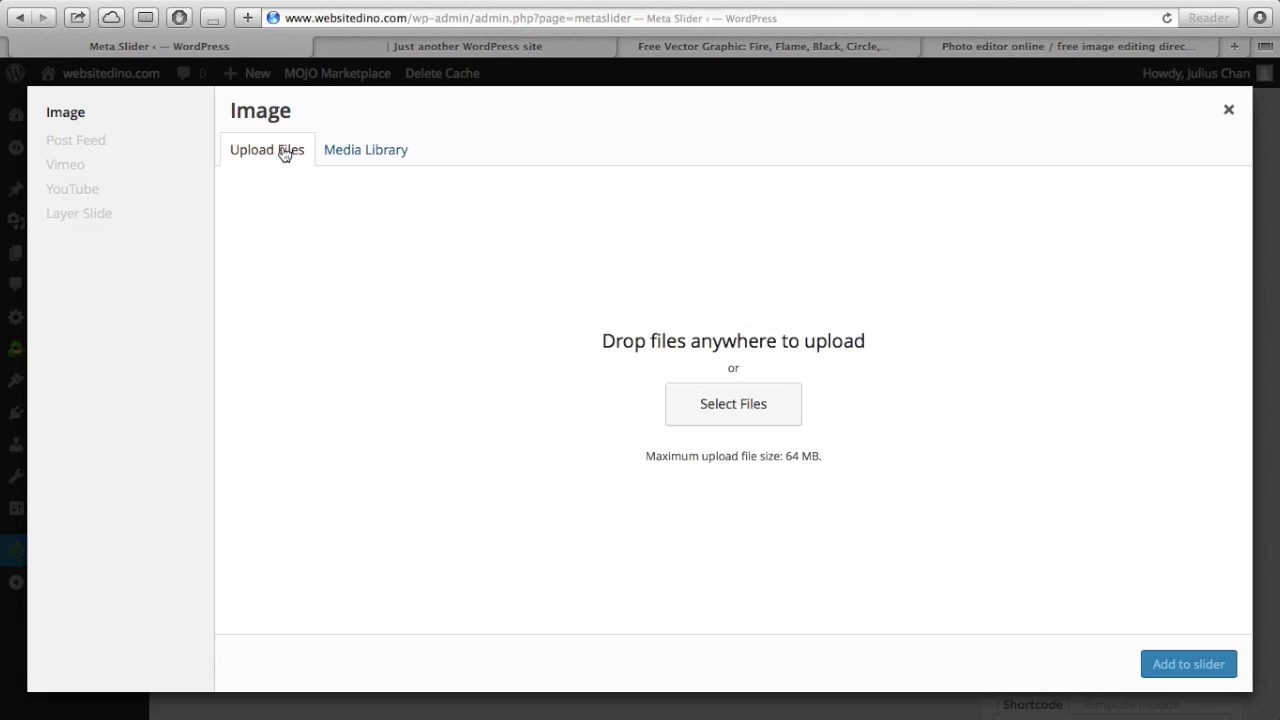
{"action": "left_click", "coordinate": [366, 155]}
{"action": "left_click", "coordinate": [283, 152]}
{"action": "left_click", "coordinate": [718, 398]}
{"action": "left_click", "coordinate": [440, 201]}
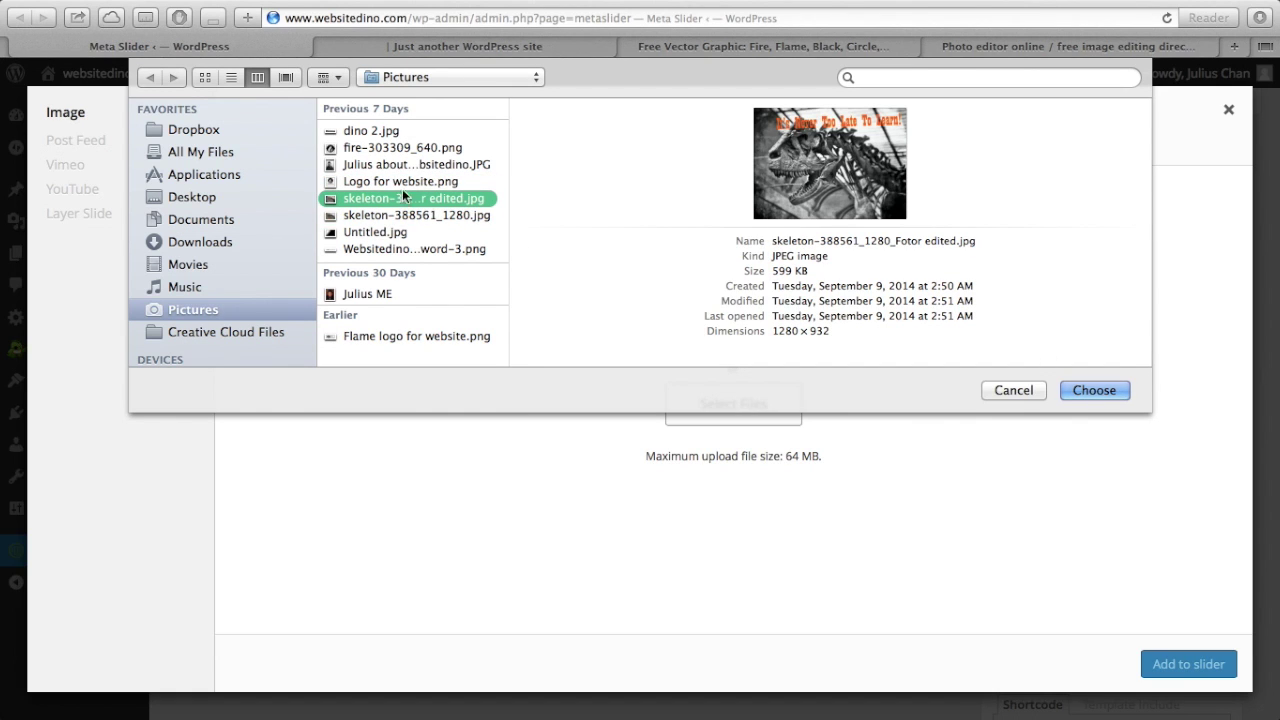
{"action": "left_click", "coordinate": [380, 180]}
{"action": "key", "text": "Down"}
{"action": "key", "text": "Down"}
{"action": "key", "text": "Up"}
{"action": "key", "text": "Up"}
{"action": "key", "text": "Up"}
{"action": "key", "text": "Up"}
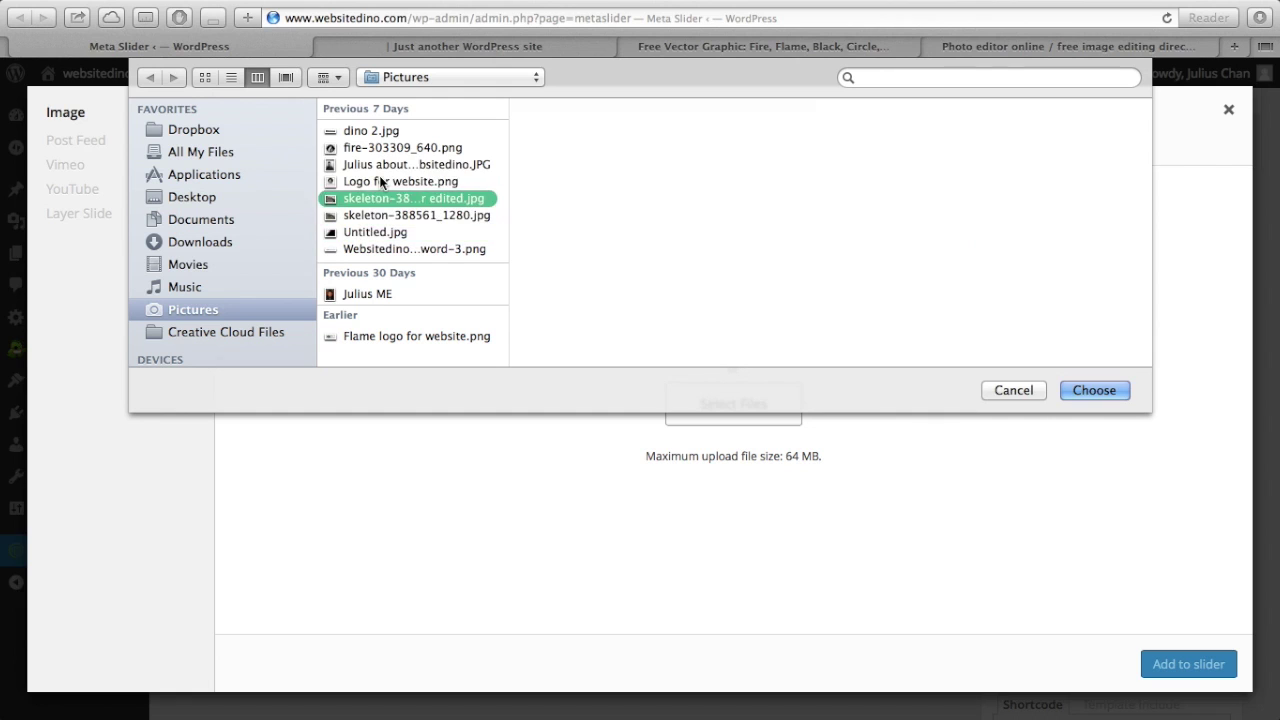
{"action": "left_click", "coordinate": [1080, 388]}
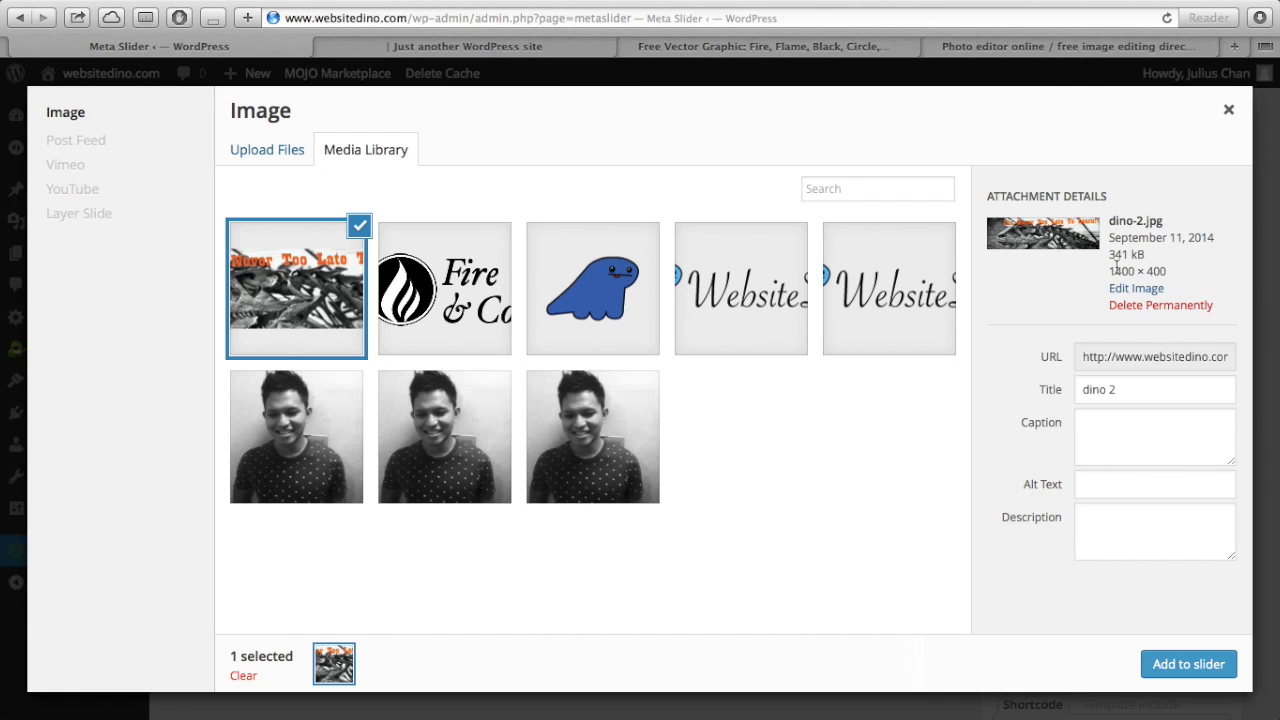
- Check the image's 1400 × 400 dimensions and add it to the slider
{"action": "left_click_drag", "start_coordinate": [1108, 268], "coordinate": [1175, 268]}
{"action": "left_click", "coordinate": [1176, 268]}
{"action": "left_click_drag", "start_coordinate": [1176, 268], "coordinate": [1155, 271]}
{"action": "left_click", "coordinate": [1157, 668]}
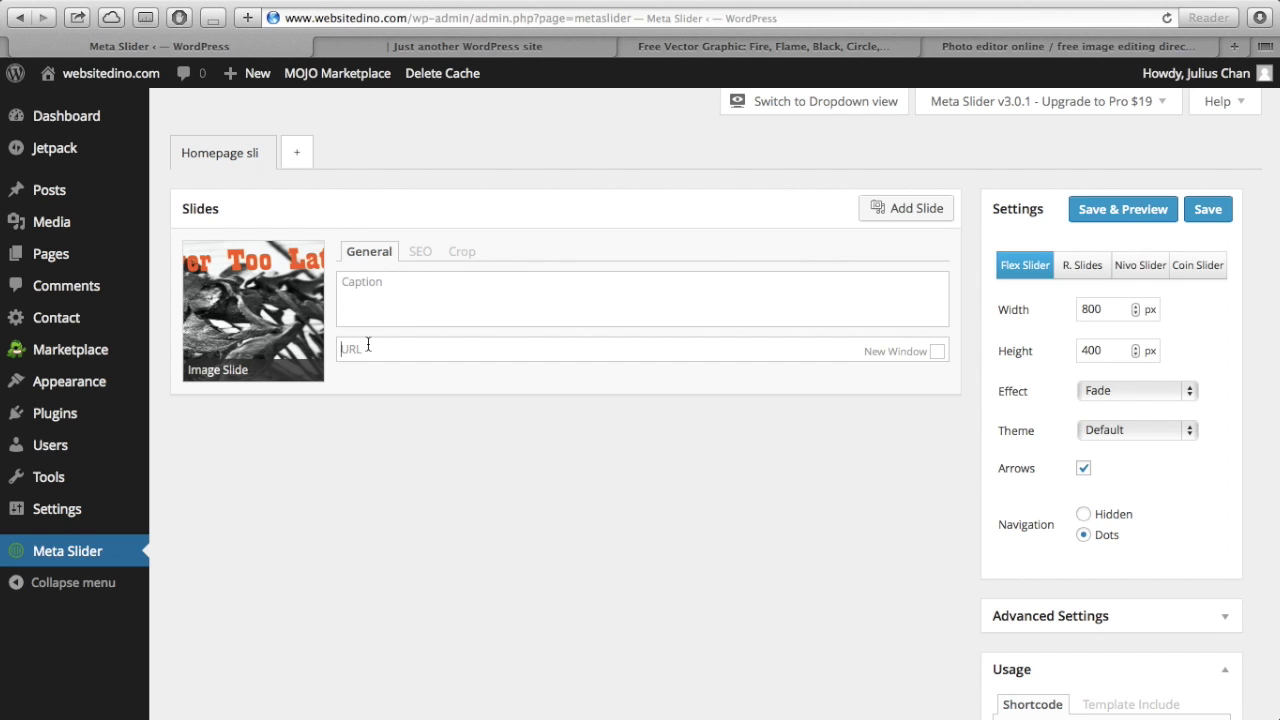
- Review the new slide's SEO and Crop settings
{"action": "left_click", "coordinate": [420, 258]}
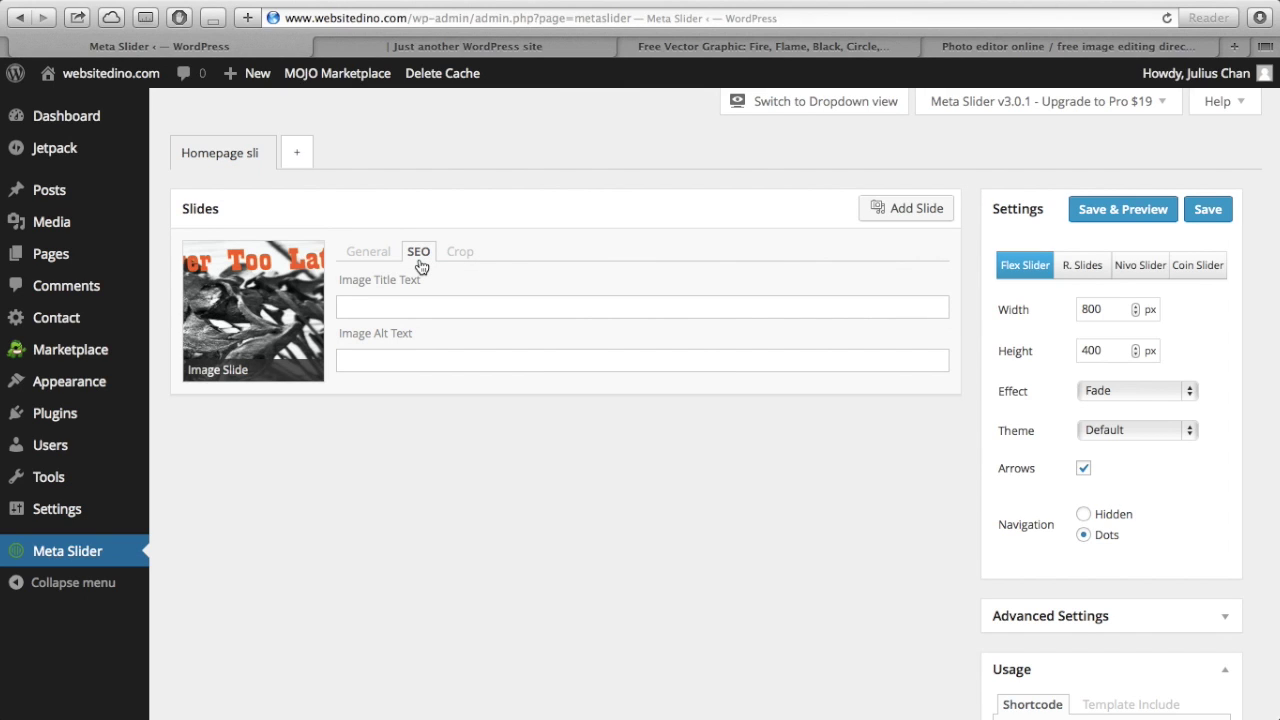
{"action": "left_click", "coordinate": [462, 262]}
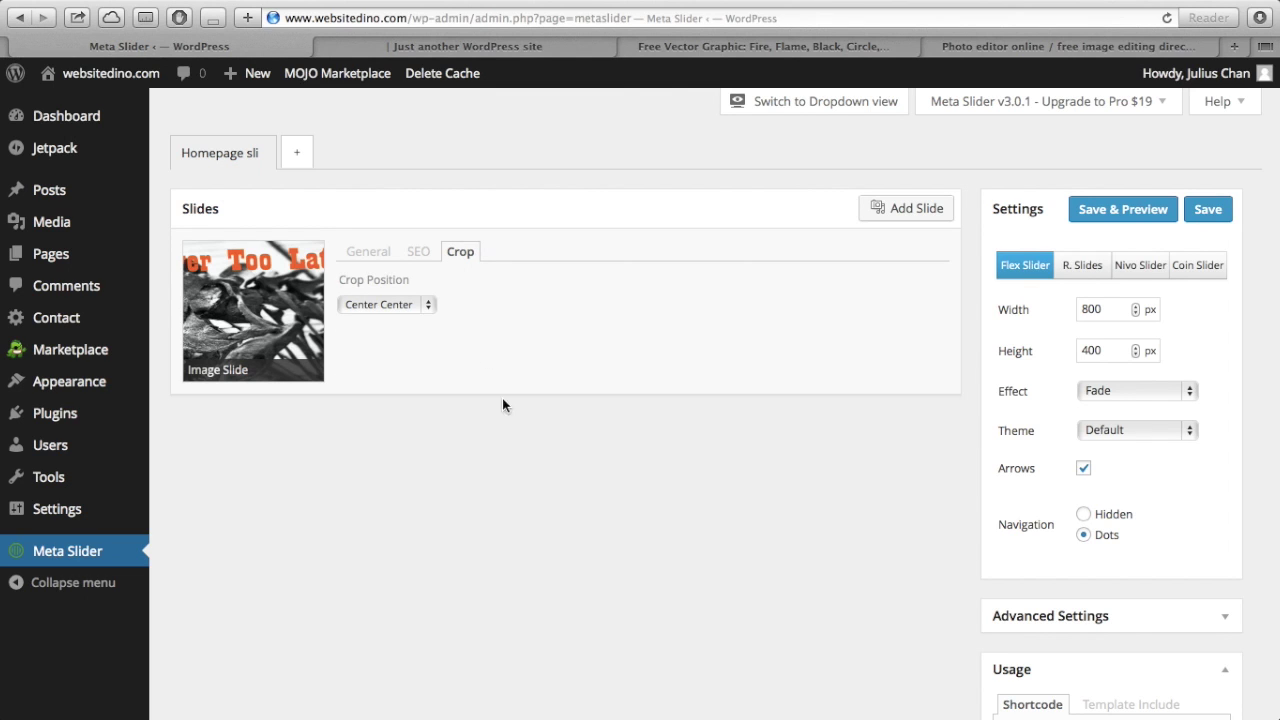
{"action": "scroll", "coordinate": [514, 437], "scroll_direction": "down", "scroll_amount": 1}
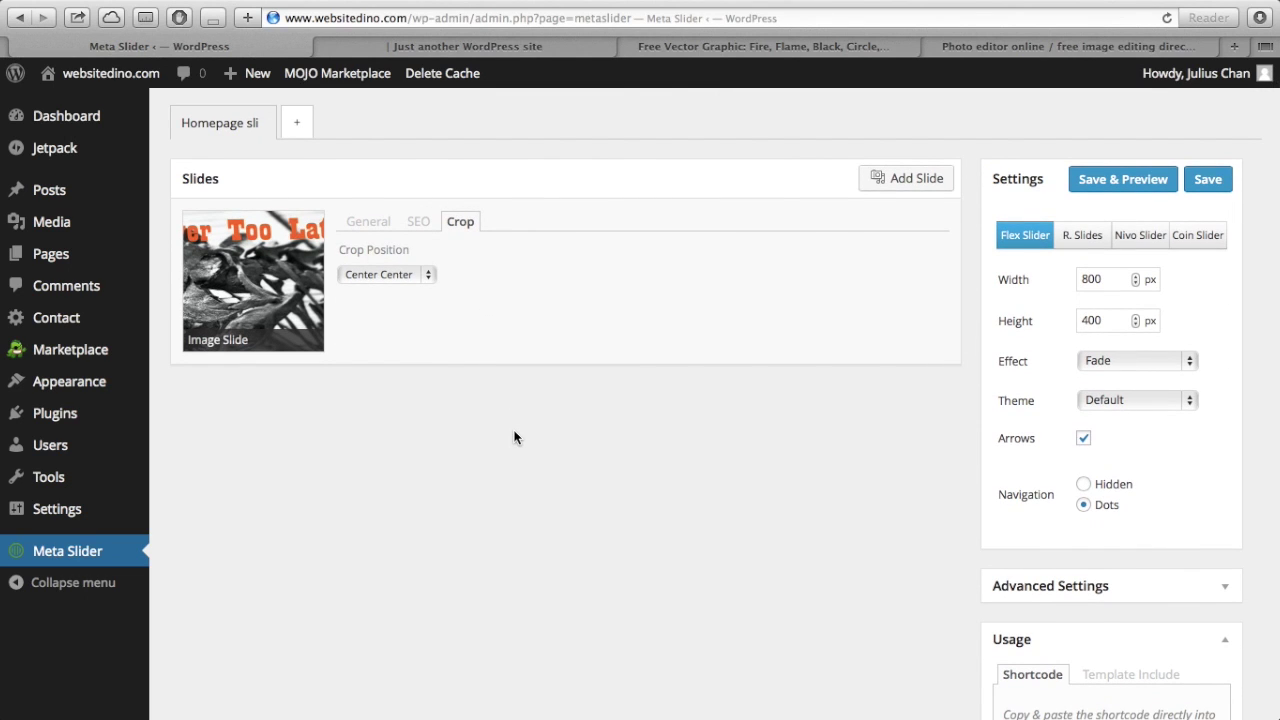
{"action": "scroll", "coordinate": [514, 437], "scroll_direction": "up", "scroll_amount": 1}
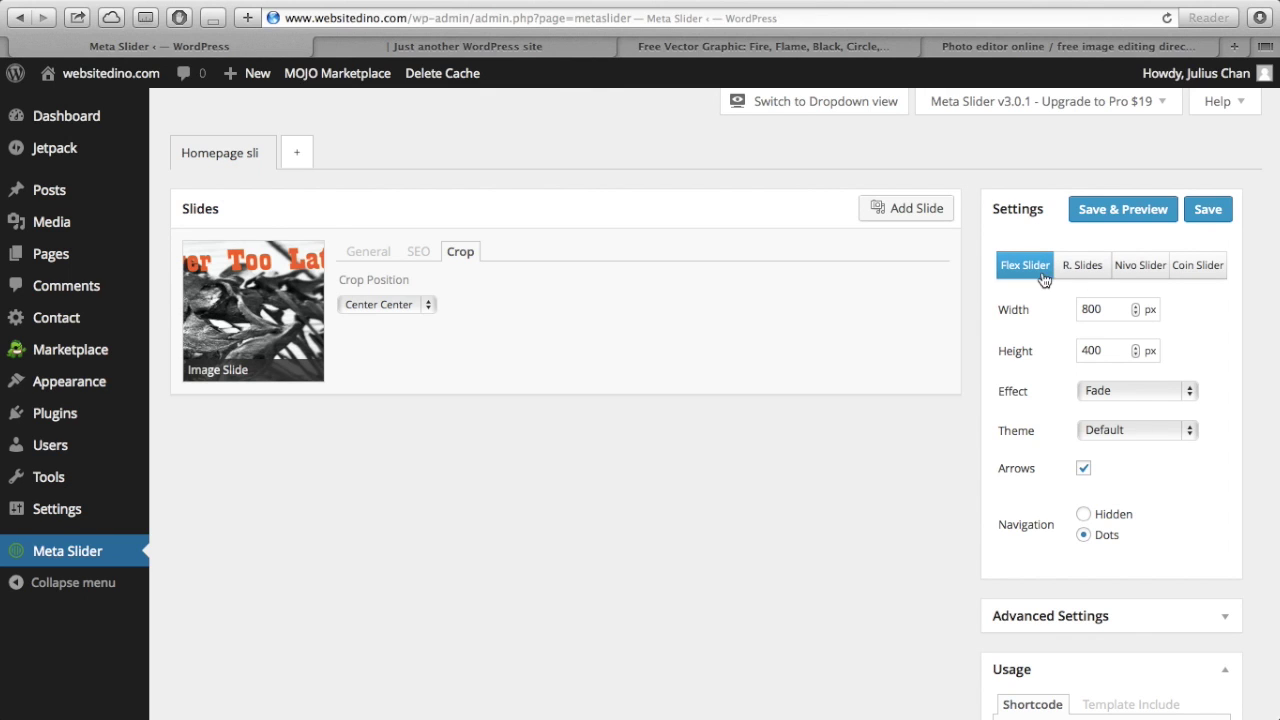
{"action": "scroll", "coordinate": [1054, 372], "scroll_direction": "down", "scroll_amount": 1}
{"action": "double_click", "coordinate": [1106, 298]}
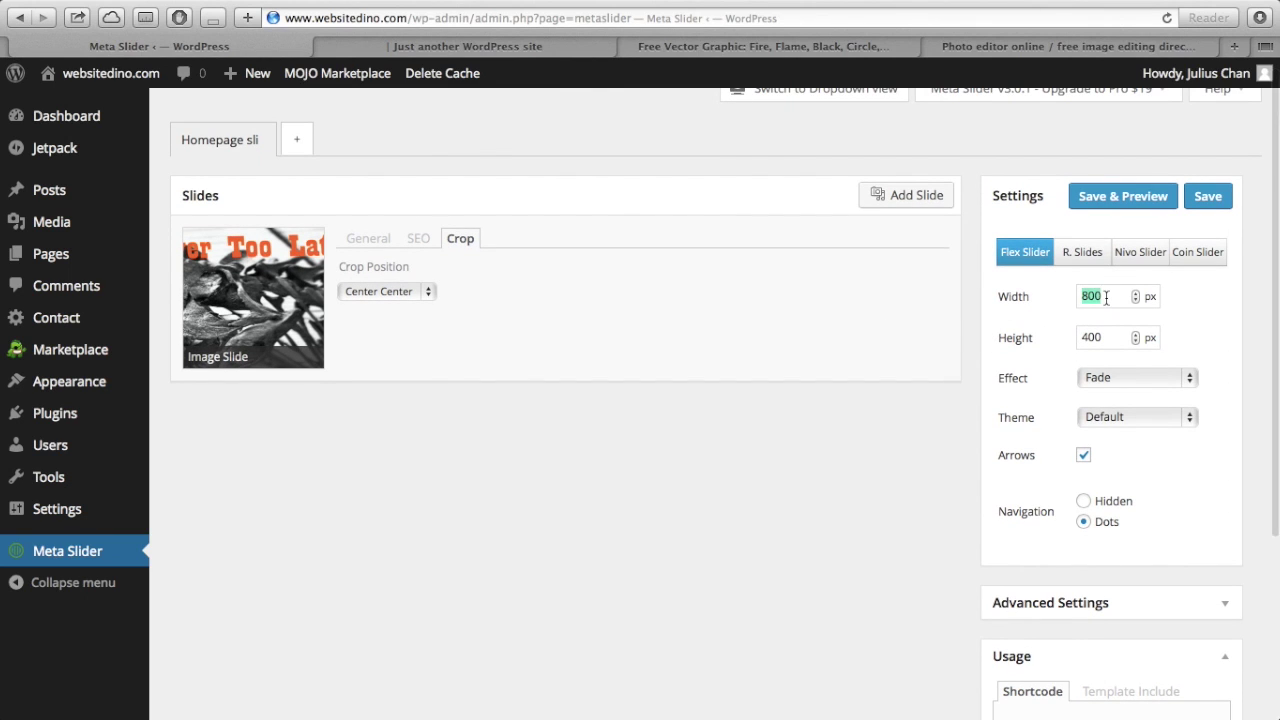
{"action": "type", "text": "140"}
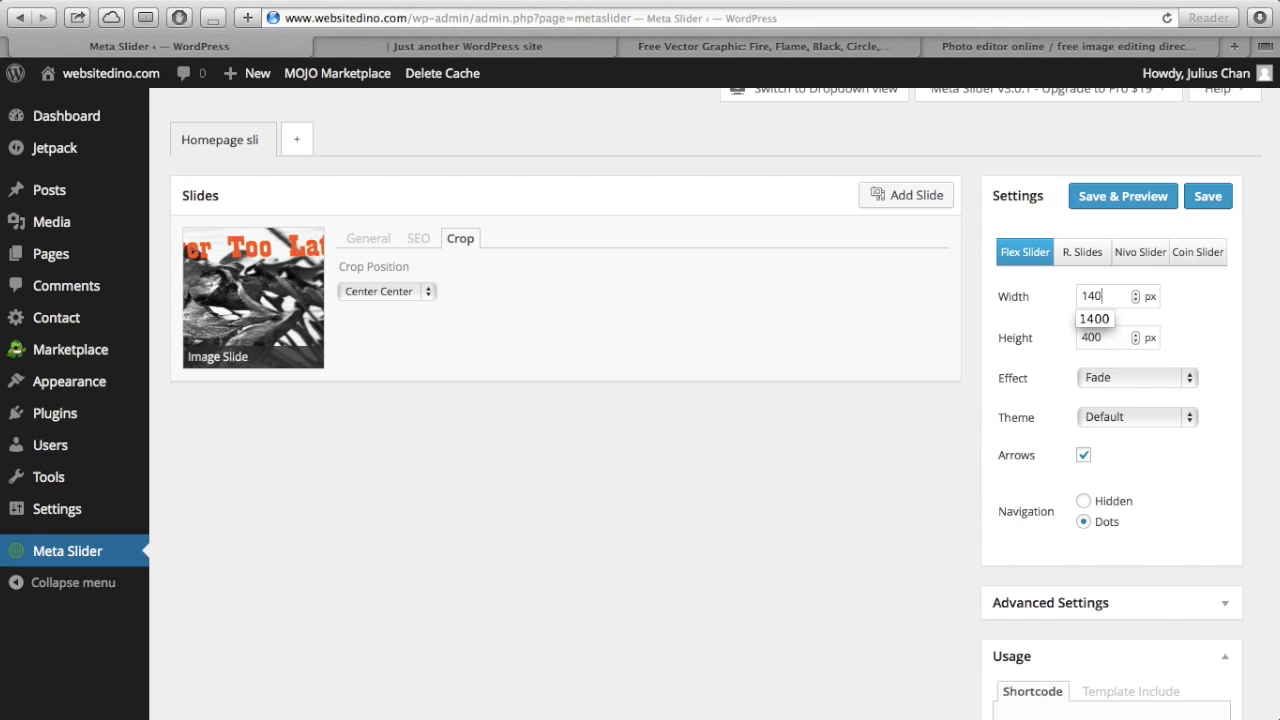
{"action": "key", "text": "Tab"}
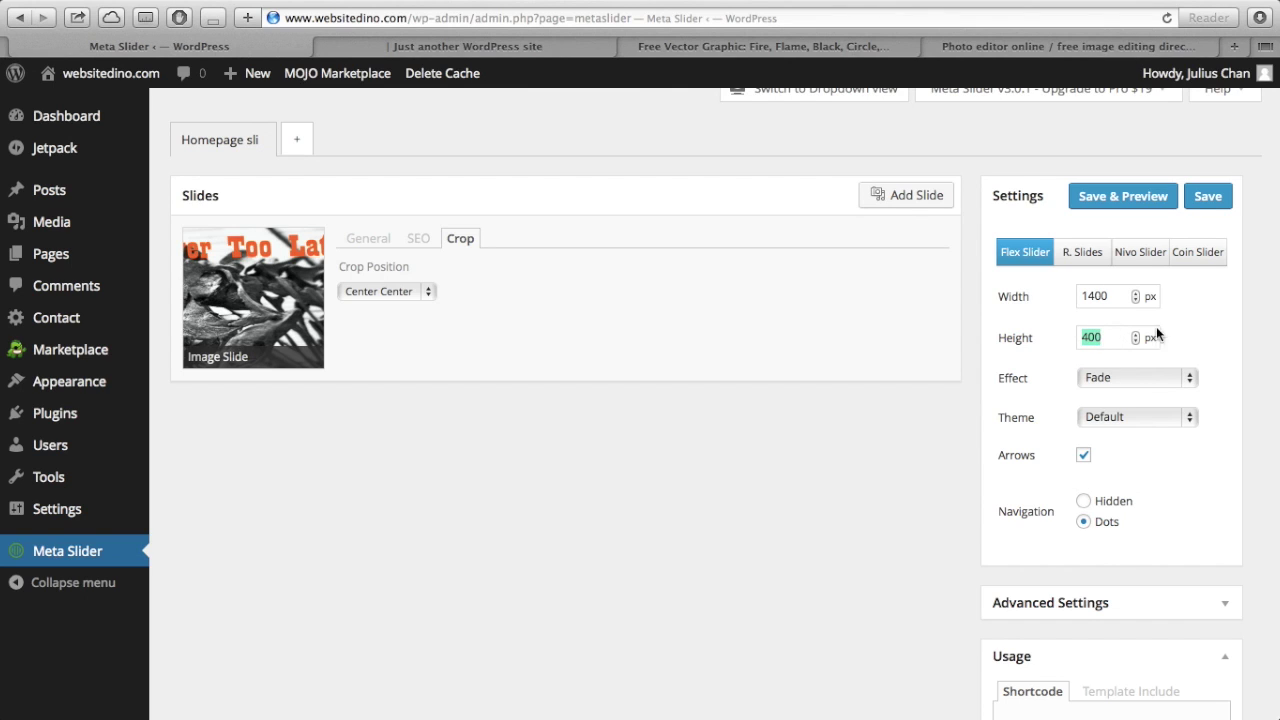
{"action": "left_click", "coordinate": [1188, 326]}
{"action": "scroll", "coordinate": [1188, 326], "scroll_direction": "down", "scroll_amount": 1}
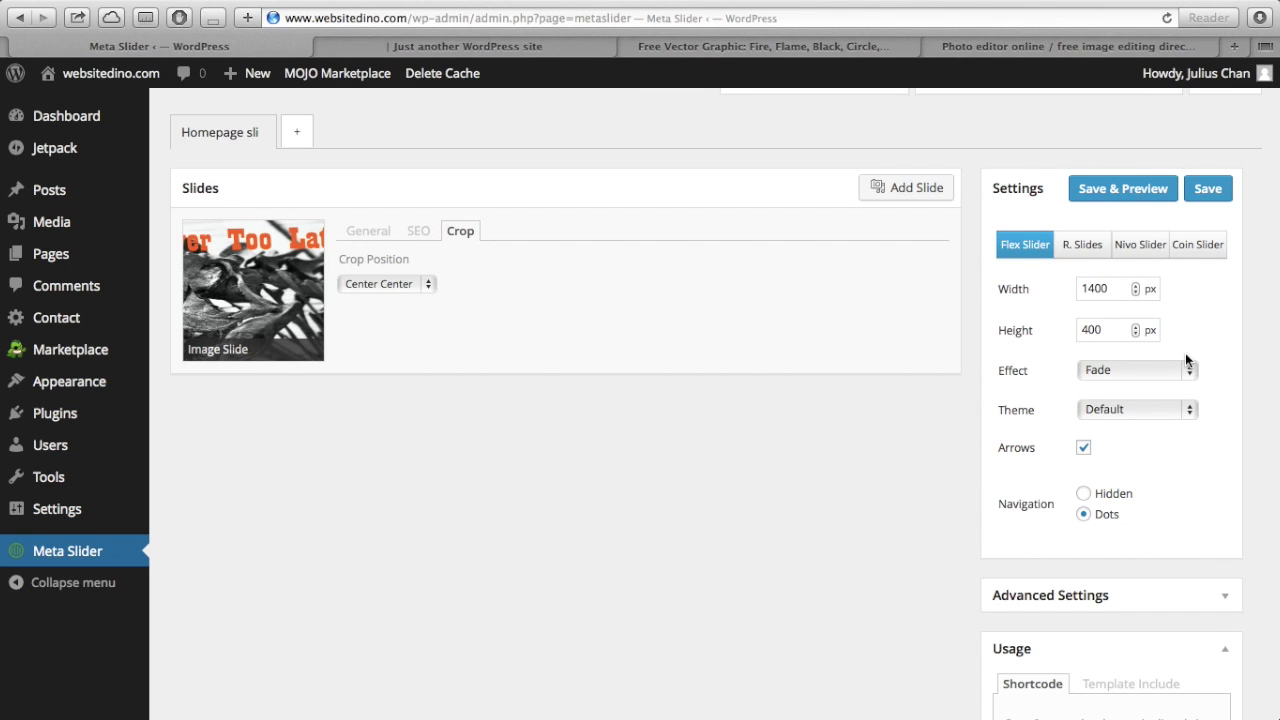
{"action": "scroll", "coordinate": [1185, 353], "scroll_direction": "up", "scroll_amount": 1}
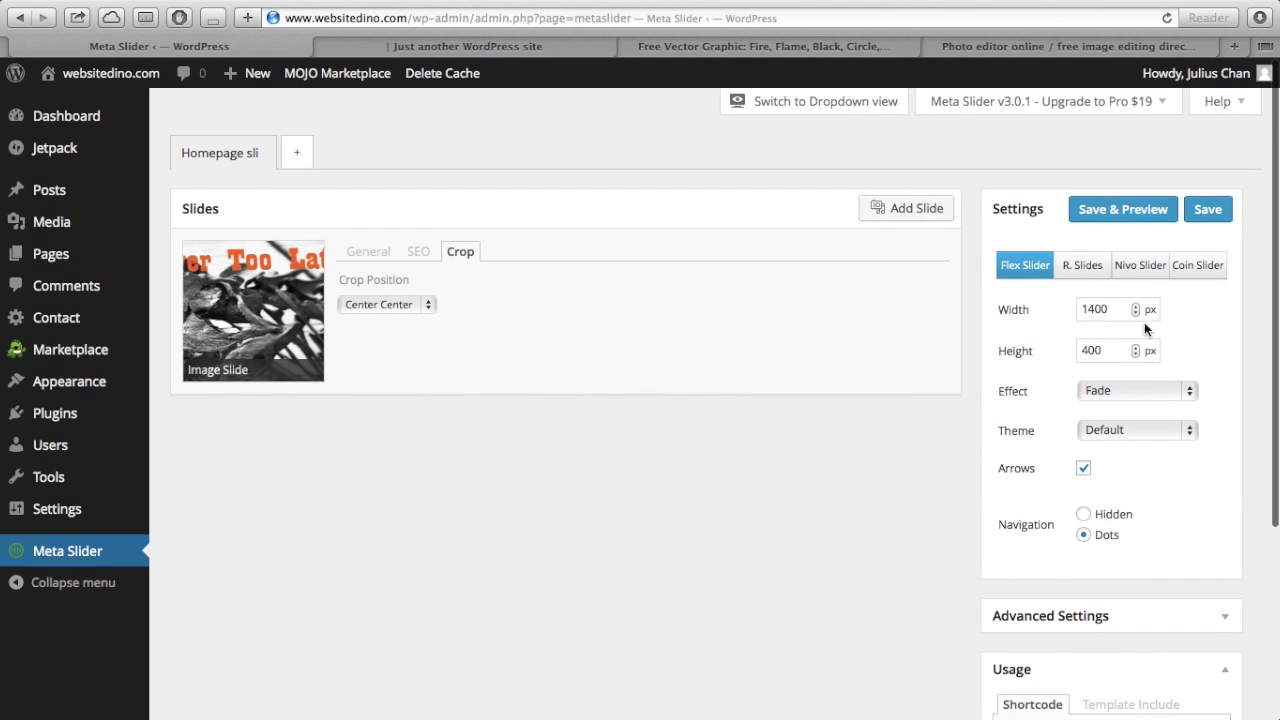
{"action": "scroll", "coordinate": [1182, 378], "scroll_direction": "down", "scroll_amount": 1}
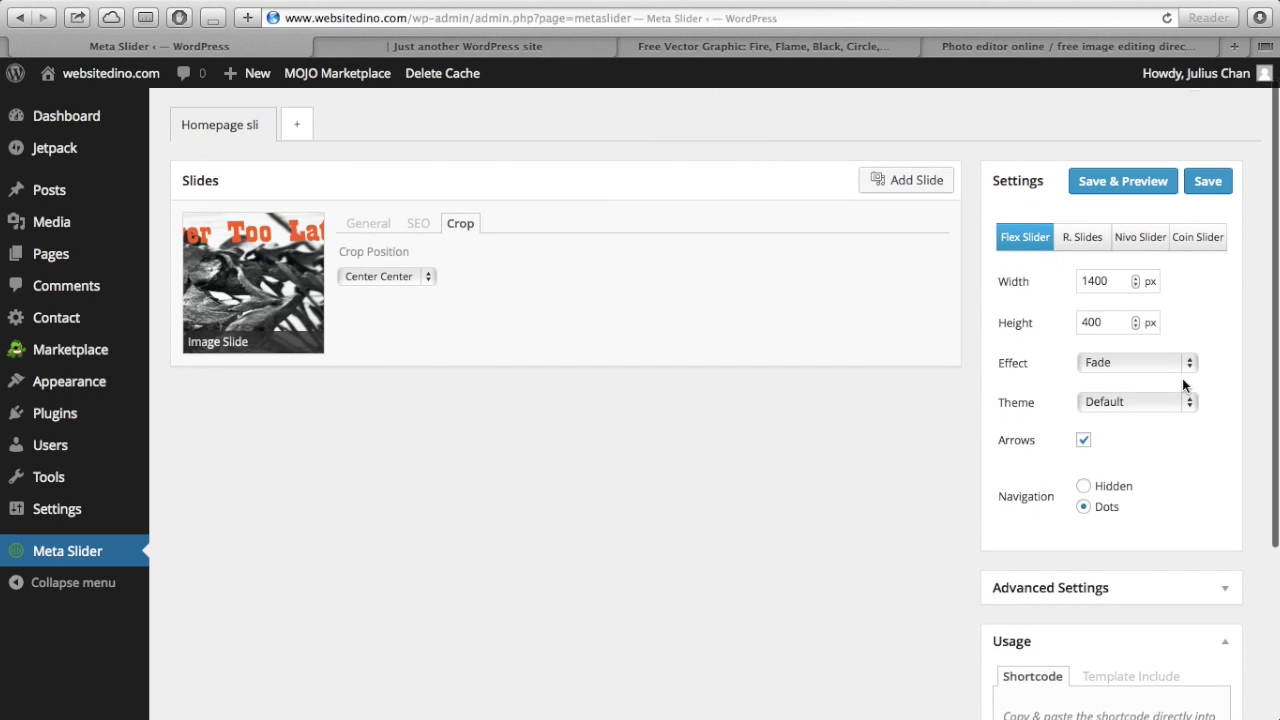
{"action": "left_click", "coordinate": [1174, 371]}
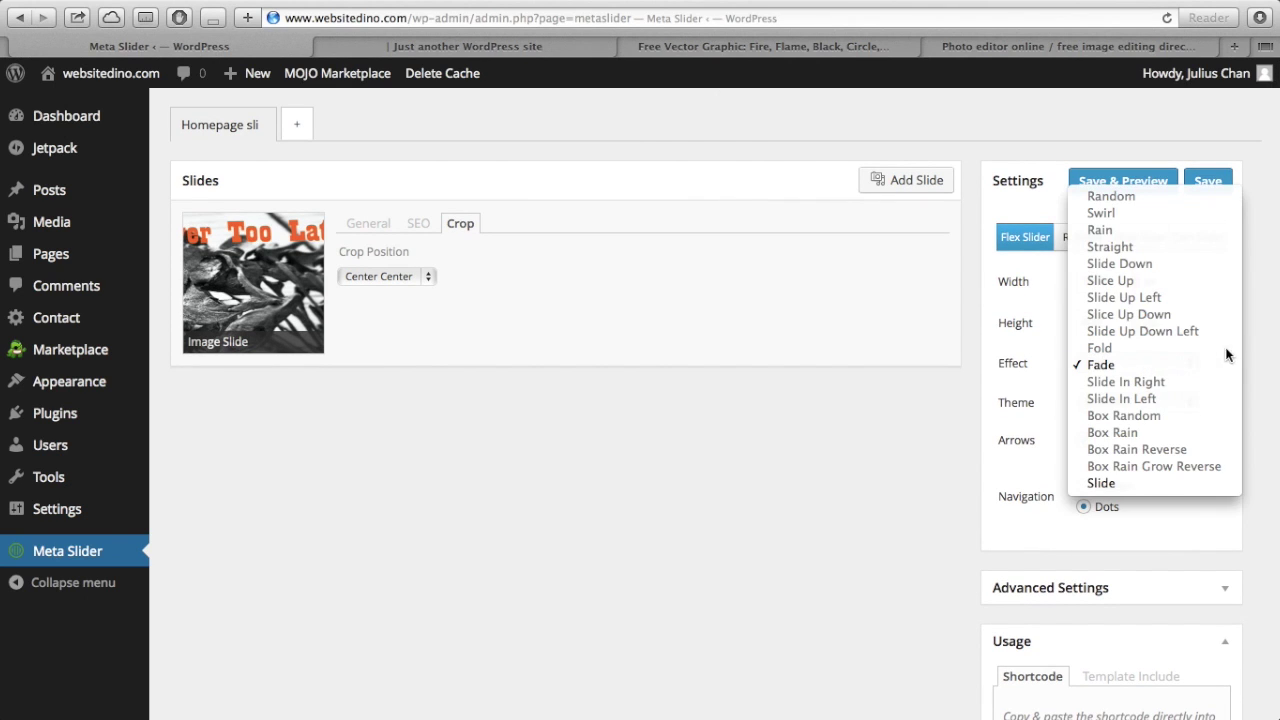
{"action": "left_click", "coordinate": [1268, 354]}
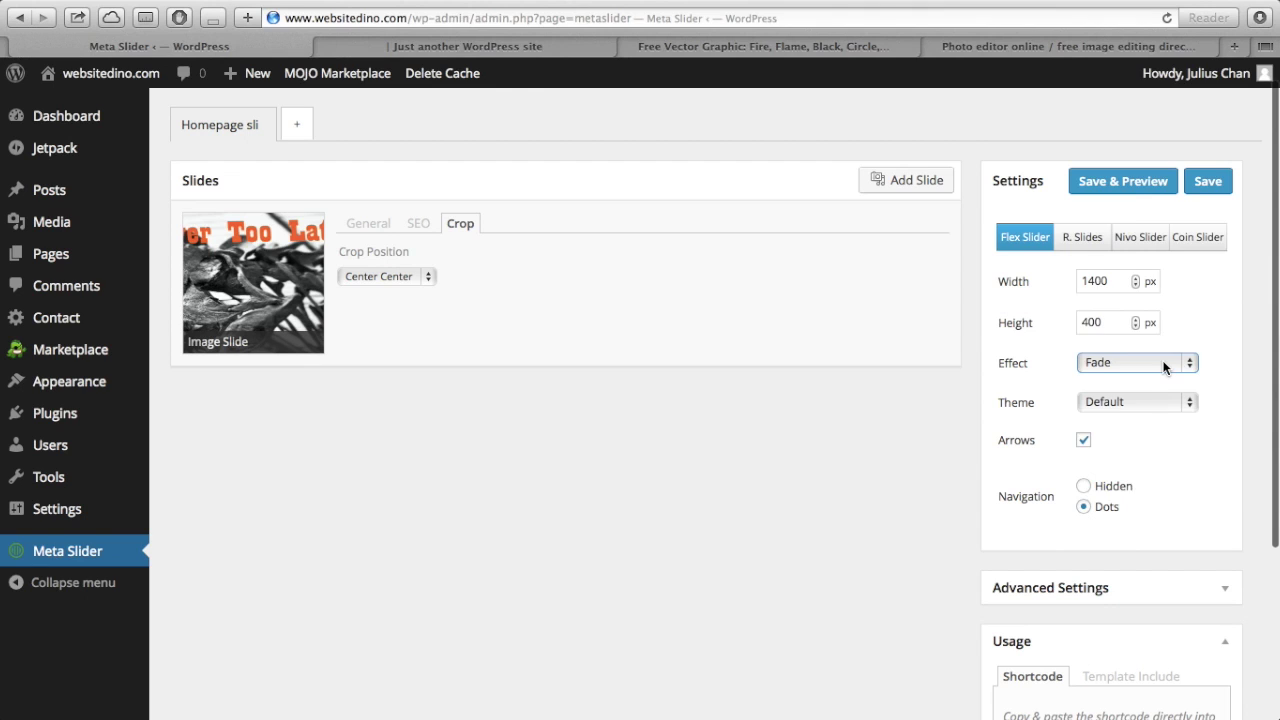
{"action": "left_click", "coordinate": [1165, 364]}
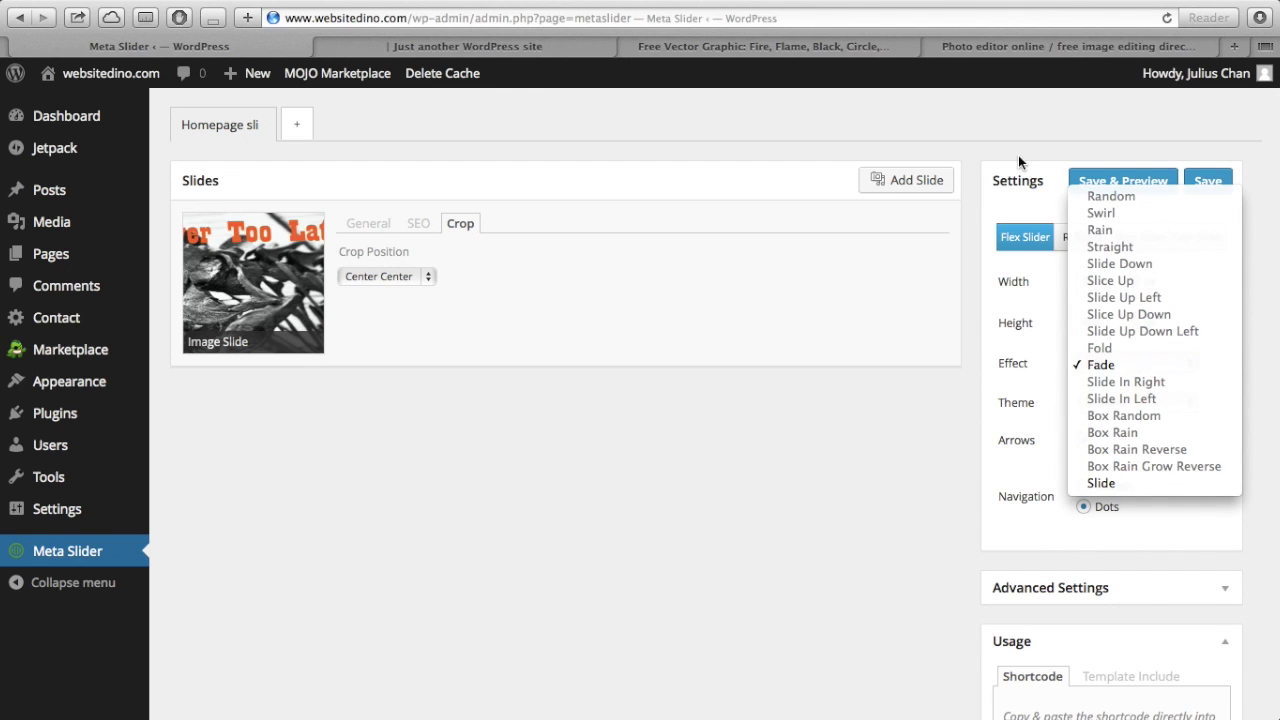
{"action": "left_click", "coordinate": [1018, 157]}
{"action": "scroll", "coordinate": [1018, 157], "scroll_direction": "up", "scroll_amount": 1}
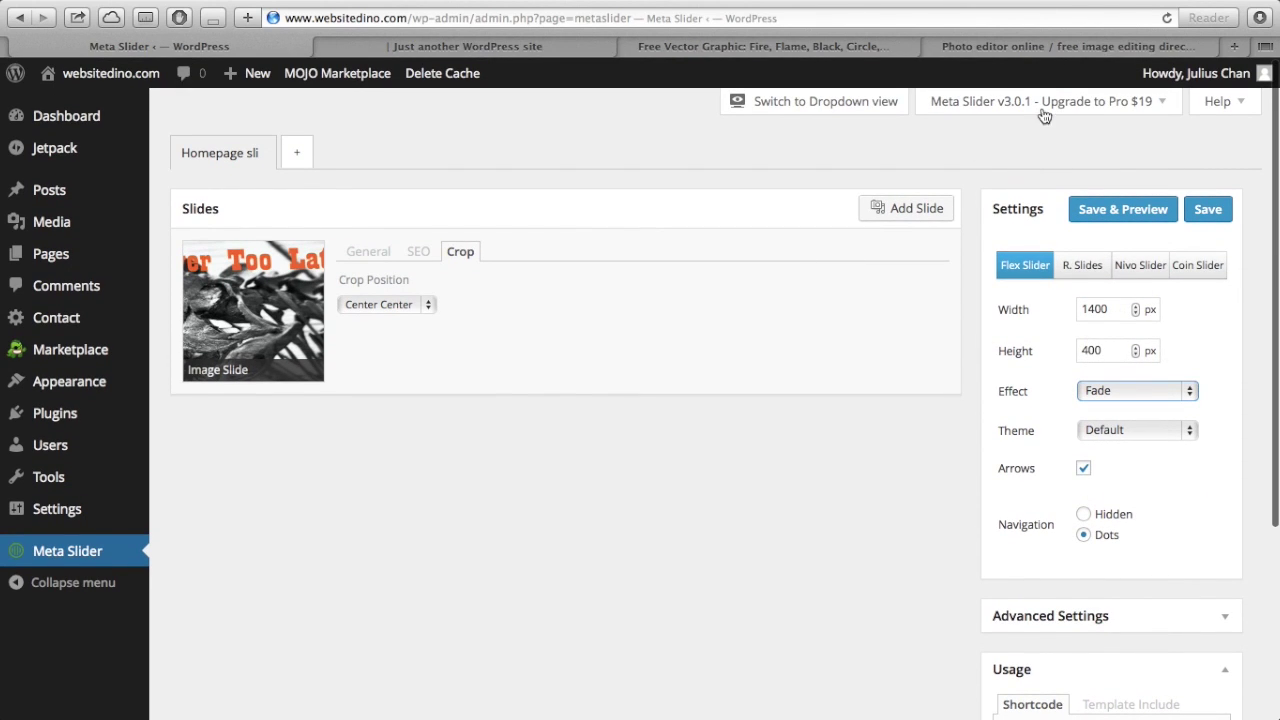
{"action": "left_click", "coordinate": [1180, 391]}
{"action": "left_click", "coordinate": [1013, 430]}
{"action": "left_click", "coordinate": [1096, 432]}
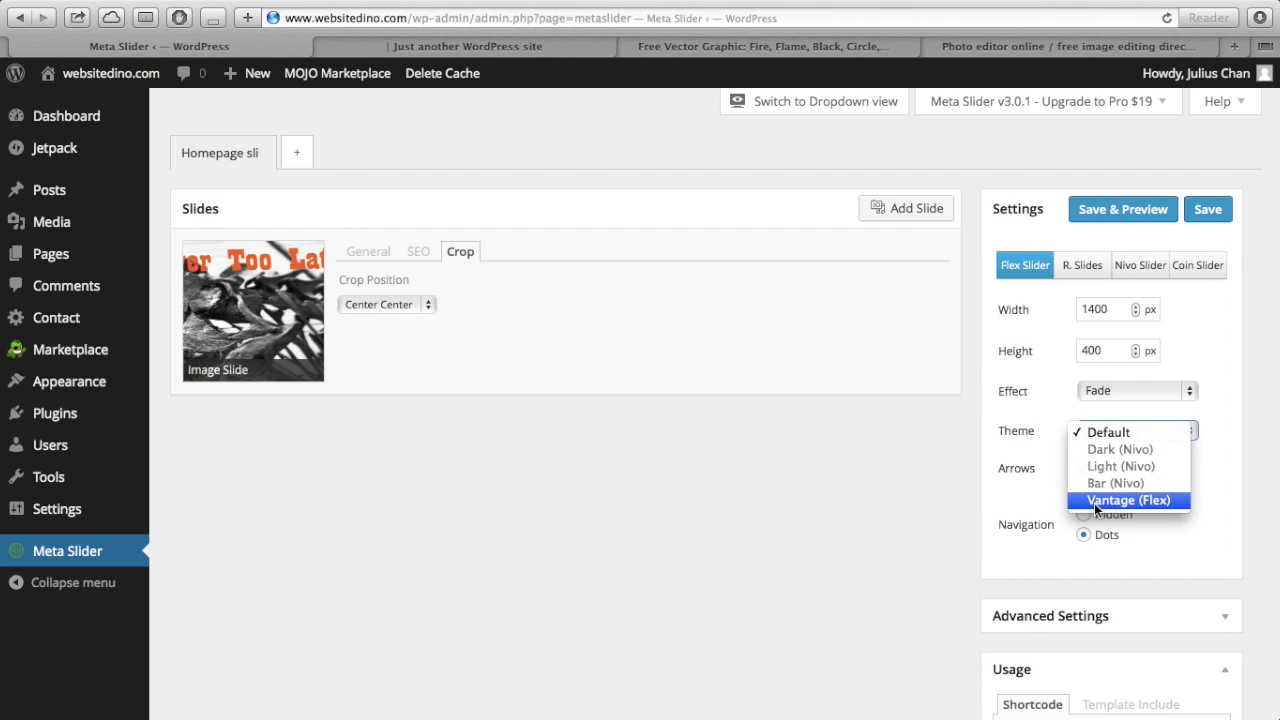
{"action": "left_click", "coordinate": [1196, 481]}
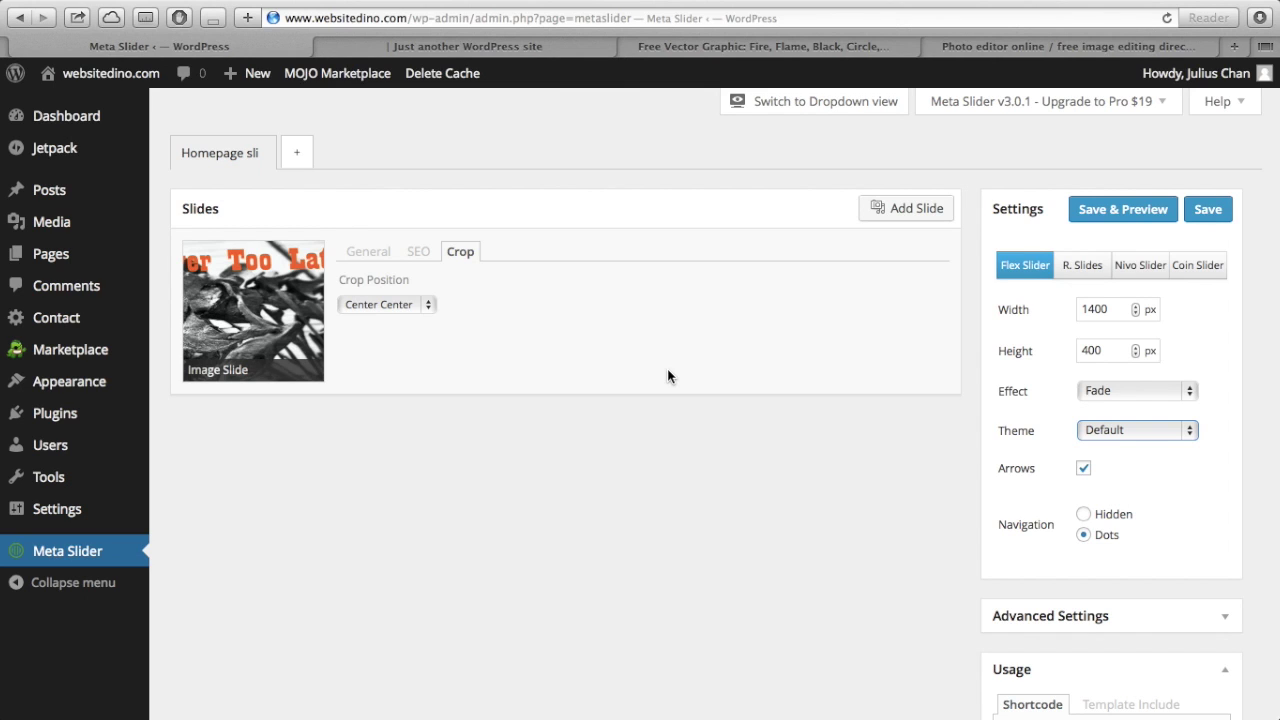
- Keep the slider theme as Default and expand the slider's Advanced Settings
{"action": "left_click", "coordinate": [1166, 434]}
{"action": "left_click", "coordinate": [1220, 470]}
{"action": "scroll", "coordinate": [1220, 470], "scroll_direction": "down", "scroll_amount": 1}
{"action": "left_click", "coordinate": [1177, 551]}
- Uncheck Stretch (100% wide output) and save the Homepage slider settings
{"action": "scroll", "coordinate": [1224, 445], "scroll_direction": "down", "scroll_amount": 4}
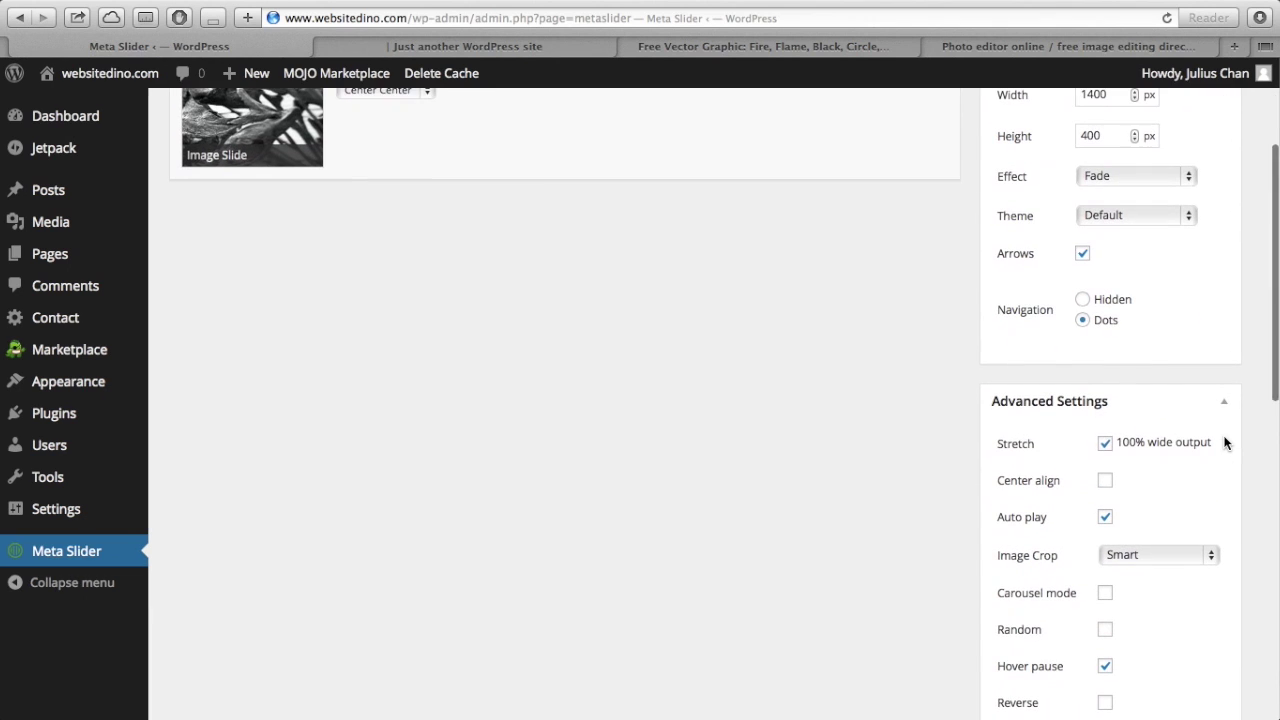
{"action": "scroll", "coordinate": [1224, 443], "scroll_direction": "down", "scroll_amount": 2}
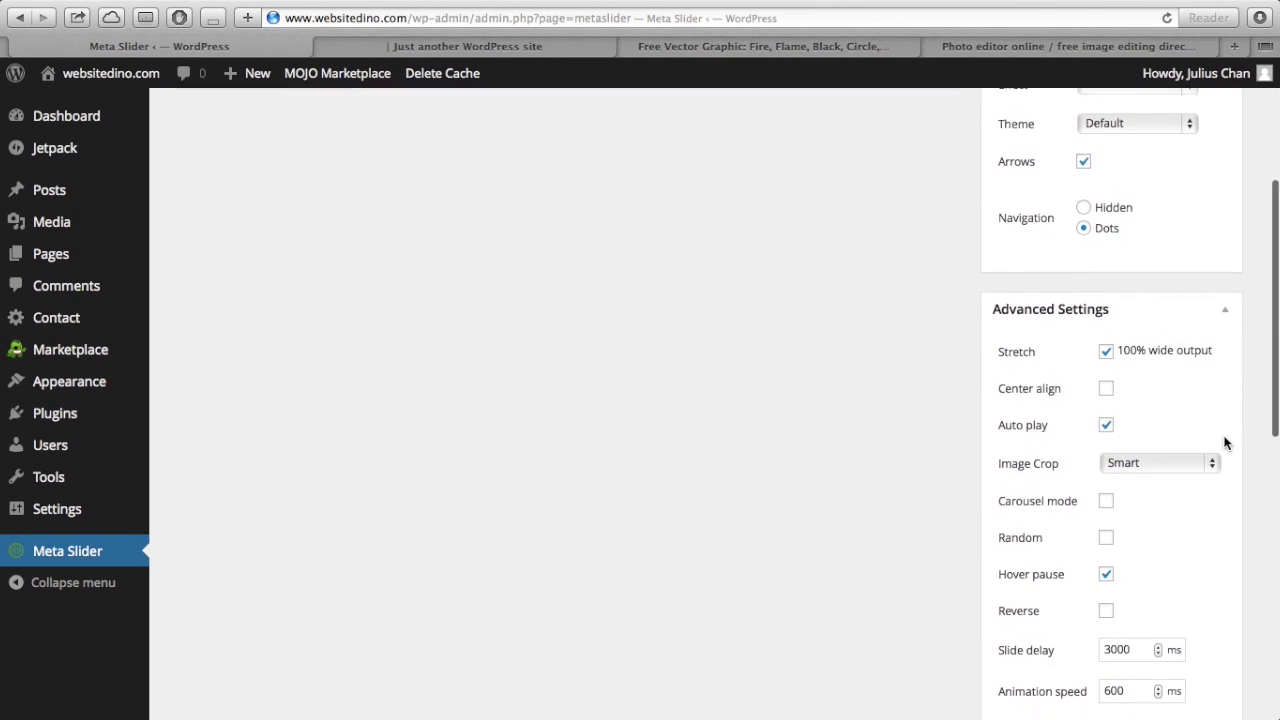
{"action": "scroll", "coordinate": [1224, 443], "scroll_direction": "down", "scroll_amount": 4}
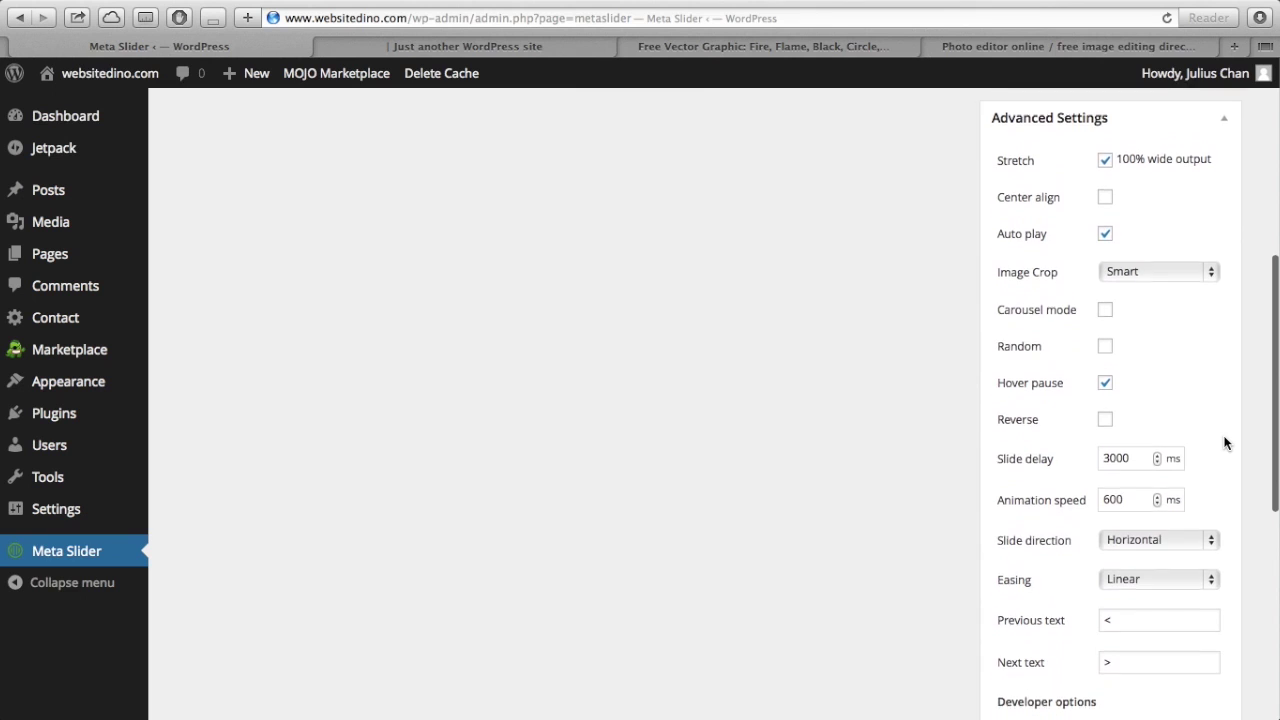
{"action": "scroll", "coordinate": [1225, 443], "scroll_direction": "down", "scroll_amount": 3}
{"action": "scroll", "coordinate": [1224, 443], "scroll_direction": "up", "scroll_amount": 2}
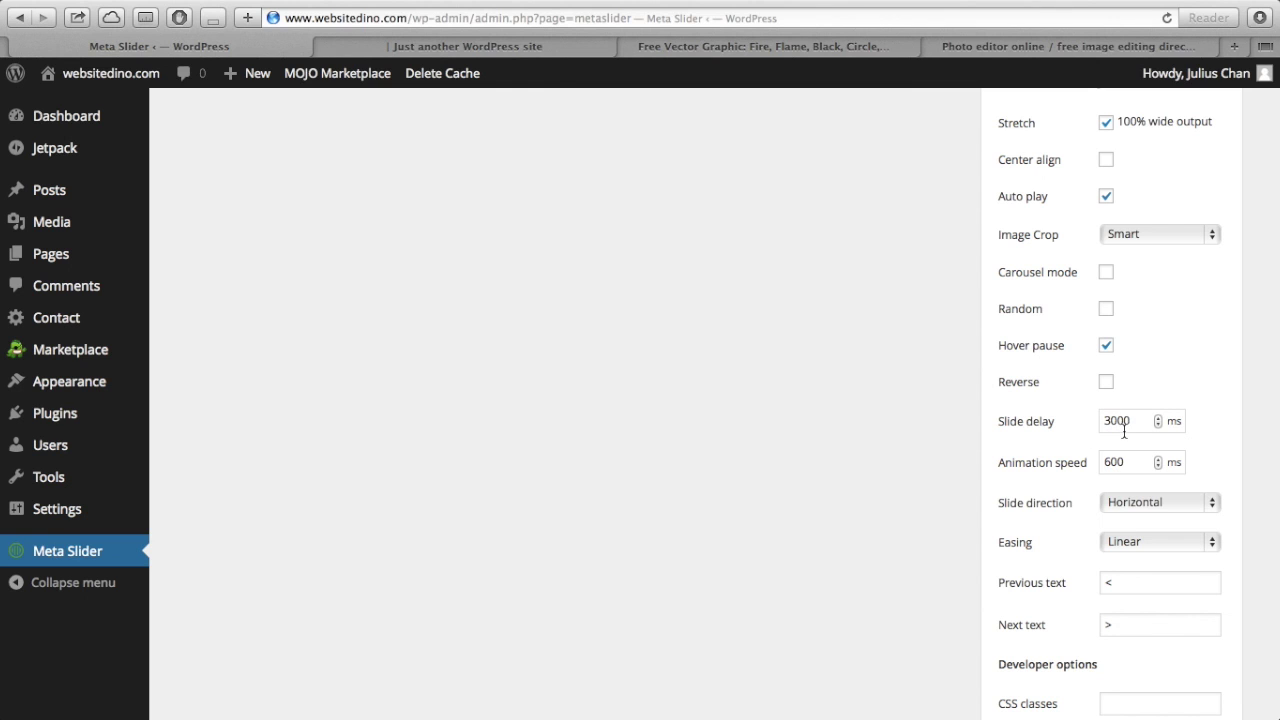
{"action": "scroll", "coordinate": [1134, 421], "scroll_direction": "down", "scroll_amount": 10}
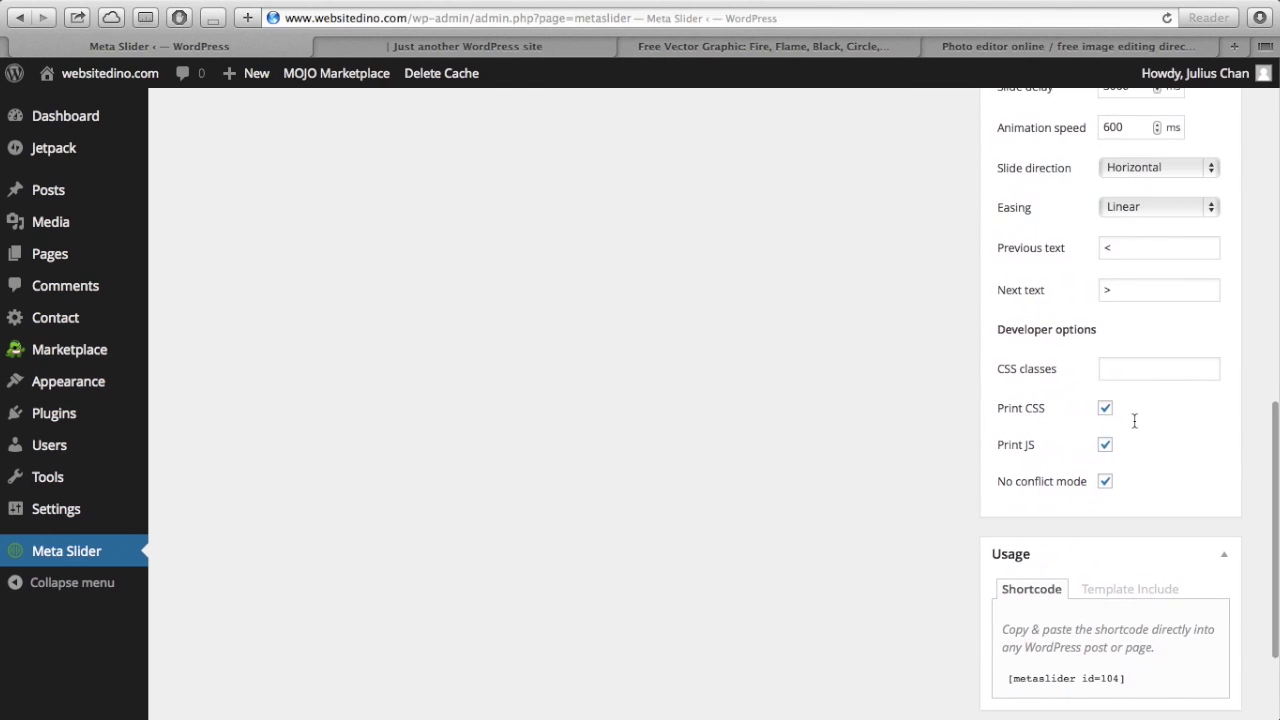
{"action": "scroll", "coordinate": [1134, 427], "scroll_direction": "up", "scroll_amount": 13}
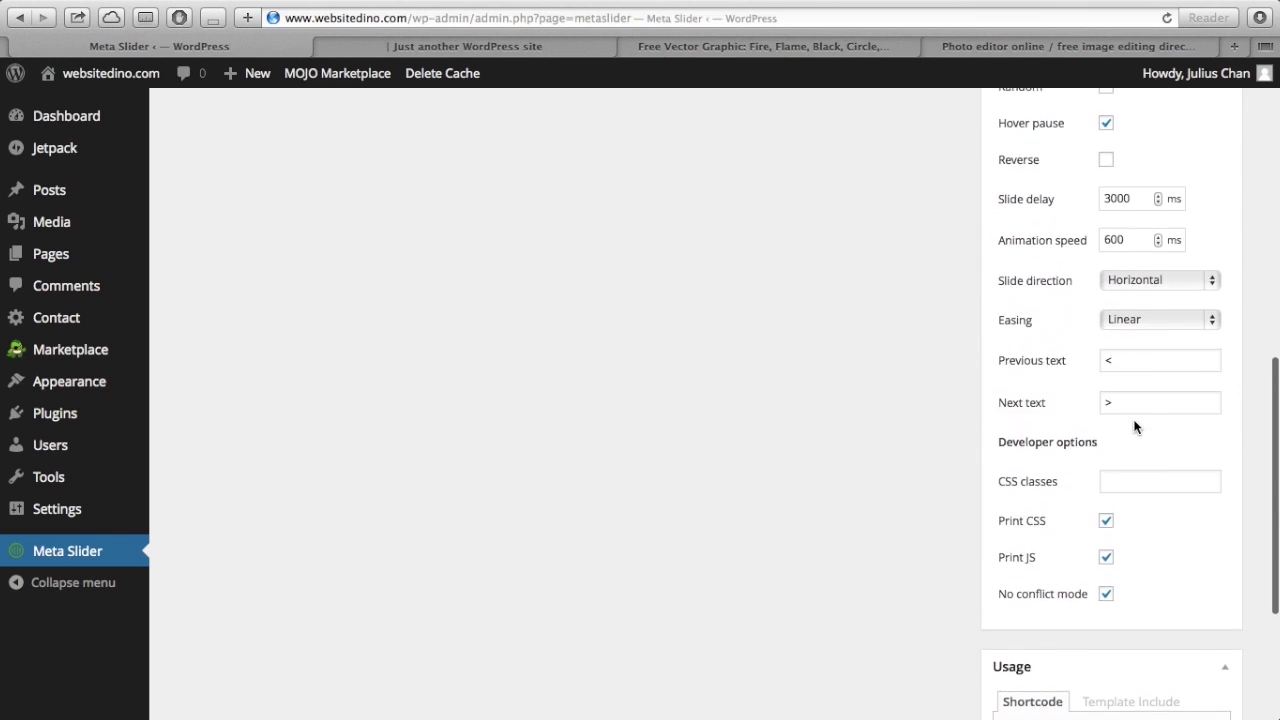
{"action": "scroll", "coordinate": [1134, 424], "scroll_direction": "up", "scroll_amount": 4}
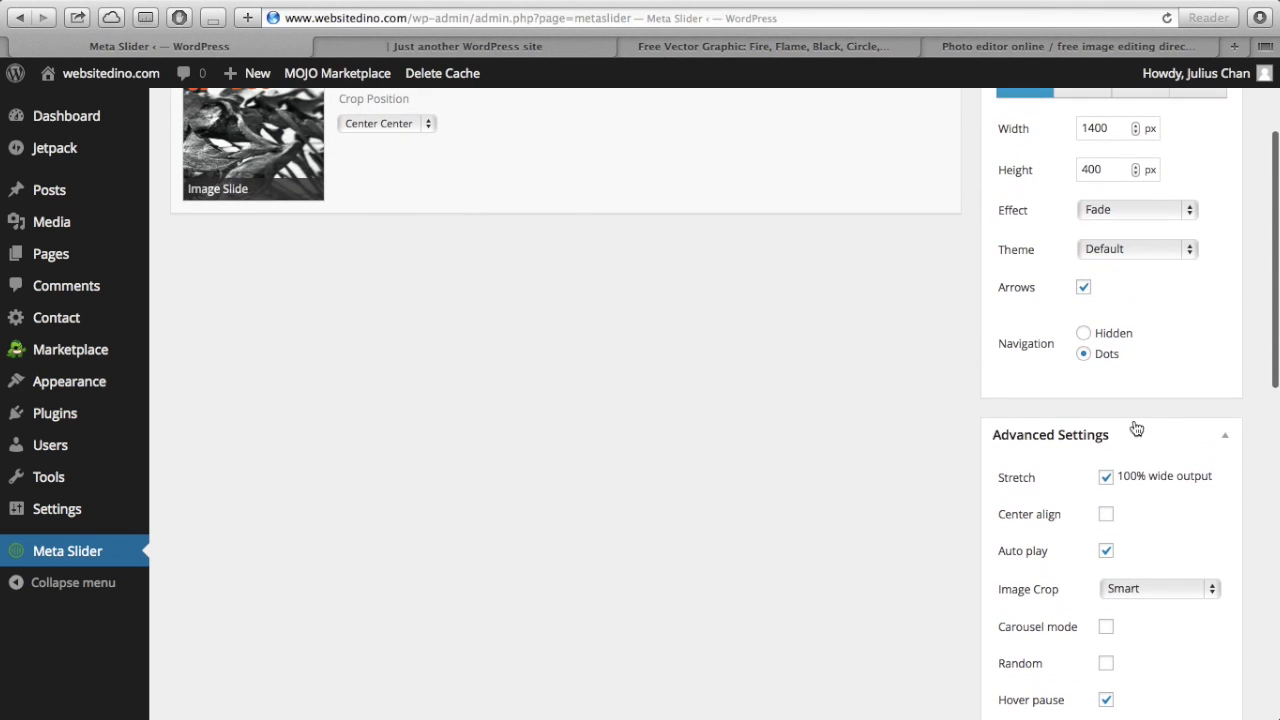
{"action": "scroll", "coordinate": [1115, 485], "scroll_direction": "up", "scroll_amount": 2}
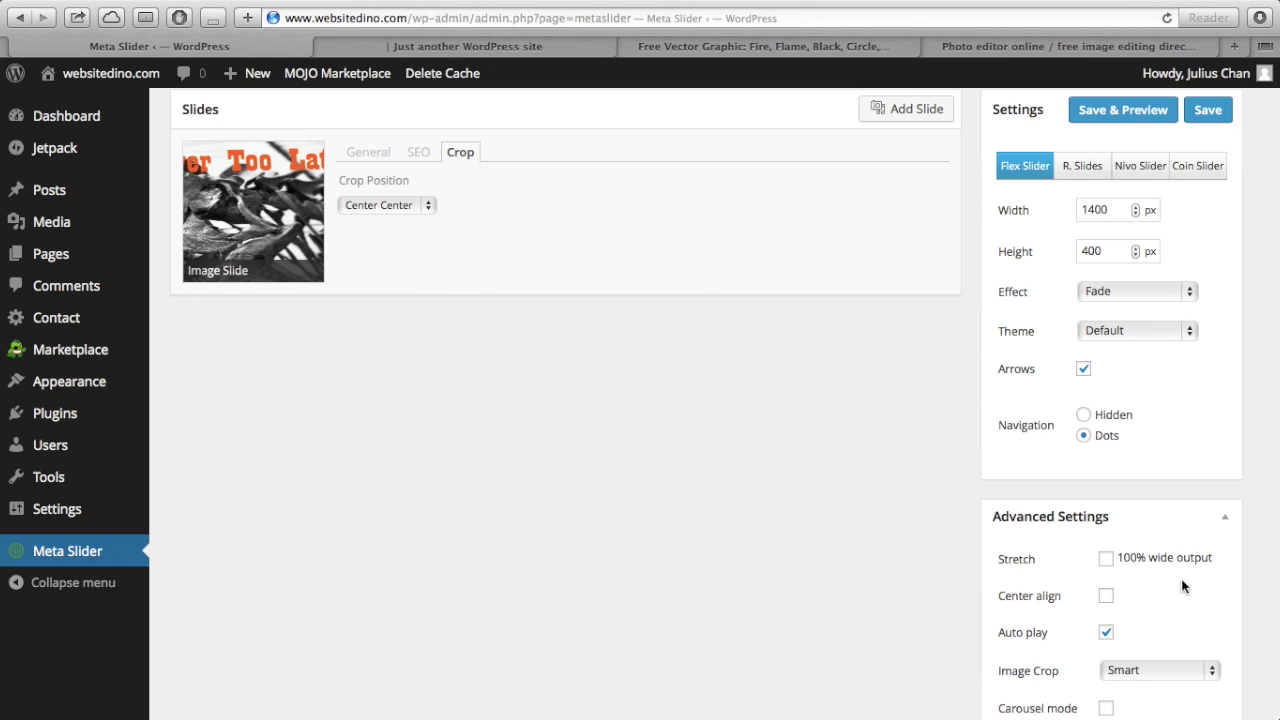
{"action": "mouse_move", "coordinate": [1212, 557]}
{"action": "left_mouse_down"}
{"action": "mouse_move", "coordinate": [1100, 554]}
{"action": "mouse_move", "coordinate": [1202, 558]}
{"action": "left_mouse_up"}
{"action": "scroll", "coordinate": [1255, 562], "scroll_direction": "up", "scroll_amount": 2}
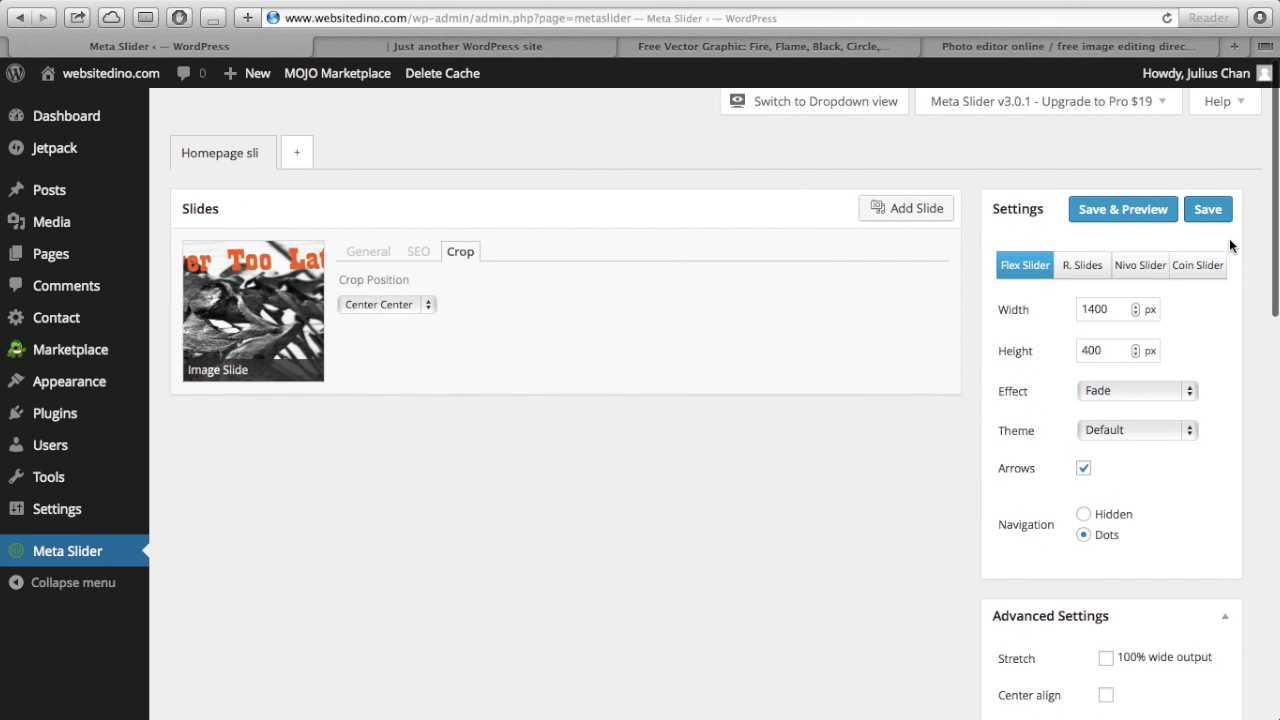
{"action": "left_click", "coordinate": [1219, 216]}
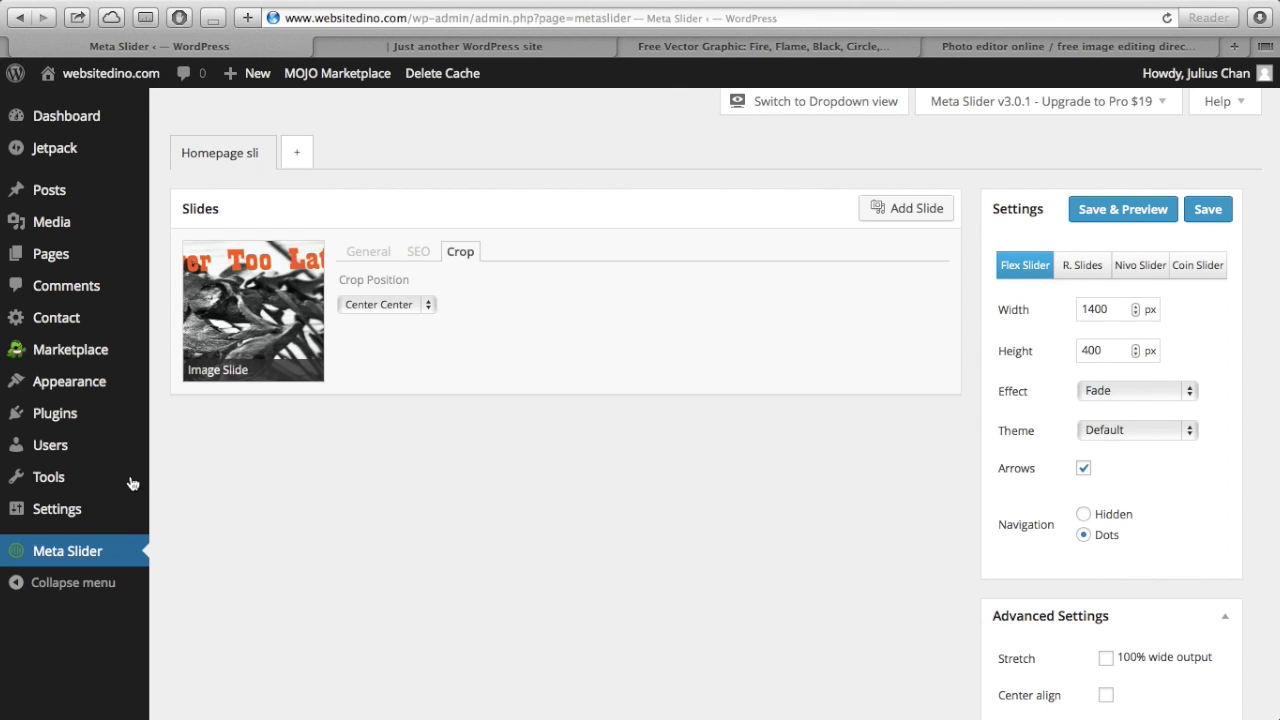
- In Vantage Theme Settings' Home tab, choose 'Slider: Homepage slider', uncheck Stretch Home Slider, and save
{"action": "mouse_move", "coordinate": [129, 478]}
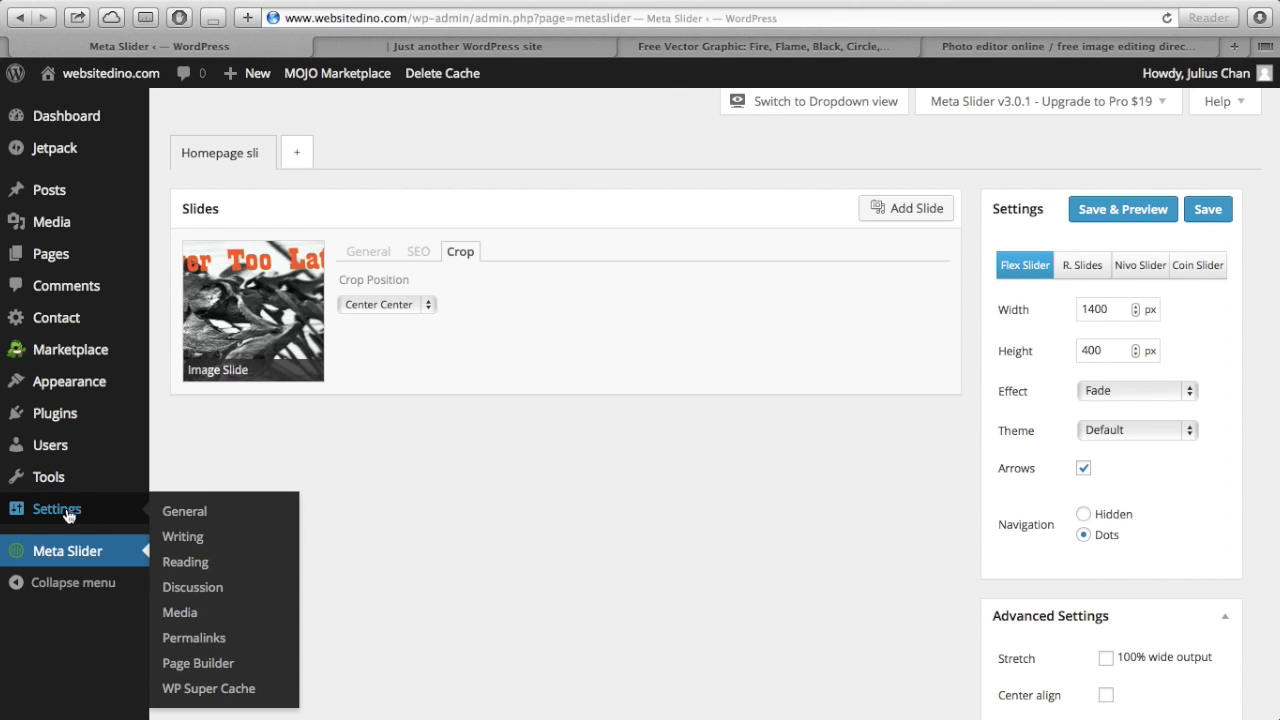
{"action": "mouse_move", "coordinate": [91, 398]}
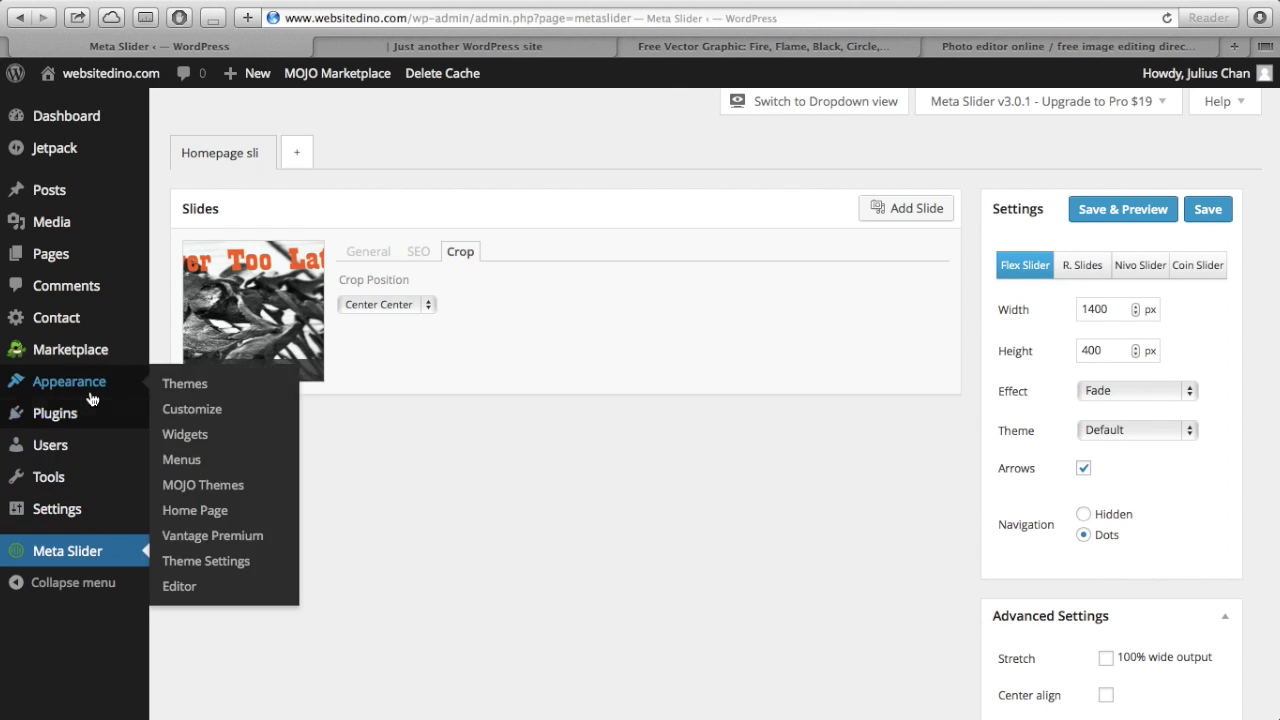
{"action": "left_click", "coordinate": [227, 573]}
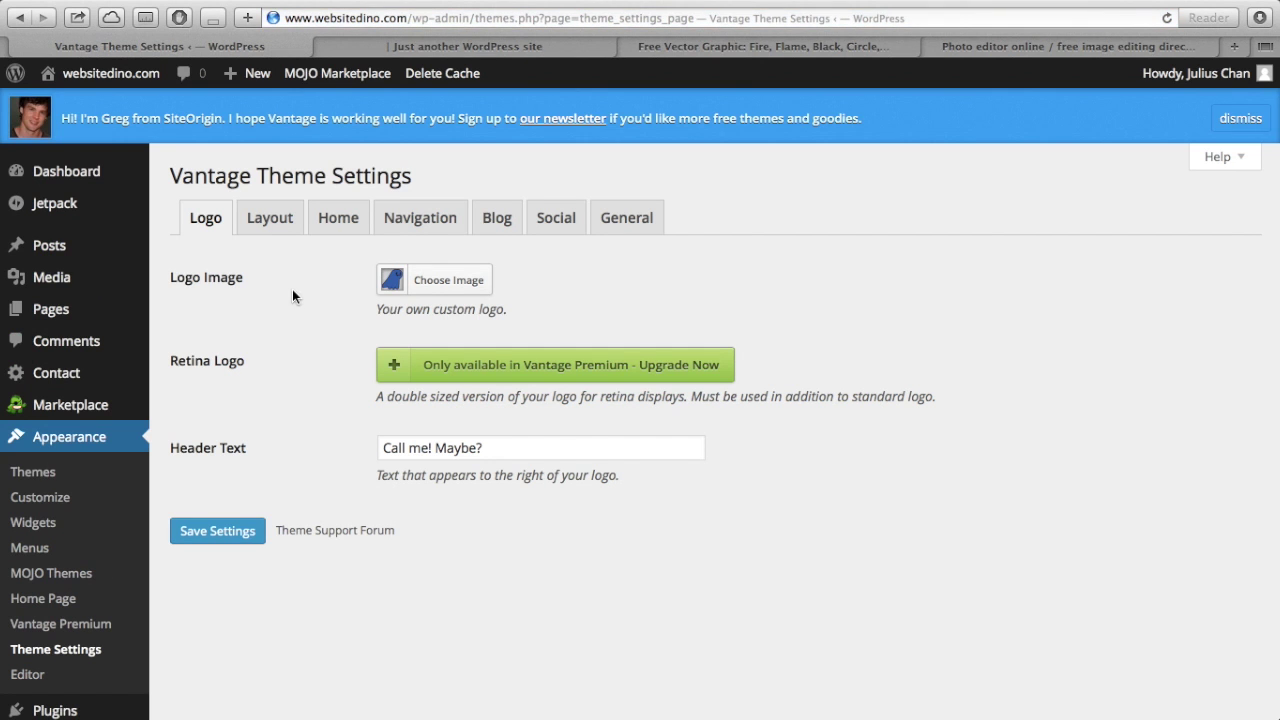
{"action": "left_click", "coordinate": [313, 229]}
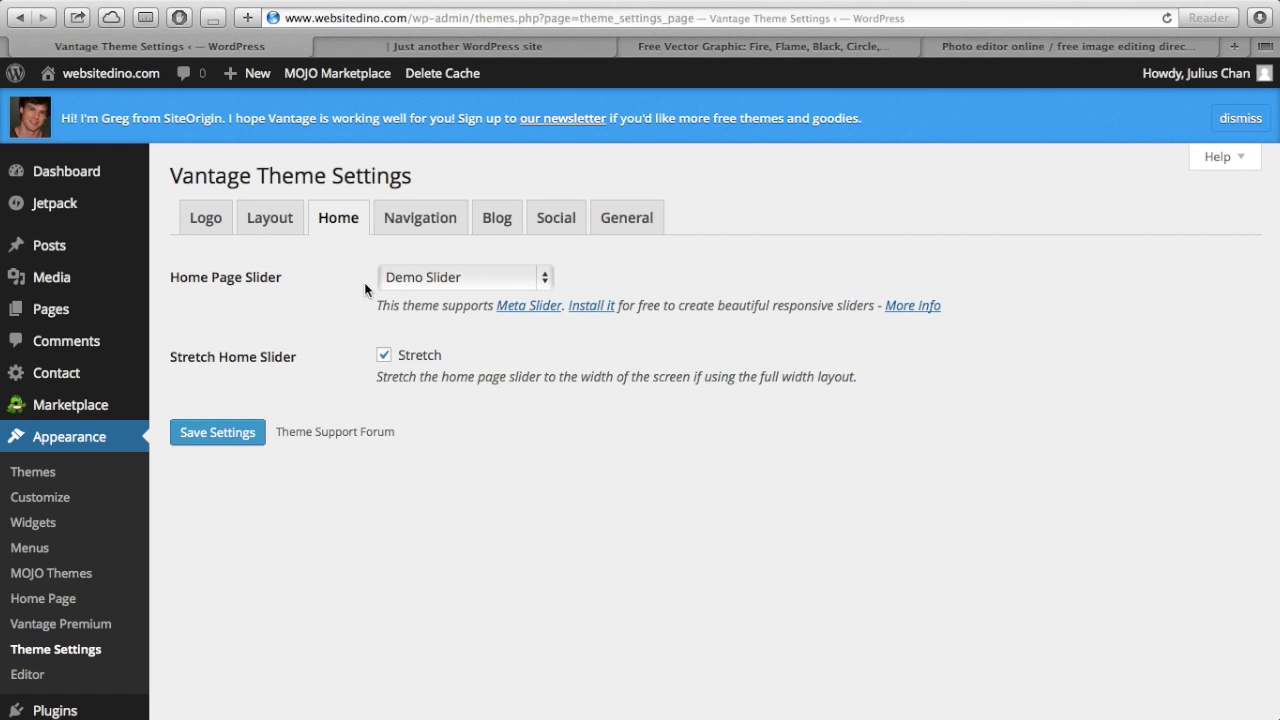
{"action": "left_click", "coordinate": [418, 285]}
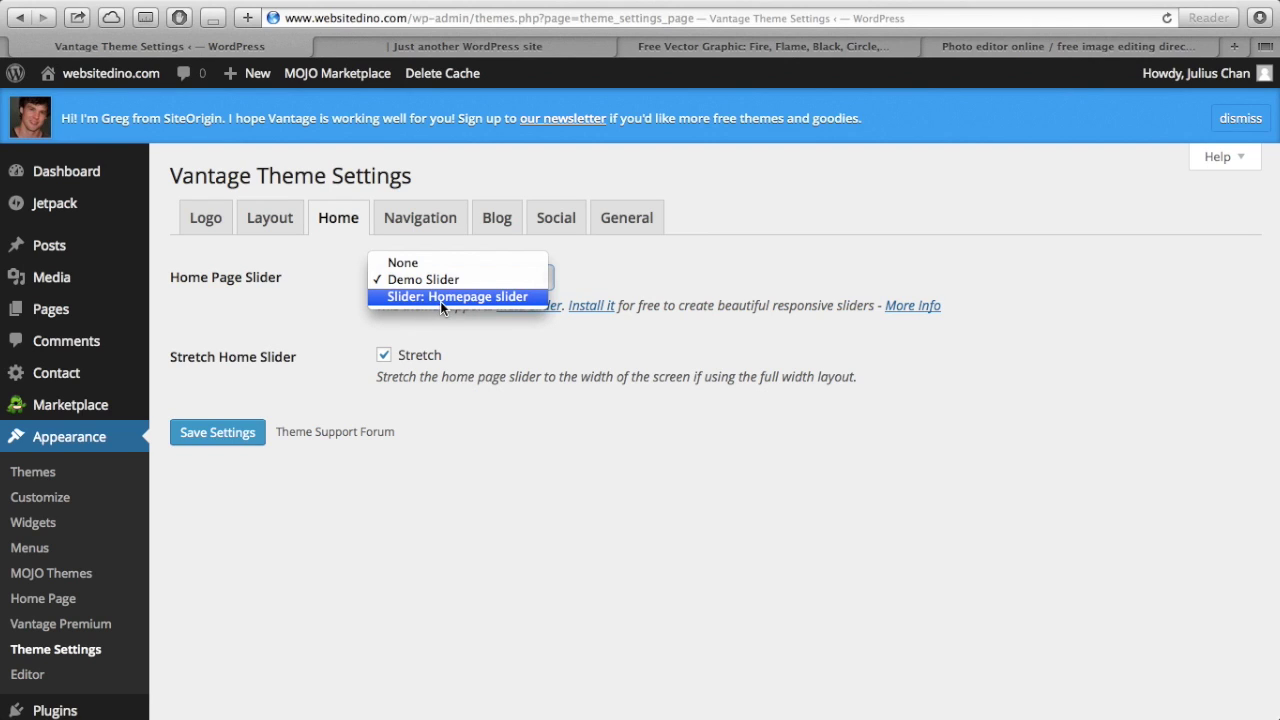
{"action": "left_click", "coordinate": [440, 298]}
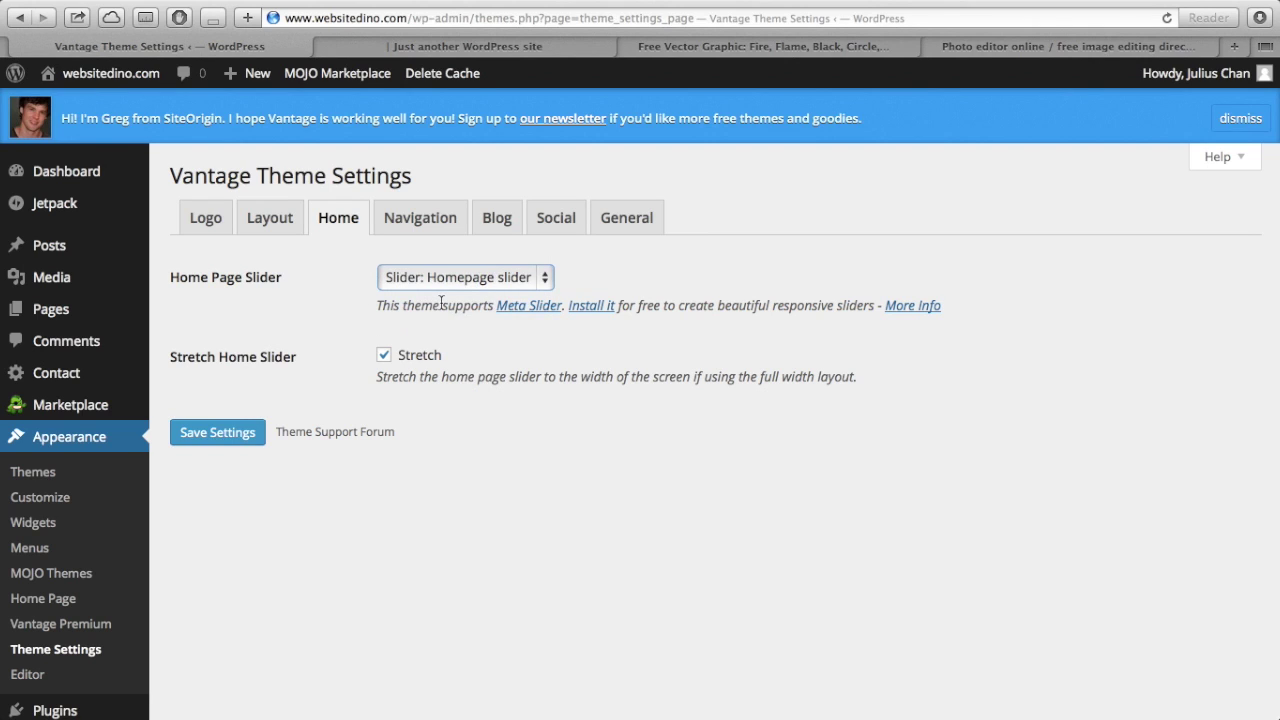
{"action": "left_click", "coordinate": [384, 356]}
{"action": "scroll", "coordinate": [382, 517], "scroll_direction": "down", "scroll_amount": 1}
{"action": "scroll", "coordinate": [382, 517], "scroll_direction": "up", "scroll_amount": 1}
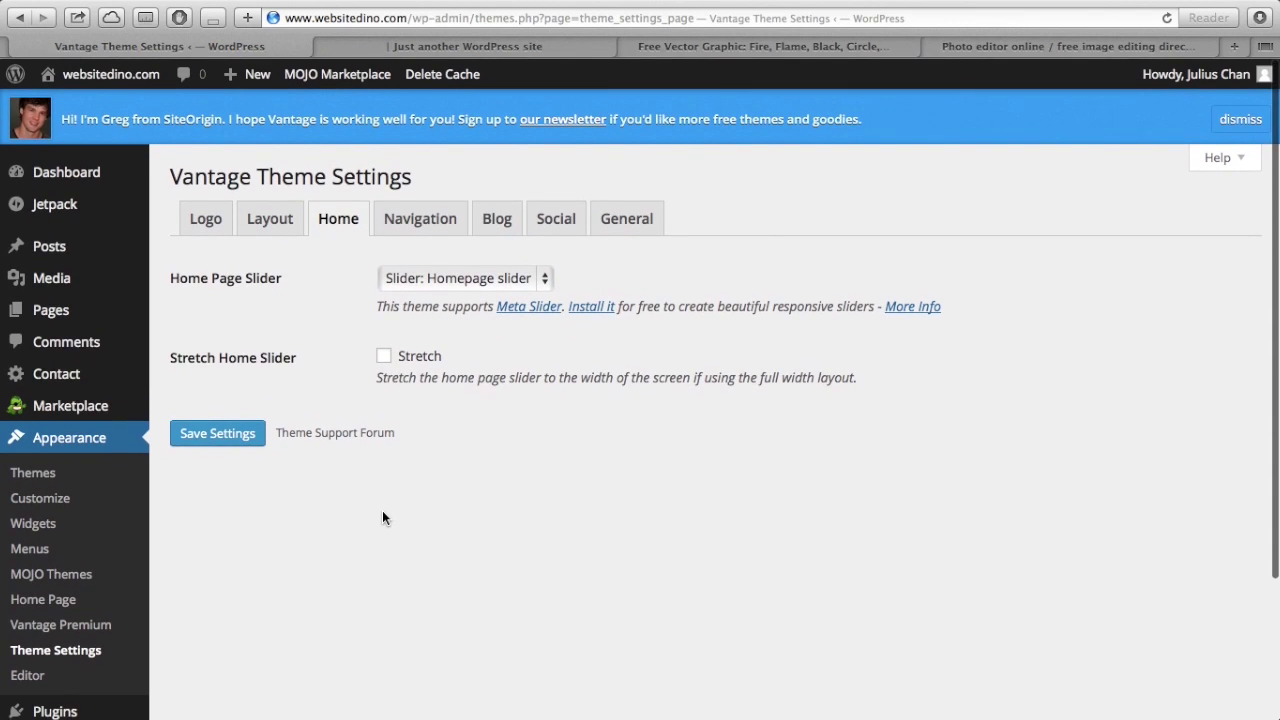
{"action": "left_click", "coordinate": [218, 432]}
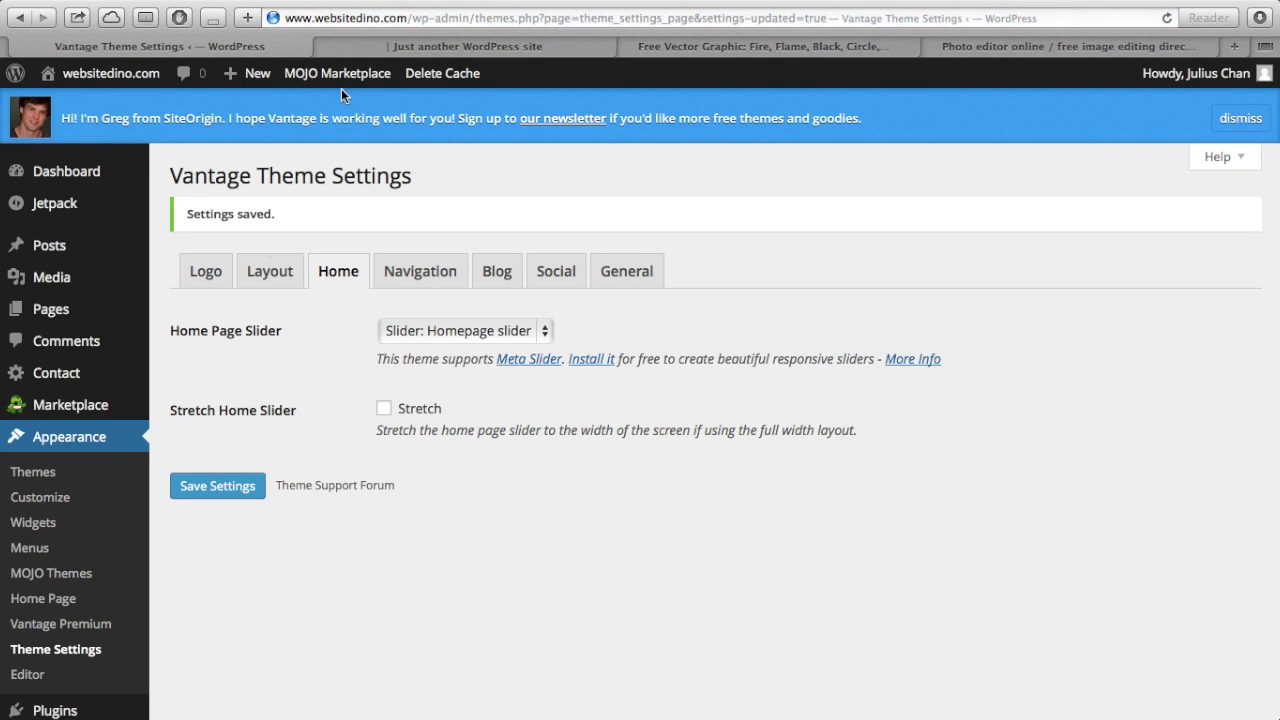
- Reload the live homepage to check the new 'It's Never Too Late To Learn!' slider
{"action": "left_click", "coordinate": [372, 47]}
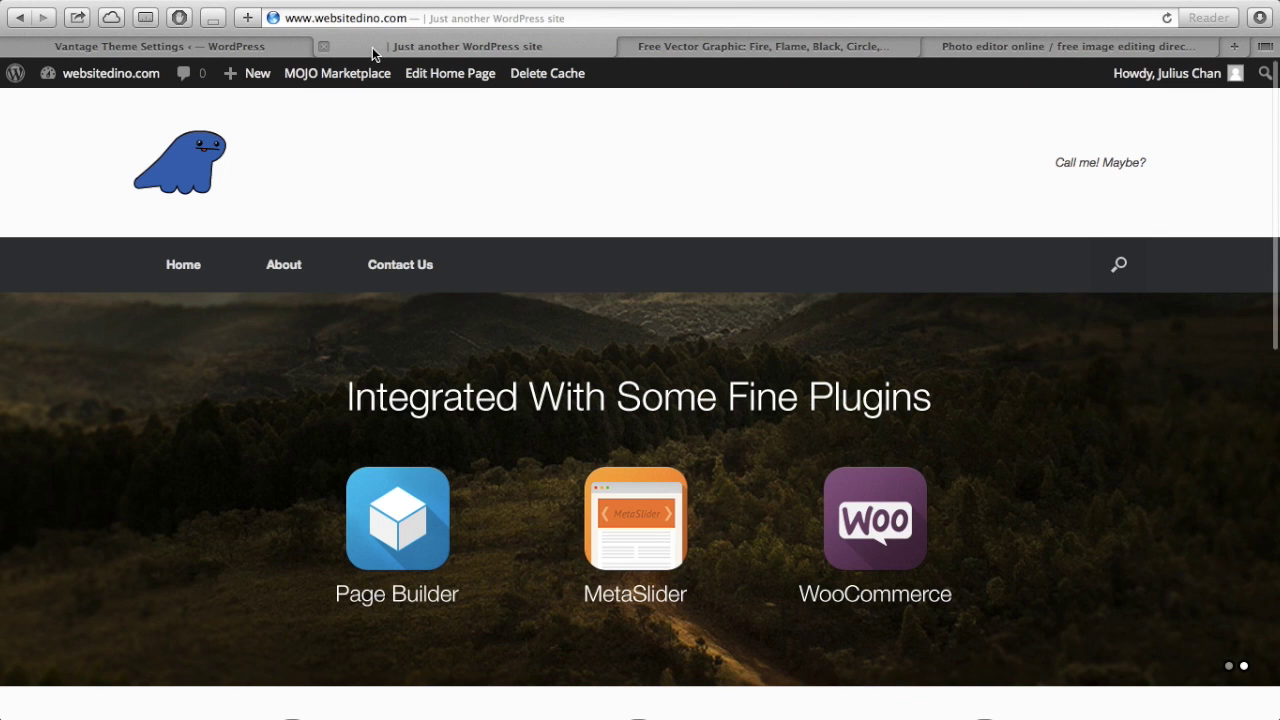
{"action": "left_click", "coordinate": [1168, 20]}
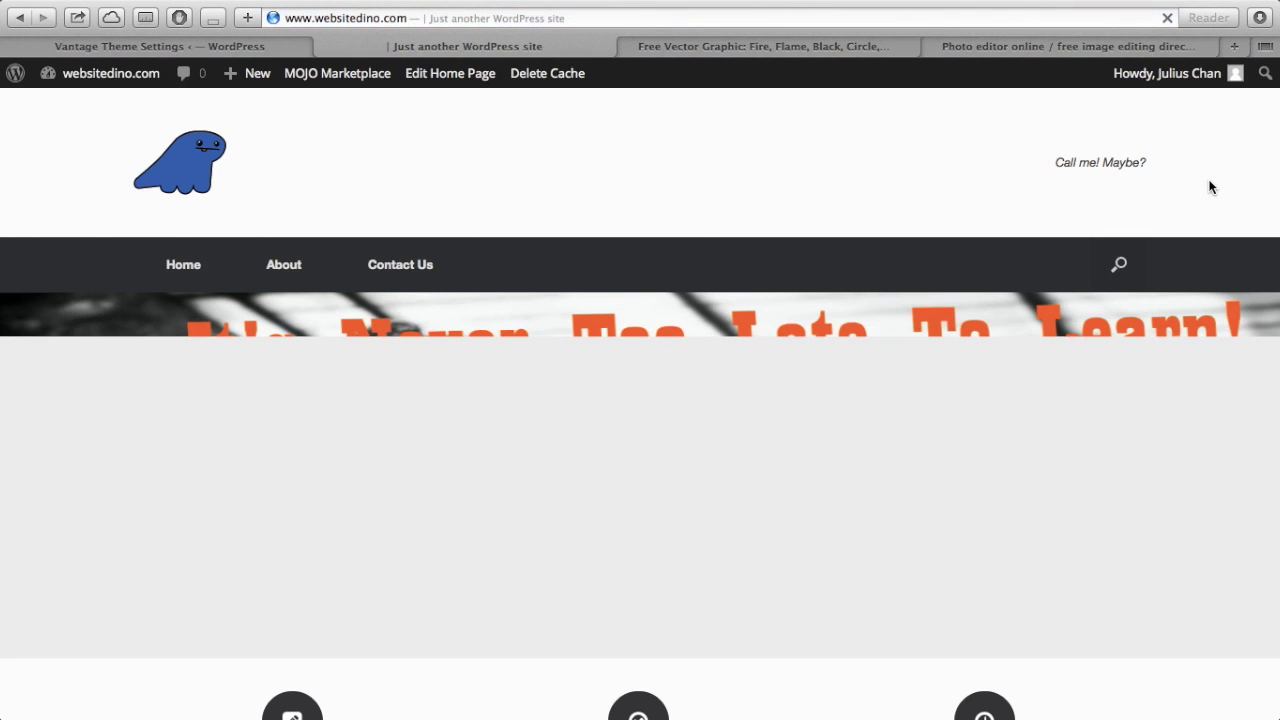
{"action": "scroll", "coordinate": [1210, 187], "scroll_direction": "down", "scroll_amount": 2}
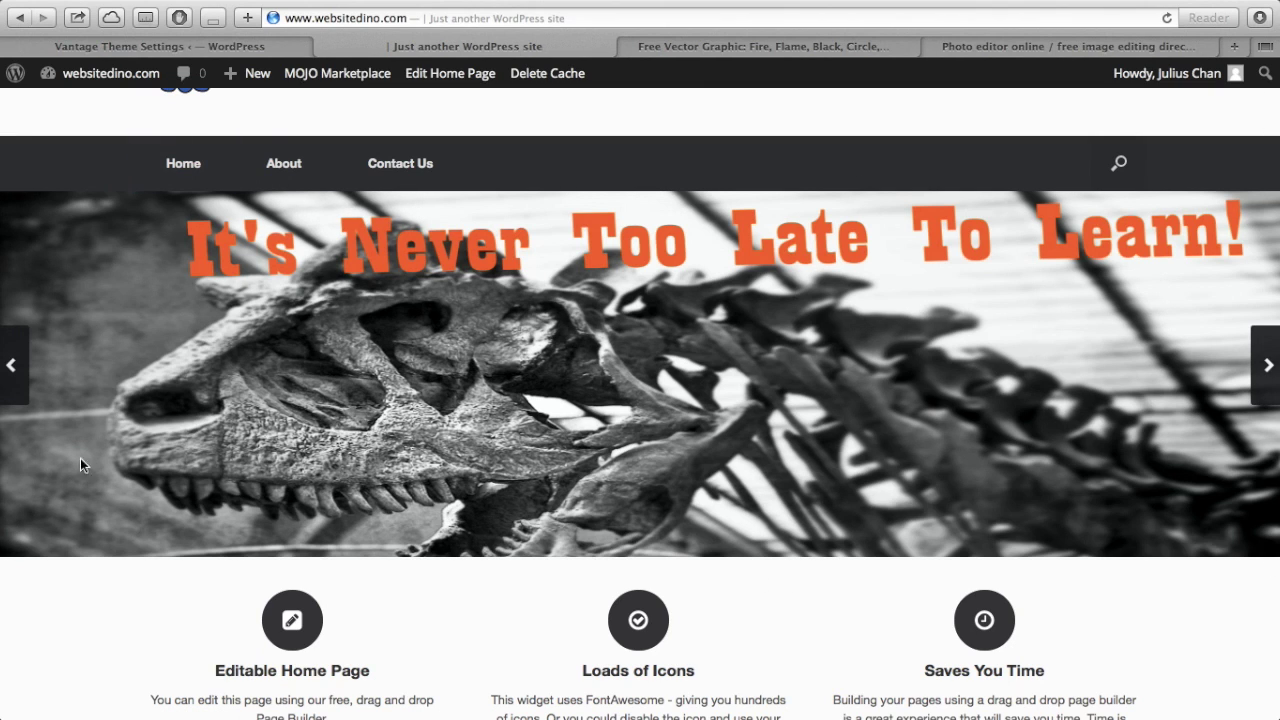
{"action": "scroll", "coordinate": [452, 485], "scroll_direction": "up", "scroll_amount": 2}
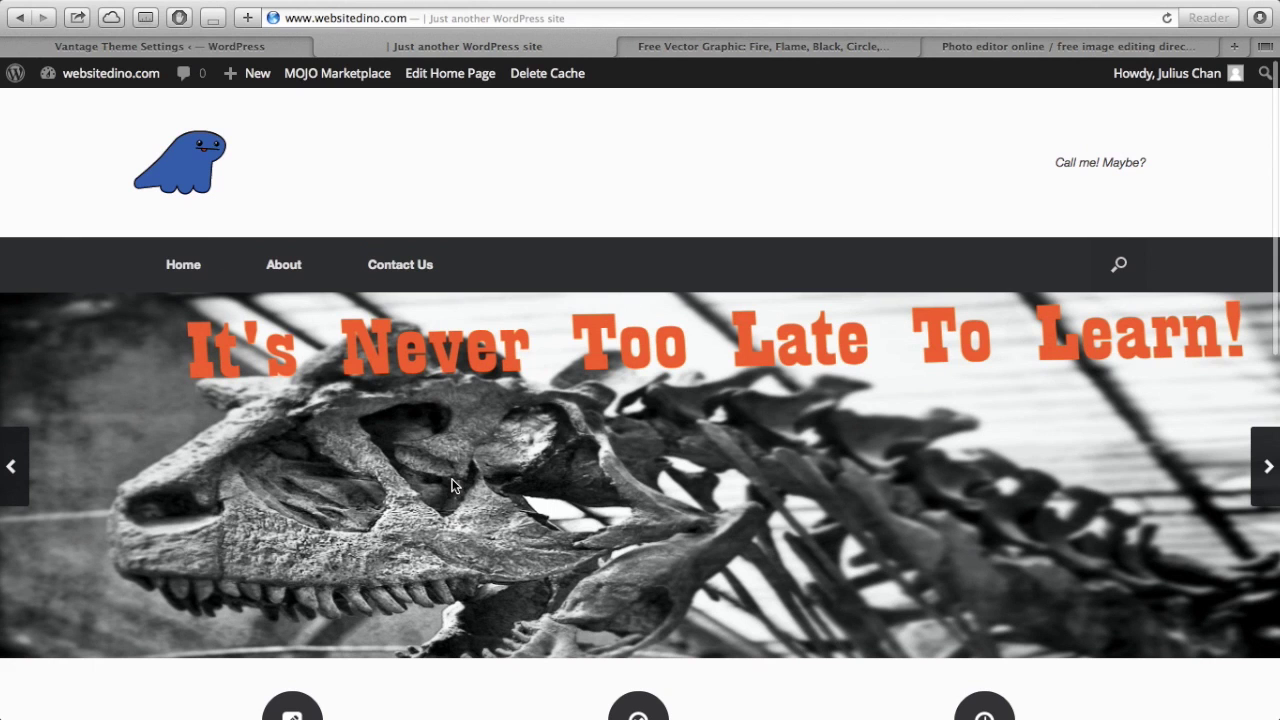
{"action": "scroll", "coordinate": [452, 485], "scroll_direction": "down", "scroll_amount": 3}
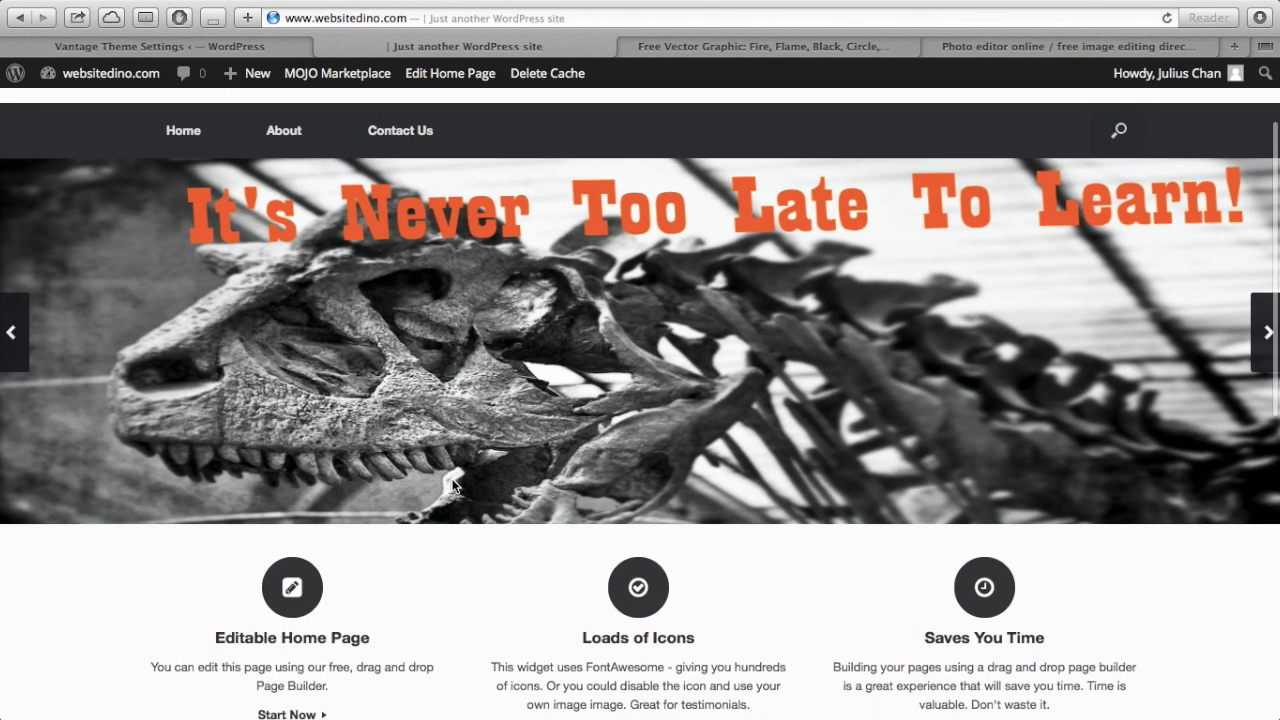
{"action": "scroll", "coordinate": [452, 485], "scroll_direction": "down", "scroll_amount": 8}
{"action": "scroll", "coordinate": [452, 485], "scroll_direction": "up", "scroll_amount": 10}
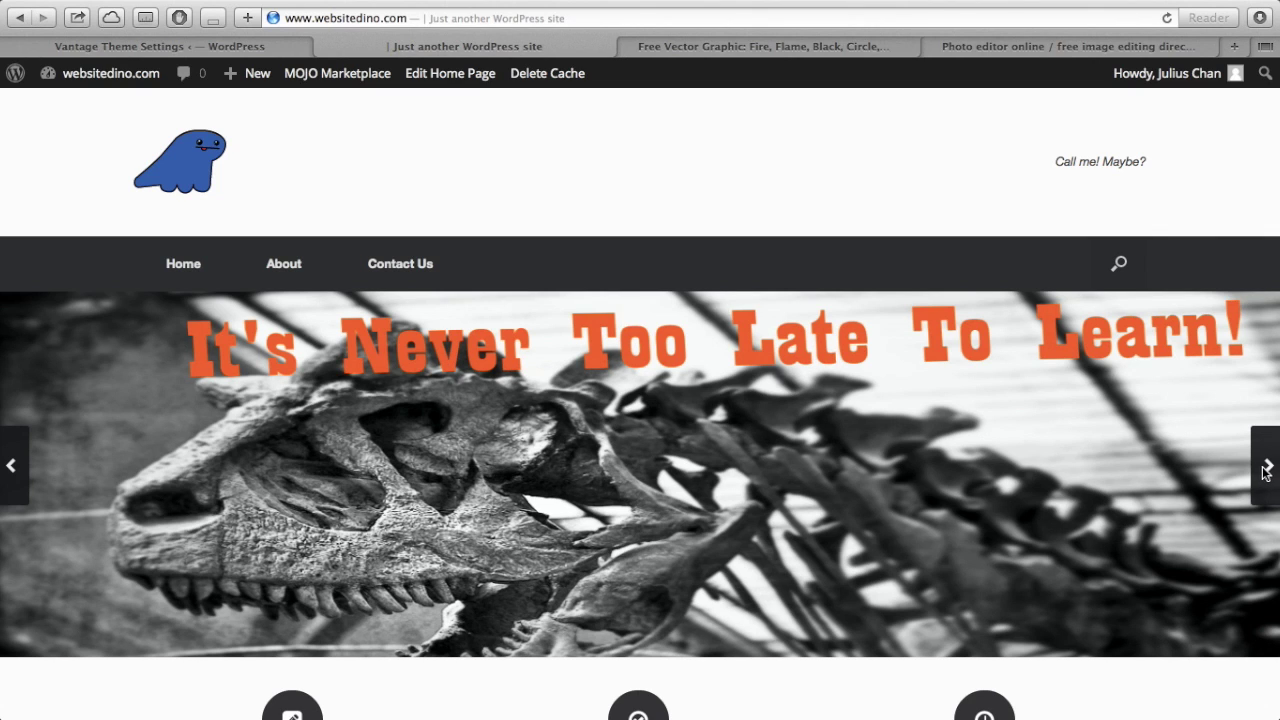
{"action": "scroll", "coordinate": [1262, 470], "scroll_direction": "down", "scroll_amount": 1}
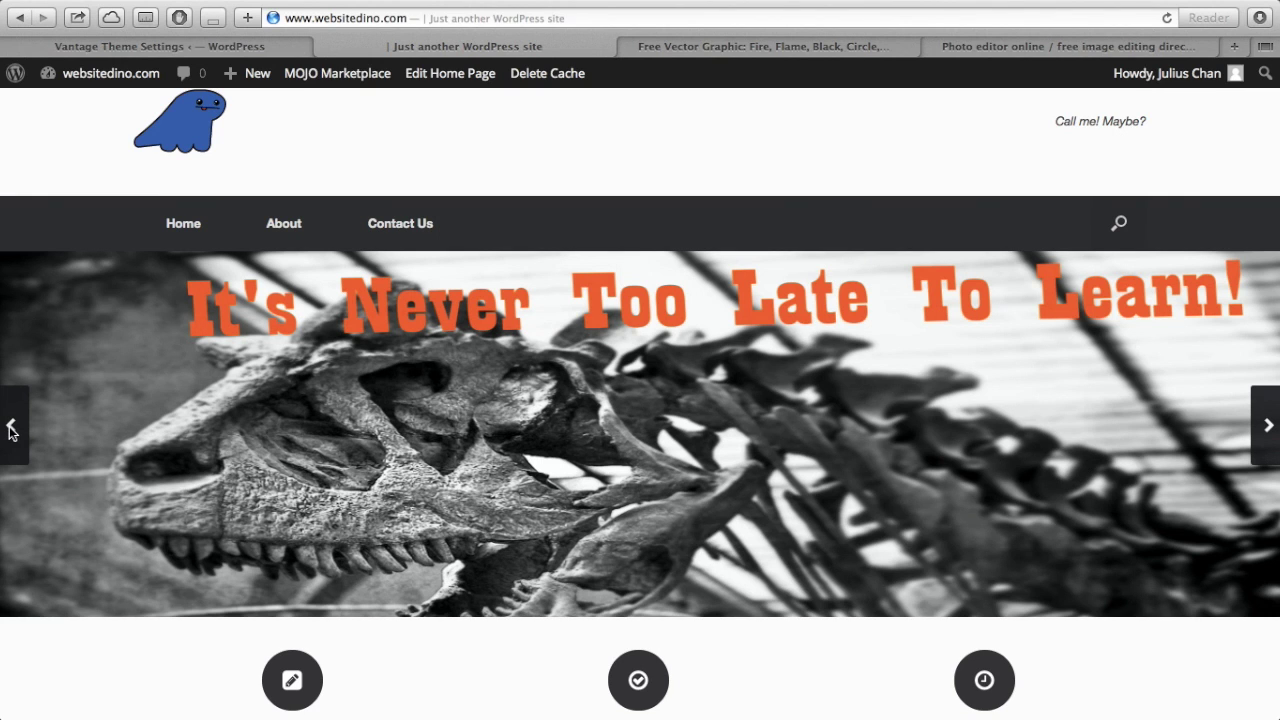
{"action": "scroll", "coordinate": [514, 605], "scroll_direction": "down", "scroll_amount": 4}
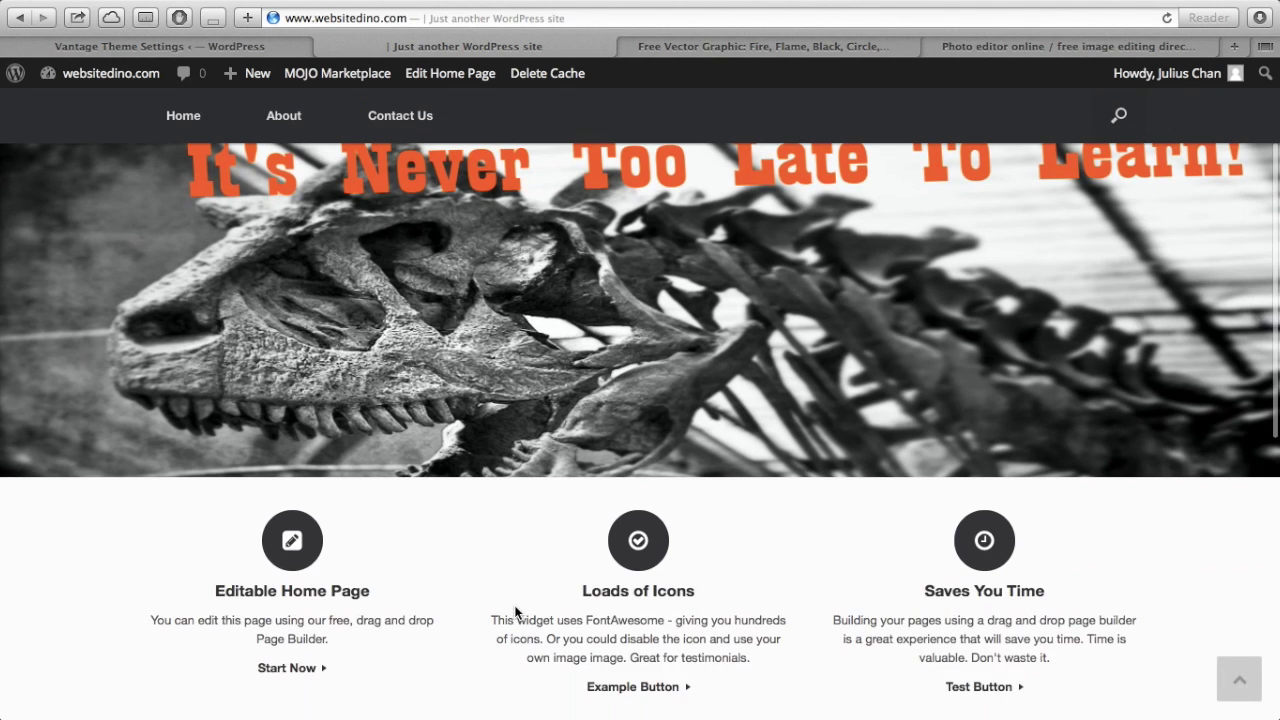
{"action": "scroll", "coordinate": [515, 612], "scroll_direction": "up", "scroll_amount": 3}
{"action": "scroll", "coordinate": [515, 612], "scroll_direction": "up", "scroll_amount": 2}
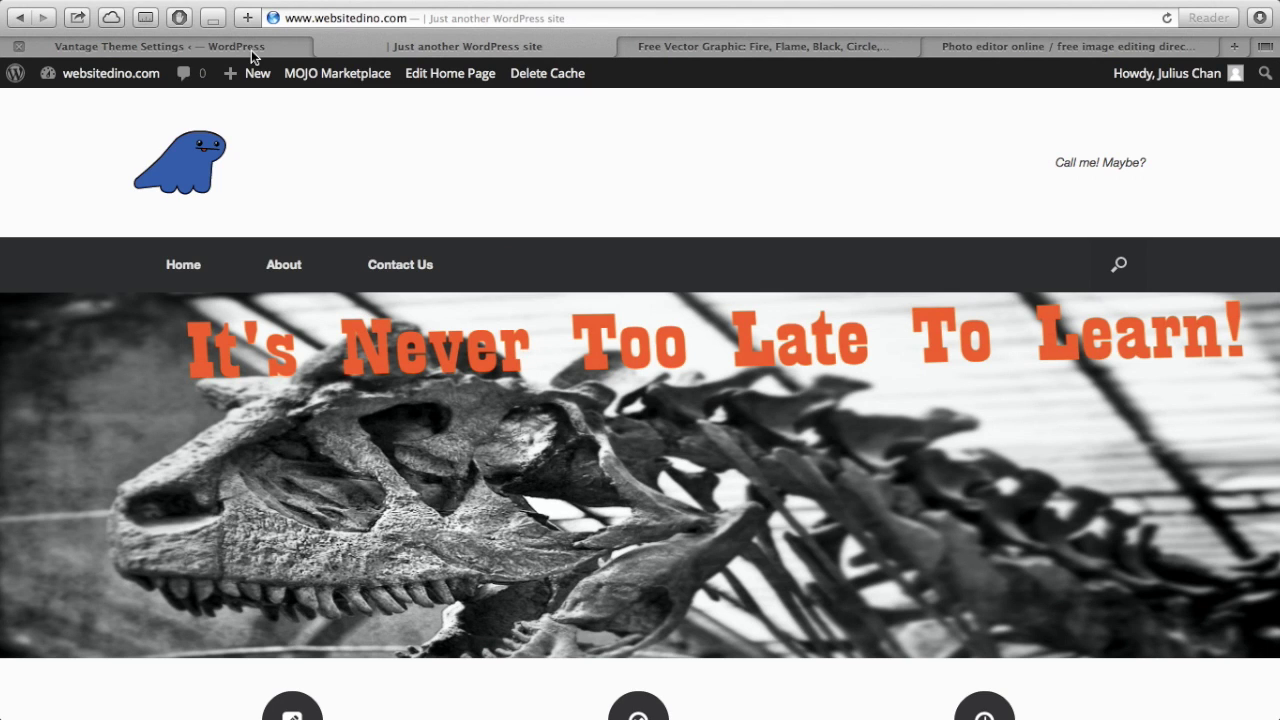
- Return to the Vantage Theme Settings page and open the installed Plugins list
{"action": "left_click", "coordinate": [251, 50]}
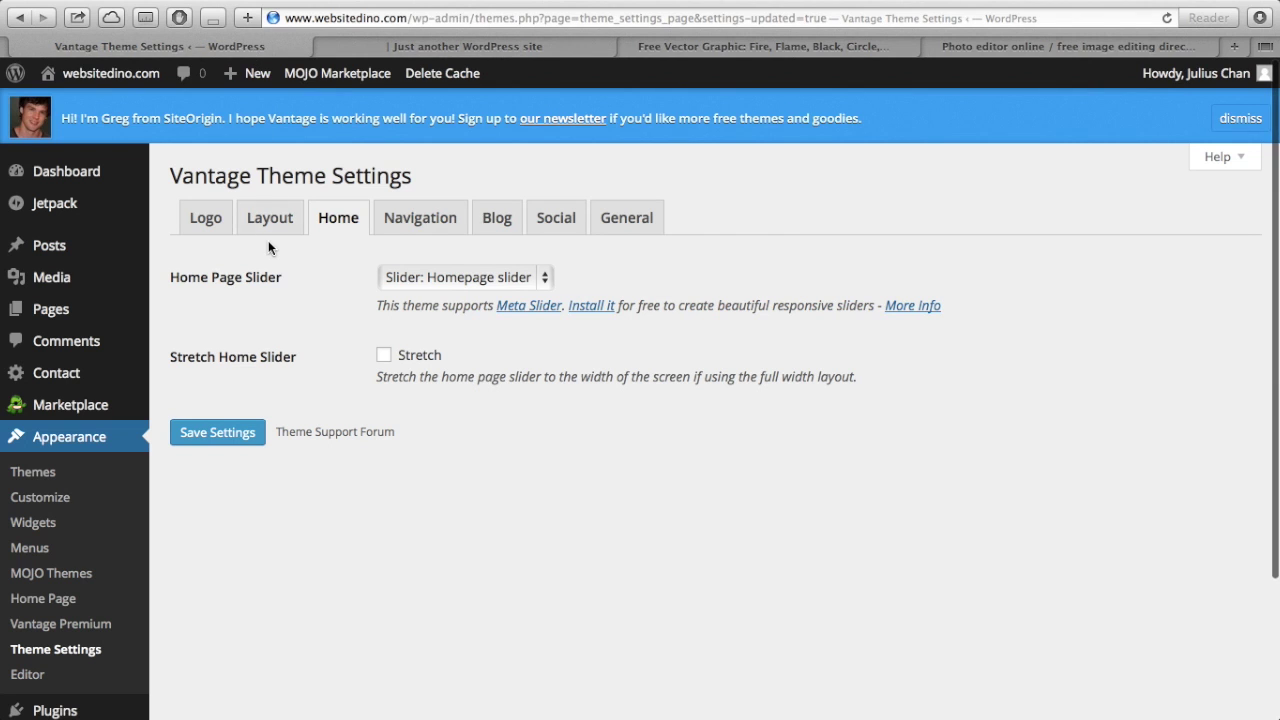
{"action": "scroll", "coordinate": [259, 483], "scroll_direction": "down", "scroll_amount": 2}
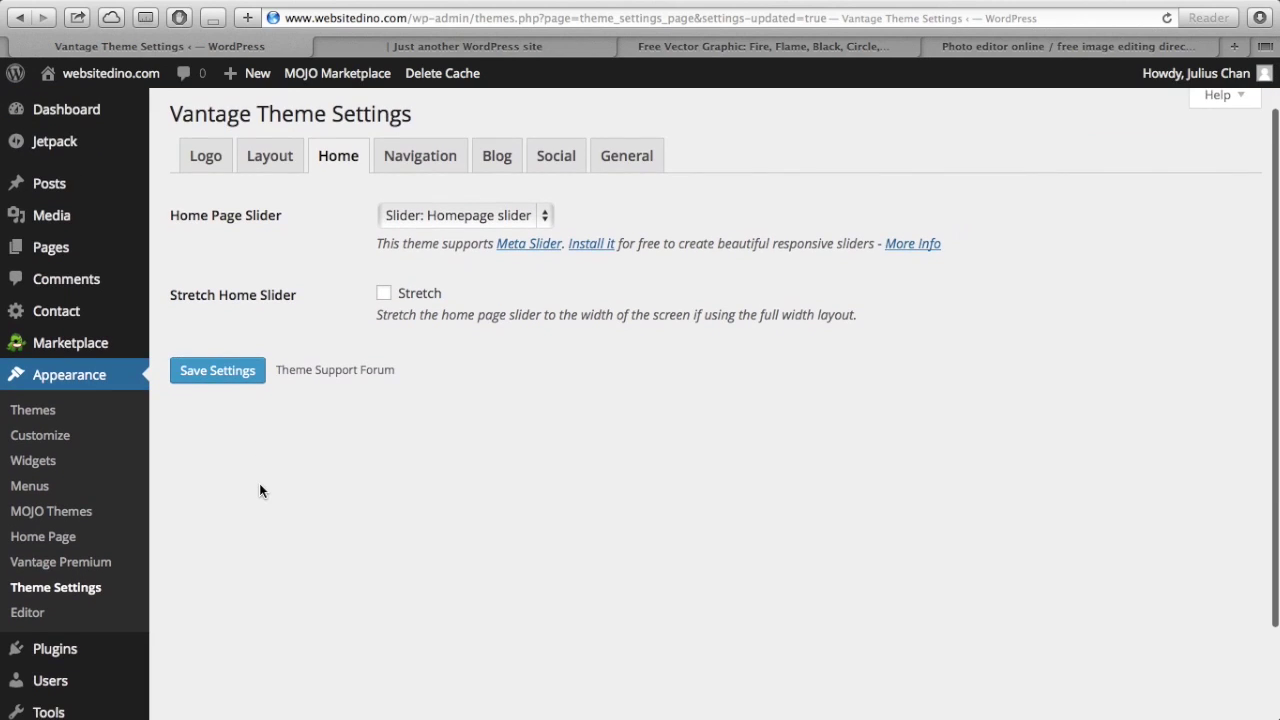
{"action": "left_click", "coordinate": [70, 643]}
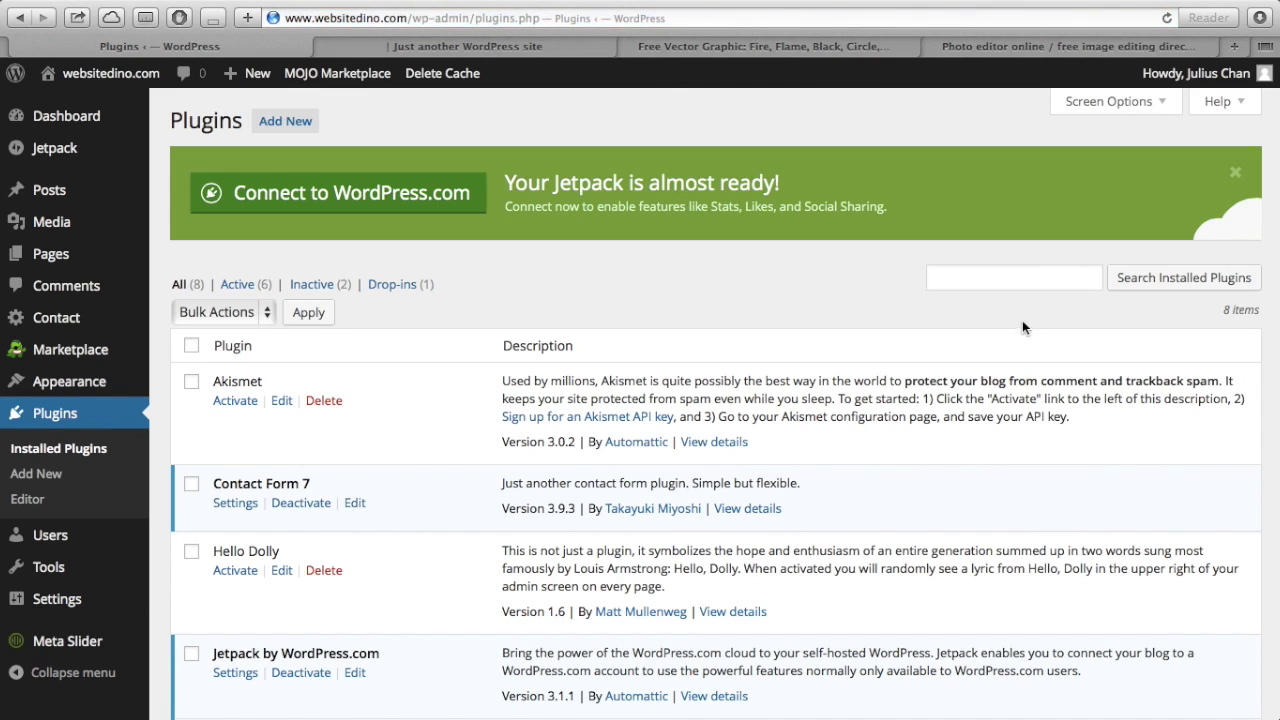
- Search the installed plugins for 'page builder'
{"action": "left_click", "coordinate": [1017, 279]}
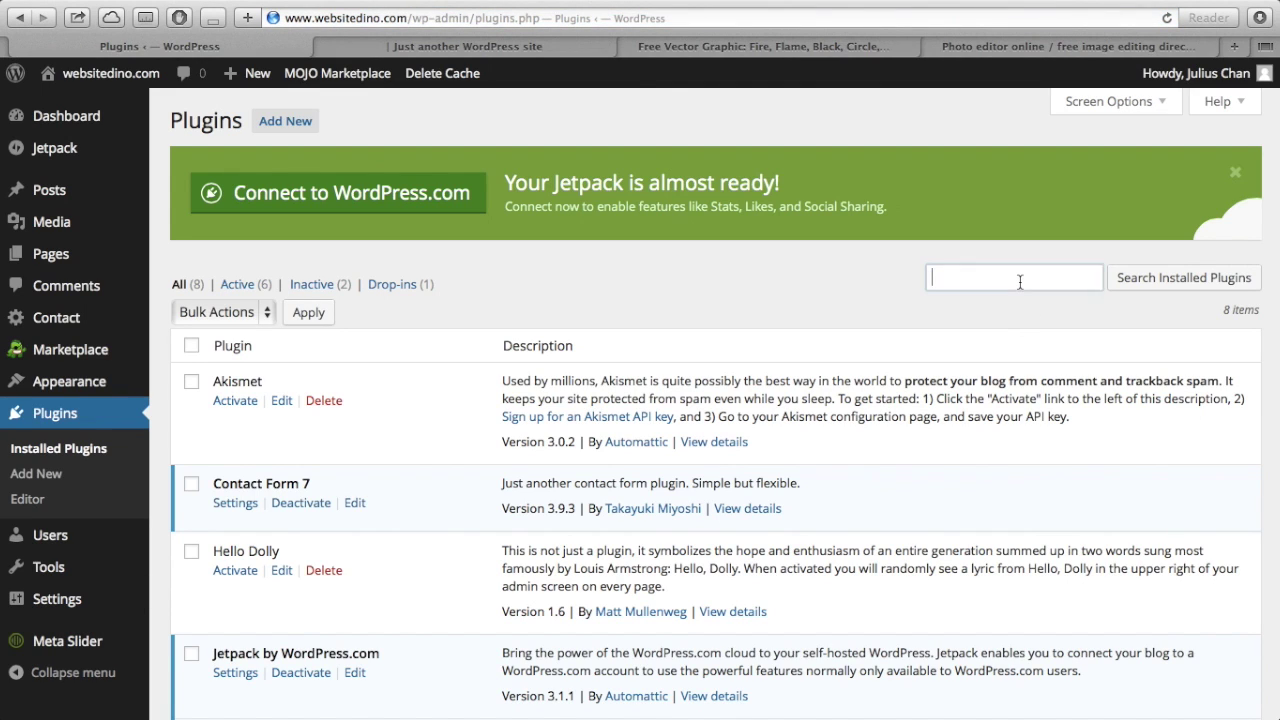
{"action": "type", "text": "page builder"}
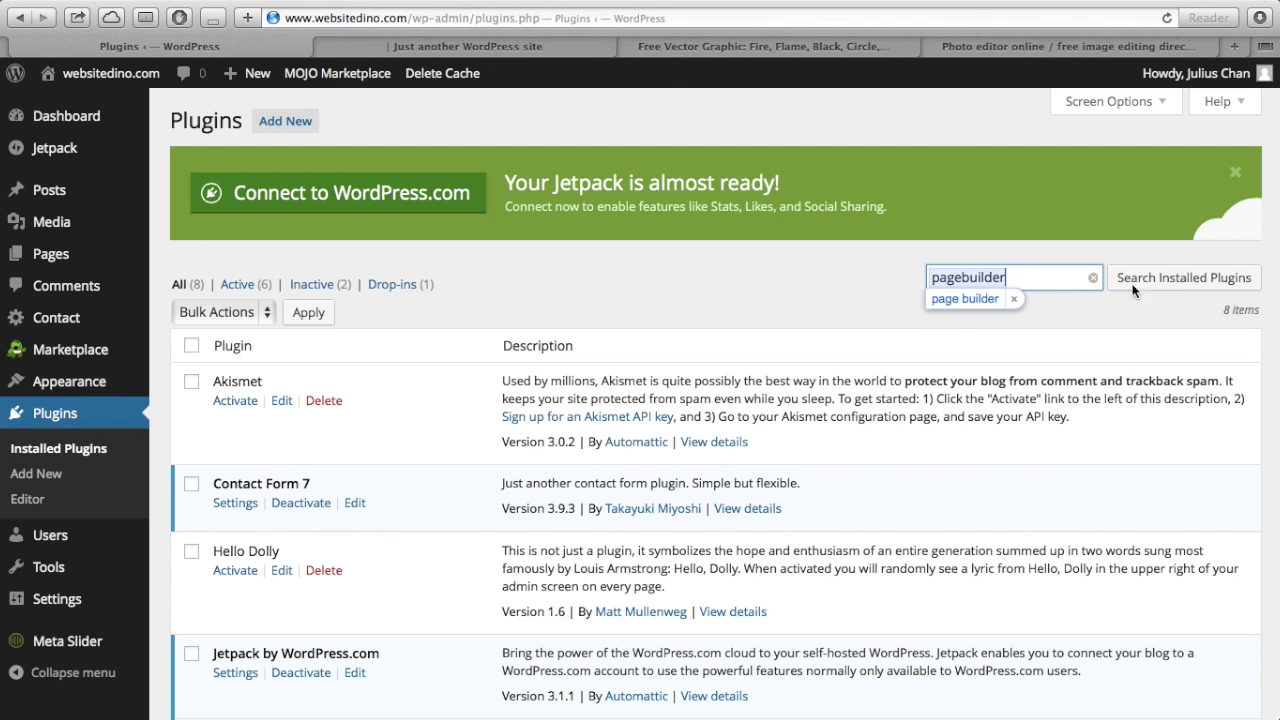
{"action": "left_click", "coordinate": [1178, 288]}
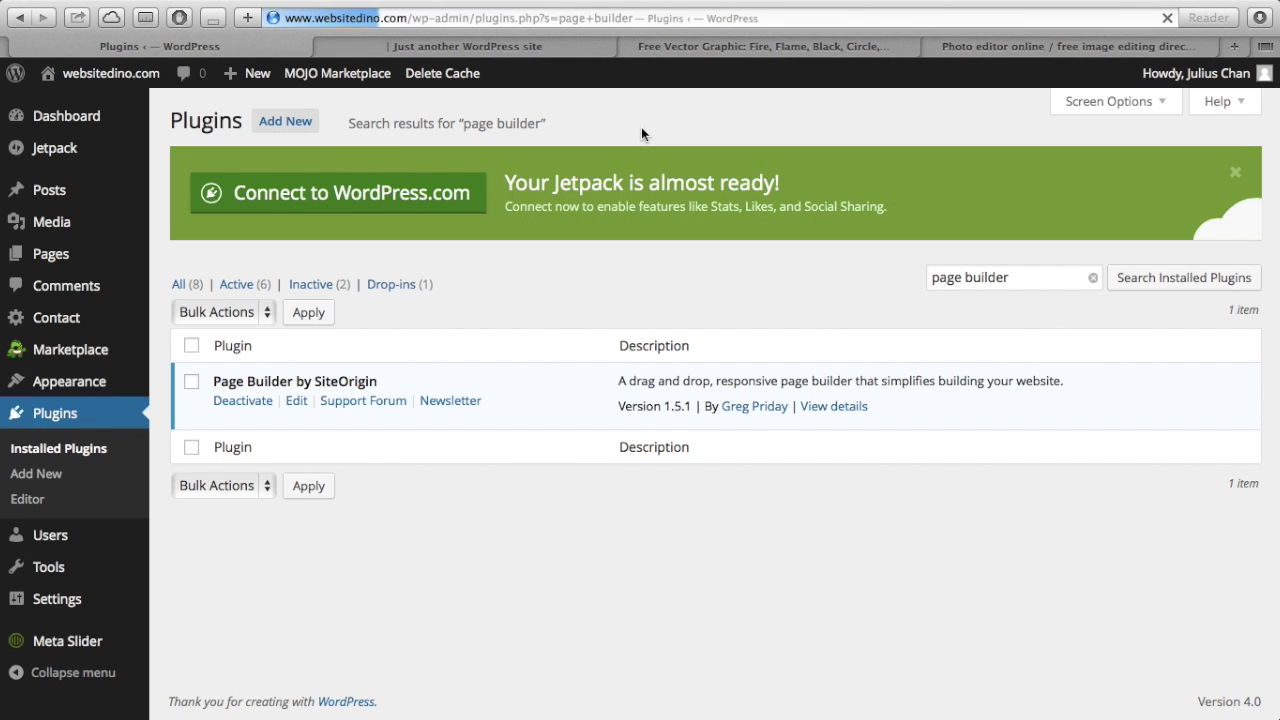
- Search the Add Plugins directory for 'page builder' and review the results
{"action": "left_click", "coordinate": [292, 124]}
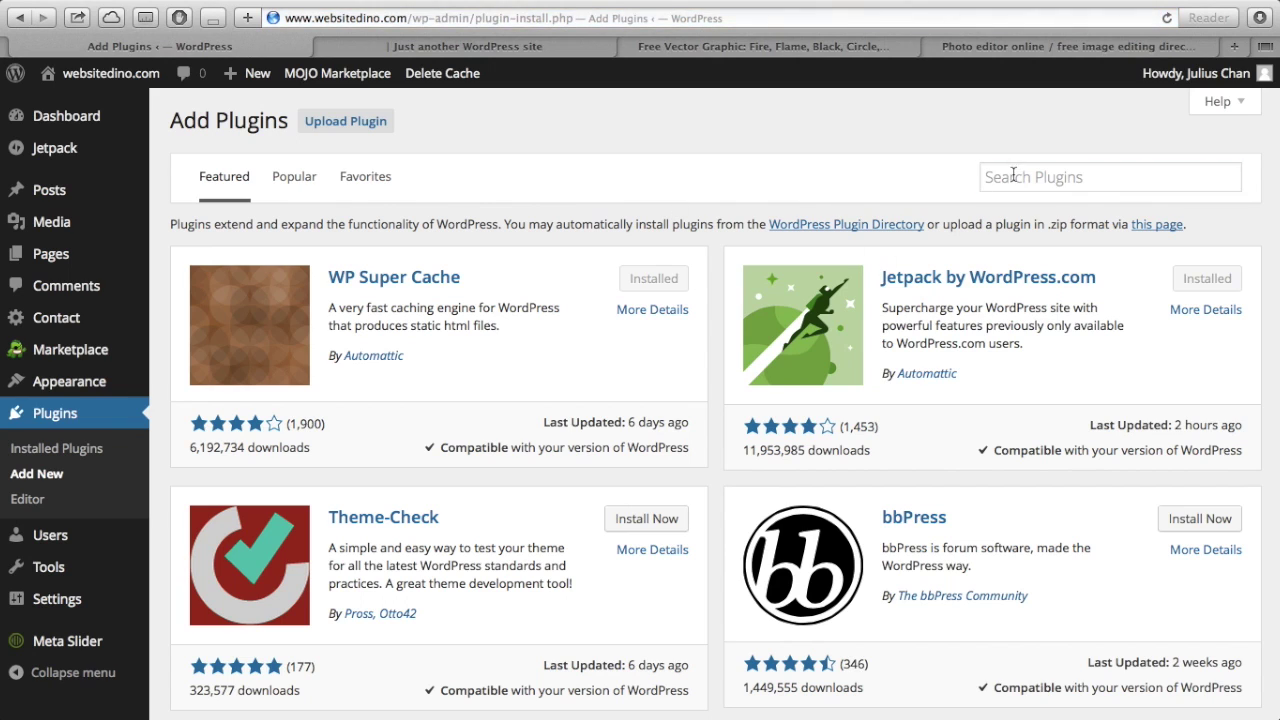
{"action": "left_click", "coordinate": [1014, 176]}
{"action": "type", "text": "pagebuilder"}
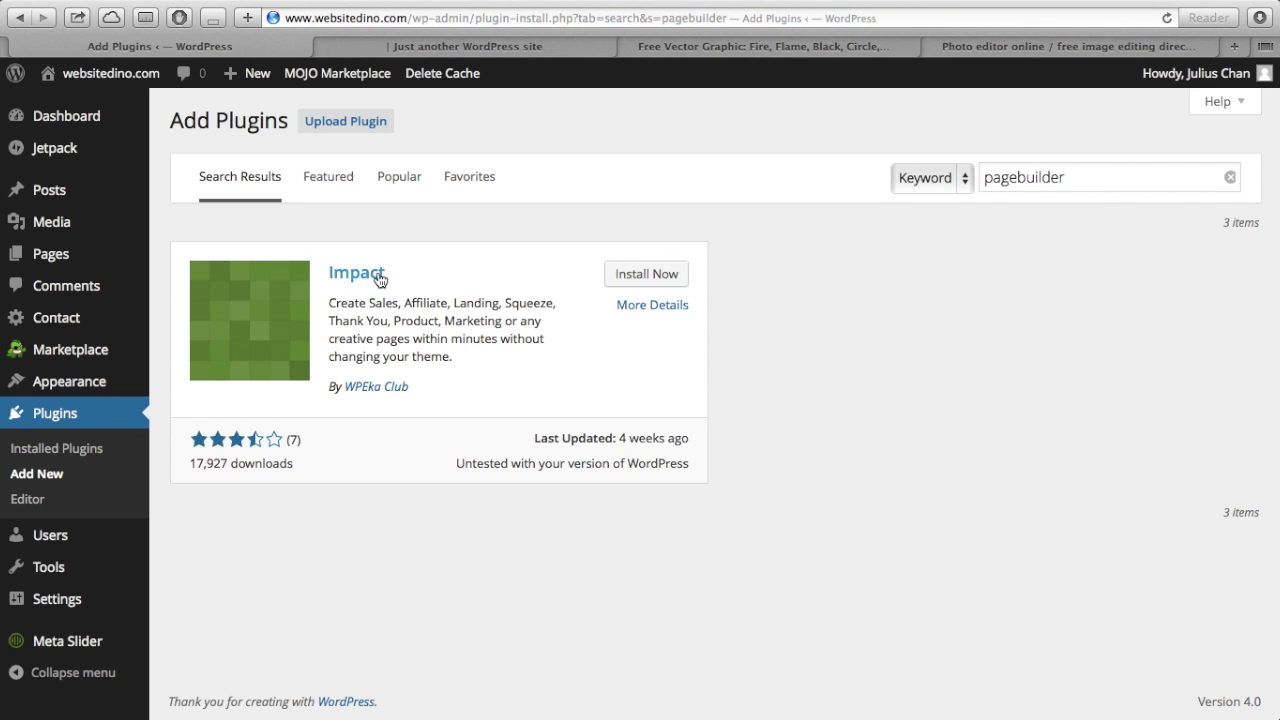
{"action": "left_click", "coordinate": [1019, 177]}
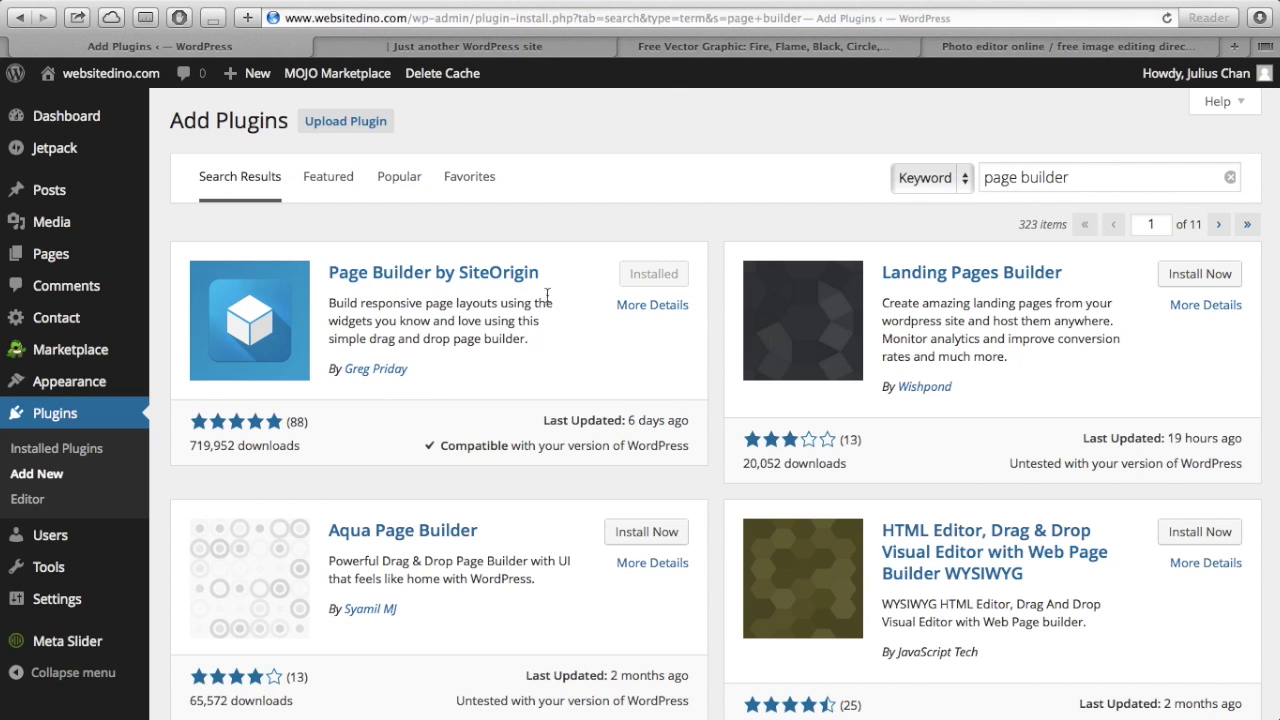
{"action": "scroll", "coordinate": [573, 308], "scroll_direction": "down", "scroll_amount": 2}
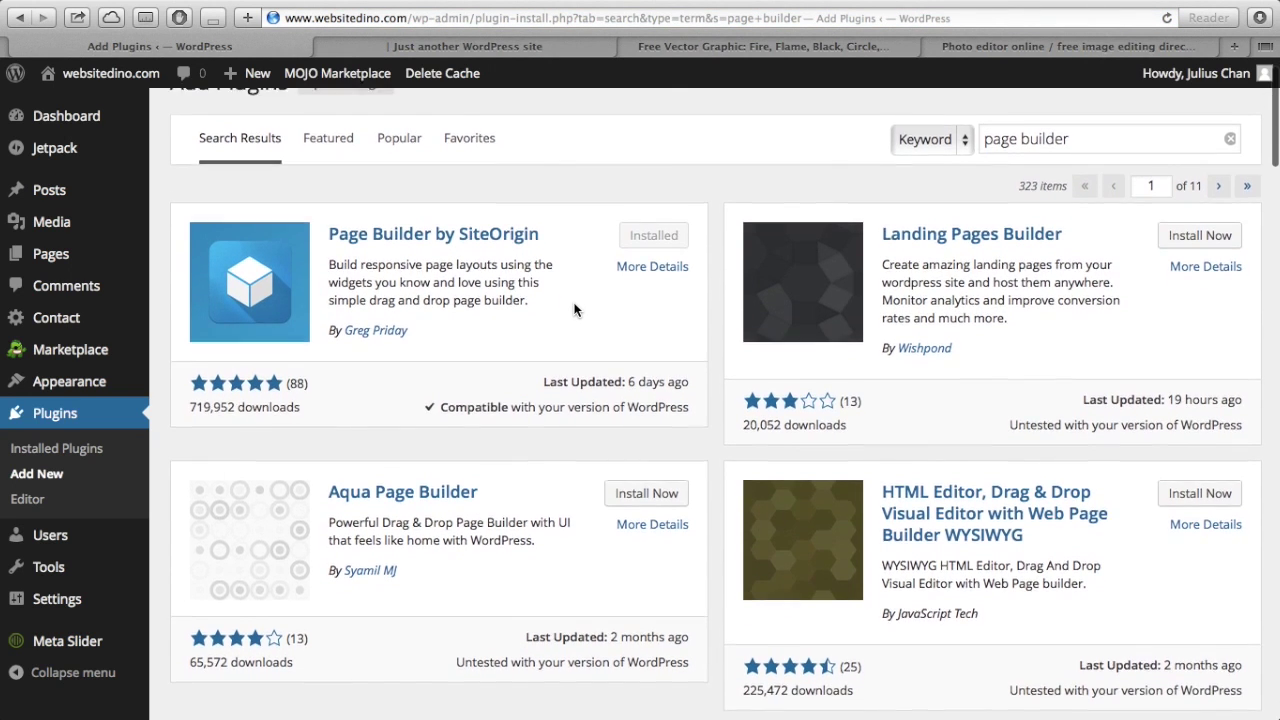
{"action": "scroll", "coordinate": [573, 308], "scroll_direction": "up", "scroll_amount": 2}
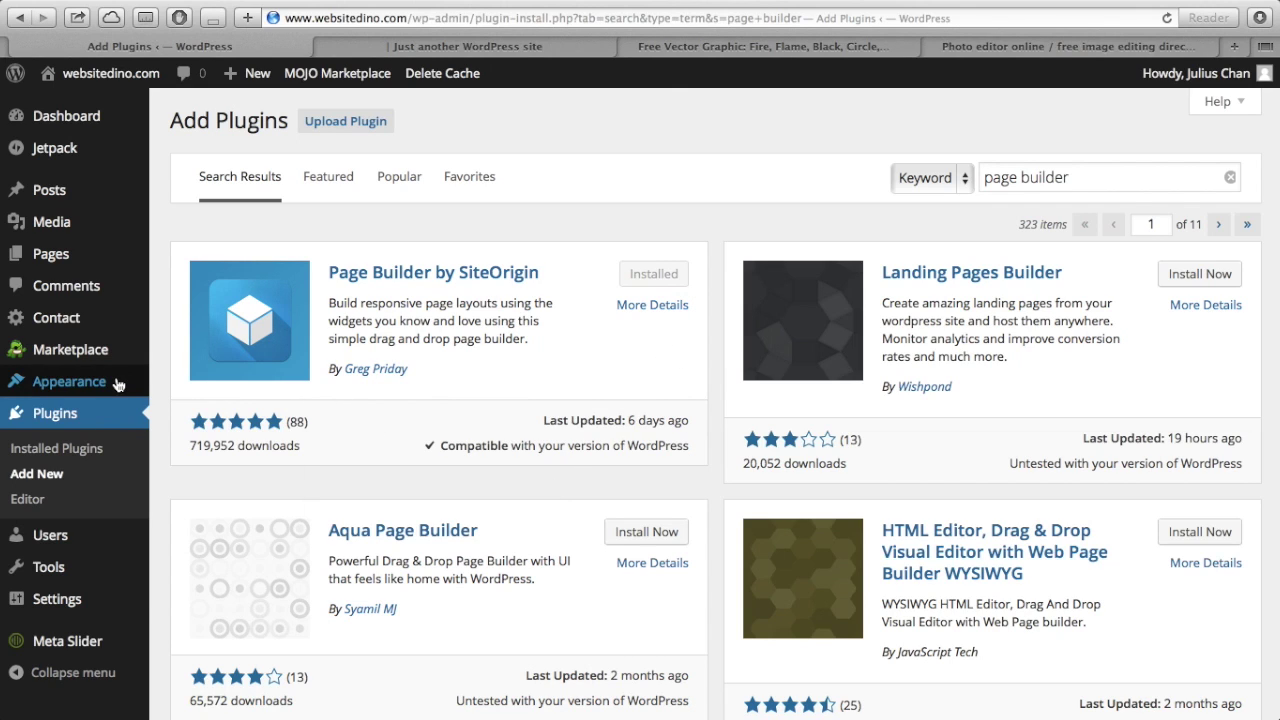
- Open the Custom Home Page builder and compare its widget rows against the live homepage
{"action": "mouse_move", "coordinate": [118, 385]}
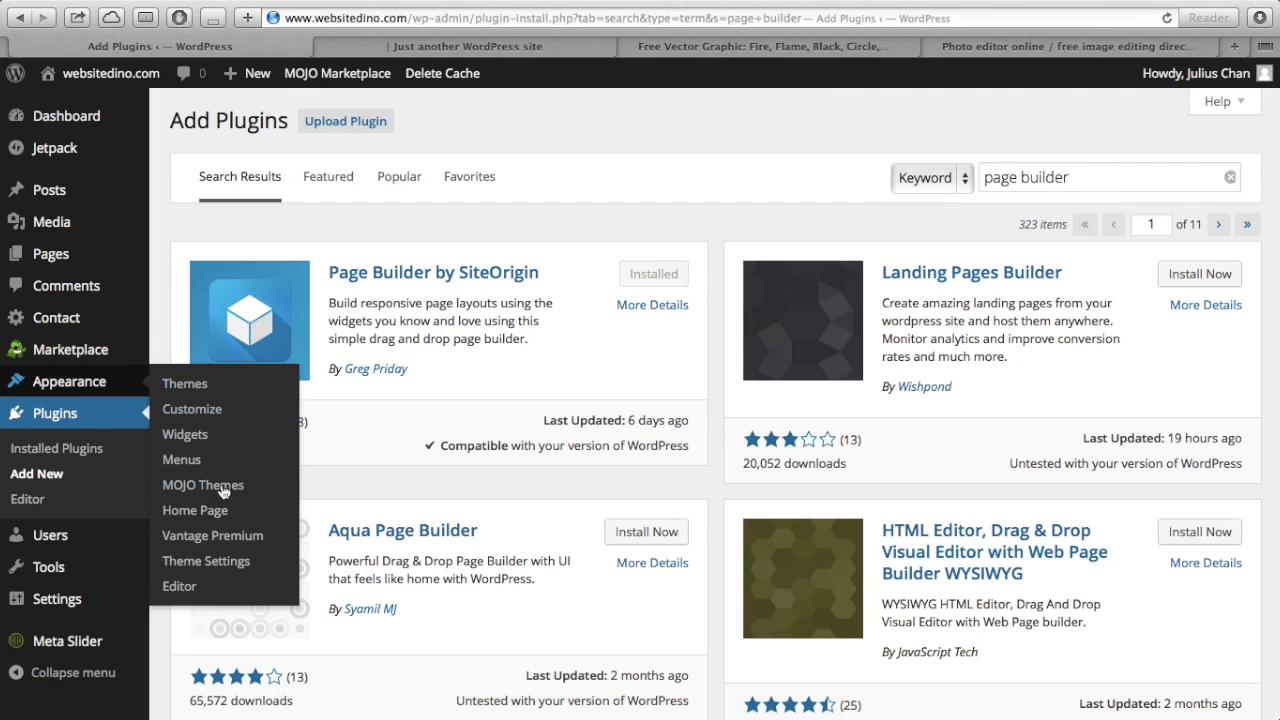
{"action": "left_click", "coordinate": [212, 515]}
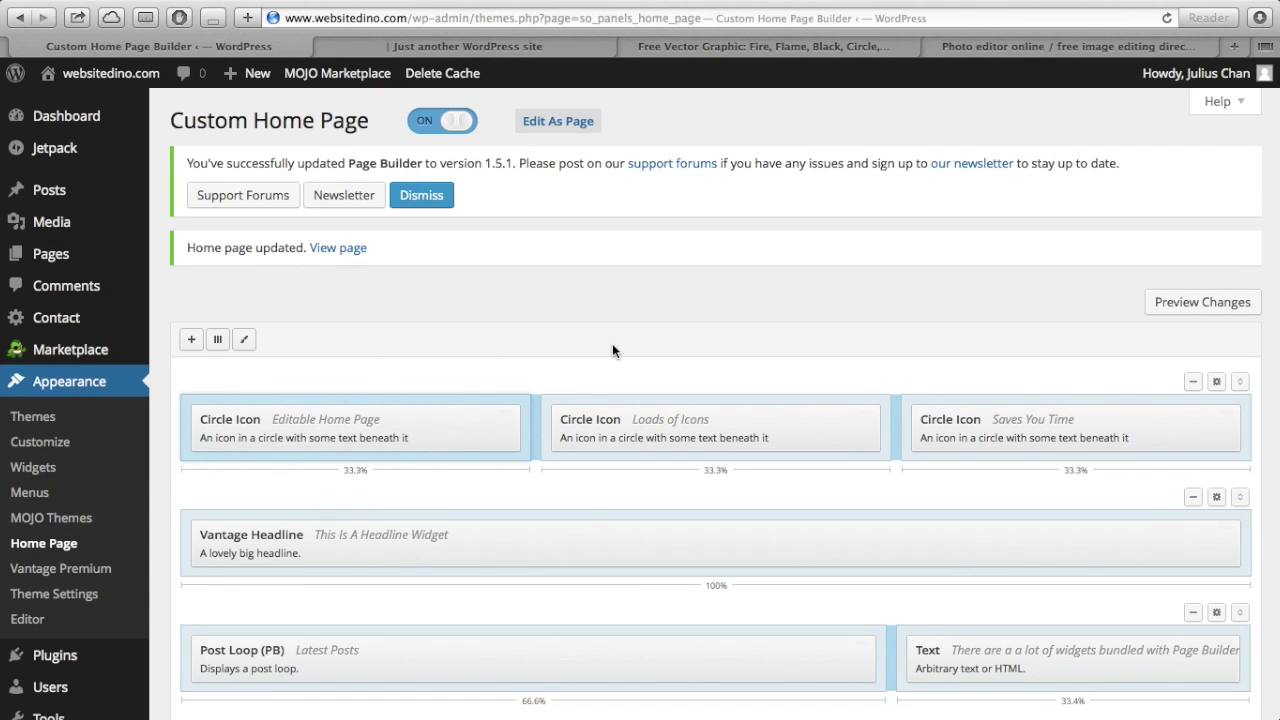
{"action": "scroll", "coordinate": [613, 346], "scroll_direction": "down", "scroll_amount": 3}
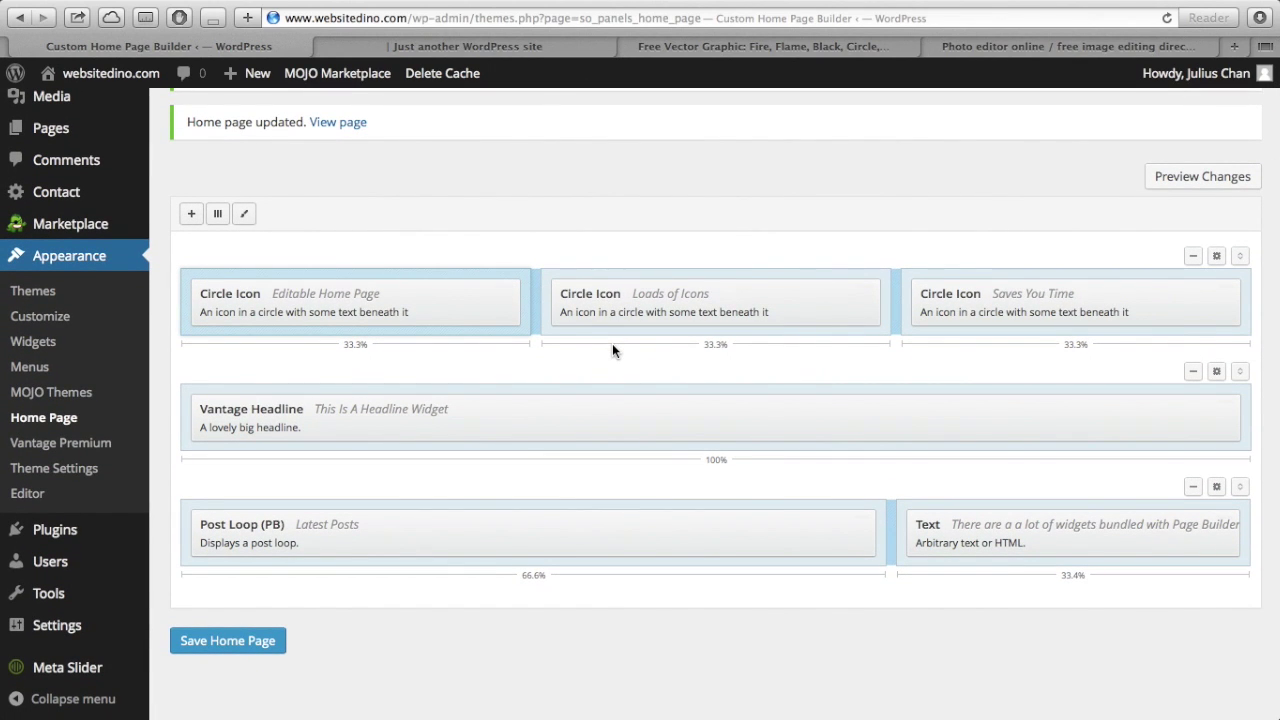
{"action": "left_click", "coordinate": [510, 47]}
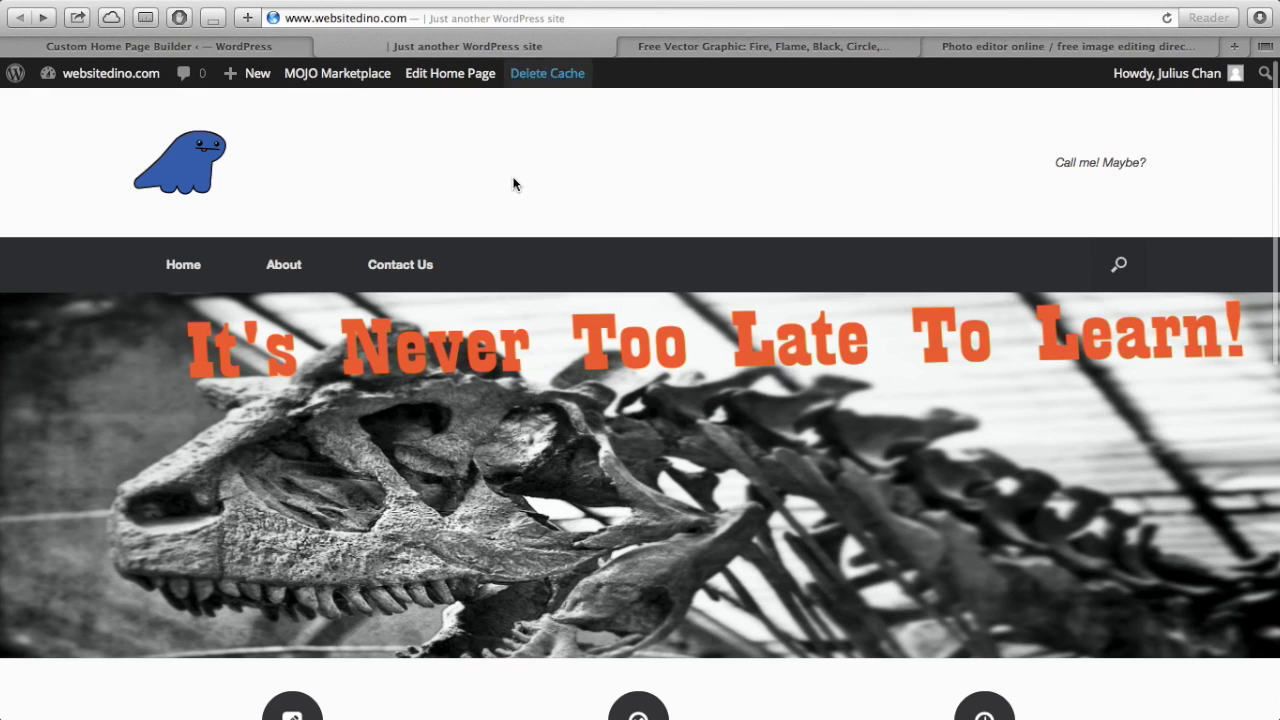
{"action": "scroll", "coordinate": [551, 389], "scroll_direction": "down", "scroll_amount": 5}
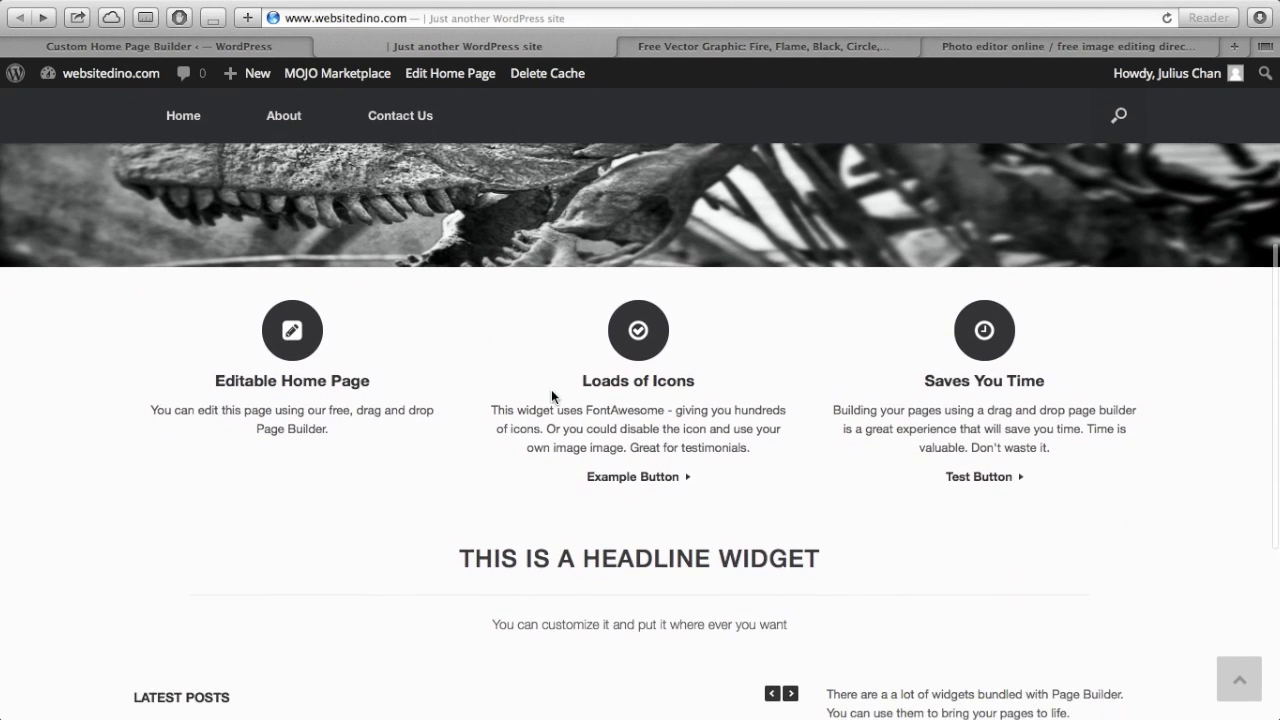
{"action": "scroll", "coordinate": [551, 396], "scroll_direction": "down", "scroll_amount": 3}
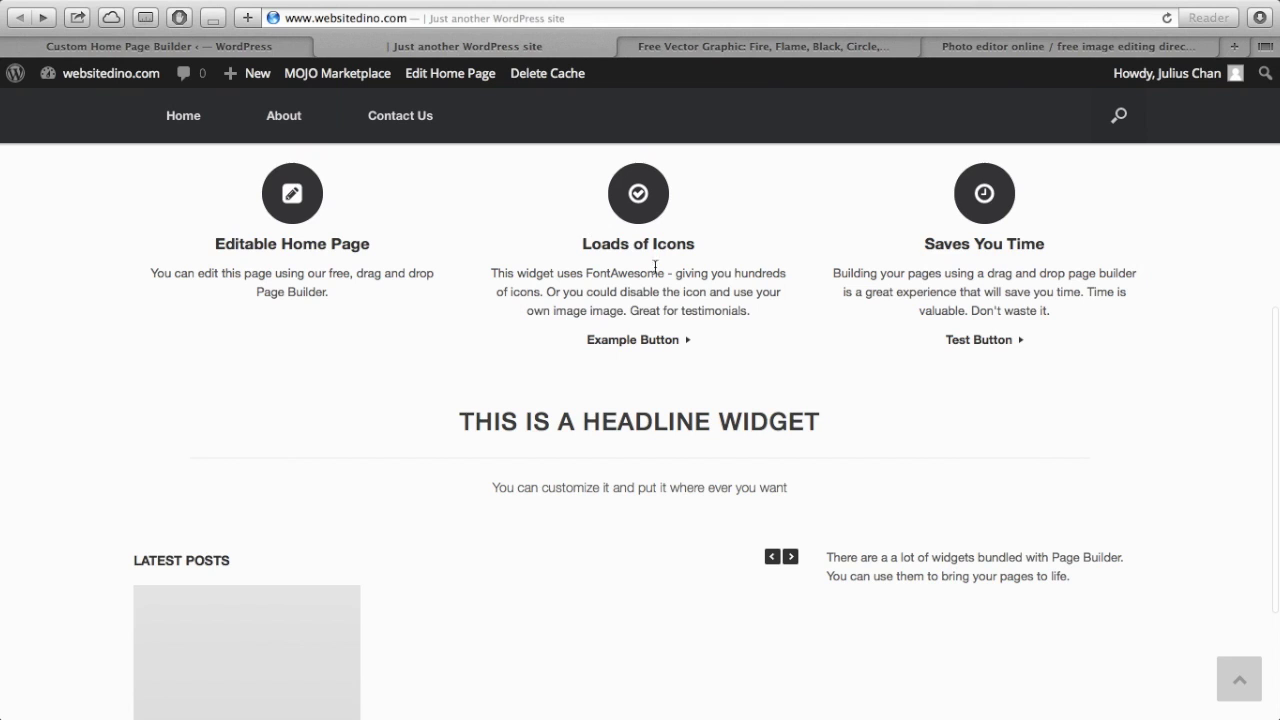
{"action": "left_click", "coordinate": [182, 45]}
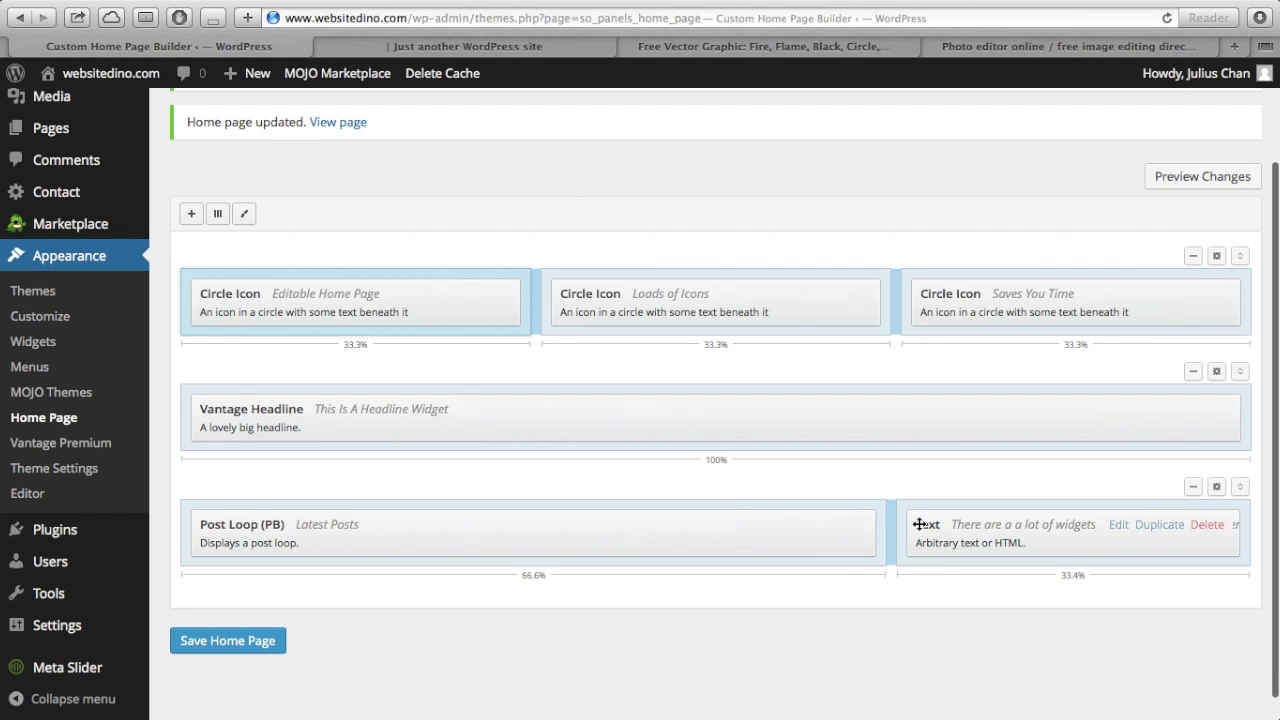
{"action": "left_click", "coordinate": [459, 46]}
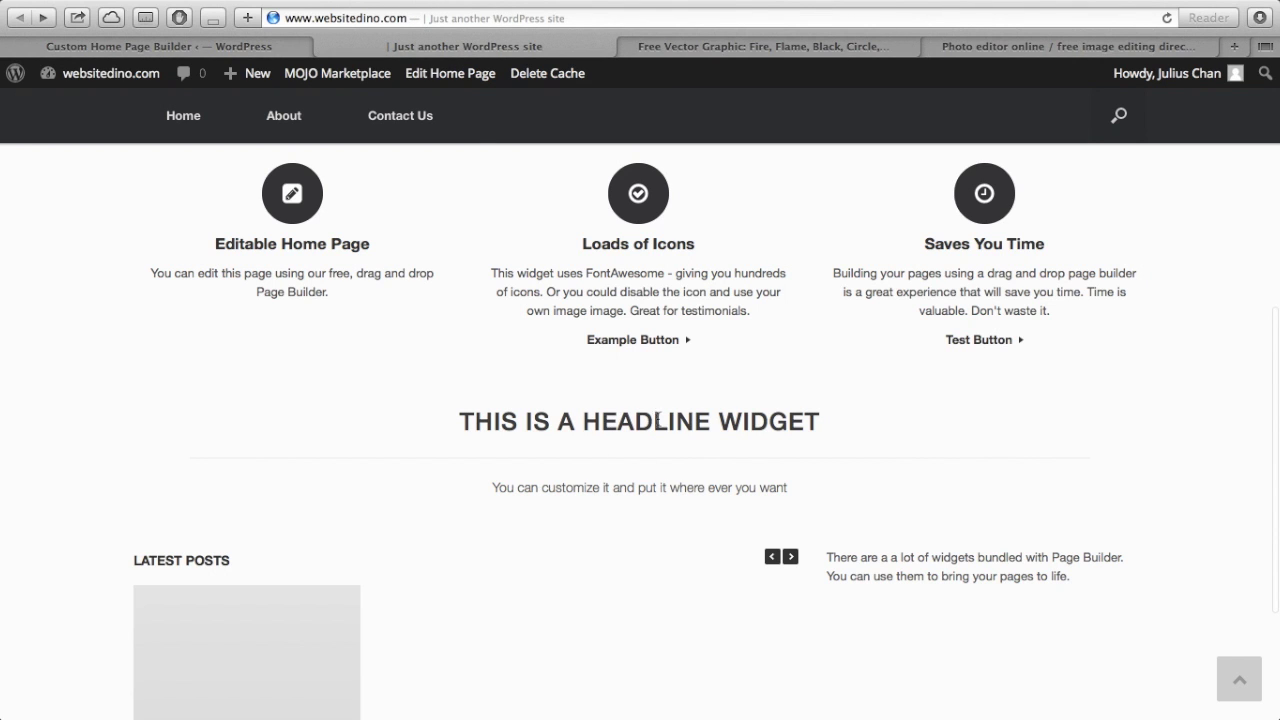
{"action": "scroll", "coordinate": [608, 638], "scroll_direction": "down", "scroll_amount": 1}
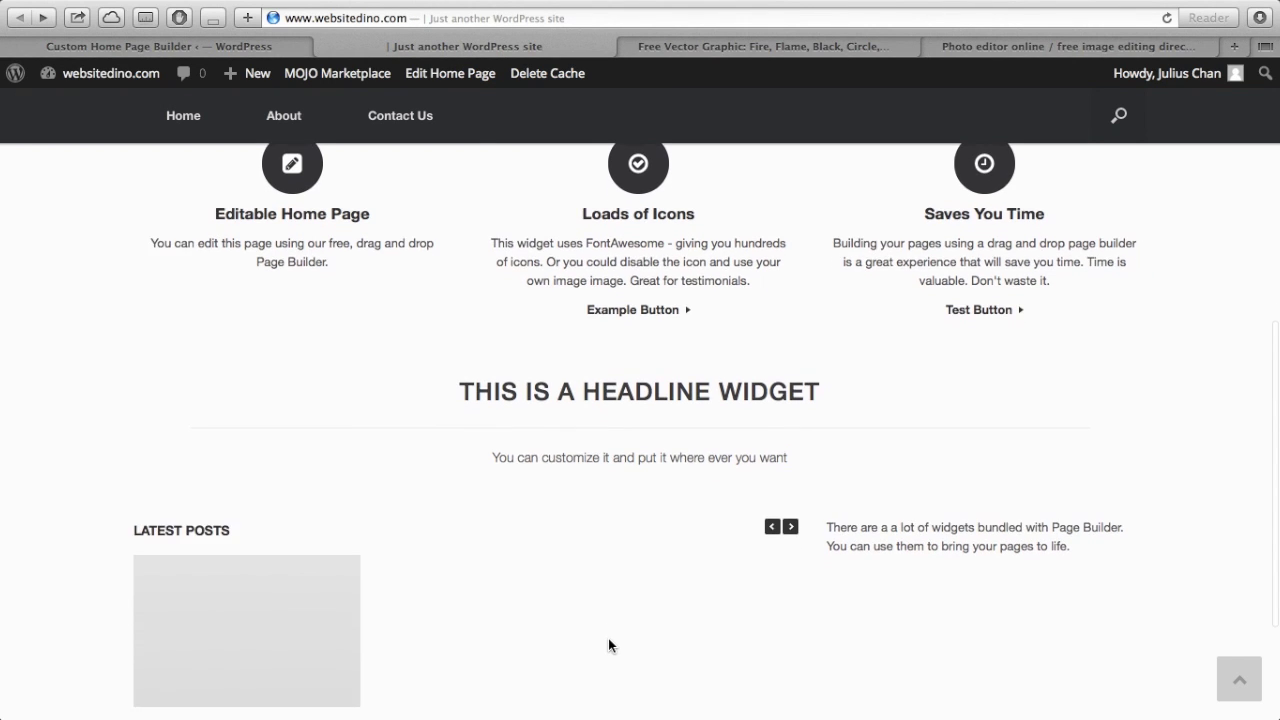
{"action": "scroll", "coordinate": [608, 638], "scroll_direction": "up", "scroll_amount": 1}
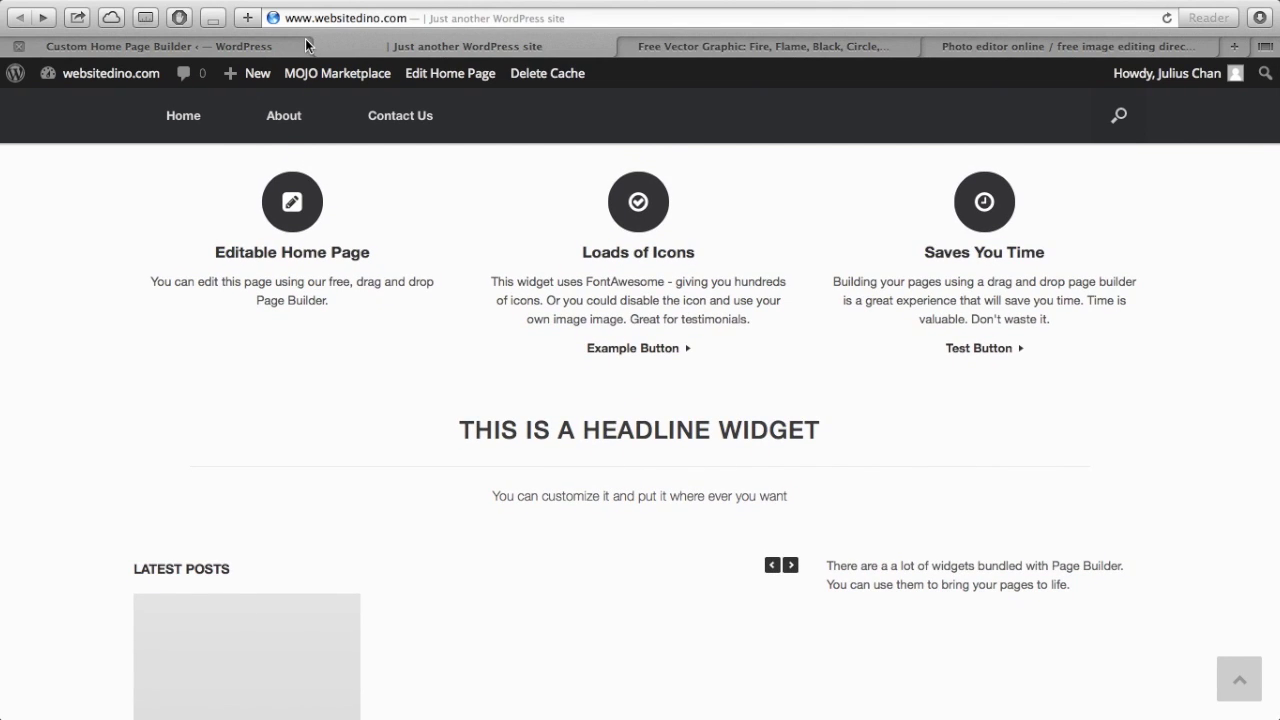
{"action": "left_click", "coordinate": [305, 38]}
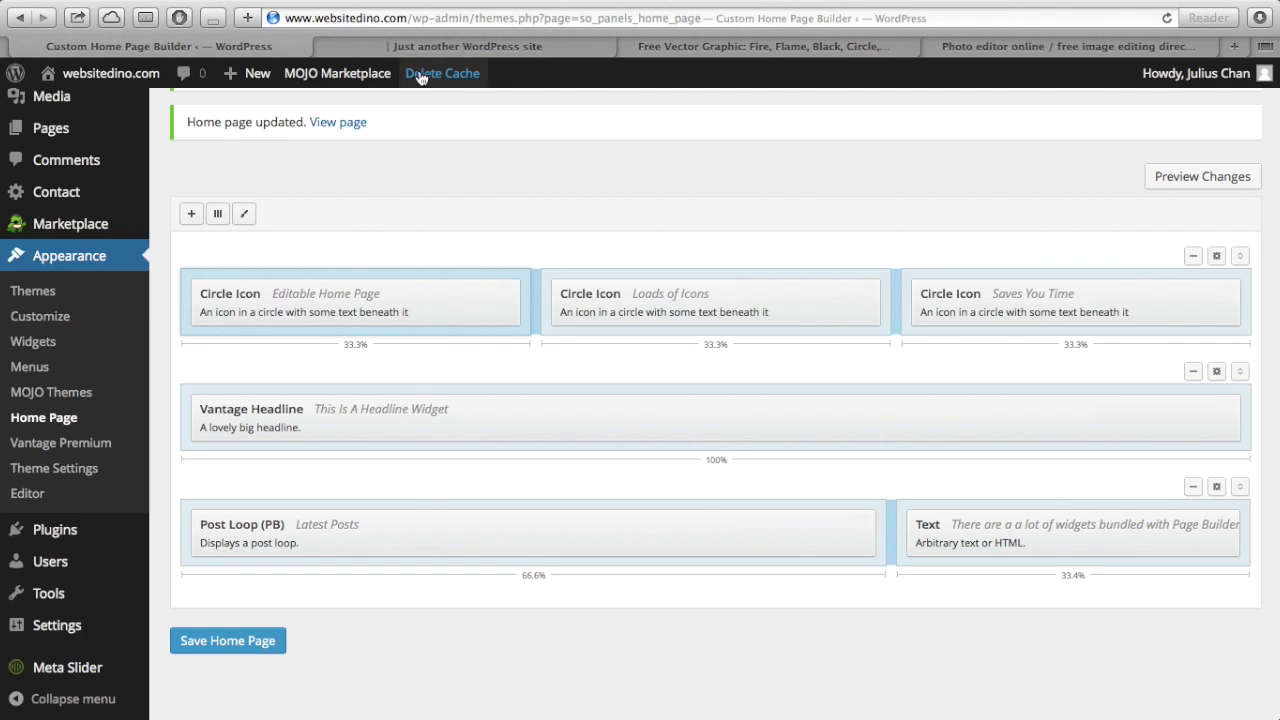
{"action": "mouse_move", "coordinate": [400, 295]}
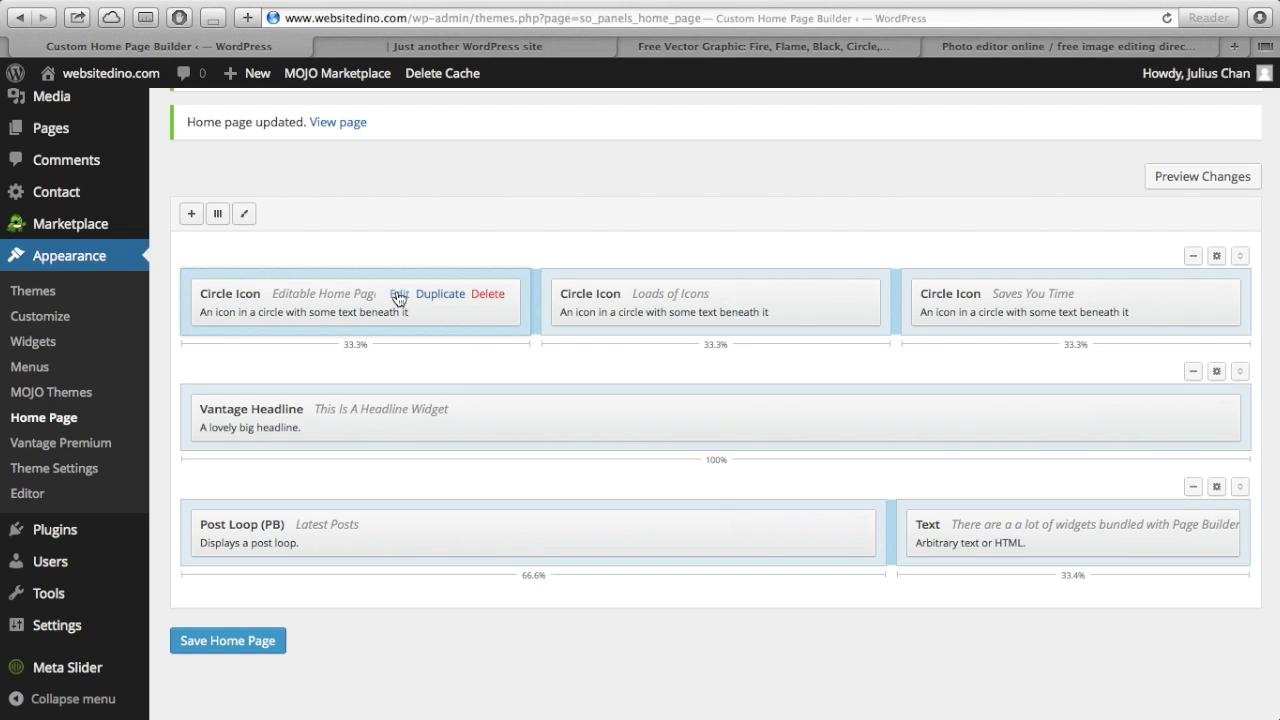
- Retitle the first Circle Icon widget 'Simple and Easy' with description 'You do not need to learn complicated HTML code'
{"action": "left_click", "coordinate": [399, 295]}
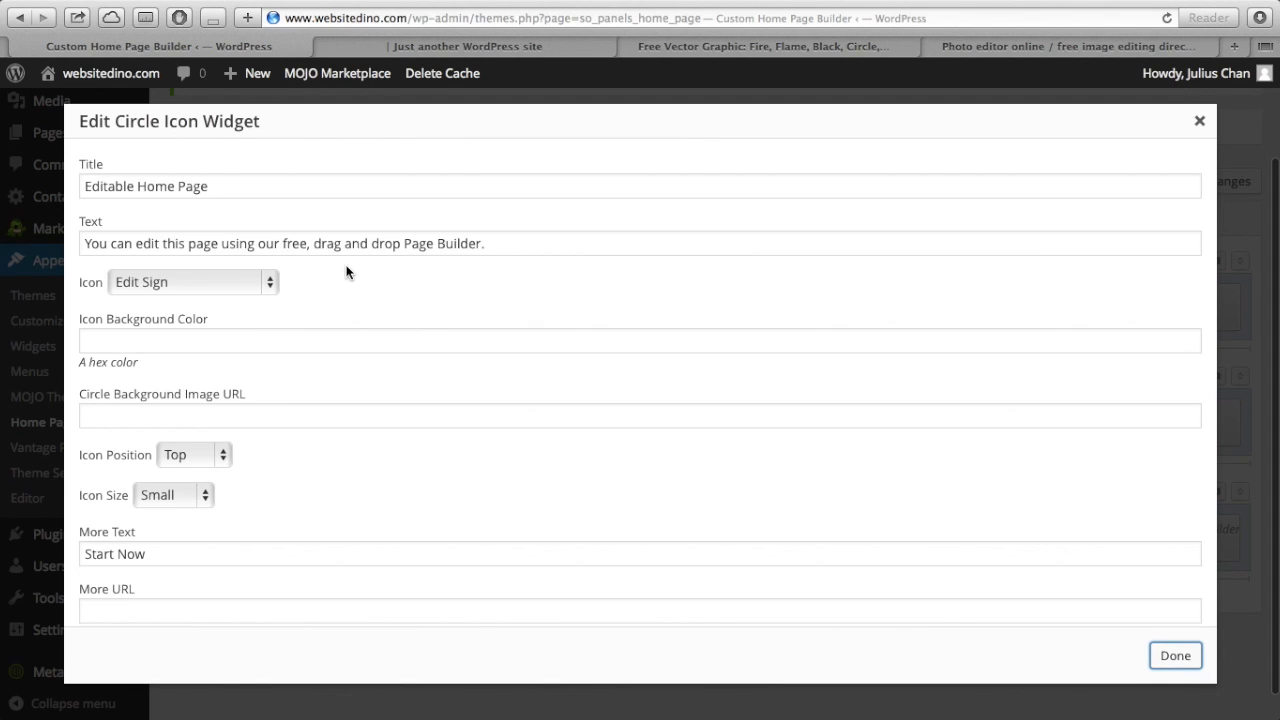
{"action": "triple_click", "coordinate": [259, 190]}
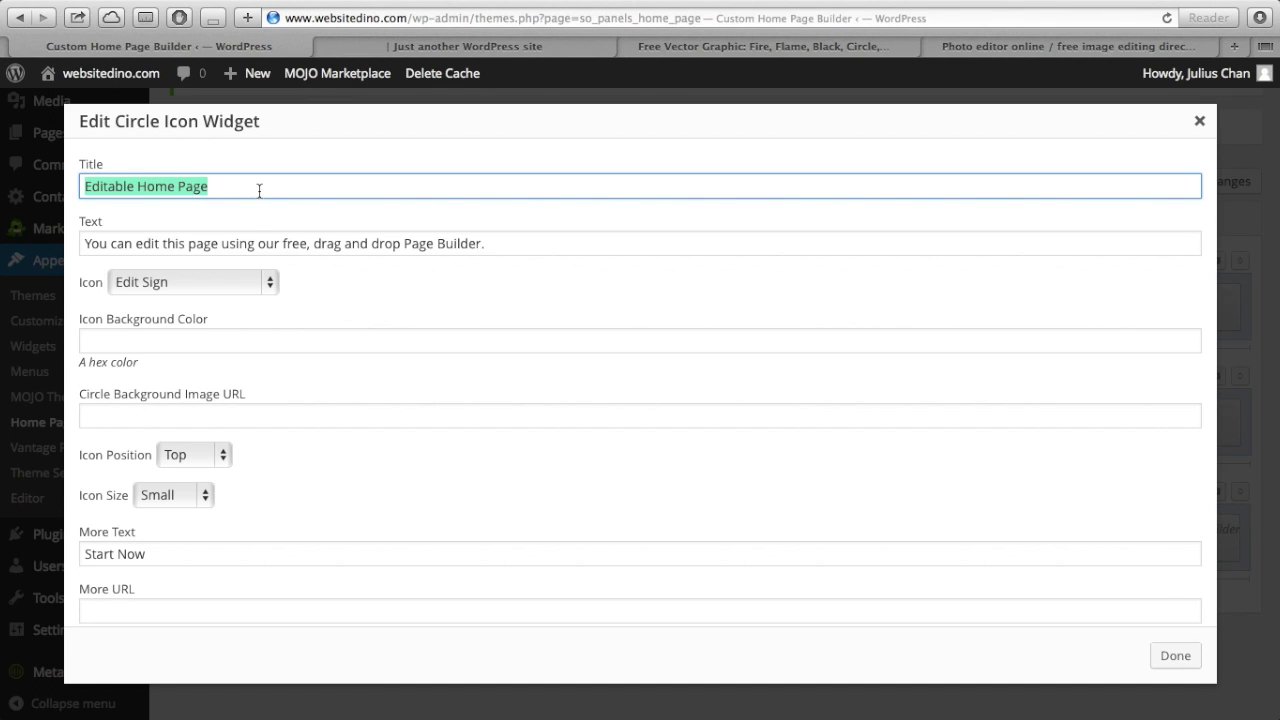
{"action": "type", "text": "Simple and Easy"}
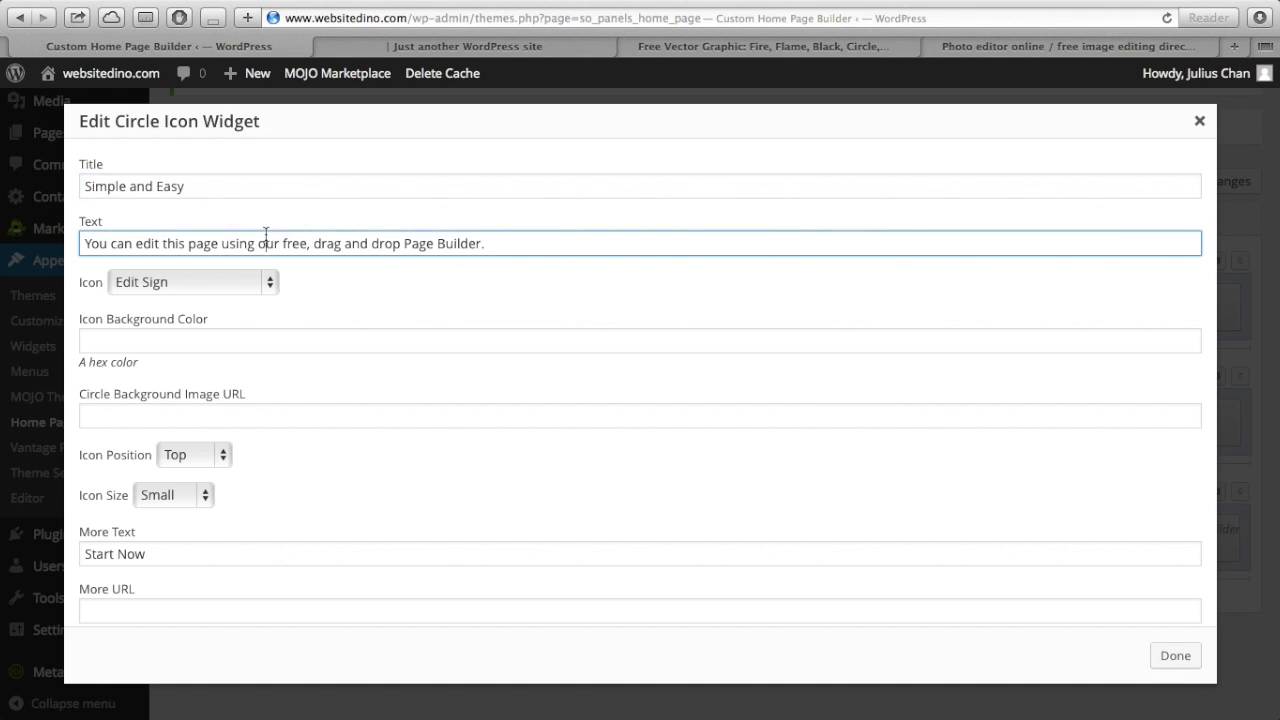
{"action": "triple_click", "coordinate": [266, 238]}
{"action": "type", "text": "You do not need to learn complicated"}
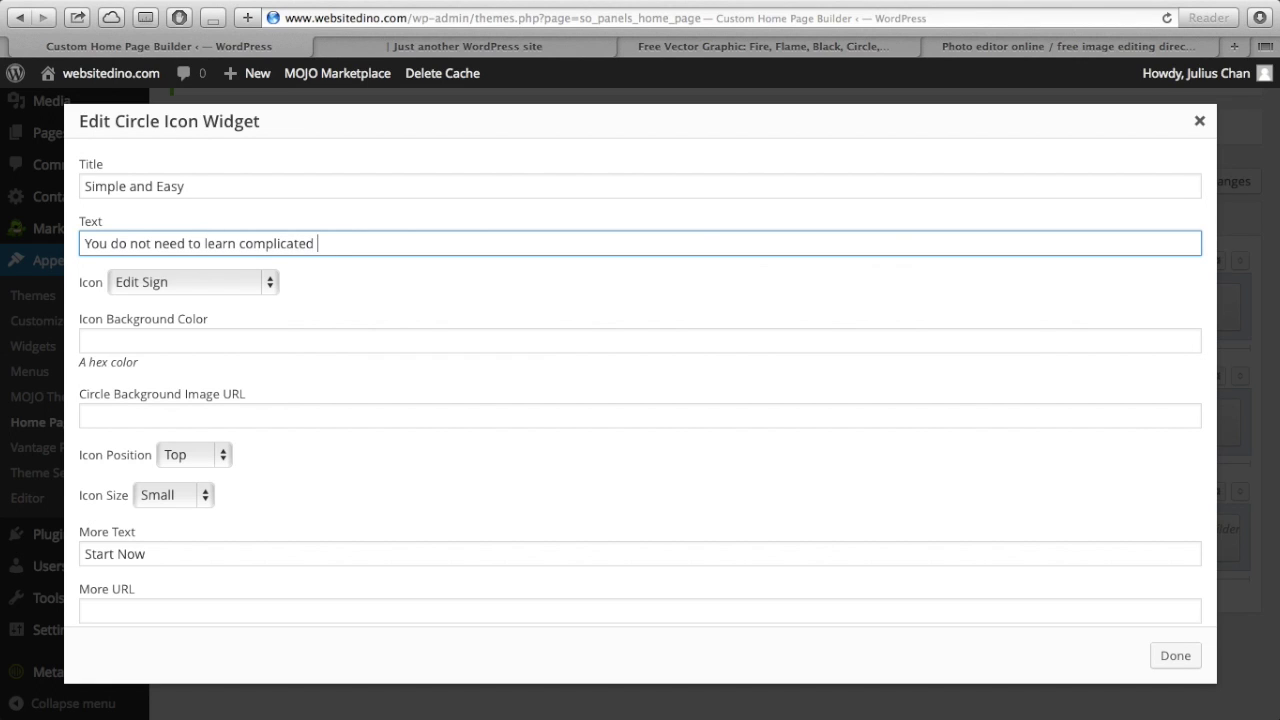
{"action": "type", "text": " HTML codes."}
- Change the widget's icon from Edit Sign to Heart
{"action": "left_click", "coordinate": [189, 281]}
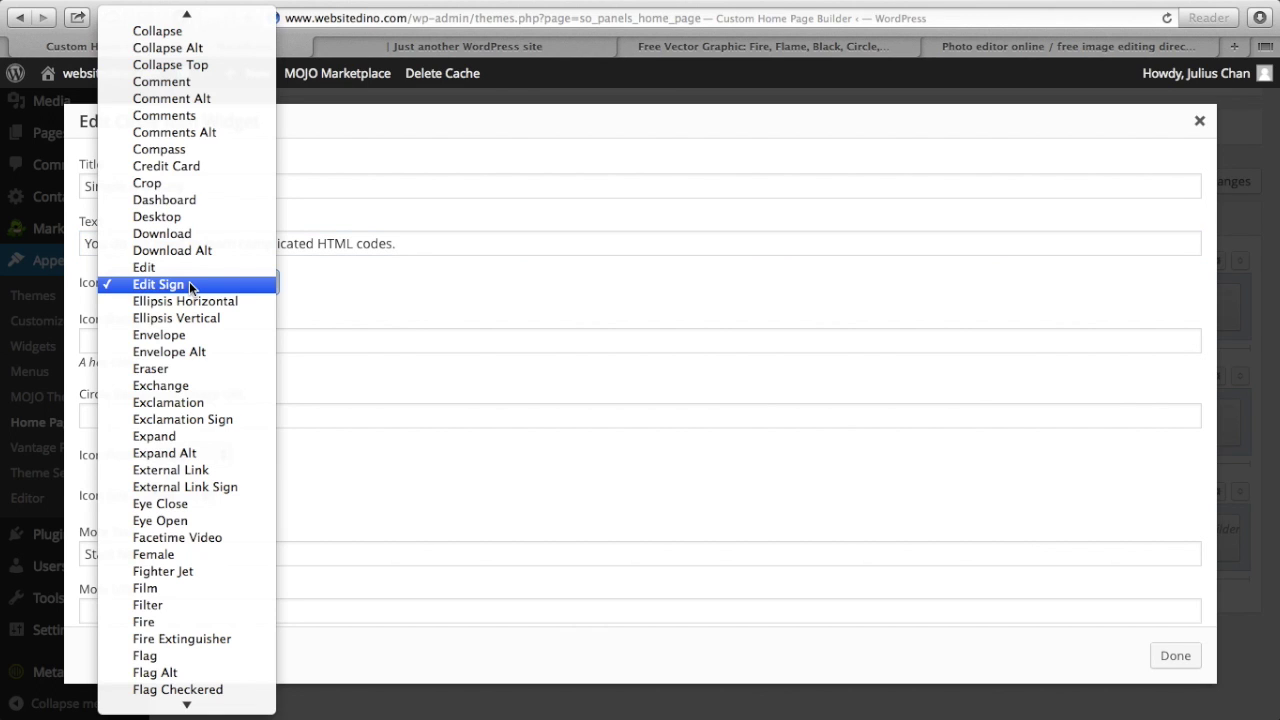
{"action": "left_click", "coordinate": [255, 289]}
{"action": "left_click", "coordinate": [202, 283]}
{"action": "scroll", "coordinate": [214, 421], "scroll_direction": "down", "scroll_amount": 5}
{"action": "scroll", "coordinate": [214, 421], "scroll_direction": "down", "scroll_amount": 8}
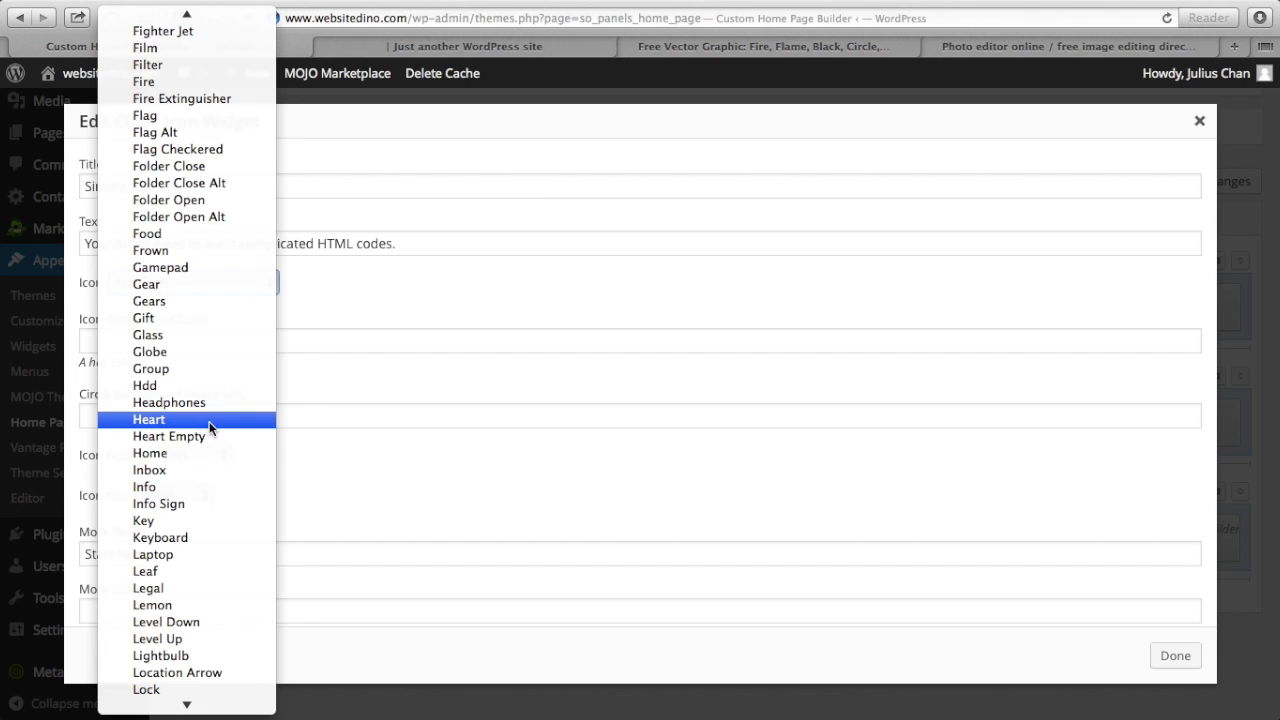
{"action": "left_click", "coordinate": [210, 428]}
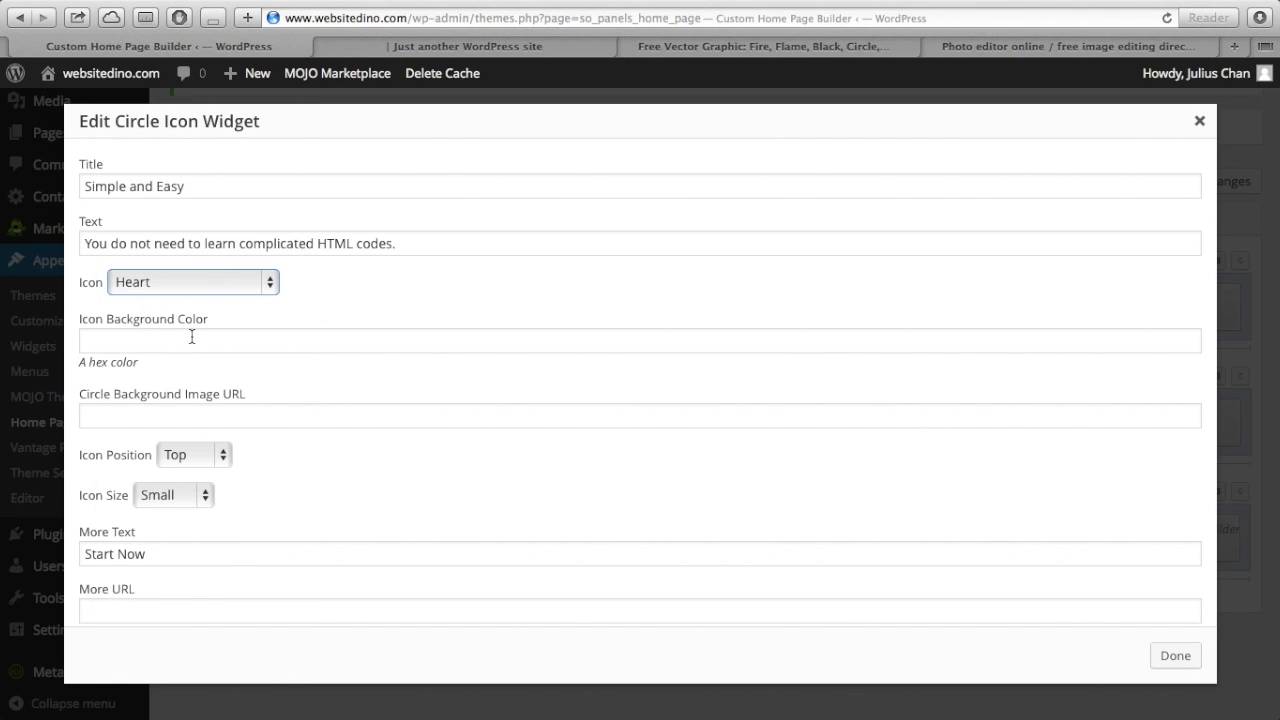
{"action": "left_click", "coordinate": [156, 339]}
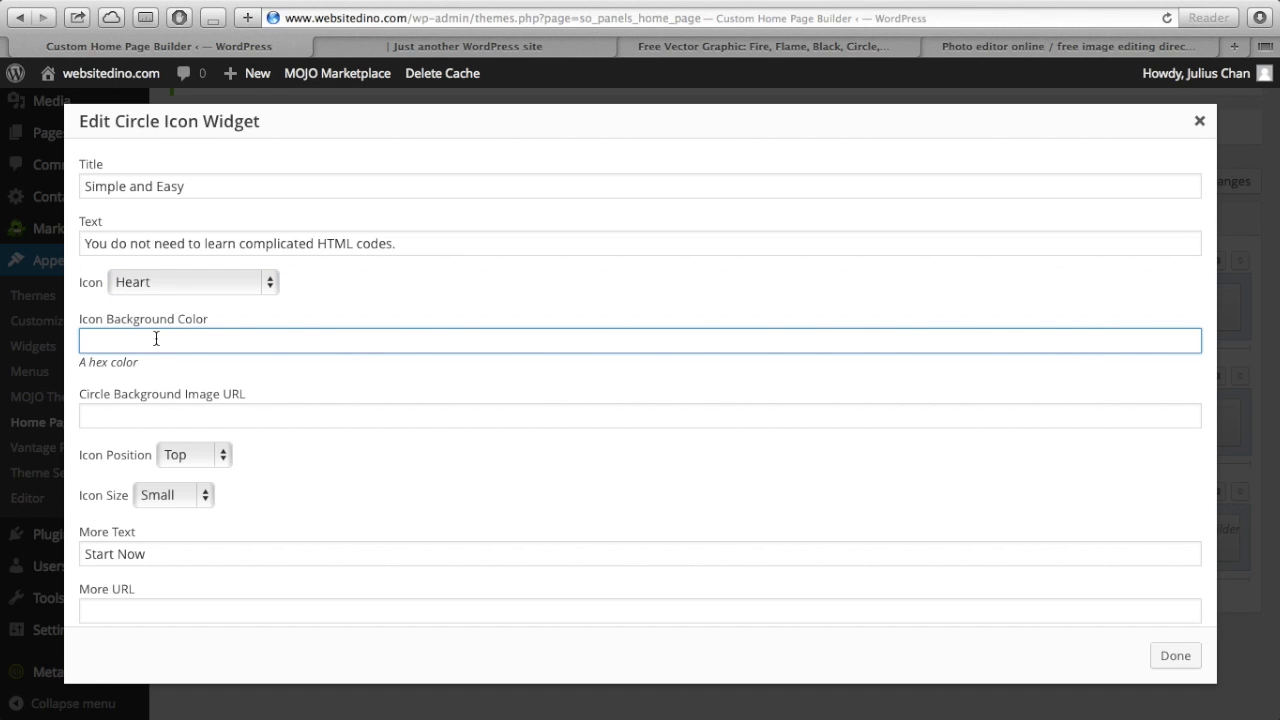
- Find the W3Schools HTML Color Picker via a 'hex colours' search and copy light blue #99CCFF
{"action": "key", "text": "super+t"}
{"action": "type", "text": "hex"}
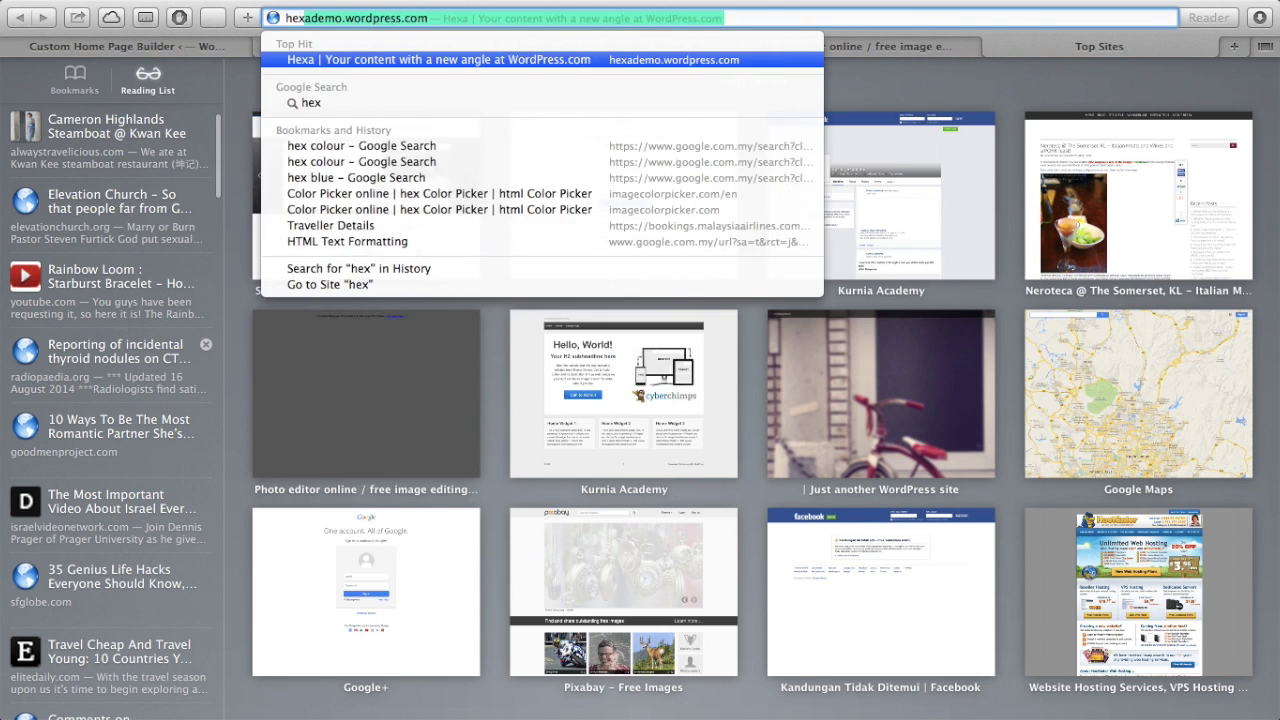
{"action": "type", "text": " colours"}
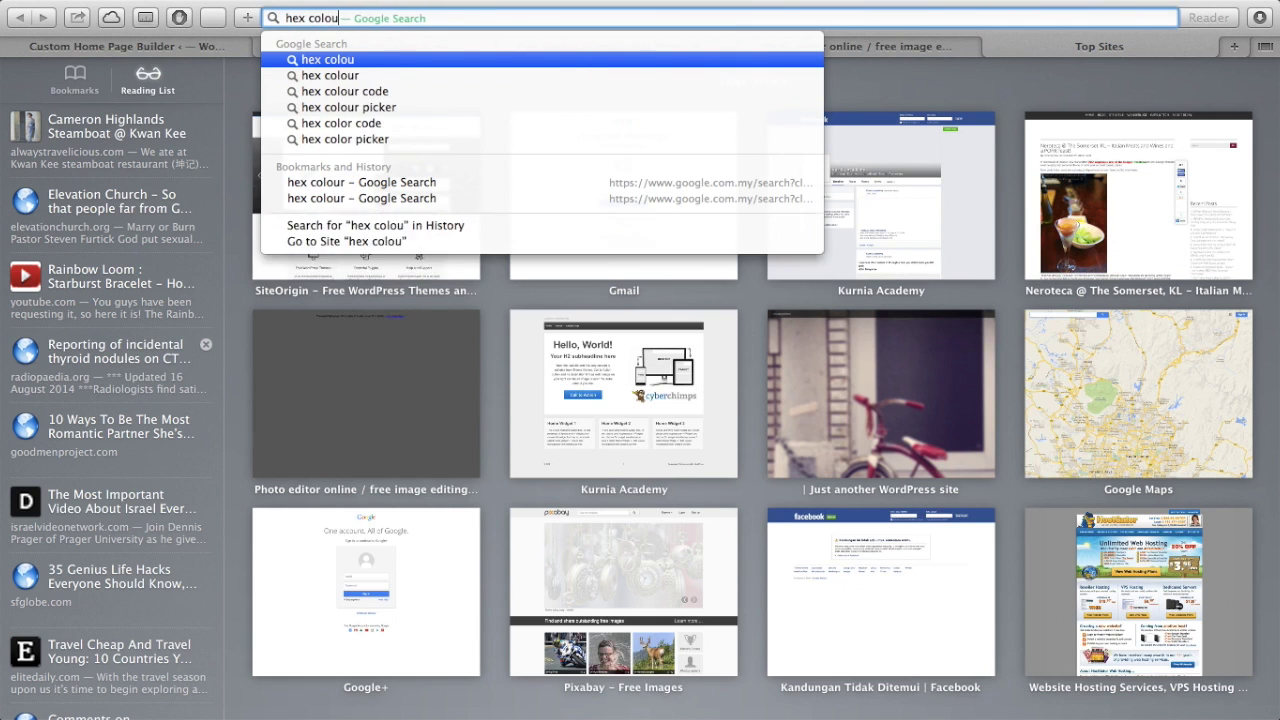
{"action": "key", "text": "Return"}
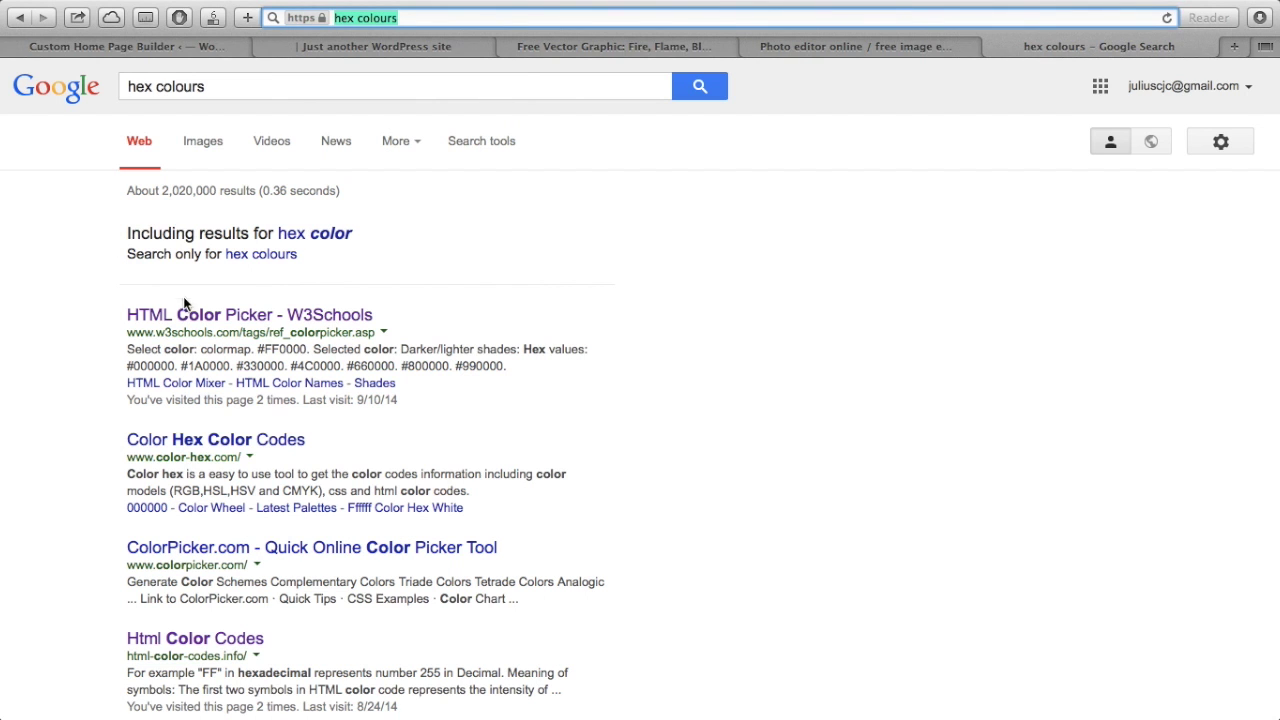
{"action": "left_click", "coordinate": [178, 315]}
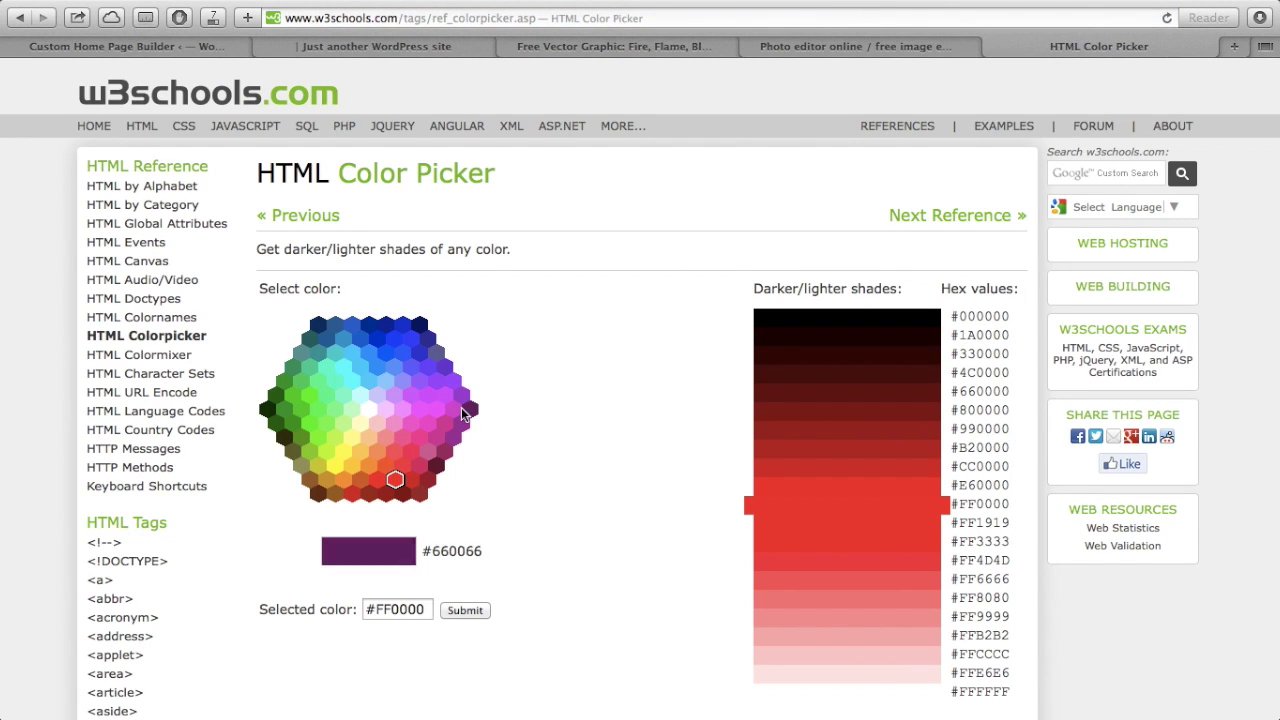
{"action": "left_click", "coordinate": [389, 381]}
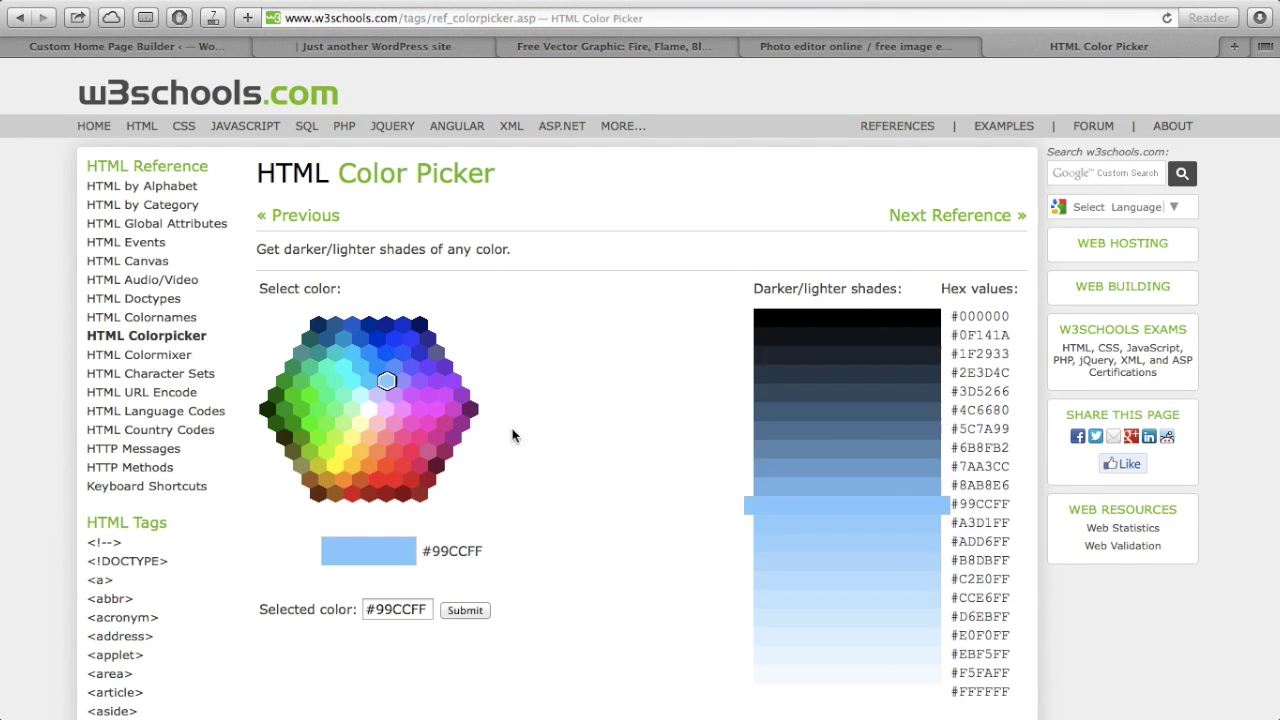
{"action": "triple_click", "coordinate": [410, 612]}
{"action": "key", "text": "super+c"}
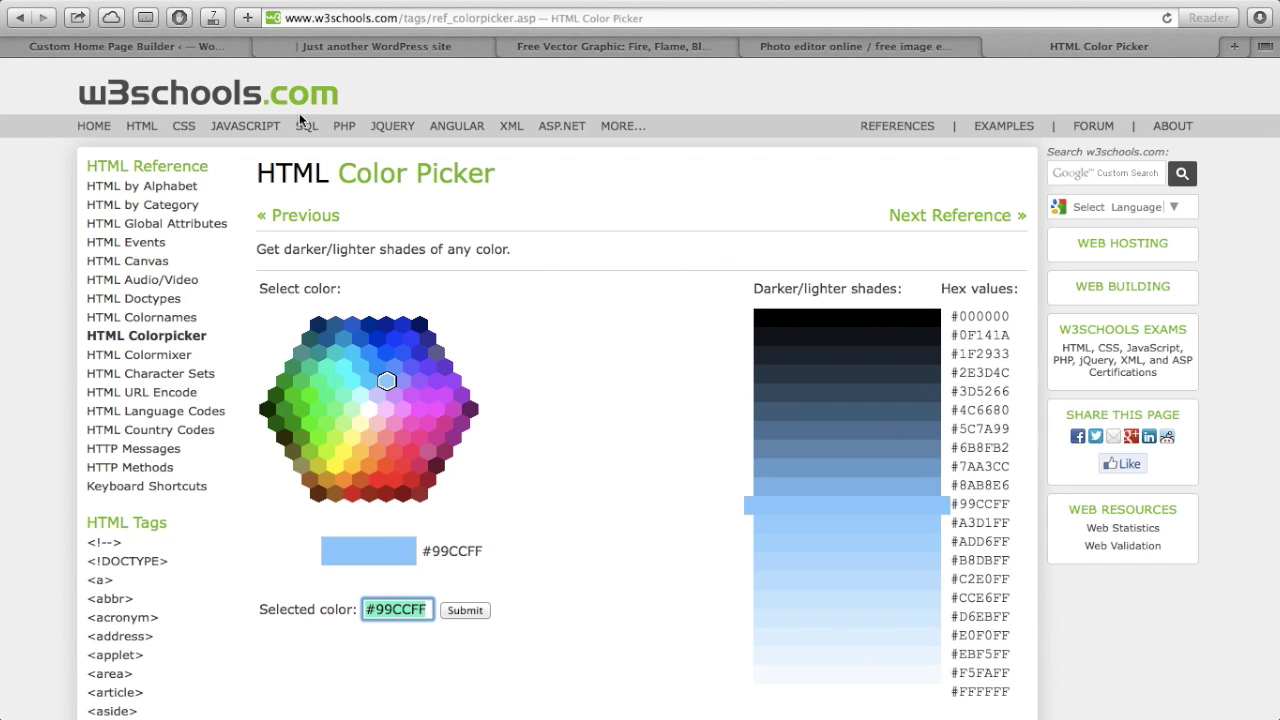
{"action": "left_click", "coordinate": [206, 41]}
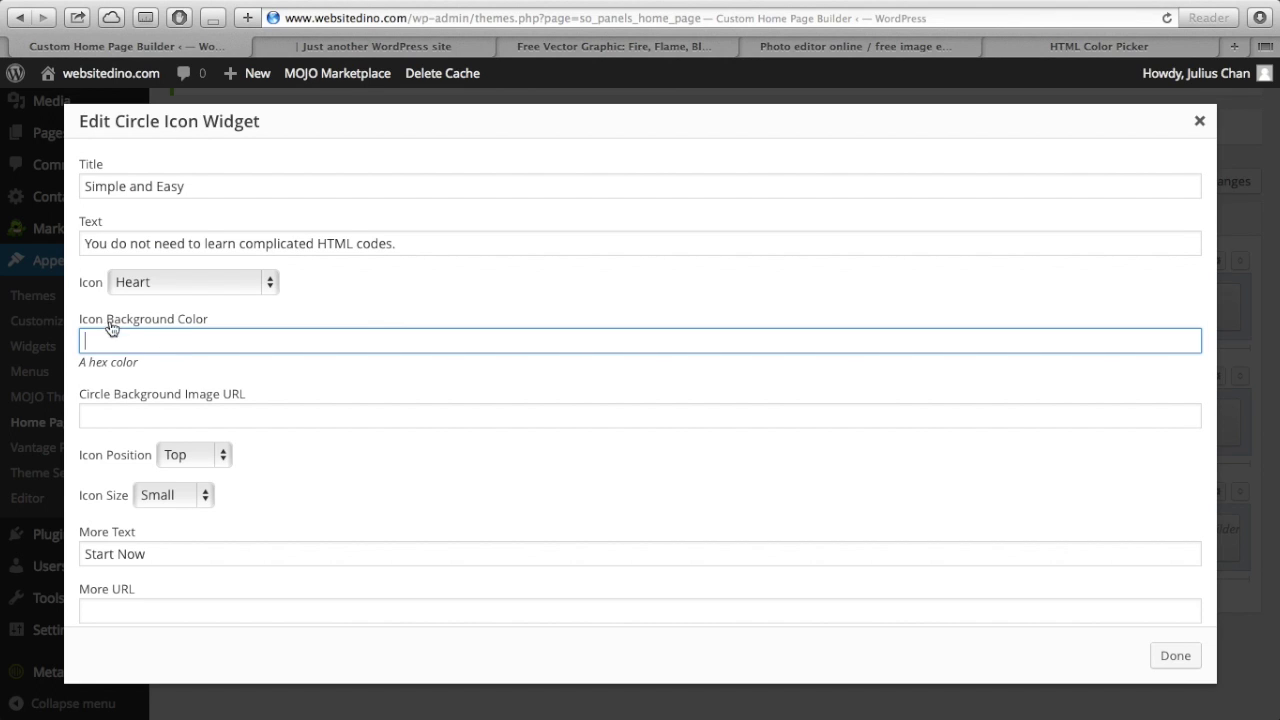
- Paste #99CCFF as the icon background colour, keeping icon position Top and size Small
{"action": "key", "text": "super+v"}
{"action": "scroll", "coordinate": [177, 436], "scroll_direction": "down", "scroll_amount": 3}
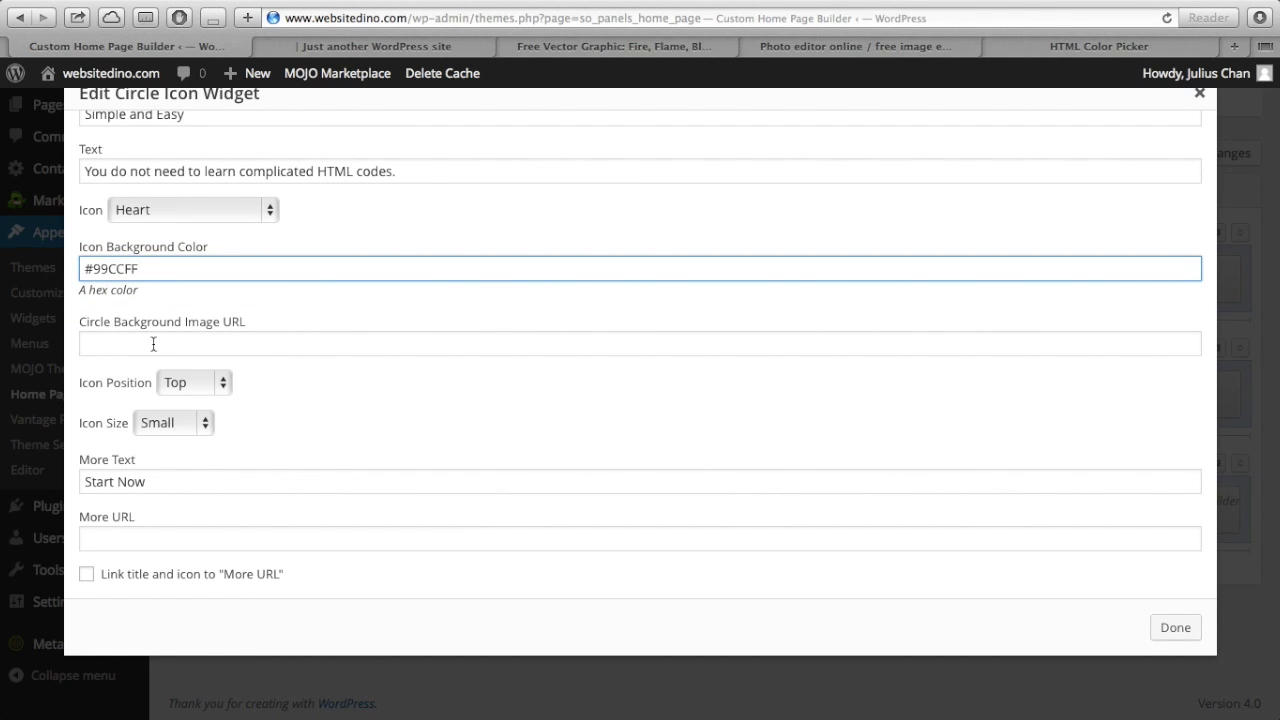
{"action": "left_click", "coordinate": [204, 382]}
{"action": "left_click", "coordinate": [285, 390]}
{"action": "left_click", "coordinate": [190, 425]}
{"action": "left_click", "coordinate": [251, 420]}
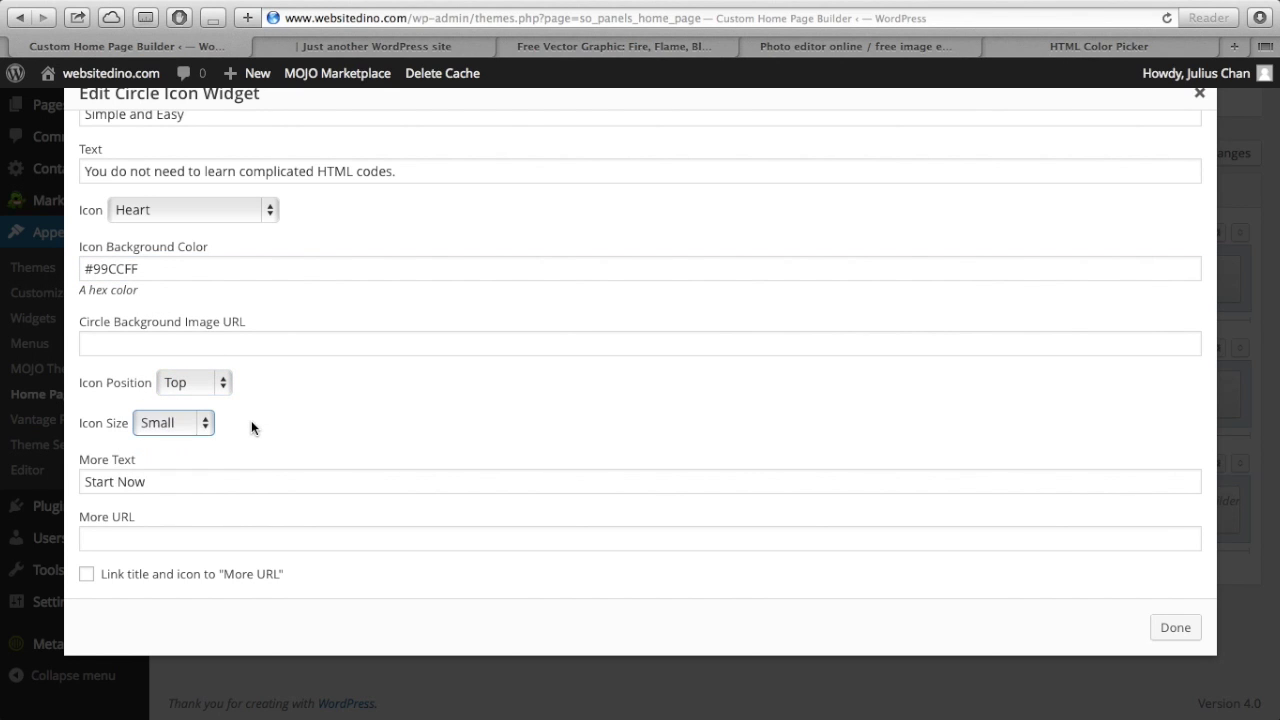
{"action": "scroll", "coordinate": [209, 458], "scroll_direction": "down", "scroll_amount": 1}
{"action": "scroll", "coordinate": [209, 458], "scroll_direction": "up", "scroll_amount": 1}
- Set More Text to 'For More', More URL to the site's /about/ page, and tick Link title
{"action": "triple_click", "coordinate": [170, 503]}
{"action": "scroll", "coordinate": [170, 503], "scroll_direction": "down", "scroll_amount": 1}
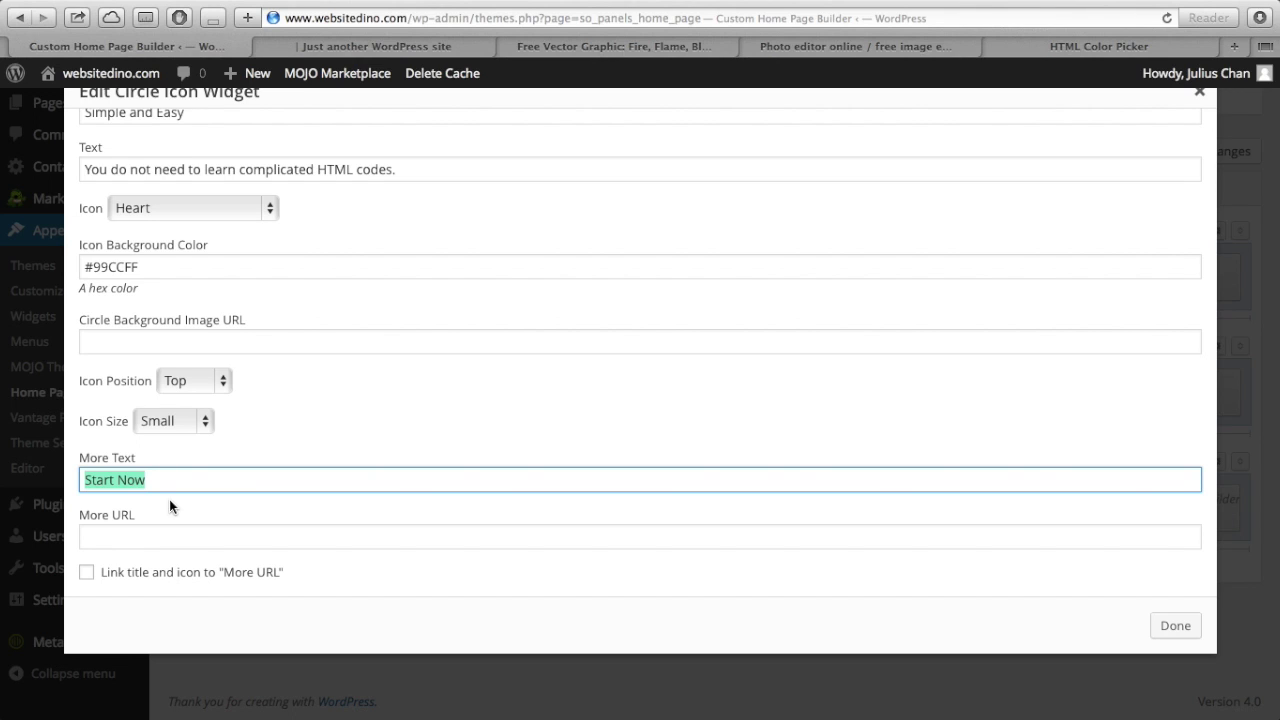
{"action": "type", "text": "LEar"}
{"action": "type", "text": "For more"}
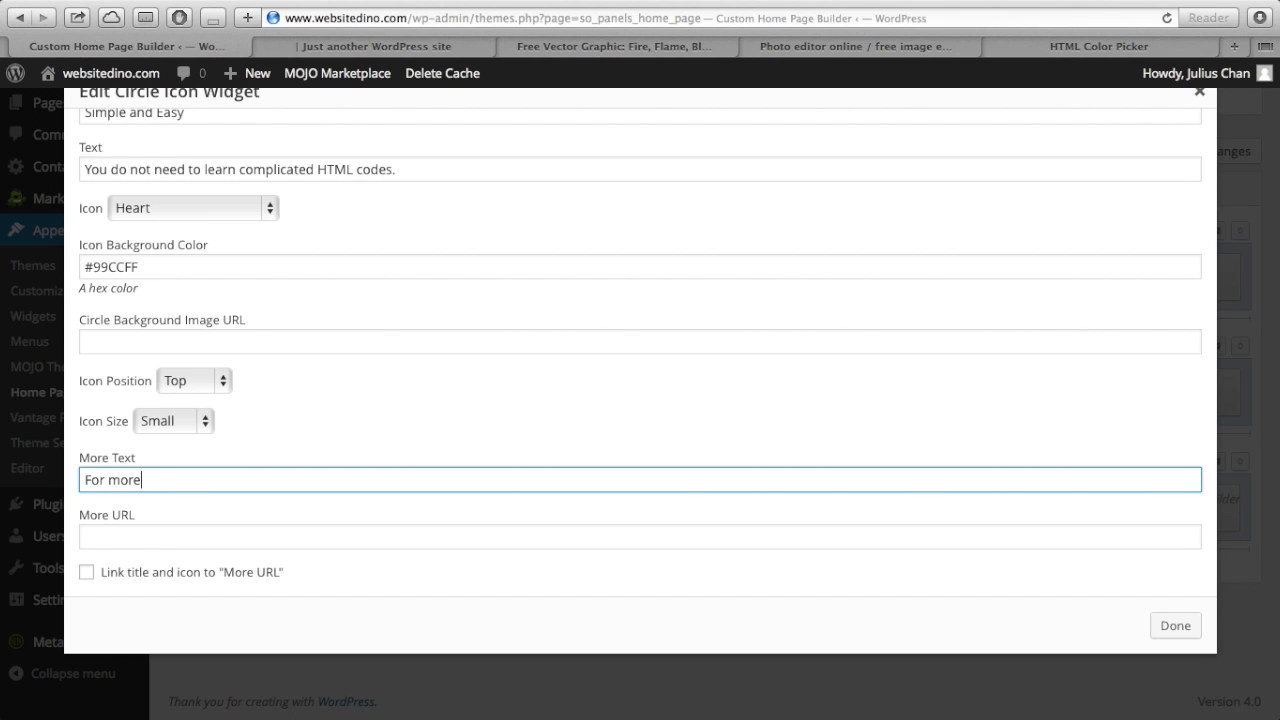
{"action": "type", "text": "ore"}
{"action": "key", "text": "Tab"}
{"action": "type", "text": "htt"}
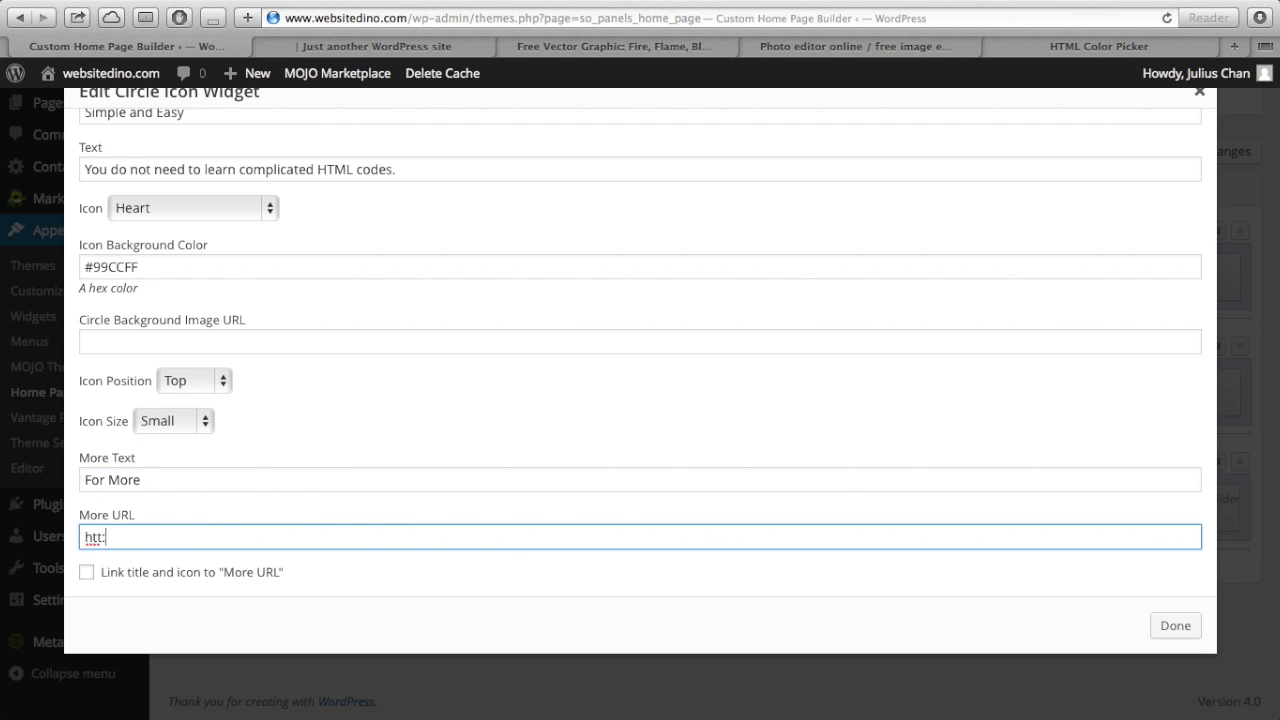
{"action": "type", "text": "p://www.websitedino"}
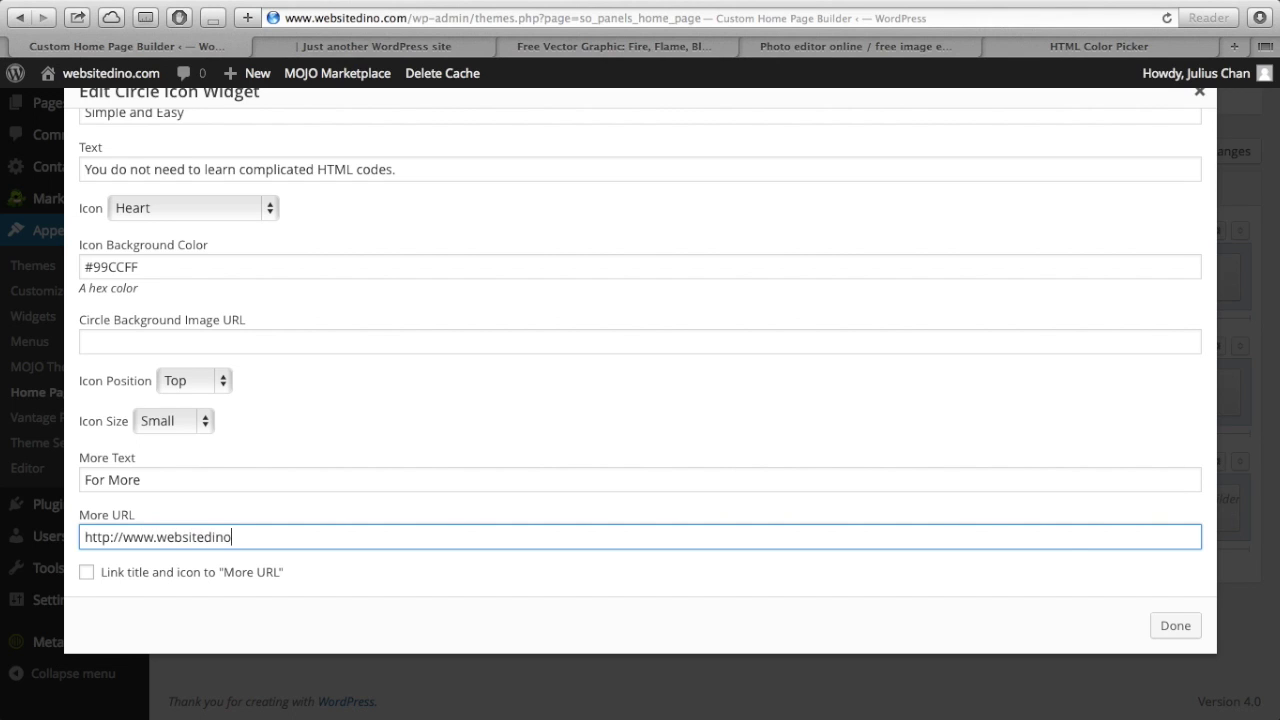
{"action": "type", "text": "m/about/"}
{"action": "left_click", "coordinate": [87, 573]}
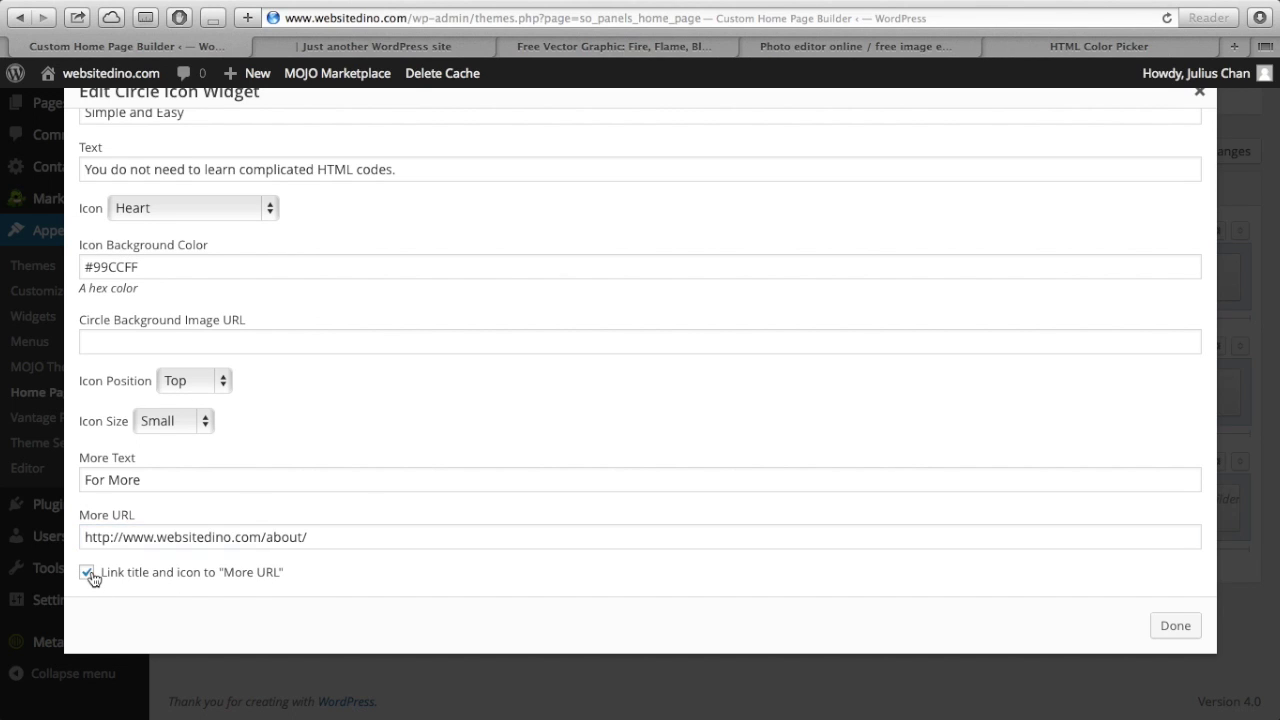
- Save the home page layout and reload the live homepage to see the changes
{"action": "left_click", "coordinate": [1174, 626]}
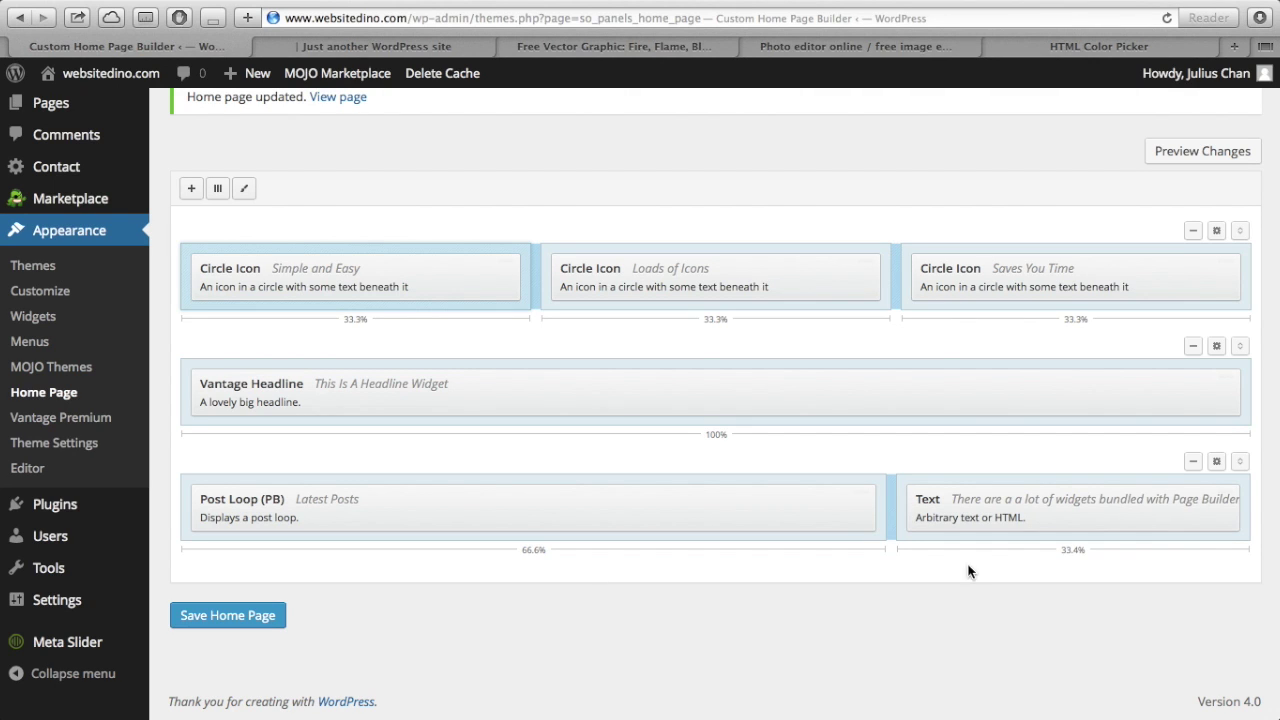
{"action": "left_click", "coordinate": [228, 615]}
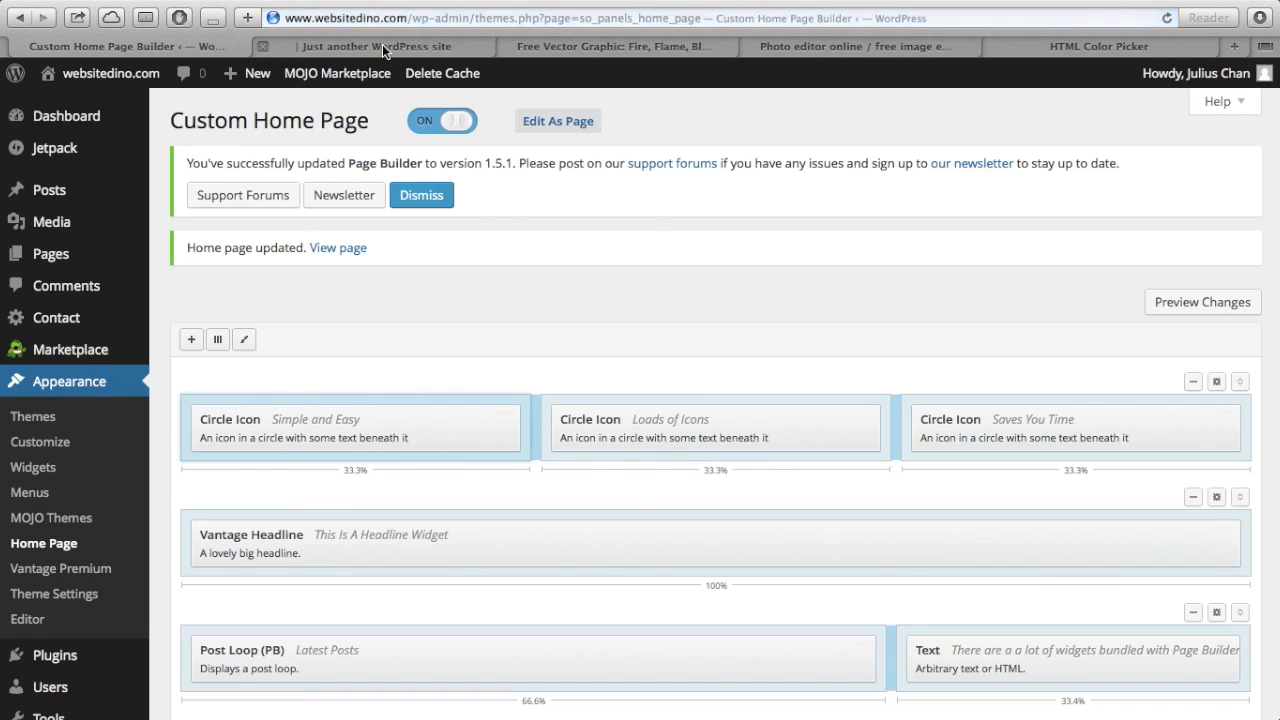
{"action": "left_click", "coordinate": [382, 46]}
{"action": "key", "text": "super+r"}
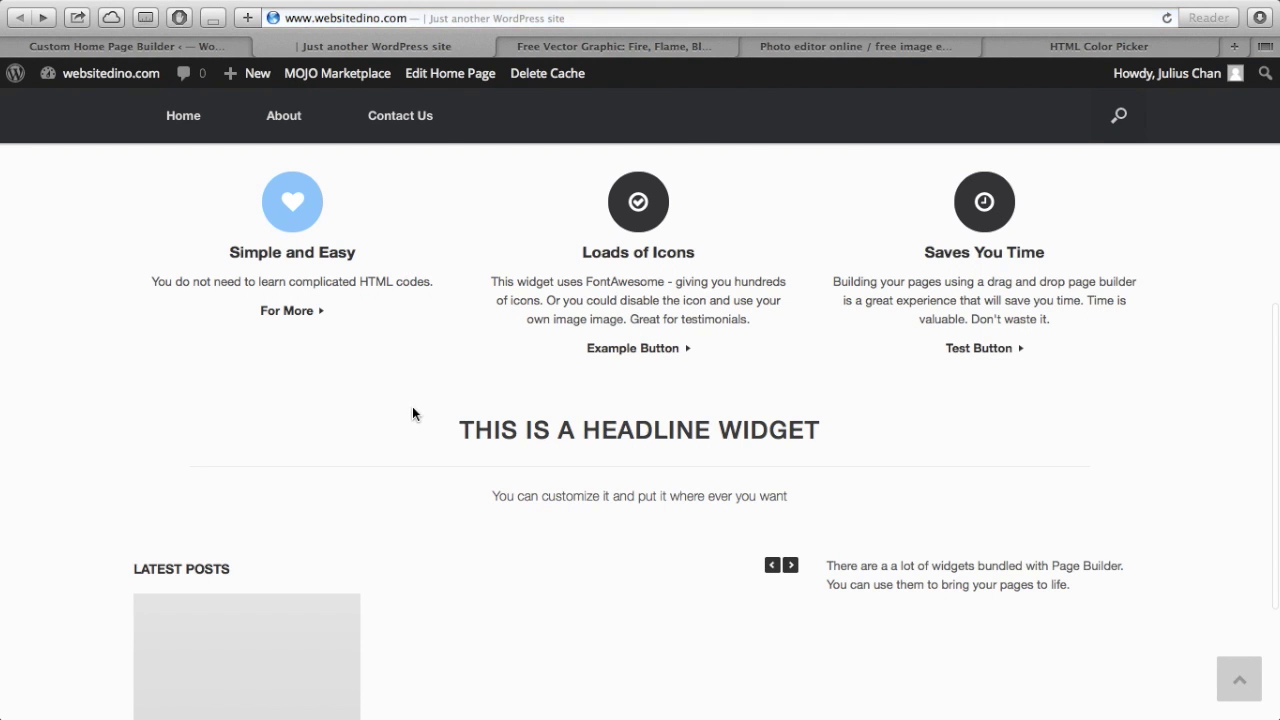
{"action": "scroll", "coordinate": [414, 414], "scroll_direction": "down", "scroll_amount": 2}
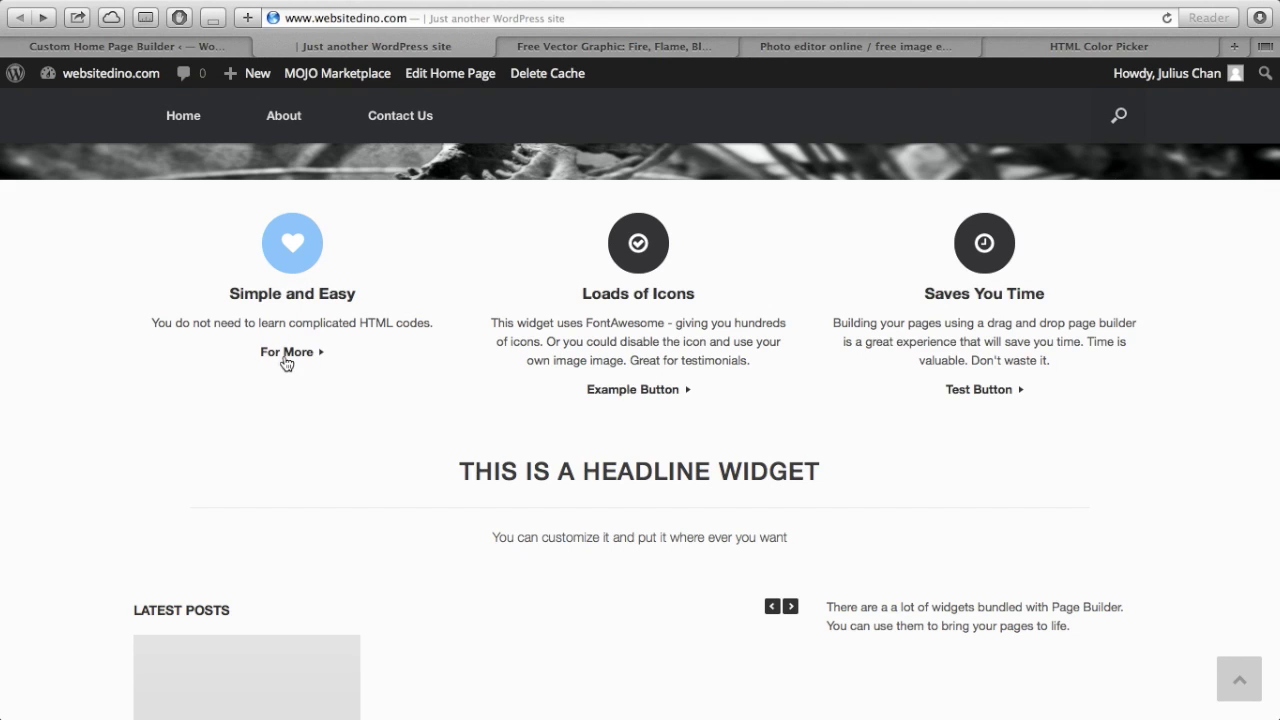
- Follow the For More link to verify the About page, then return home and to the builder
{"action": "left_click", "coordinate": [289, 358]}
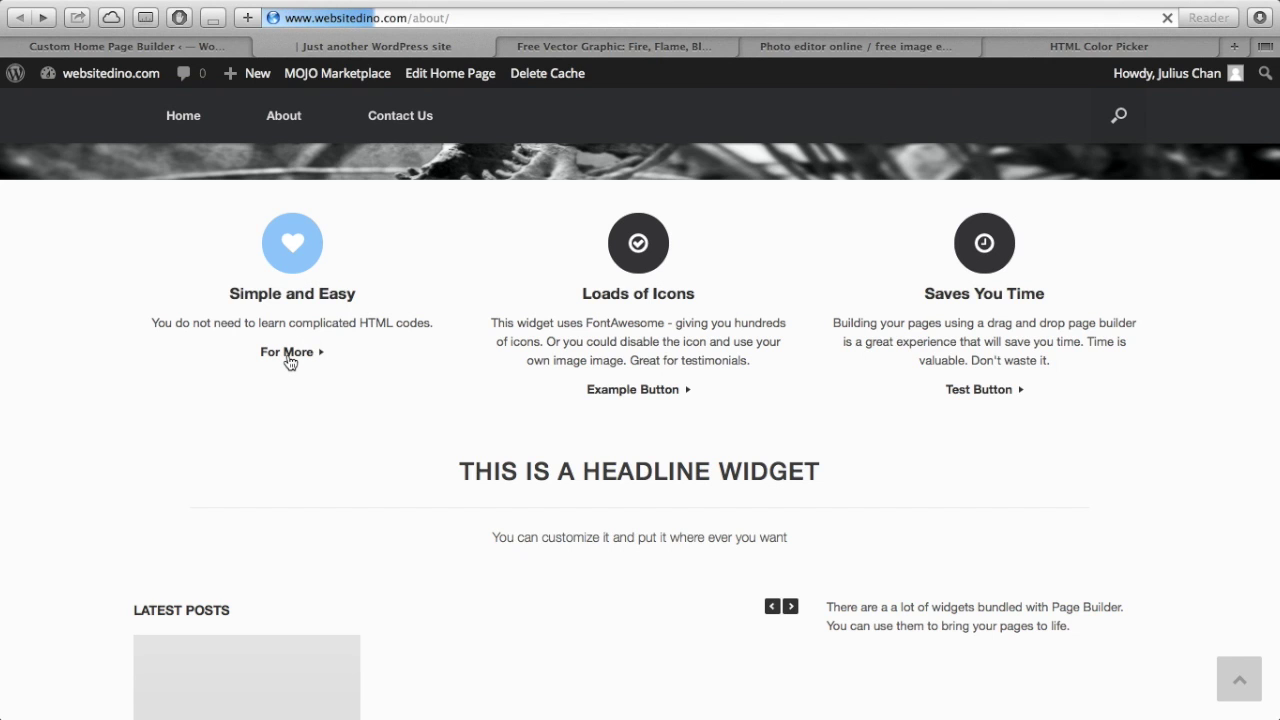
{"action": "scroll", "coordinate": [289, 361], "scroll_direction": "down", "scroll_amount": 3}
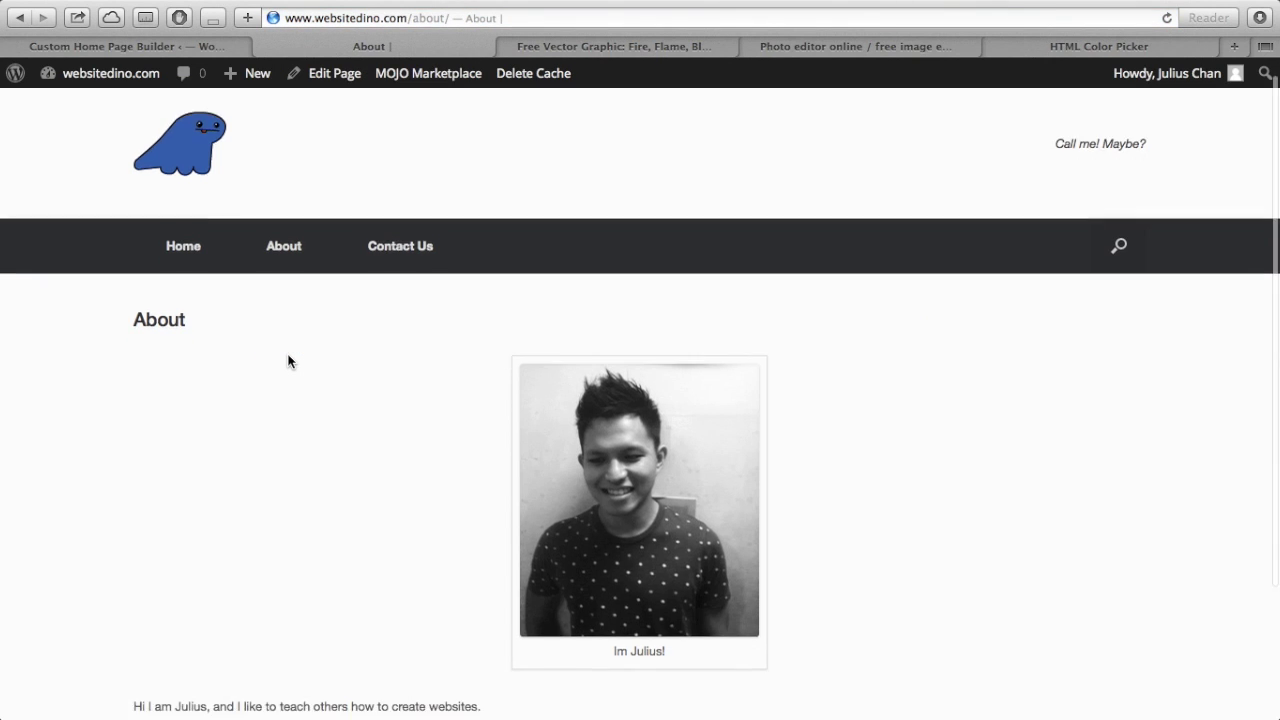
{"action": "scroll", "coordinate": [289, 361], "scroll_direction": "up", "scroll_amount": 3}
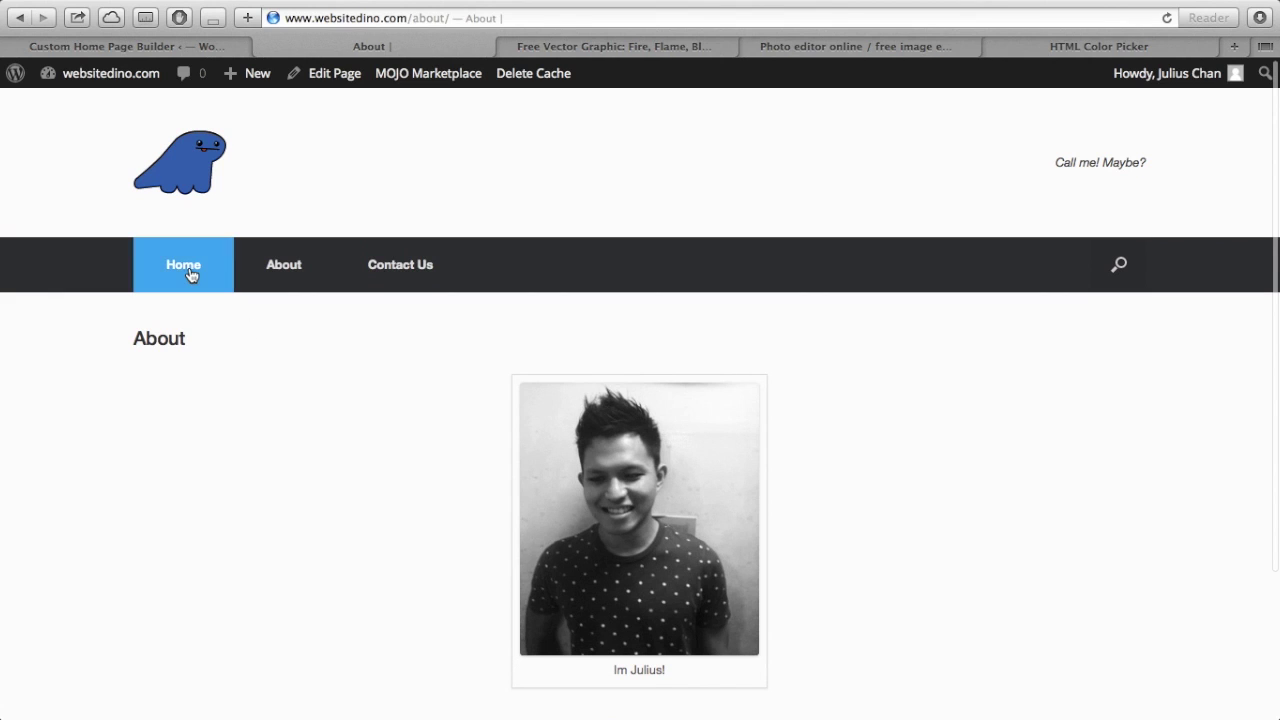
{"action": "left_click", "coordinate": [189, 267]}
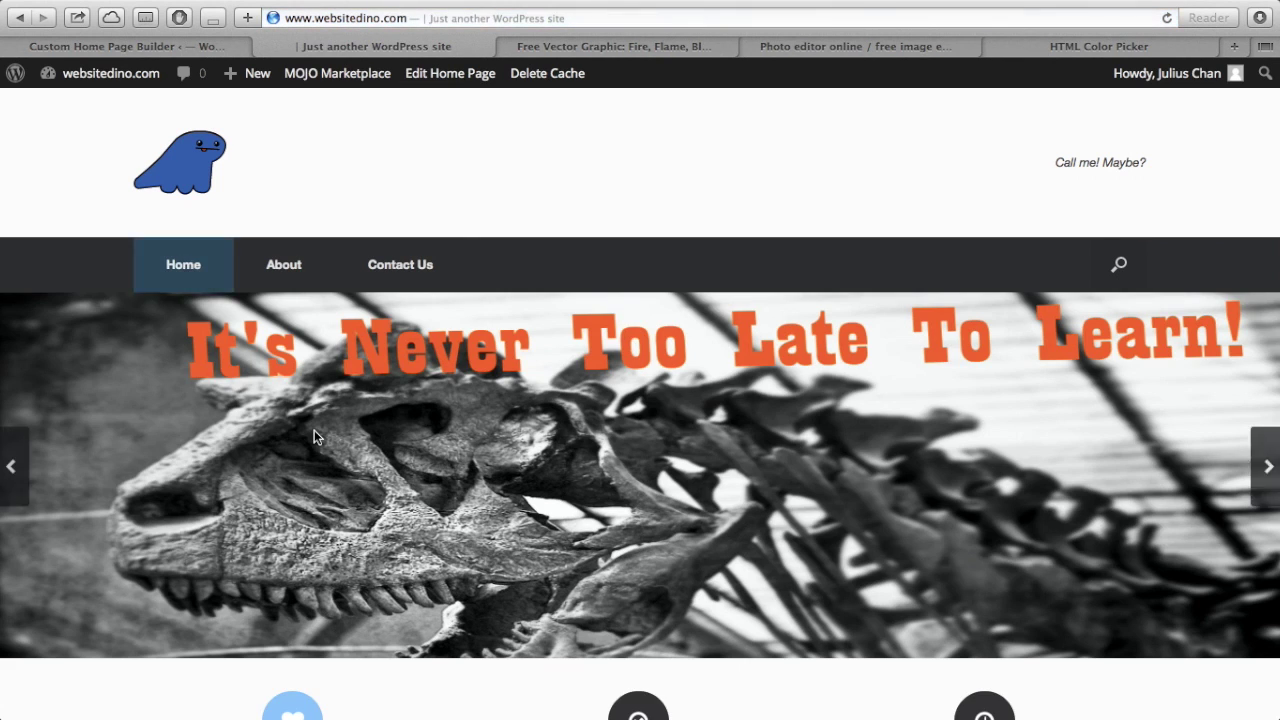
{"action": "scroll", "coordinate": [314, 436], "scroll_direction": "down", "scroll_amount": 5}
{"action": "scroll", "coordinate": [310, 420], "scroll_direction": "up", "scroll_amount": 5}
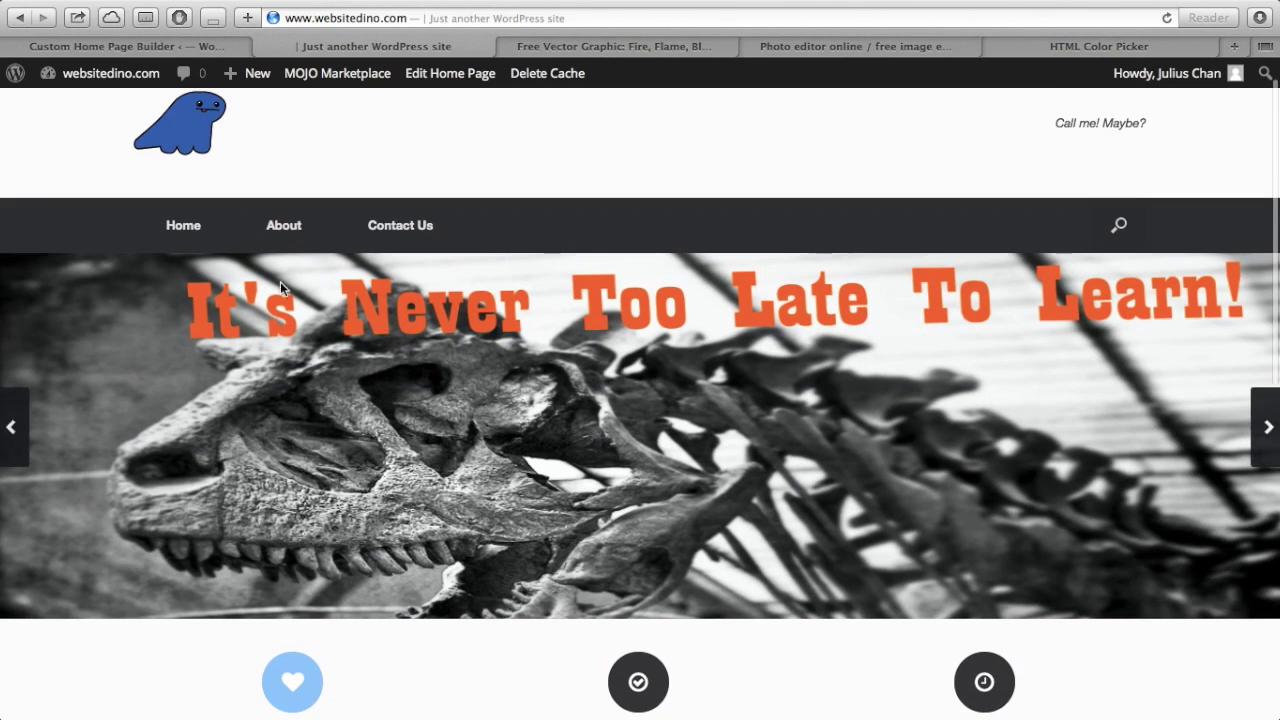
{"action": "left_click", "coordinate": [202, 40]}
{"action": "scroll", "coordinate": [331, 249], "scroll_direction": "down", "scroll_amount": 4}
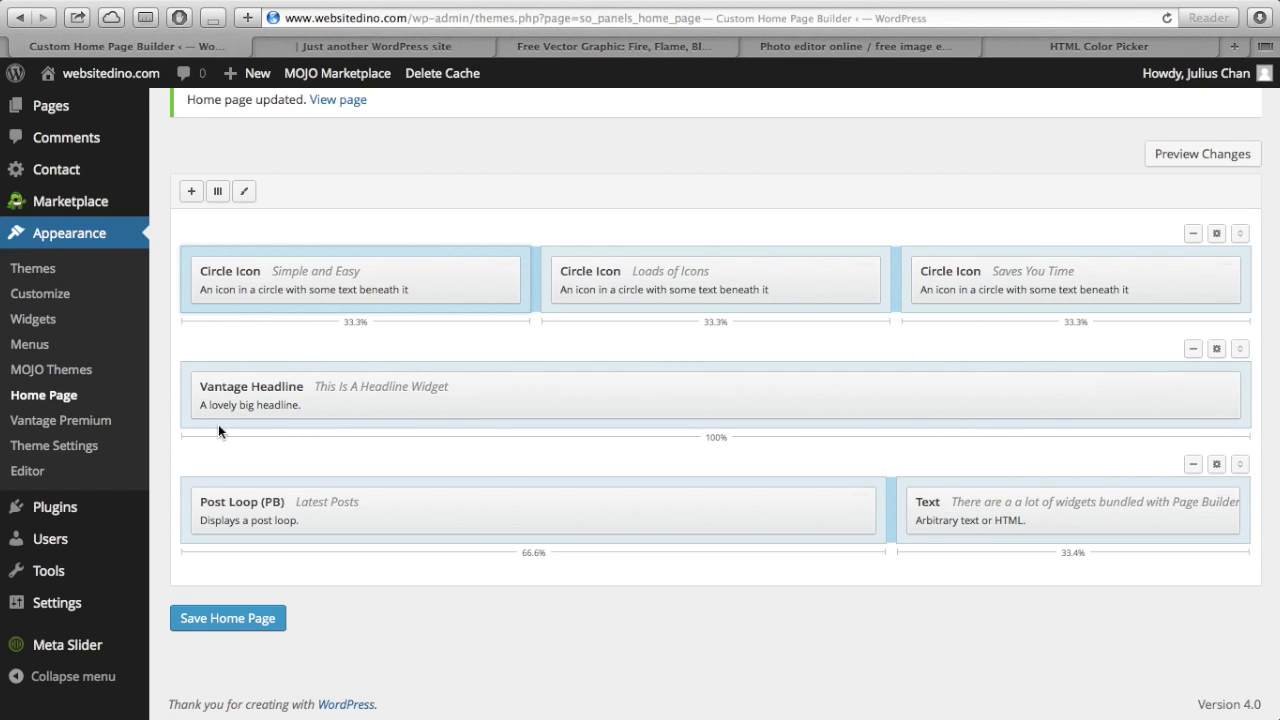
- Keep the headline row's class as Default and make its top border purple
{"action": "left_click", "coordinate": [1219, 354]}
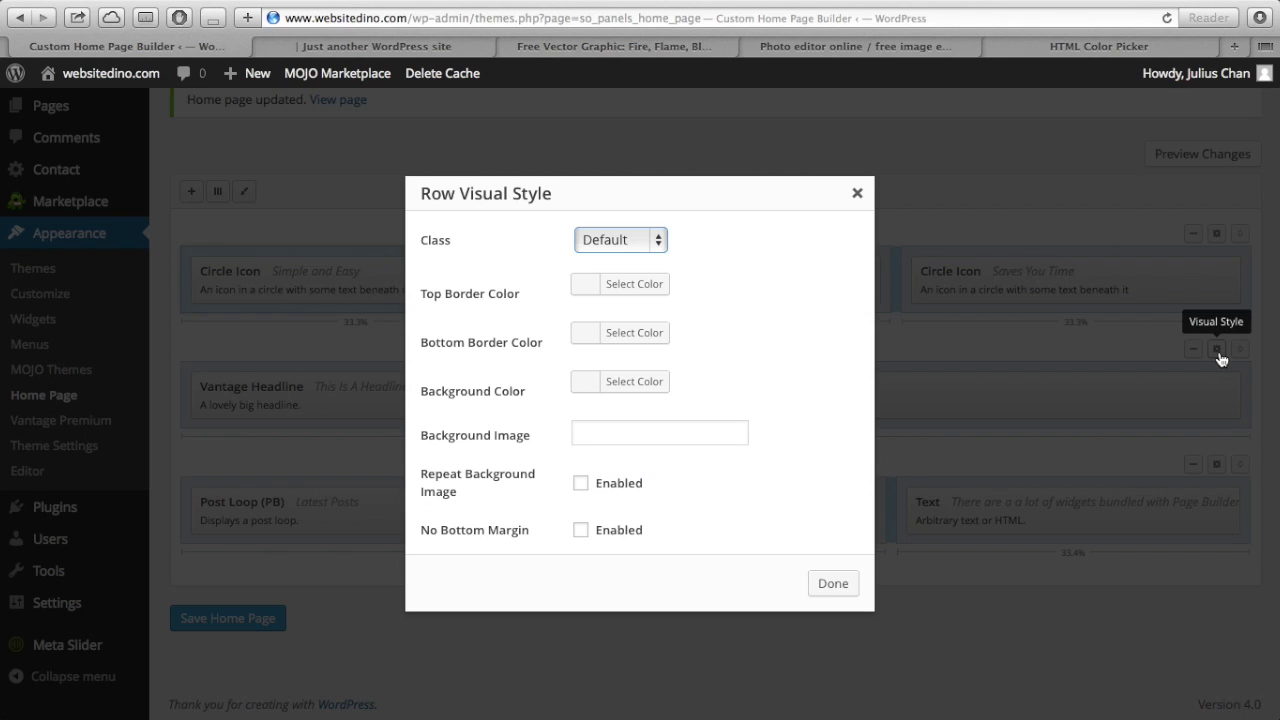
{"action": "left_click", "coordinate": [656, 248]}
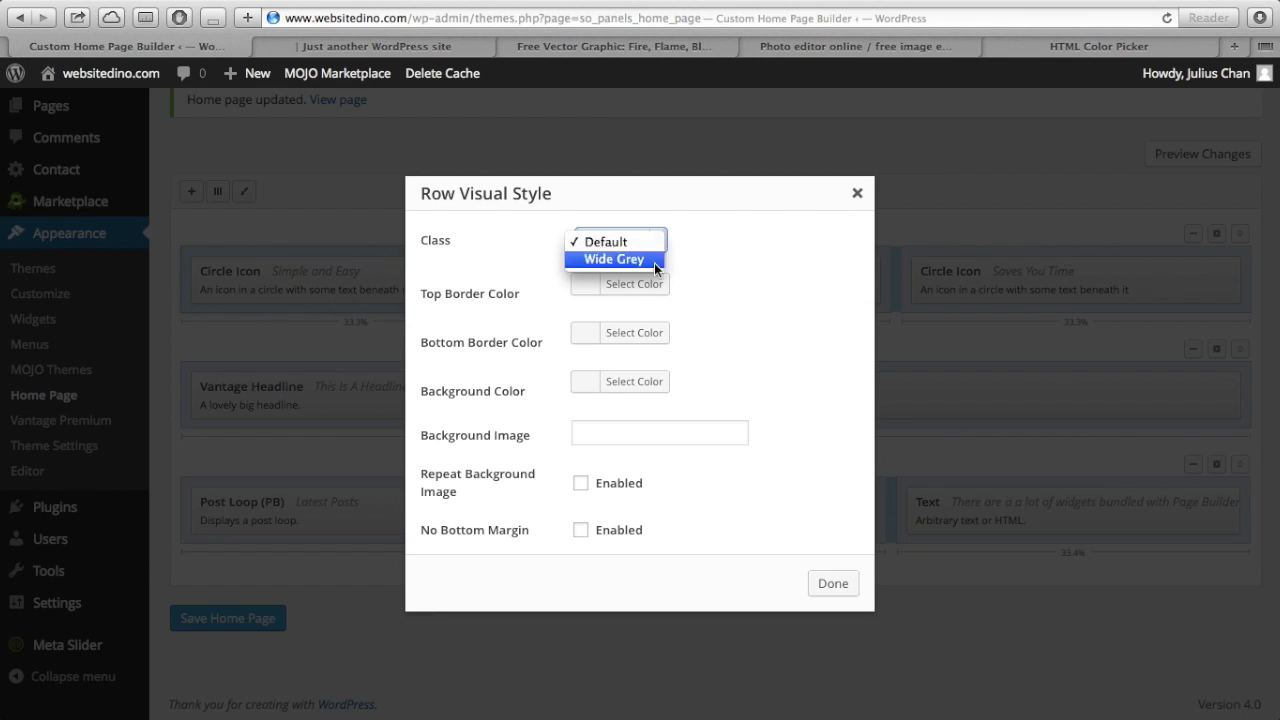
{"action": "left_click", "coordinate": [681, 226]}
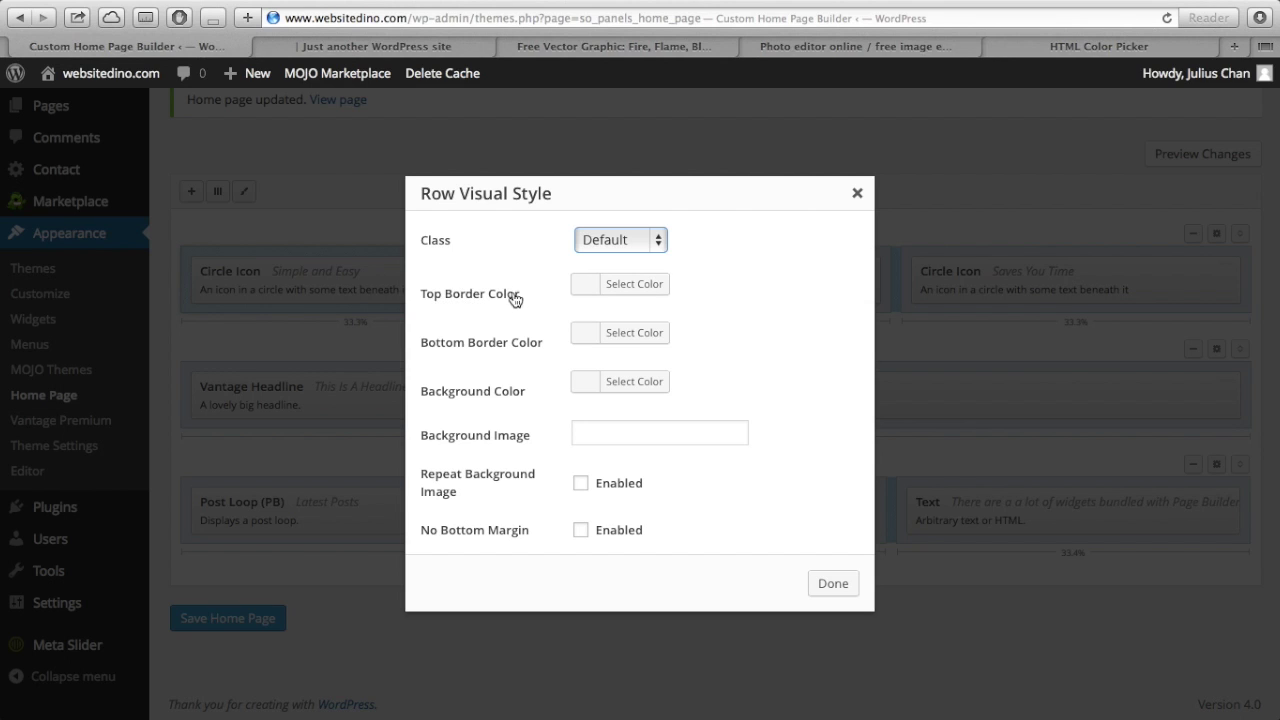
{"action": "left_click", "coordinate": [634, 289]}
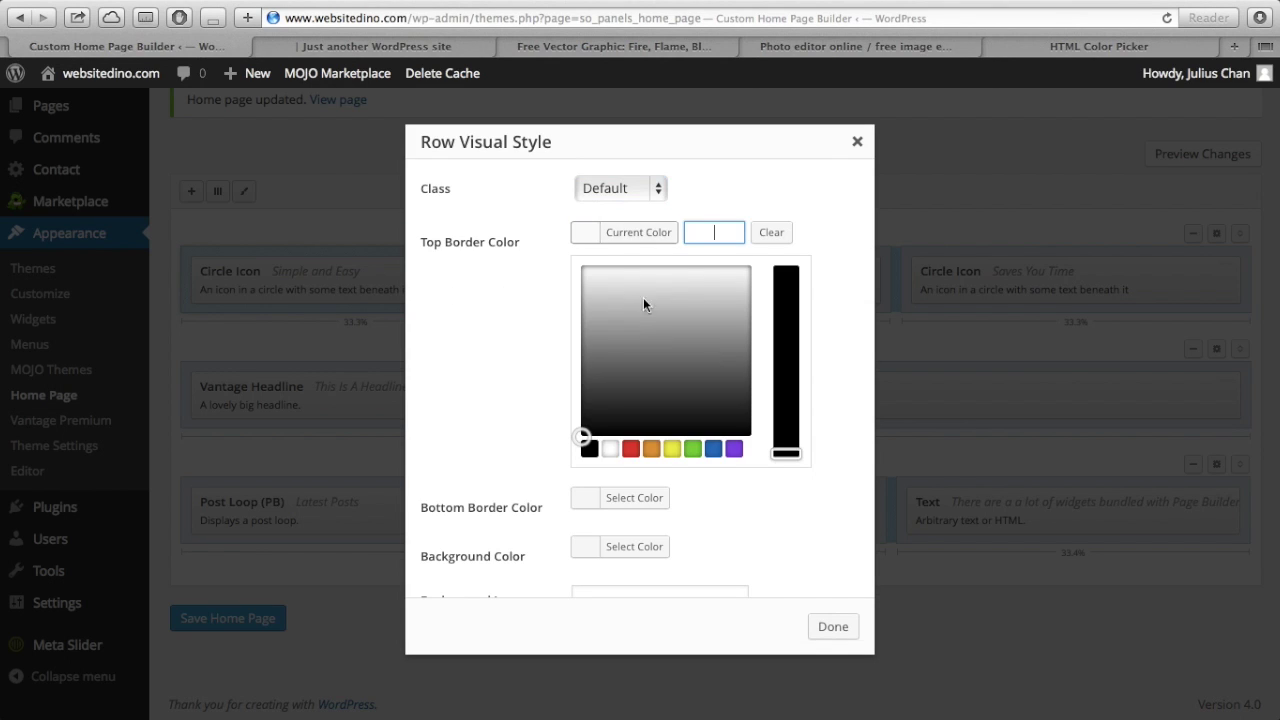
{"action": "left_click", "coordinate": [734, 450]}
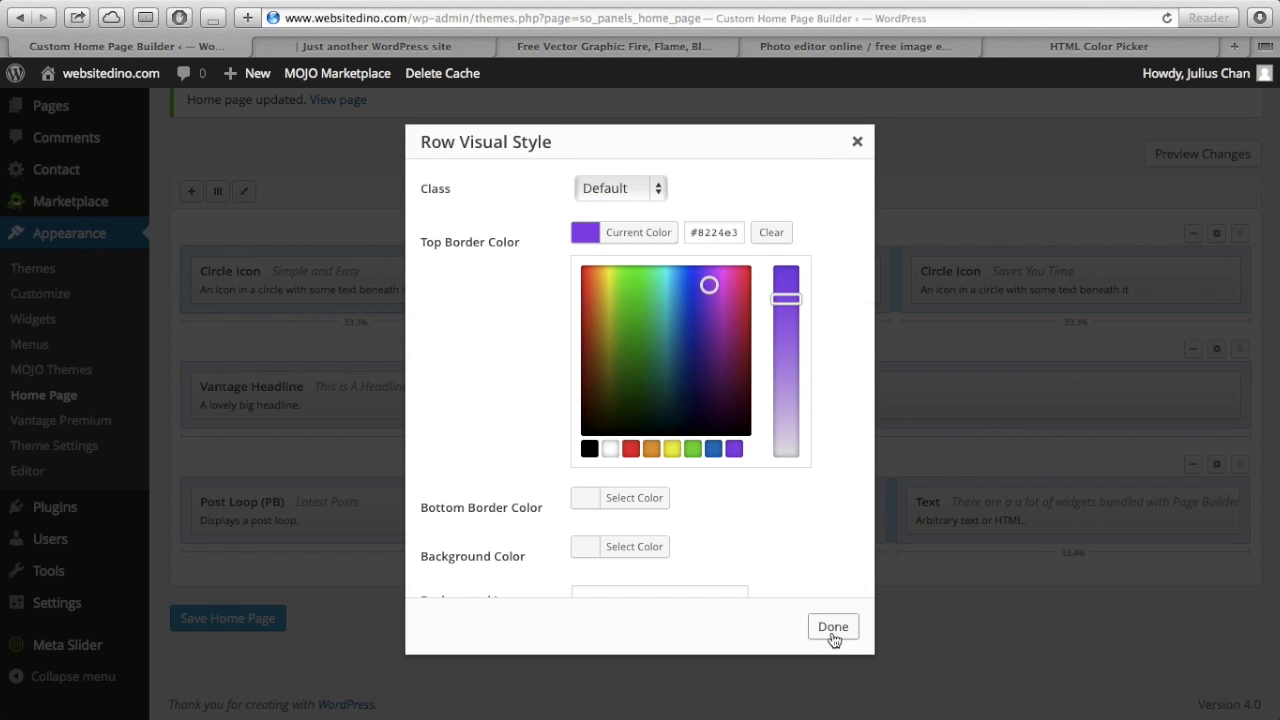
{"action": "left_click", "coordinate": [833, 627]}
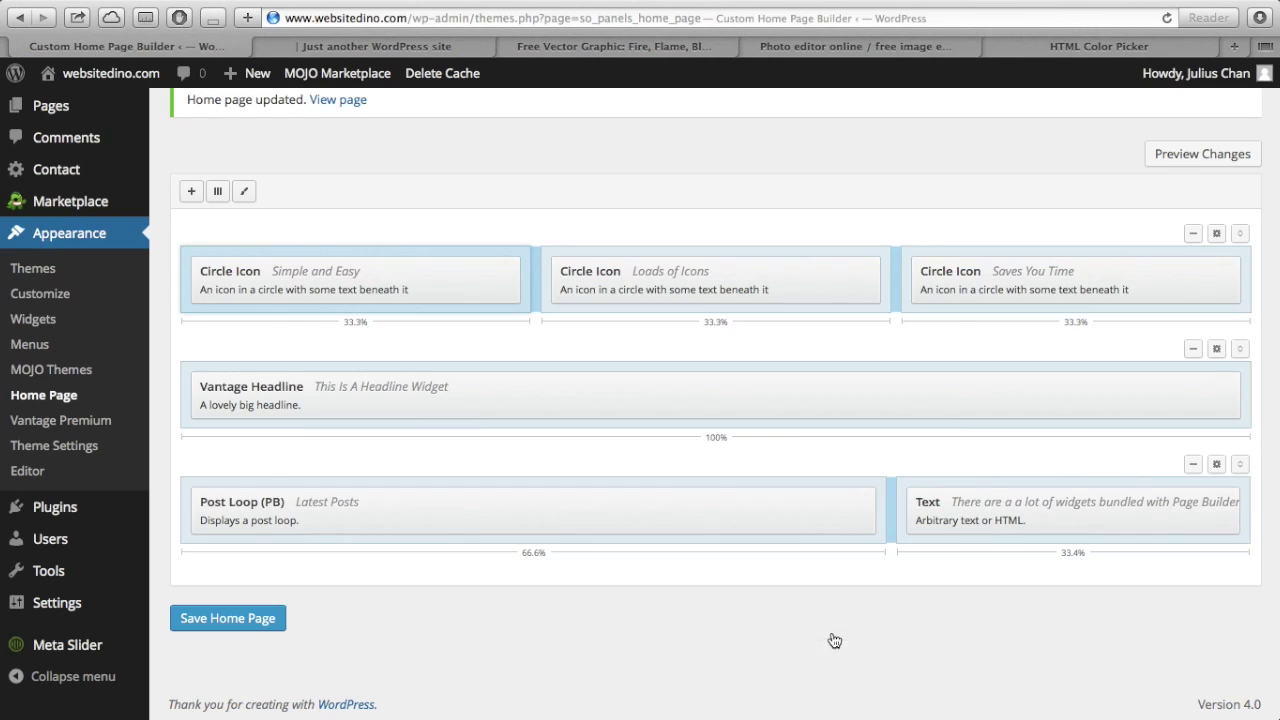
- Set the headline row's bottom border to the same purple #8224e3
{"action": "left_click", "coordinate": [1218, 352]}
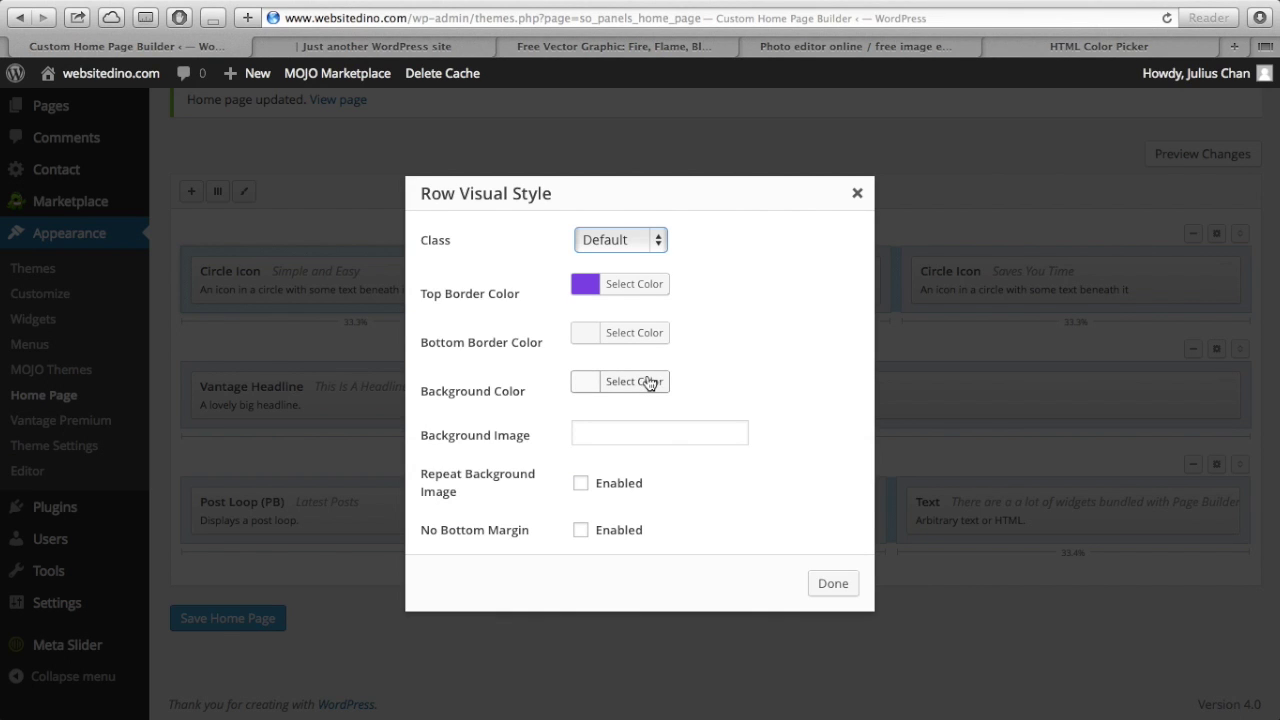
{"action": "left_click", "coordinate": [624, 335]}
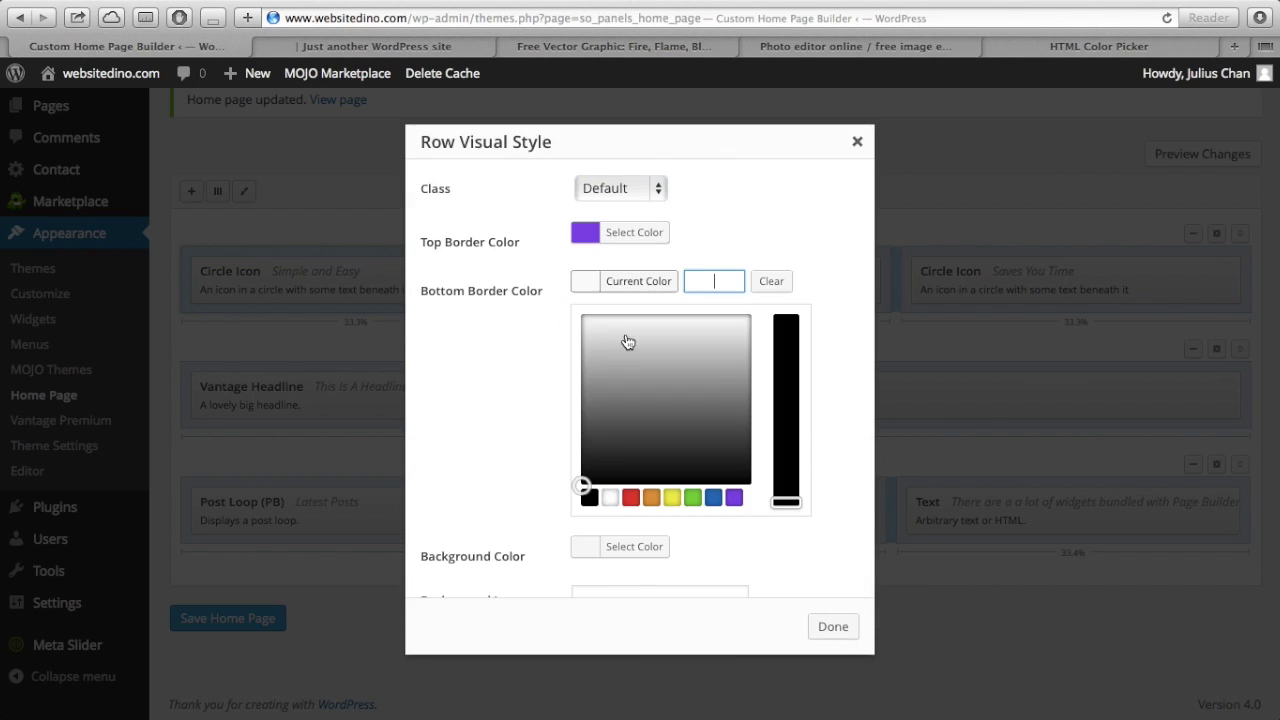
{"action": "left_click", "coordinate": [734, 499]}
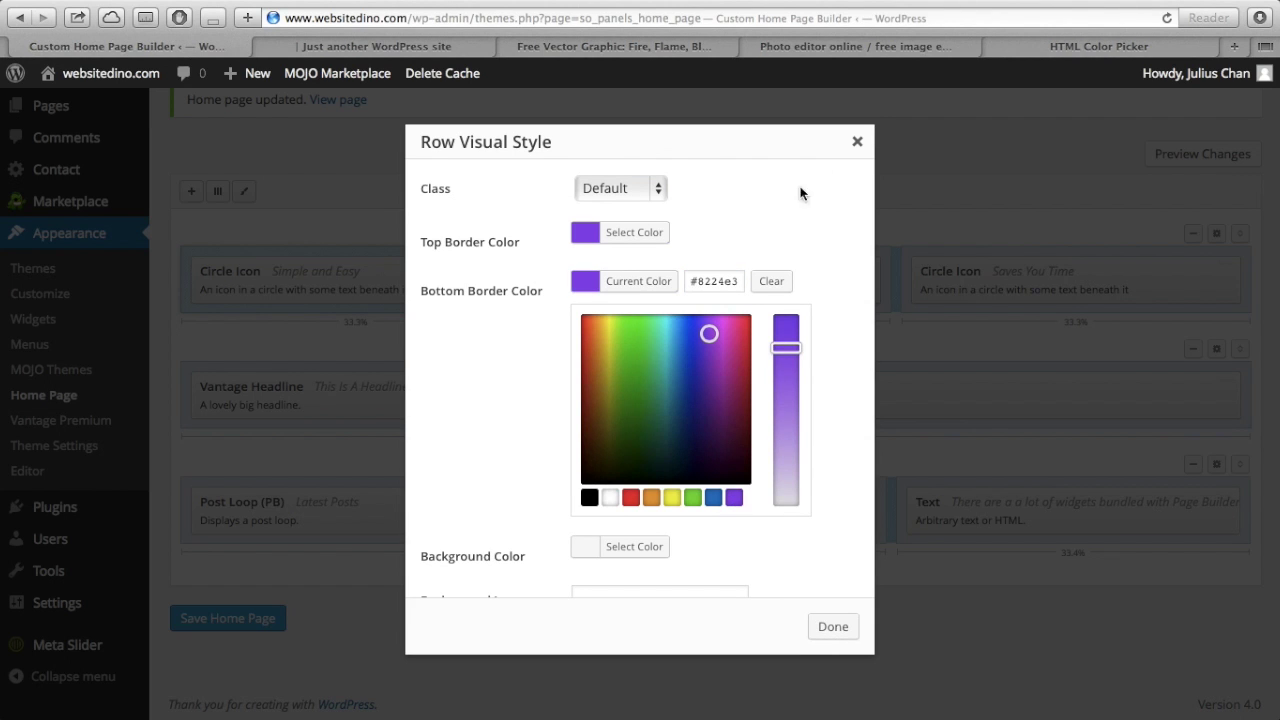
{"action": "scroll", "coordinate": [770, 248], "scroll_direction": "down", "scroll_amount": 5}
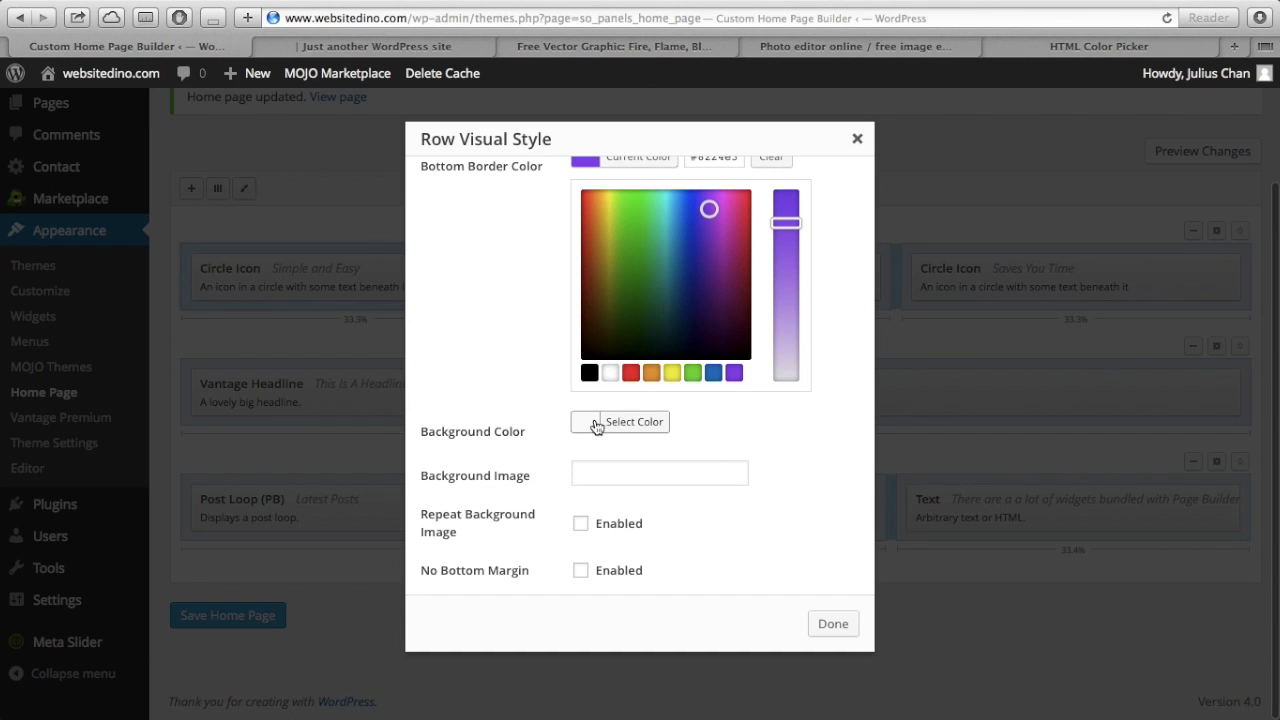
{"action": "left_click", "coordinate": [639, 481]}
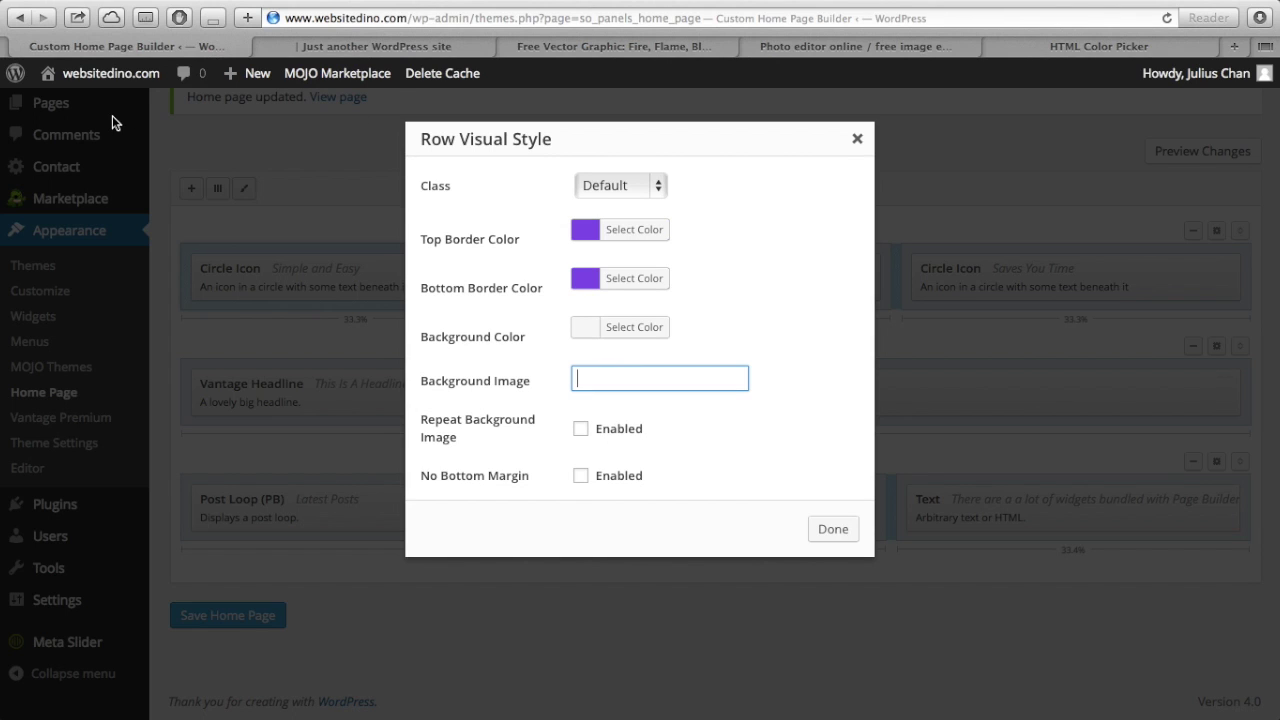
{"action": "mouse_move", "coordinate": [93, 87]}
{"action": "left_click", "coordinate": [835, 529]}
{"action": "scroll", "coordinate": [150, 218], "scroll_direction": "up", "scroll_amount": 3}
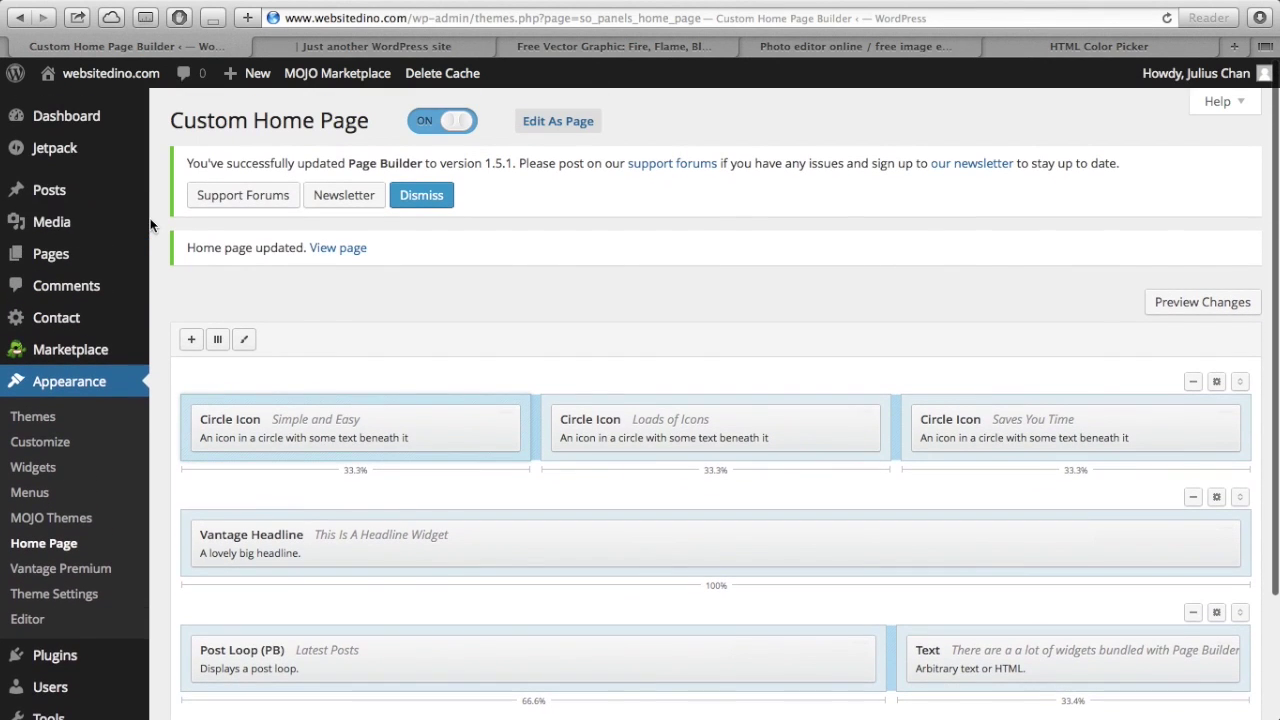
- Copy the full URL of the 1400×300 waters.jpg ocean image from the Media Library
{"action": "mouse_move", "coordinate": [45, 222]}
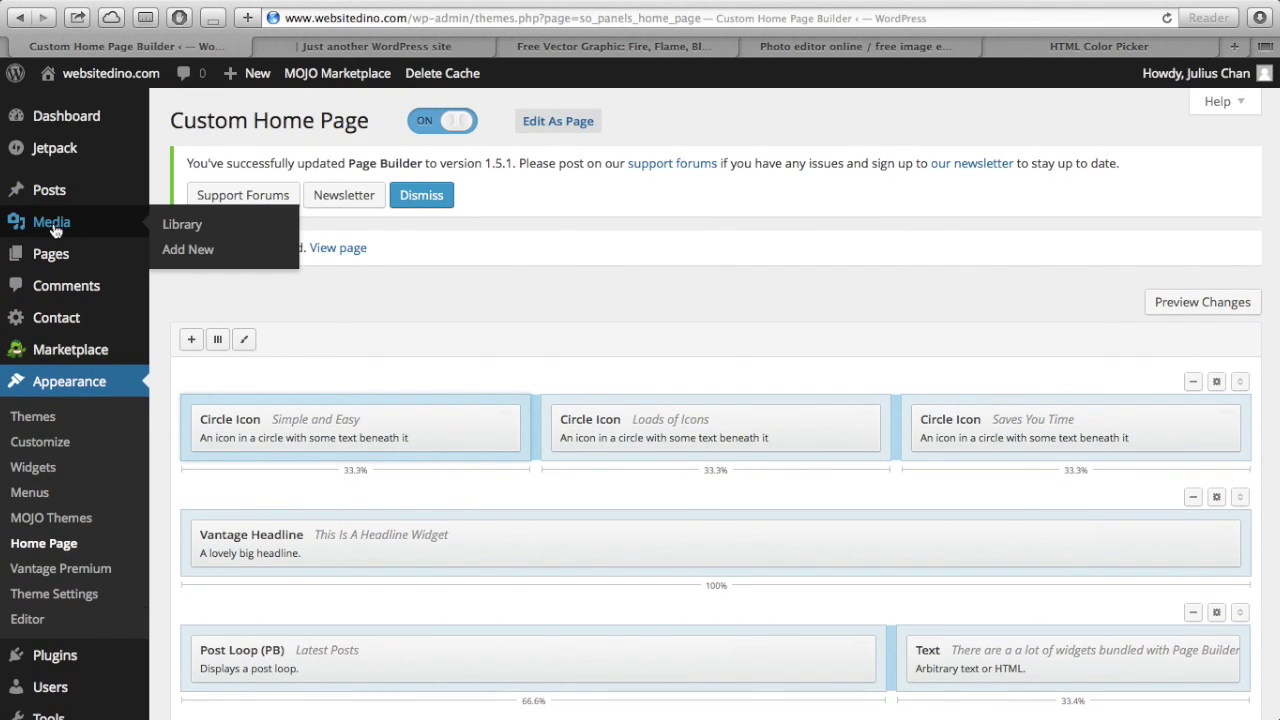
{"action": "left_click", "coordinate": [188, 226], "text": "super"}
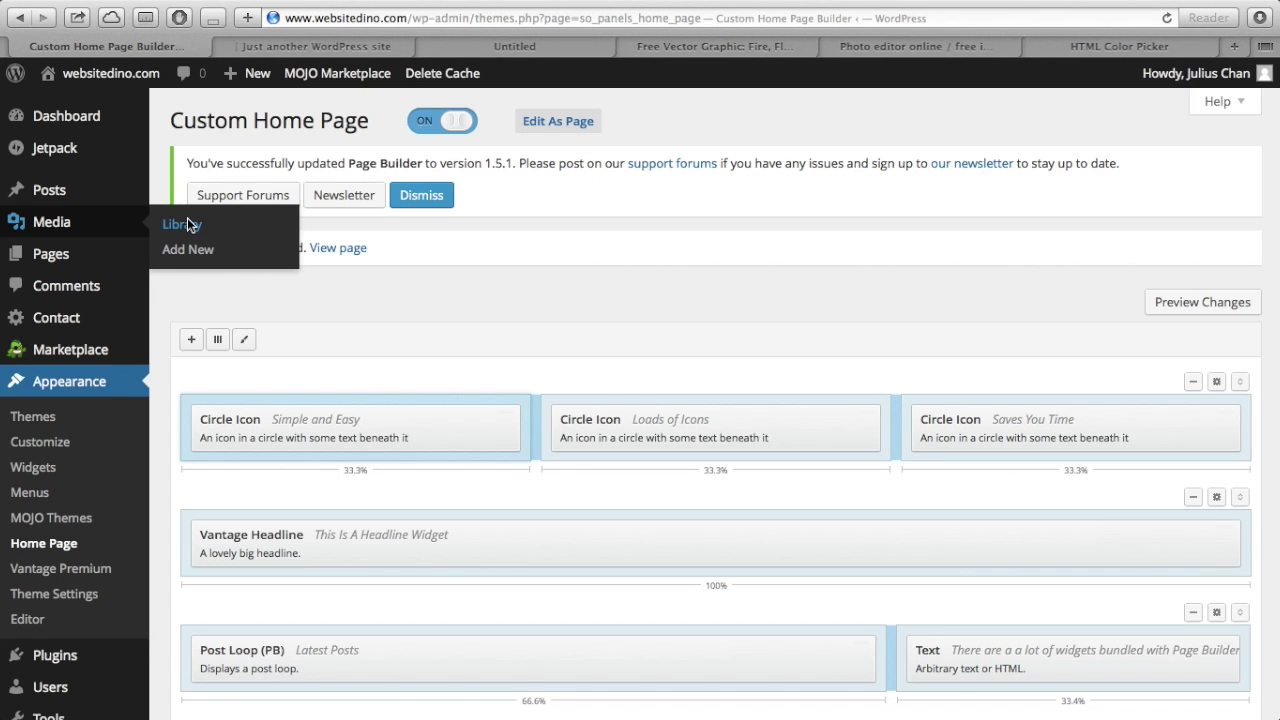
{"action": "left_click", "coordinate": [495, 54]}
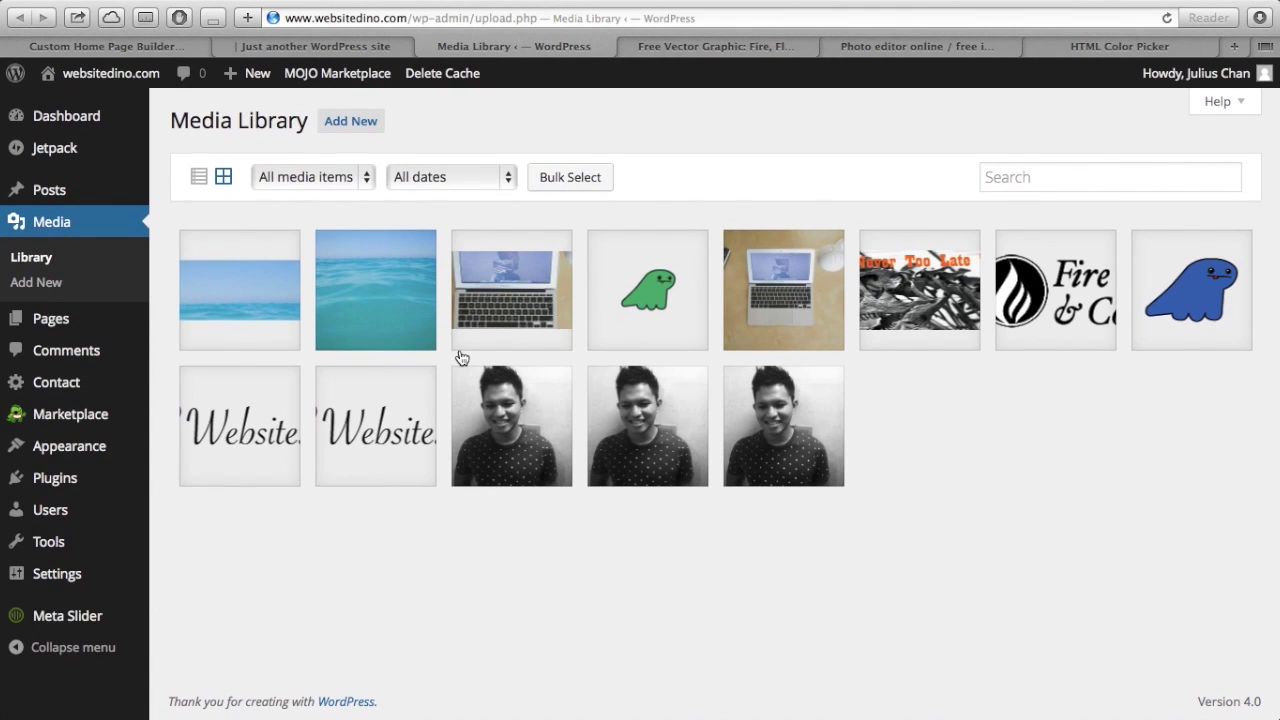
{"action": "left_click", "coordinate": [257, 316]}
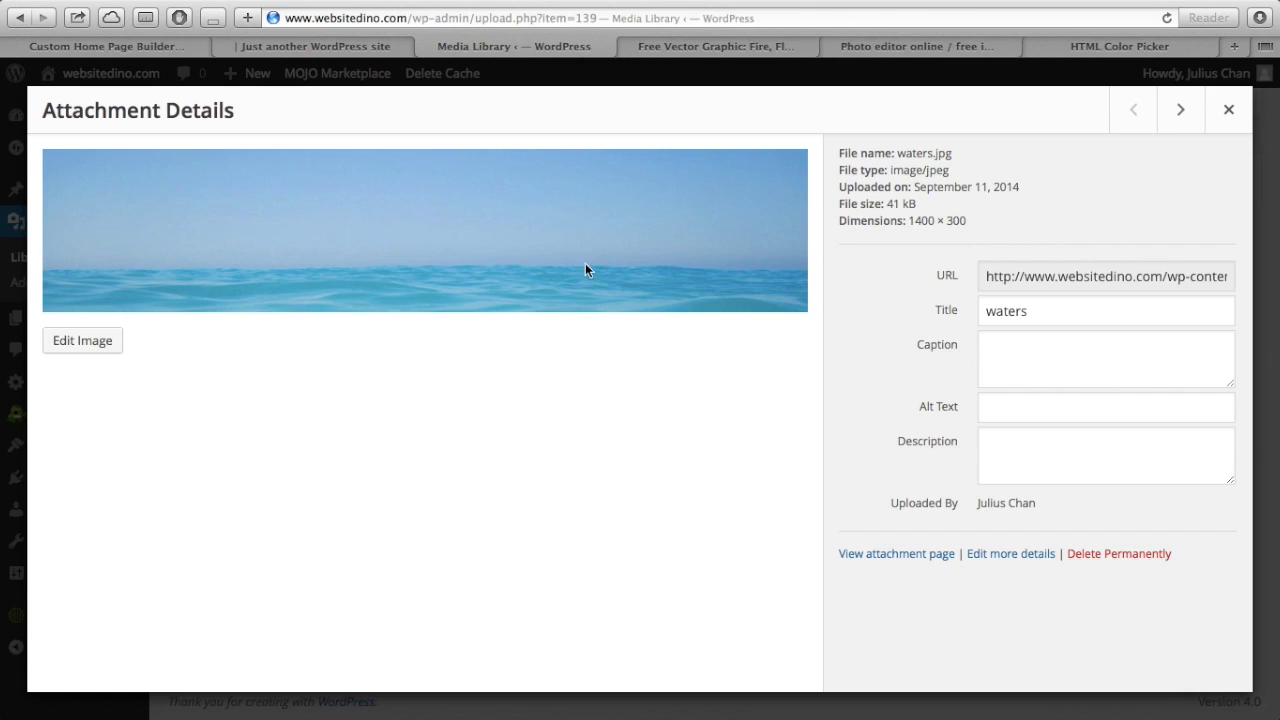
{"action": "left_click", "coordinate": [1048, 276]}
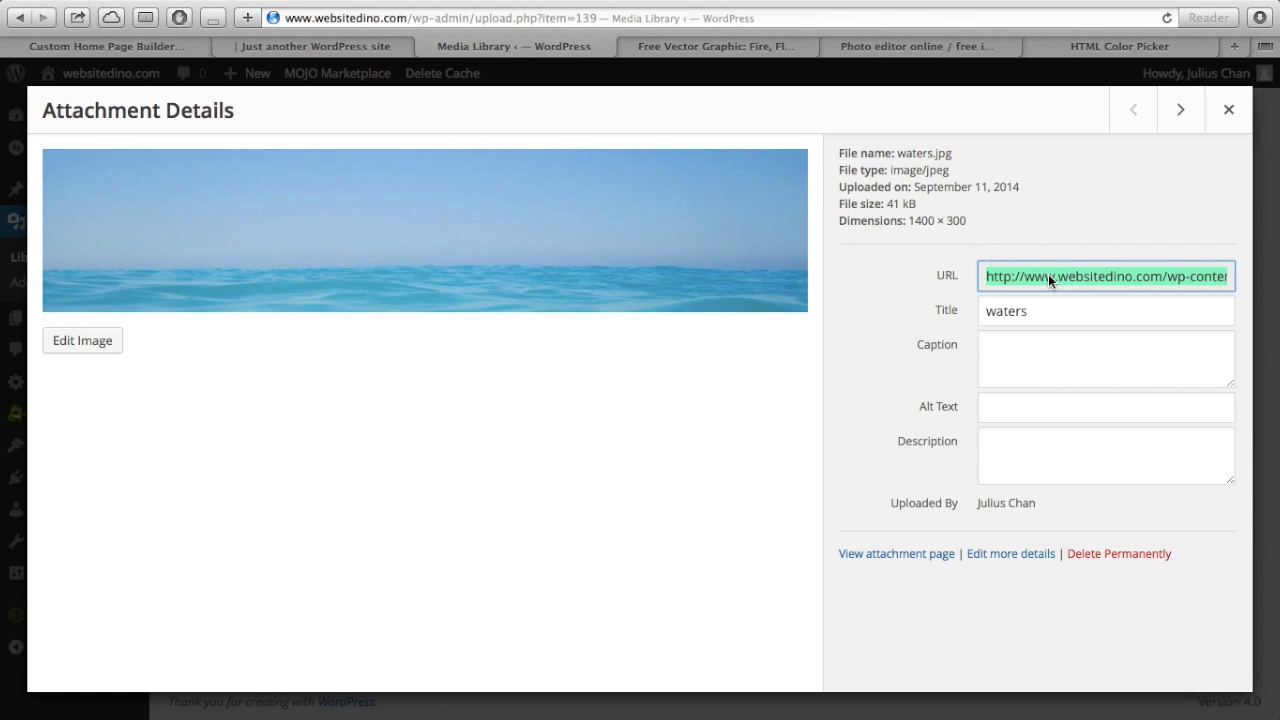
{"action": "mouse_move", "coordinate": [171, 2]}
{"action": "left_click", "coordinate": [150, 86]}
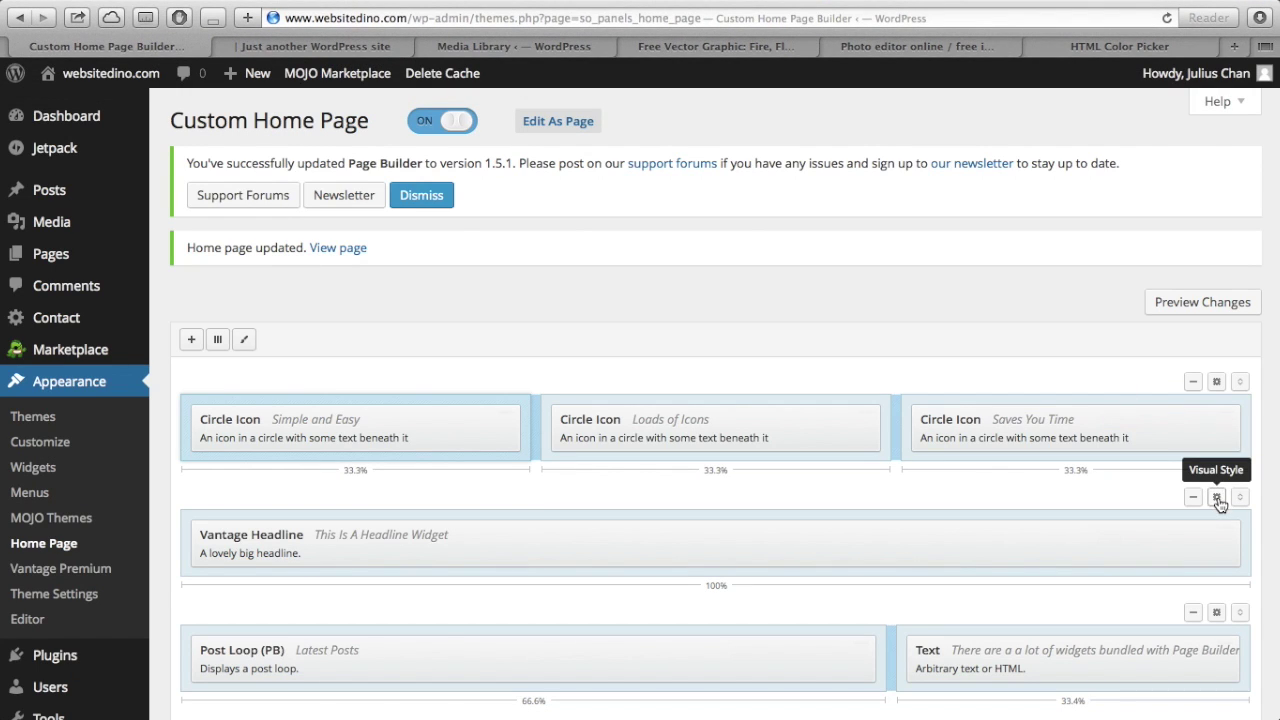
- Paste the waters.jpg URL as the headline row's Visual Style background image
{"action": "left_click", "coordinate": [1218, 498]}
{"action": "left_click", "coordinate": [722, 433]}
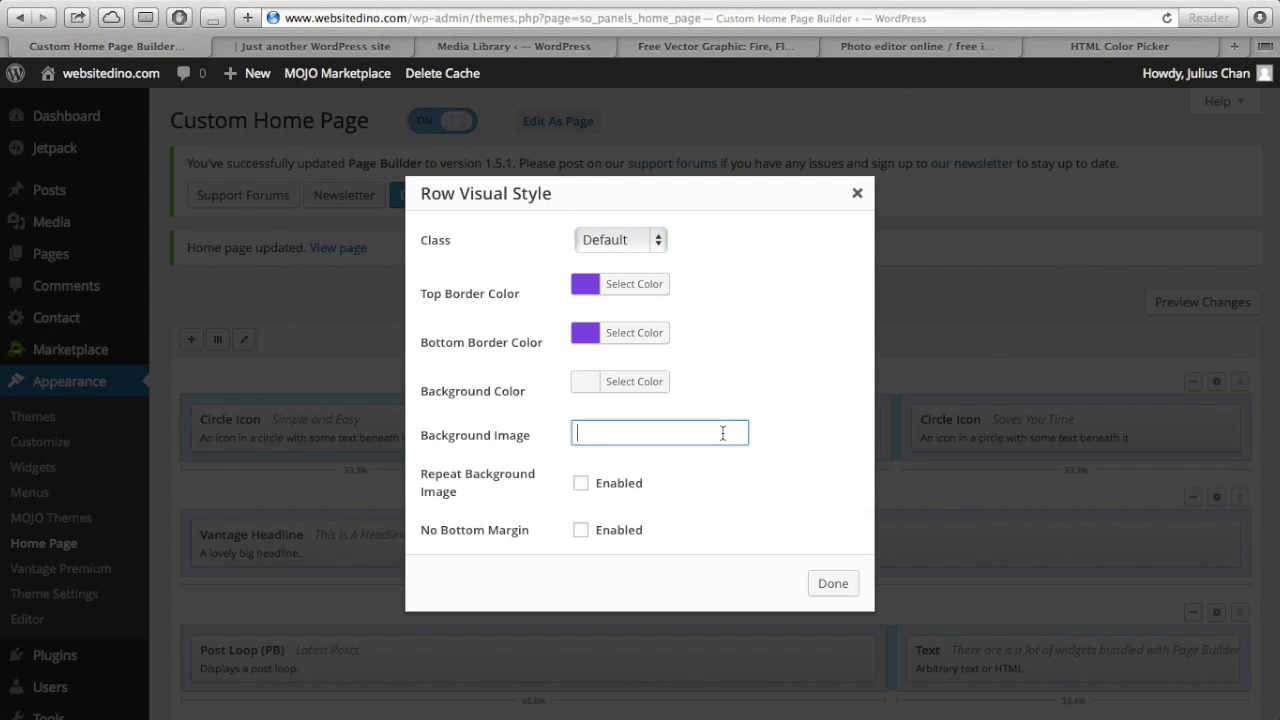
{"action": "key", "text": "super+v"}
{"action": "scroll", "coordinate": [713, 465], "scroll_direction": "down", "scroll_amount": 1}
{"action": "scroll", "coordinate": [713, 465], "scroll_direction": "up", "scroll_amount": 1}
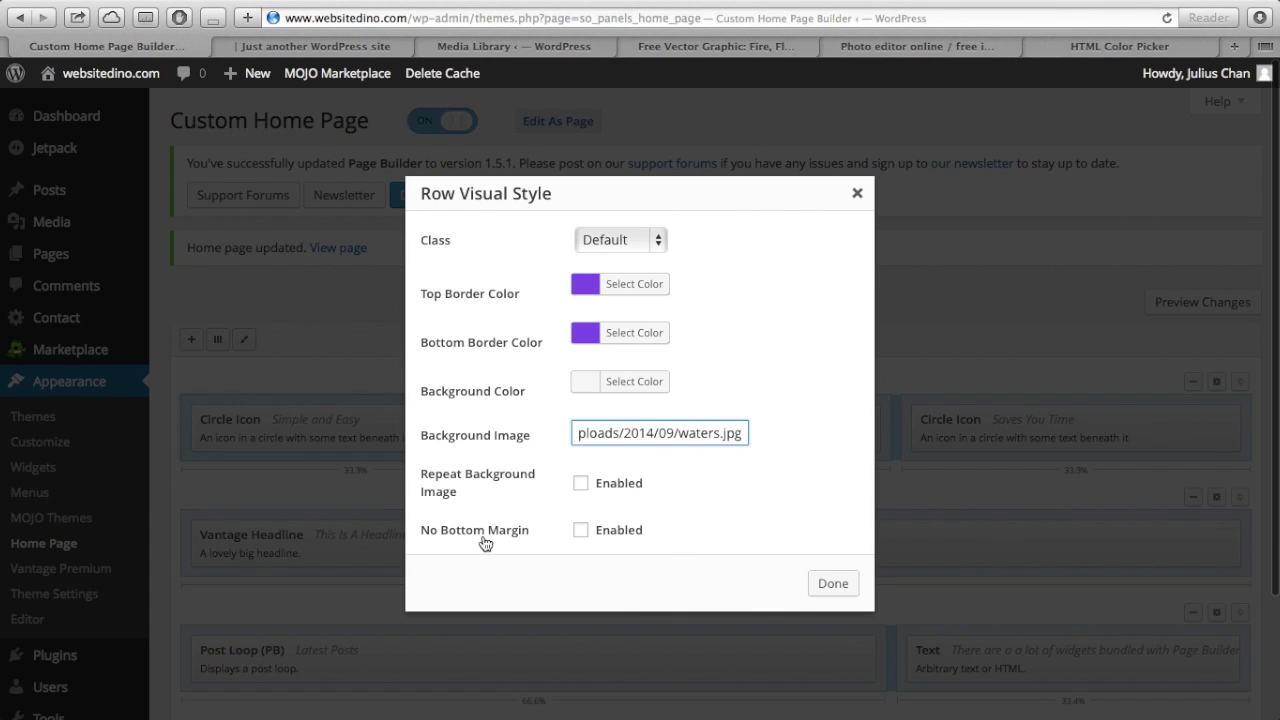
{"action": "left_click", "coordinate": [832, 583]}
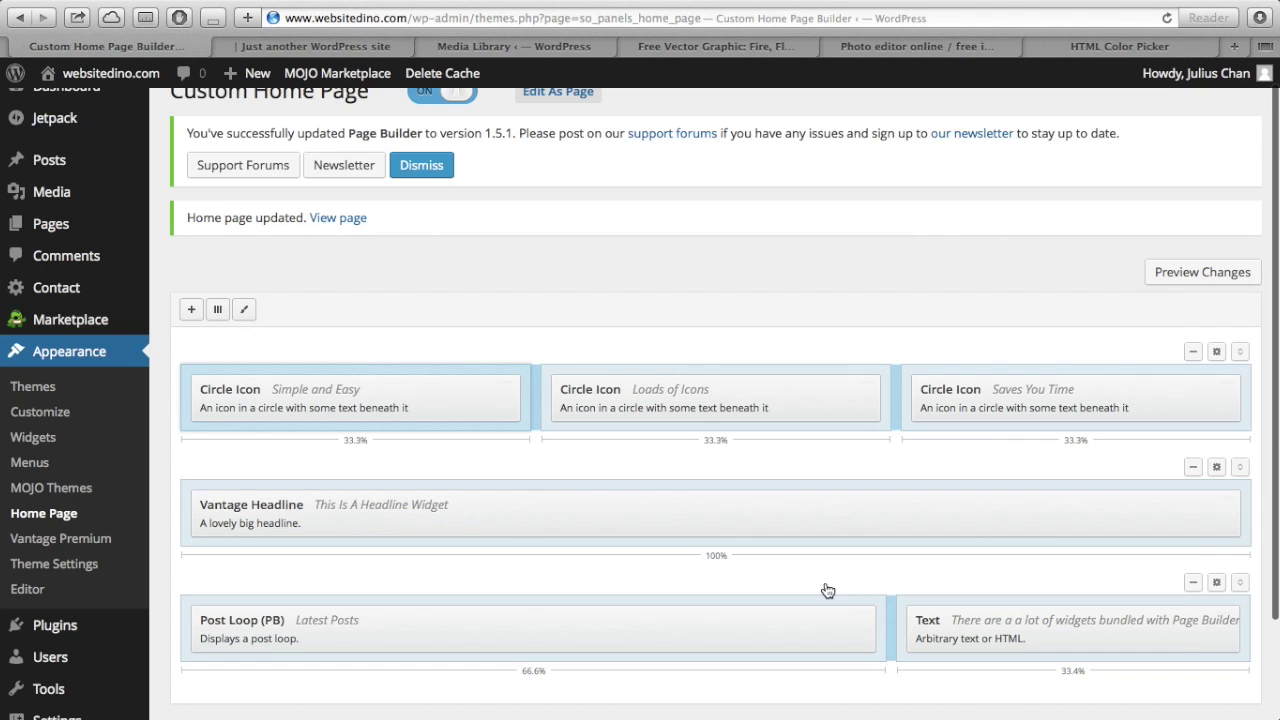
- Save the home page layout and view the live site
{"action": "scroll", "coordinate": [826, 589], "scroll_direction": "down", "scroll_amount": 3}
{"action": "left_click", "coordinate": [238, 615]}
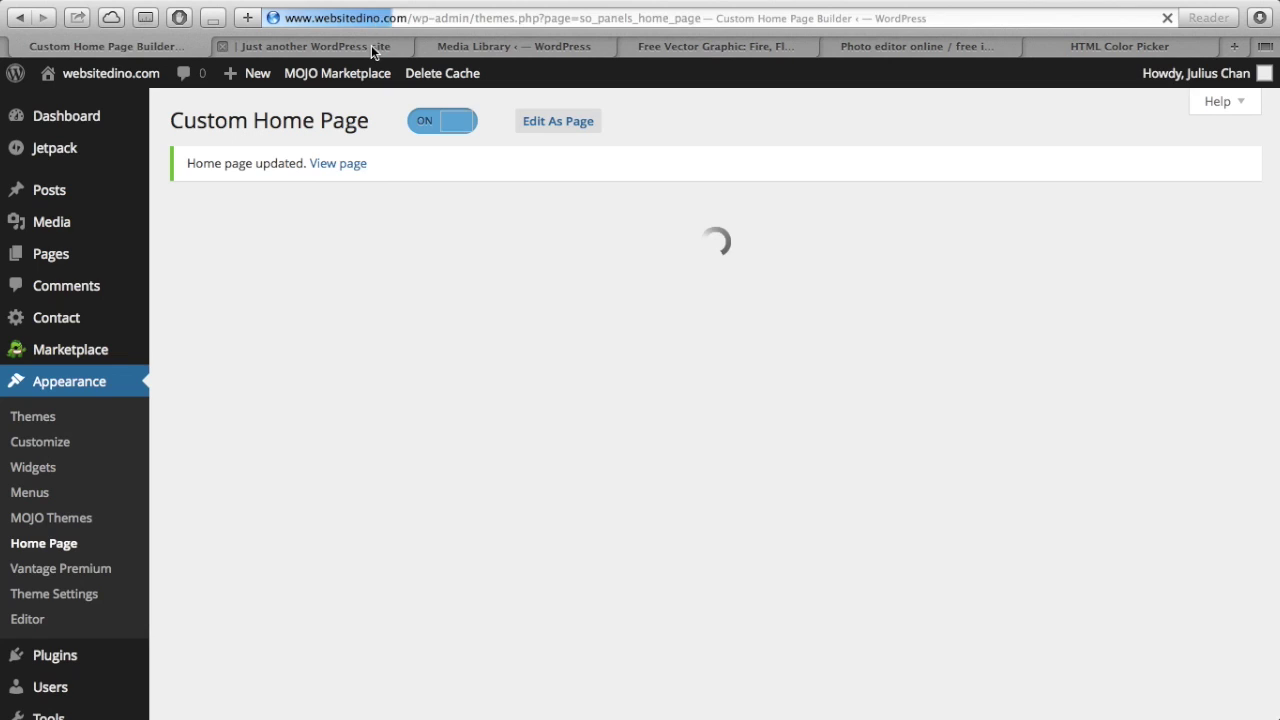
{"action": "left_click", "coordinate": [371, 45]}
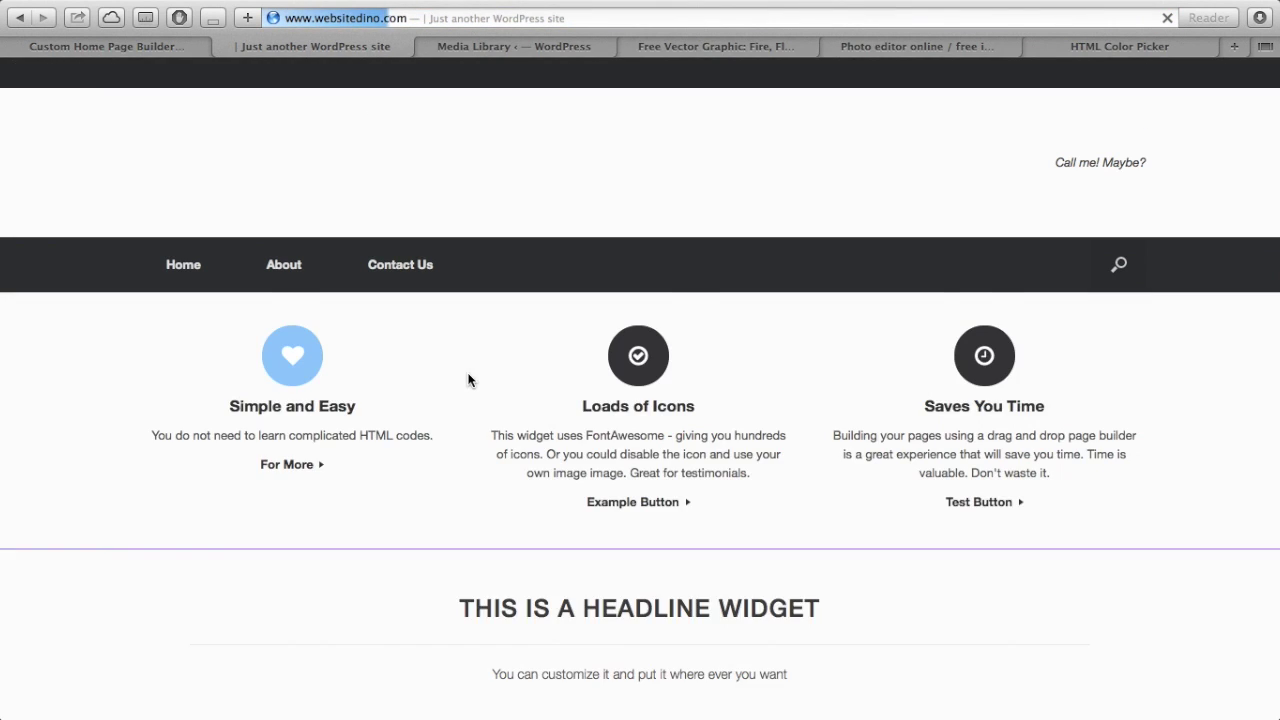
- Scroll the live homepage to inspect the purple-bordered headline row over the ocean background
{"action": "scroll", "coordinate": [470, 380], "scroll_direction": "down", "scroll_amount": 2}
{"action": "scroll", "coordinate": [470, 380], "scroll_direction": "down", "scroll_amount": 3}
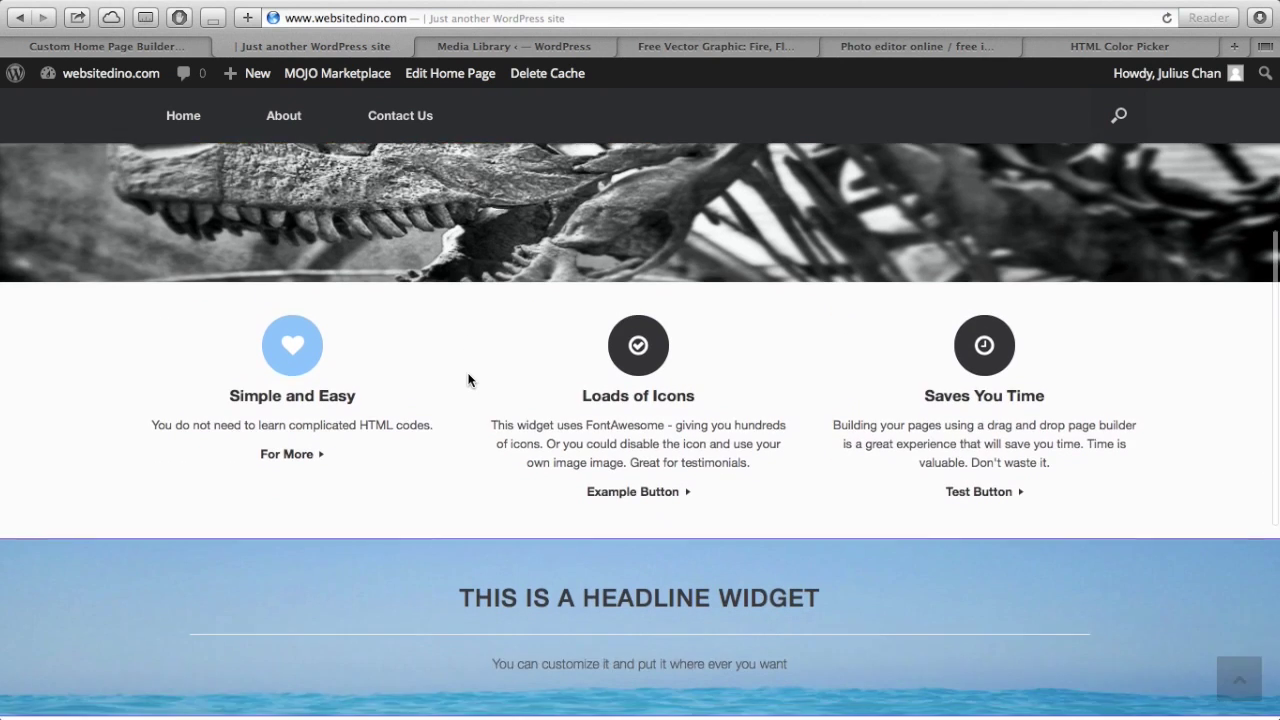
{"action": "scroll", "coordinate": [468, 380], "scroll_direction": "down", "scroll_amount": 2}
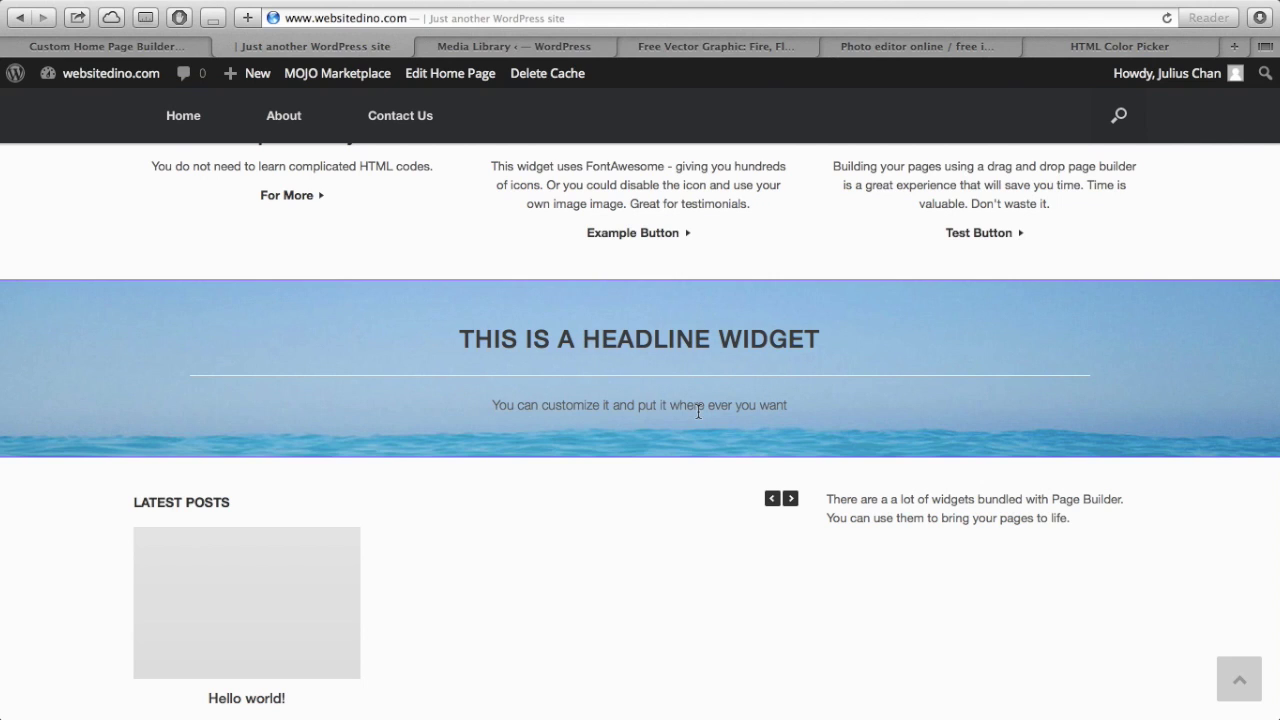
{"action": "scroll", "coordinate": [727, 455], "scroll_direction": "down", "scroll_amount": 1}
{"action": "scroll", "coordinate": [727, 455], "scroll_direction": "up", "scroll_amount": 3}
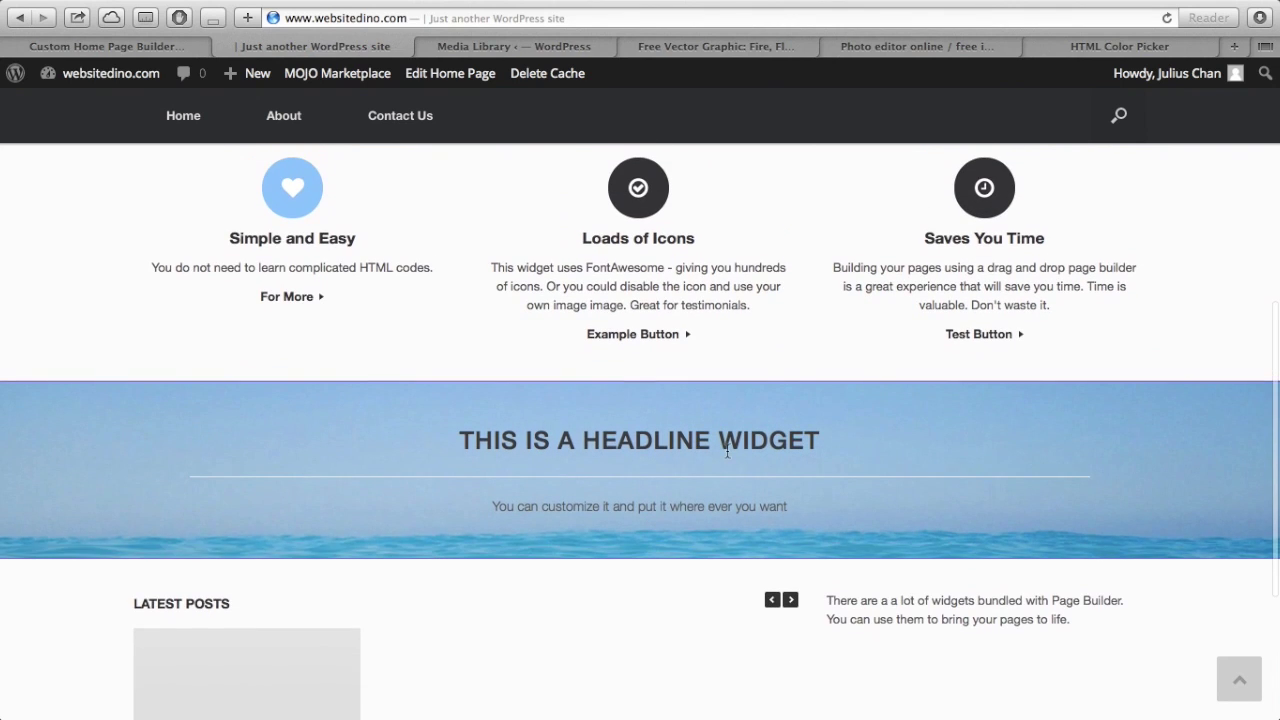
{"action": "scroll", "coordinate": [727, 455], "scroll_direction": "down", "scroll_amount": 1}
{"action": "scroll", "coordinate": [727, 455], "scroll_direction": "up", "scroll_amount": 2}
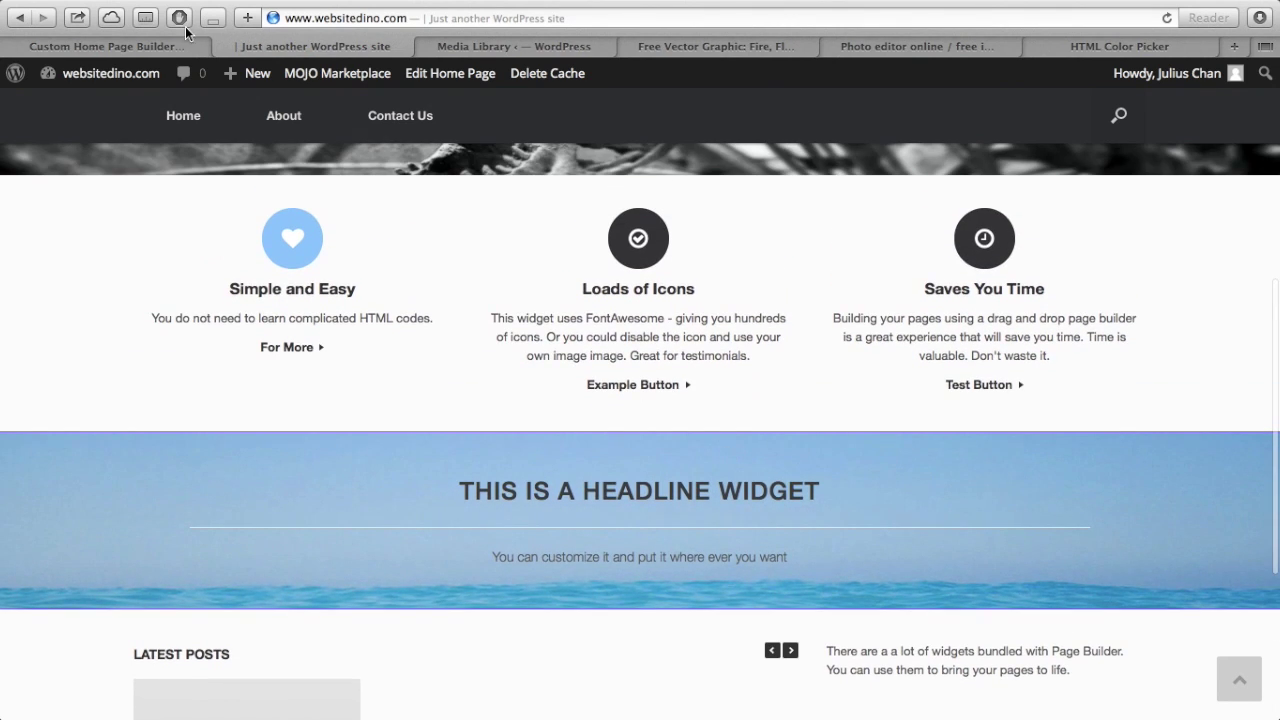
{"action": "left_click", "coordinate": [170, 47]}
- Enable No Bottom Margin in the headline row's Visual Style settings
{"action": "left_click", "coordinate": [1216, 497]}
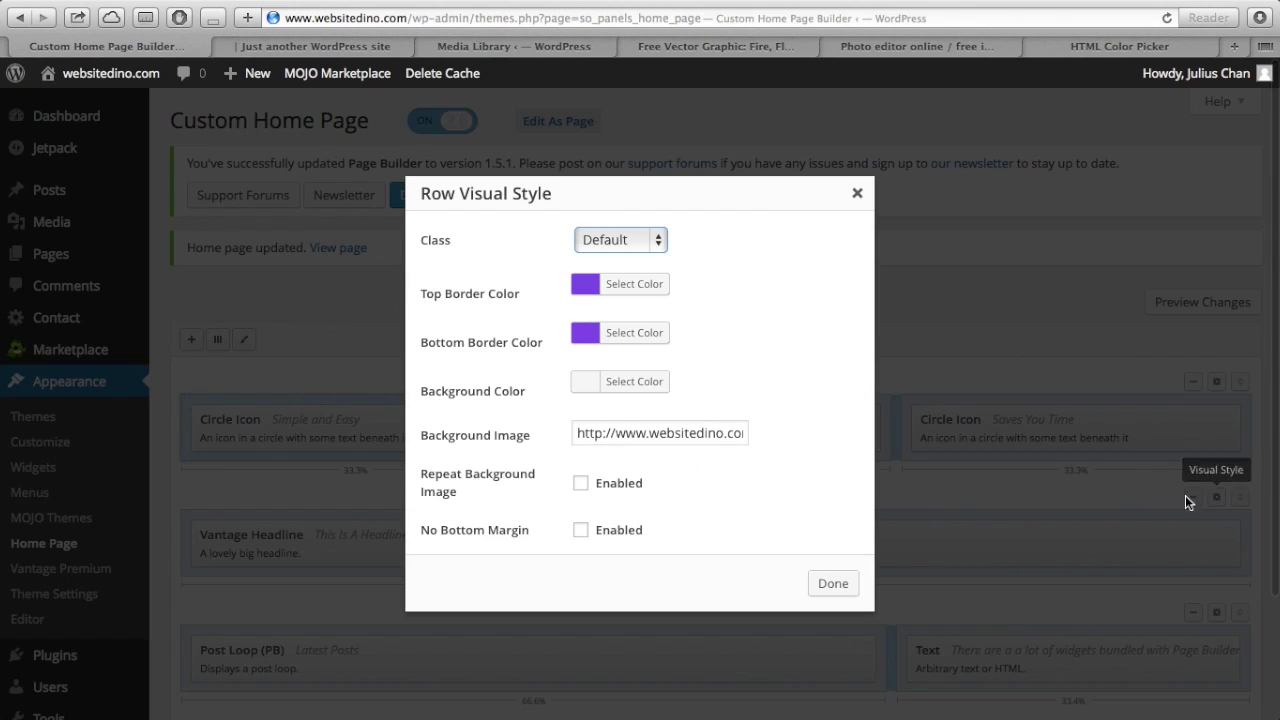
{"action": "left_click", "coordinate": [581, 530]}
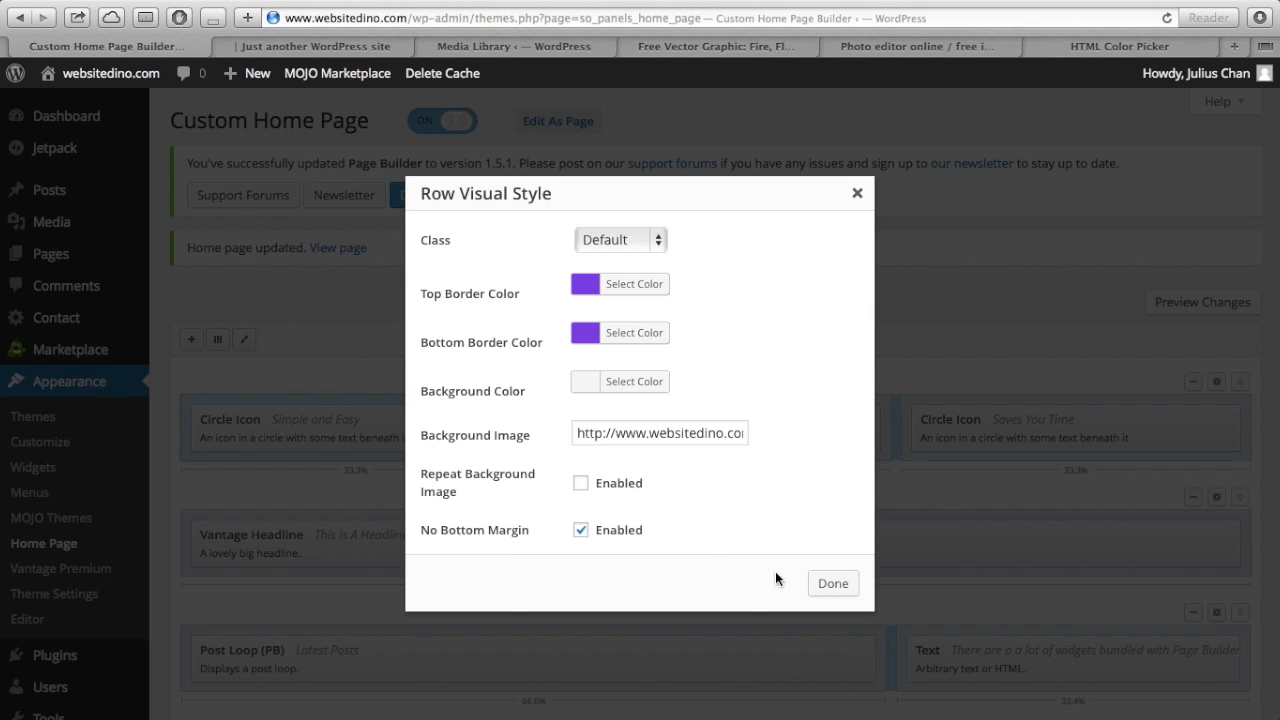
{"action": "left_click", "coordinate": [832, 584]}
- Save the home page layout again and go to the live site
{"action": "scroll", "coordinate": [825, 590], "scroll_direction": "down", "scroll_amount": 3}
{"action": "mouse_move", "coordinate": [436, 3]}
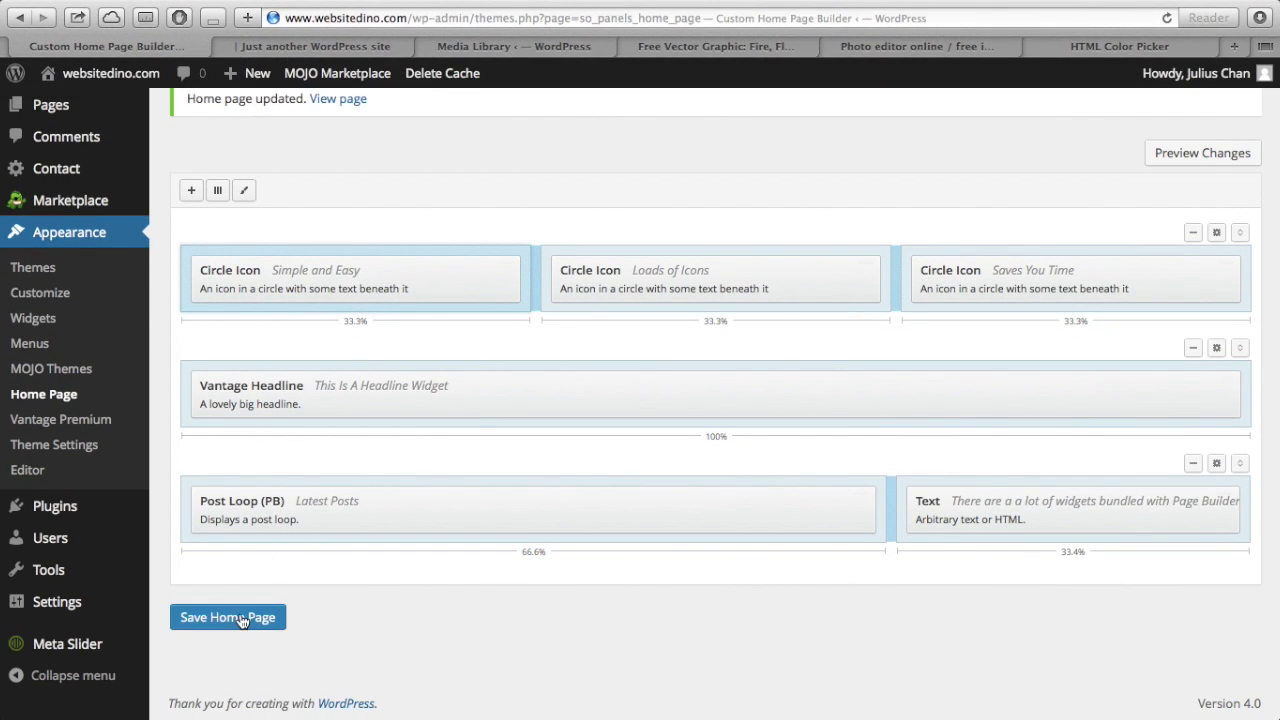
{"action": "left_click", "coordinate": [250, 615]}
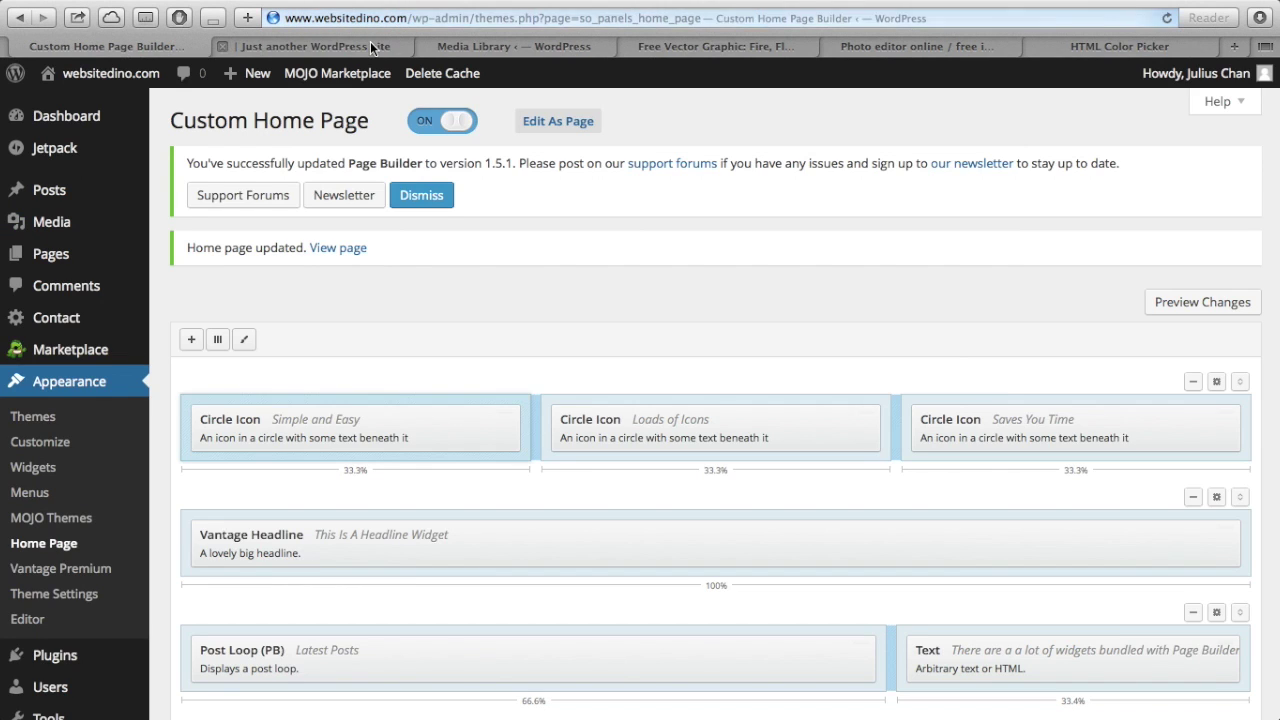
{"action": "left_click", "coordinate": [370, 41]}
- Reload the live homepage to confirm Latest Posts sits directly beneath the ocean headline row
{"action": "scroll", "coordinate": [440, 306], "scroll_direction": "down", "scroll_amount": 3}
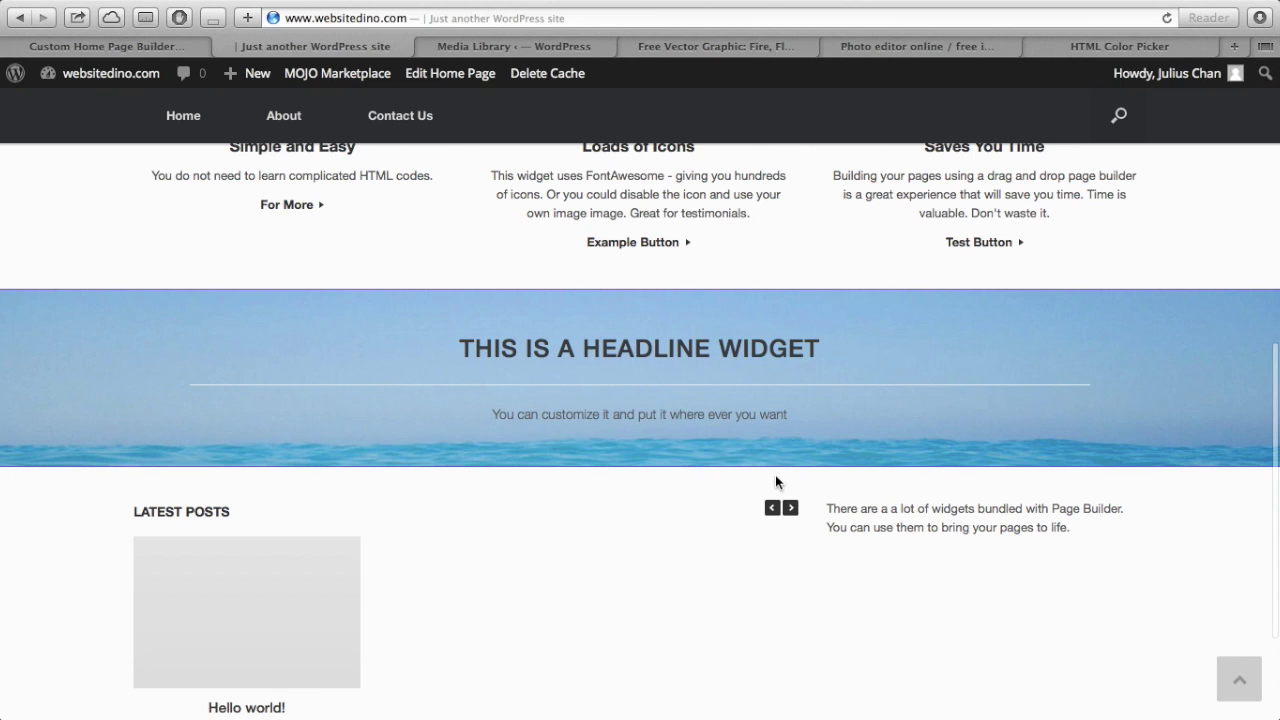
{"action": "key", "text": "super+r"}
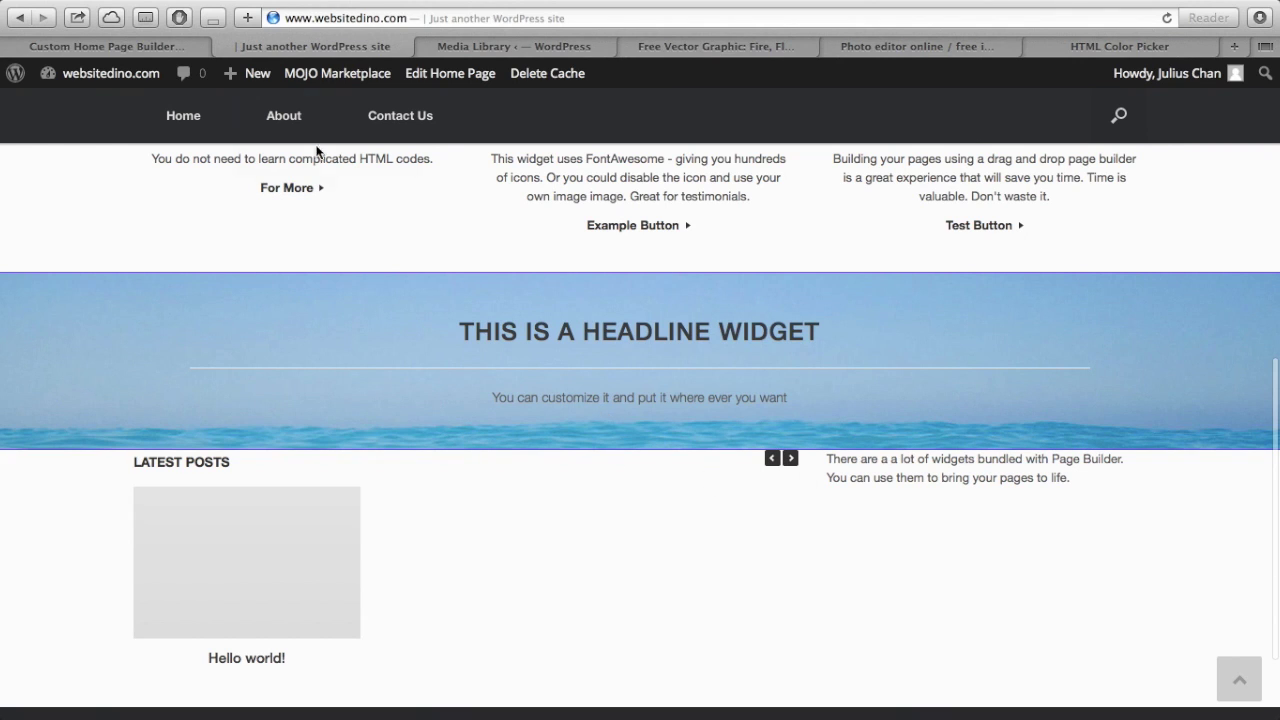
{"action": "left_click", "coordinate": [178, 51]}
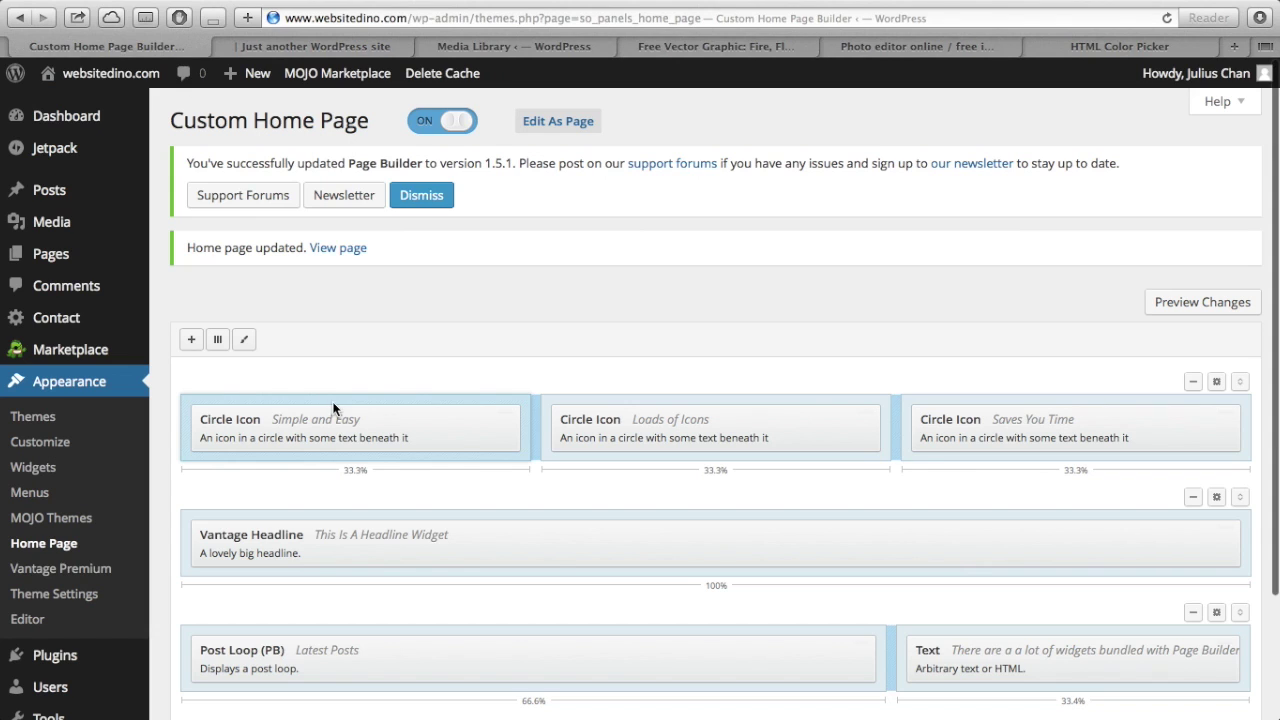
{"action": "scroll", "coordinate": [334, 408], "scroll_direction": "down", "scroll_amount": 3}
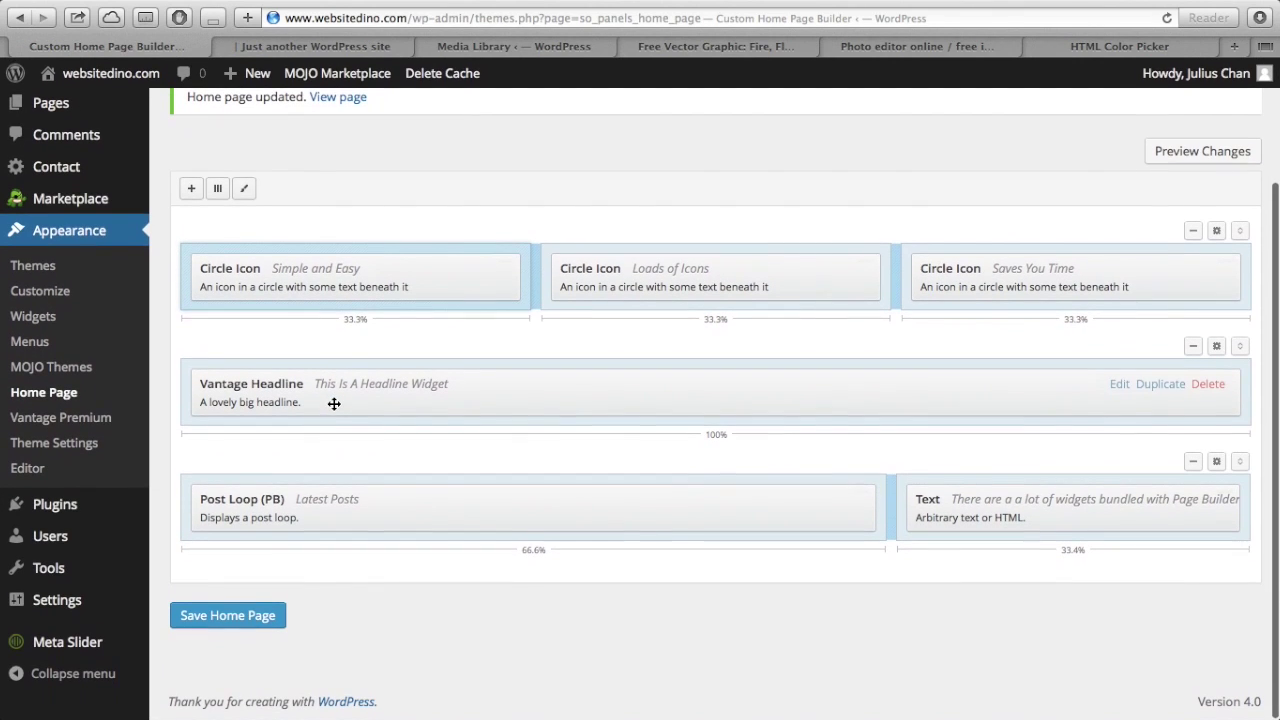
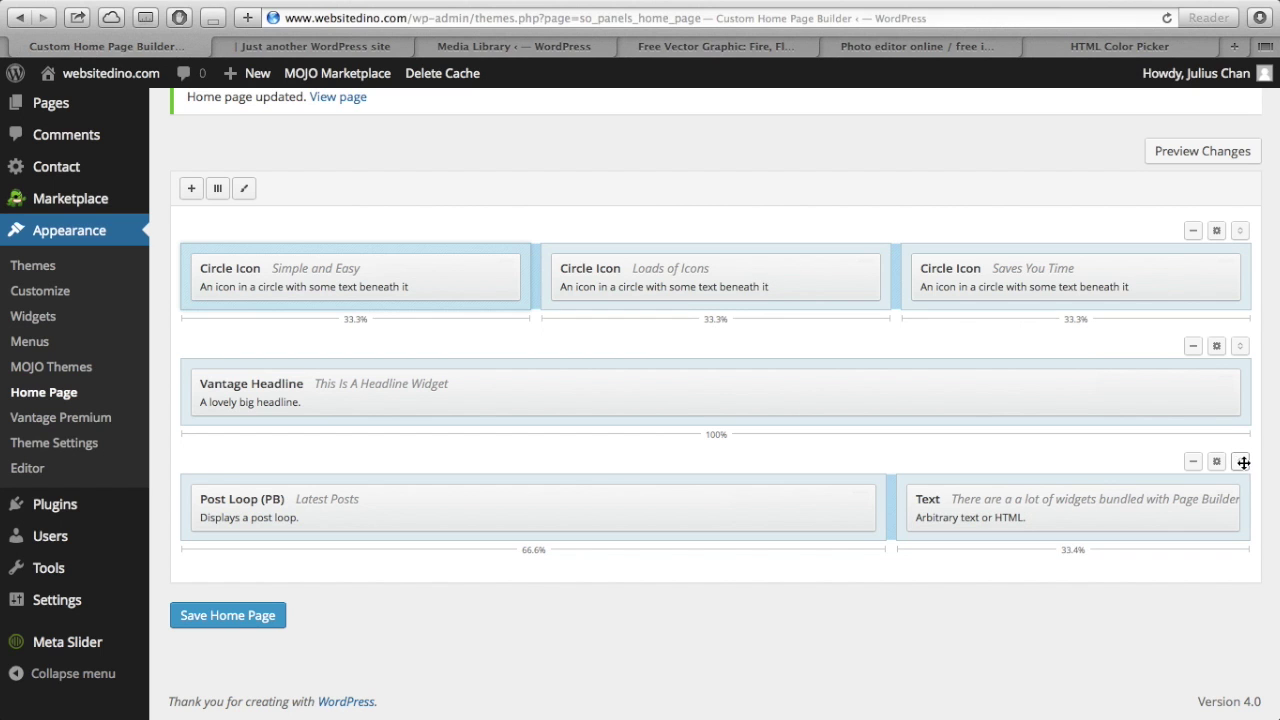
- Delete the Post Loop and Text row that sat below the Vantage Headline row
{"action": "left_click_drag", "start_coordinate": [1241, 461], "coordinate": [1233, 353]}
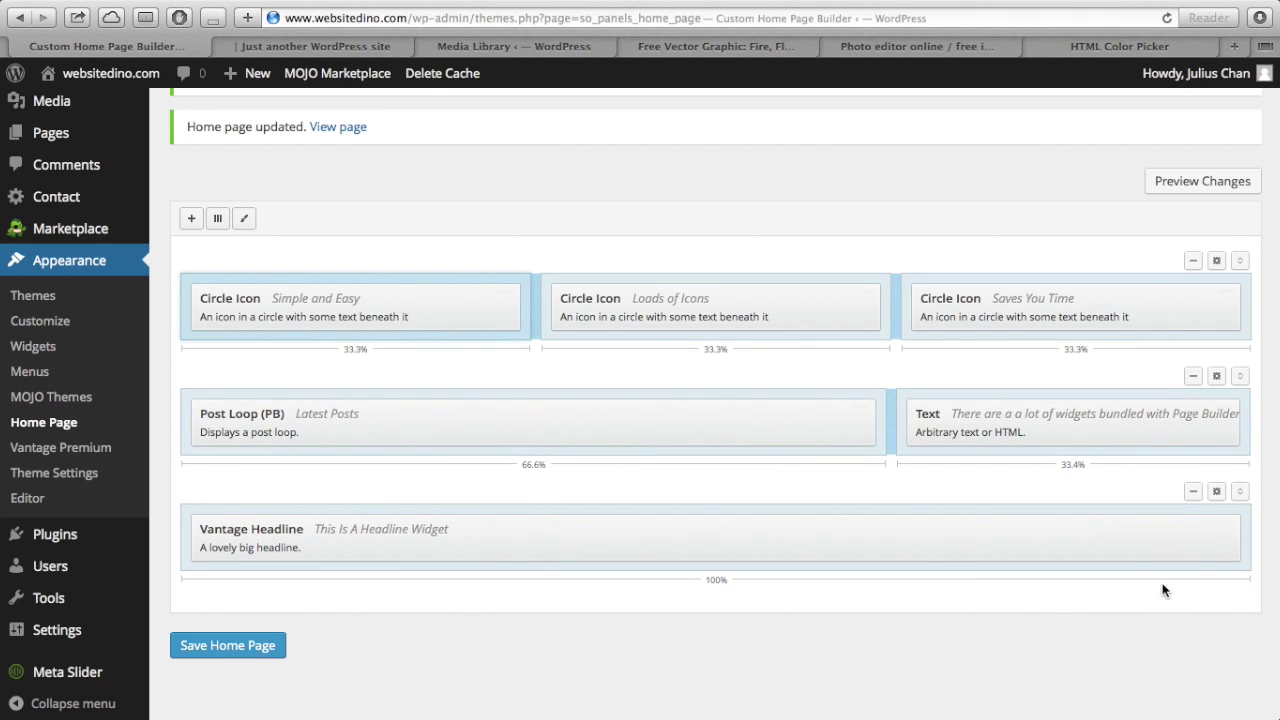
{"action": "left_click_drag", "start_coordinate": [1244, 376], "coordinate": [1245, 497]}
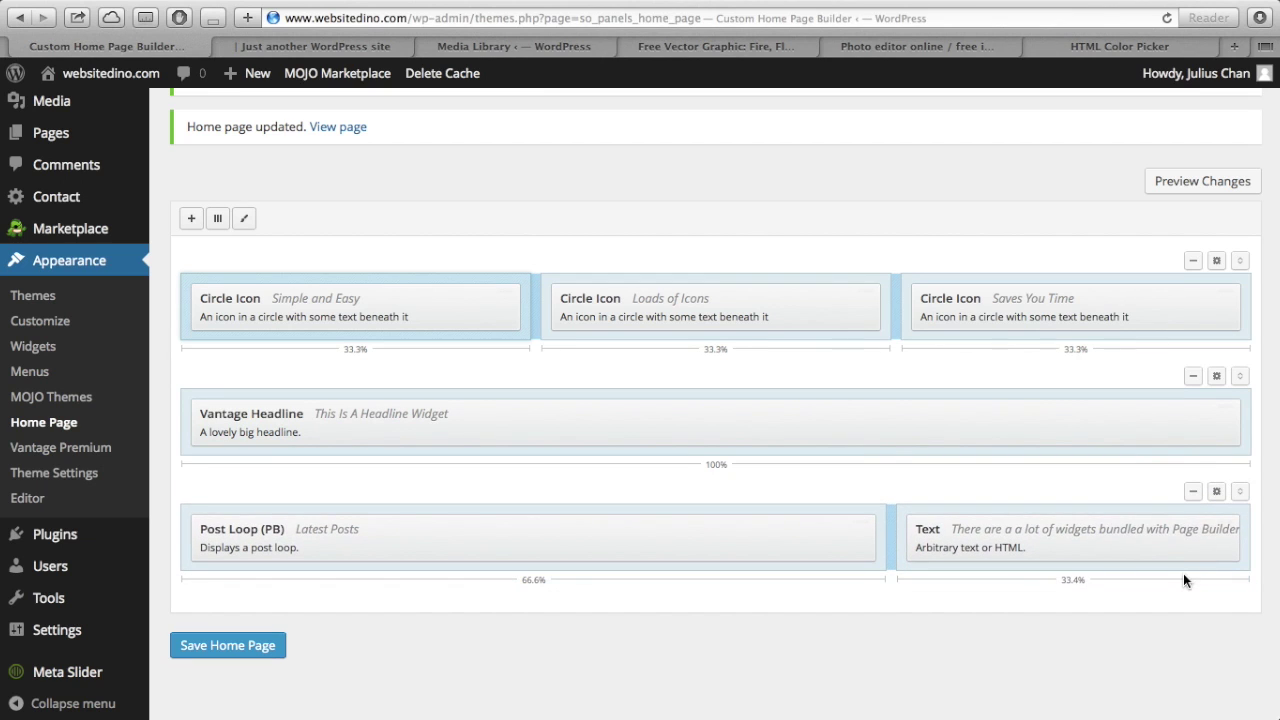
{"action": "left_click", "coordinate": [1195, 491]}
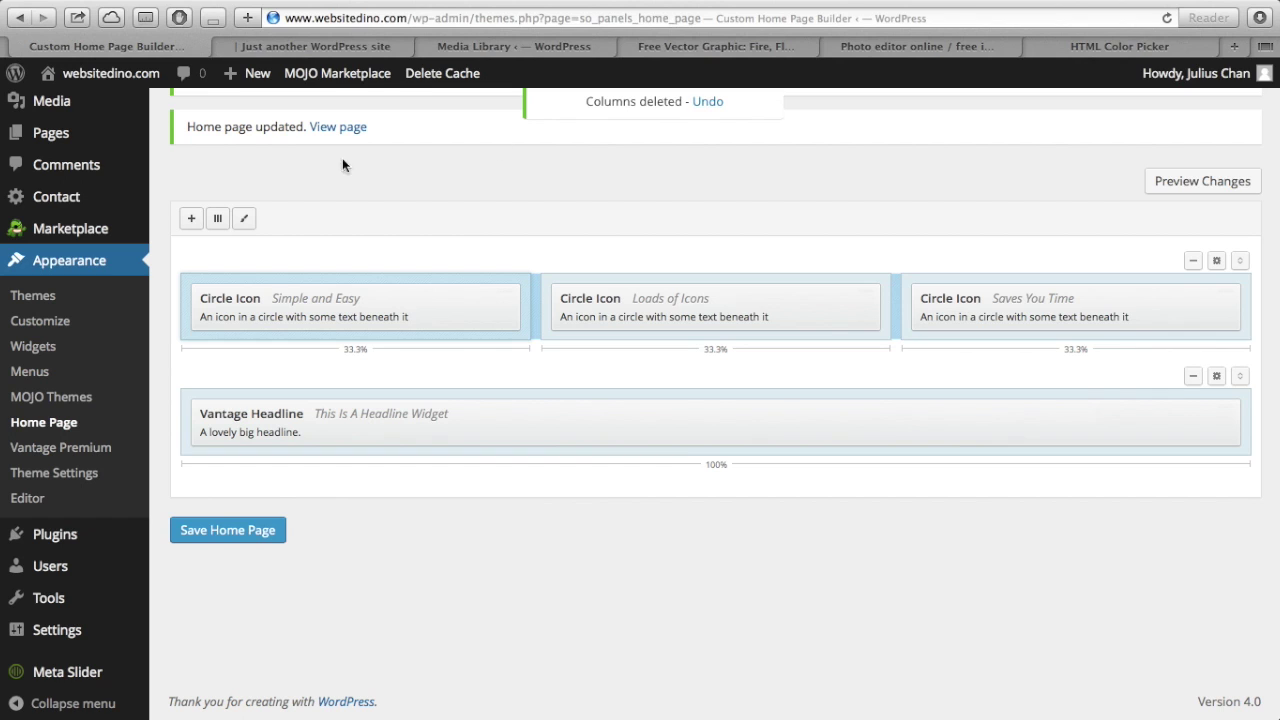
- Add a two-column row below the headline, resized to 66.7% / 33.3%, and select its left cell
{"action": "left_click", "coordinate": [218, 219]}
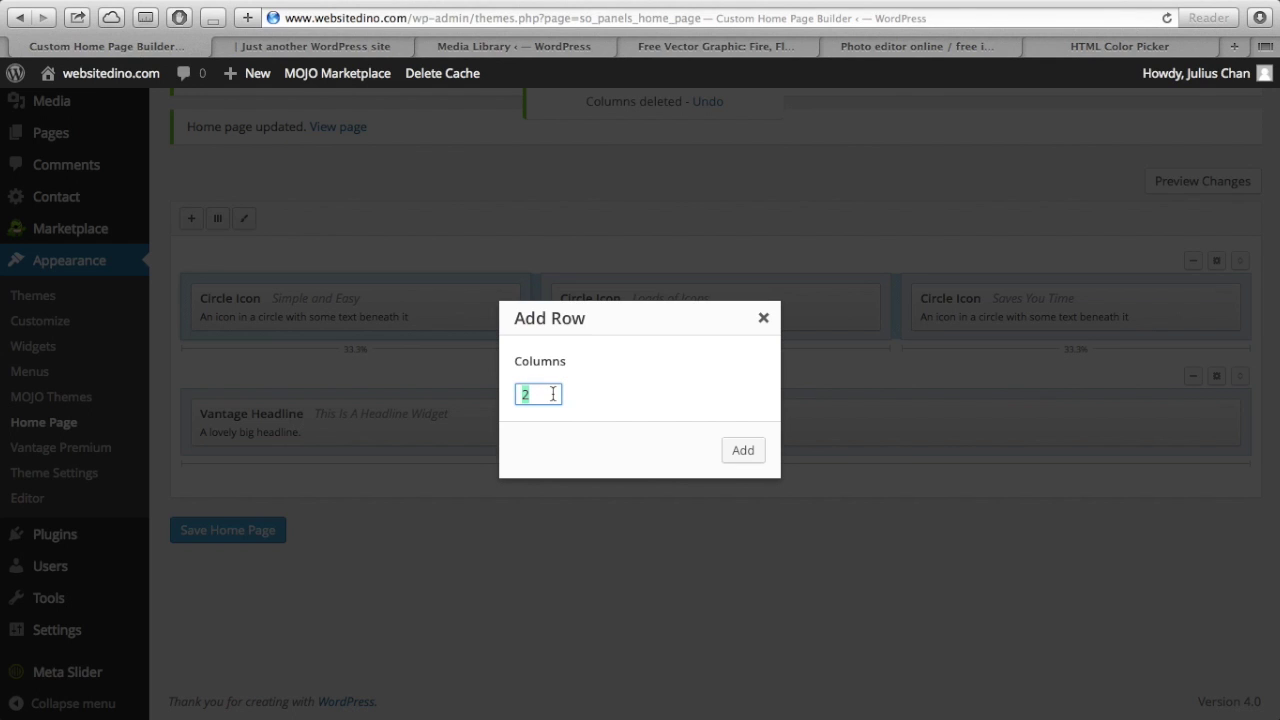
{"action": "left_click", "coordinate": [743, 451]}
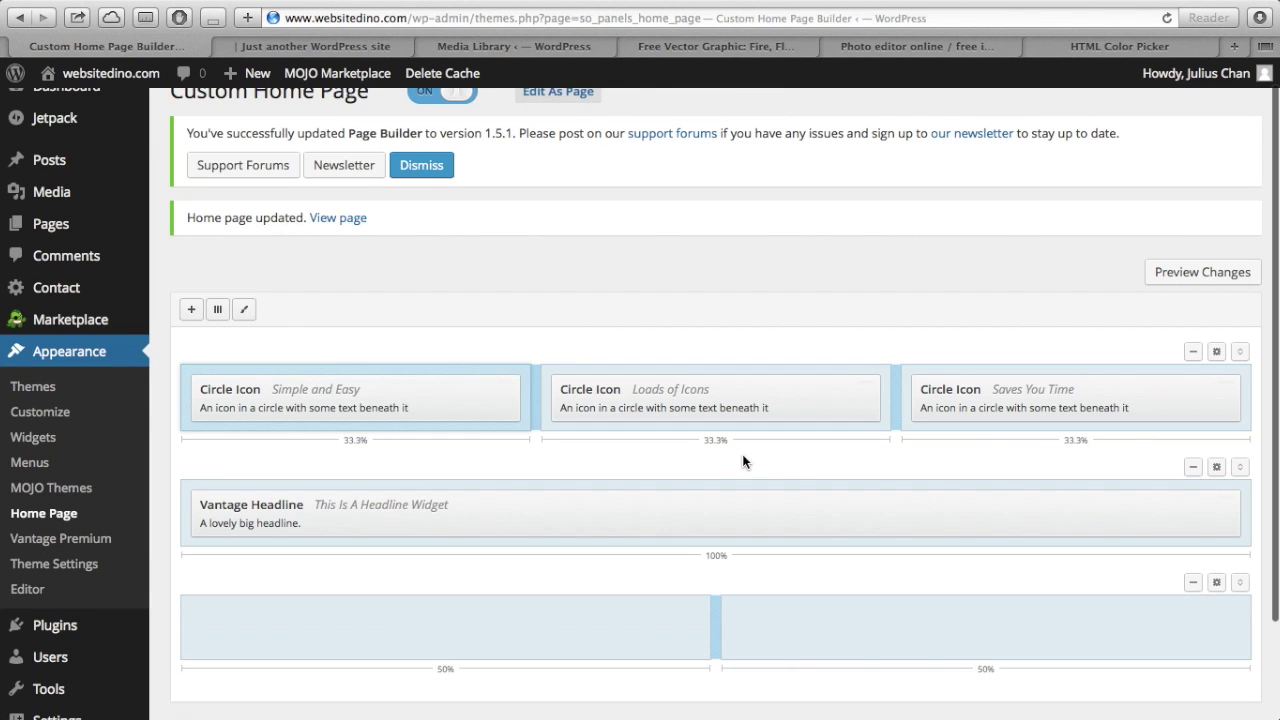
{"action": "scroll", "coordinate": [742, 455], "scroll_direction": "down", "scroll_amount": 3}
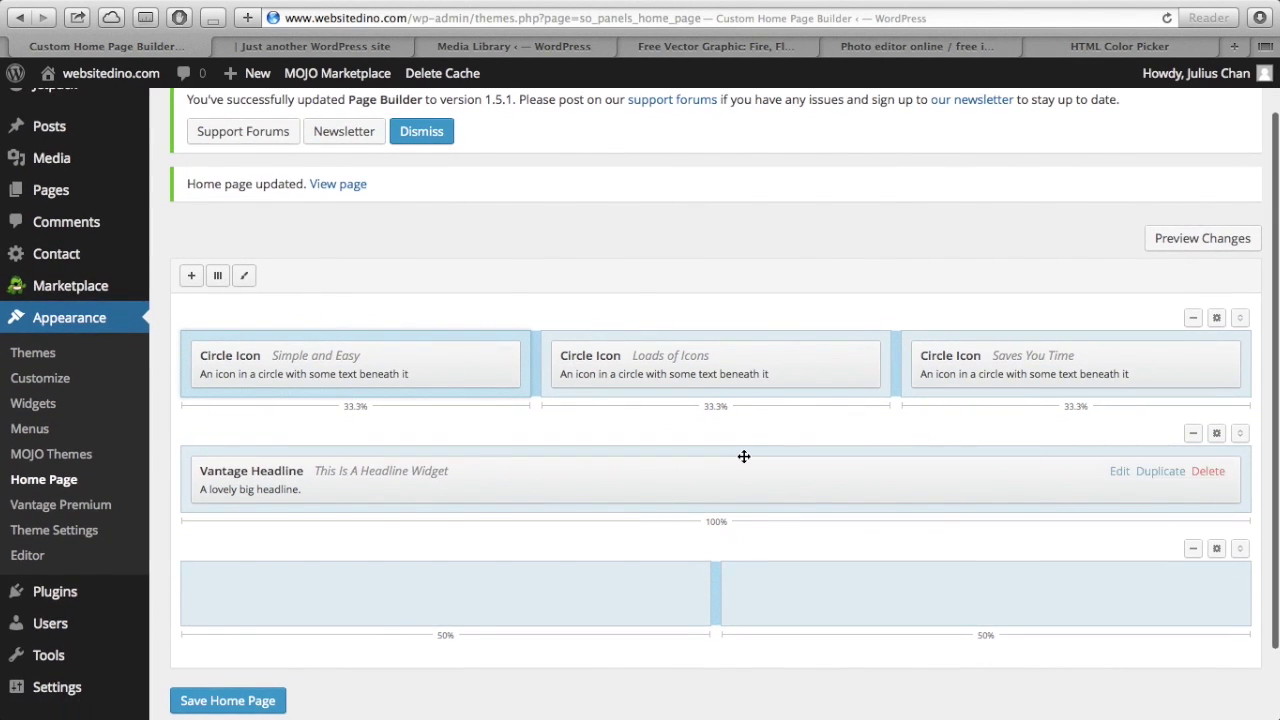
{"action": "scroll", "coordinate": [744, 456], "scroll_direction": "down", "scroll_amount": 1}
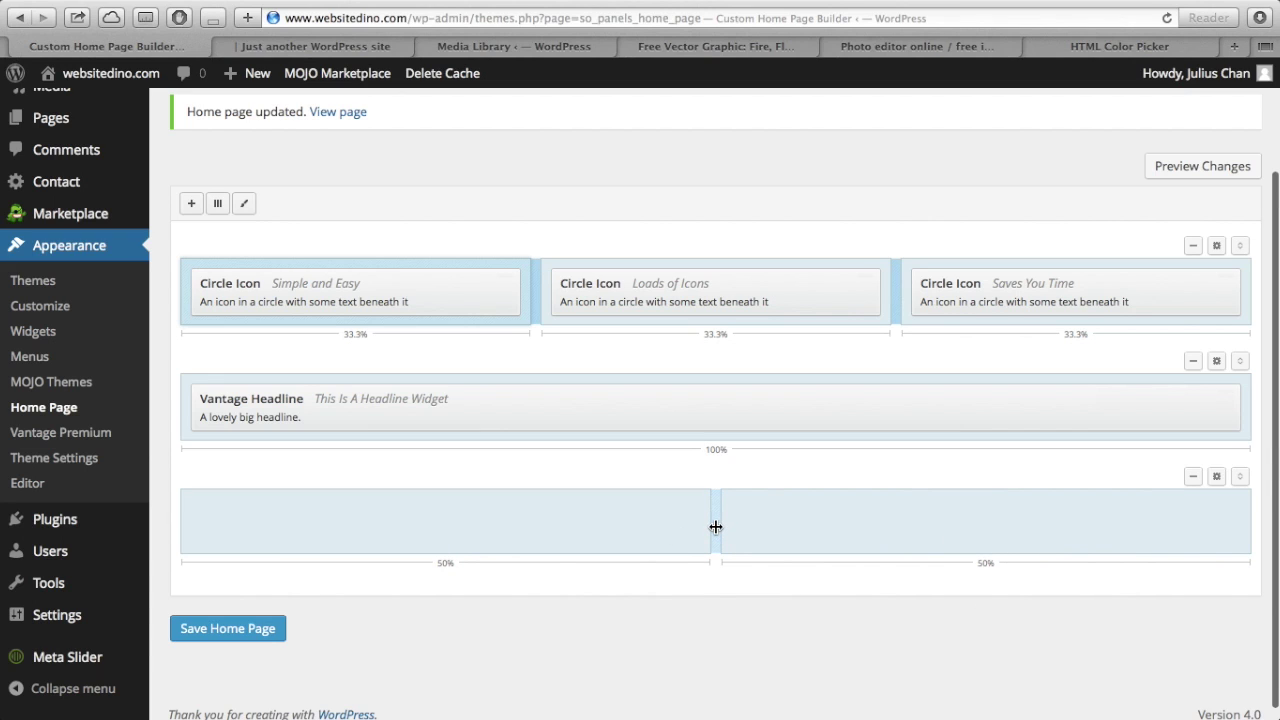
{"action": "left_click_drag", "start_coordinate": [716, 527], "coordinate": [893, 533]}
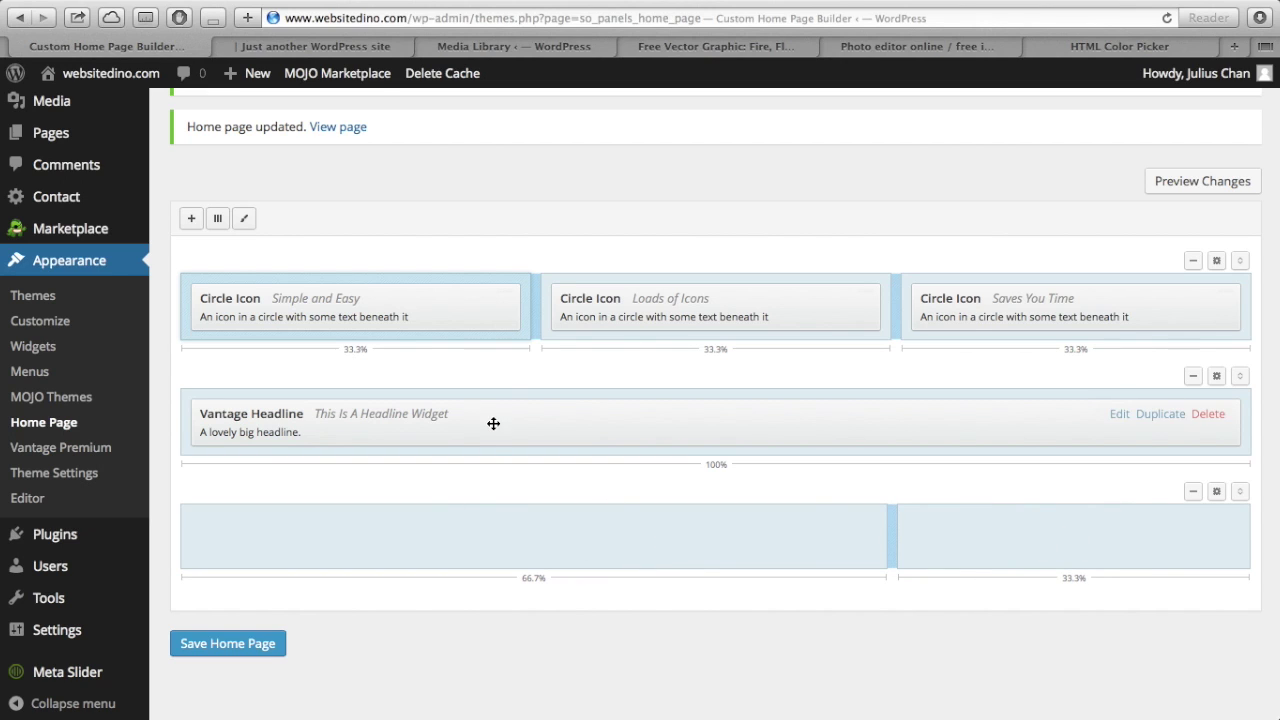
{"action": "mouse_move", "coordinate": [453, 312]}
{"action": "scroll", "coordinate": [985, 520], "scroll_direction": "down", "scroll_amount": 2}
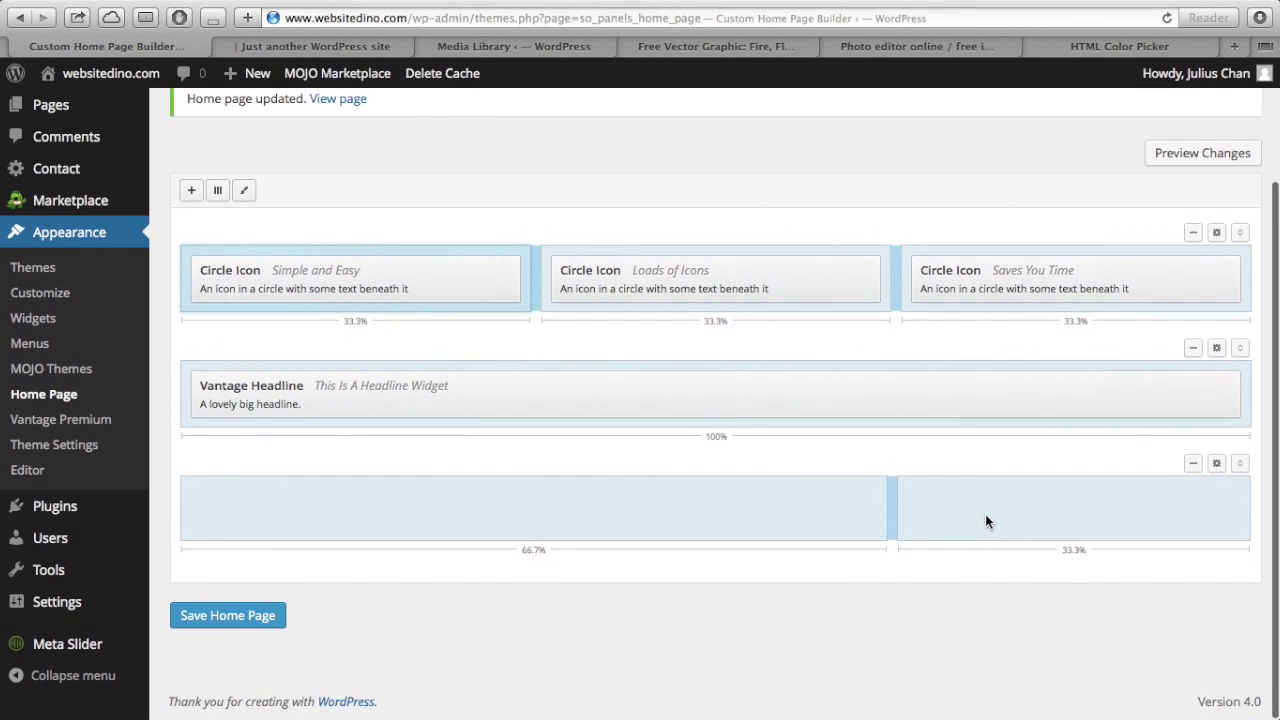
{"action": "left_click", "coordinate": [487, 513]}
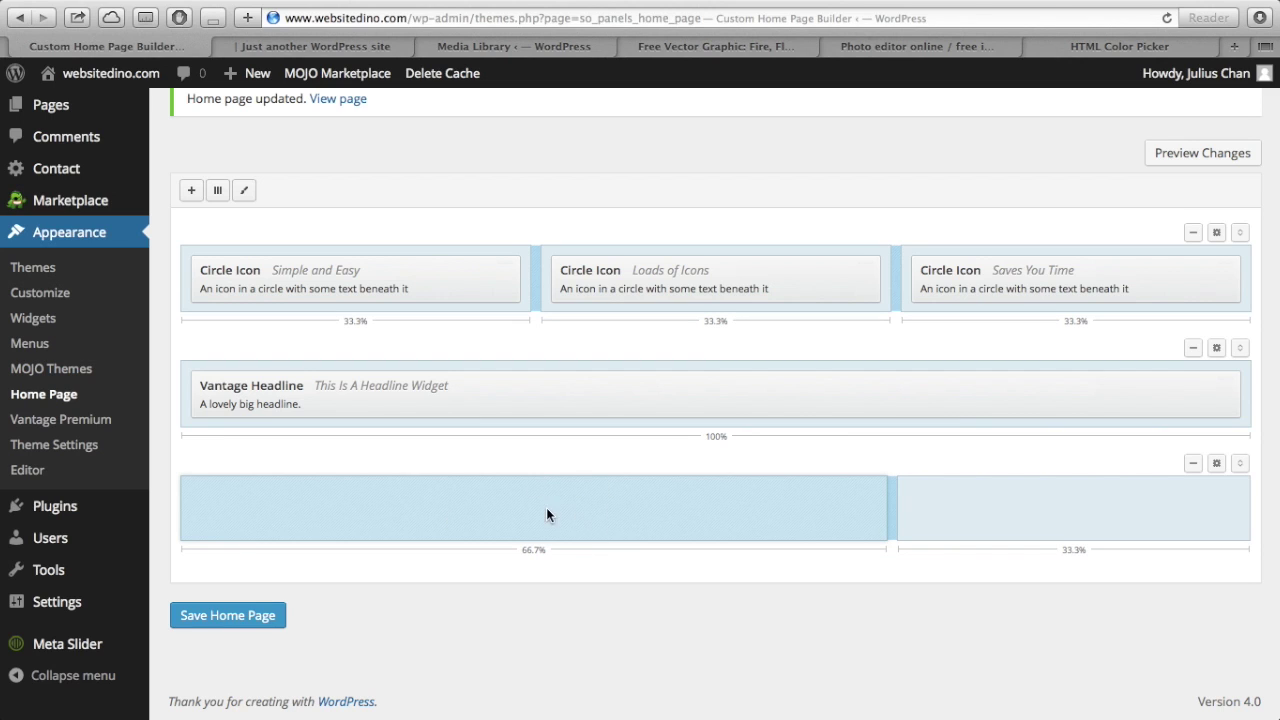
- Add a Call To Action widget to the wide left column
{"action": "left_click", "coordinate": [193, 190]}
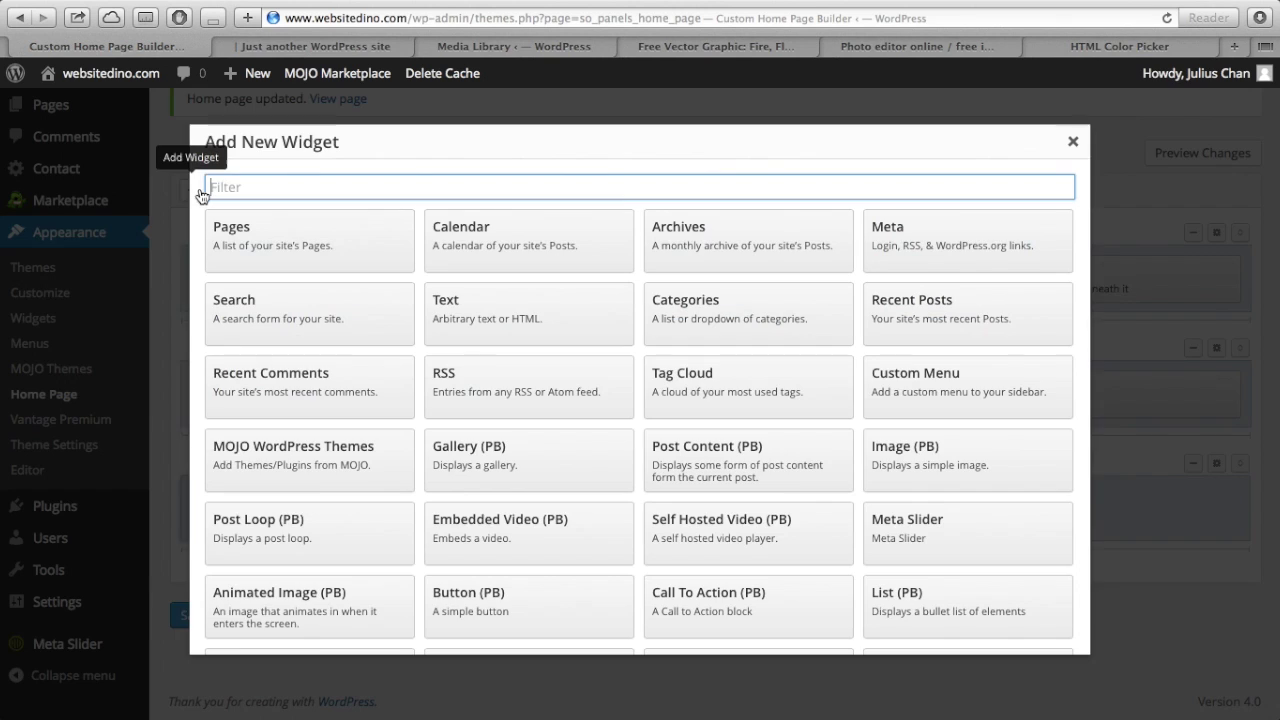
{"action": "scroll", "coordinate": [323, 343], "scroll_direction": "down", "scroll_amount": 3}
{"action": "scroll", "coordinate": [323, 345], "scroll_direction": "down", "scroll_amount": 2}
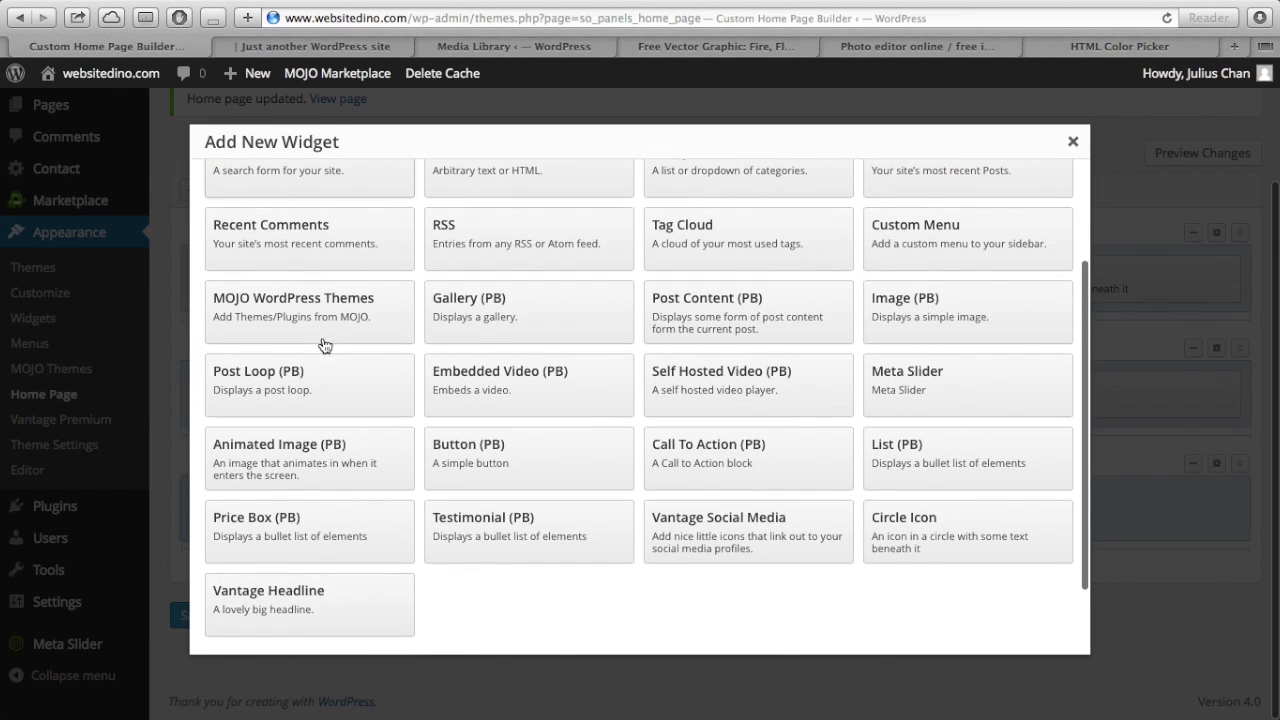
{"action": "left_click", "coordinate": [673, 442]}
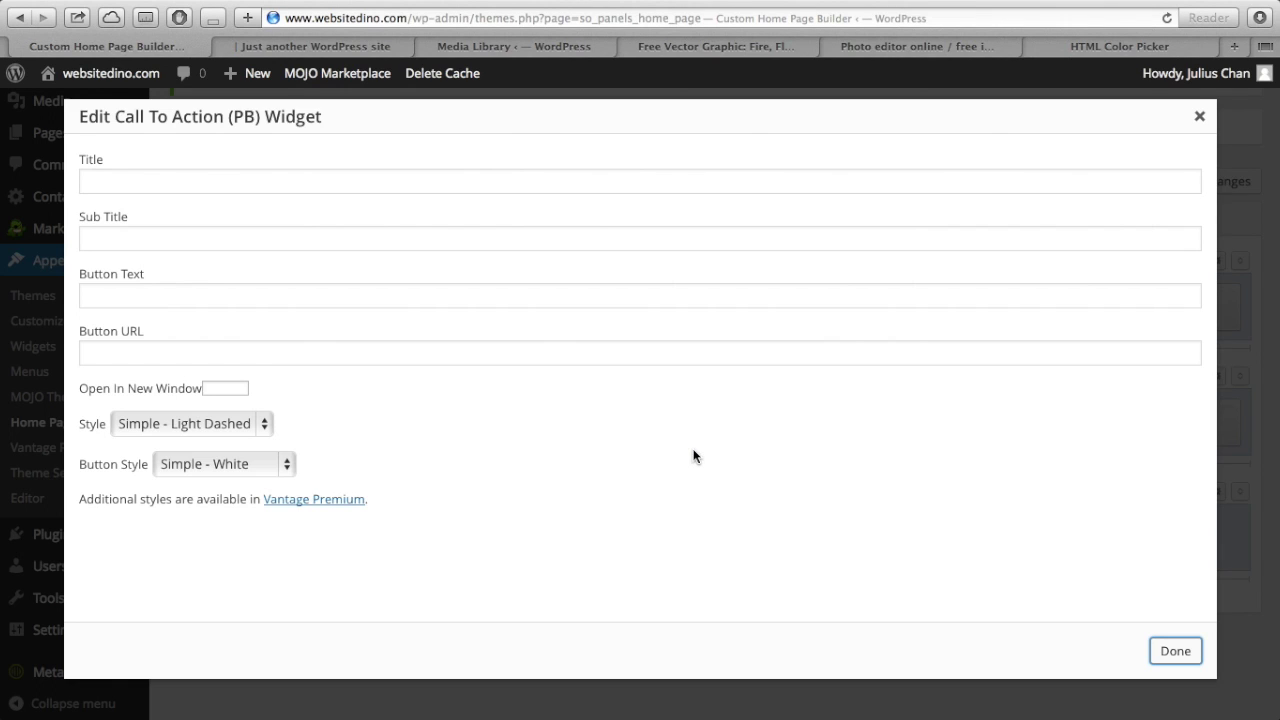
- Title the call to action 'Videos about creating websites' with subtitle 'For your viewing pleasure'
{"action": "left_click", "coordinate": [288, 180]}
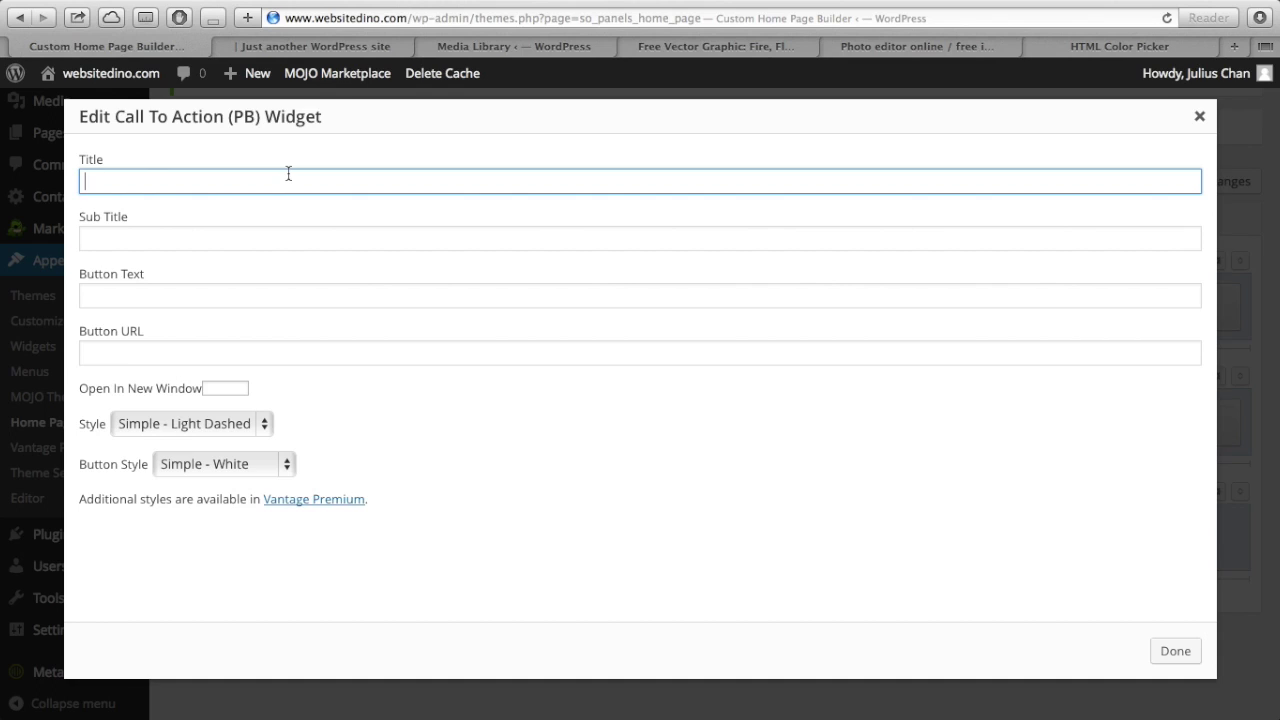
{"action": "type", "text": "For more videos"}
{"action": "key", "text": "BackSpace"}
{"action": "key", "text": "BackSpace"}
{"action": "key", "text": "BackSpace"}
{"action": "key", "text": "BackSpace"}
{"action": "key", "text": "BackSpace"}
{"action": "key", "text": "BackSpace"}
{"action": "key", "text": "BackSpace"}
{"action": "key", "text": "BackSpace"}
{"action": "key", "text": "BackSpace"}
{"action": "key", "text": "BackSpace"}
{"action": "key", "text": "BackSpace"}
{"action": "key", "text": "BackSpace"}
{"action": "type", "text": "Videos about creating websites"}
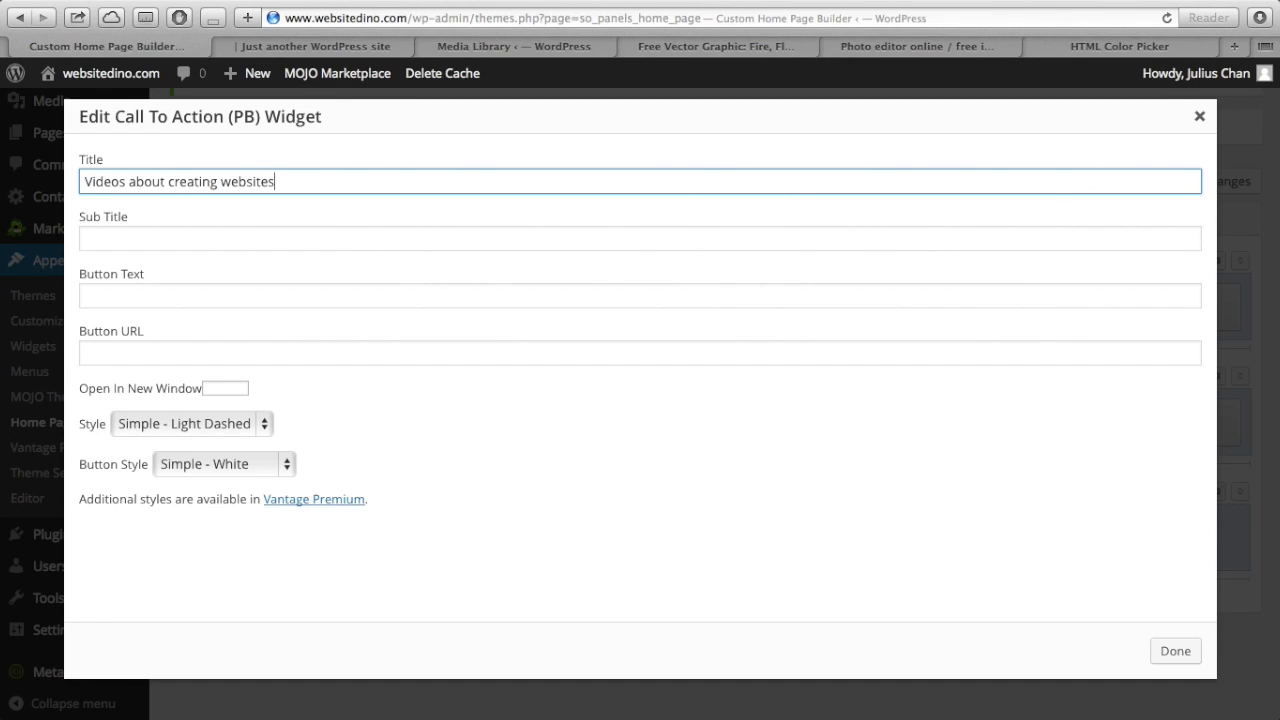
{"action": "key", "text": "Tab"}
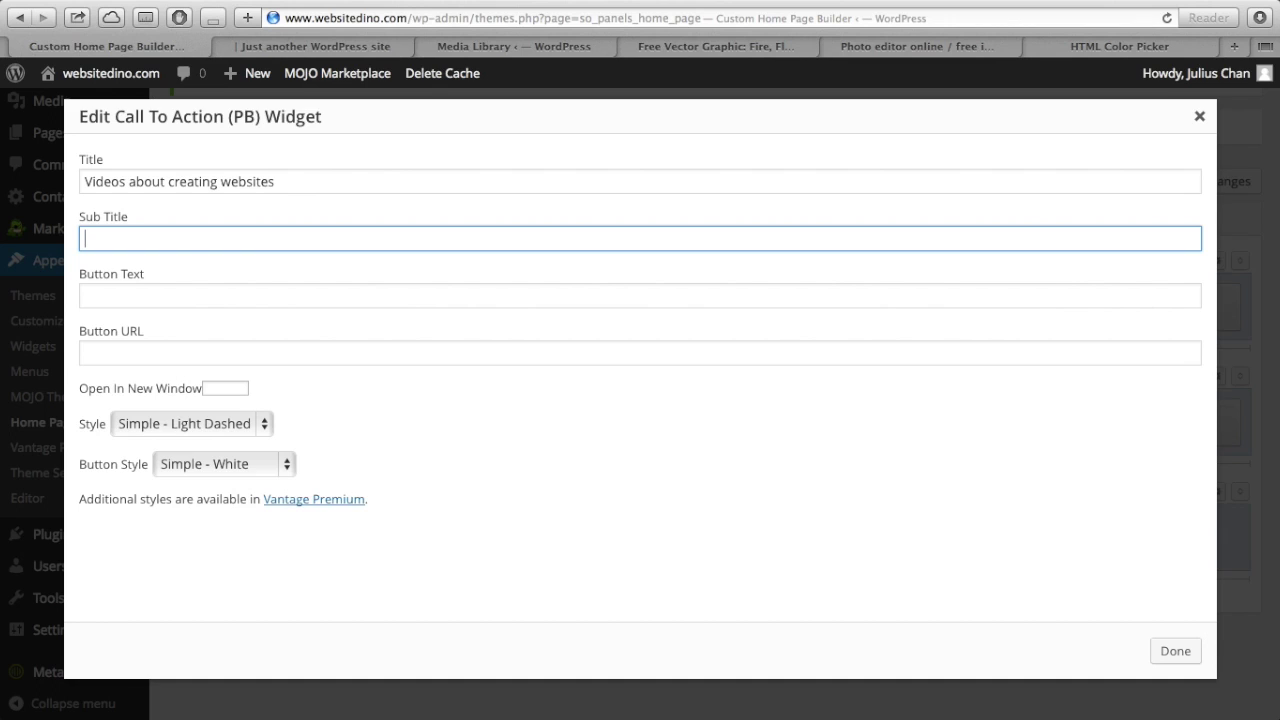
{"action": "type", "text": "For your viewing pleasure"}
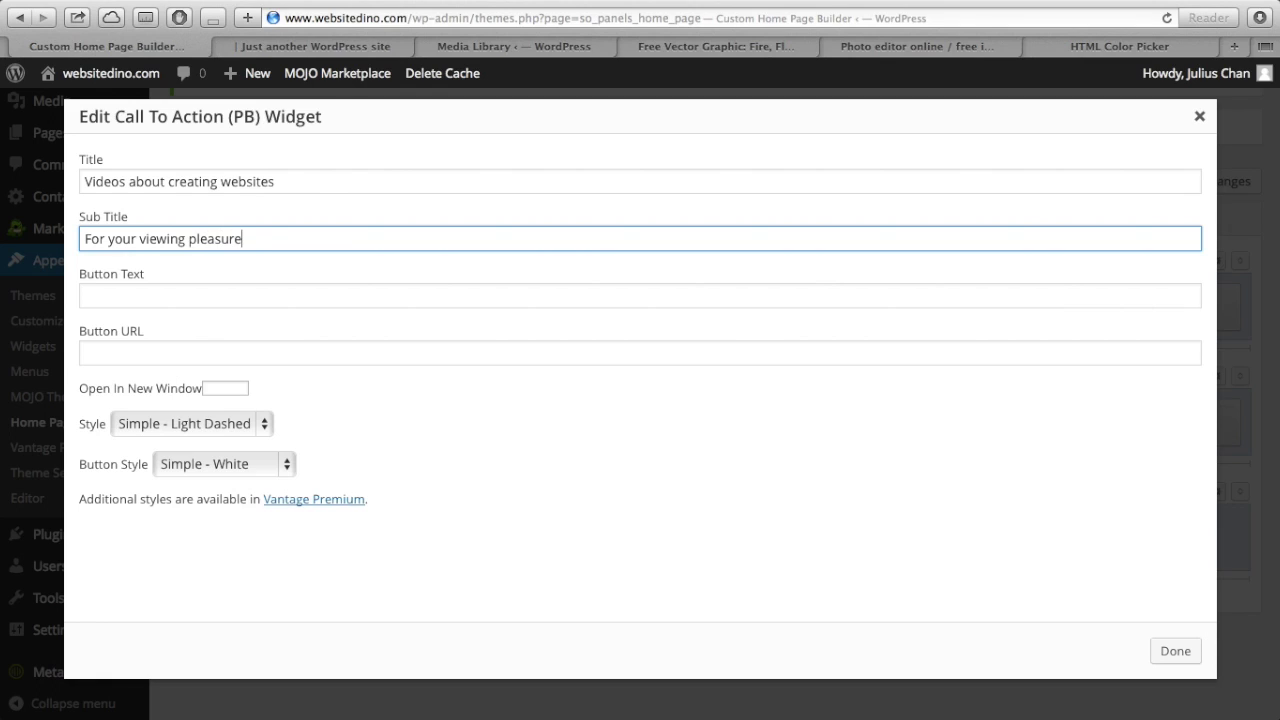
- Set the button text to 'Click Here' linking to websitedino.com/video
{"action": "left_click", "coordinate": [194, 301]}
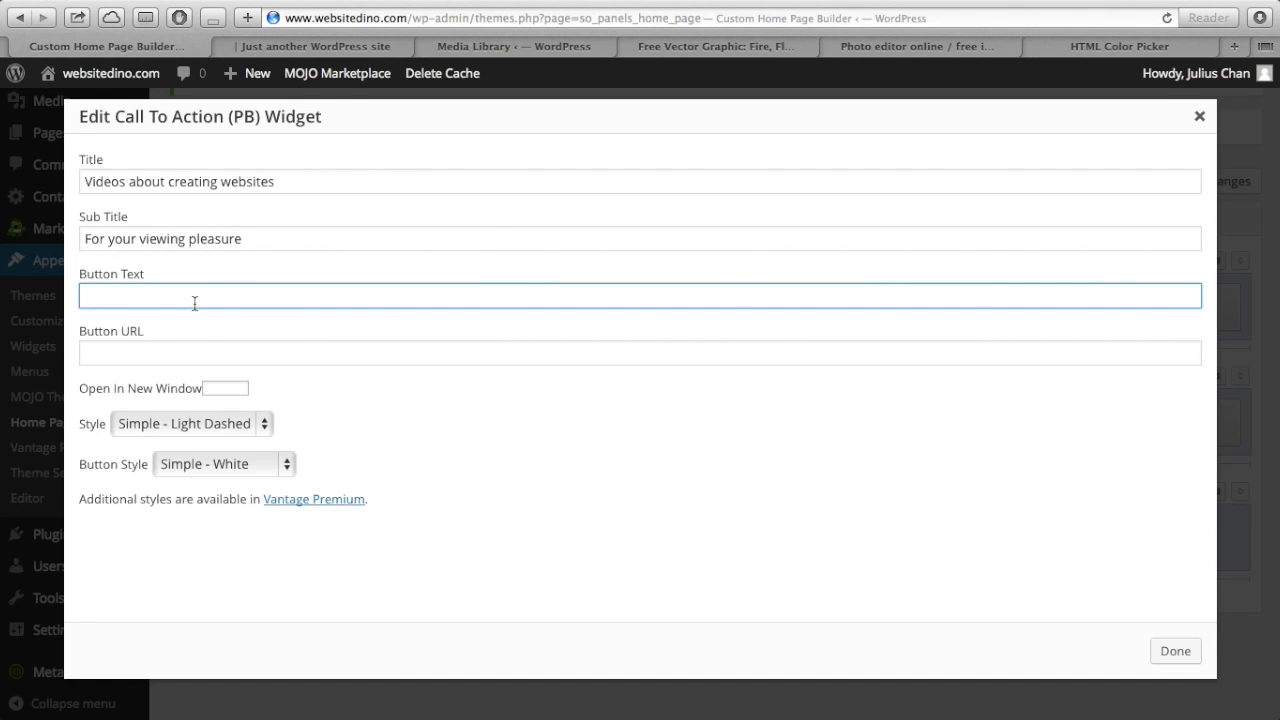
{"action": "type", "text": "Click Here"}
{"action": "left_click", "coordinate": [169, 357]}
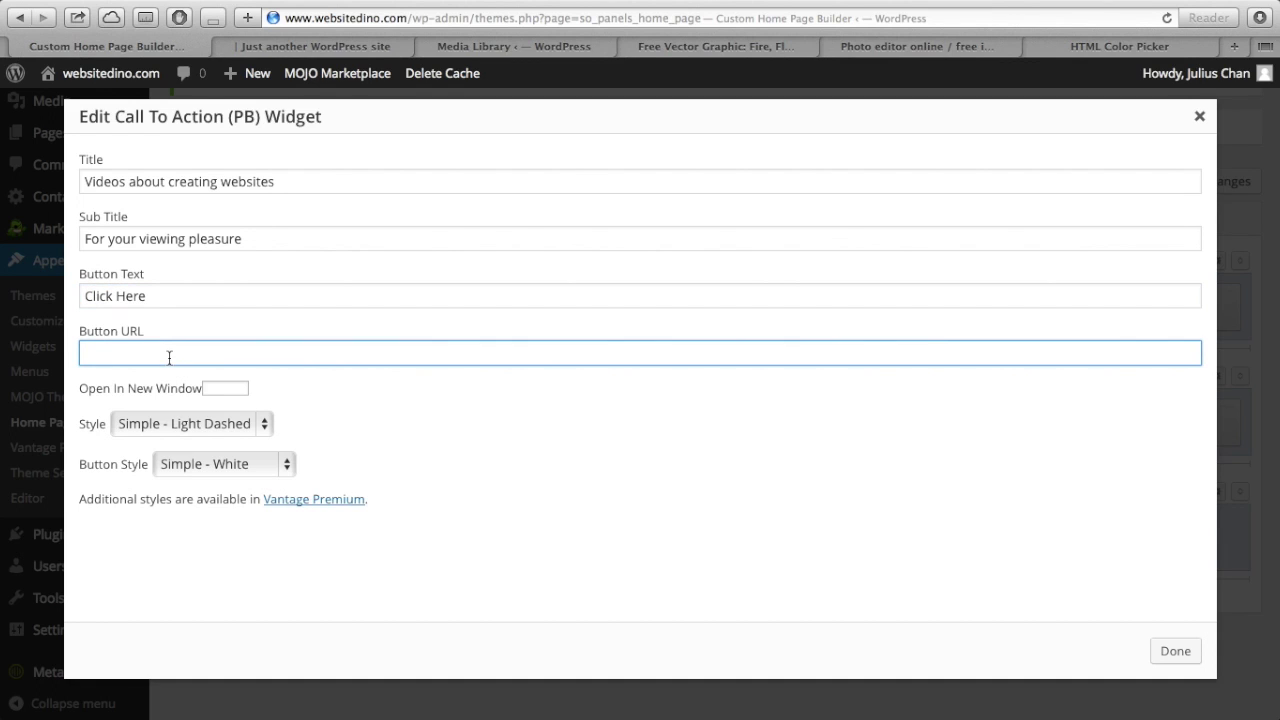
{"action": "type", "text": "http://"}
{"action": "type", "text": "websitedino.com"}
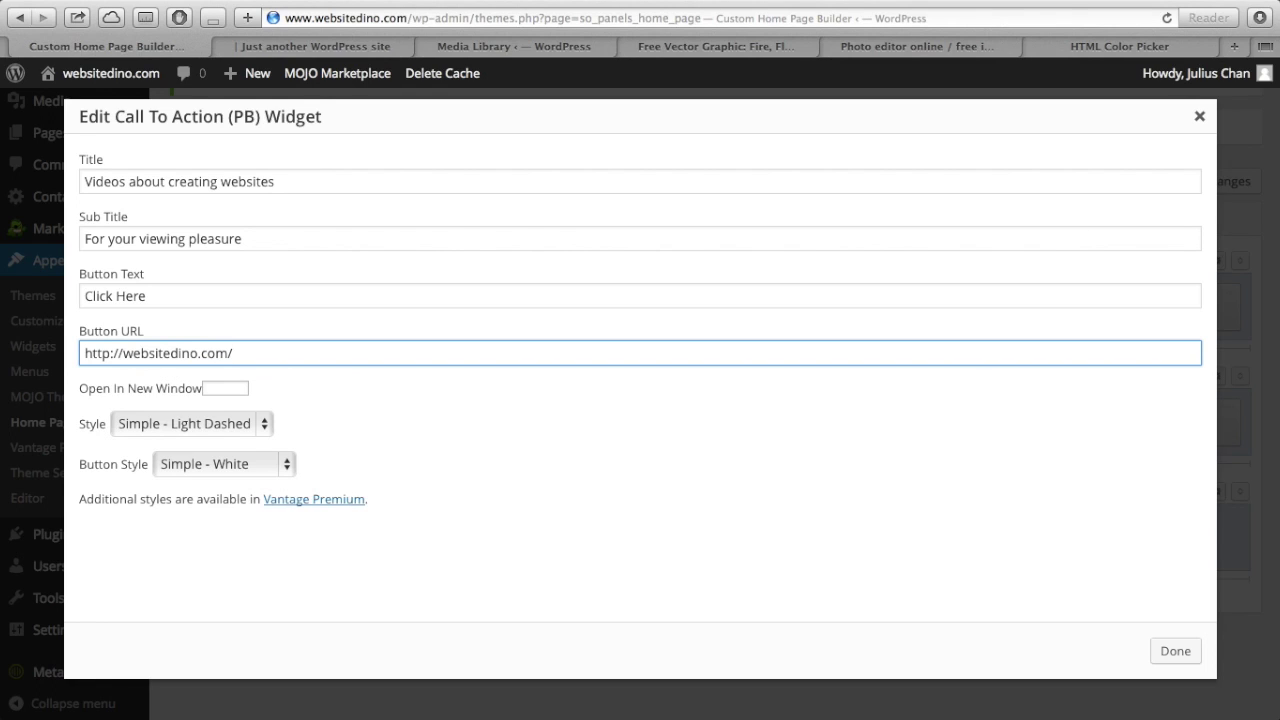
{"action": "type", "text": "/video/"}
- Choose the Dark Dashed box style and a Turquoise button, then finish the widget
{"action": "left_click", "coordinate": [216, 424]}
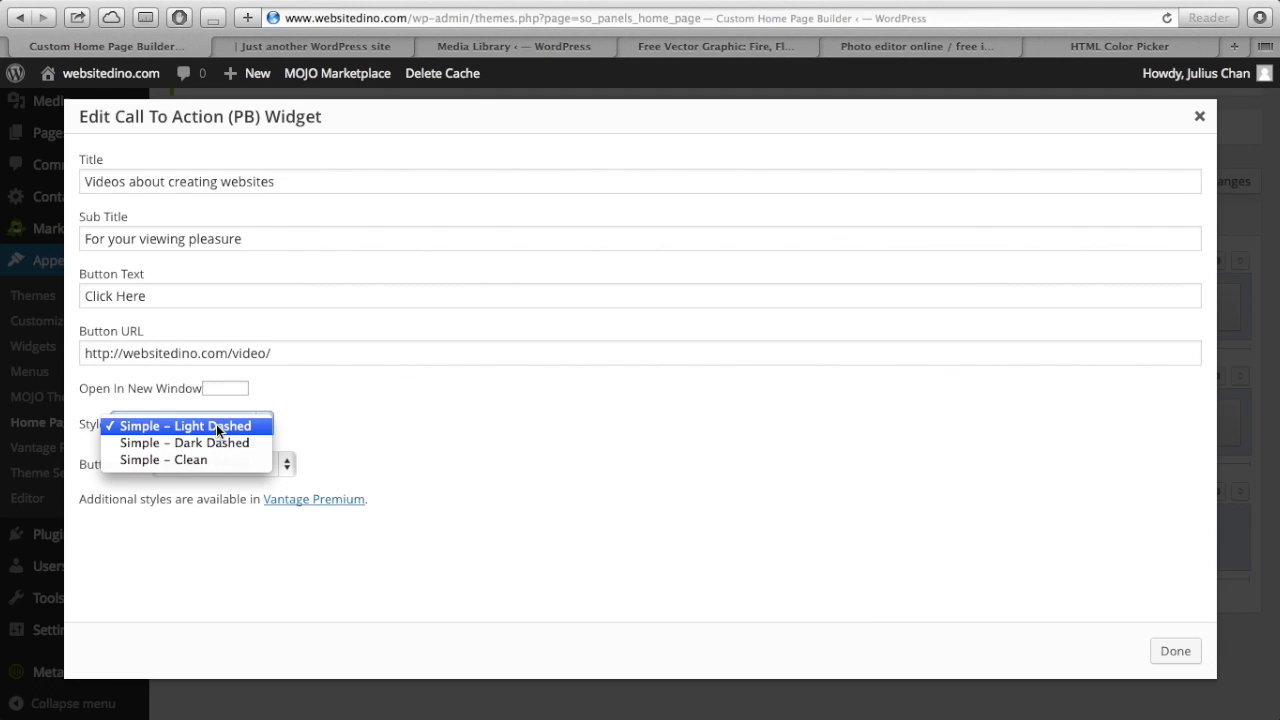
{"action": "left_click", "coordinate": [212, 449]}
{"action": "left_click", "coordinate": [213, 464]}
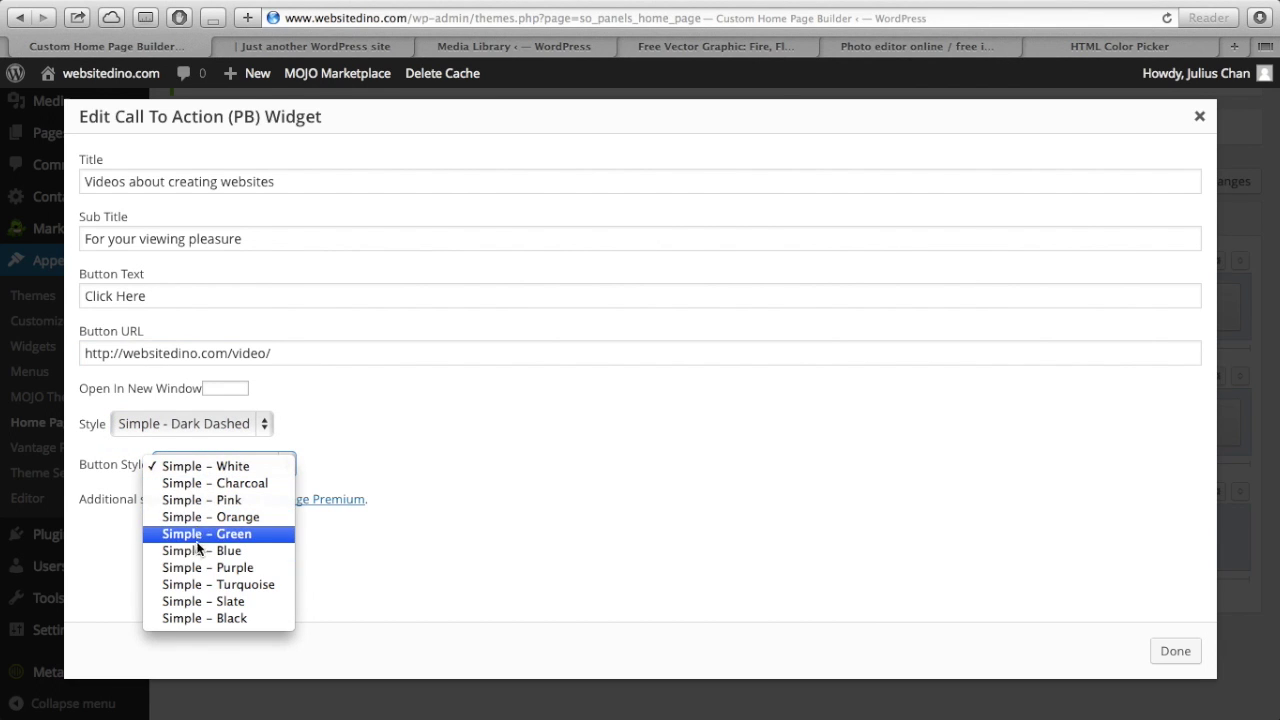
{"action": "left_click", "coordinate": [218, 486]}
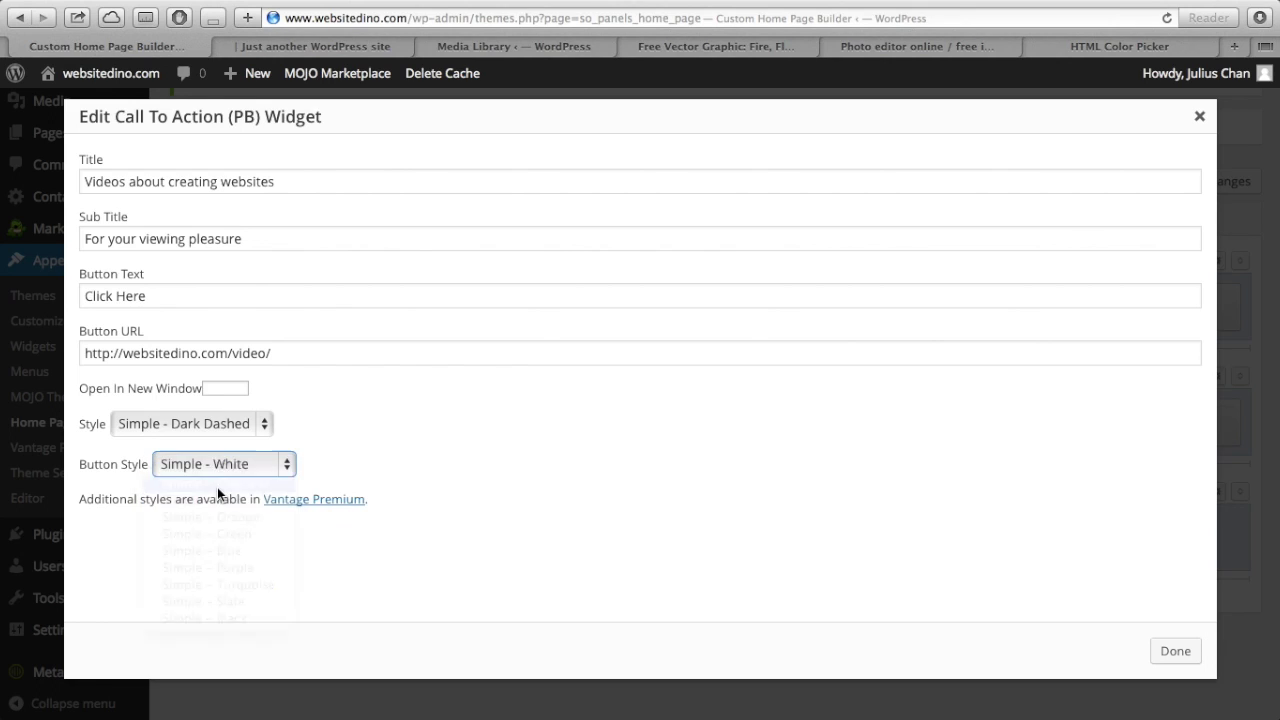
{"action": "left_click", "coordinate": [226, 468]}
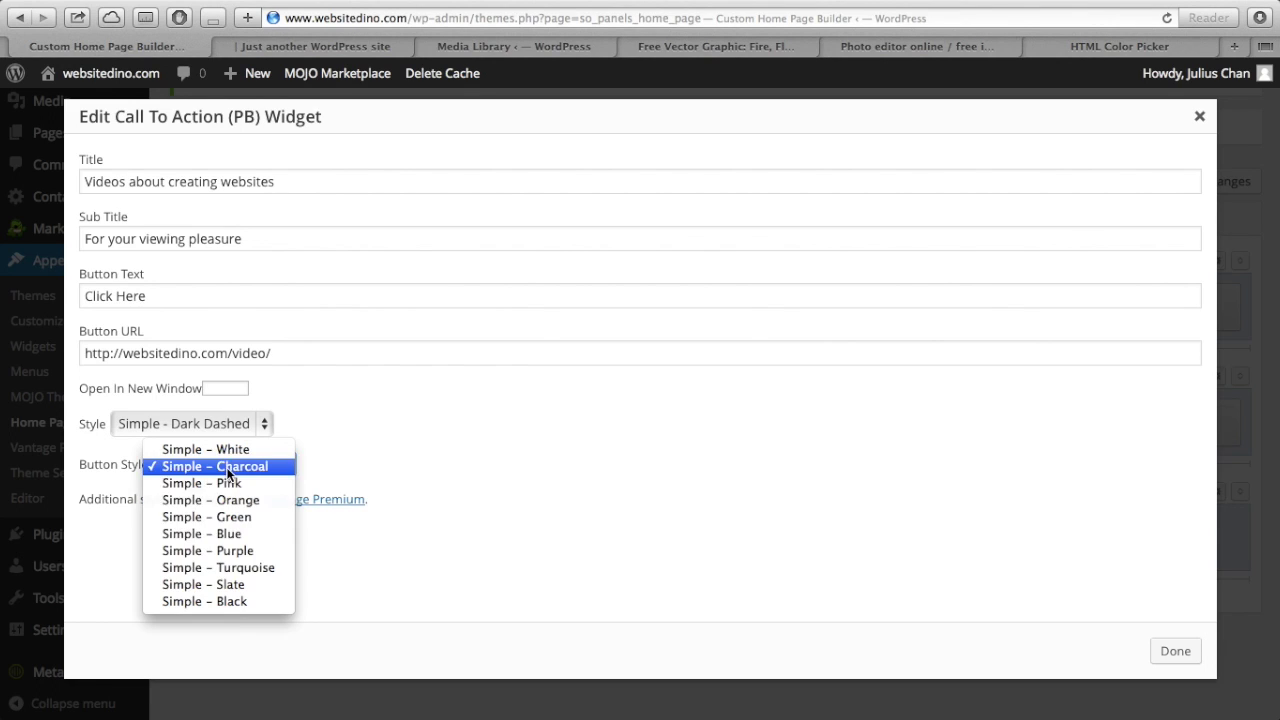
{"action": "left_click", "coordinate": [235, 569]}
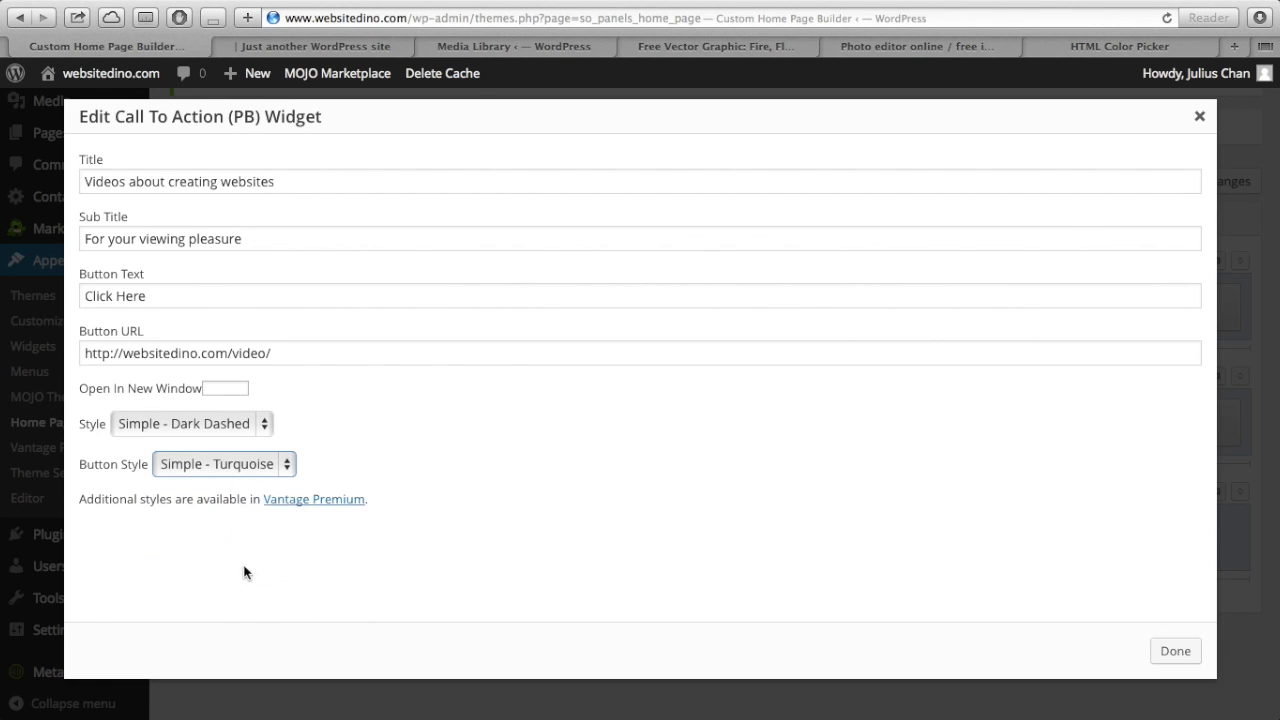
{"action": "left_click", "coordinate": [1175, 651]}
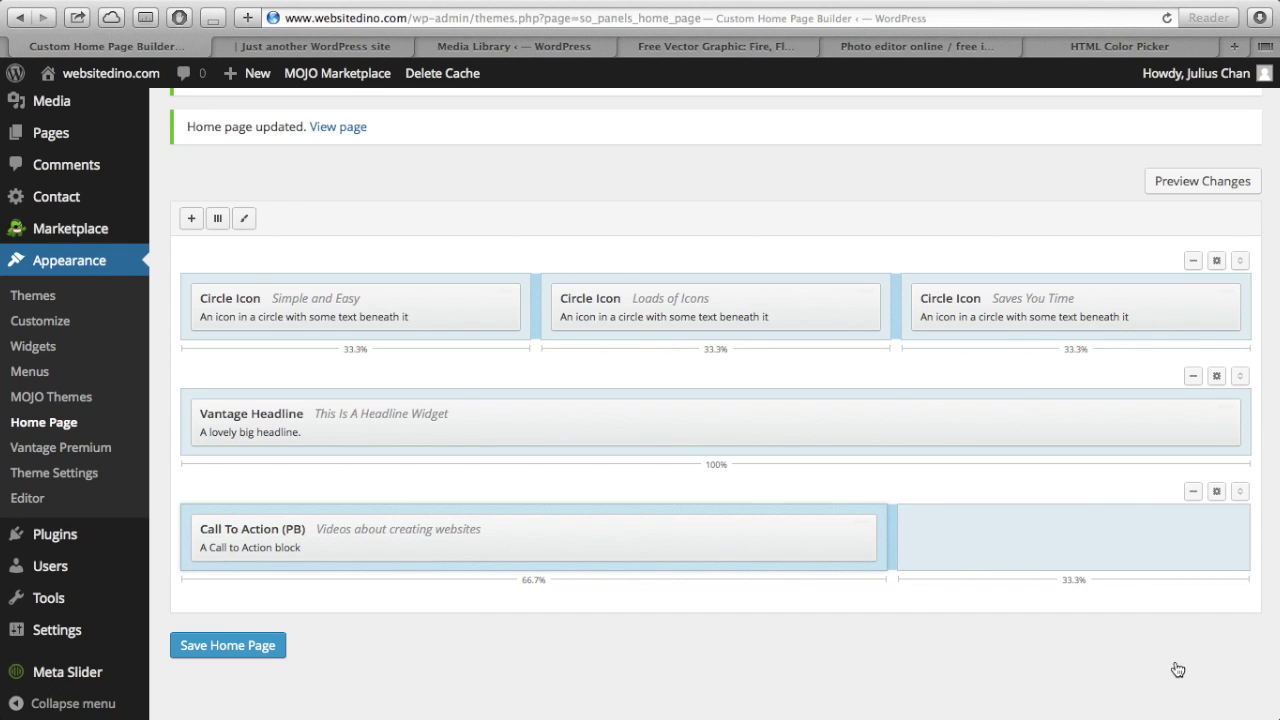
{"action": "left_click", "coordinate": [261, 648]}
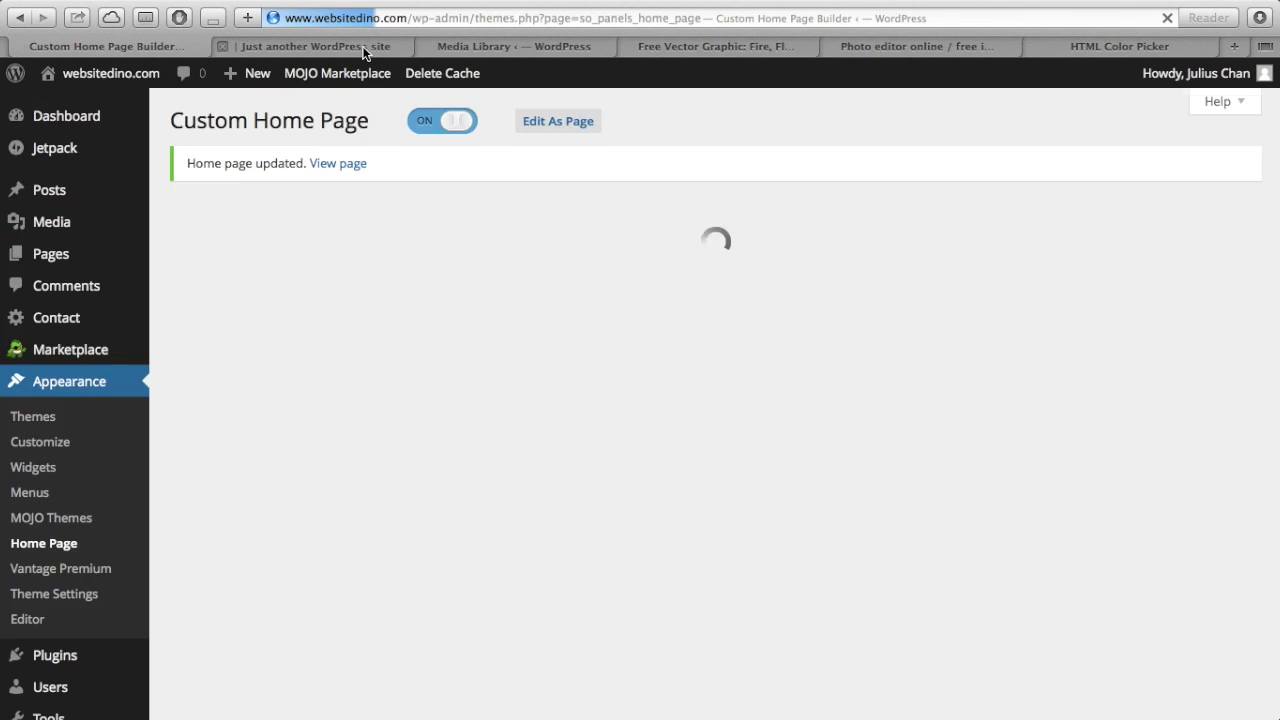
{"action": "left_click", "coordinate": [364, 48]}
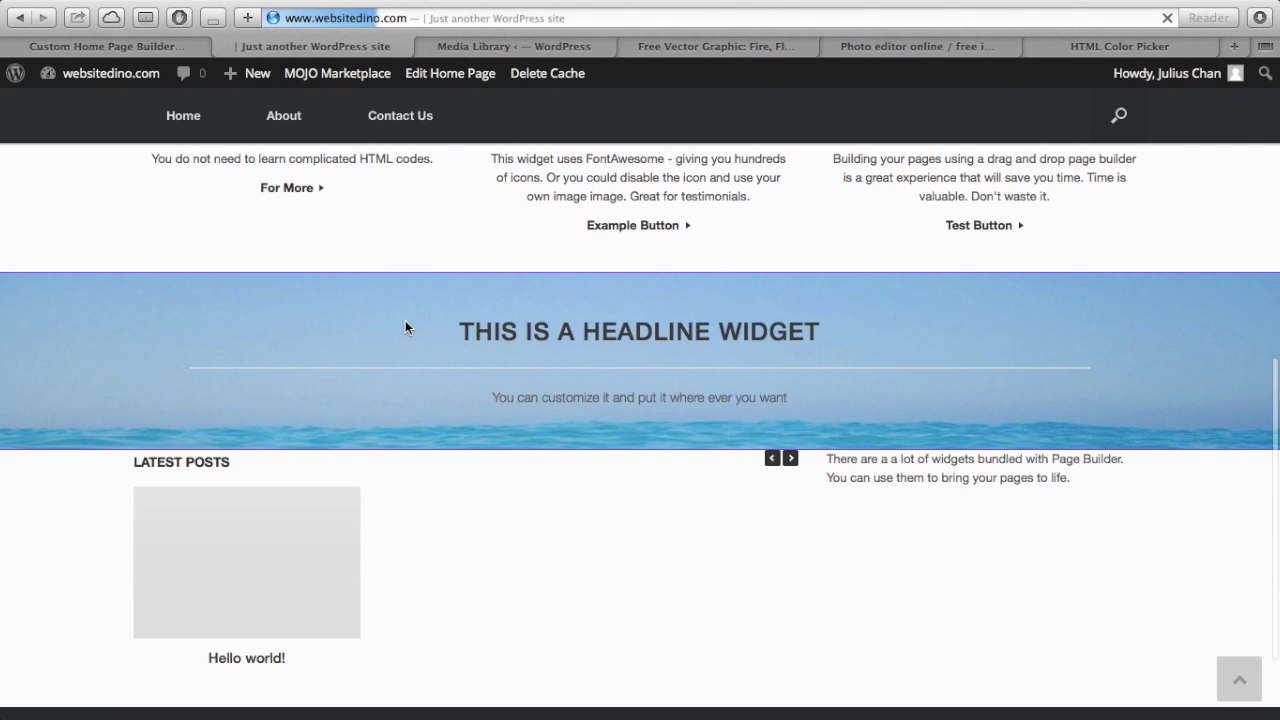
{"action": "scroll", "coordinate": [371, 560], "scroll_direction": "down", "scroll_amount": 5}
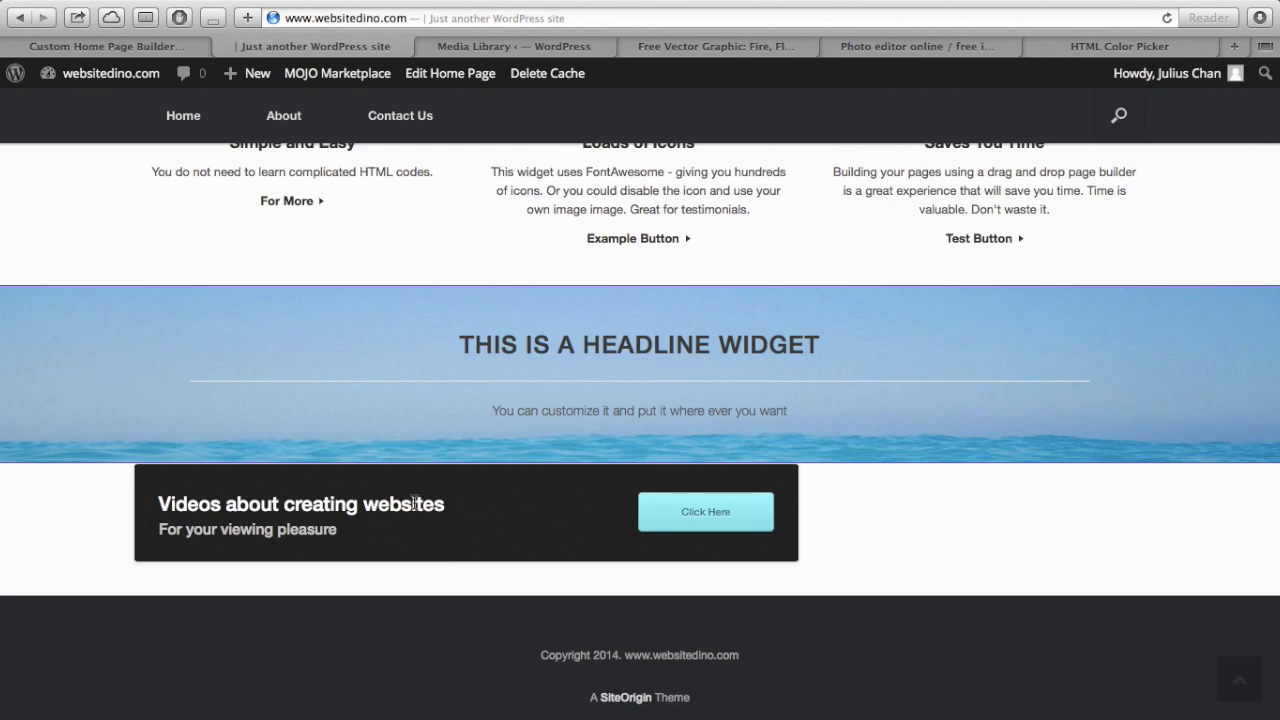
{"action": "left_click_drag", "start_coordinate": [160, 530], "coordinate": [347, 522]}
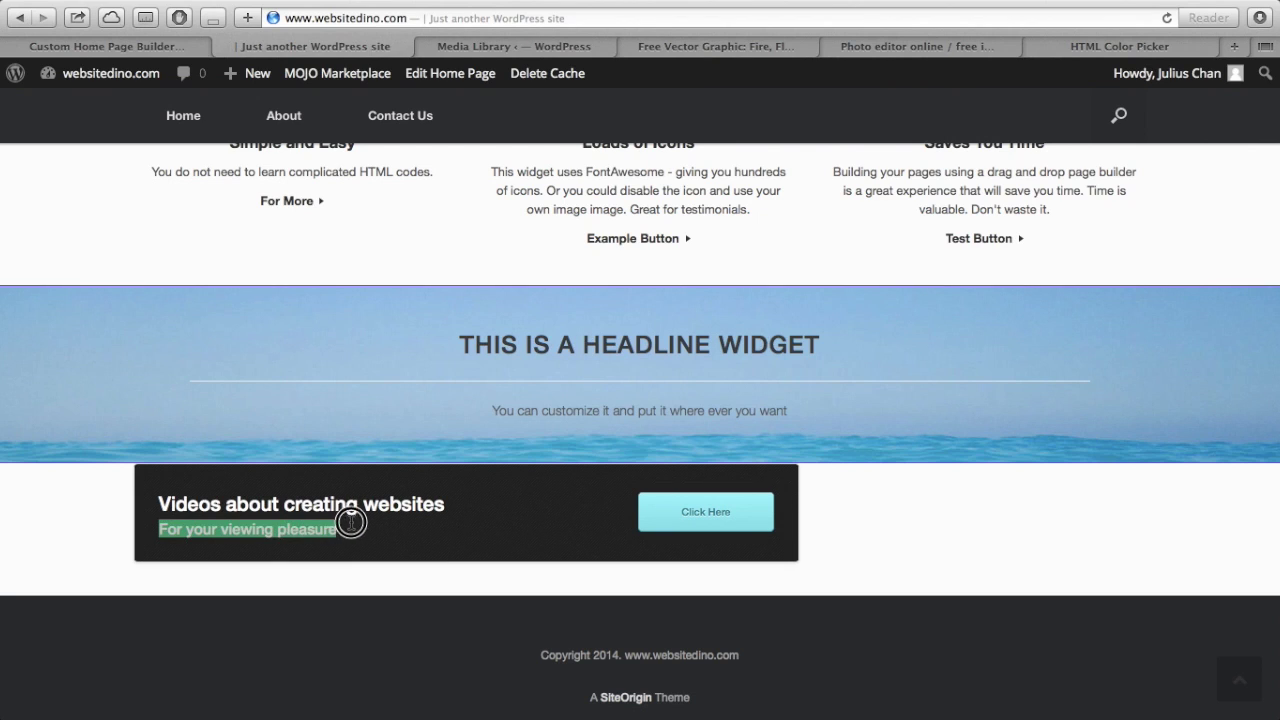
{"action": "left_click", "coordinate": [588, 514]}
{"action": "left_click", "coordinate": [714, 511]}
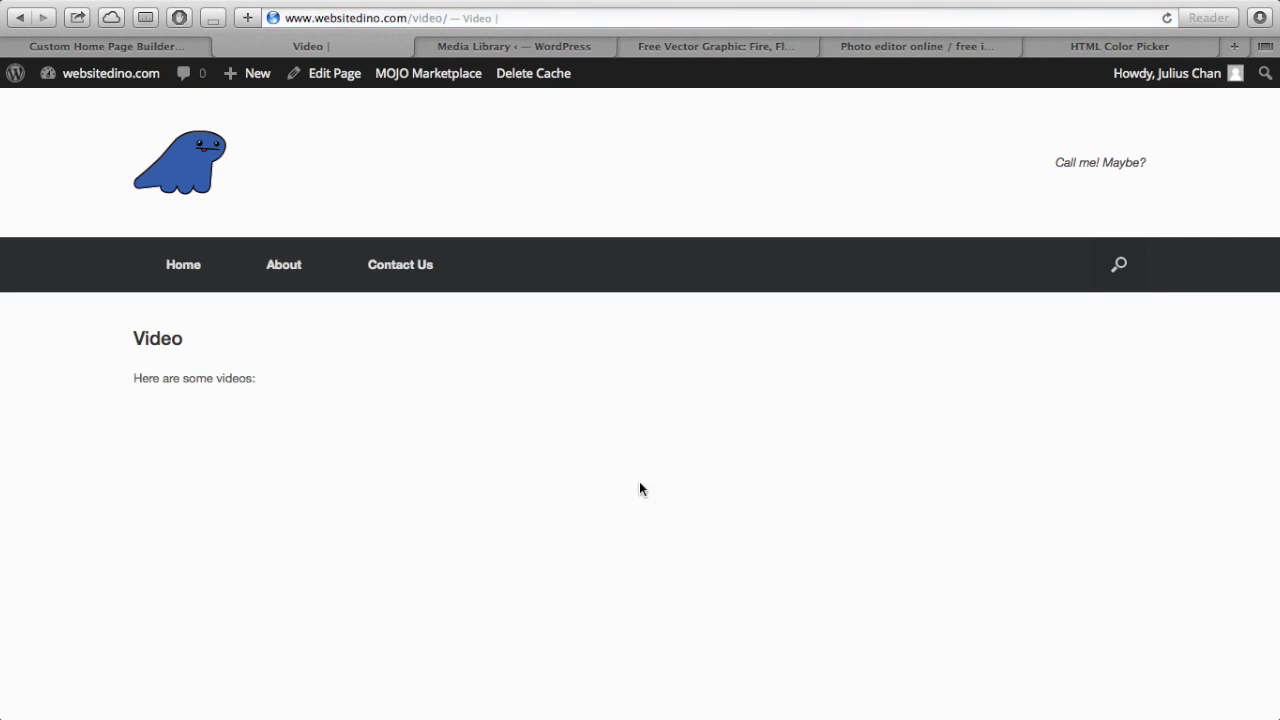
{"action": "scroll", "coordinate": [314, 385], "scroll_direction": "down", "scroll_amount": 5}
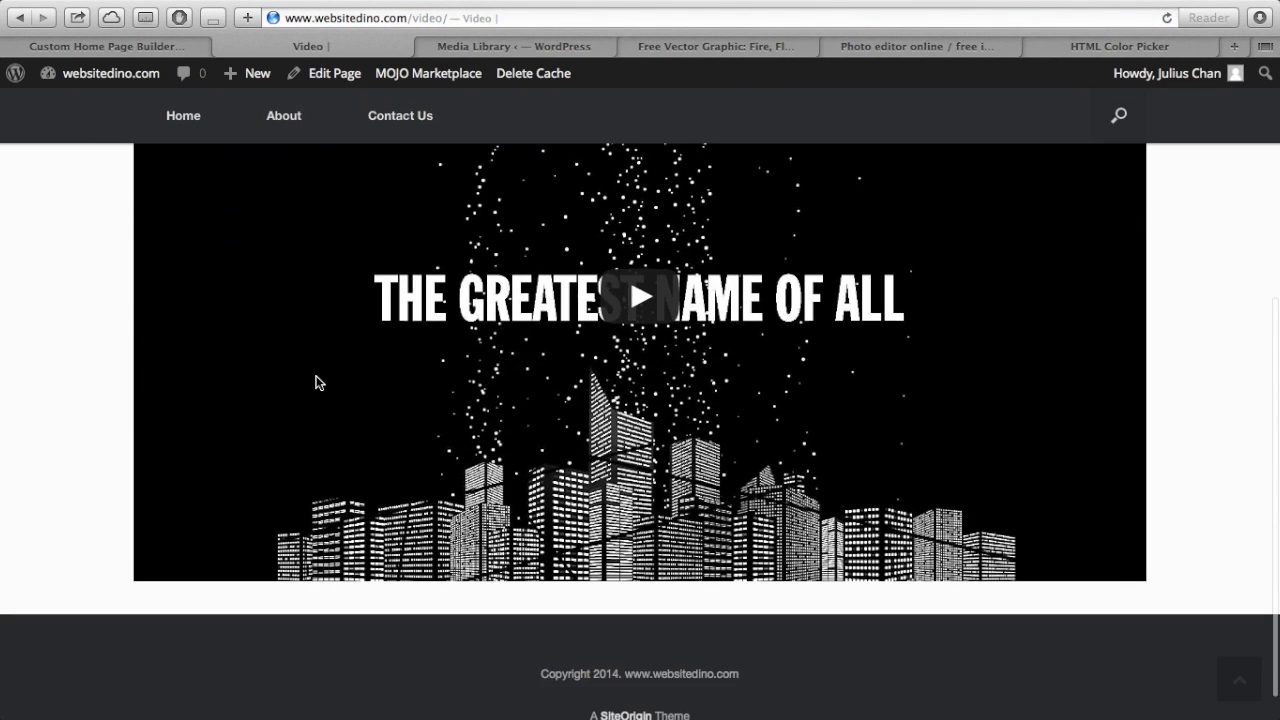
{"action": "scroll", "coordinate": [315, 383], "scroll_direction": "up", "scroll_amount": 5}
{"action": "left_click", "coordinate": [199, 258]}
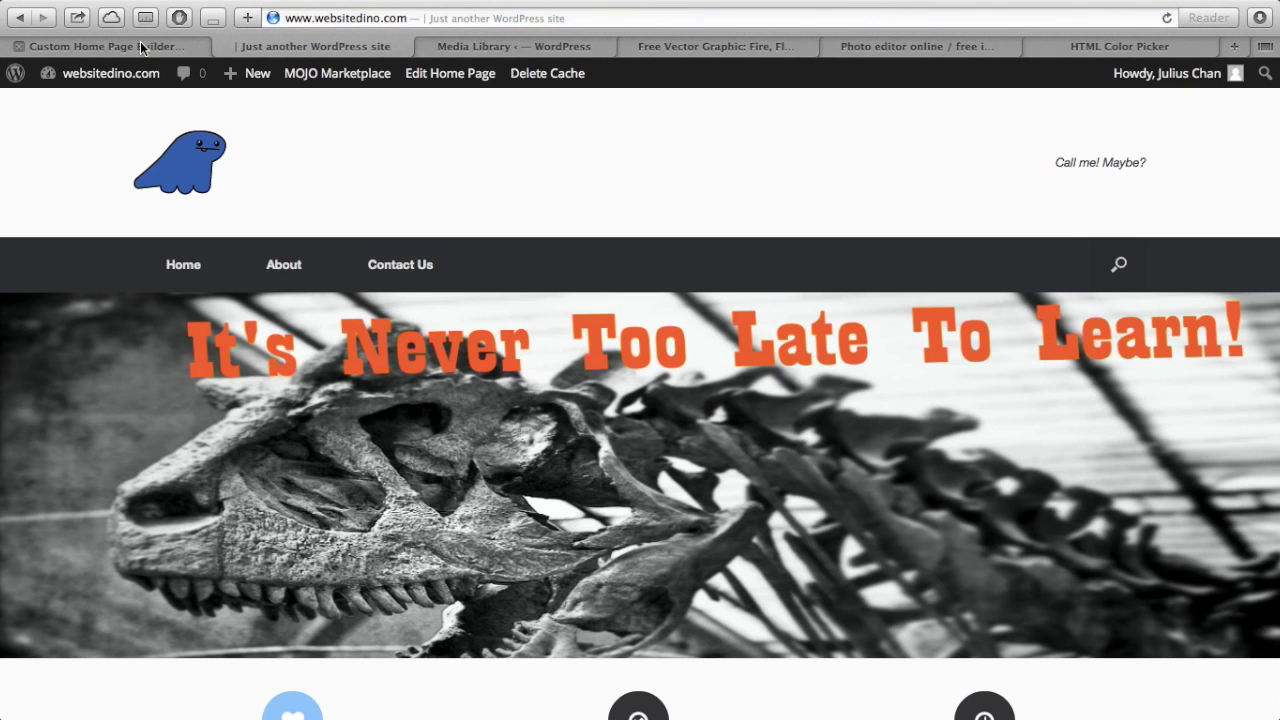
- Add a Vantage Social Media widget to the empty bottom-right cell of the home page
{"action": "left_click", "coordinate": [140, 44]}
{"action": "scroll", "coordinate": [544, 466], "scroll_direction": "down", "scroll_amount": 3}
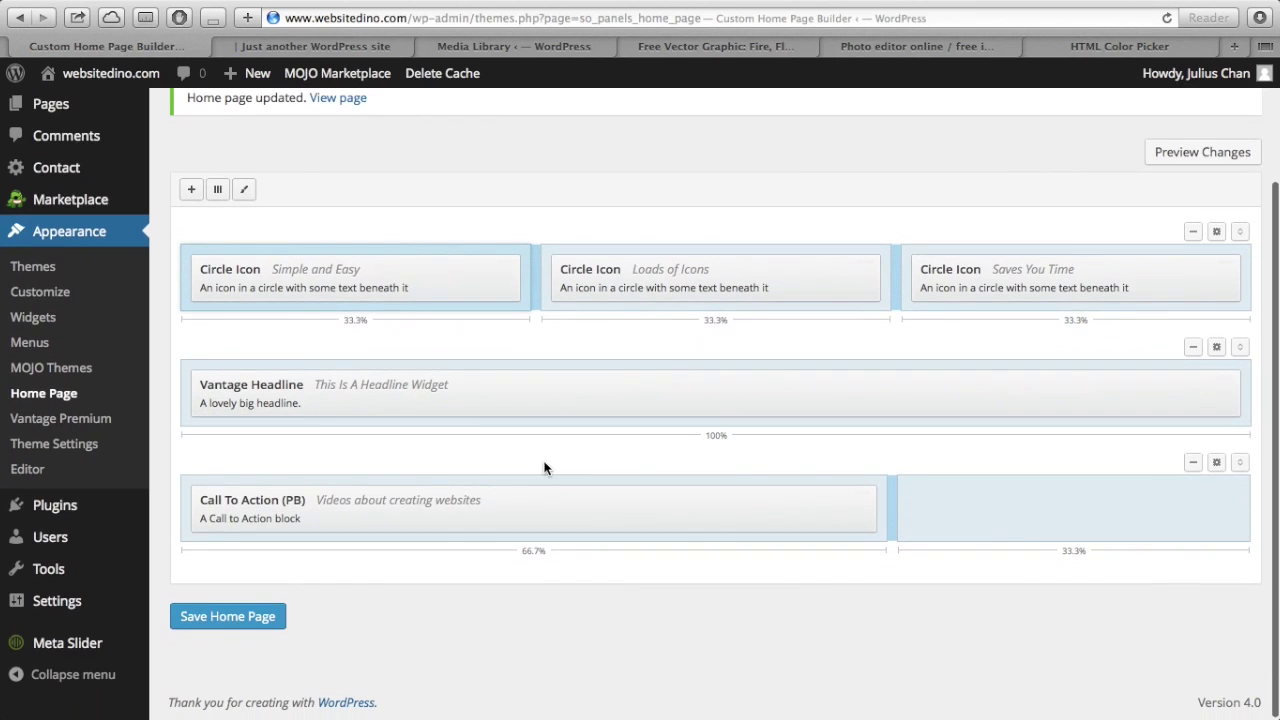
{"action": "left_click", "coordinate": [1022, 536]}
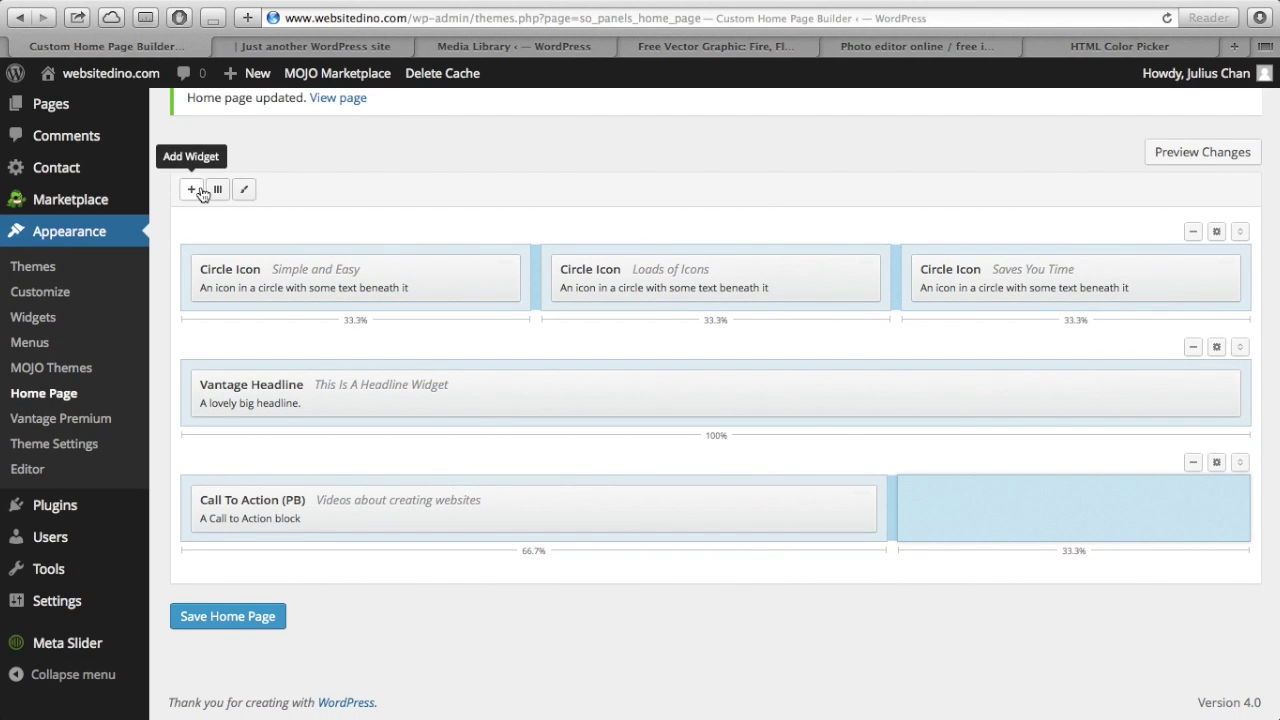
{"action": "left_click", "coordinate": [200, 192]}
{"action": "scroll", "coordinate": [843, 514], "scroll_direction": "down", "scroll_amount": 3}
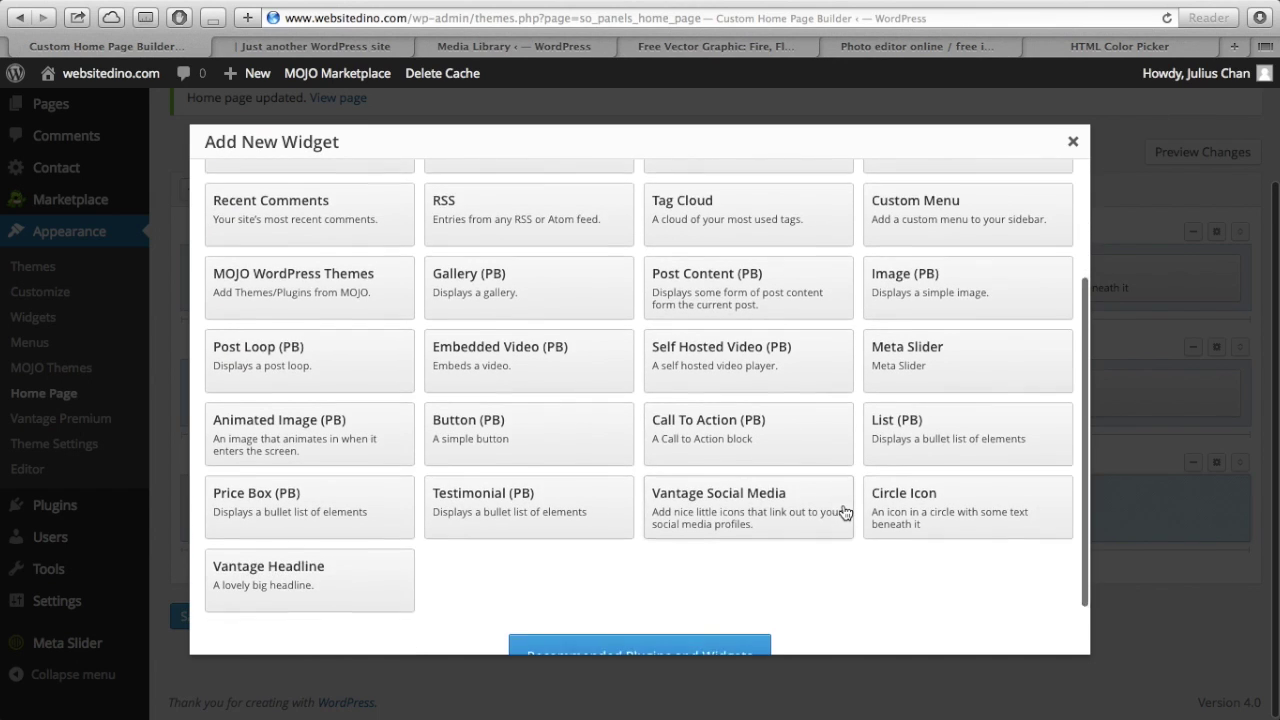
{"action": "scroll", "coordinate": [843, 512], "scroll_direction": "down", "scroll_amount": 1}
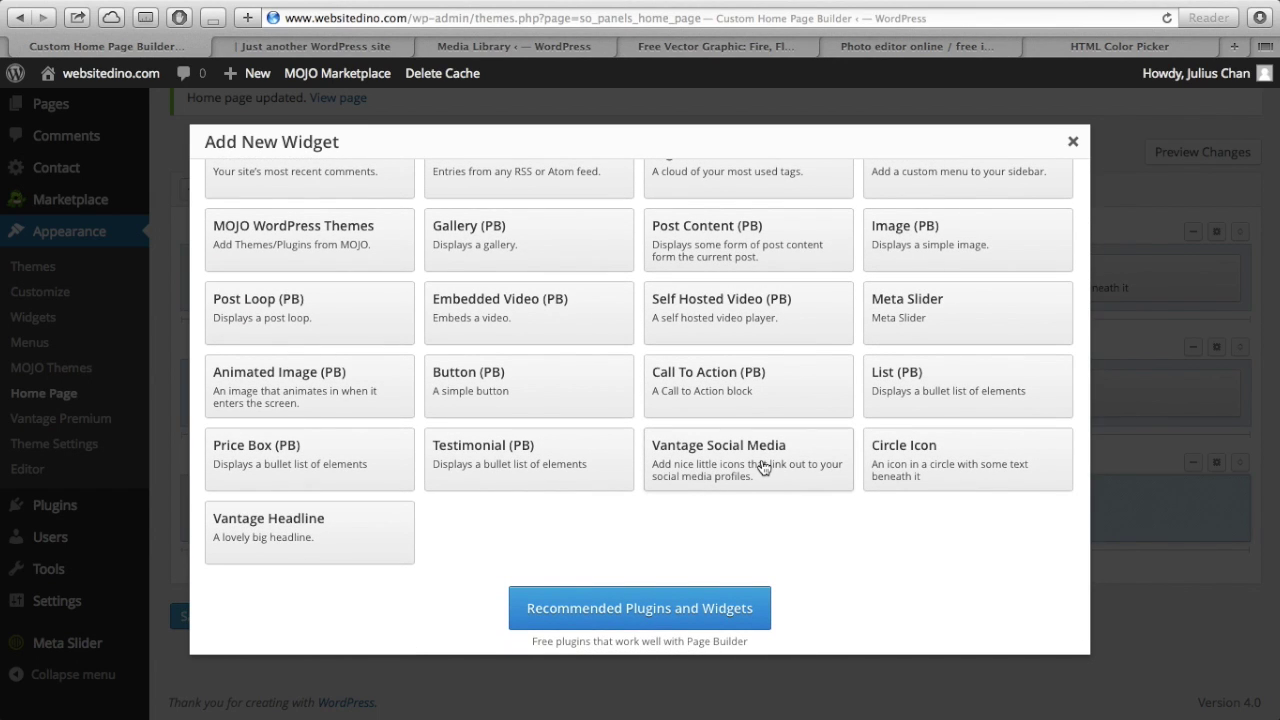
{"action": "left_click", "coordinate": [761, 467]}
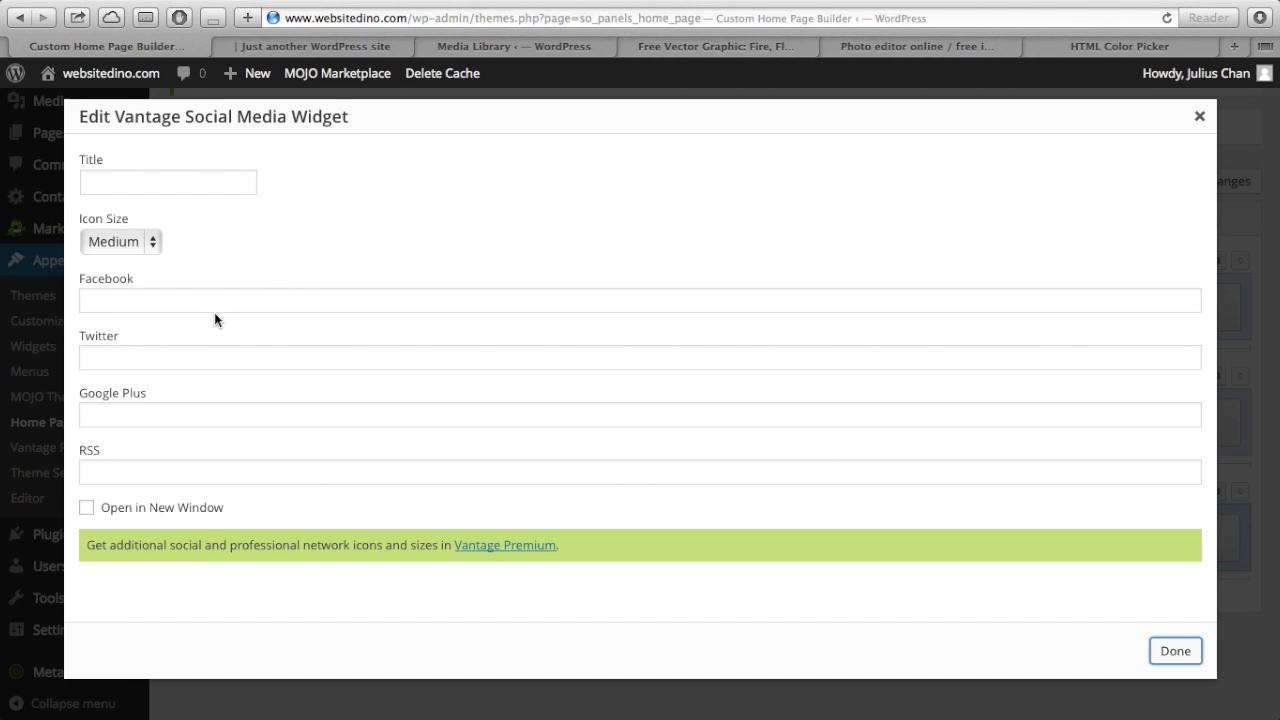
- Title the social media widget 'Connect To Us'
{"action": "left_click", "coordinate": [226, 300]}
{"action": "left_click", "coordinate": [183, 183]}
{"action": "type", "text": "COnn"}
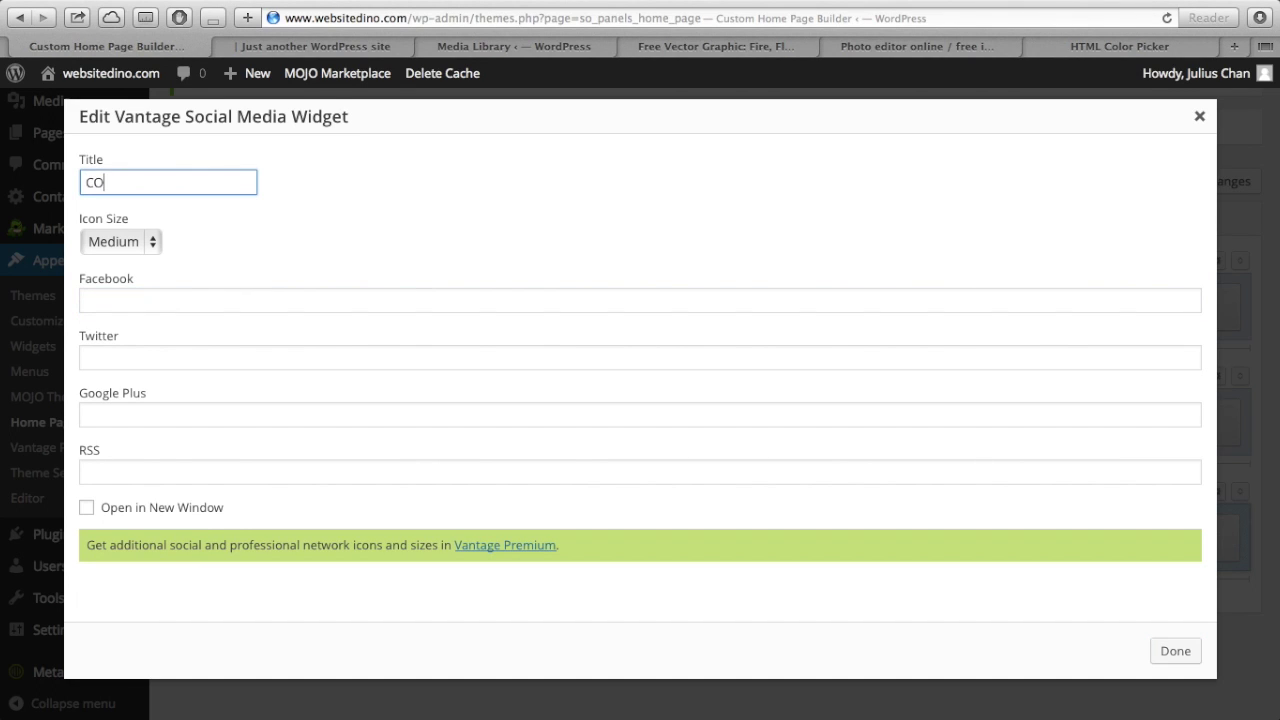
{"action": "key", "text": "BackSpace"}
{"action": "key", "text": "BackSpace"}
{"action": "key", "text": "BackSpace"}
{"action": "type", "text": "onnec"}
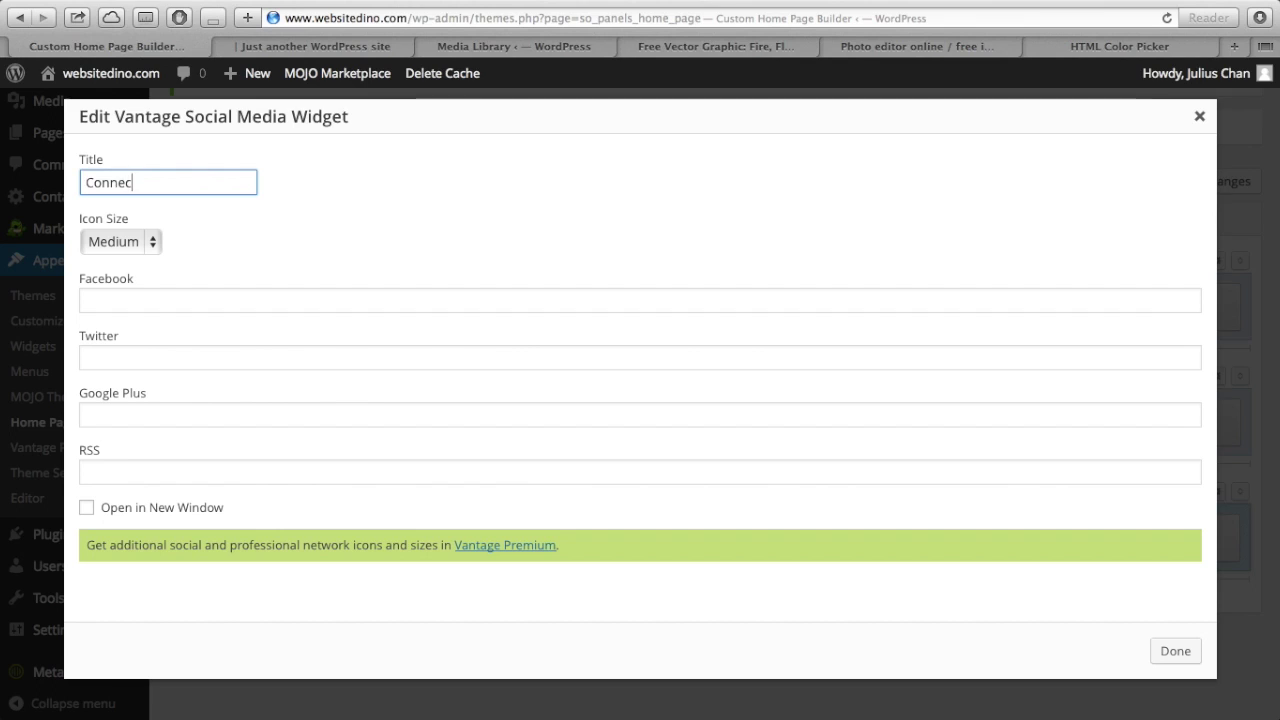
{"action": "type", "text": "t to Us"}
{"action": "left_click", "coordinate": [146, 183]}
{"action": "key", "text": "BackSpace"}
{"action": "type", "text": "T"}
{"action": "left_click", "coordinate": [145, 297]}
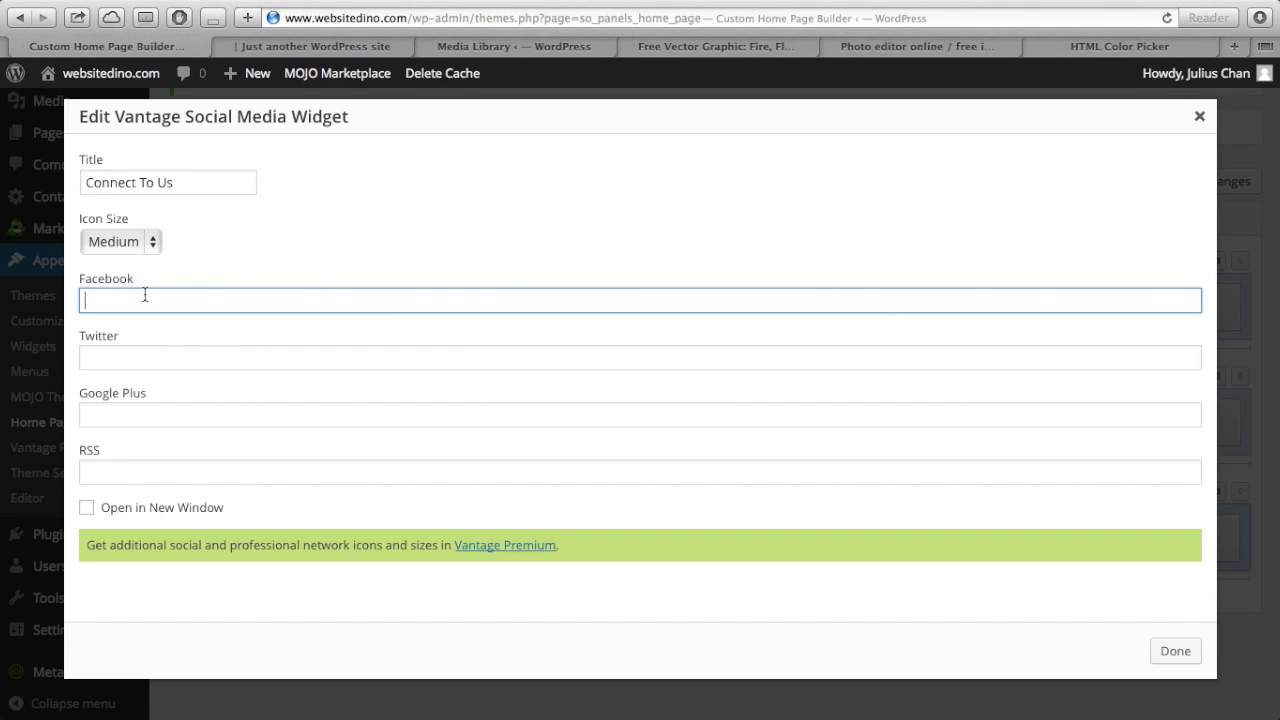
{"action": "type", "text": "https://www.facebook.com/WebsiteDino"}
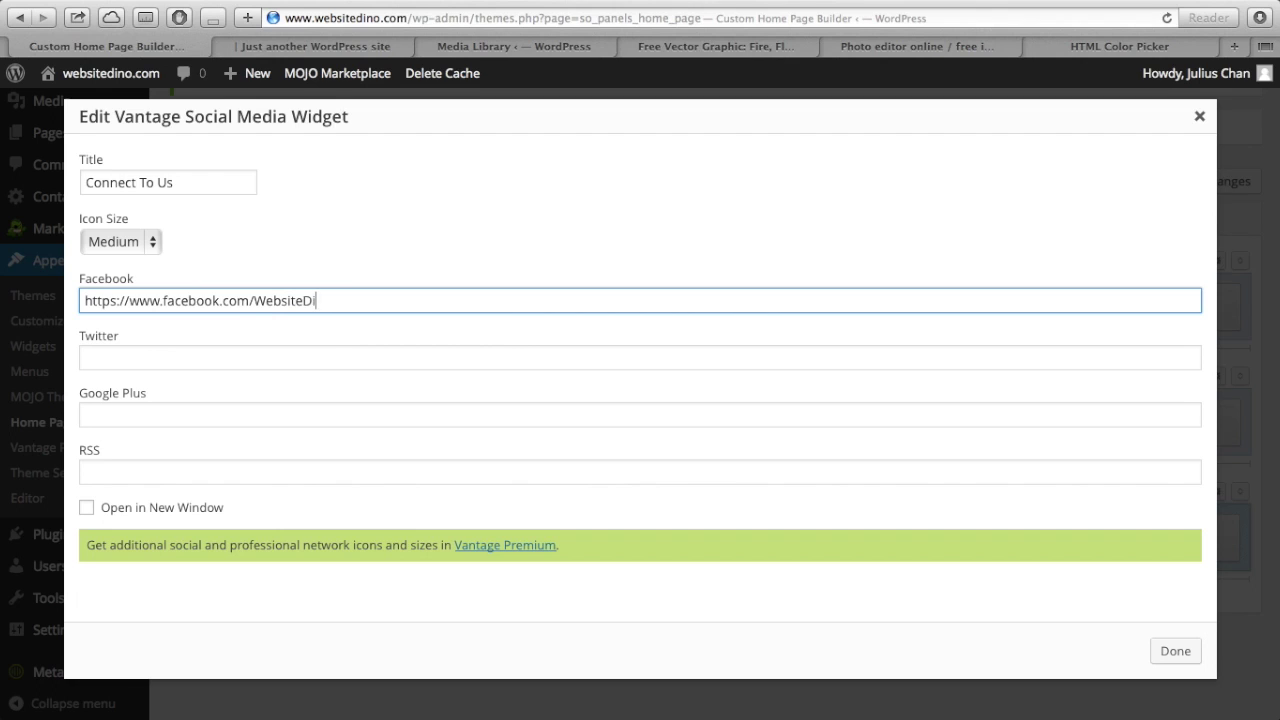
{"action": "left_click_drag", "start_coordinate": [346, 294], "coordinate": [63, 303]}
{"action": "key", "text": "ctrl+c"}
{"action": "left_click", "coordinate": [125, 352]}
{"action": "key", "text": "ctrl+v"}
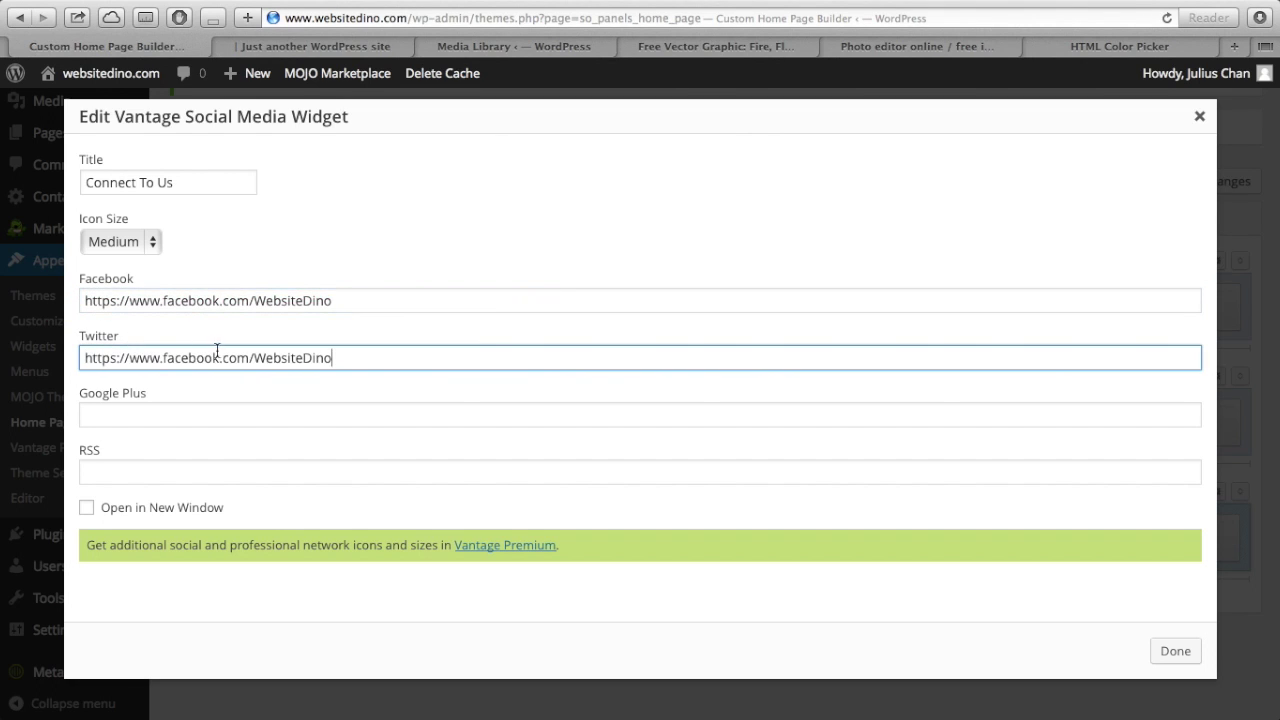
{"action": "left_click_drag", "start_coordinate": [218, 362], "coordinate": [163, 362]}
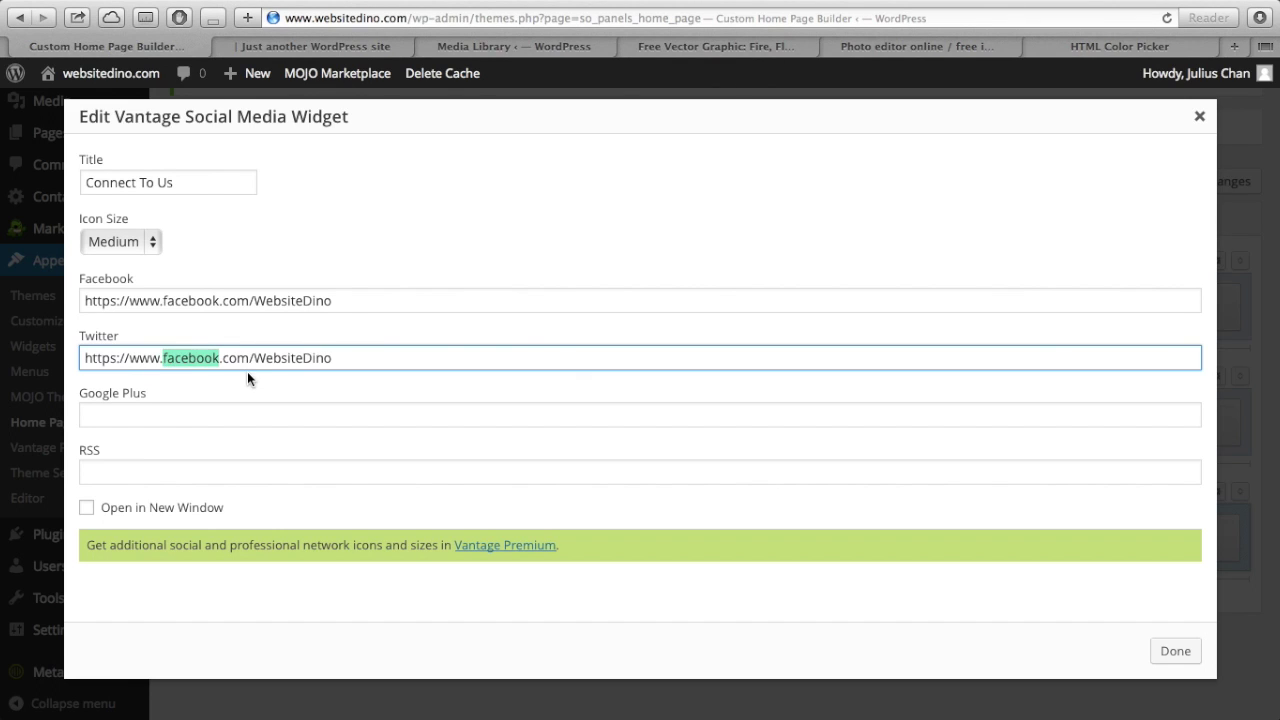
{"action": "type", "text": "twitter"}
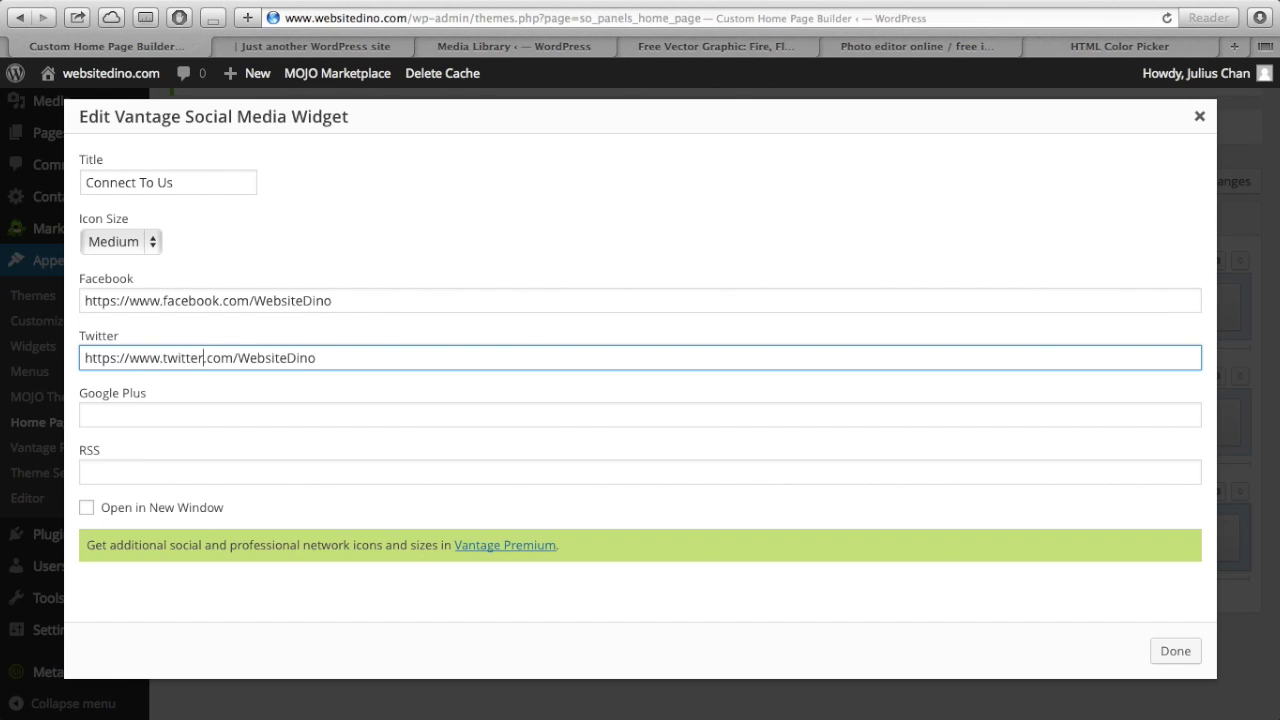
{"action": "scroll", "coordinate": [365, 362], "scroll_direction": "down", "scroll_amount": 1}
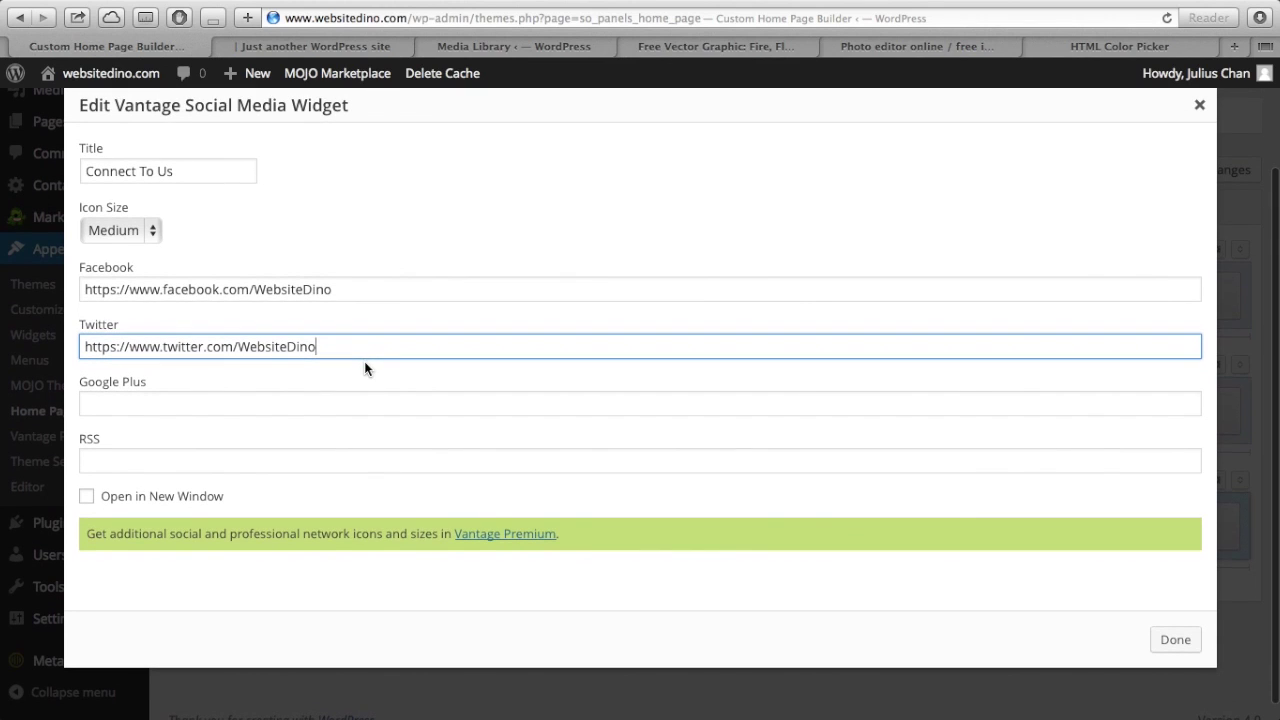
{"action": "left_click", "coordinate": [87, 498]}
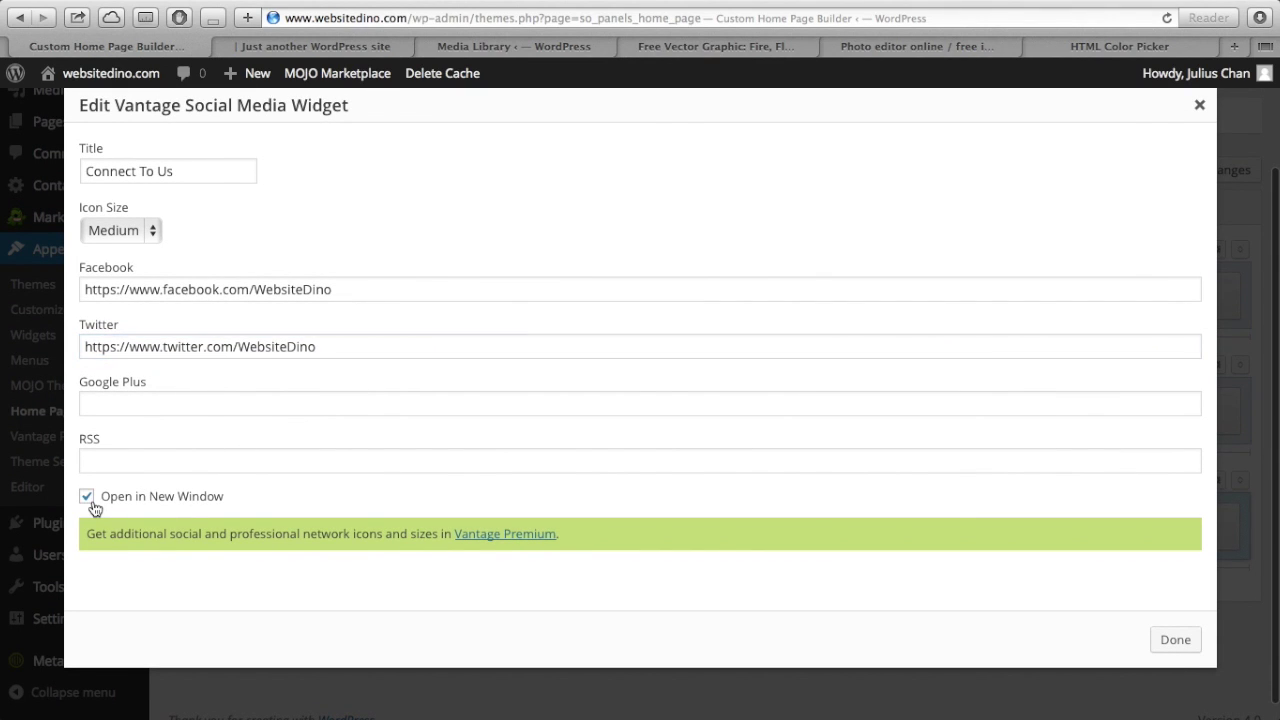
- Finish the social widget, save the home page layout twice, and go to the live site
{"action": "left_click", "coordinate": [1177, 645]}
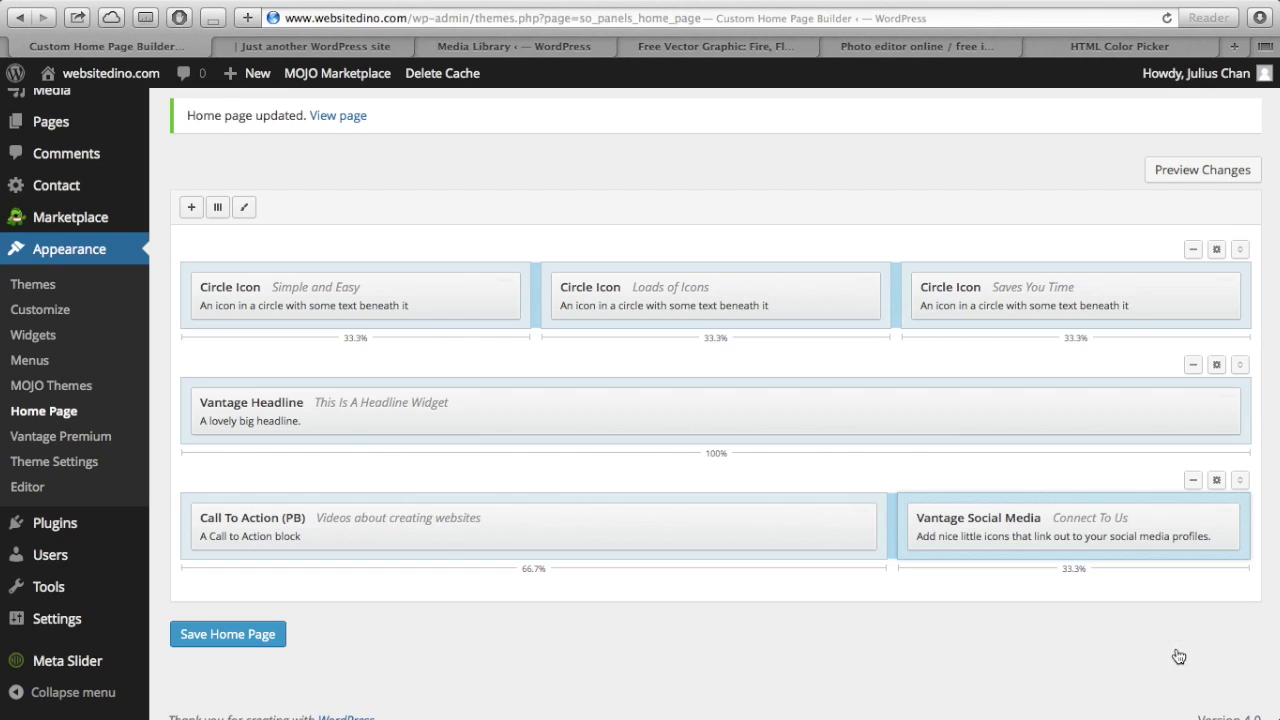
{"action": "left_click", "coordinate": [259, 634]}
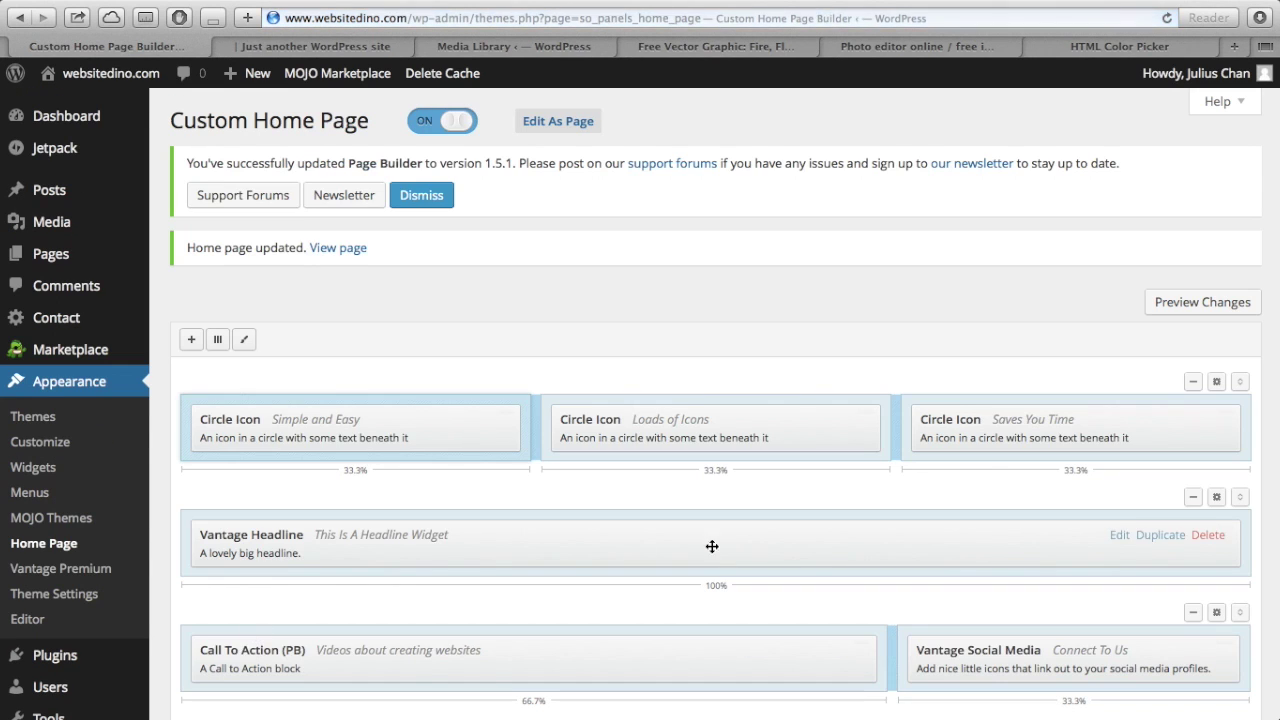
{"action": "scroll", "coordinate": [1080, 440], "scroll_direction": "down", "scroll_amount": 2}
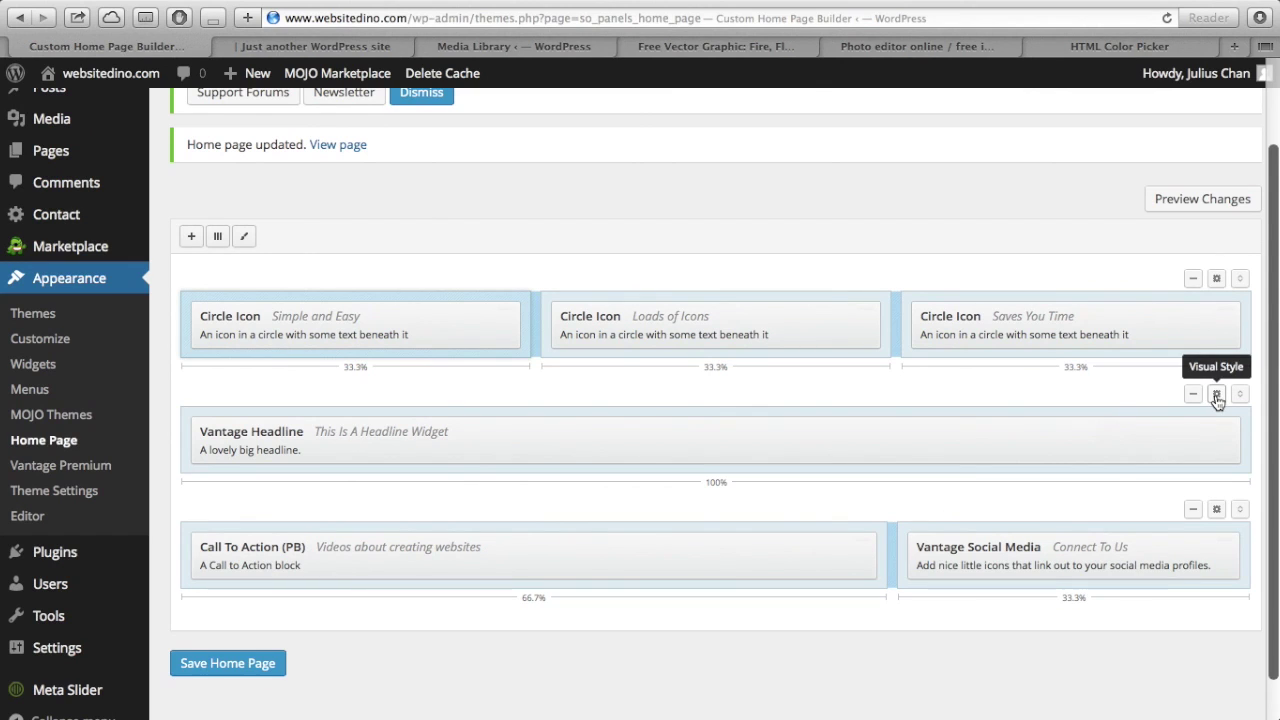
{"action": "left_click", "coordinate": [1217, 396]}
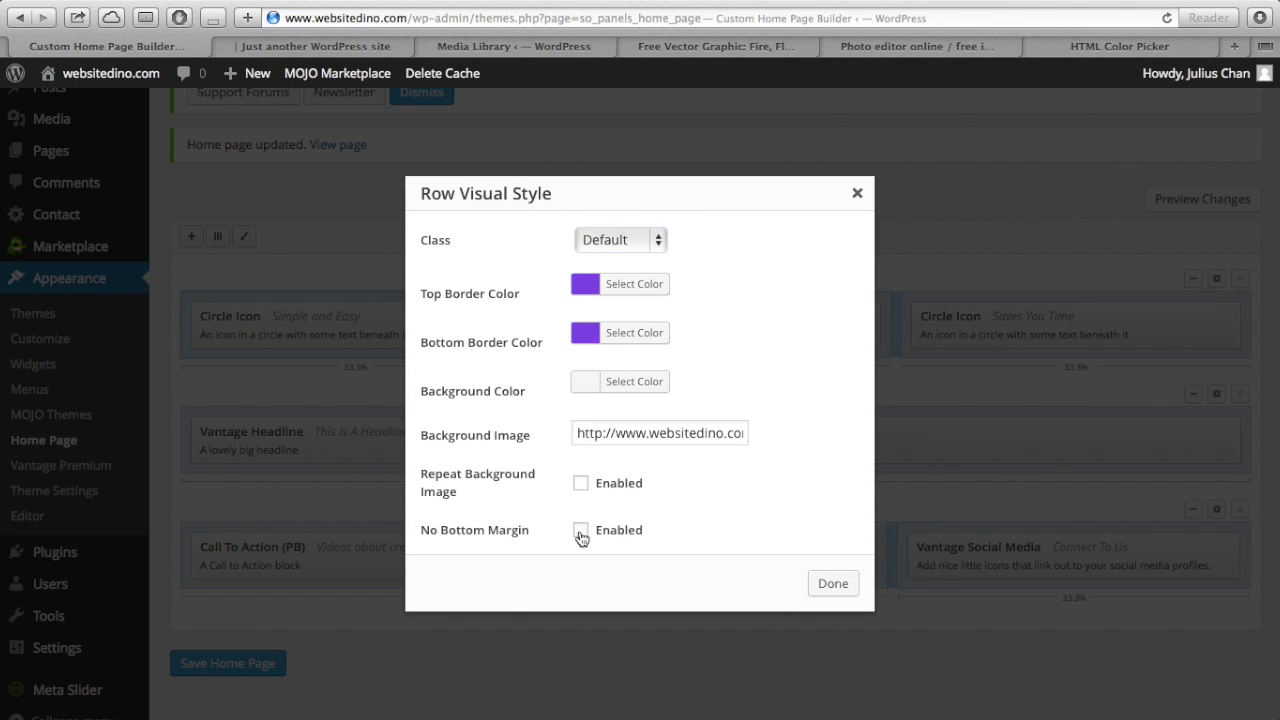
{"action": "left_click", "coordinate": [822, 584]}
{"action": "left_click", "coordinate": [231, 663]}
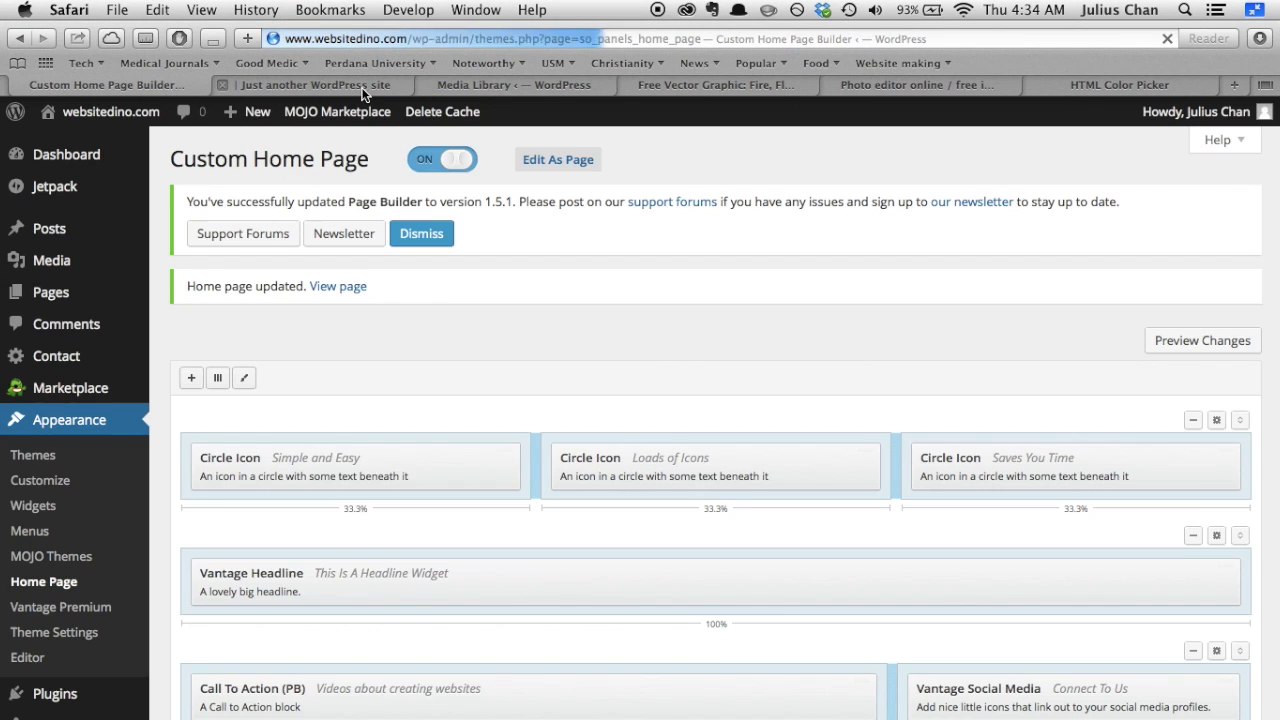
{"action": "left_click", "coordinate": [363, 90]}
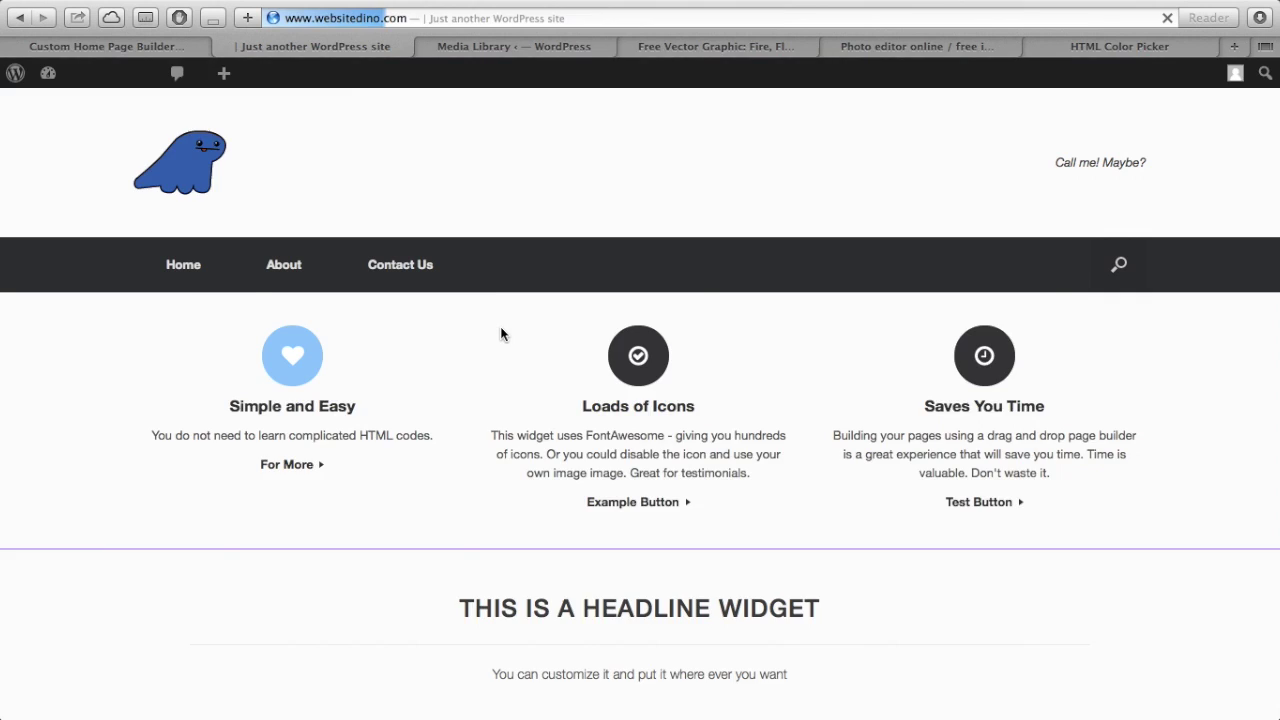
- Scroll the live homepage to check the Connect To Us icons beside the dark call-to-action box
{"action": "scroll", "coordinate": [500, 333], "scroll_direction": "down", "scroll_amount": 5}
{"action": "scroll", "coordinate": [500, 333], "scroll_direction": "down", "scroll_amount": 3}
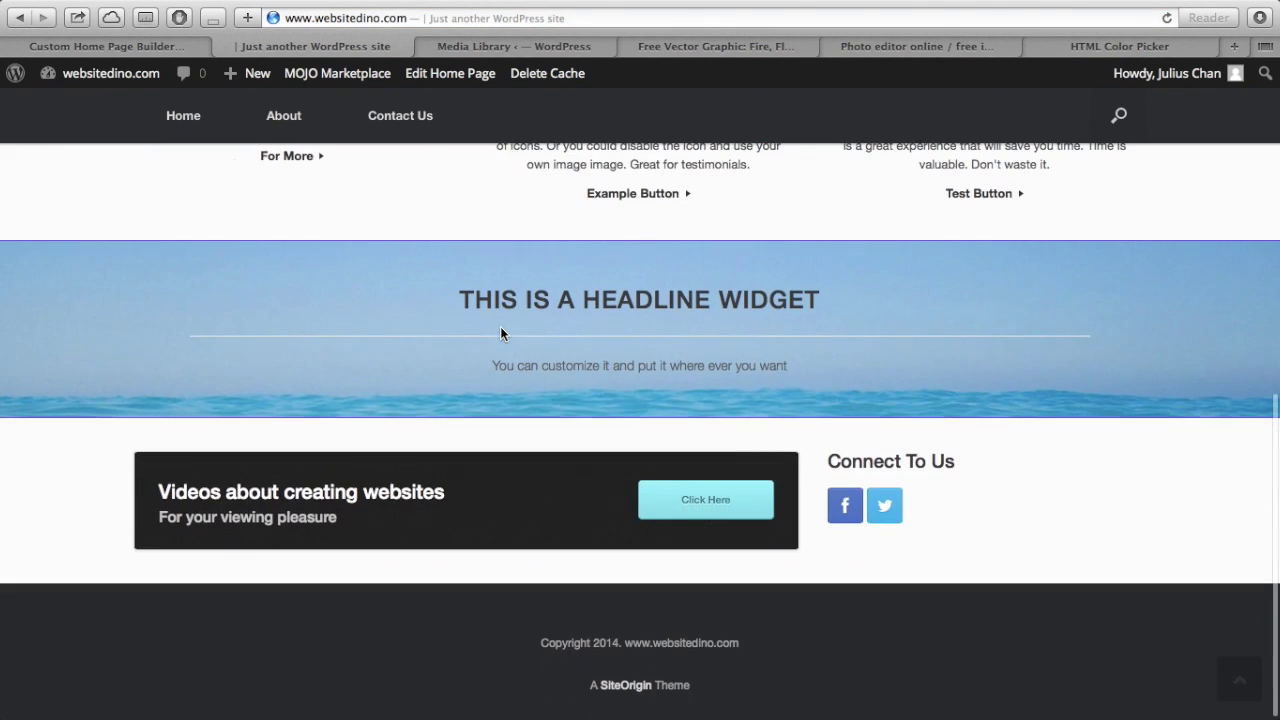
{"action": "triple_click", "coordinate": [833, 452]}
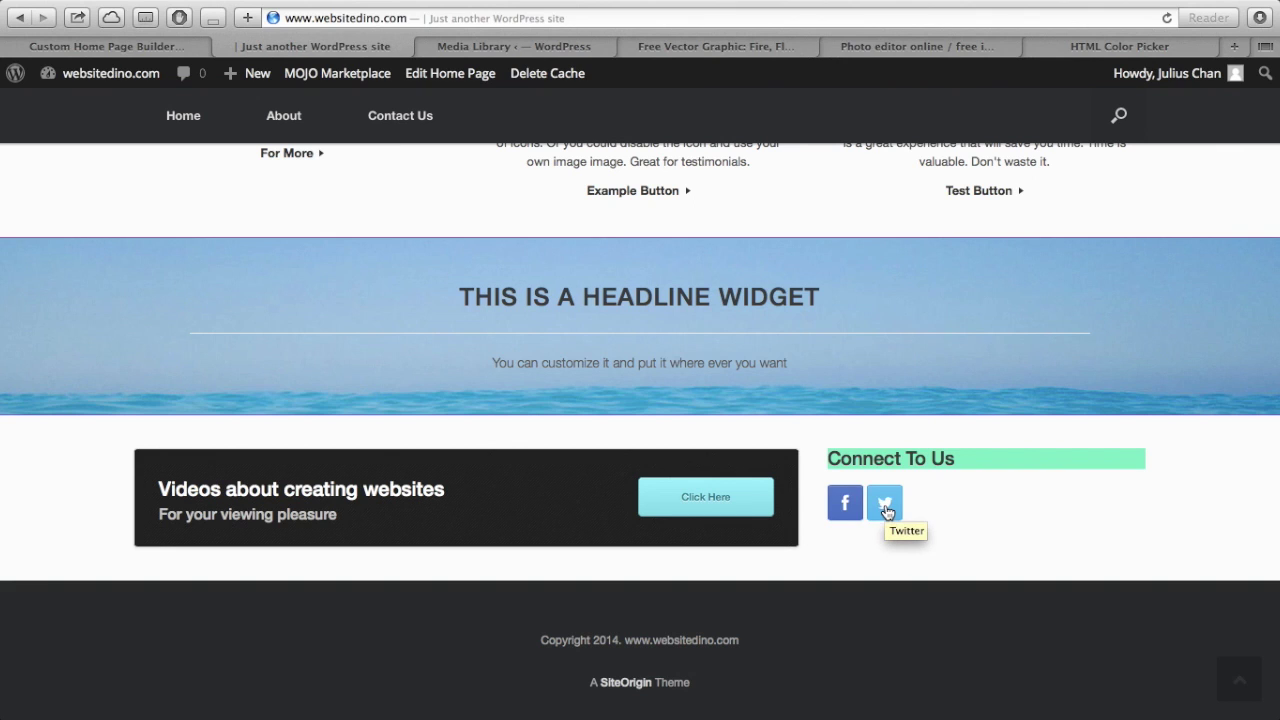
{"action": "left_click", "coordinate": [951, 468]}
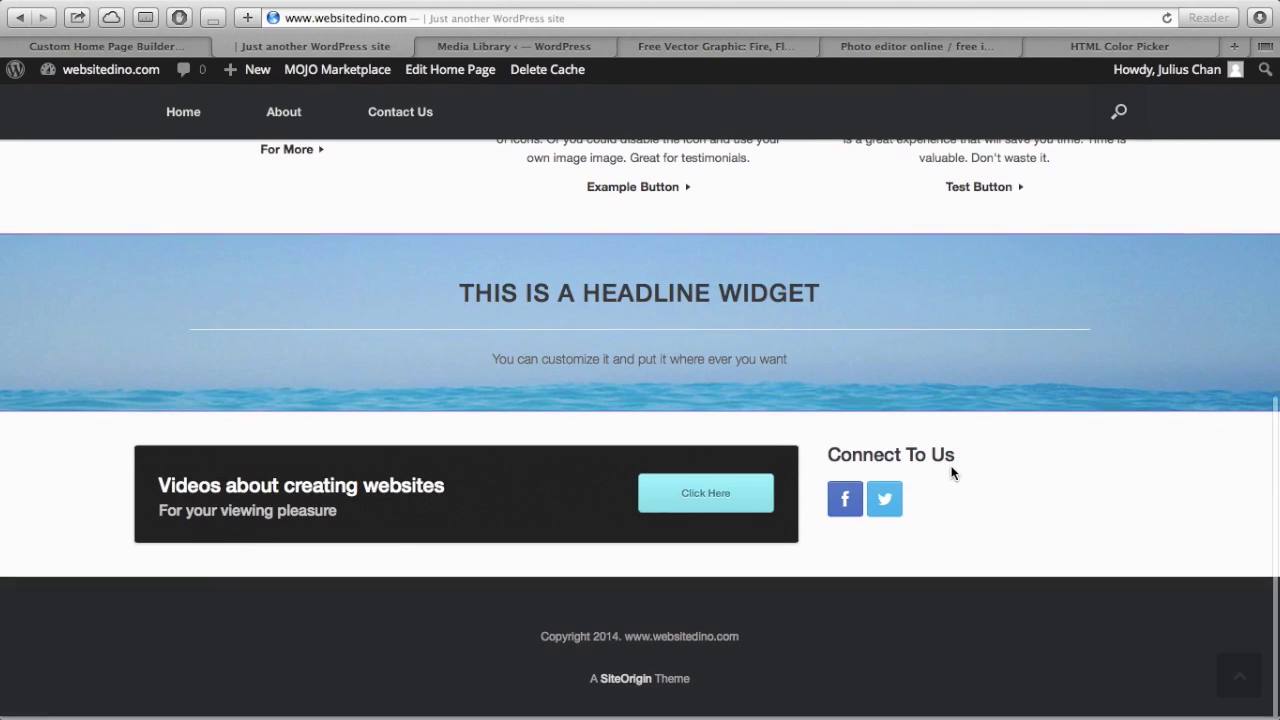
{"action": "scroll", "coordinate": [951, 468], "scroll_direction": "up", "scroll_amount": 5}
{"action": "scroll", "coordinate": [951, 472], "scroll_direction": "up", "scroll_amount": 5}
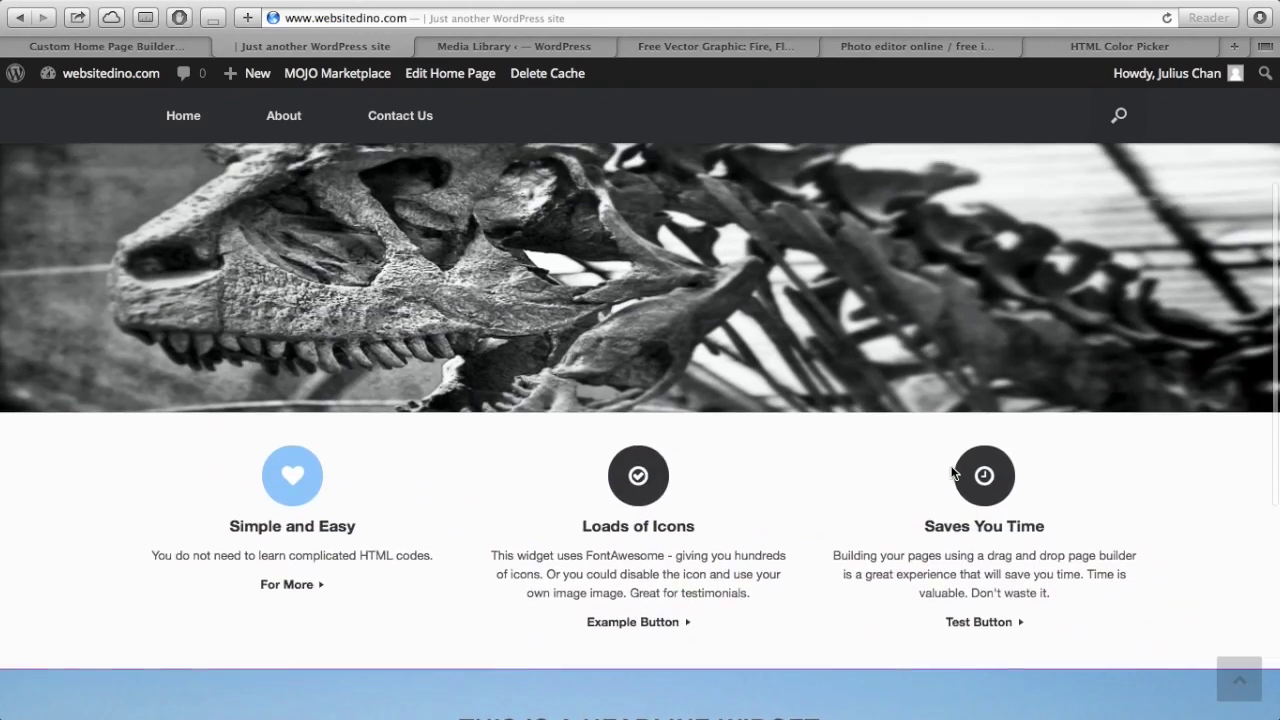
{"action": "scroll", "coordinate": [951, 472], "scroll_direction": "down", "scroll_amount": 5}
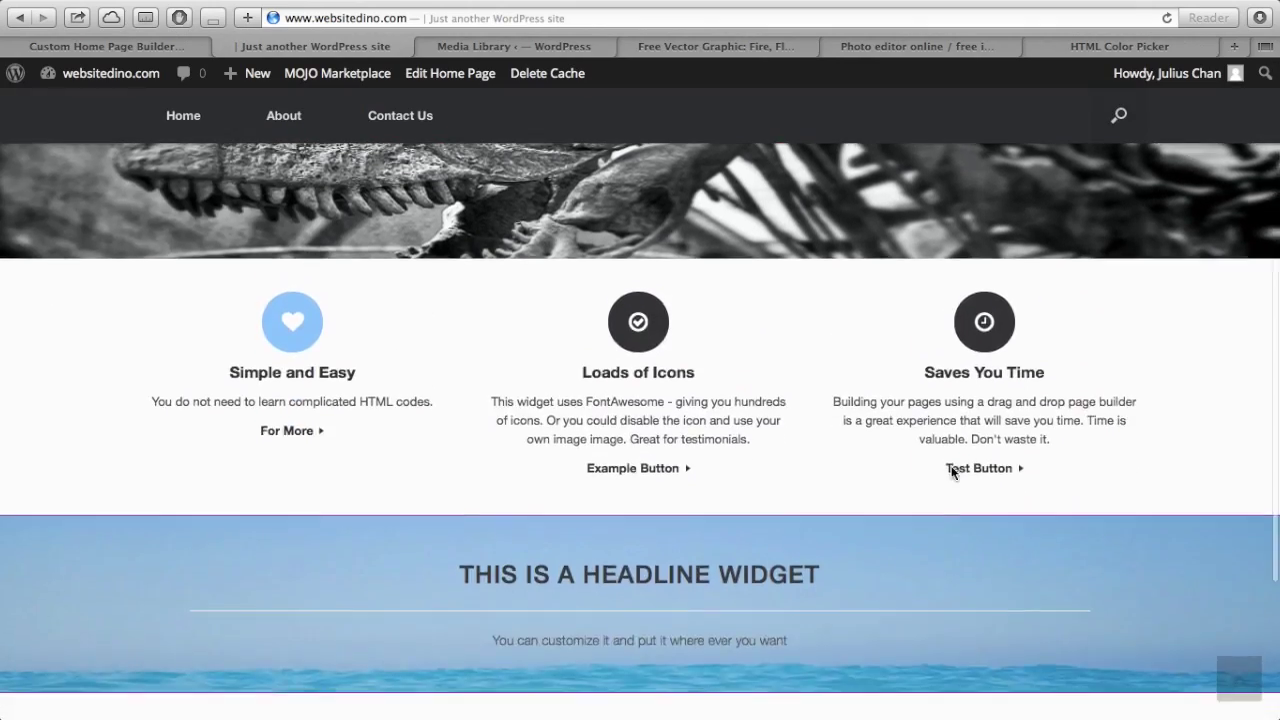
{"action": "scroll", "coordinate": [951, 472], "scroll_direction": "up", "scroll_amount": 6}
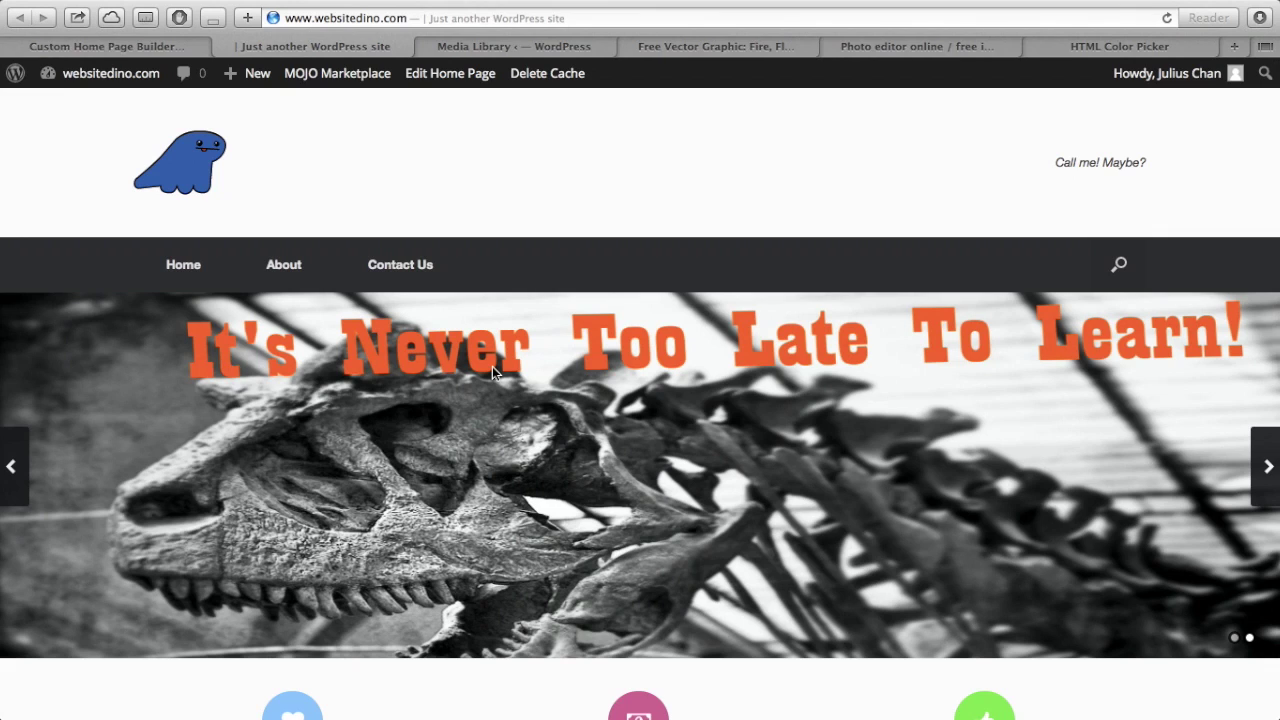